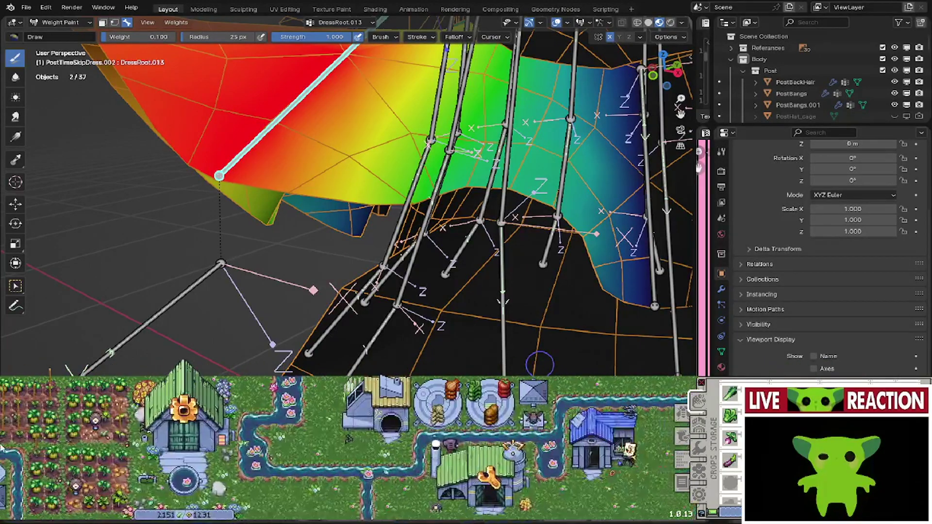
click(699, 455)
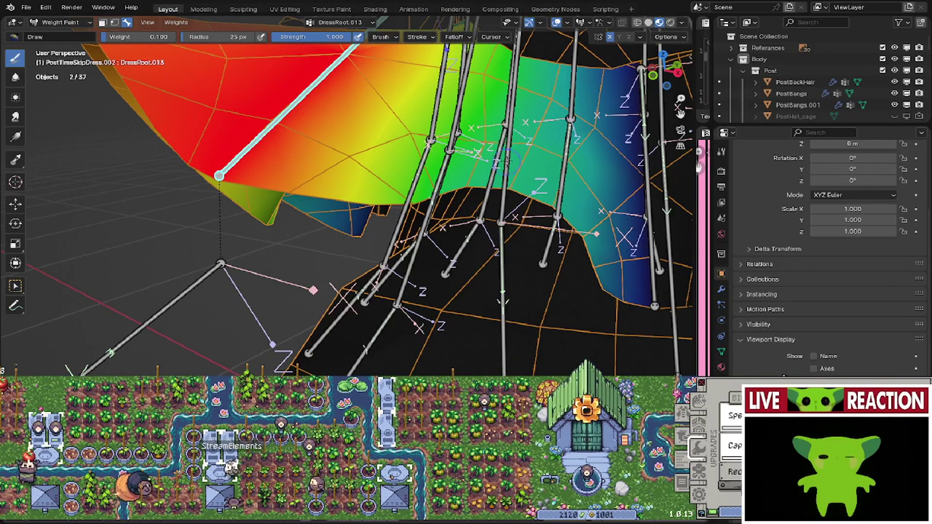
- Select the DressRoot.015 bone below the side ruffle and set the brush weight to 0.010
middle_drag(573, 88, 527, 94)
scroll(391, 343, down, 5)
mouse_move(391, 343)
middle_down()
mouse_move(374, 363)
mouse_move(354, 339)
mouse_move(307, 333)
mouse_move(272, 313)
mouse_move(320, 309)
middle_up()
scroll(369, 342, up, 4)
alt+click(307, 331)
scroll(307, 333, up, 3)
scroll(294, 329, up, 2)
key(ctrl+z)
alt+click(46, 311)
middle_drag(46, 311, 335, 298)
click(139, 36)
text(.01)
key(Return)
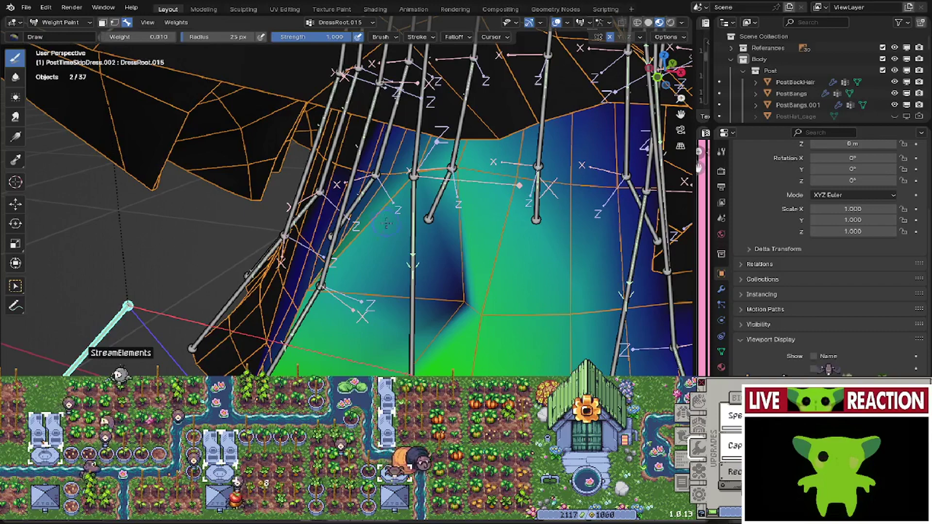
- Try to blur the DressRoot.015 weights around the dark low-weight vertex on the lower dress, and undo the stroke
shift+drag(450, 296, 456, 306)
mouse_move(456, 306)
middle_down()
mouse_move(436, 298)
mouse_move(412, 258)
mouse_move(249, 235)
mouse_move(230, 261)
mouse_move(336, 281)
mouse_move(359, 301)
mouse_move(339, 315)
mouse_move(407, 289)
middle_up()
key(ctrl+z)
key(ctrl+z)
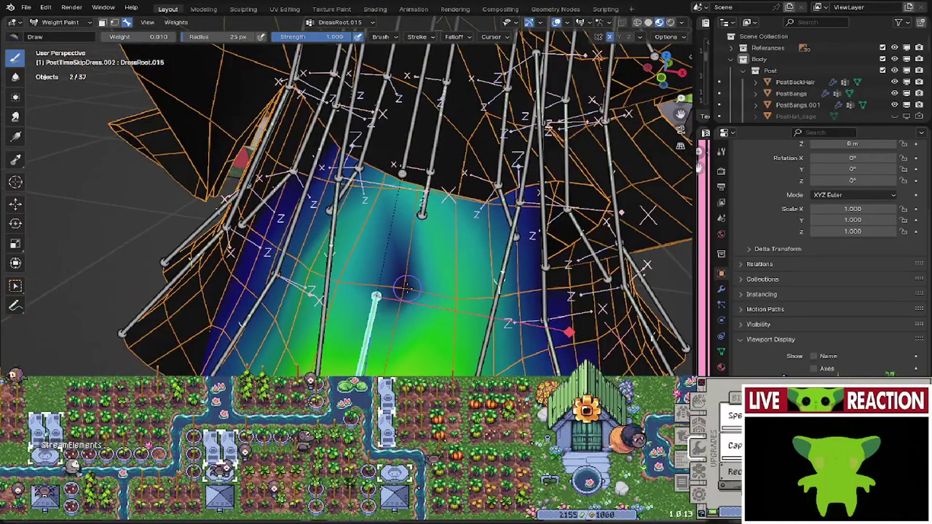
- Dab 0.010 weight for DressRoot.015 onto the dark low-weight spot near the bone's head
click(402, 289)
middle_drag(410, 291, 379, 286)
mouse_move(340, 335)
middle_down()
mouse_move(263, 291)
mouse_move(291, 305)
mouse_move(279, 262)
middle_up()
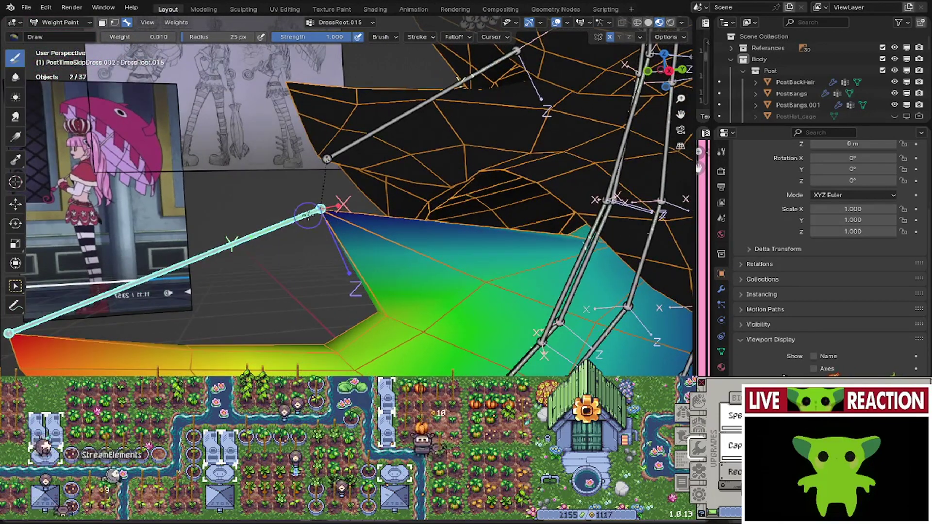
- Select the DressRoot.013 bone and paint 0.010 weight onto the outer corner of the lower ruffle layer
mouse_move(314, 211)
middle_down()
mouse_move(379, 290)
mouse_move(478, 303)
mouse_move(452, 297)
middle_up()
alt+click(348, 136)
mouse_move(359, 179)
middle_down()
mouse_move(451, 299)
mouse_move(418, 281)
mouse_move(442, 301)
mouse_move(436, 313)
mouse_move(427, 291)
mouse_move(324, 228)
middle_up()
click(445, 294)
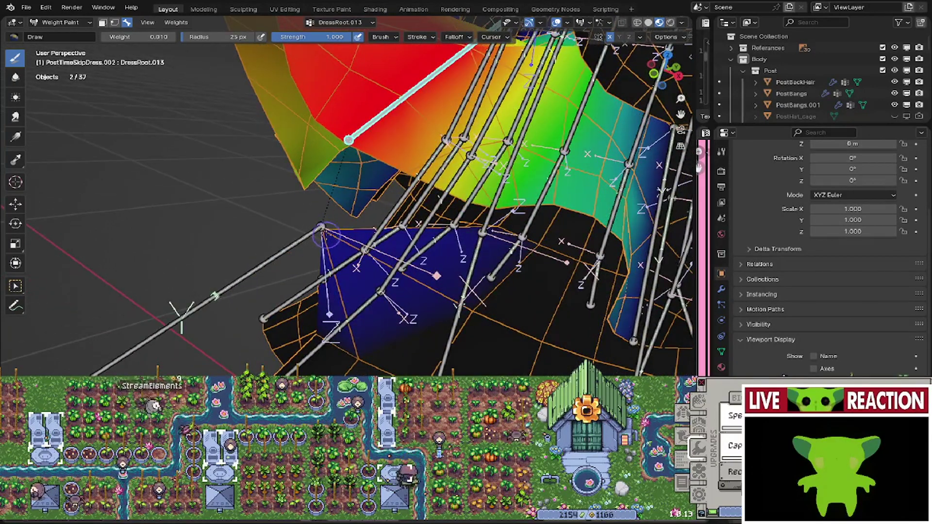
- Enlarge the weight brush radius to 63 px around the lower ruffle's pointed corner
scroll(326, 235, up, 2)
middle_drag(326, 235, 241, 221)
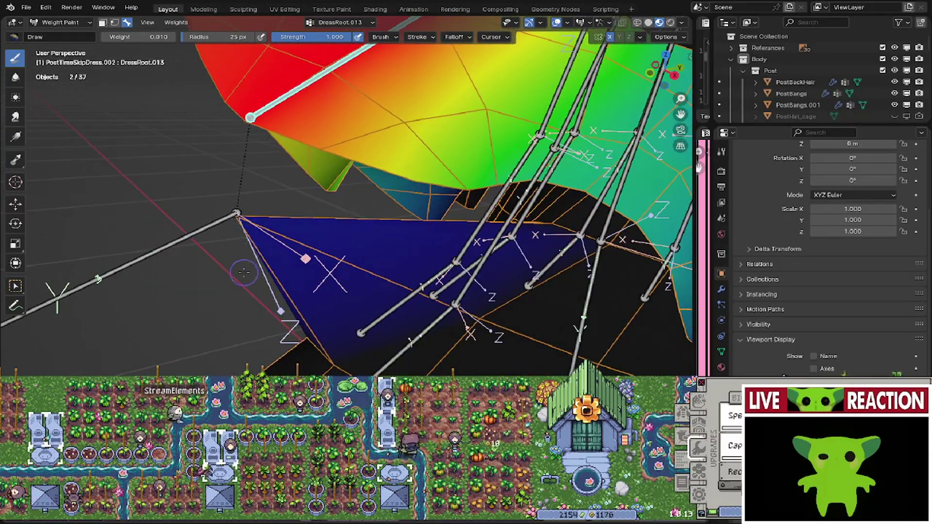
key(f)
click(234, 222)
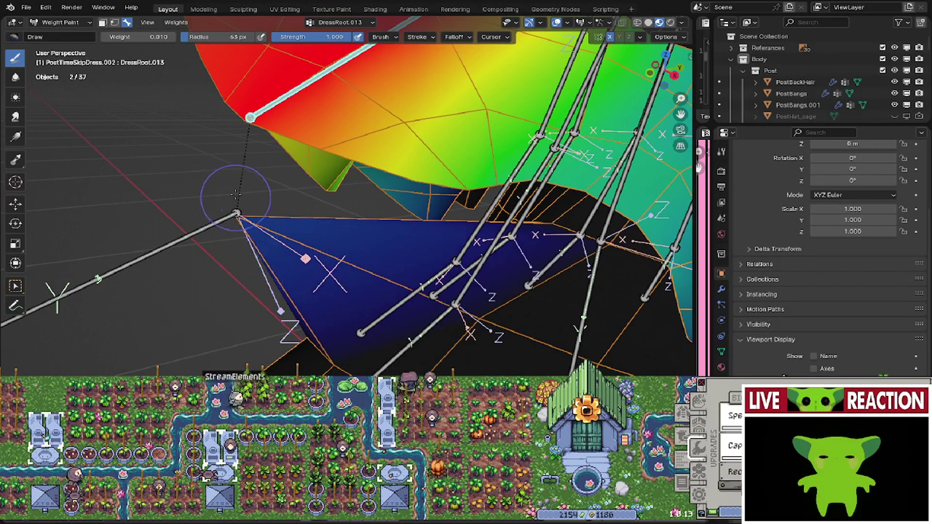
- Try to paint 0.010 weight for DressRoot.015 on the lower ruffle's pointed corner, and undo back to DressRoot.013
ctrl+click(209, 229)
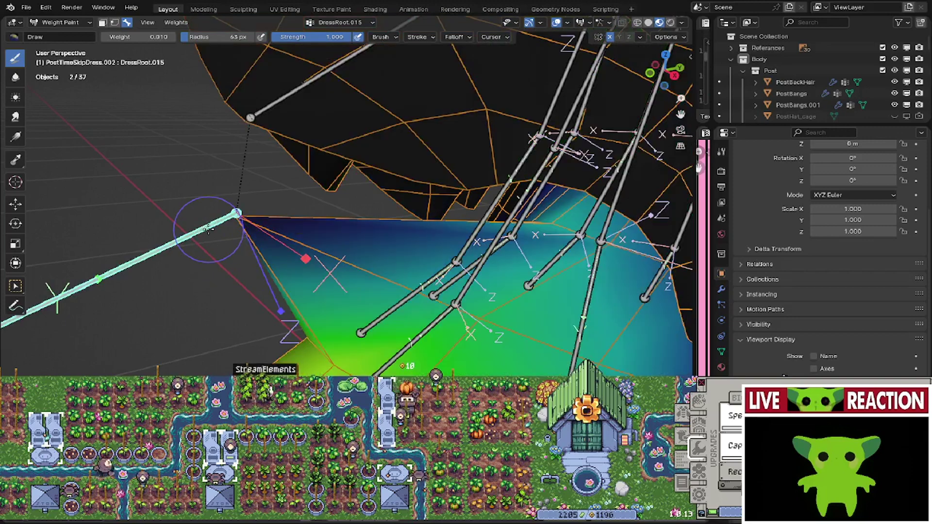
drag(220, 221, 252, 253)
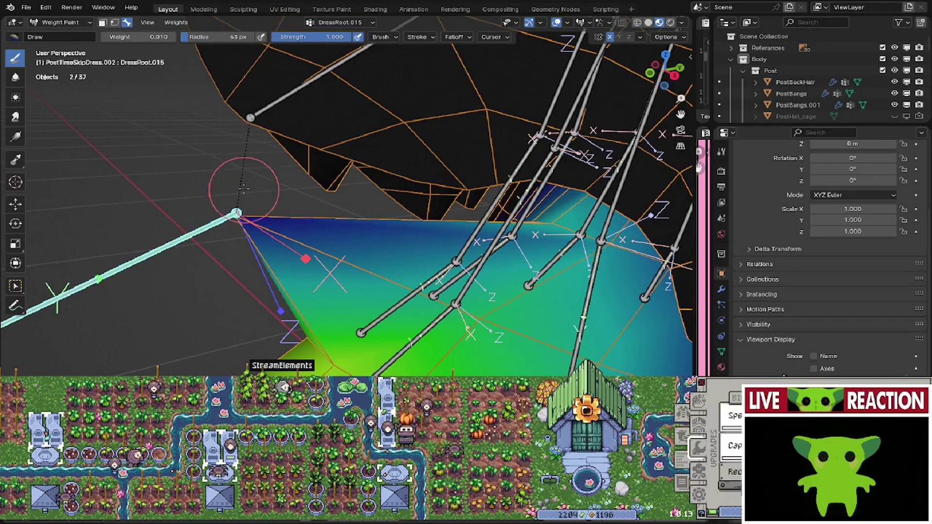
drag(244, 206, 257, 225)
mouse_move(233, 209)
middle_down()
mouse_move(226, 197)
mouse_move(240, 188)
mouse_move(254, 241)
middle_up()
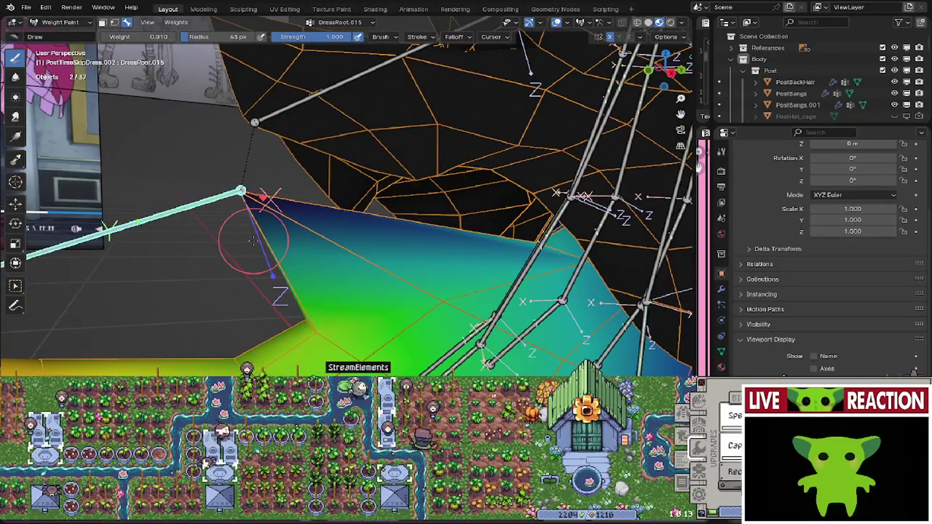
key(ctrl+z)
key(ctrl+z)
key(ctrl+z)
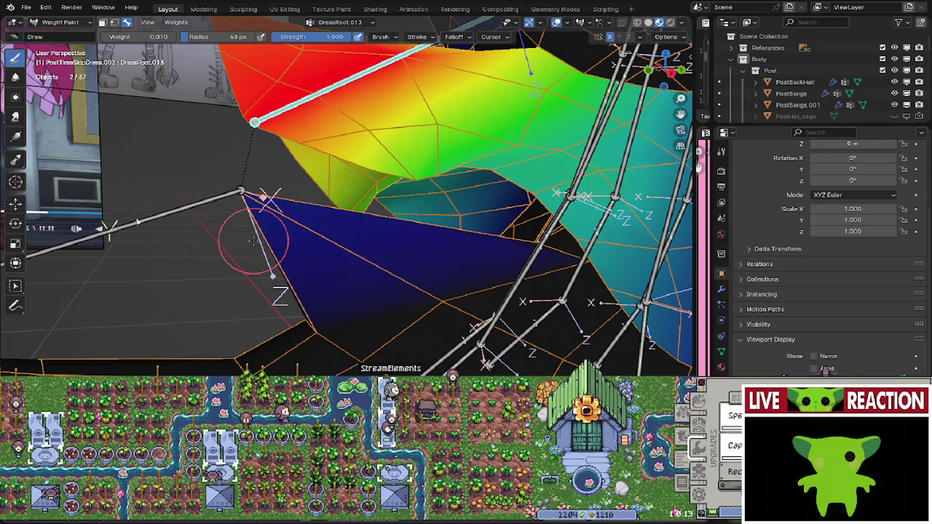
- Switch to the DressRoot.015 bone and examine the white ruffle's shape with the viewport overlays hidden
mouse_move(253, 242)
middle_down()
mouse_move(285, 249)
mouse_move(250, 246)
mouse_move(304, 270)
mouse_move(341, 269)
middle_up()
key(bracketright)
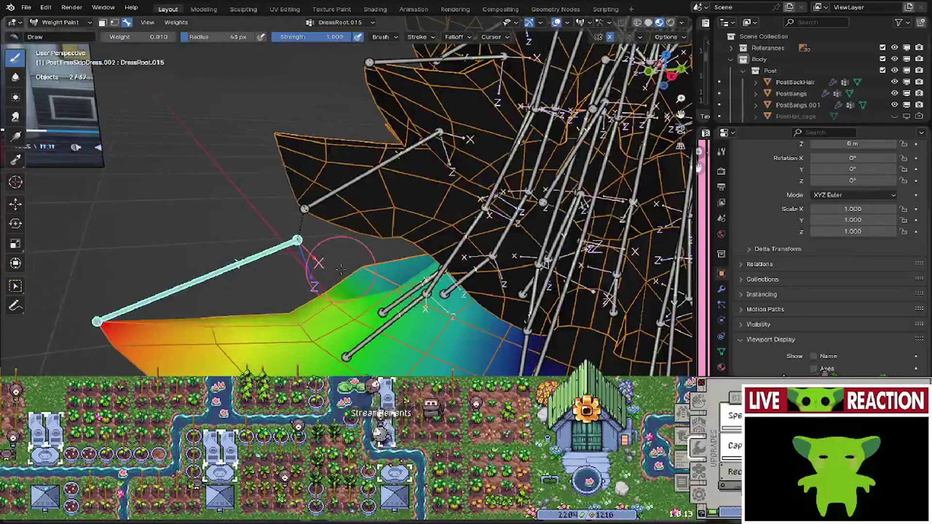
scroll(337, 258, down, 7)
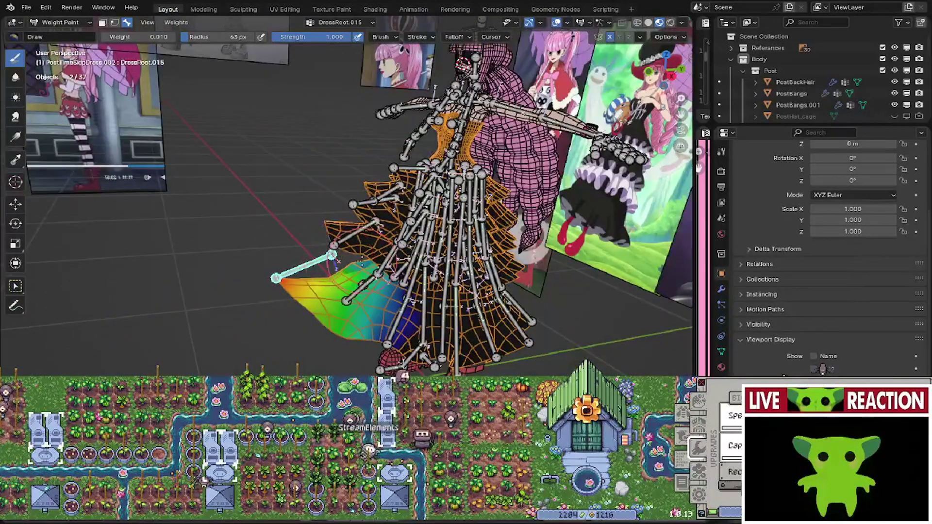
click(556, 23)
scroll(391, 226, up, 2)
shift+middle_drag(391, 227, 341, 281)
scroll(376, 290, up, 2)
scroll(377, 278, up, 2)
middle_drag(291, 225, 306, 305)
shift+middle_drag(323, 243, 366, 216)
shift+middle_drag(335, 369, 359, 277)
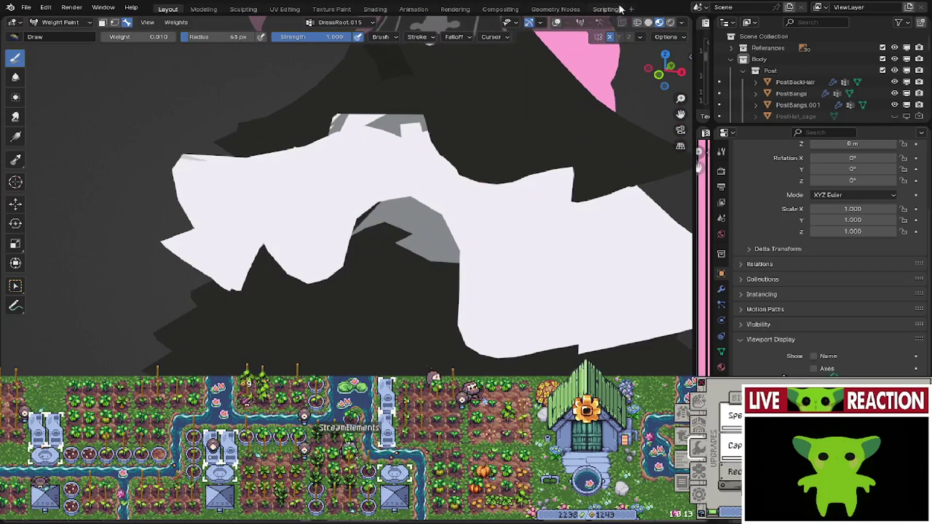
- Show the overlays again, select the DressRoot.014 bone and rotate it to test the ruffle's deformation
click(556, 23)
scroll(461, 272, down, 2)
scroll(377, 292, up, 2)
middle_drag(461, 272, 378, 298)
ctrl+click(318, 300)
middle_drag(319, 300, 315, 190)
key(r)
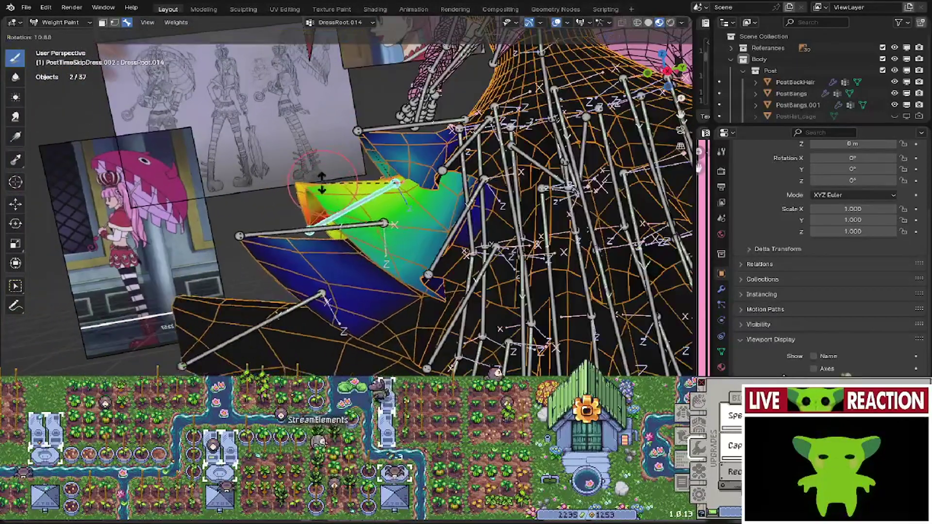
click(306, 220)
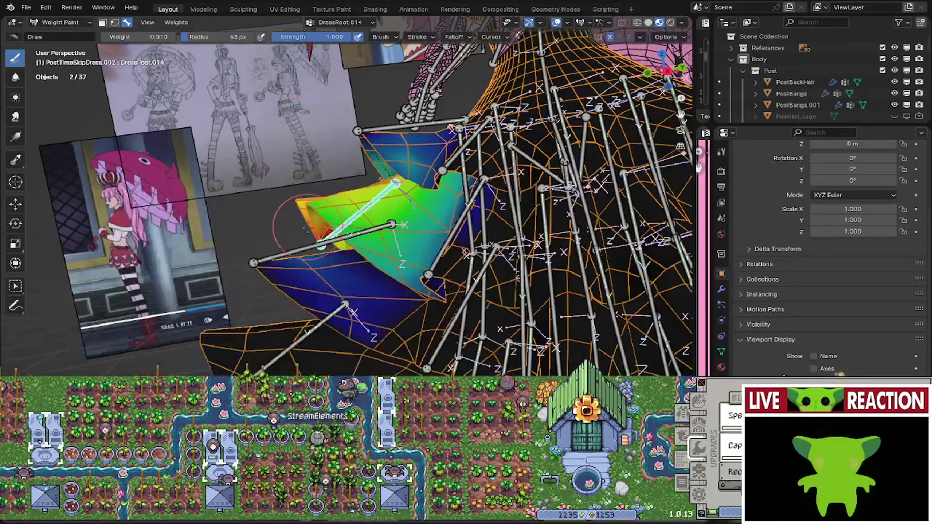
- Rotate the DressRoot.013 bone, and try rotating DressRoot.015 before undoing that last rotation
middle_drag(292, 252, 288, 146)
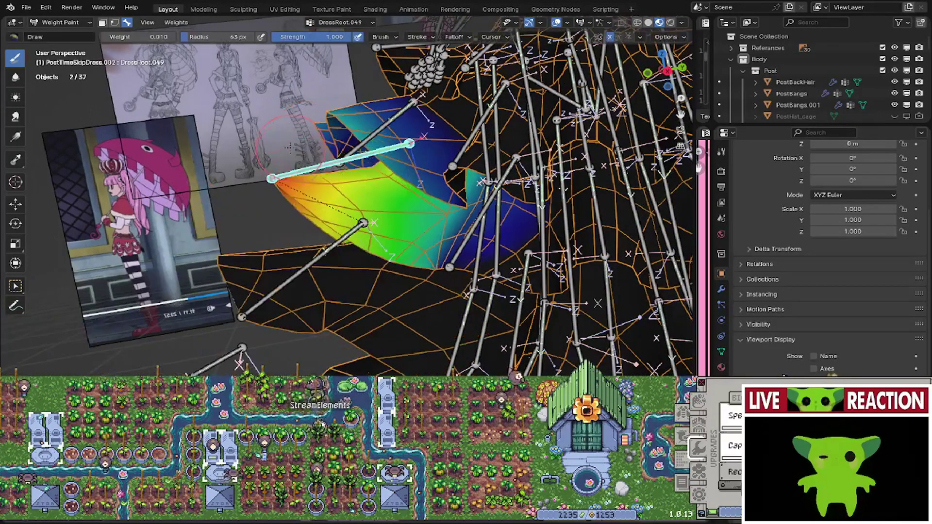
ctrl+click(264, 298)
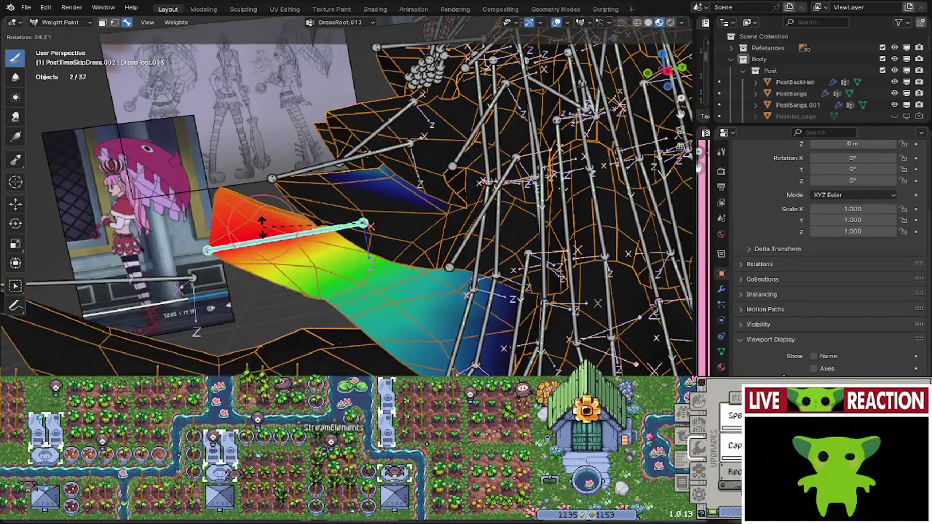
shift+middle_drag(210, 336, 291, 280)
ctrl+click(235, 301)
key(r)
click(245, 256)
key(ctrl+z)
- Bring up the chest in front view and select the spine.003 bone
scroll(349, 274, up, 3)
mouse_move(349, 275)
middle_down()
mouse_move(372, 260)
mouse_move(354, 264)
middle_up()
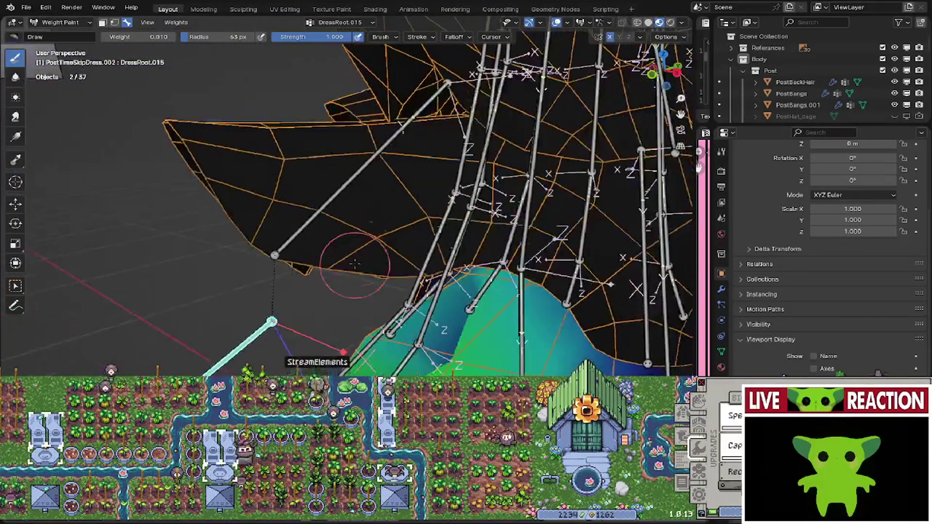
key(KP_1)
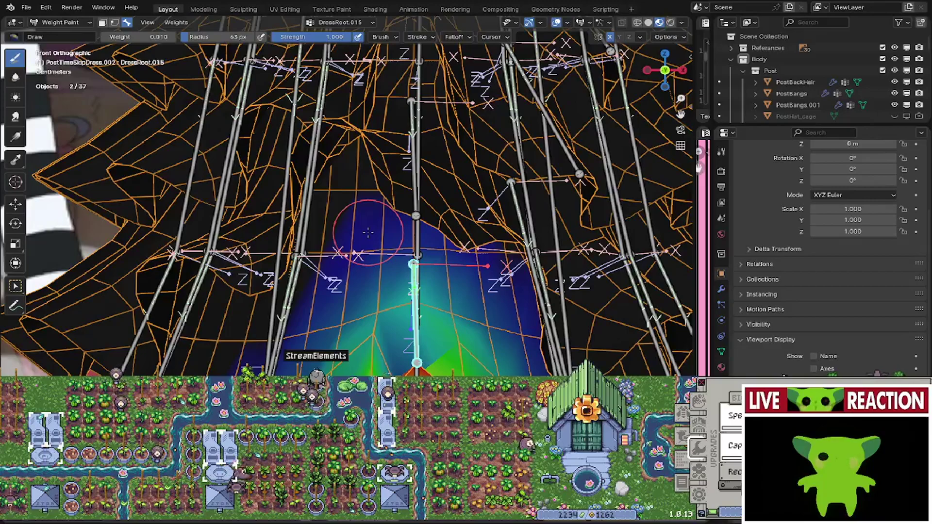
middle_drag(501, 266, 483, 268)
scroll(483, 268, down, 5)
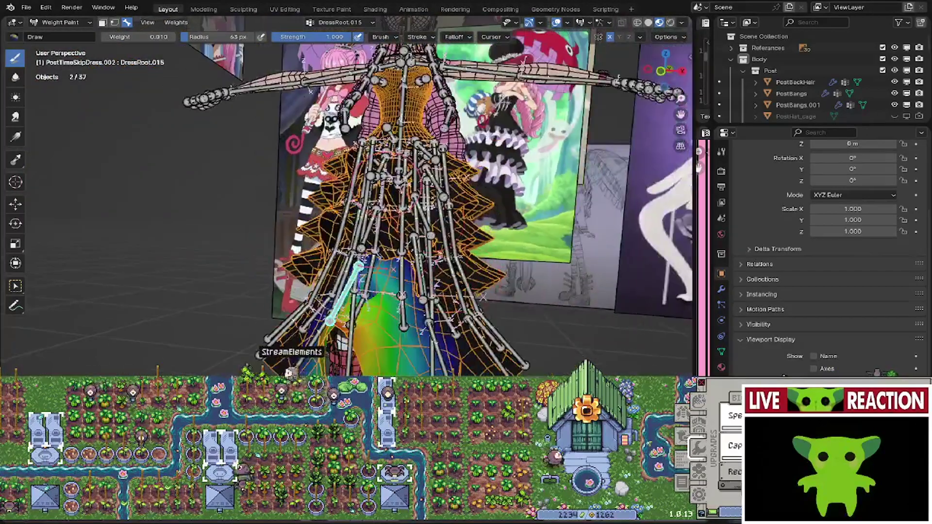
key(KP_1)
scroll(461, 140, up, 8)
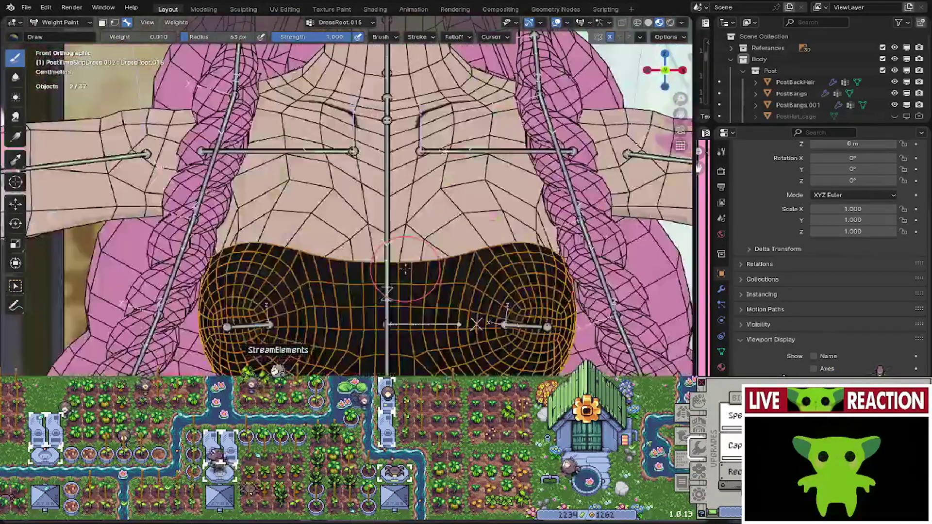
alt+click(392, 218)
- Hide the overlays and try rotating the upper torso at spine.003 in front view
scroll(391, 218, down, 2)
middle_drag(427, 204, 408, 213)
key(KP_1)
click(556, 23)
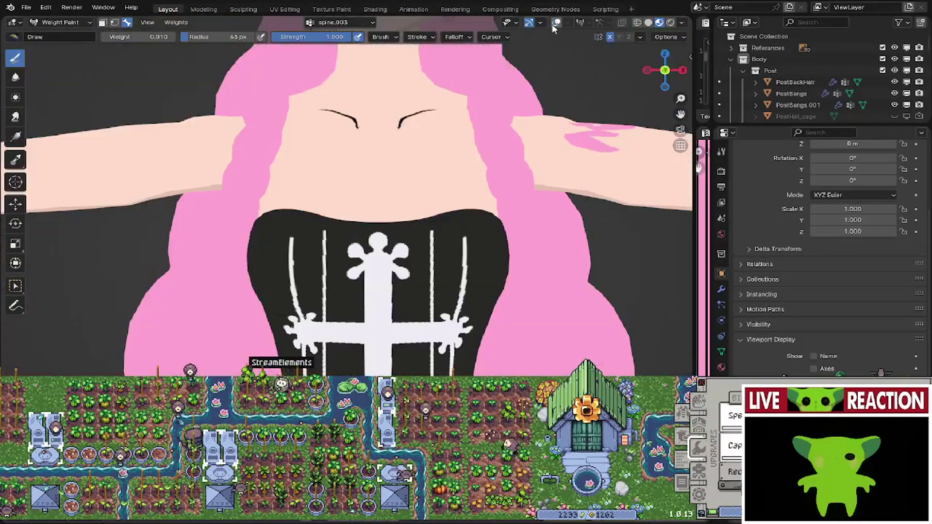
key(r)
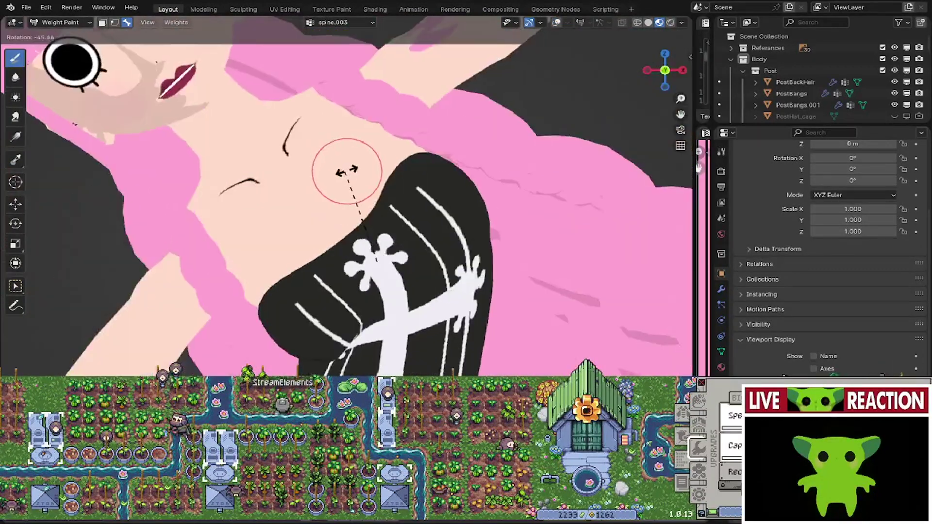
click(437, 229)
scroll(422, 240, down, 3)
mouse_move(418, 244)
middle_down()
mouse_move(285, 298)
mouse_move(71, 274)
mouse_move(70, 243)
mouse_move(319, 231)
middle_up()
scroll(285, 298, down, 3)
key(KP_1)
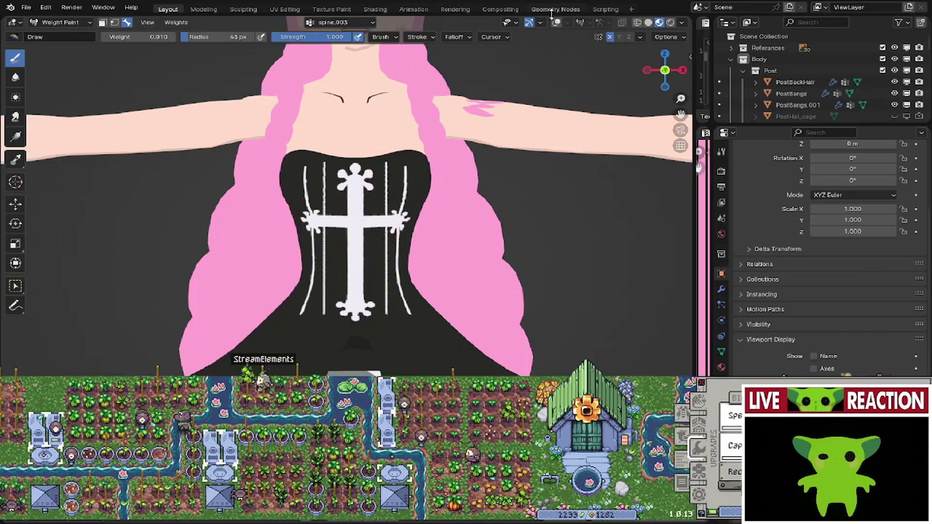
- Tilt the torso sideways in front view with the overlays hidden, and switch to Object Mode
click(556, 22)
middle_drag(360, 210, 178, 140)
click(556, 22)
mouse_move(257, 243)
middle_down()
mouse_move(292, 270)
mouse_move(354, 374)
mouse_move(369, 383)
mouse_move(383, 360)
mouse_move(409, 346)
middle_up()
key(KP_1)
scroll(410, 346, down, 4)
key(ctrl+Tab)
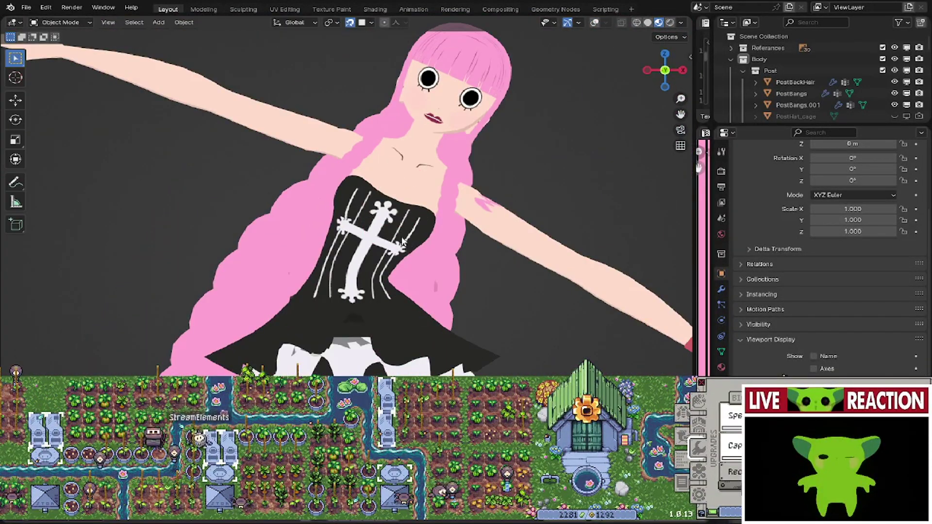
- Show the overlays and select the RemeshBody_Low body mesh instead of the back hair
click(595, 23)
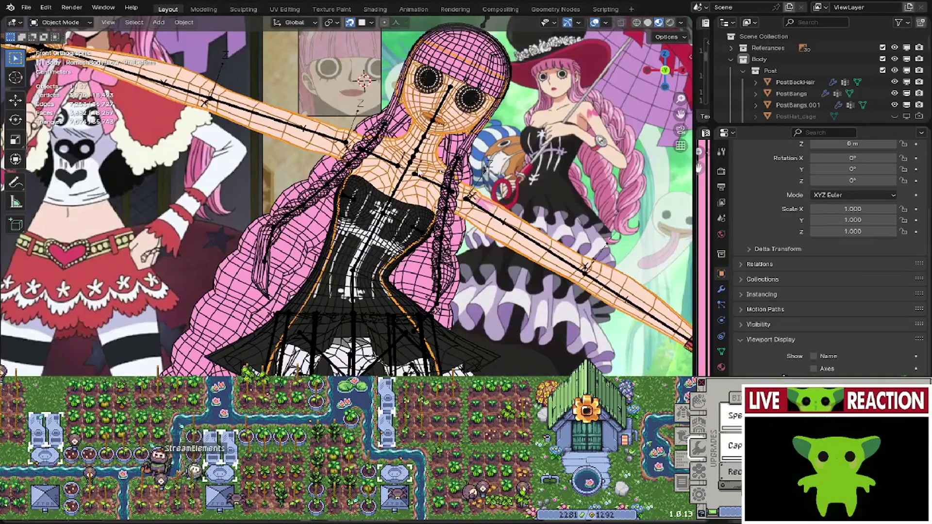
click(417, 193)
click(434, 156)
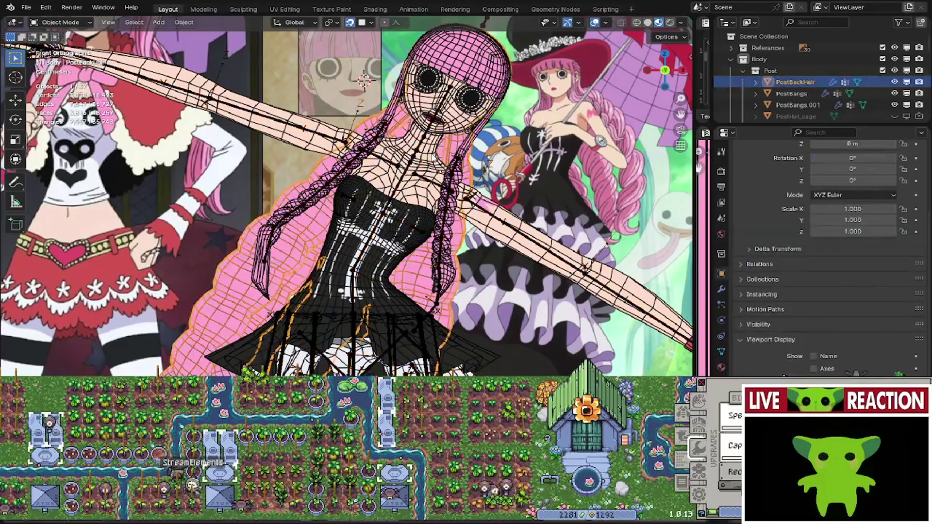
click(434, 157)
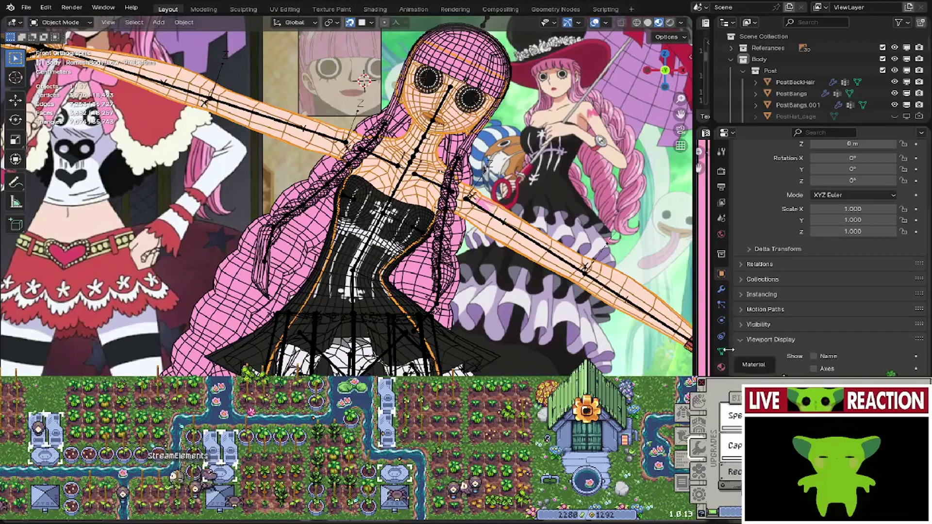
- Set the body mesh's PreDeform shape key value to 0.000
click(721, 290)
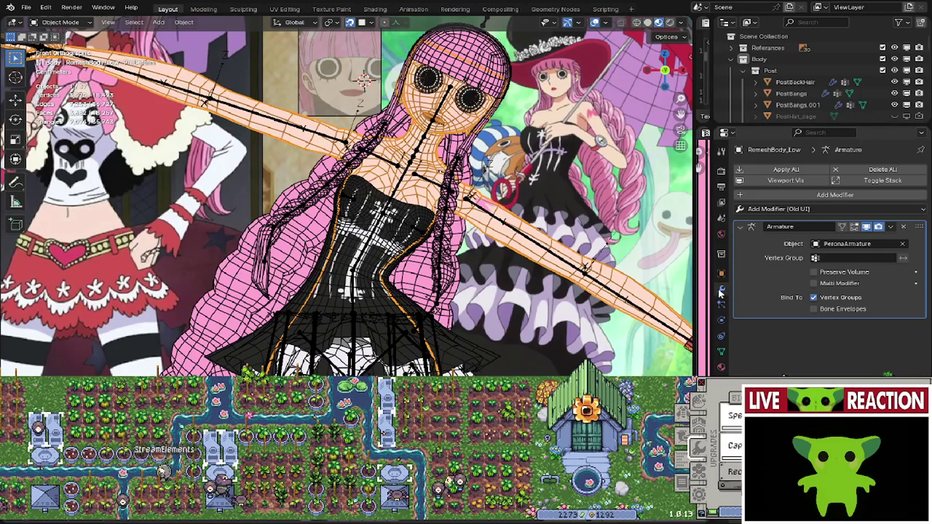
click(721, 351)
scroll(456, 316, up, 4)
shift+middle_drag(474, 233, 427, 304)
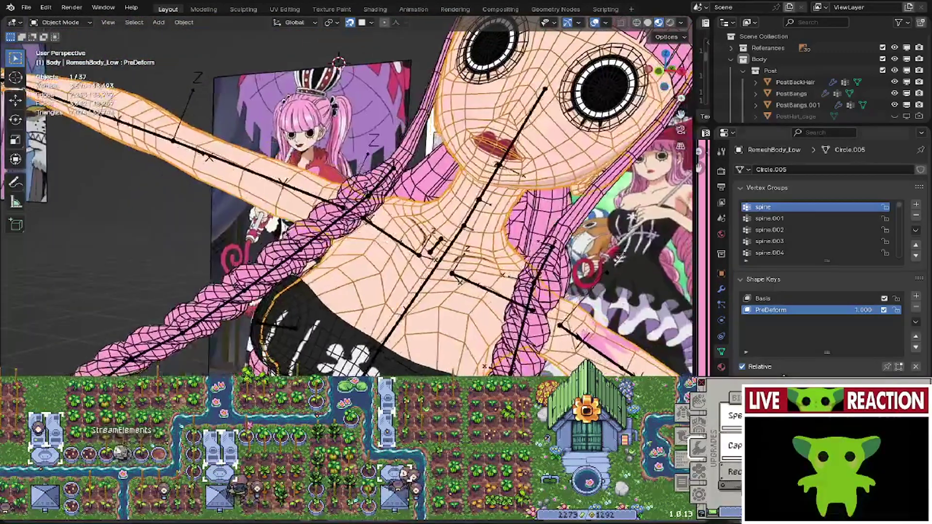
drag(863, 310, 825, 310)
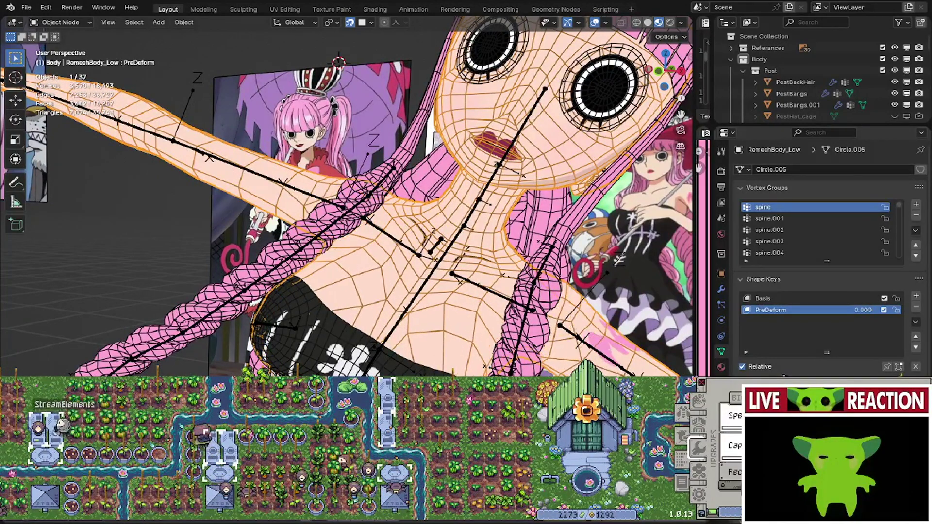
- Select the PeronaArmature rig and put it in Pose Mode
shift+middle_drag(476, 339, 422, 160)
middle_drag(534, 272, 362, 226)
scroll(417, 282, up, 3)
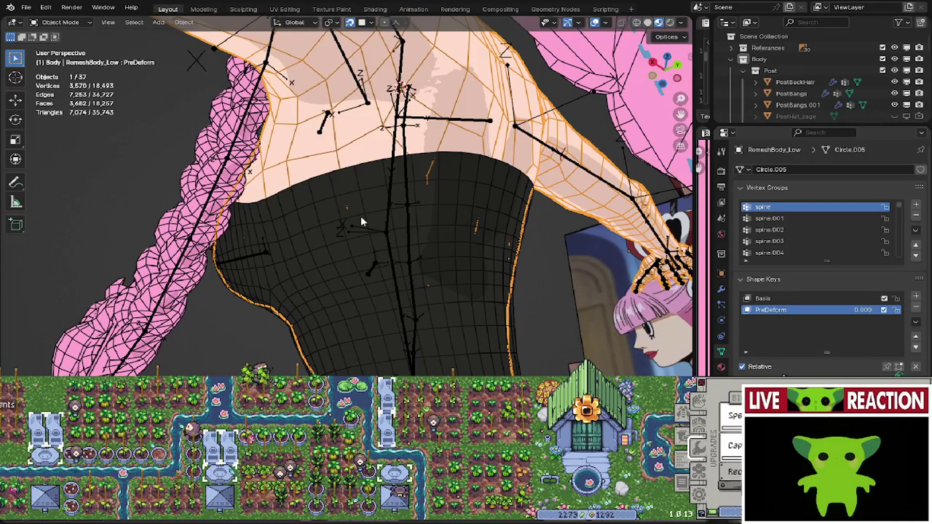
middle_drag(374, 288, 609, 301)
click(347, 183)
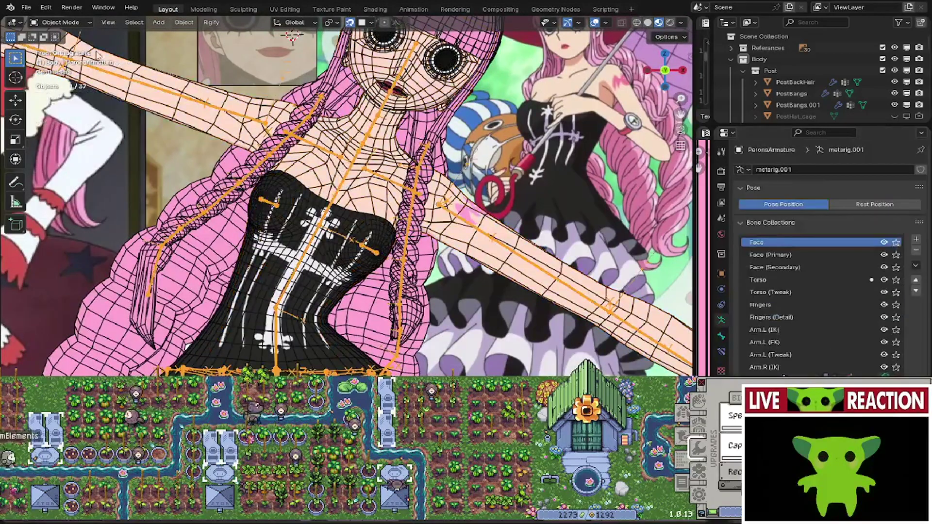
click(59, 22)
click(56, 60)
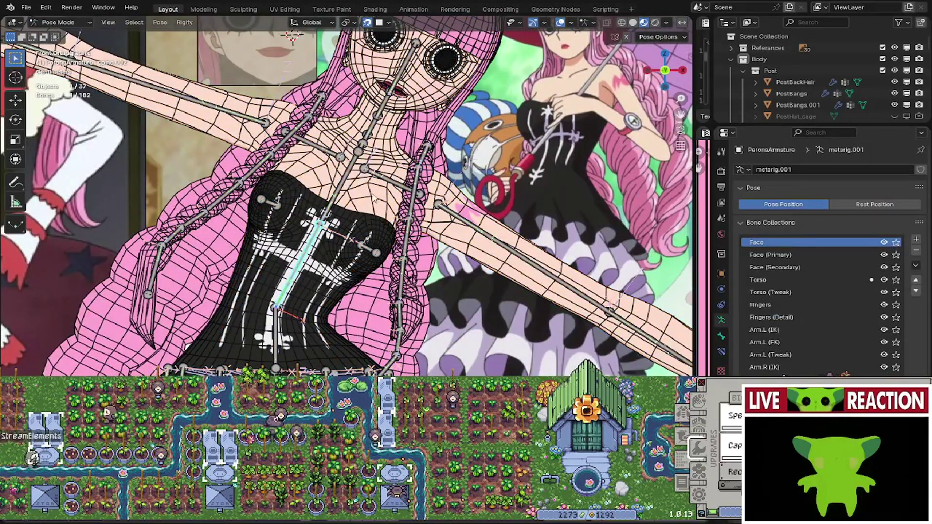
- Test-rotate the spine.003 bone and straighten the tilted spine bone below it
click(340, 207)
key(r)
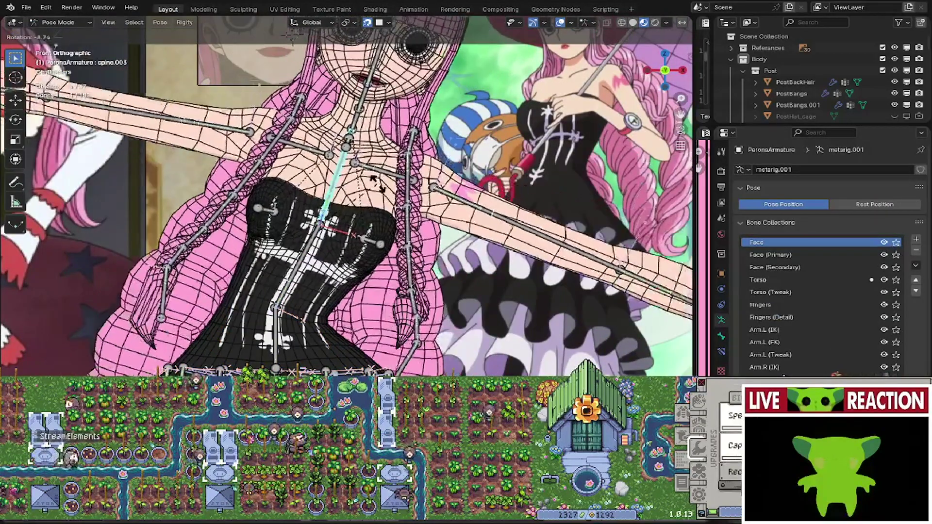
right_click(378, 184)
shift+middle_drag(378, 183, 398, 179)
click(321, 257)
key(r)
right_click(357, 199)
- Test-rotate the spine.003 and spine.001 bones sideways in front view, cancelling the rotations
click(310, 170)
shift+middle_drag(309, 170, 368, 245)
key(r)
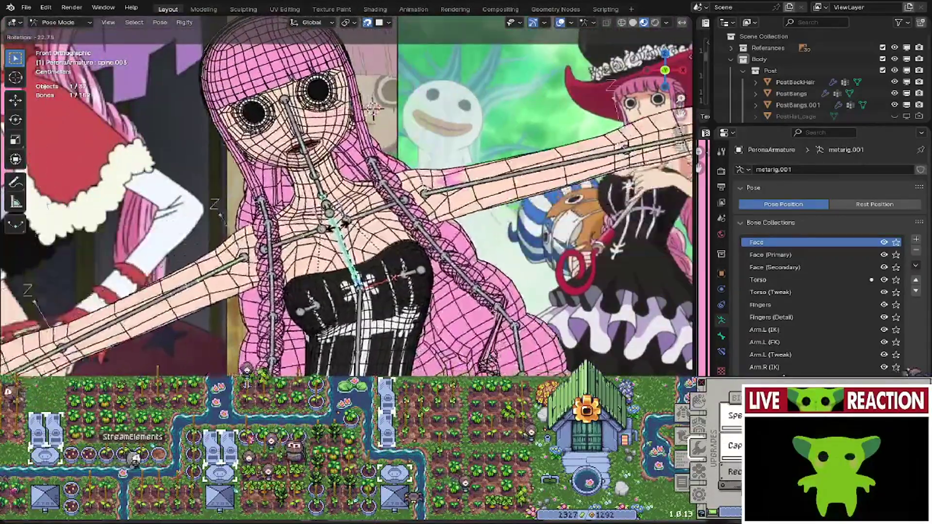
right_click(379, 301)
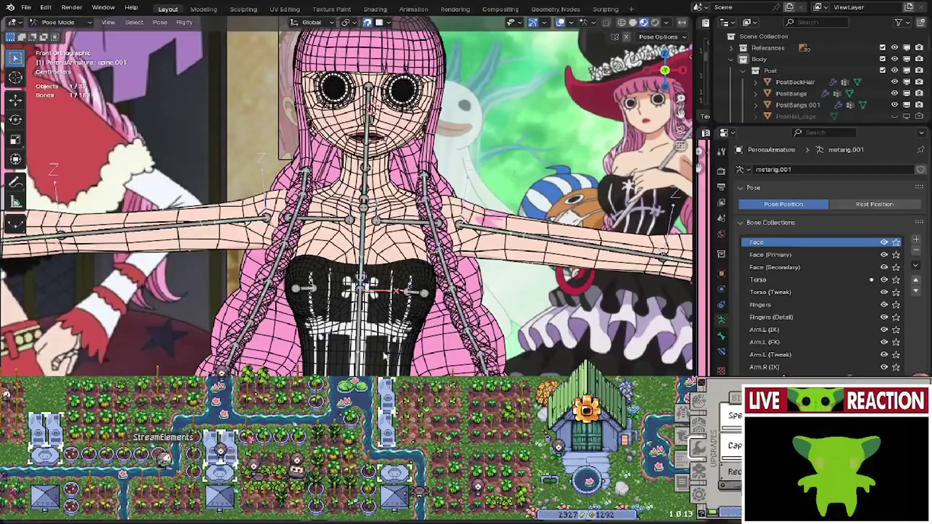
key(r)
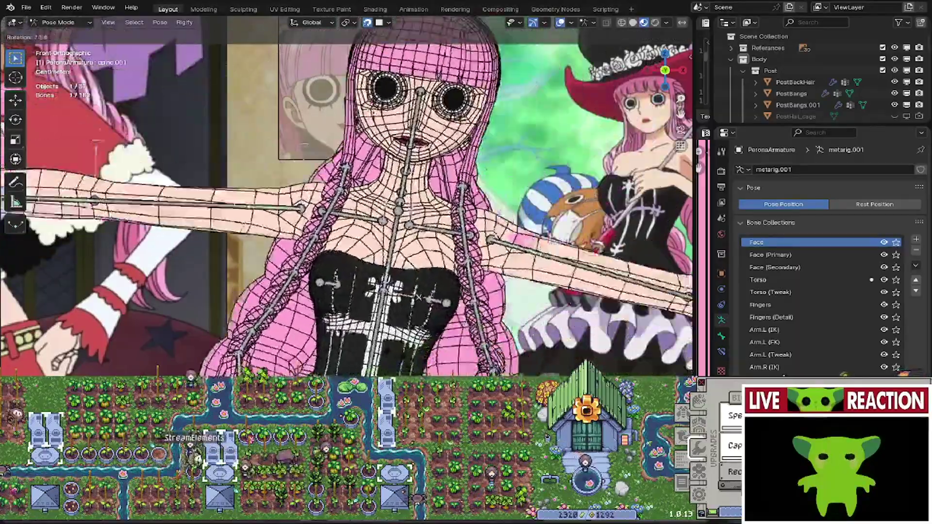
click(278, 151)
shift+middle_drag(279, 150, 349, 219)
scroll(349, 219, up, 3)
click(412, 112)
key(KP_1)
key(r)
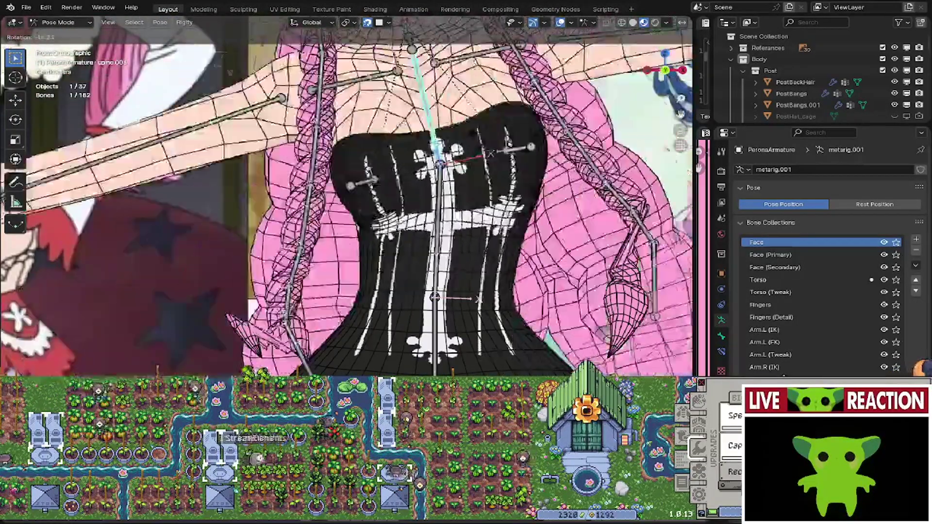
right_click(474, 142)
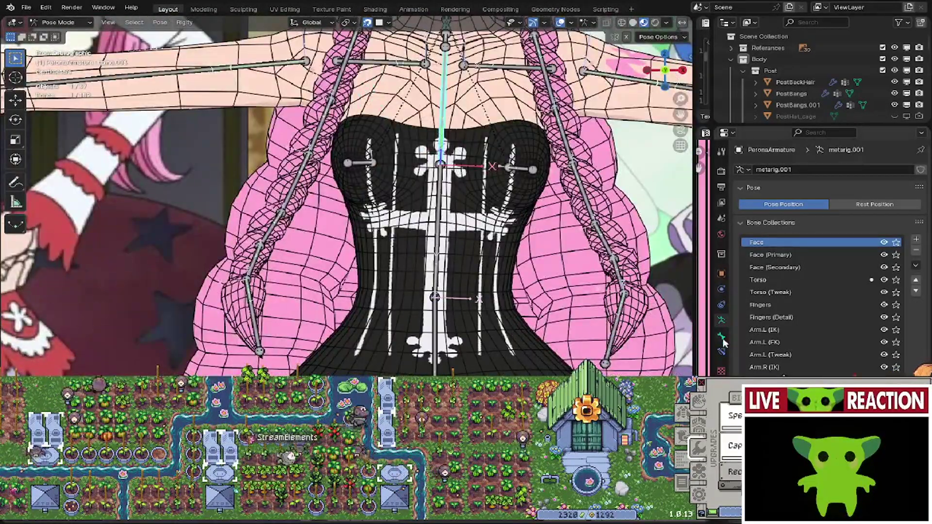
- Switch the rig to Object Mode and select the RemeshBody_Low body mesh
key(ctrl+Tab)
click(515, 118)
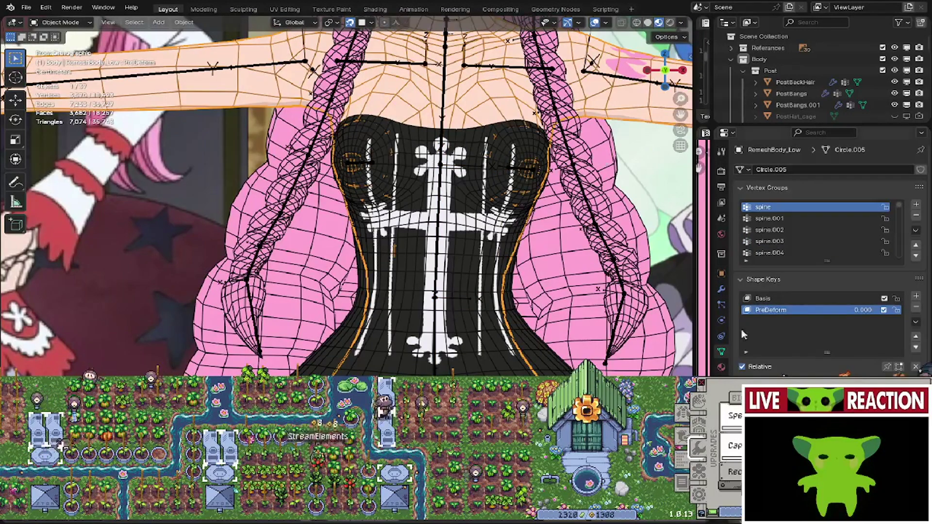
scroll(537, 268, down, 3)
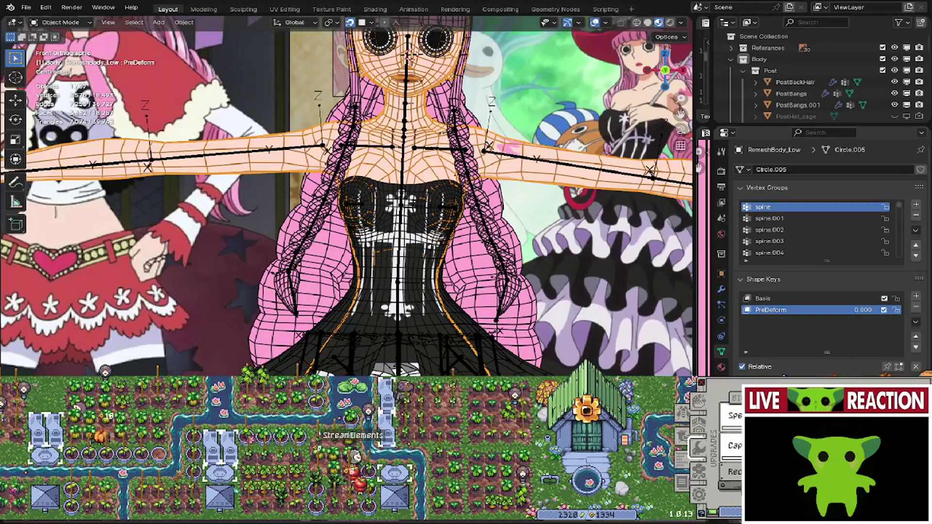
- Set the body's PreDeform shape key to 1.000 and undo and redo the change to compare the chest shape
drag(855, 310, 898, 310)
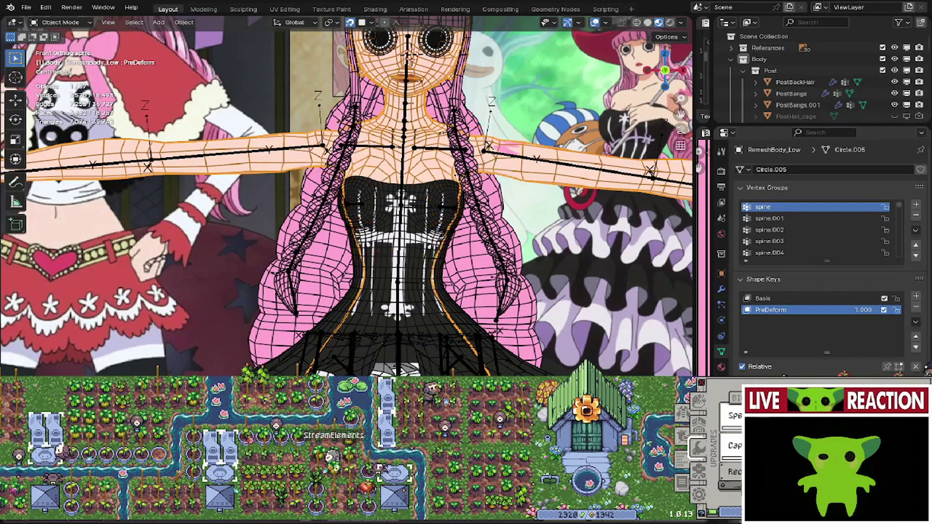
key(ctrl+z)
key(ctrl+shift+z)
key(ctrl+z)
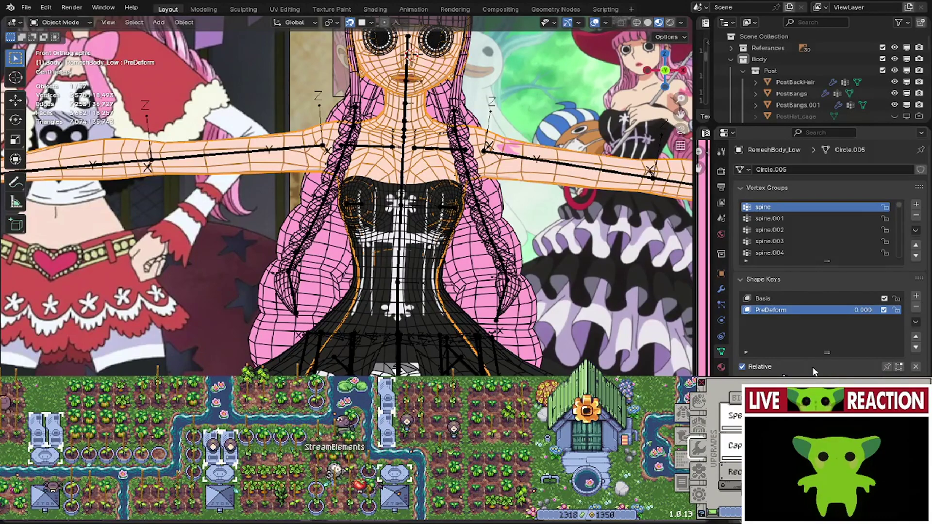
- Inspect the body clipping through the corset and set the body's PreDeform shape key to 1.000
middle_drag(519, 204, 451, 264)
scroll(507, 210, up, 2)
middle_drag(220, 238, 433, 253)
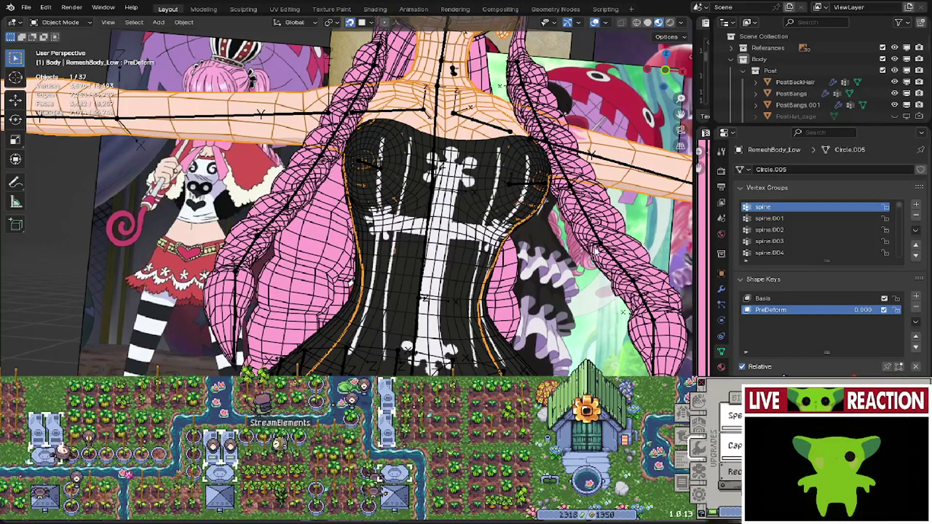
middle_drag(595, 247, 626, 286)
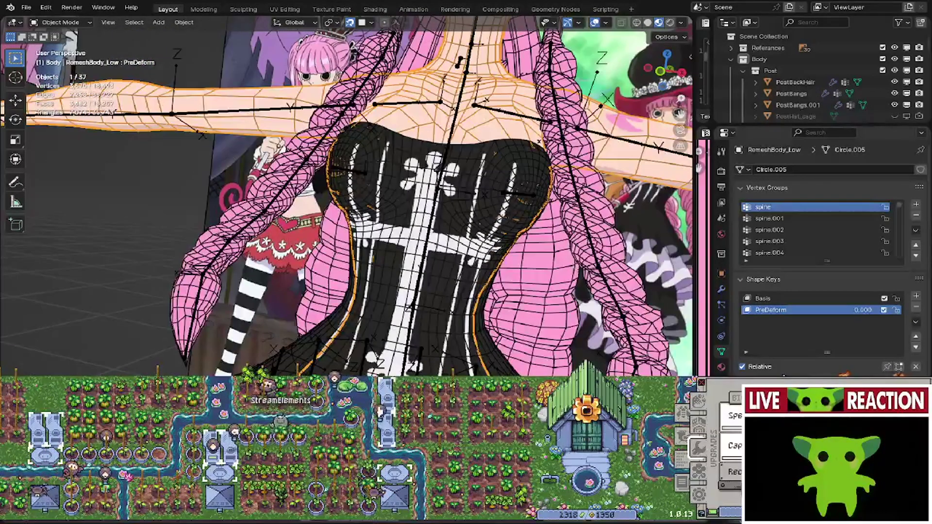
drag(863, 310, 898, 310)
middle_drag(182, 242, 196, 226)
middle_drag(524, 214, 539, 218)
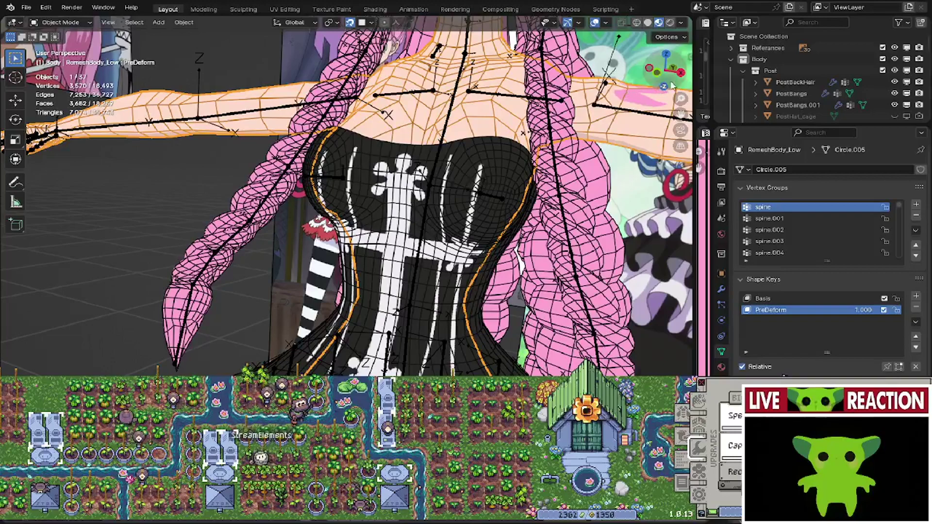
- Restore the split layout with an enlarged text editor and delete the "Weight paint fixes need: Elbow" note
key(ctrl+space)
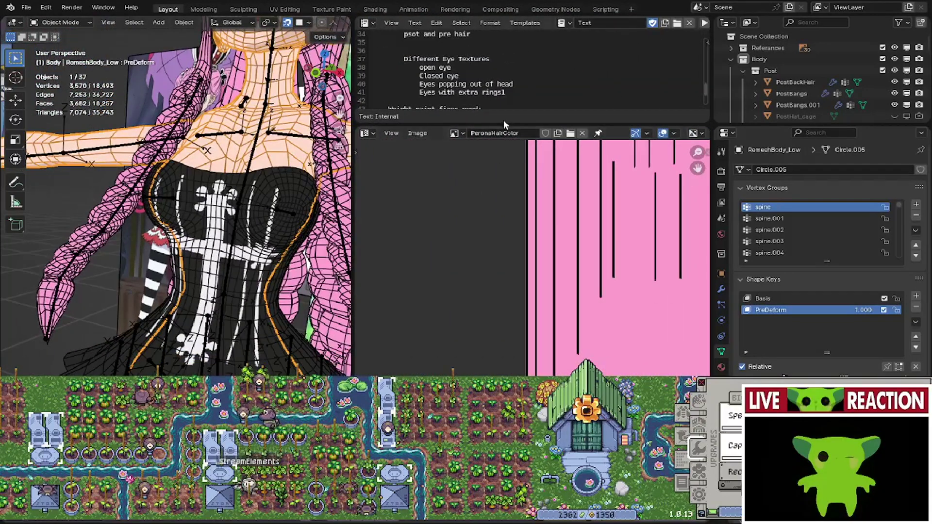
drag(502, 122, 466, 344)
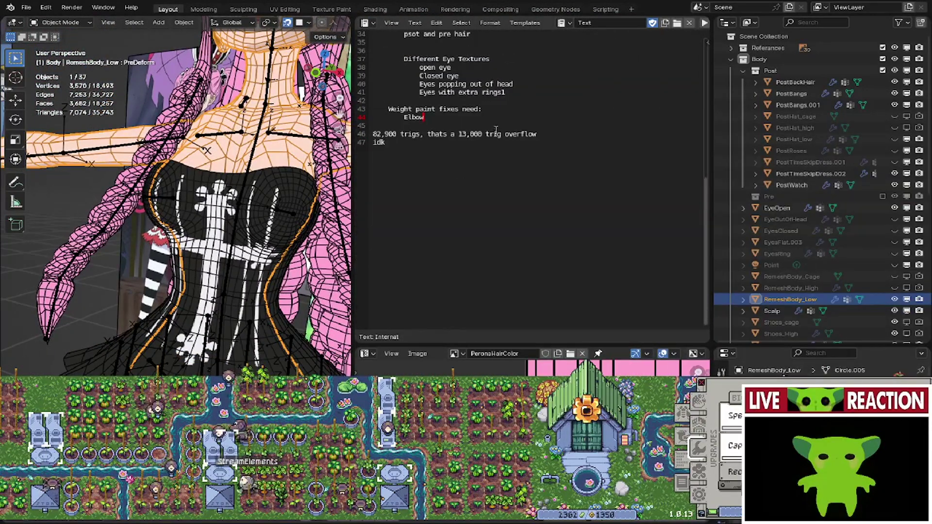
drag(490, 120, 361, 121)
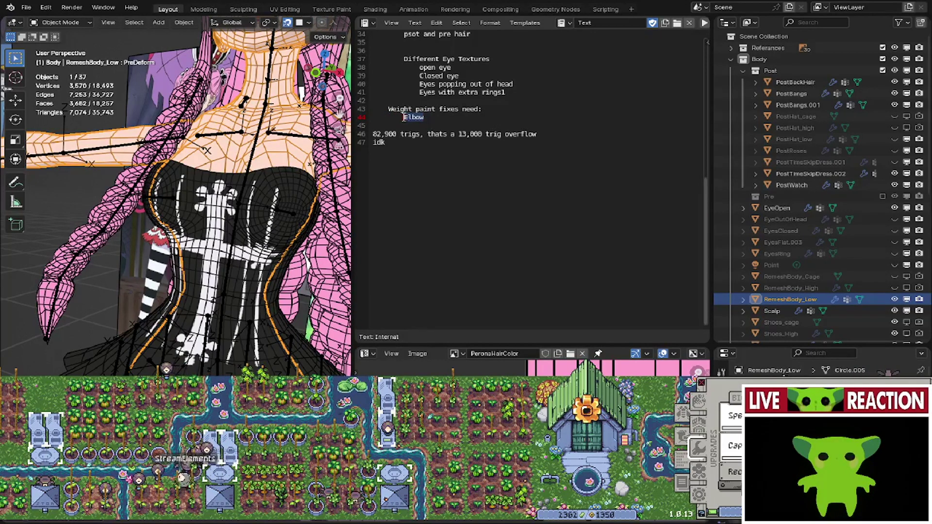
drag(388, 111, 423, 122)
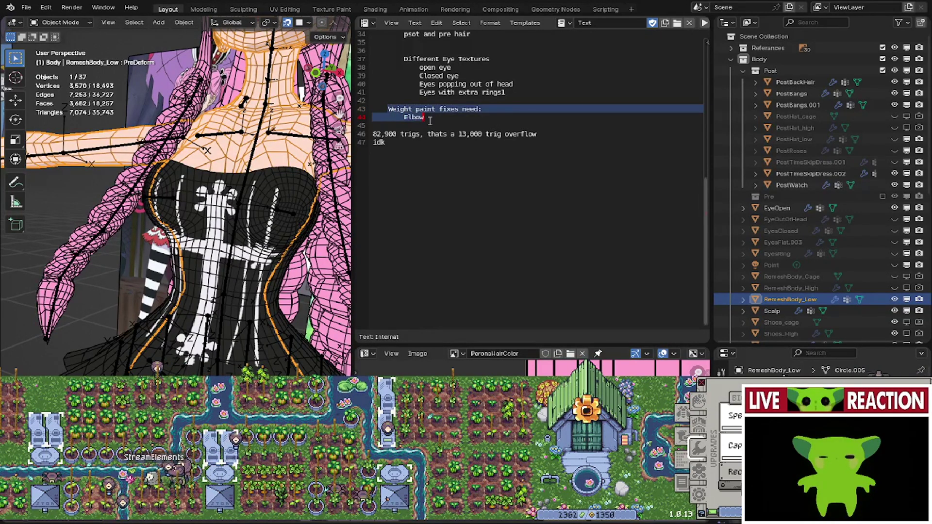
key(BackSpace)
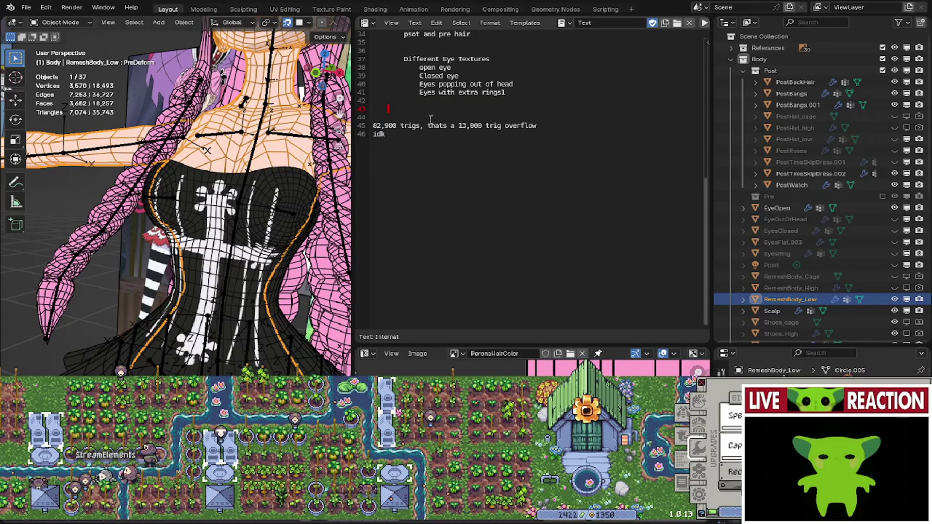
- Add the note "body needs post shape key around ribs so top spine one doesnt clip" and widen the 3D viewport
text(body needs post)
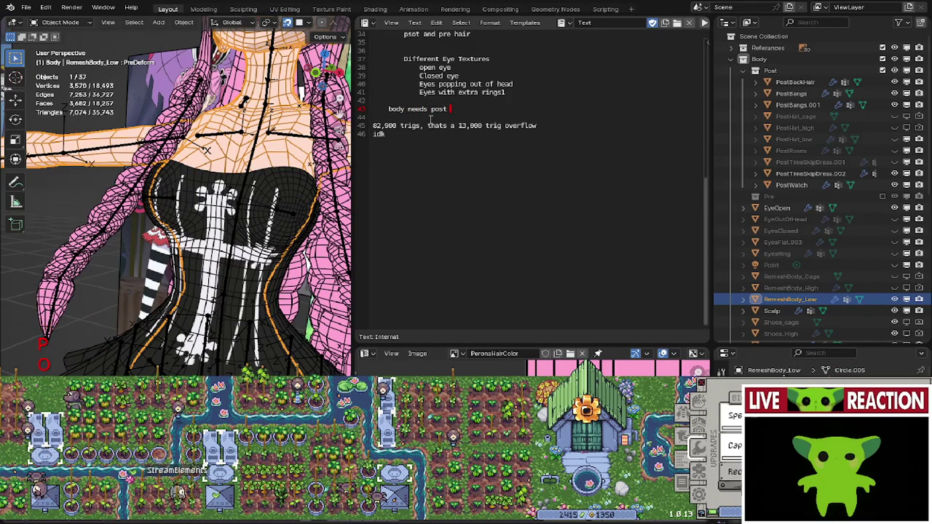
text( shape key around ribs so )
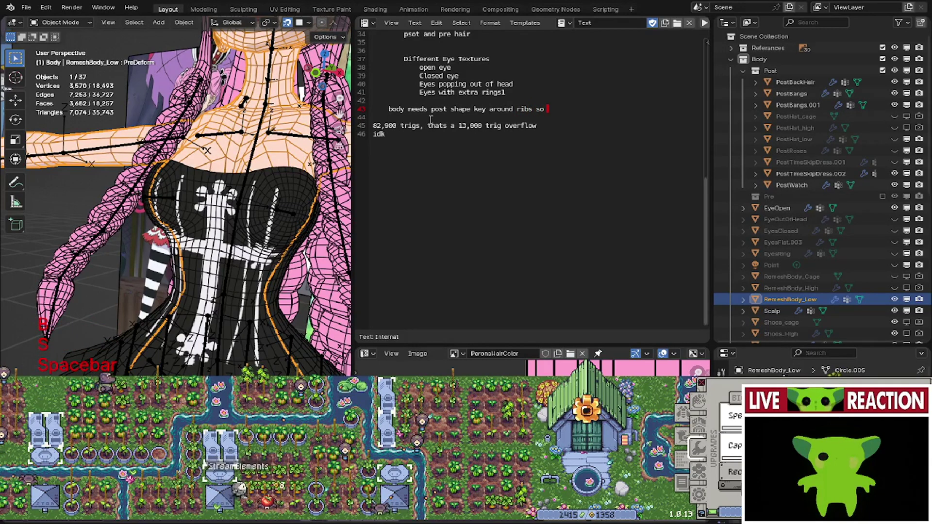
text(st)
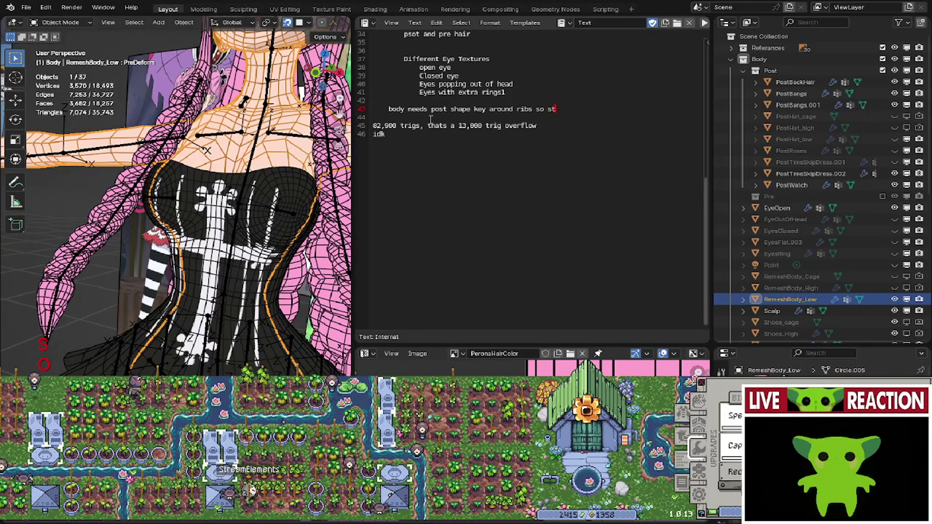
text(op)
text(ine one doe)
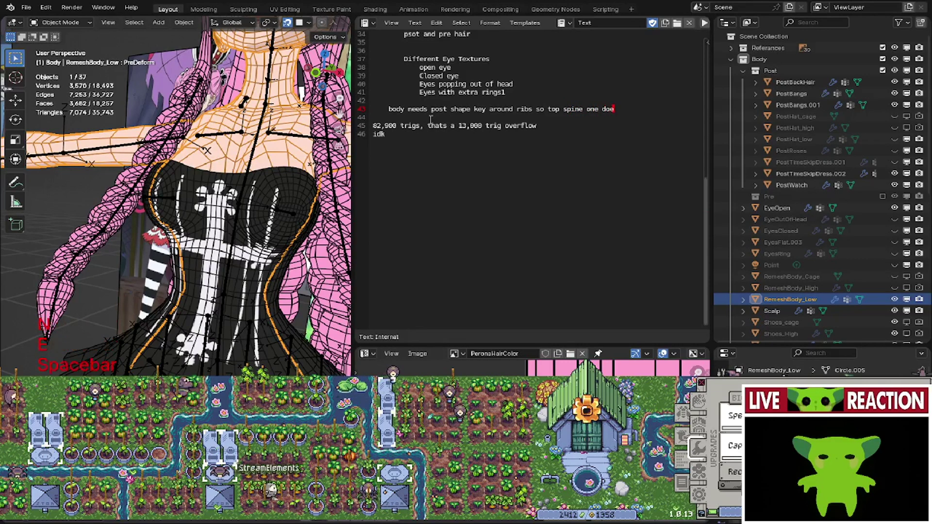
text(snt clip)
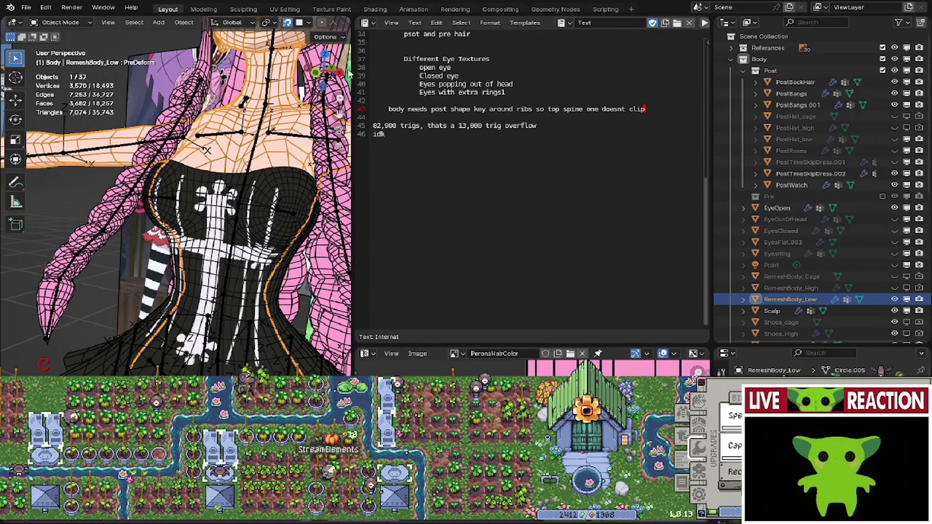
drag(353, 71, 584, 71)
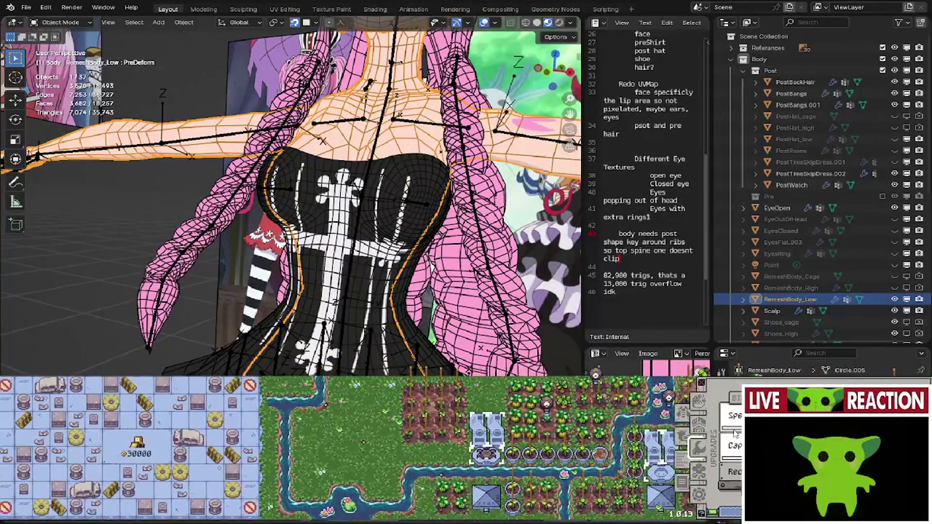
click(699, 427)
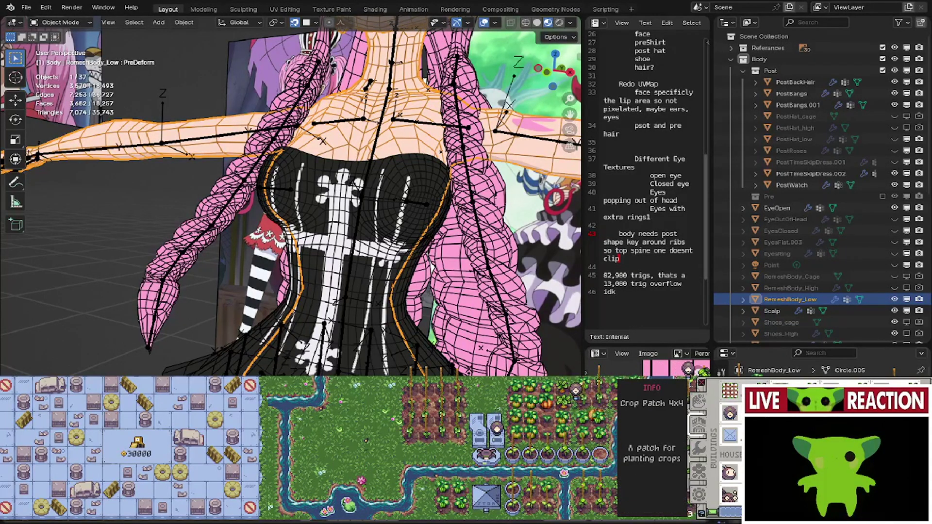
click(729, 391)
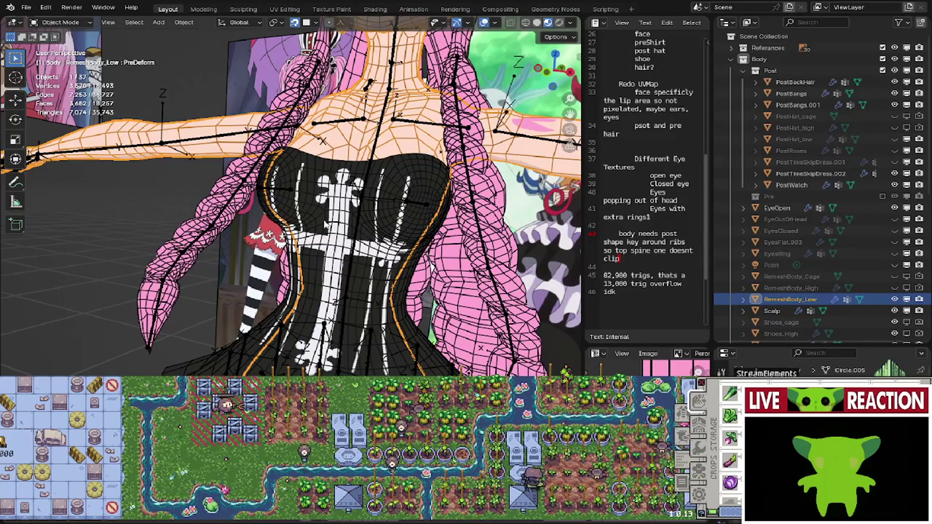
- Select the PeronaArmature rig and put it in Edit Mode around the skirt's root bones
scroll(326, 224, down, 4)
shift+middle_drag(326, 224, 320, 92)
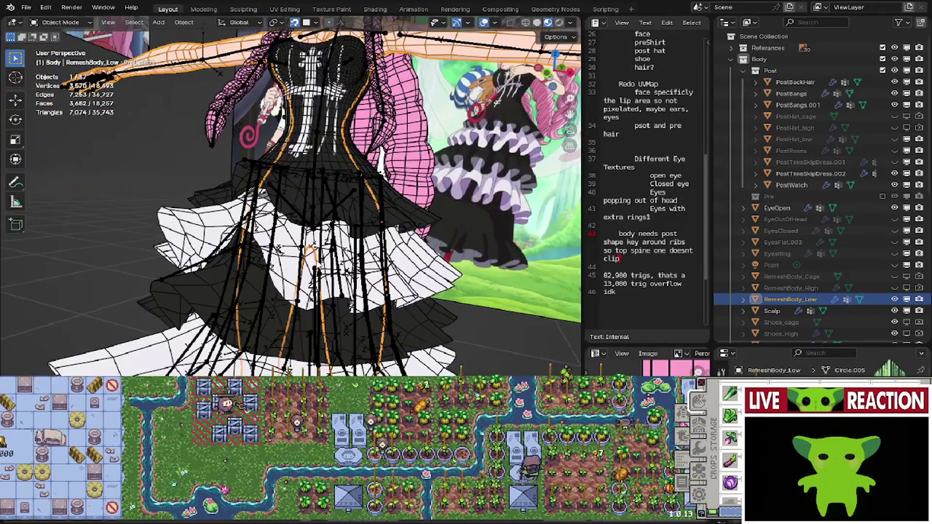
click(317, 264)
middle_drag(316, 263, 307, 269)
click(290, 180)
middle_drag(290, 181, 284, 224)
scroll(287, 266, up, 4)
middle_drag(286, 267, 288, 241)
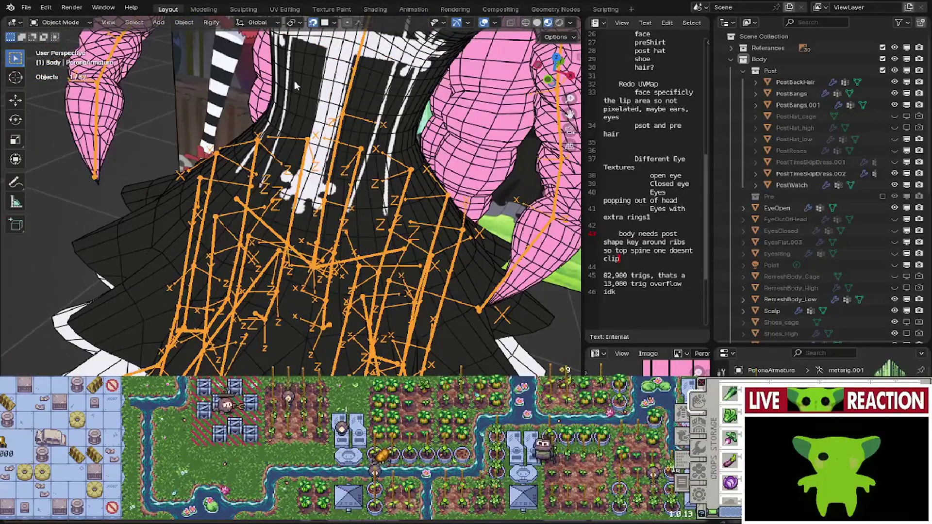
click(87, 25)
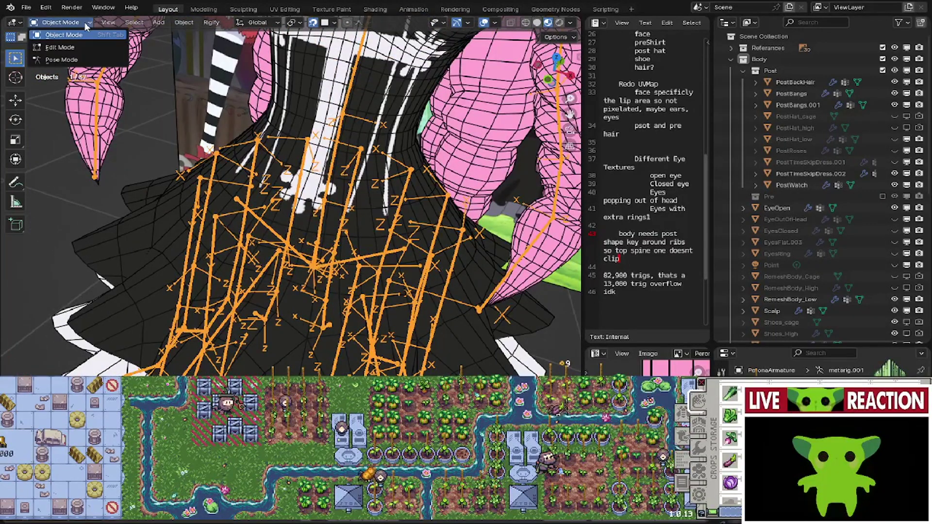
click(60, 47)
scroll(349, 260, up, 5)
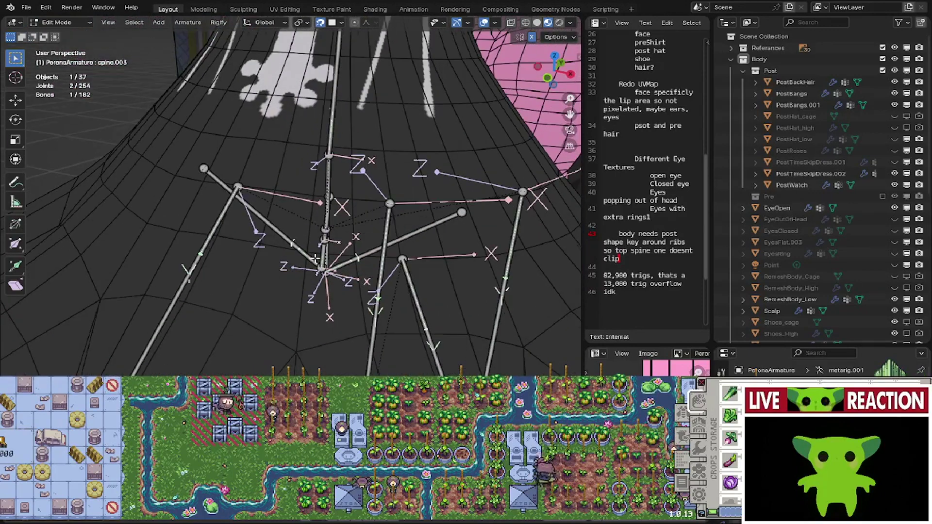
- Select the DressRoot bone at the hips and switch the rig to Pose Mode
middle_drag(315, 258, 298, 258)
scroll(315, 258, up, 5)
click(355, 245)
scroll(355, 244, down, 2)
key(g)
right_click(338, 220)
click(65, 24)
click(65, 58)
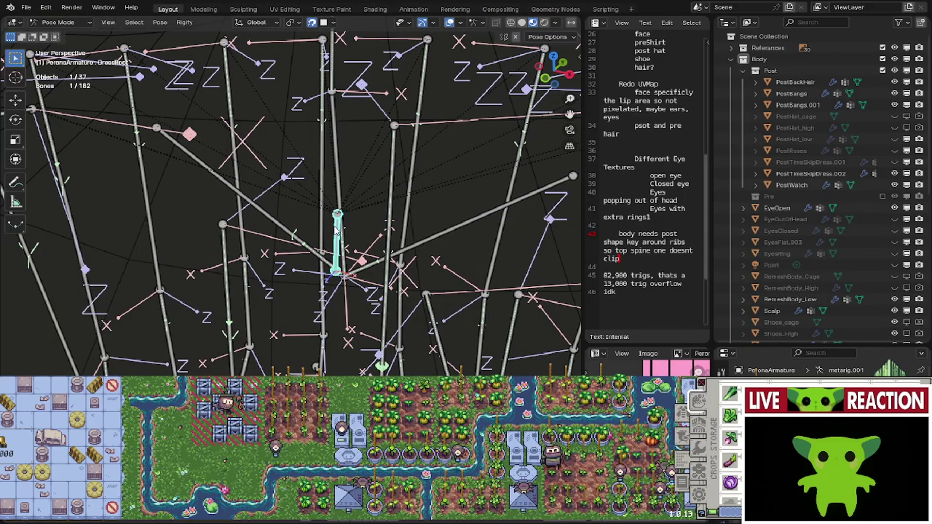
- Test-move the DressRoot bone in front and angled views, cancelling each move
scroll(335, 219, down, 5)
key(KP_1)
scroll(342, 165, down, 2)
key(g)
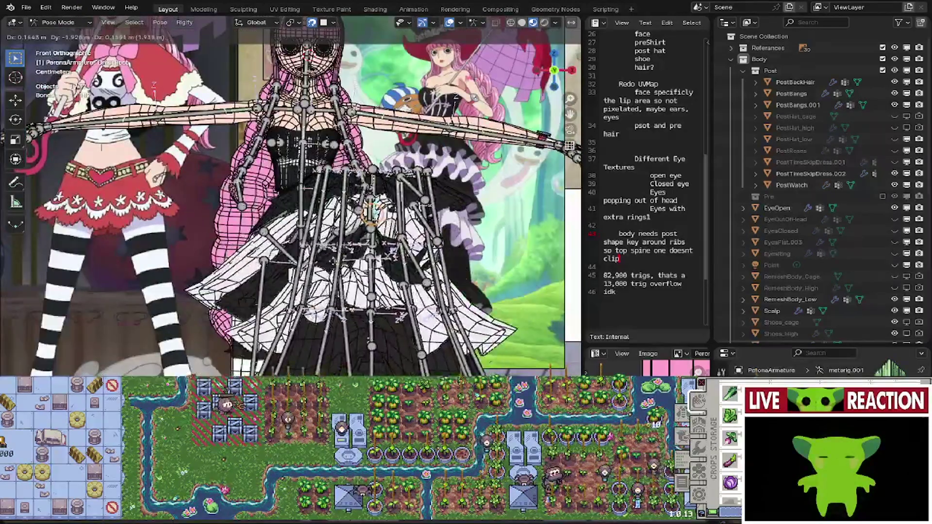
right_click(266, 213)
middle_drag(262, 208, 151, 225)
key(g)
right_click(357, 266)
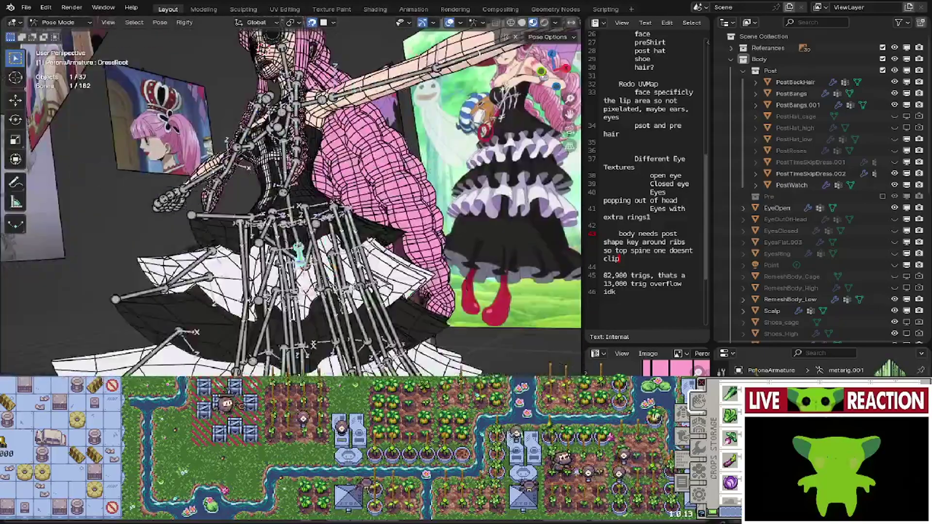
- Turn off snapping, test-move the DressRoot bone downward in front view, and inspect the skirt
key(KP_1)
click(311, 23)
key(g)
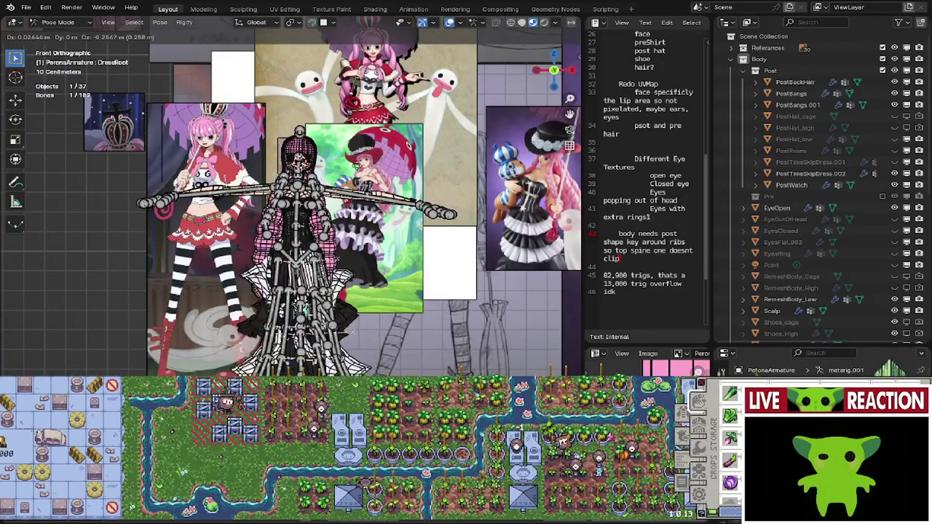
click(330, 301)
middle_drag(330, 301, 272, 286)
shift+middle_drag(291, 310, 300, 155)
middle_drag(293, 227, 1, 199)
key(KP_1)
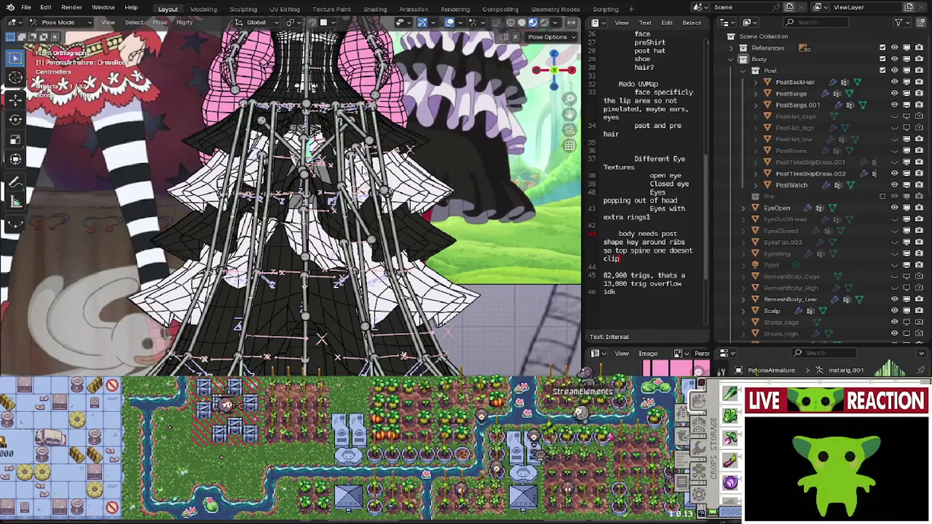
- Examine the bone chains around the skirt's ruffles and lower hem, picking individual DressRoot bones from several angles
middle_drag(364, 170, 393, 231)
scroll(339, 234, up, 4)
scroll(339, 234, down, 3)
middle_drag(266, 252, 294, 176)
scroll(226, 269, up, 2)
click(228, 270)
click(295, 176)
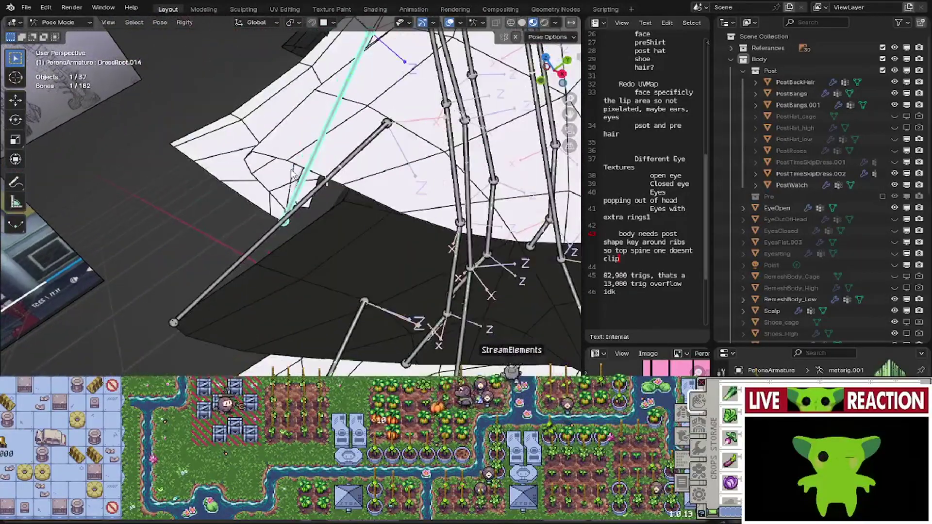
click(276, 225)
scroll(275, 225, down, 4)
middle_drag(276, 225, 271, 214)
click(273, 323)
shift+middle_drag(273, 323, 282, 199)
click(275, 297)
middle_drag(275, 297, 427, 204)
scroll(369, 282, up, 4)
middle_drag(369, 281, 313, 297)
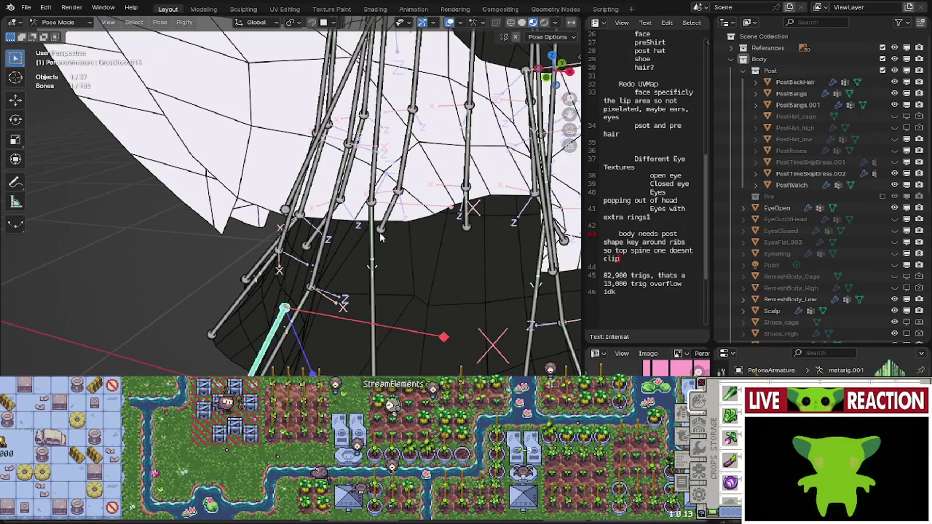
middle_drag(441, 265, 445, 265)
middle_drag(292, 310, 360, 281)
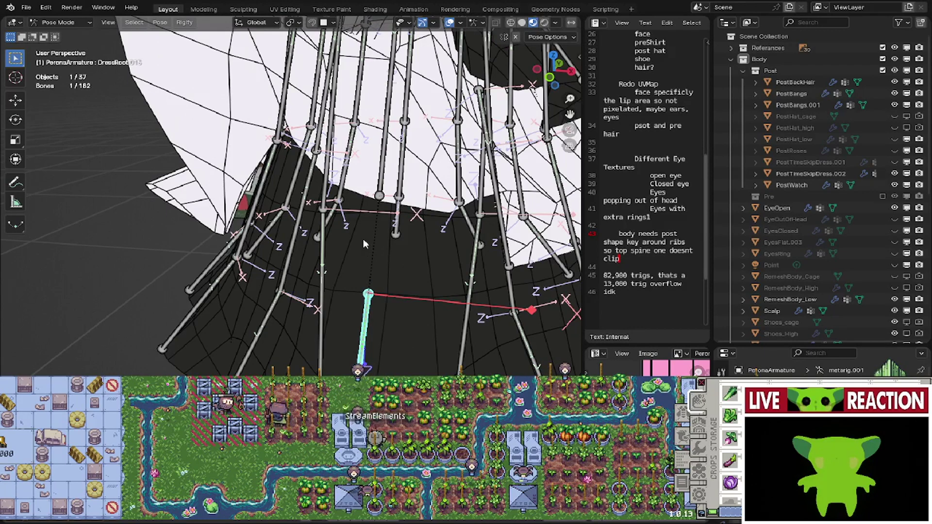
middle_drag(363, 234, 359, 179)
scroll(361, 259, down, 4)
- Clear the pose transforms of all bones and put the rig in Edit Mode
key(a)
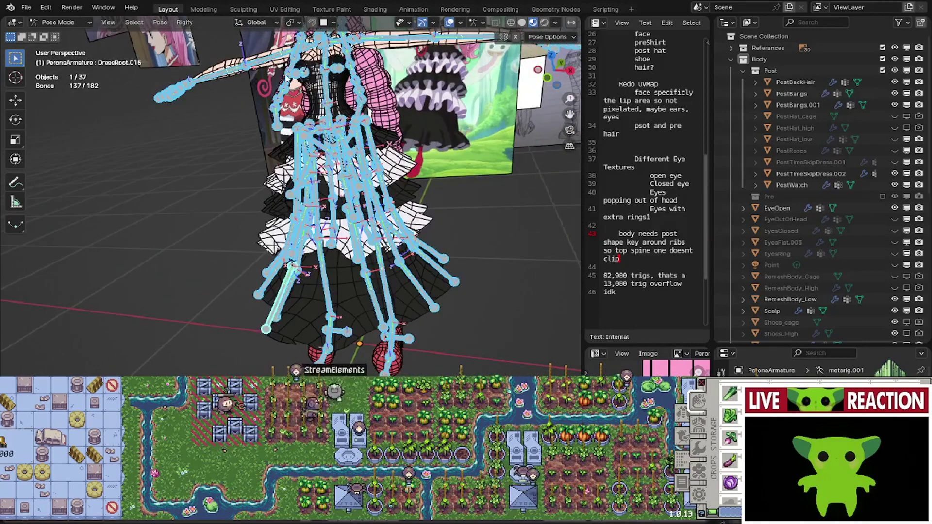
click(160, 23)
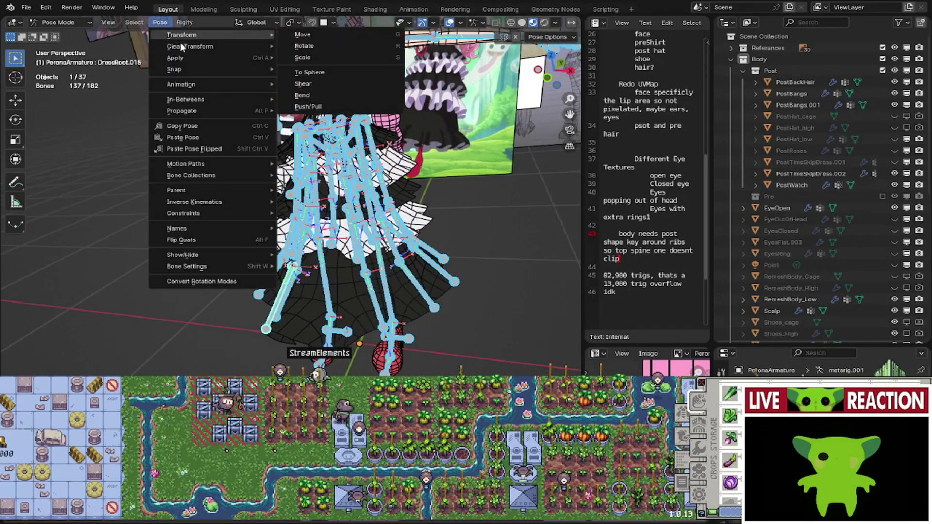
mouse_move(258, 46)
click(298, 46)
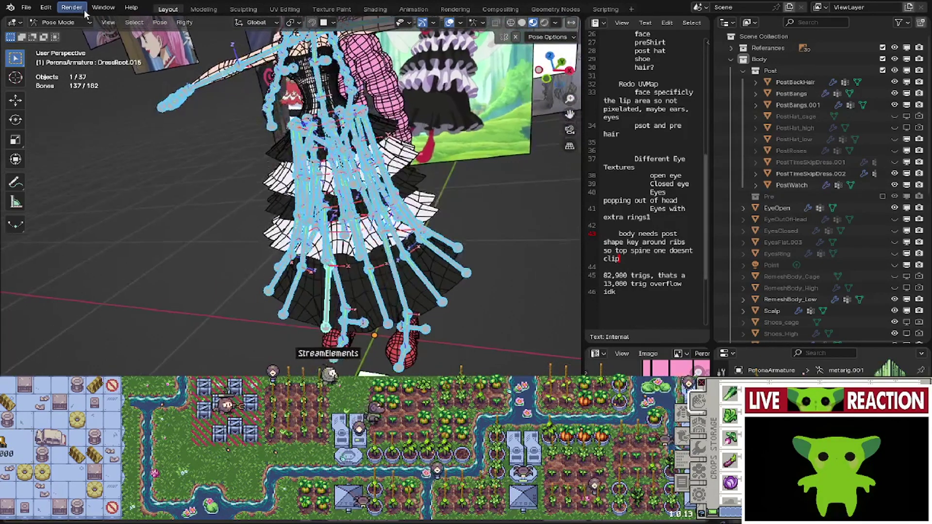
click(86, 23)
click(77, 48)
- Delete three bones from the skirt's ruffle chains, including DressRoot.053
scroll(387, 289, up, 4)
mouse_move(387, 289)
middle_down()
mouse_move(395, 278)
mouse_move(346, 296)
mouse_move(379, 282)
middle_up()
scroll(395, 279, up, 2)
click(399, 255)
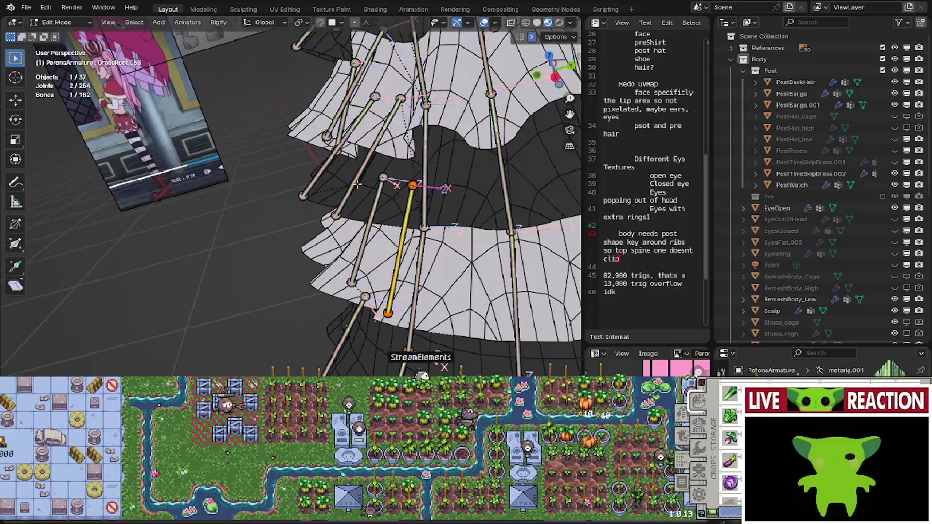
shift+click(361, 182)
shift+middle_drag(360, 181, 330, 340)
shift+click(332, 190)
middle_drag(332, 190, 287, 285)
key(x)
click(409, 221)
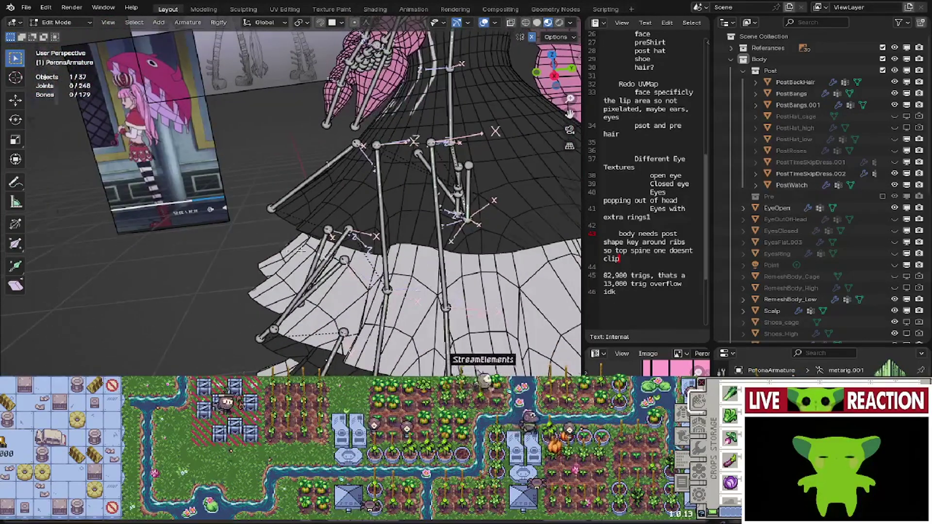
- Delete one more skirt bone beside the upper white ruffle
middle_drag(287, 248, 376, 251)
click(353, 275)
key(x)
click(326, 285)
- Disconnect DressRoot.017 from the bone above it while keeping it parented
middle_drag(326, 285, 370, 240)
middle_drag(349, 208, 300, 277)
click(314, 278)
click(315, 365)
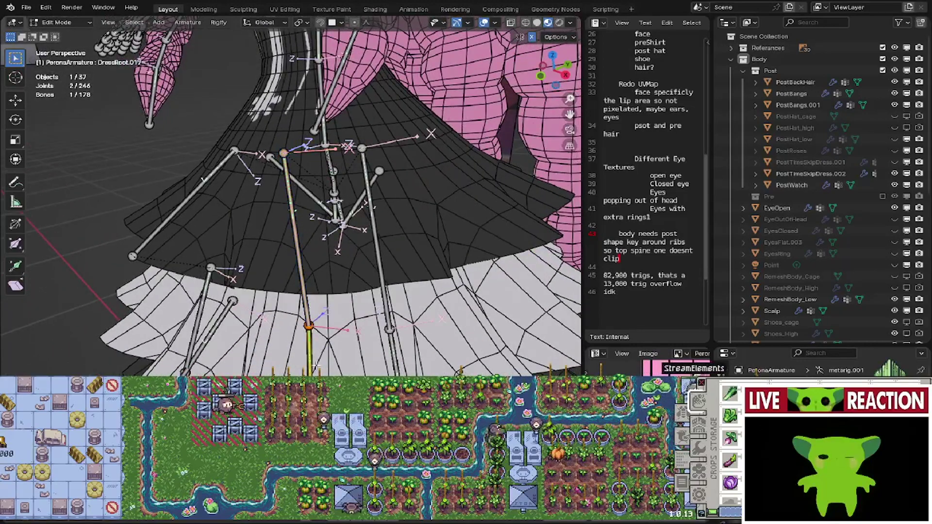
right_click(318, 358)
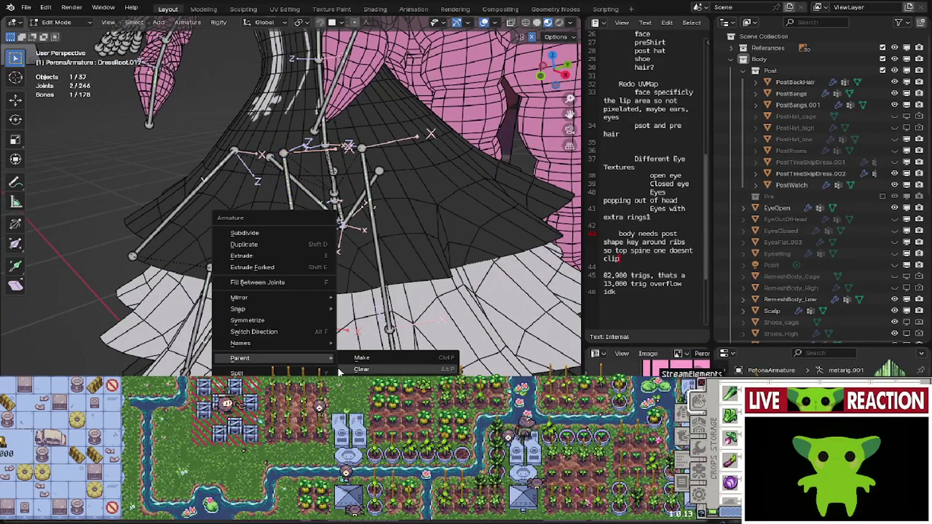
click(368, 370)
click(288, 367)
middle_drag(291, 359, 304, 293)
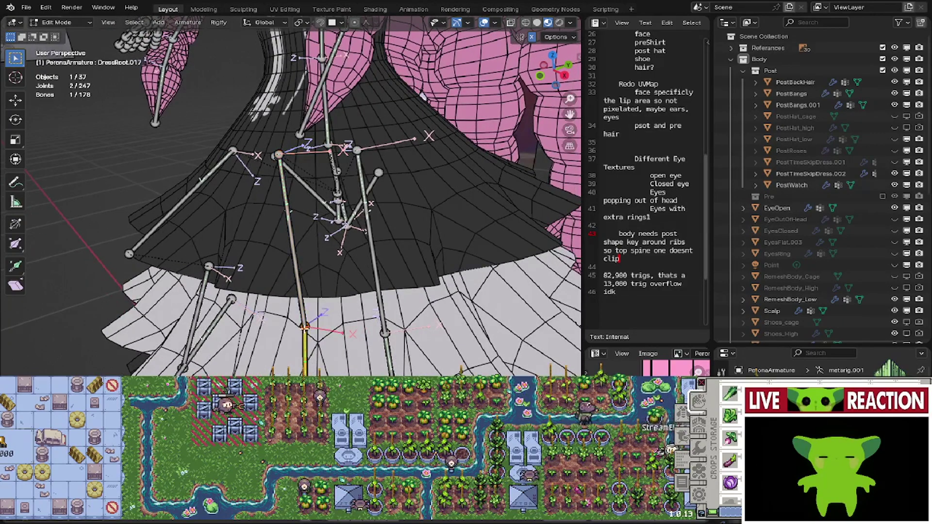
- With snapping on, raise the tip of DressRoot.006 to the top black ruffle's hem and bring DressRoot.017's head up to it
middle_drag(304, 326, 300, 341)
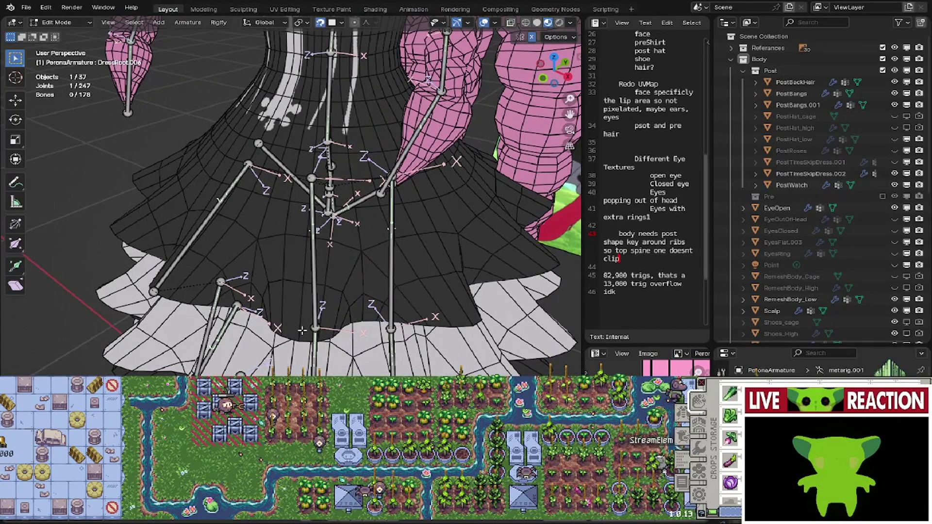
drag(301, 330, 299, 339)
middle_drag(298, 339, 295, 364)
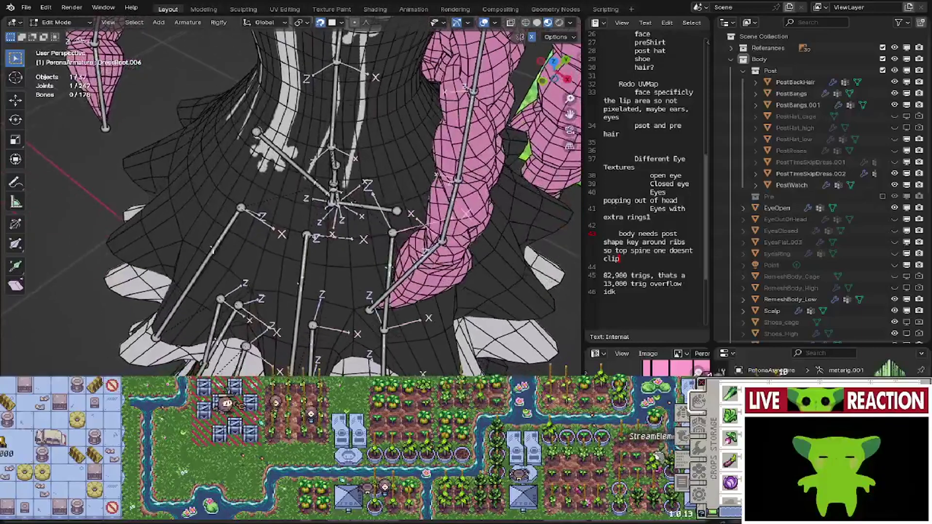
scroll(282, 292, up, 3)
middle_drag(274, 267, 357, 340)
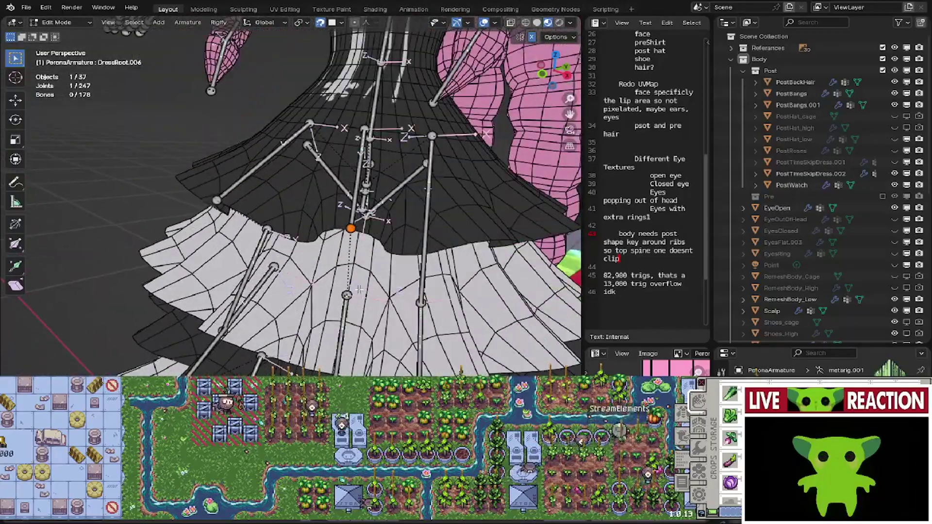
middle_drag(314, 335, 196, 283)
middle_drag(286, 314, 319, 307)
middle_drag(361, 194, 299, 282)
- Select DressRoot.016 together with DressRoot.017 above it and disconnect the two bones
click(306, 383)
right_click(304, 384)
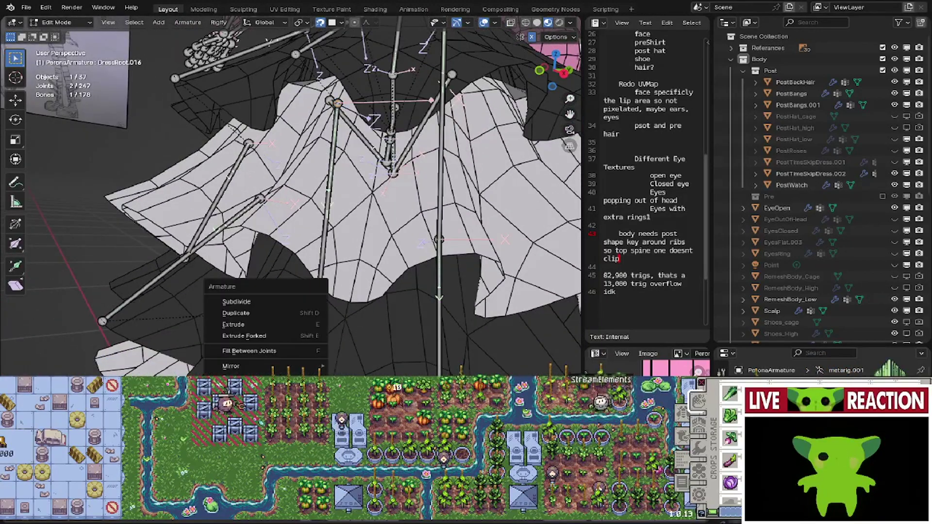
key(Escape)
middle_drag(116, 91, 125, 105)
shift+middle_drag(324, 379, 308, 305)
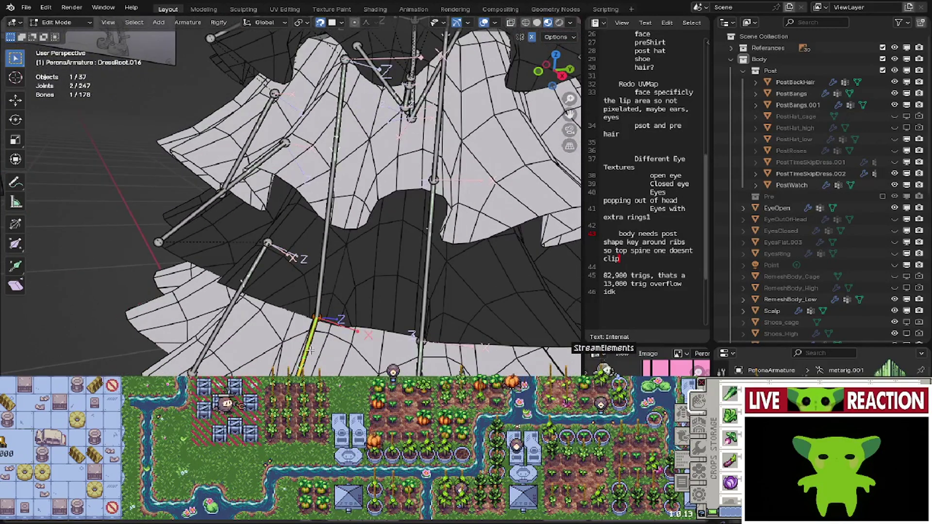
right_click(318, 300)
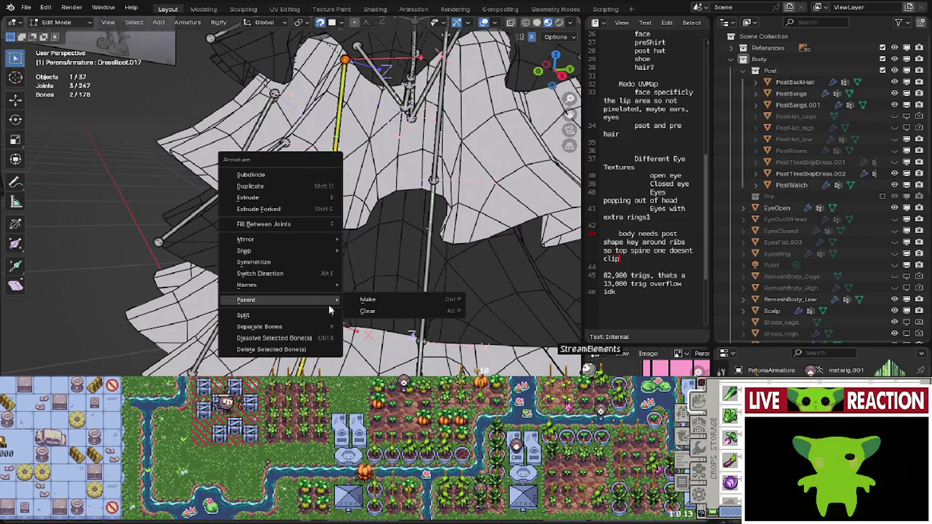
click(365, 311)
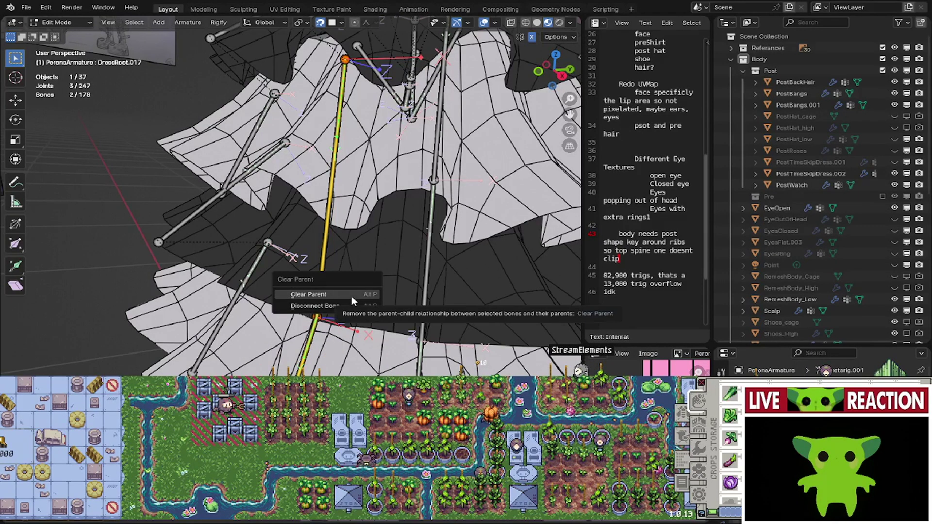
click(351, 295)
- Move the tip of DressRoot.017 up to the lower edge of the upper white ruffle
click(320, 318)
middle_drag(321, 318, 322, 340)
key(g)
click(363, 315)
- Subdivide DressRoot.016 into two bones
right_click(313, 324)
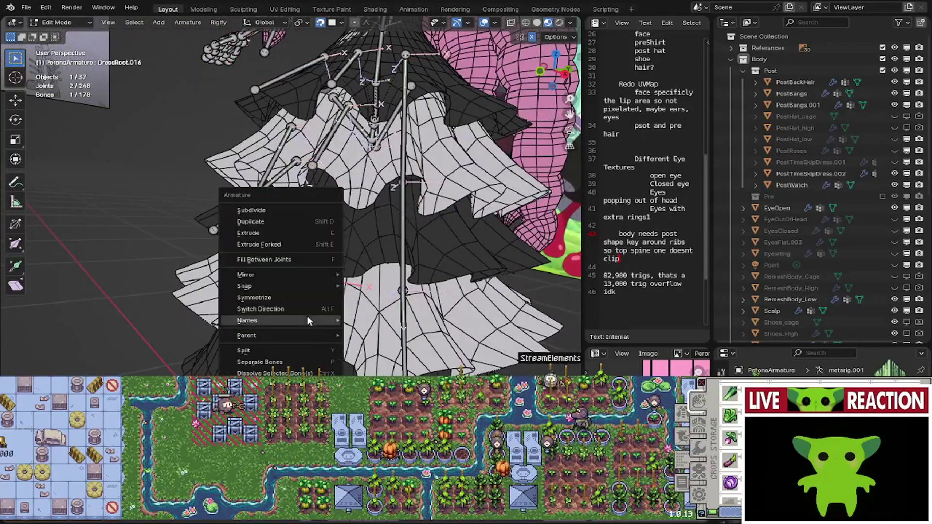
click(251, 222)
scroll(320, 285, up, 3)
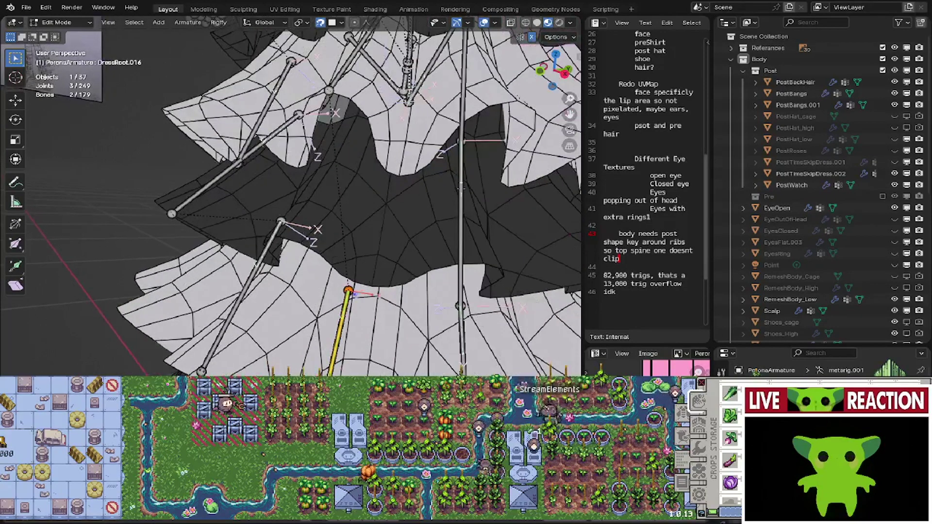
shift+click(346, 299)
right_click(337, 358)
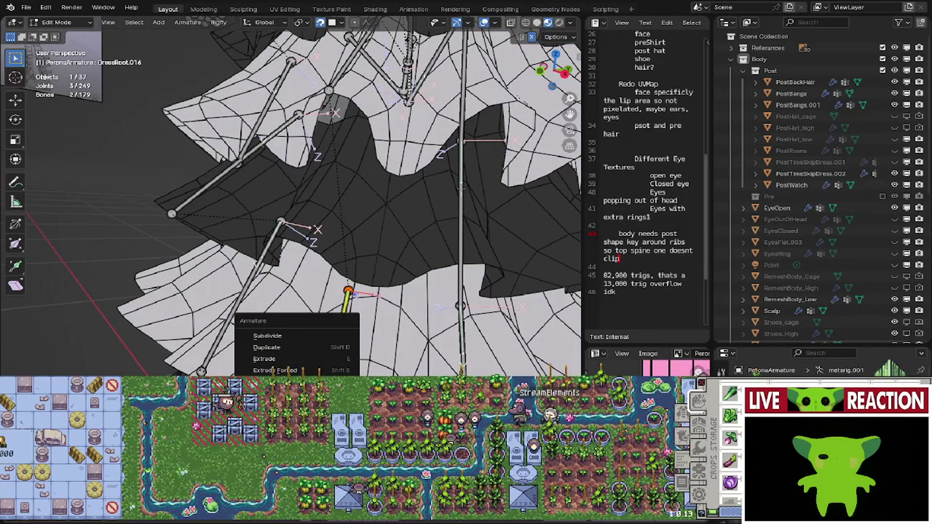
key(Escape)
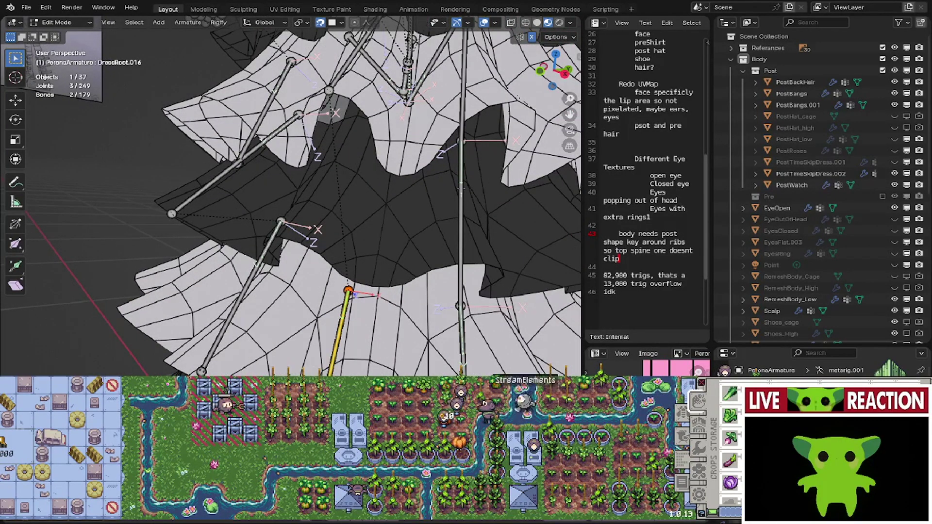
- Disconnect the two subdivided bones and raise their joints so DressRoot.016 spans the black ruffle below the upper white one
click(355, 291)
shift+middle_drag(355, 290, 294, 230)
middle_drag(315, 376, 327, 299)
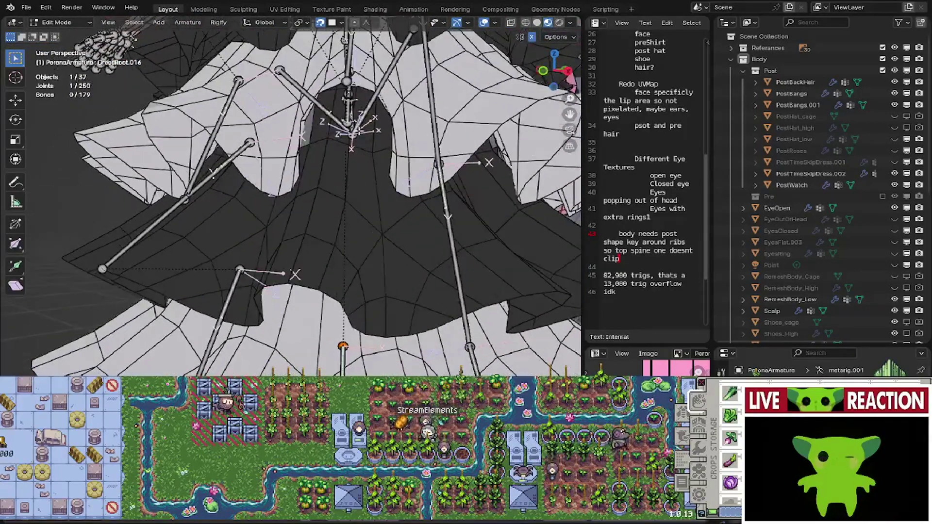
middle_drag(348, 145, 340, 202)
scroll(356, 158, down, 2)
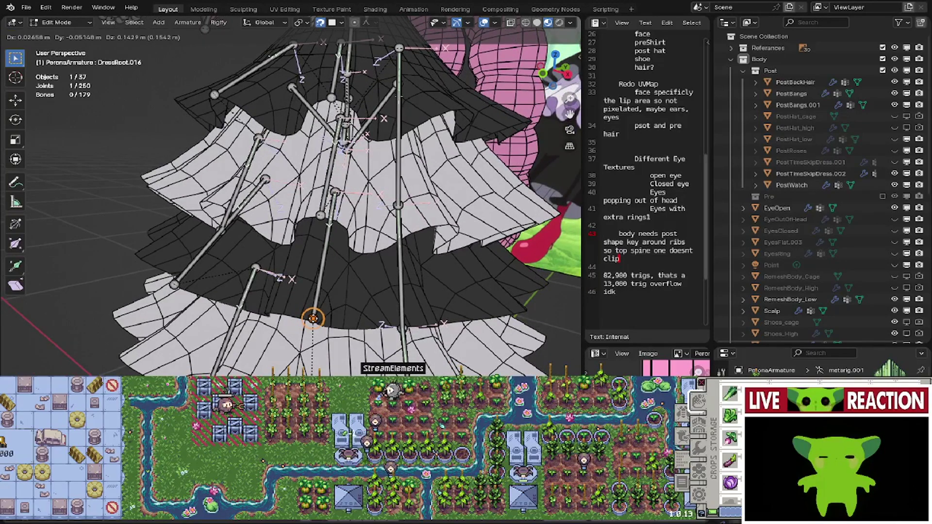
middle_drag(358, 328, 326, 331)
middle_drag(326, 295, 327, 349)
key(alt+a)
middle_drag(329, 208, 347, 157)
- Disconnect DressRoot.018 at the skirt's bottom tier from DressRoot.050 above it
click(351, 363)
middle_drag(350, 335, 337, 334)
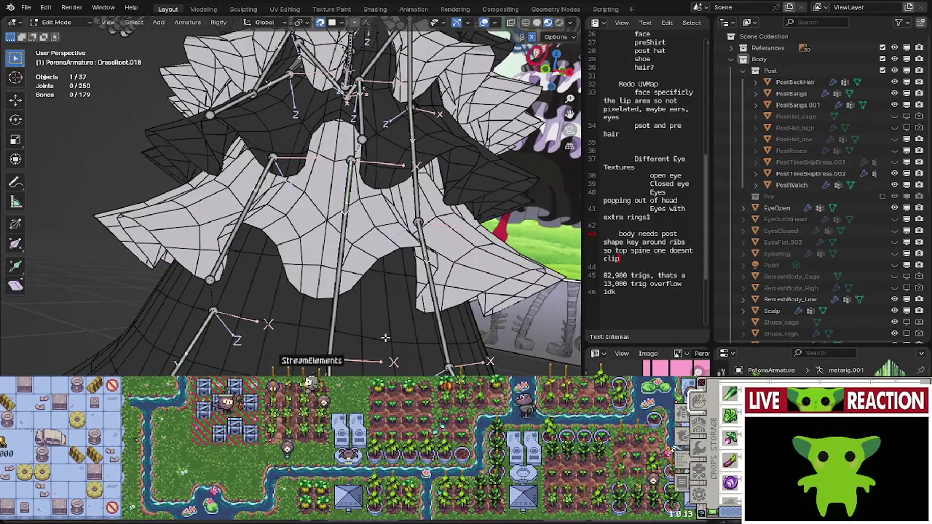
right_click(327, 328)
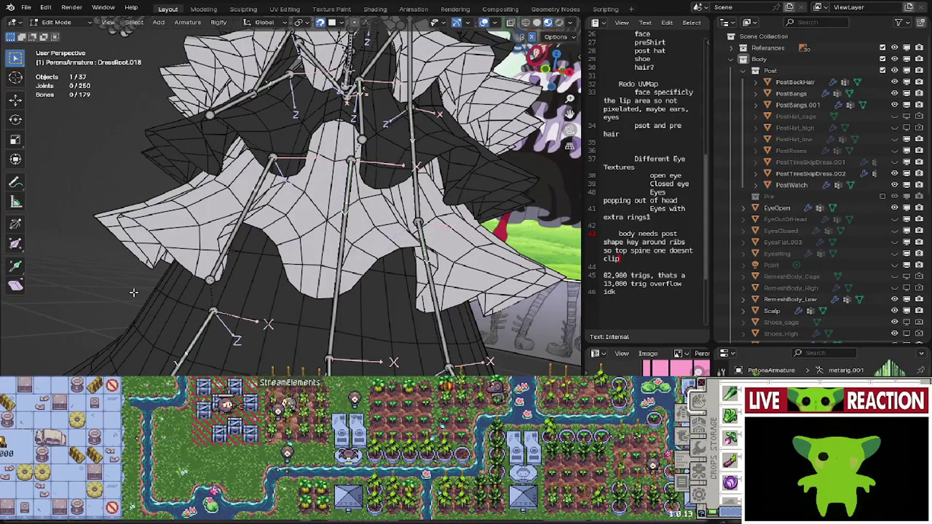
middle_drag(133, 294, 127, 258)
scroll(266, 261, up, 4)
shift+middle_drag(272, 359, 250, 273)
drag(296, 285, 296, 285)
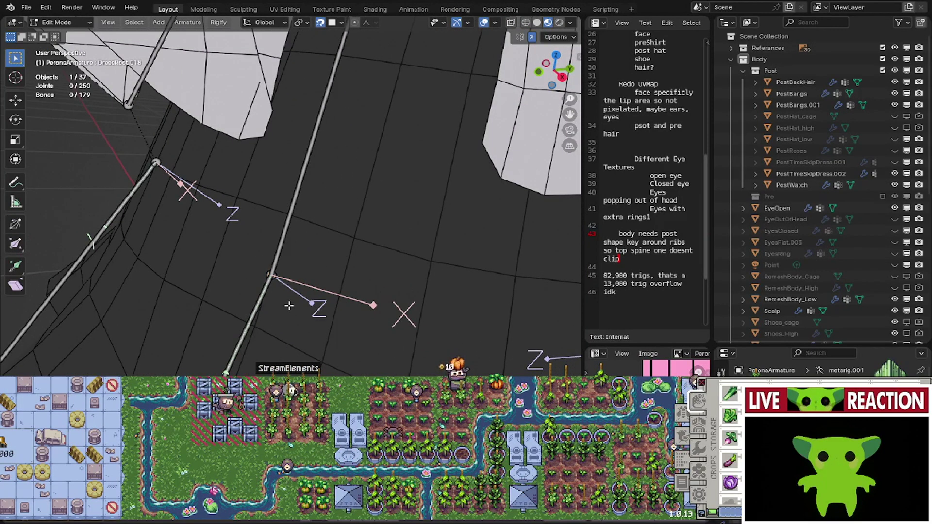
click(247, 315)
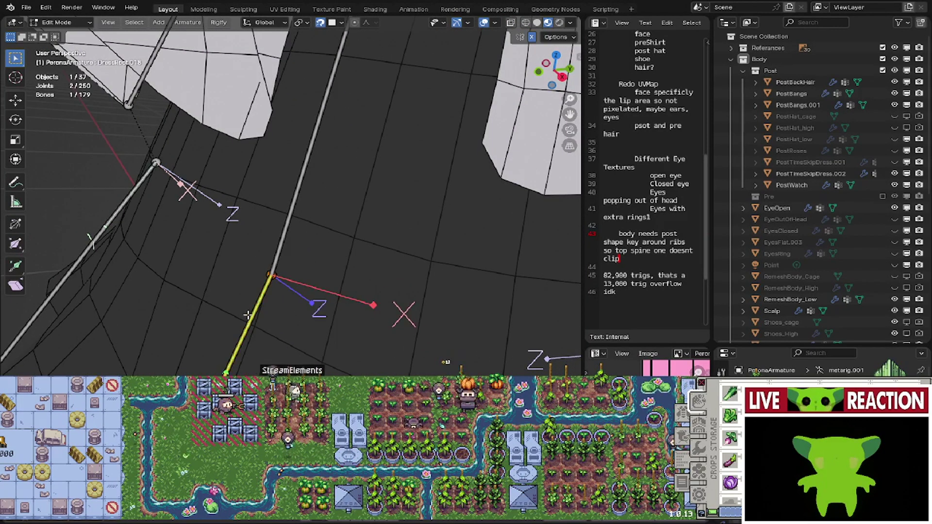
shift+click(291, 234)
right_click(291, 234)
mouse_move(291, 234)
click(340, 250)
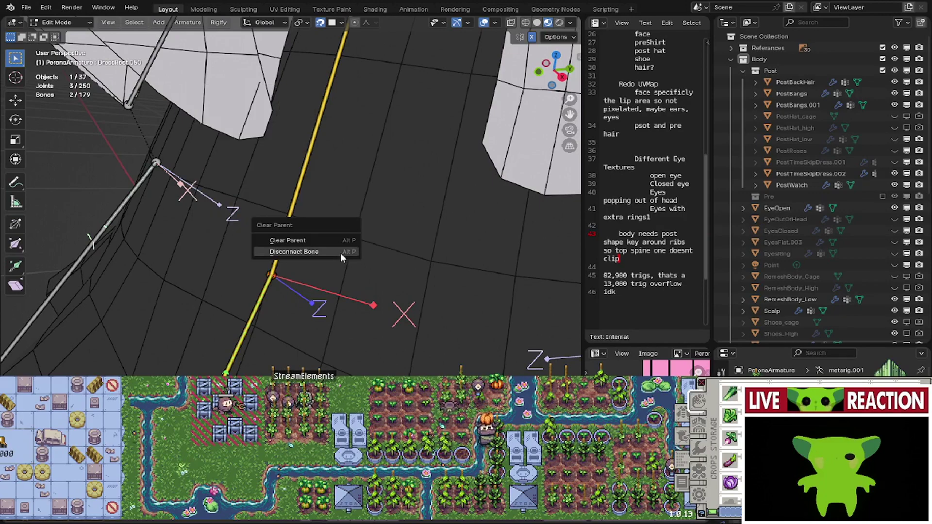
click(334, 253)
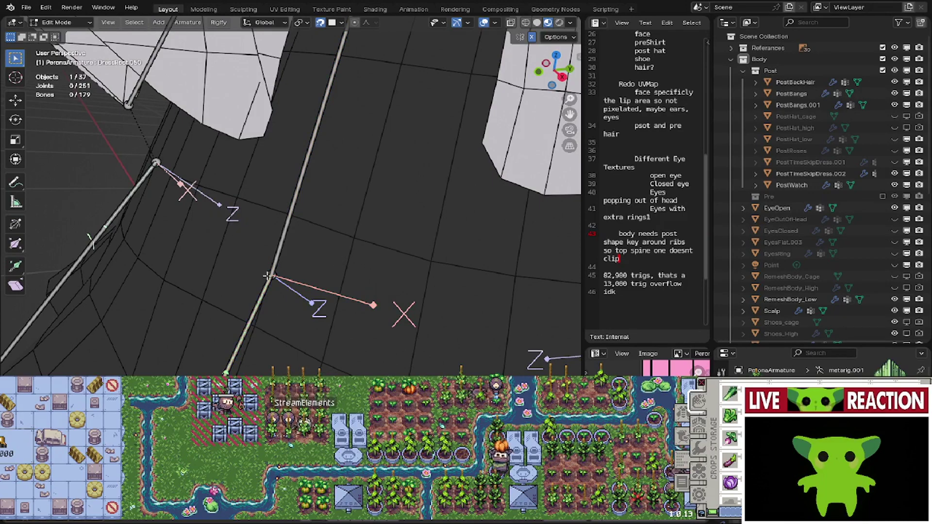
- Move DressRoot.018's head clear of the shared joint and raise DressRoot.050's tip to the lower white ruffle's hem
scroll(268, 276, down, 3)
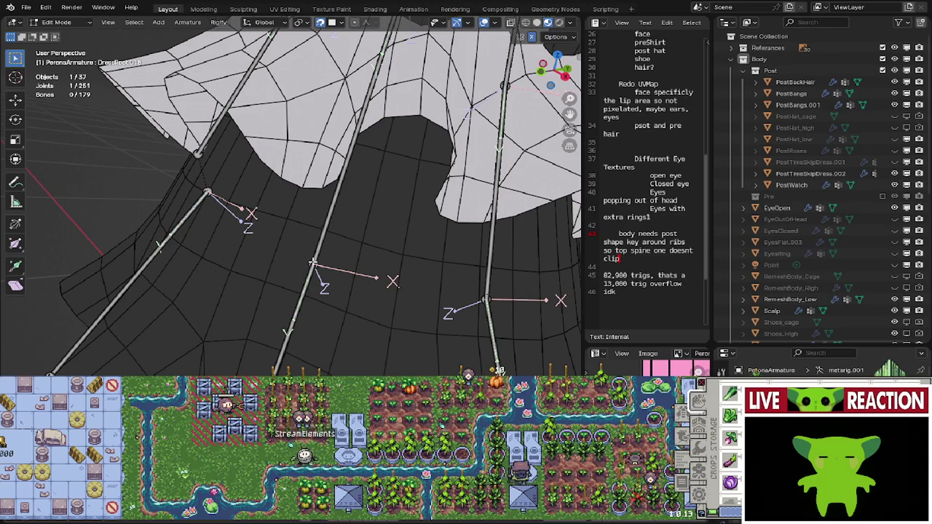
drag(313, 264, 299, 296)
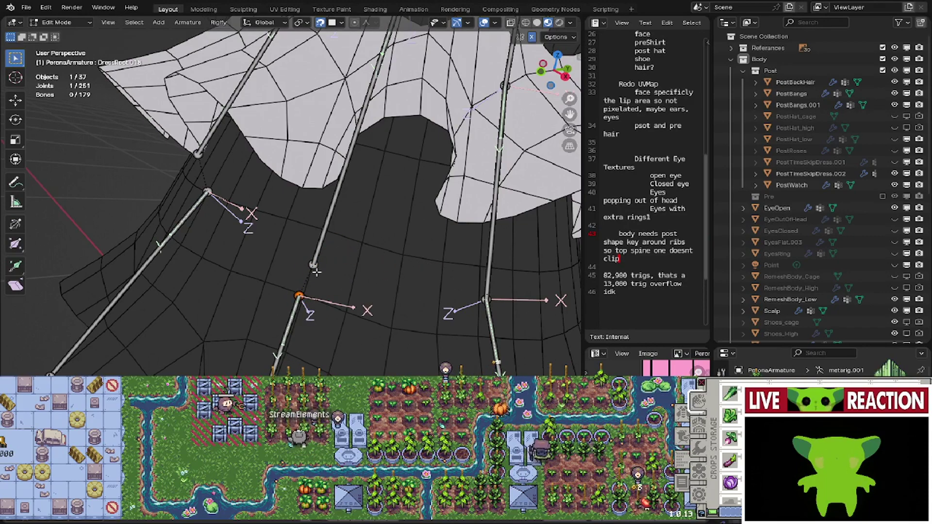
shift+middle_drag(305, 266, 339, 342)
drag(342, 342, 380, 332)
scroll(379, 301, down, 3)
middle_drag(369, 279, 282, 280)
- Move DressRoot.018's head up to just below the tip of DressRoot.050
middle_drag(376, 328, 313, 267)
click(304, 287)
scroll(304, 216, up, 3)
middle_drag(297, 249, 325, 232)
key(g)
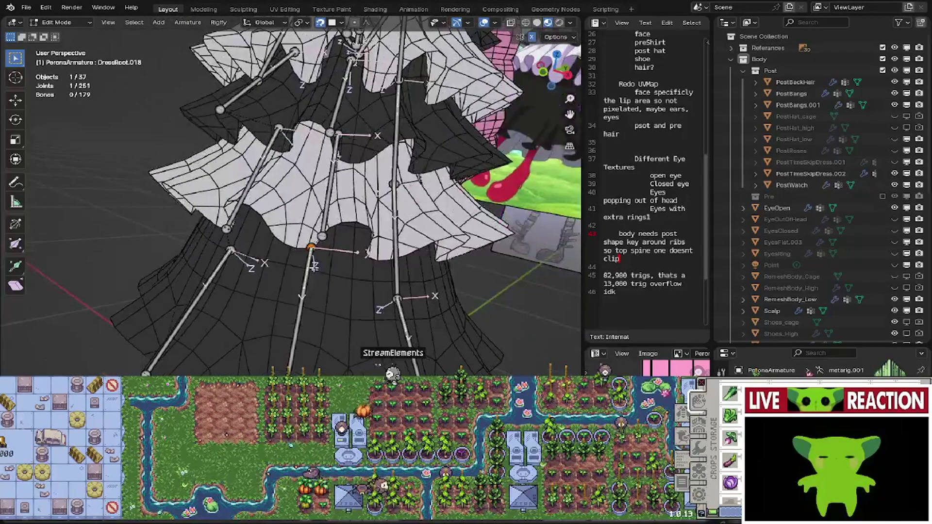
- Reposition DressRoot.050's head slightly above the tip of the preceding bone, over the black ruffle
scroll(302, 215, up, 2)
shift+middle_drag(301, 216, 299, 247)
click(315, 275)
key(g)
middle_drag(277, 213, 271, 307)
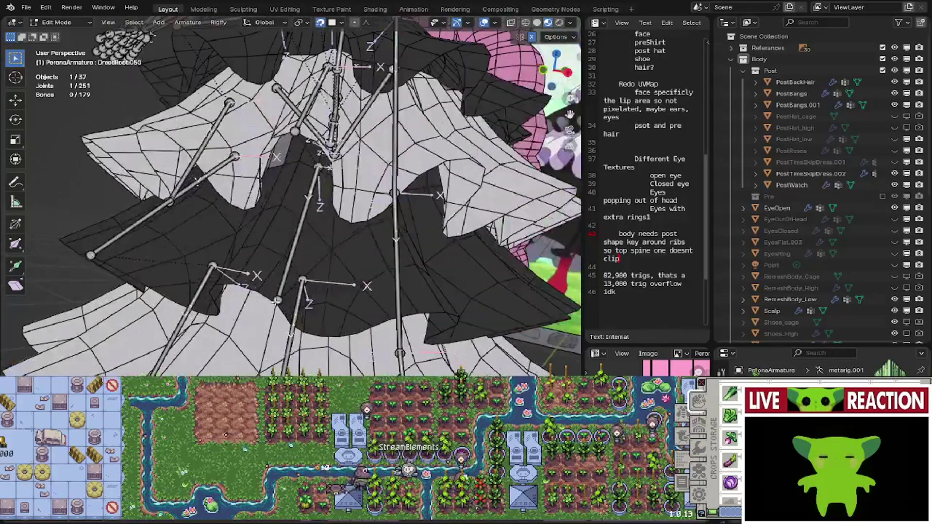
click(284, 288)
middle_drag(320, 267, 283, 335)
click(314, 267)
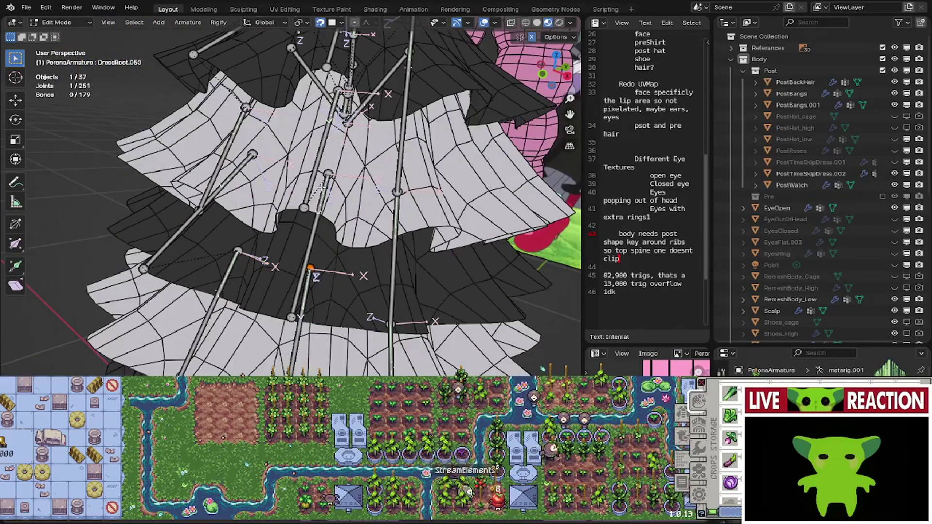
- Reposition the joint at the upper end of DressRoot.016 in the skirt's front bone column
scroll(326, 235, up, 4)
middle_drag(327, 234, 315, 255)
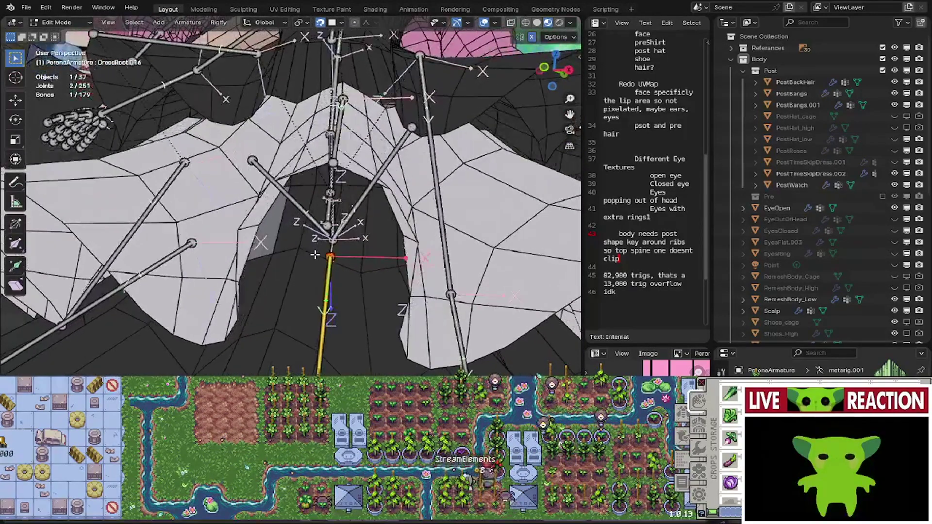
scroll(320, 254, down, 3)
middle_drag(312, 206, 291, 243)
scroll(303, 231, up, 1)
click(334, 188)
scroll(301, 241, up, 2)
key(g)
click(319, 244)
- Leave armature editing and parent PostTimeSkipDress.002 to PeronaArmature with automatic weights
scroll(316, 255, down, 2)
scroll(287, 275, down, 1)
scroll(326, 248, down, 4)
key(Tab)
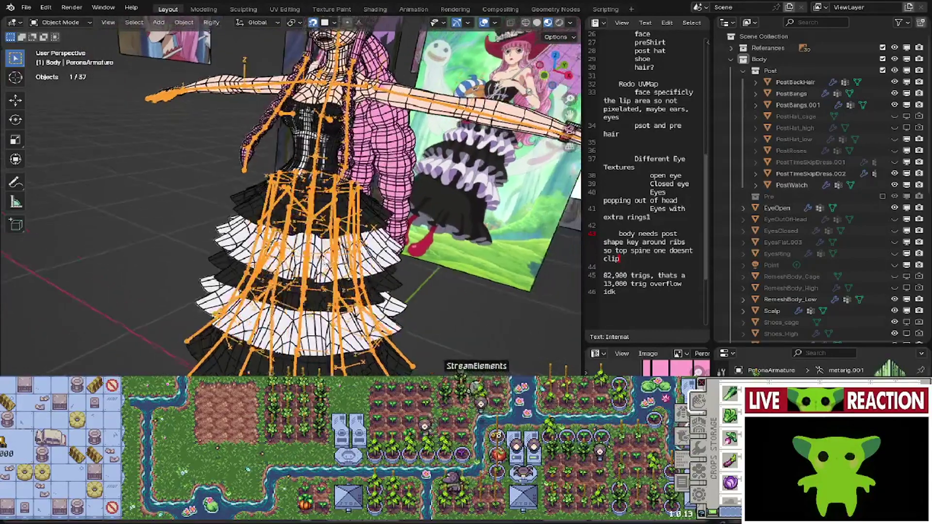
scroll(282, 318, up, 5)
middle_drag(298, 330, 331, 322)
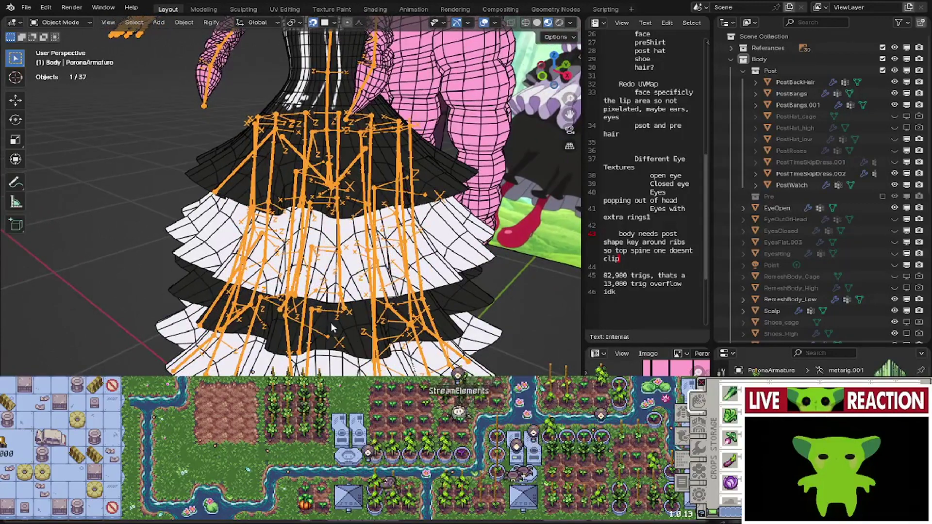
click(331, 323)
shift+click(332, 326)
right_click(307, 342)
mouse_move(307, 343)
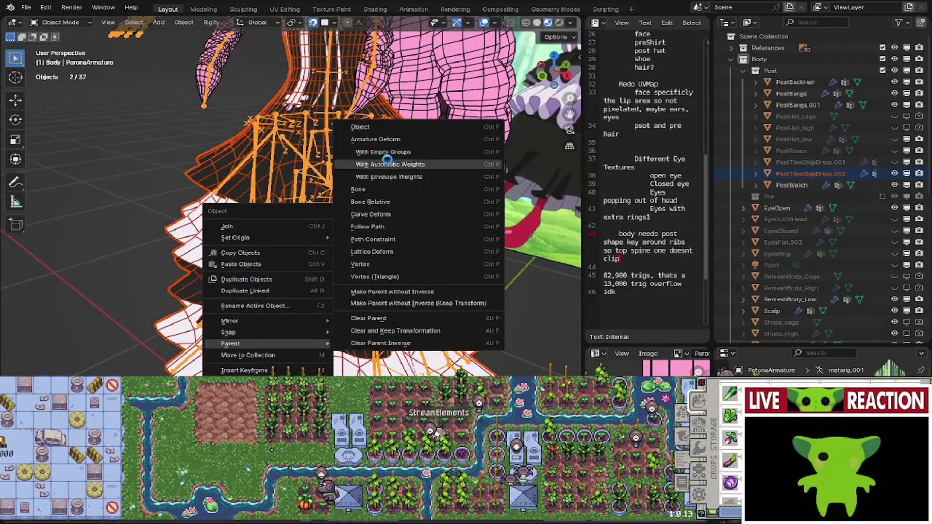
click(388, 164)
- Test the dress deformation by posing the skirt's DressRoot bones in Pose Mode, checking it from the front and from an angle
click(62, 23)
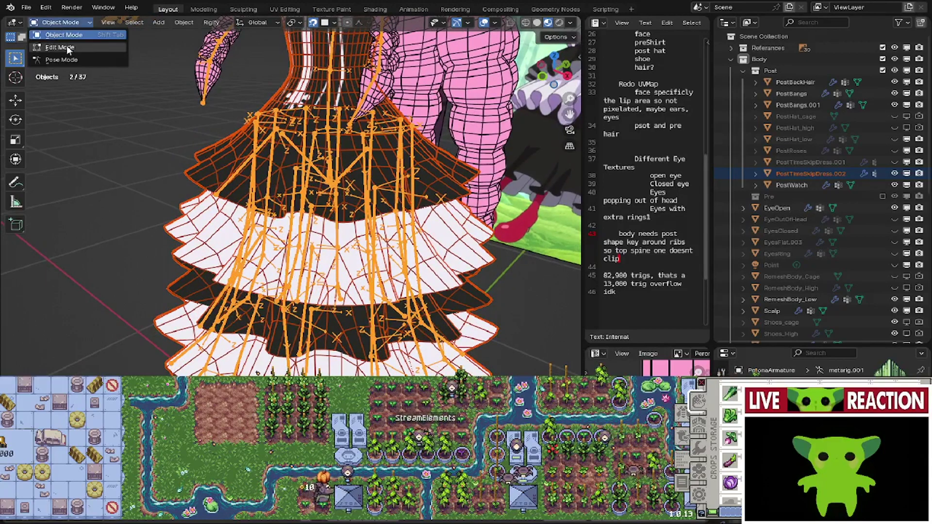
click(61, 60)
middle_drag(95, 102, 435, 186)
click(228, 185)
middle_drag(317, 232, 326, 168)
key(KP_1)
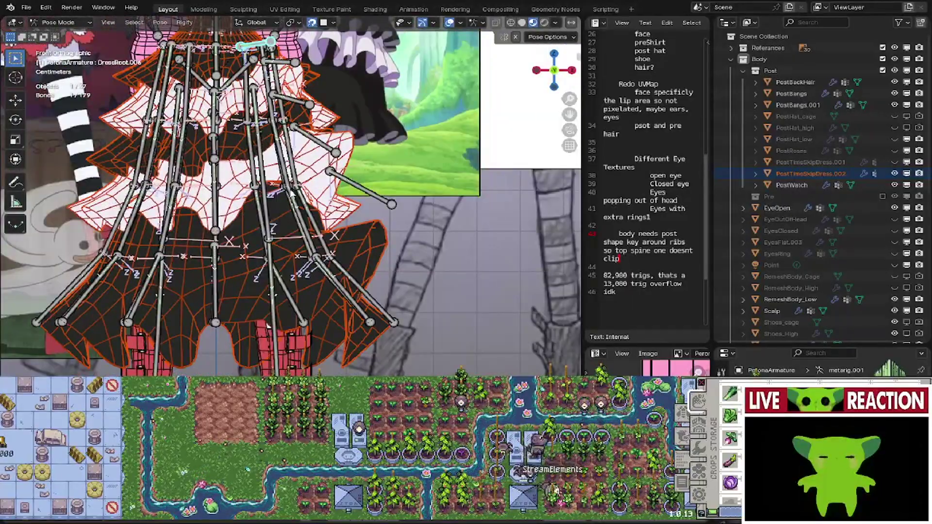
middle_drag(361, 201, 293, 323)
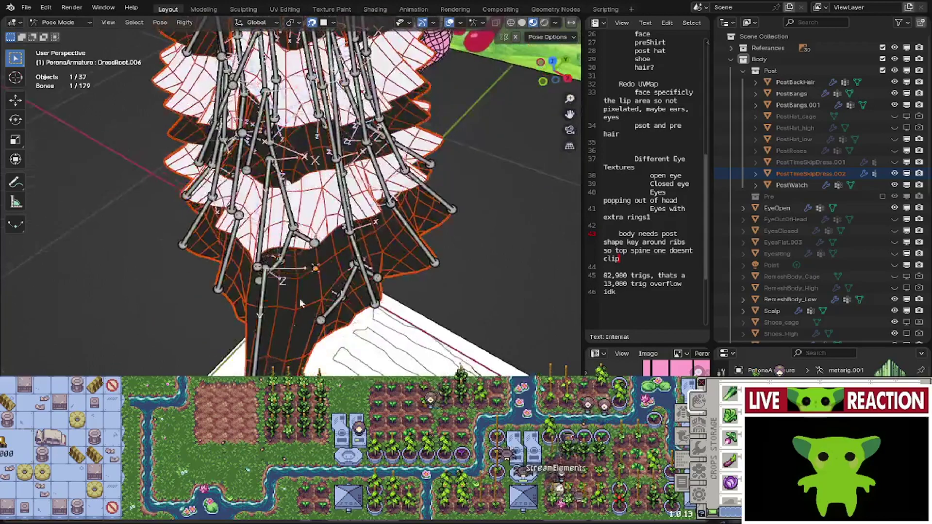
- Select all bones and clear all their pose transforms
key(a)
click(159, 22)
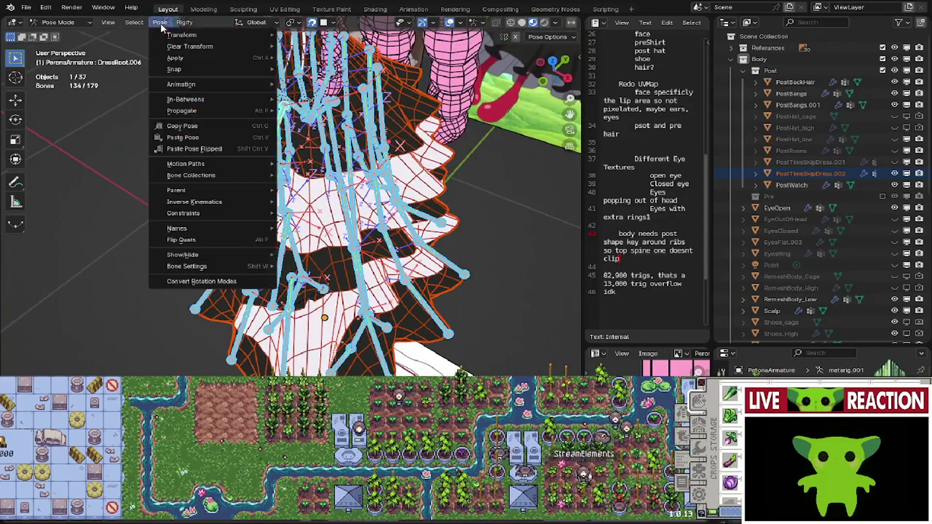
mouse_move(171, 47)
click(318, 46)
middle_drag(315, 272, 338, 273)
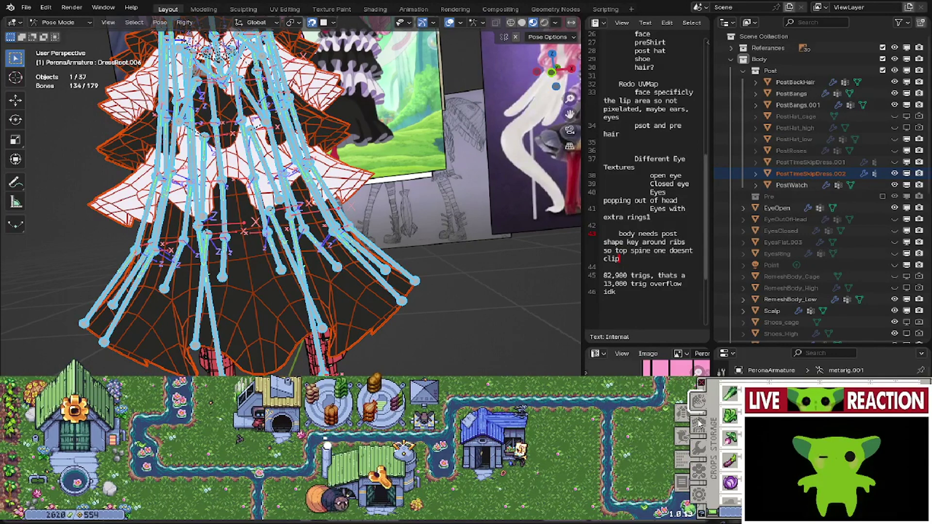
click(698, 424)
click(681, 412)
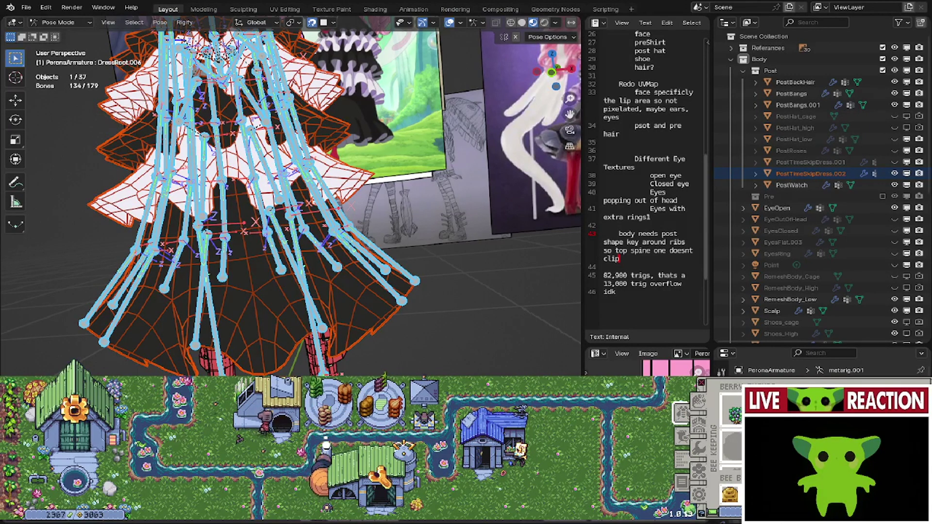
click(730, 494)
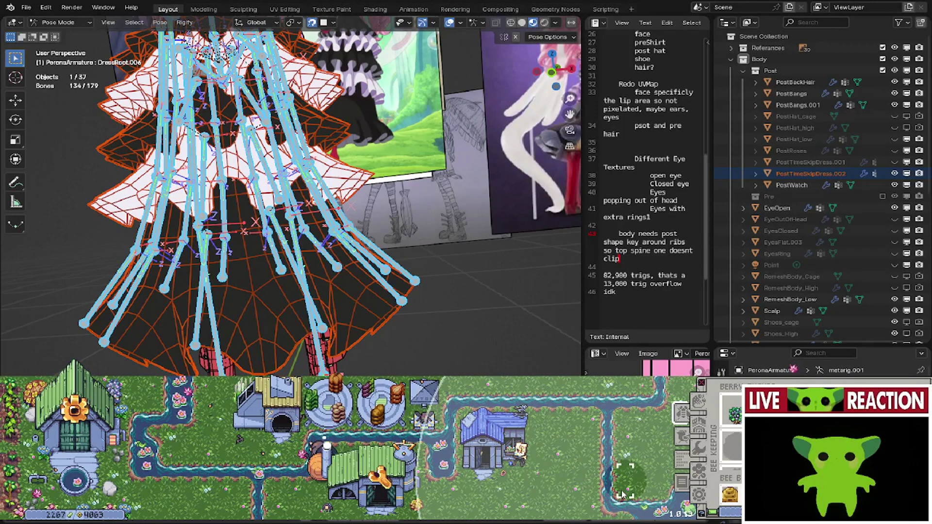
click(622, 494)
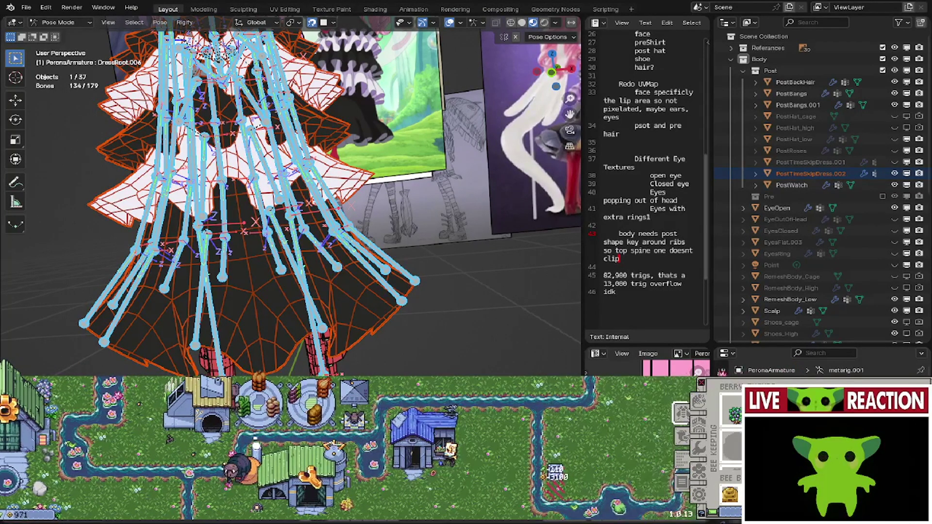
right_click(573, 489)
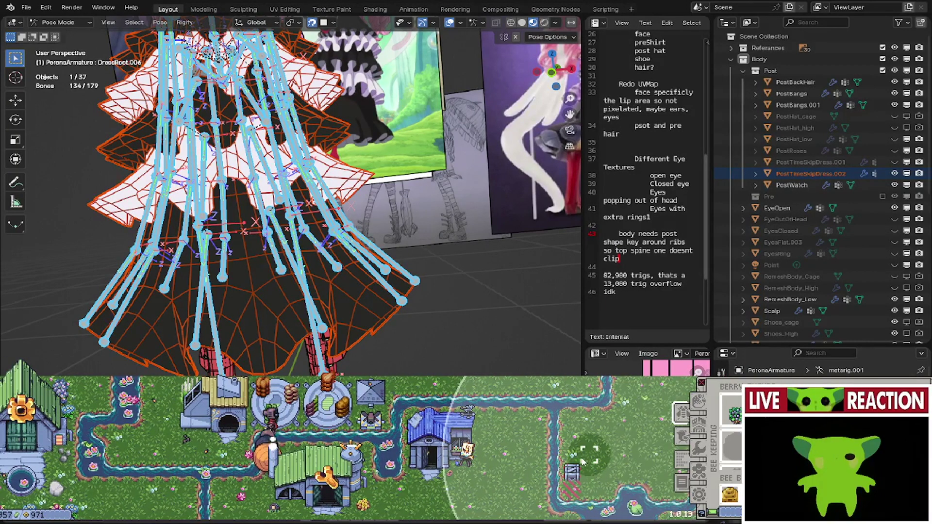
right_click(572, 474)
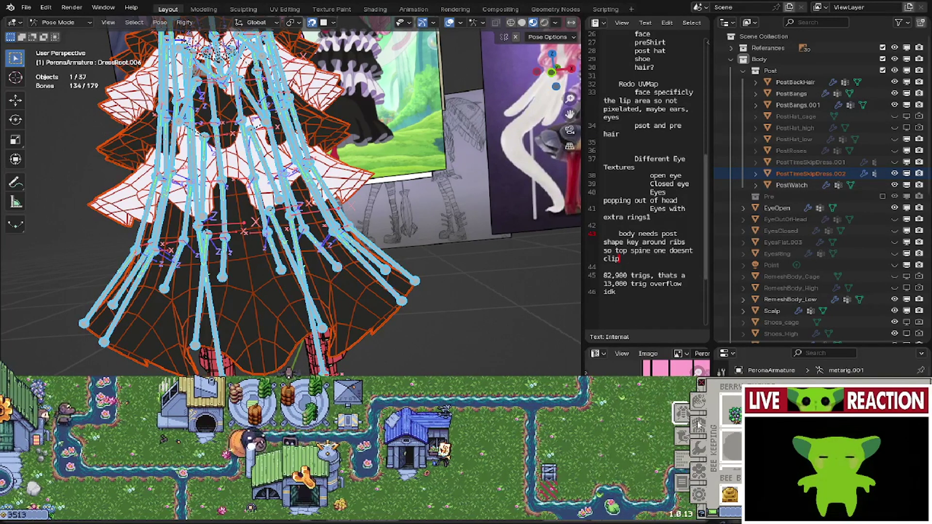
click(700, 422)
mouse_move(732, 438)
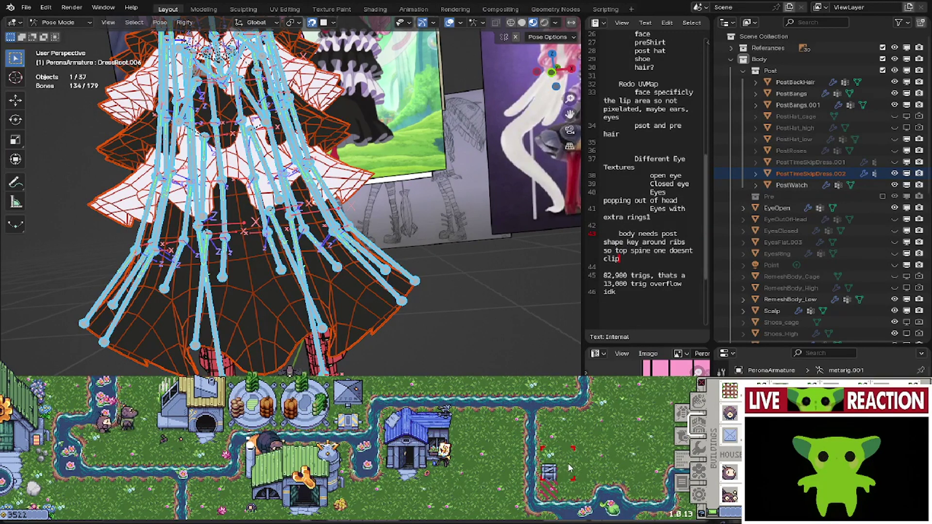
click(549, 437)
click(567, 454)
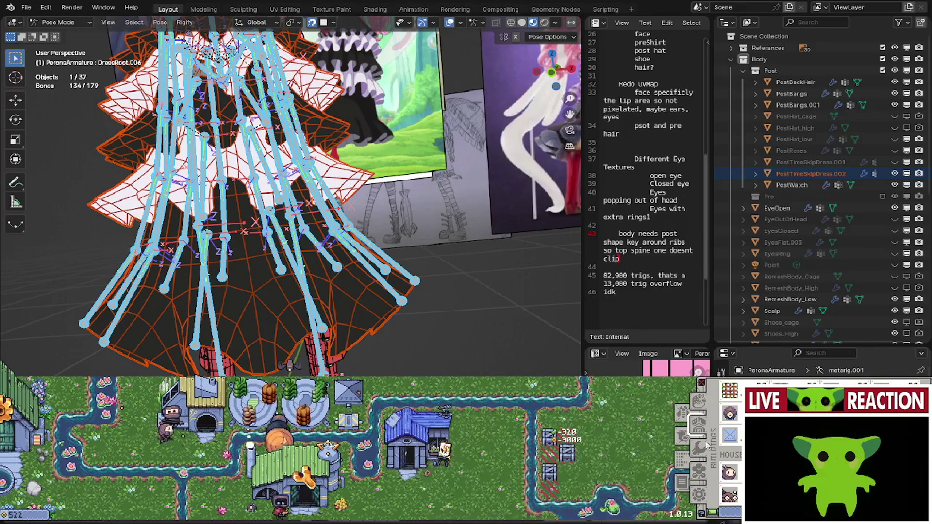
click(682, 414)
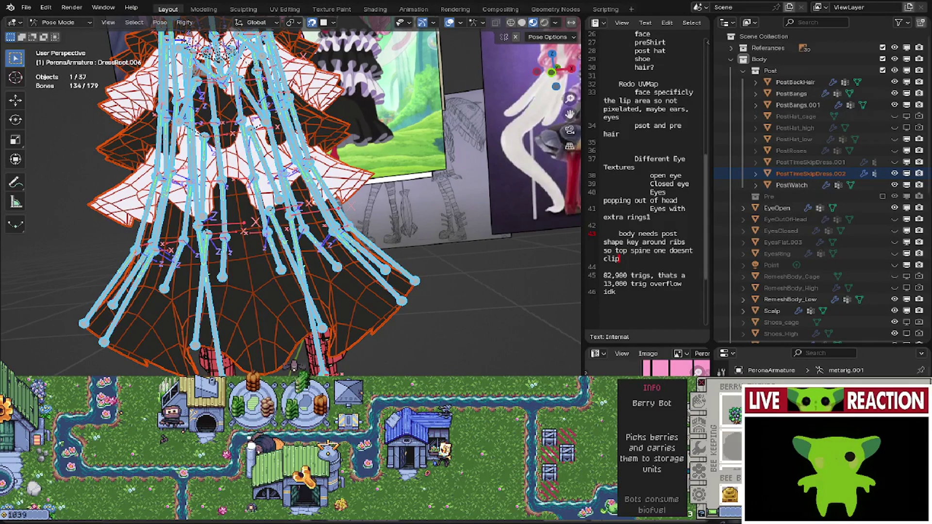
click(730, 494)
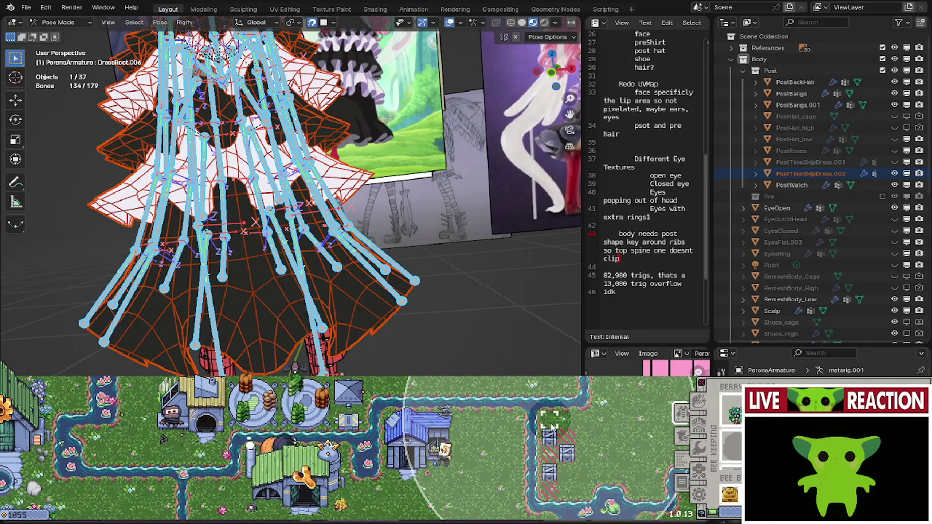
click(552, 426)
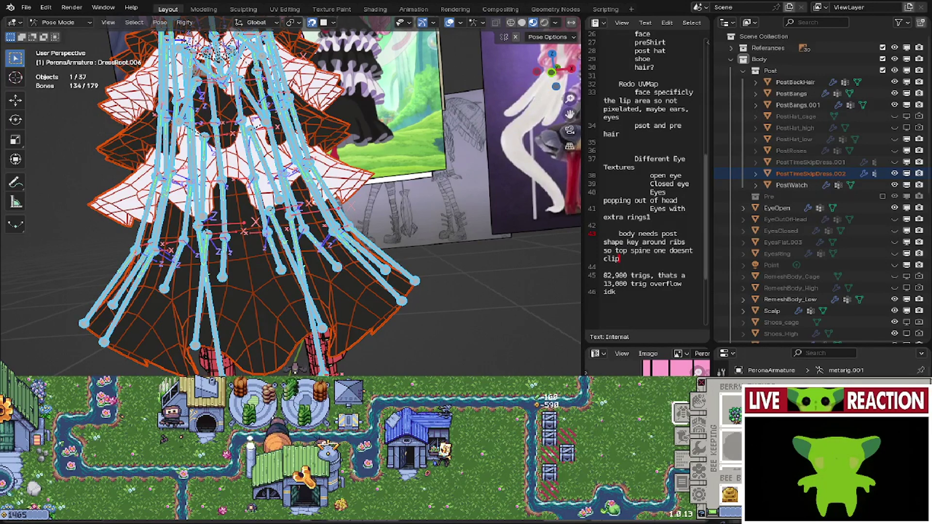
click(563, 485)
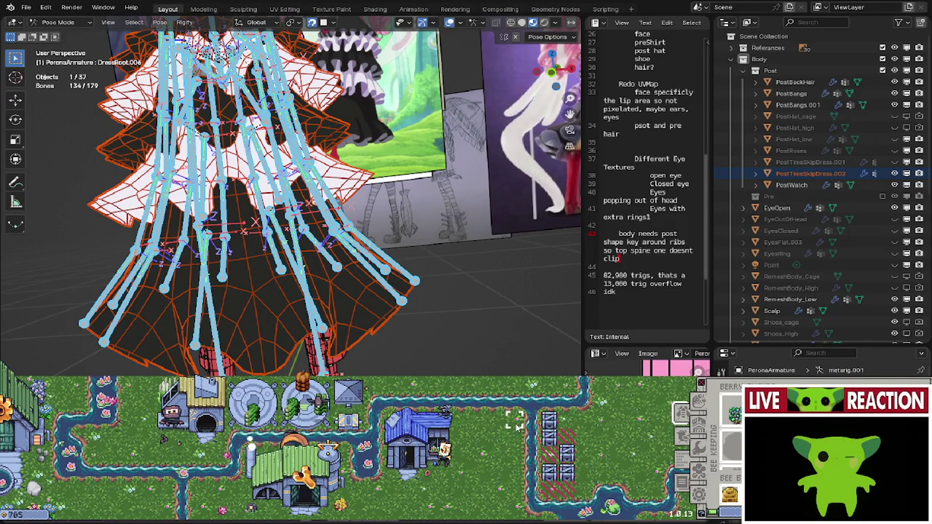
scroll(503, 440, down, 1)
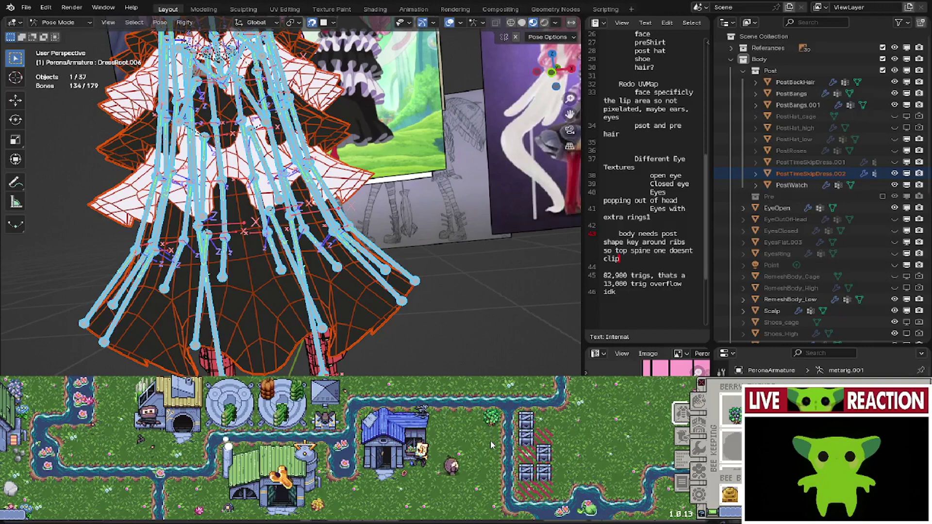
key(a)
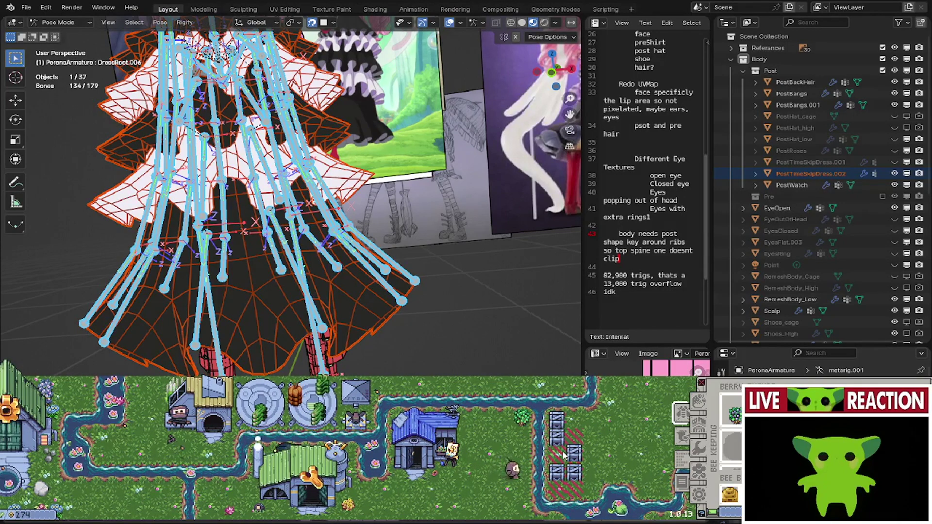
key(a)
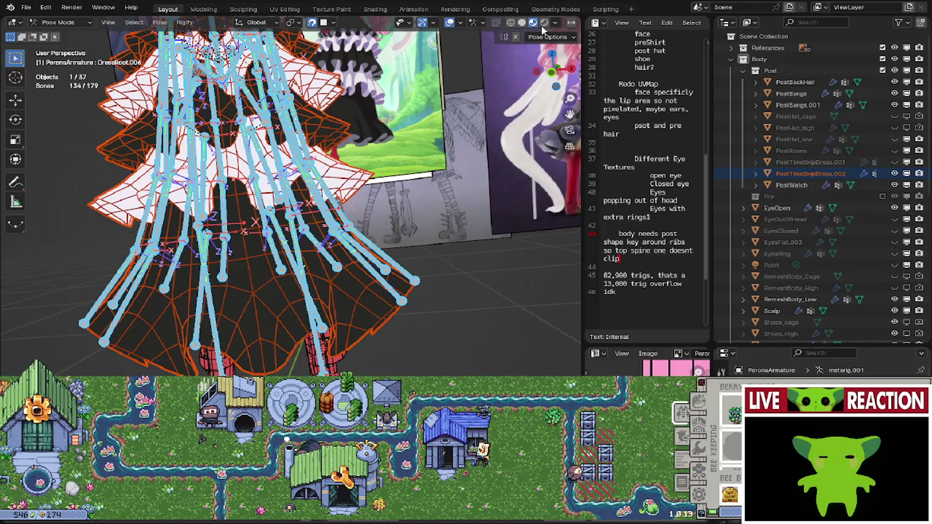
- Return the armature to Edit Mode and disconnect DressRoot.007 and the bone directly below it
middle_drag(407, 291, 372, 333)
scroll(339, 245, up, 3)
middle_drag(339, 246, 268, 270)
click(68, 21)
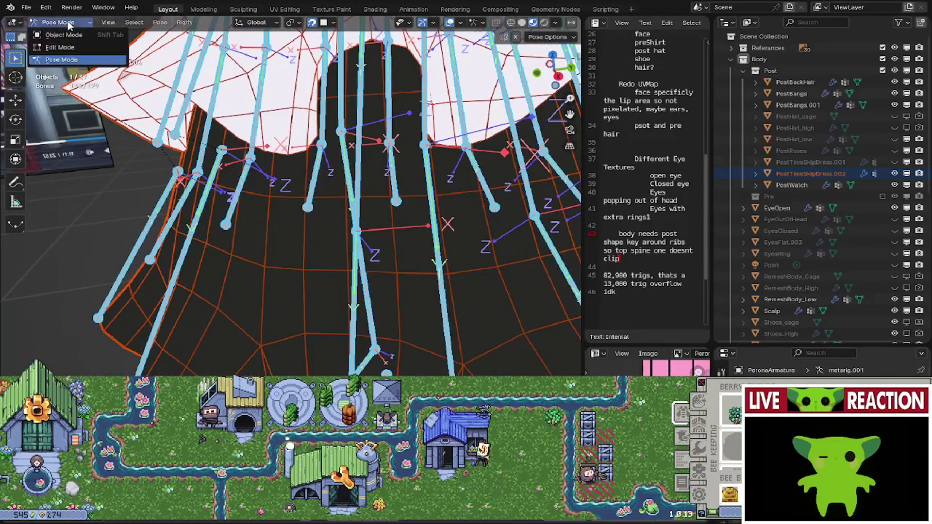
click(60, 22)
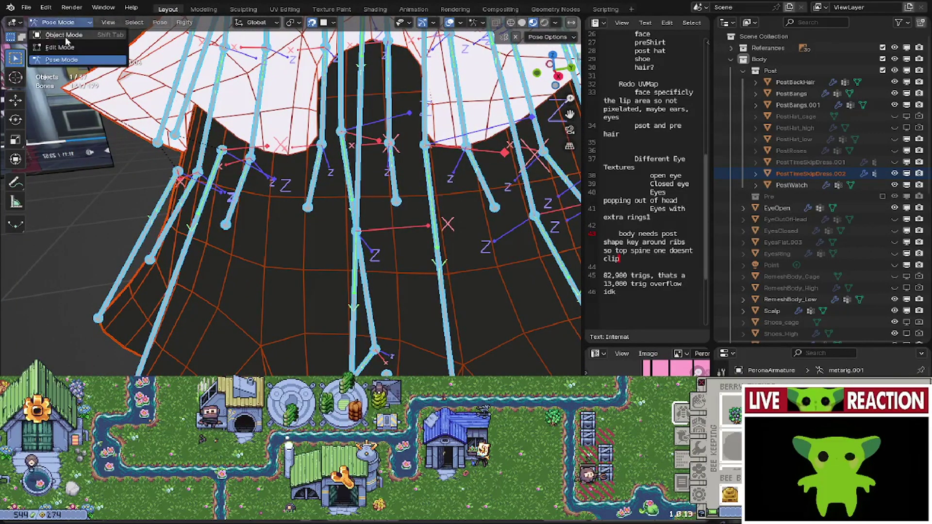
click(74, 48)
scroll(348, 266, up, 3)
click(348, 267)
scroll(340, 272, down, 5)
shift+middle_drag(331, 174, 307, 302)
scroll(330, 303, up, 4)
shift+click(317, 292)
right_click(322, 297)
mouse_move(322, 297)
click(386, 309)
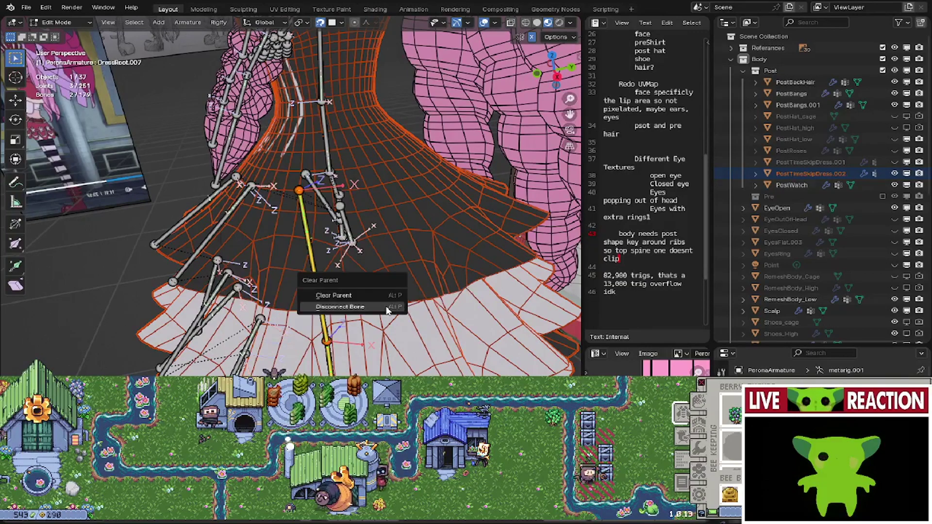
click(383, 306)
- Move DressRoot.007's tip up to the hem of the top black ruffle
click(328, 339)
middle_drag(329, 339, 341, 301)
scroll(356, 316, up, 3)
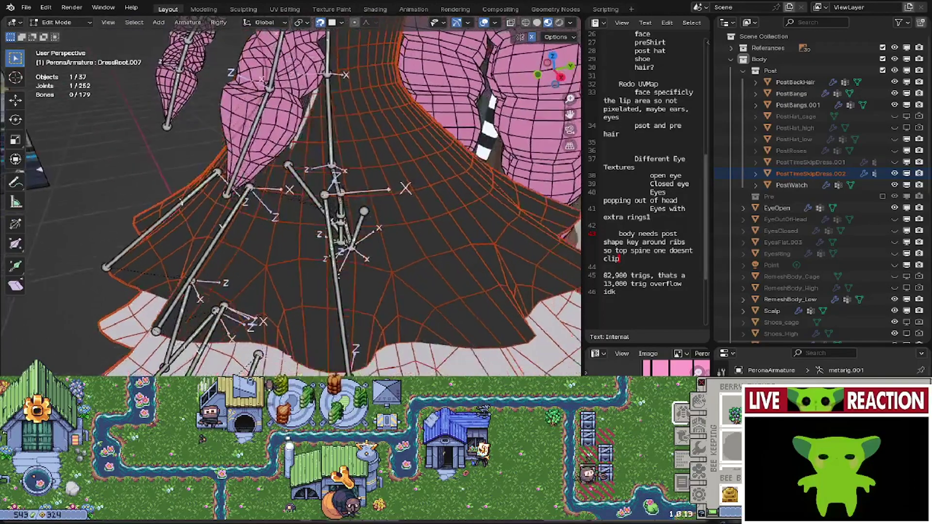
key(g)
scroll(329, 370, down, 6)
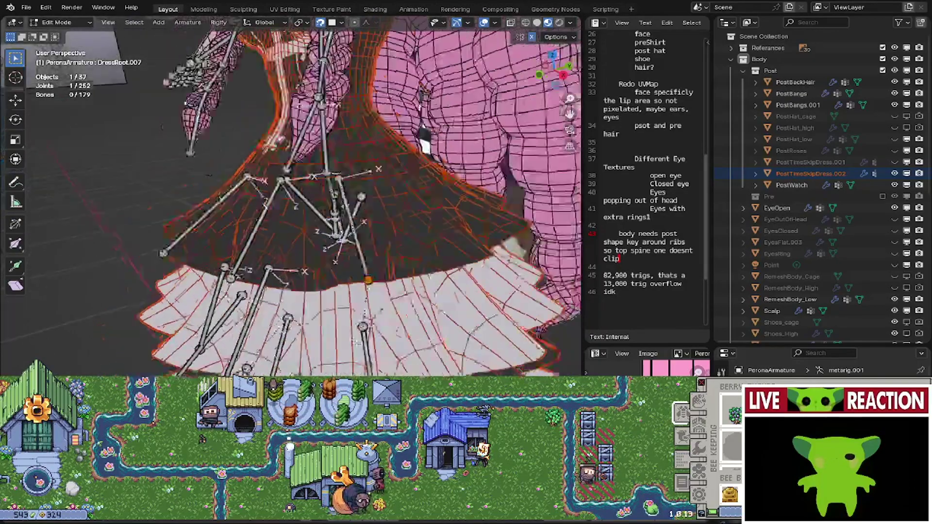
scroll(328, 254, up, 2)
- Disconnect DressRoot.019 and DressRoot.021 at the lower white ruffle and the bottom black tier
middle_drag(327, 254, 296, 273)
click(311, 351)
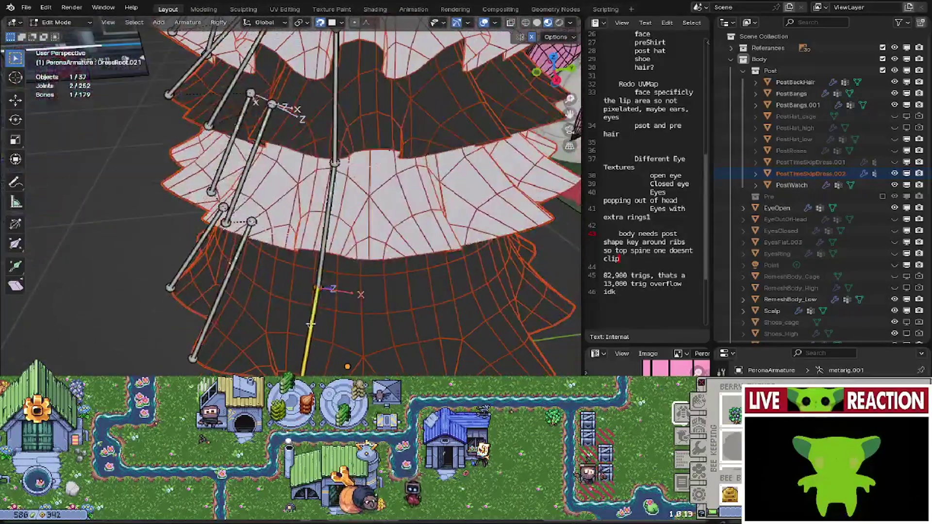
shift+click(325, 252)
right_click(325, 252)
mouse_move(325, 252)
click(389, 265)
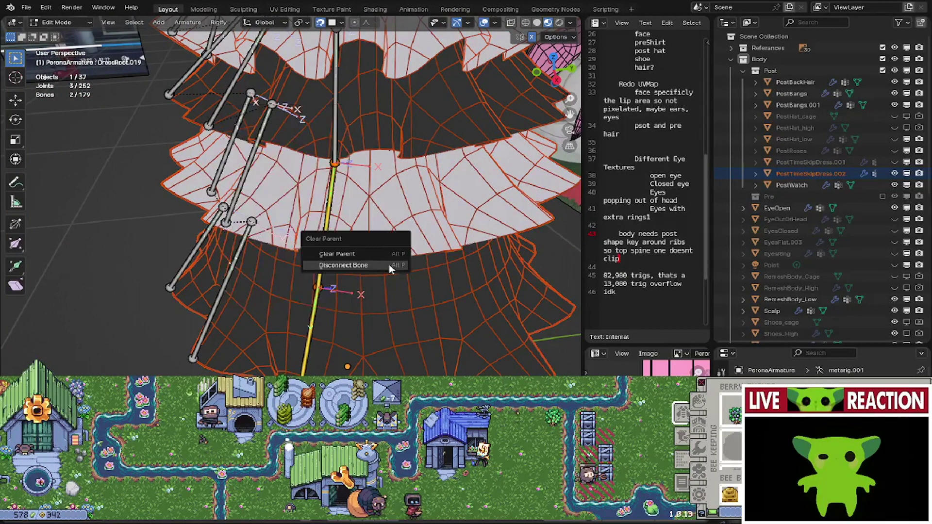
click(383, 264)
- Raise DressRoot.019's tip to the hem of the lower white ruffle
middle_drag(383, 262, 389, 245)
scroll(376, 283, up, 3)
middle_drag(376, 283, 339, 277)
click(379, 237)
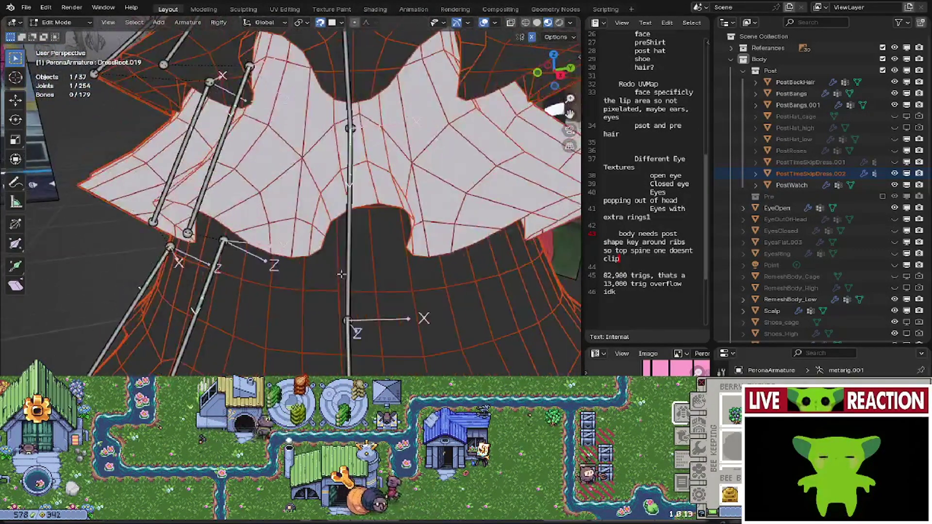
scroll(352, 268, down, 2)
middle_drag(358, 239, 338, 287)
key(g)
click(343, 279)
- Move DressRoot.021's head up to just below the lower white ruffle's hem
click(327, 348)
middle_drag(326, 348, 324, 227)
key(g)
right_click(333, 254)
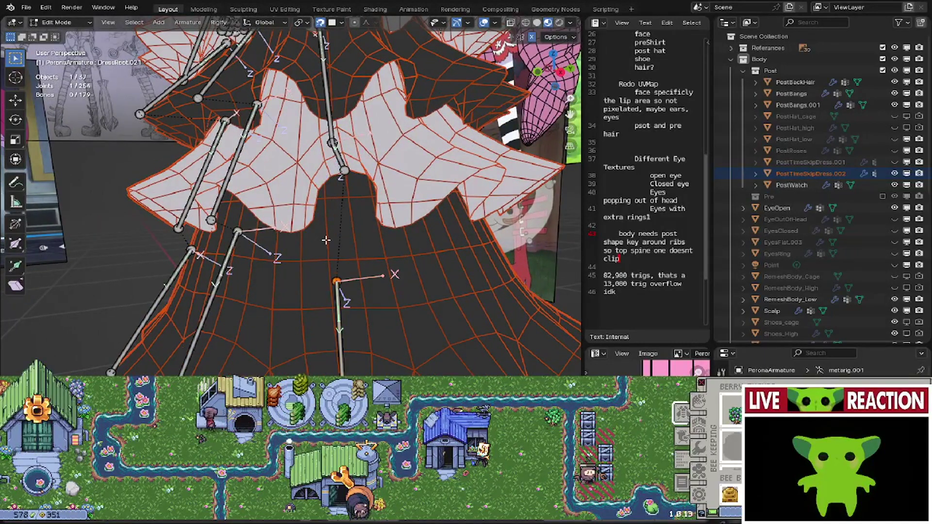
key(g)
click(328, 222)
middle_drag(328, 223, 362, 279)
- Subdivide DressRoot.019 on the lower white ruffle into two bones
click(349, 237)
right_click(350, 237)
mouse_move(350, 237)
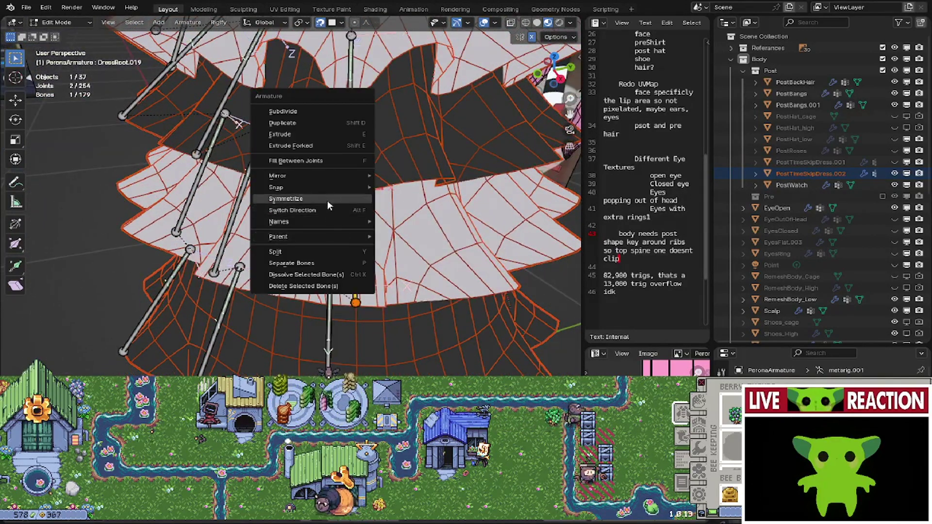
mouse_move(320, 191)
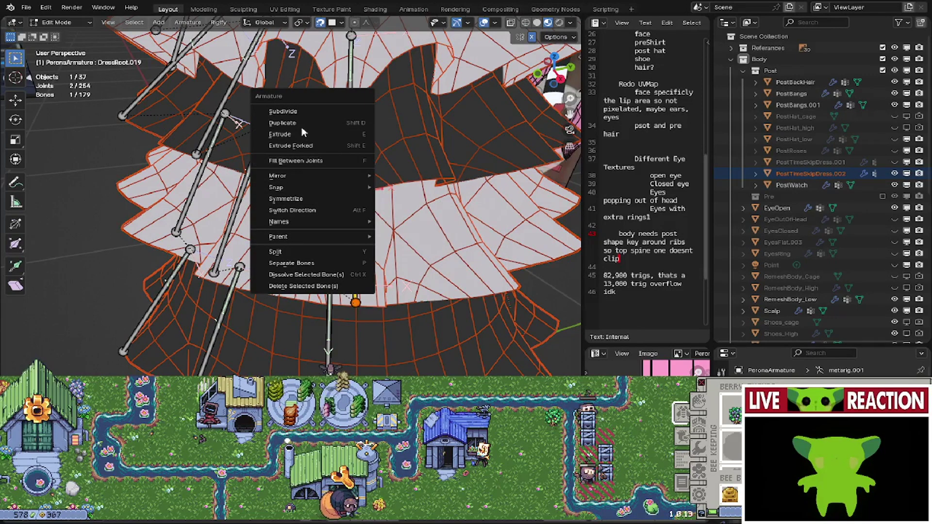
click(303, 111)
- Move DressRoot.051's tip to the hem of the lower white ruffle
middle_drag(303, 111, 291, 114)
middle_drag(352, 278, 329, 284)
scroll(336, 258, down, 1)
click(367, 274)
key(g)
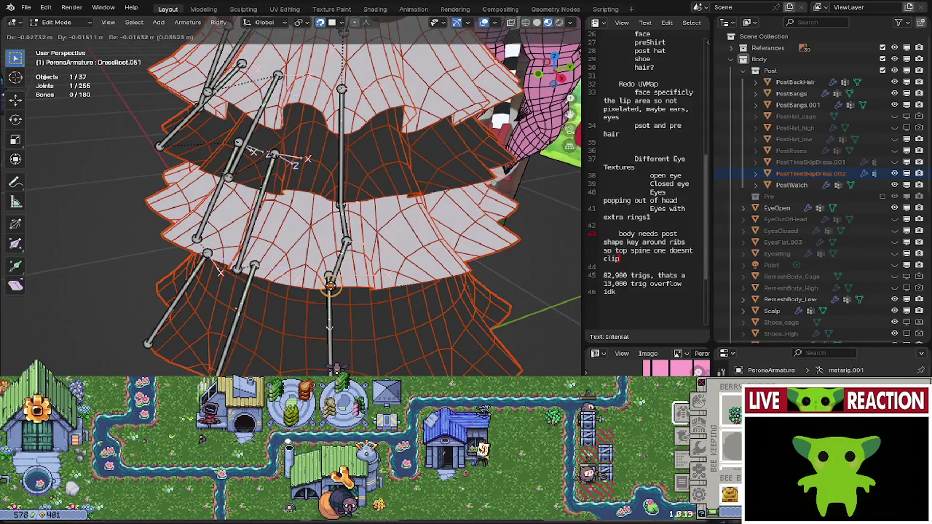
click(330, 288)
- Disconnect DressRoot.051 and DressRoot.019 from their parent bones on the lower white ruffle
middle_drag(330, 287, 330, 252)
click(347, 247)
click(340, 271)
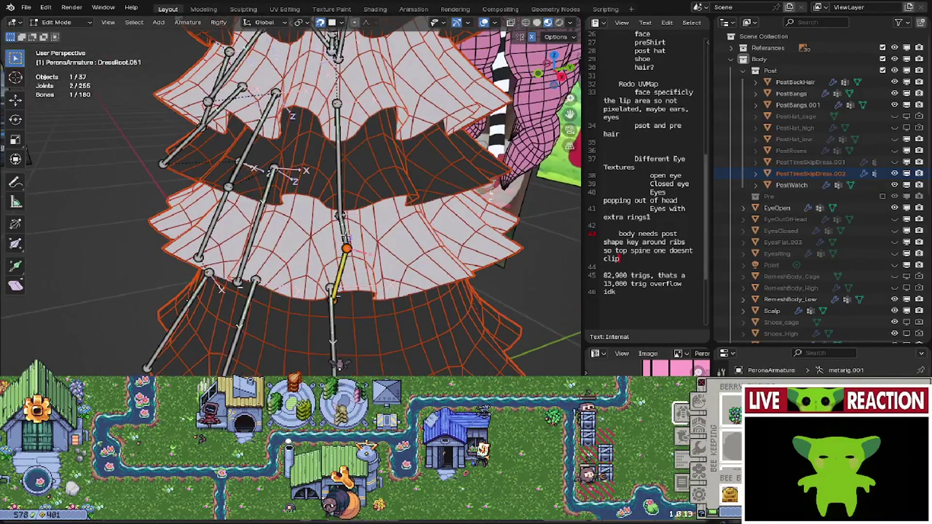
shift+click(344, 234)
right_click(347, 236)
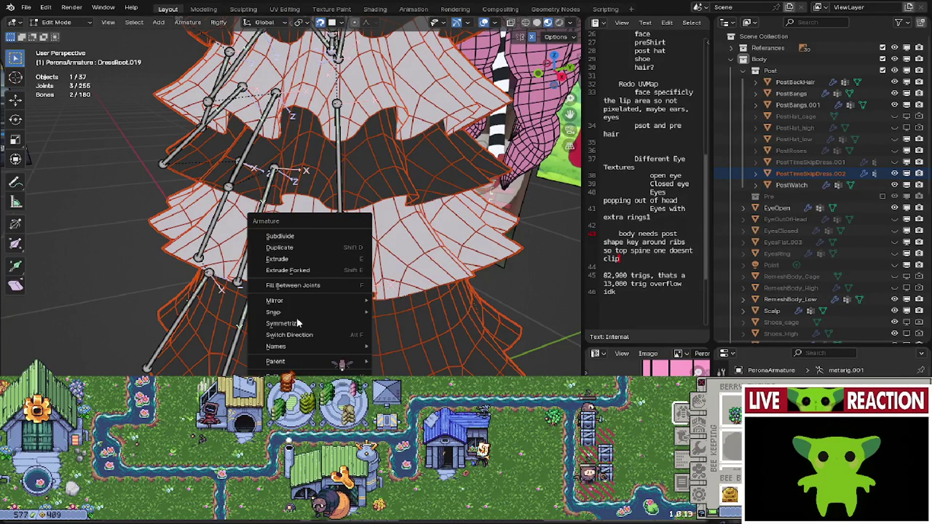
mouse_move(302, 363)
click(402, 372)
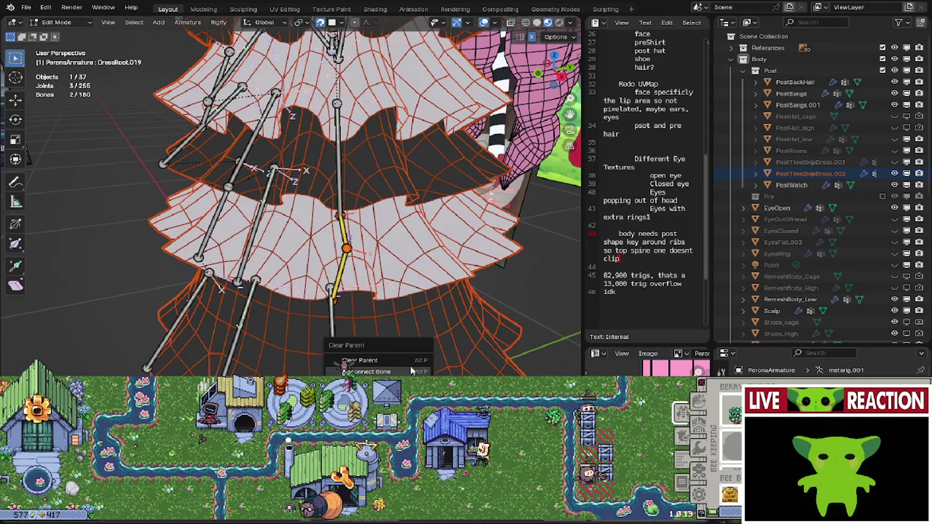
click(403, 372)
- Reposition DressRoot.019's tip and DressRoot.051's head near the top of the lower white ruffle
scroll(318, 122, up, 2)
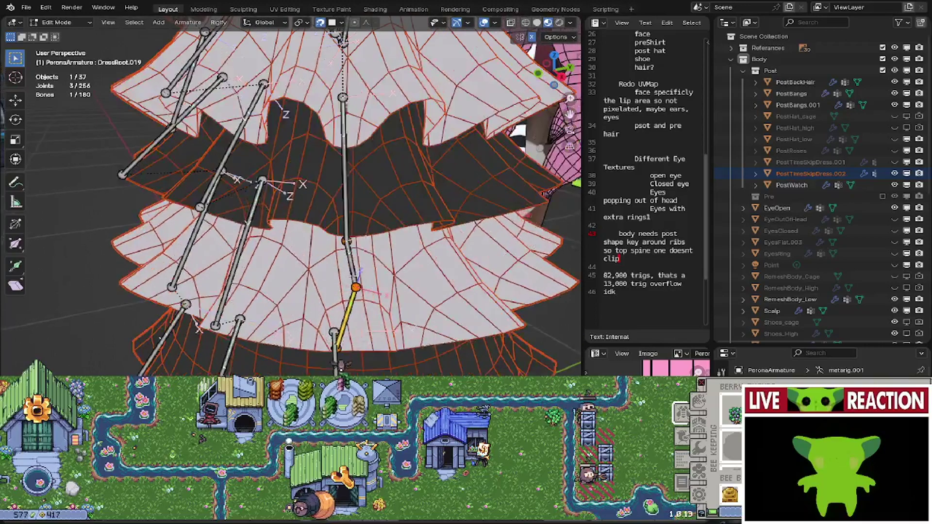
key(alt+a)
click(357, 264)
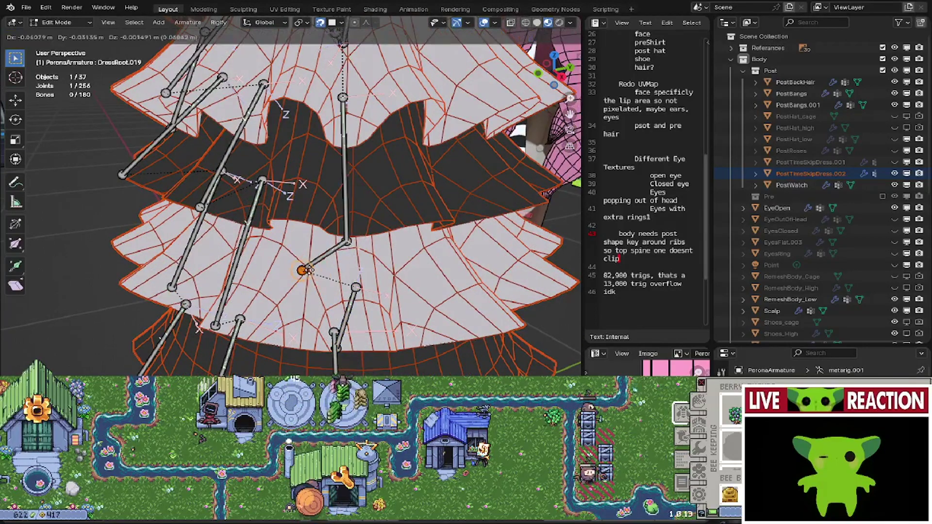
mouse_move(353, 289)
middle_down()
mouse_move(305, 244)
mouse_move(330, 357)
mouse_move(357, 303)
middle_up()
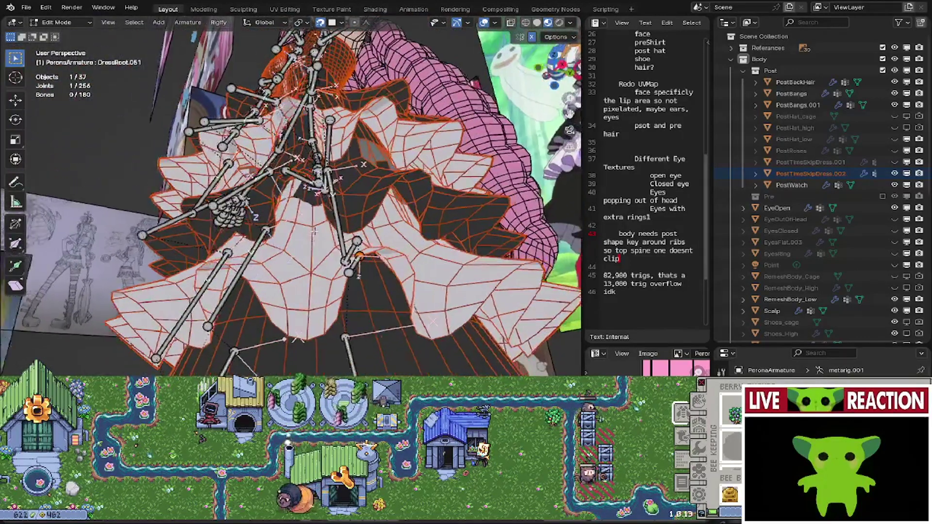
click(323, 221)
- Adjust DressRoot.020's joints so the bone follows the upper white ruffle down to its hem
middle_drag(323, 220, 360, 315)
middle_drag(322, 287, 313, 331)
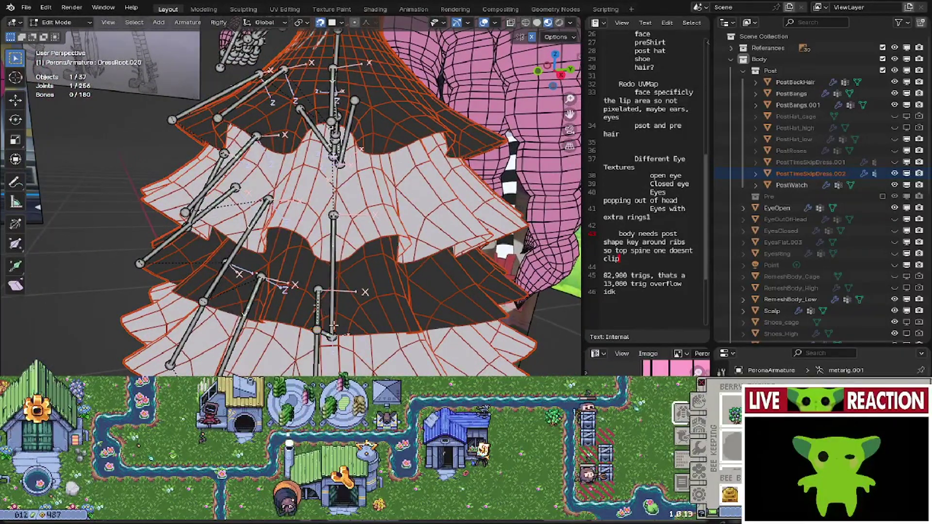
middle_drag(332, 326, 335, 292)
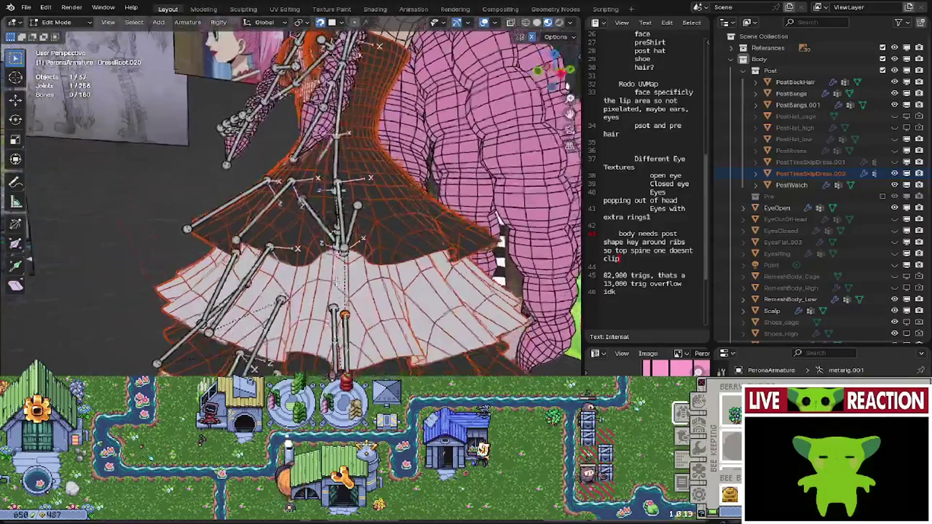
middle_drag(330, 294, 311, 319)
click(322, 295)
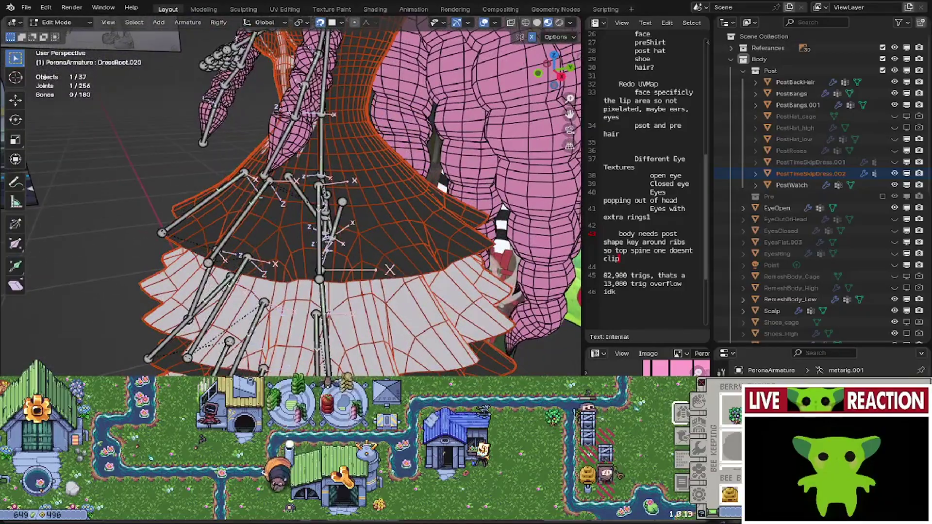
middle_drag(314, 357, 330, 310)
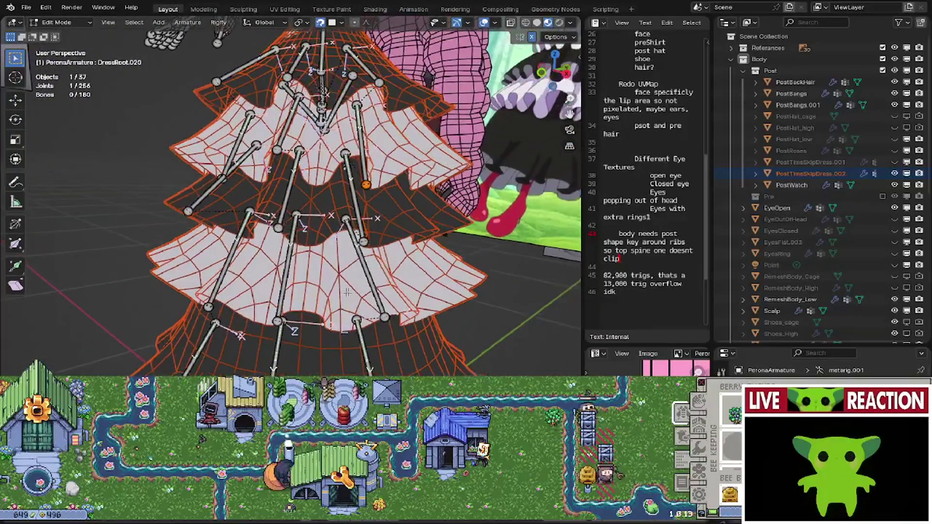
middle_drag(342, 283, 321, 228)
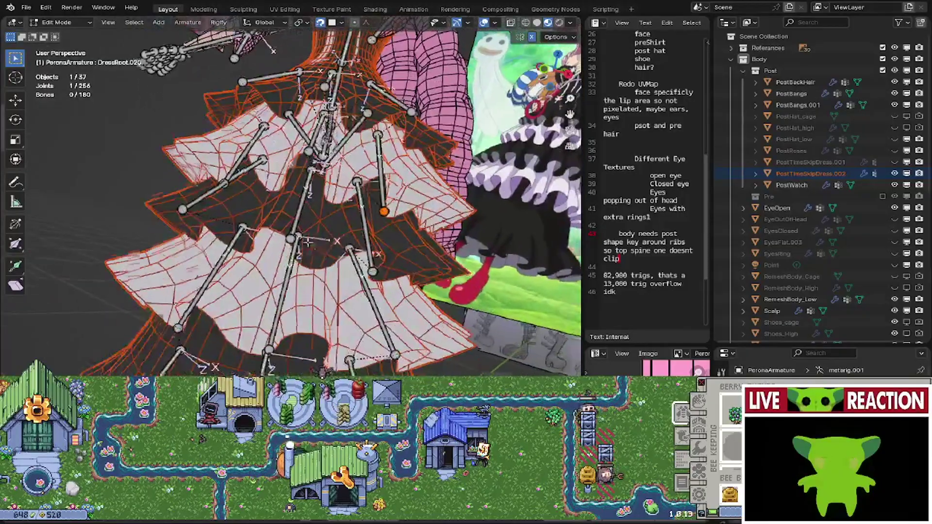
middle_drag(310, 249, 293, 183)
- Raise DressRoot.021's head into the arch under the lower white ruffle and return the armature to Object Mode
click(340, 294)
middle_drag(340, 294, 294, 302)
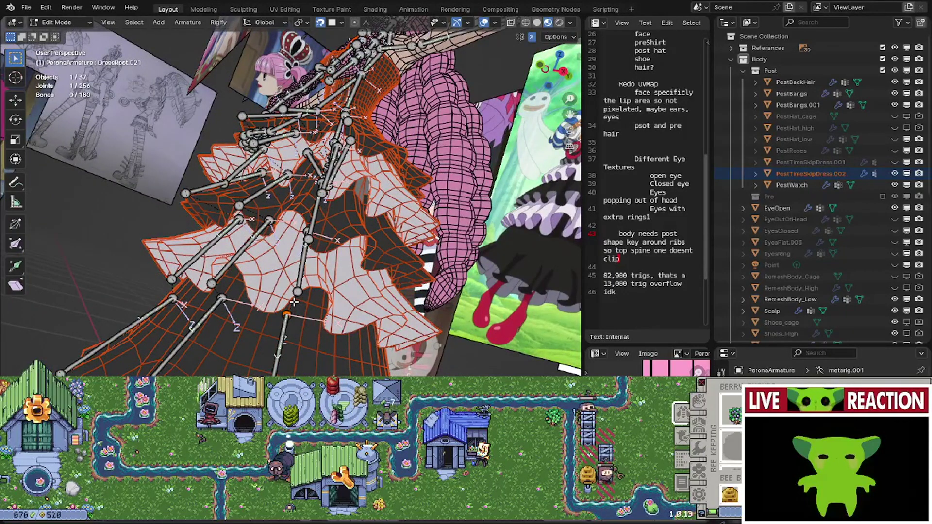
middle_drag(294, 301, 308, 227)
scroll(281, 305, up, 2)
key(alt+a)
key(g)
click(299, 245)
scroll(308, 227, down, 4)
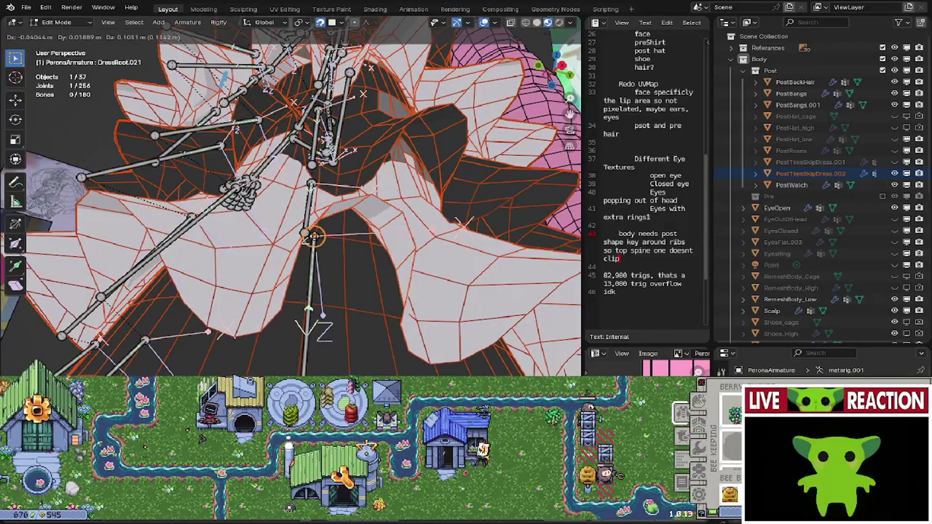
middle_drag(300, 290, 293, 251)
scroll(336, 280, down, 3)
key(Tab)
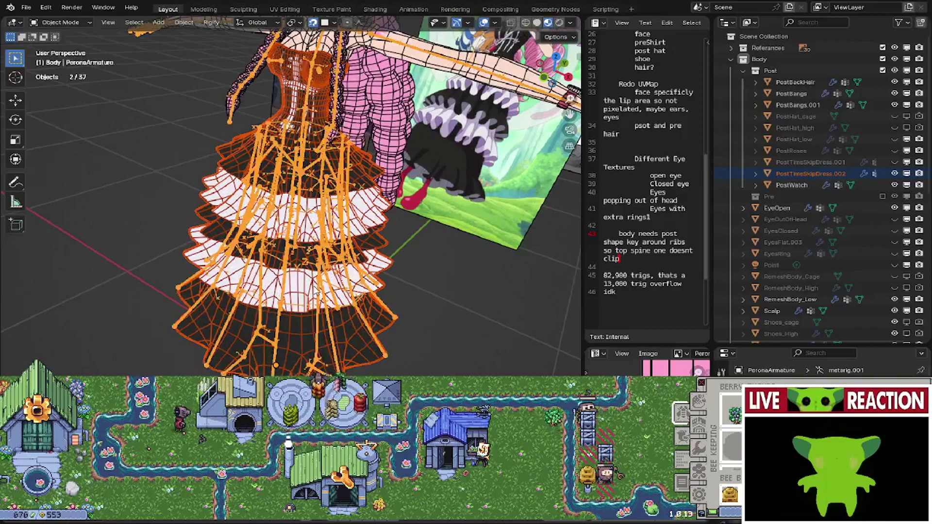
click(299, 290)
click(316, 314)
shift+click(306, 311)
click(66, 23)
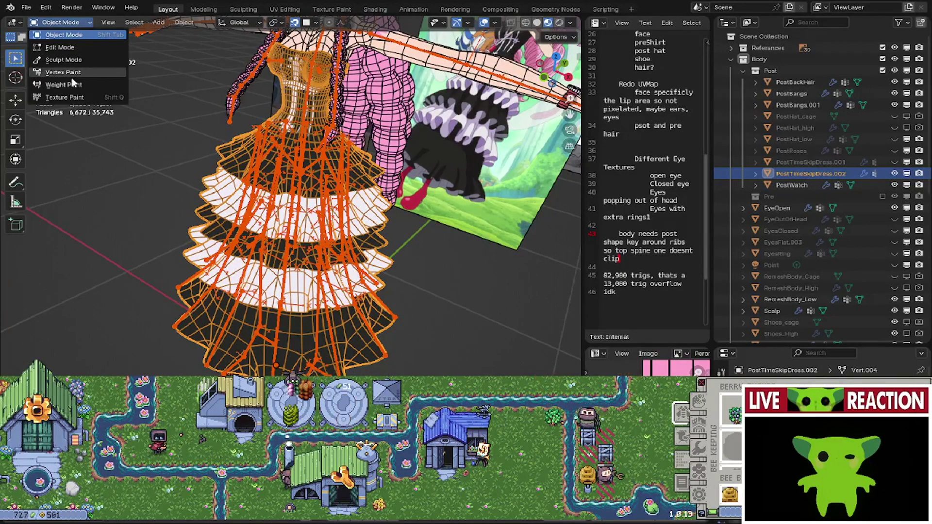
click(365, 192)
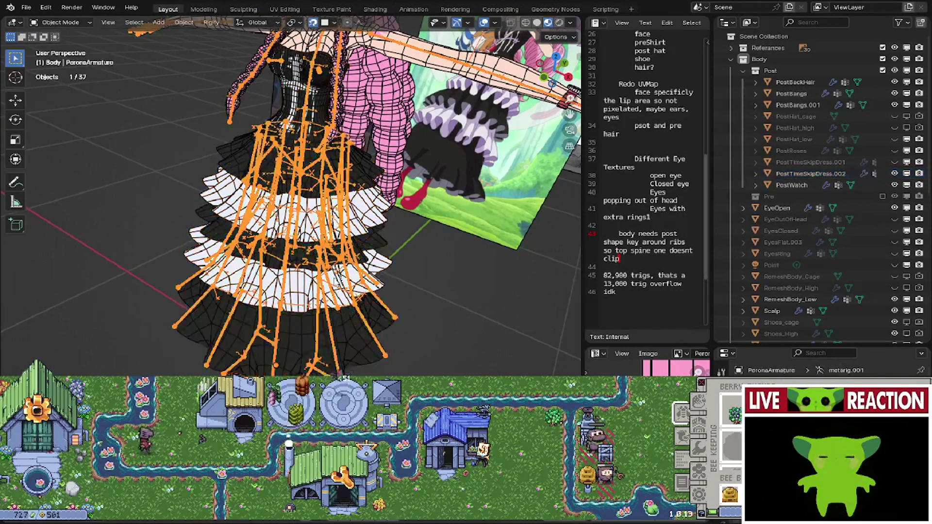
- Parent the PostTimeSkipDress.002 dress to PeronaArmature with automatic weights
key(alt+a)
click(342, 328)
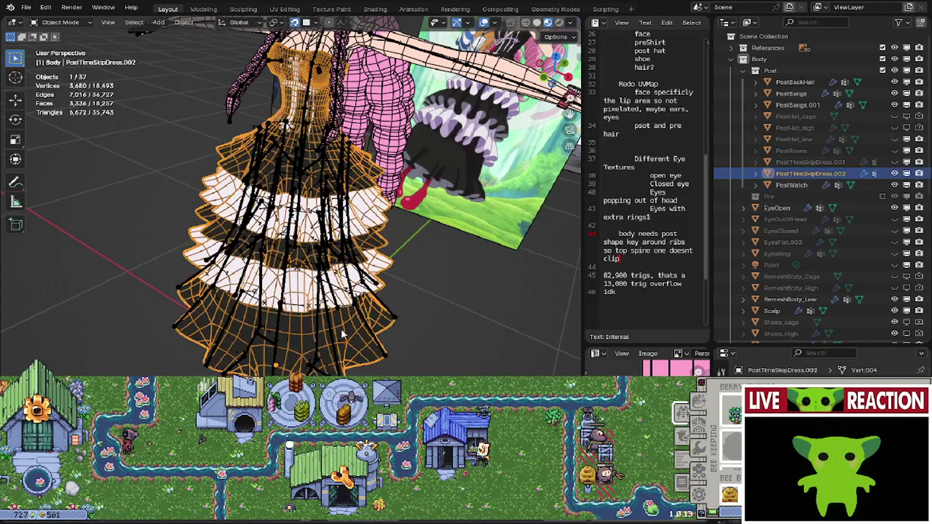
shift+click(336, 334)
right_click(334, 335)
mouse_move(334, 334)
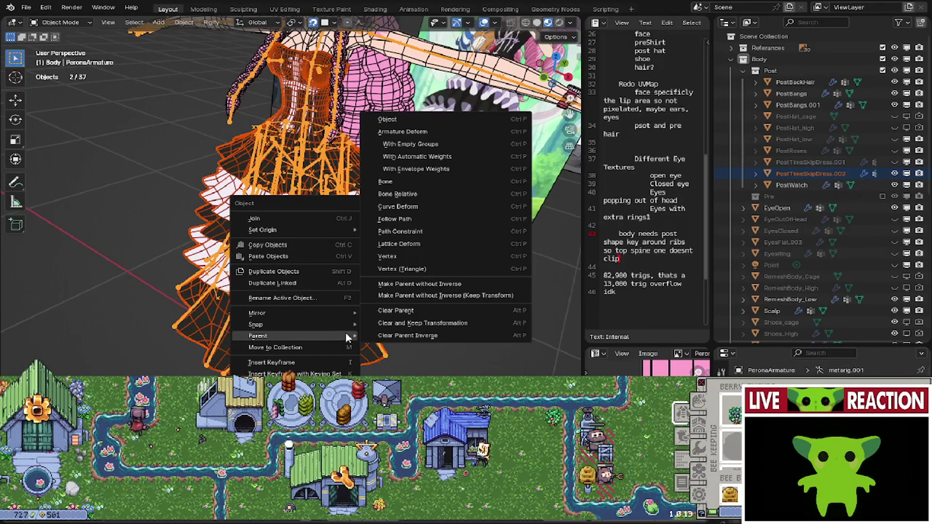
click(419, 160)
middle_drag(419, 160, 216, 260)
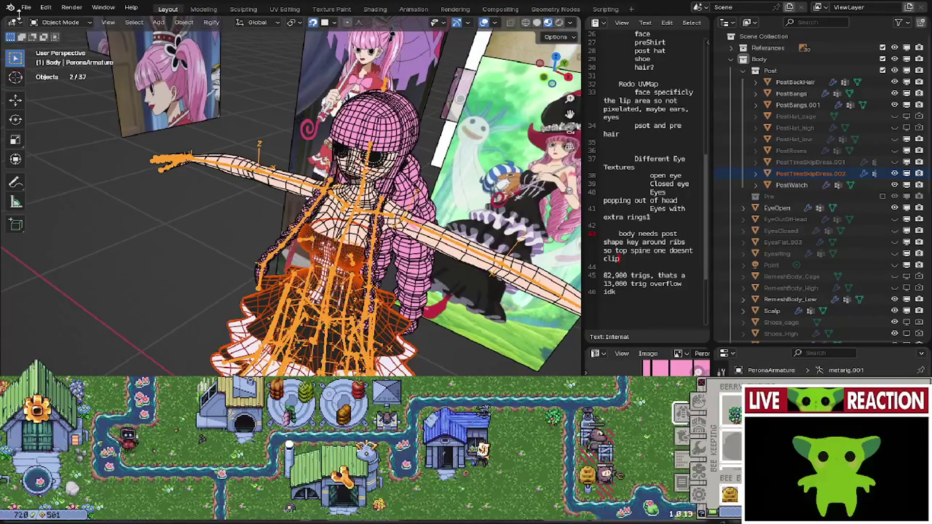
- Switch the armature to Pose Mode and rotate DressRoot.021 by about -20 degrees to test the bottom black tier
click(55, 23)
click(62, 59)
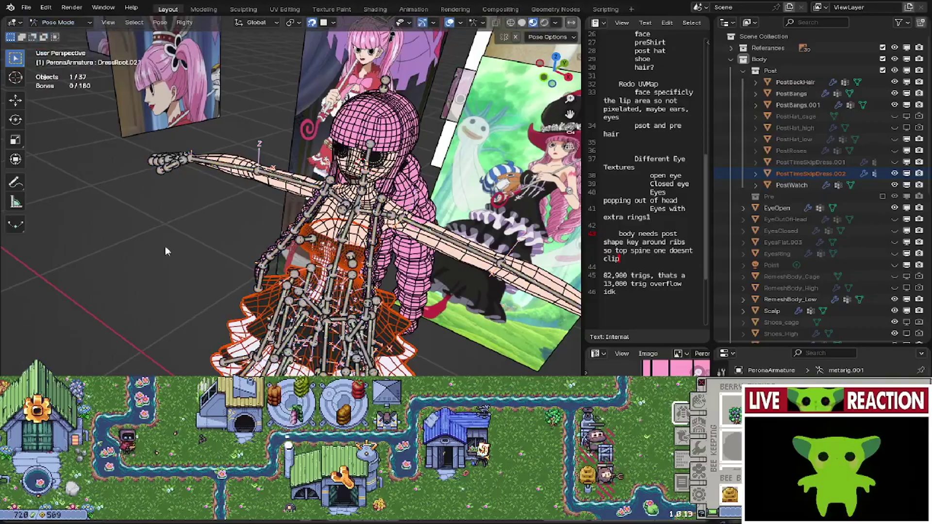
middle_drag(183, 278, 239, 257)
click(245, 302)
middle_drag(245, 302, 378, 288)
key(r)
right_click(397, 249)
key(r)
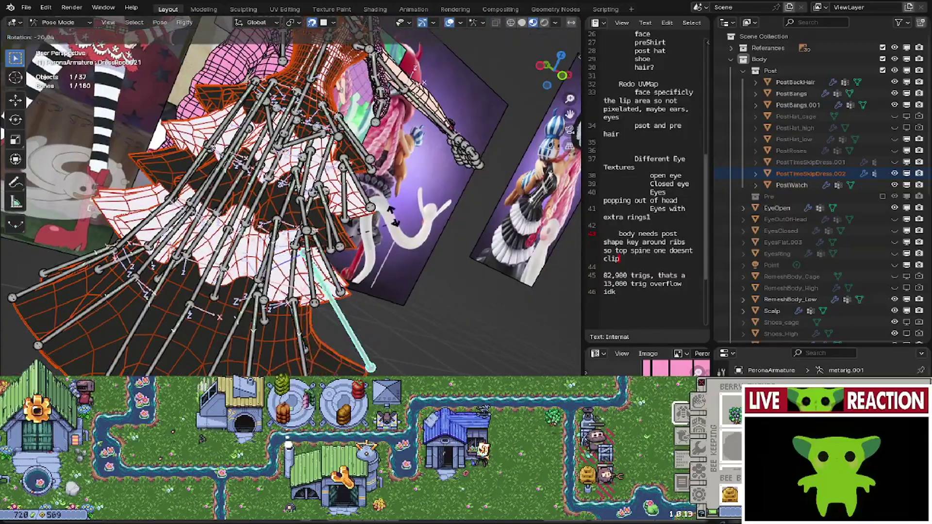
click(387, 207)
middle_drag(387, 206, 440, 263)
- Rotate another skirt bone freely with trackball rotation to test how the dress deforms
scroll(263, 208, up, 3)
click(182, 260)
key(r)
key(r)
click(426, 203)
middle_drag(426, 203, 277, 265)
- Return to armature Edit Mode and shift DressRoot.021's head slightly on the bottom black tier below the lower white ruffle
key(Tab)
scroll(263, 260, up, 4)
middle_drag(348, 339, 301, 233)
click(297, 222)
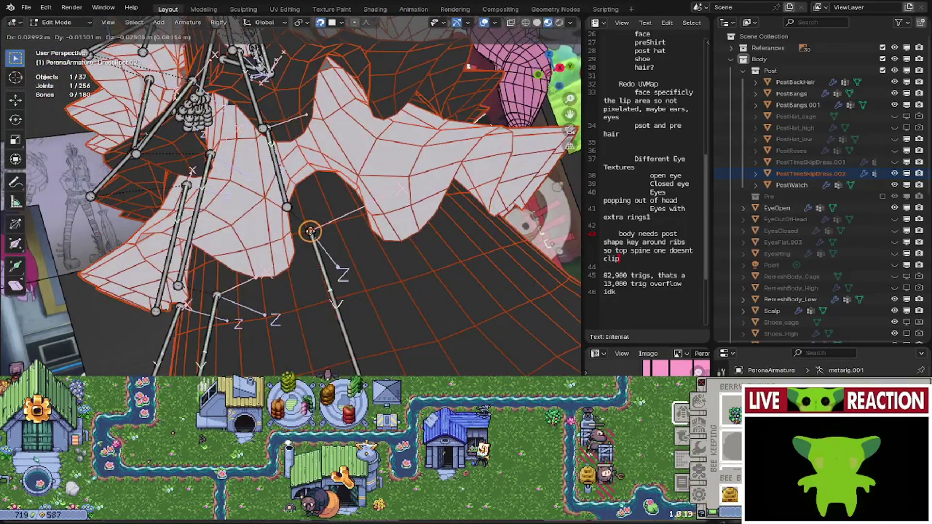
click(320, 262)
middle_drag(321, 262, 389, 224)
middle_drag(329, 370, 335, 371)
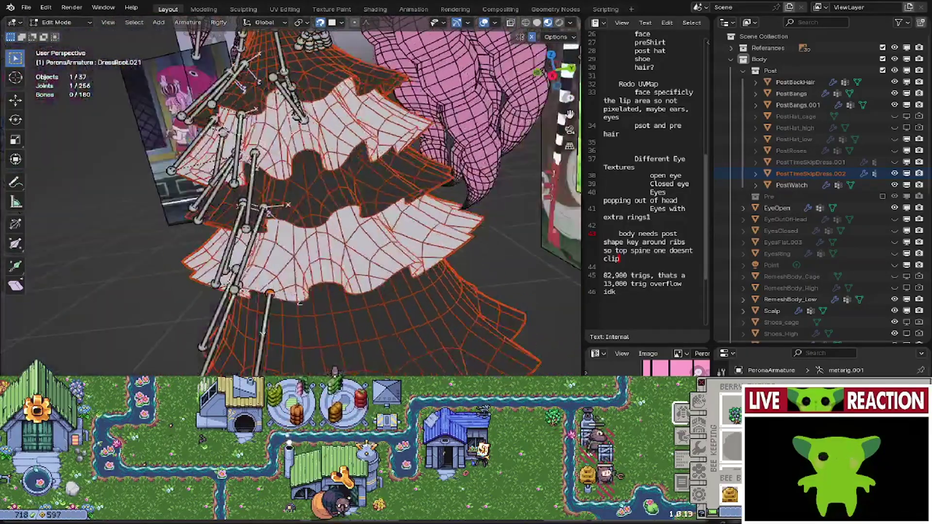
- Reveal the hidden skirt bones, hide them again except the DressRoot.023 chain and the reworked chains, and save the file
middle_drag(336, 313, 344, 339)
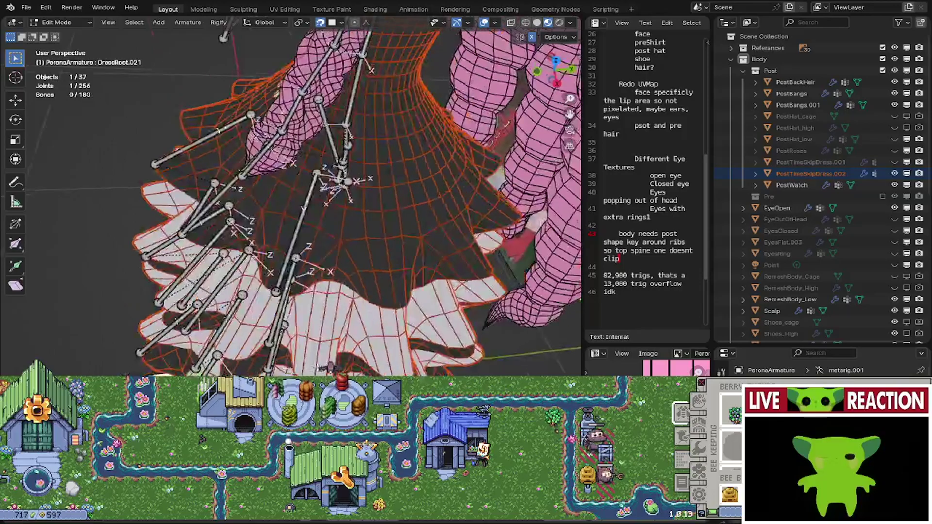
middle_drag(297, 353, 284, 335)
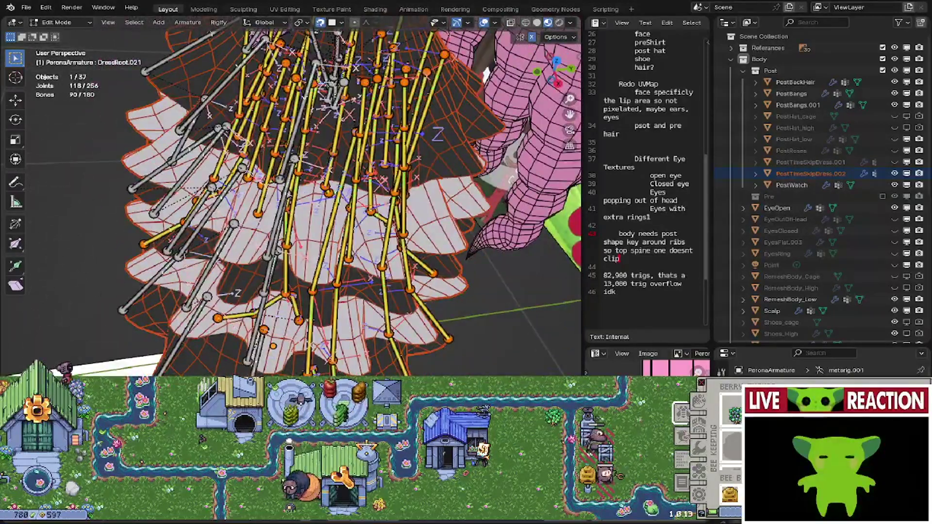
middle_drag(336, 286, 350, 322)
shift+click(346, 318)
scroll(362, 268, up, 2)
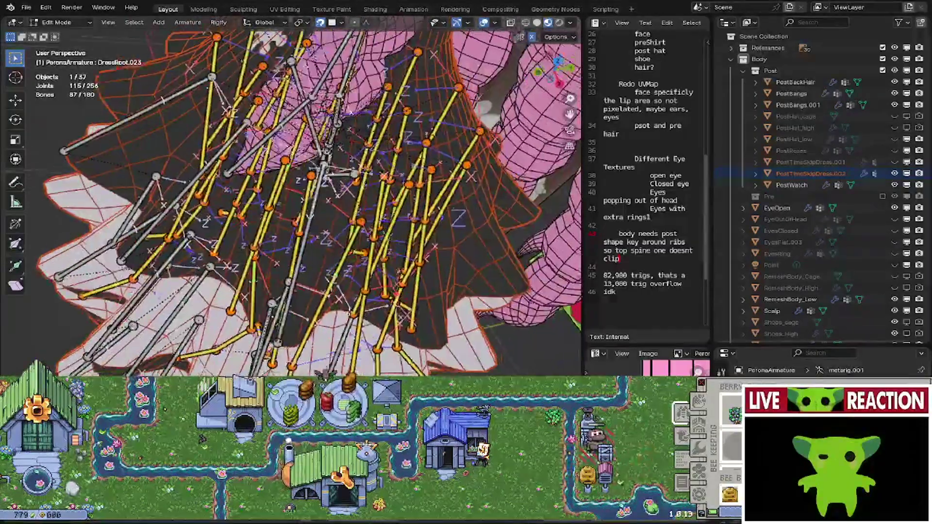
middle_drag(375, 261, 347, 275)
click(343, 288)
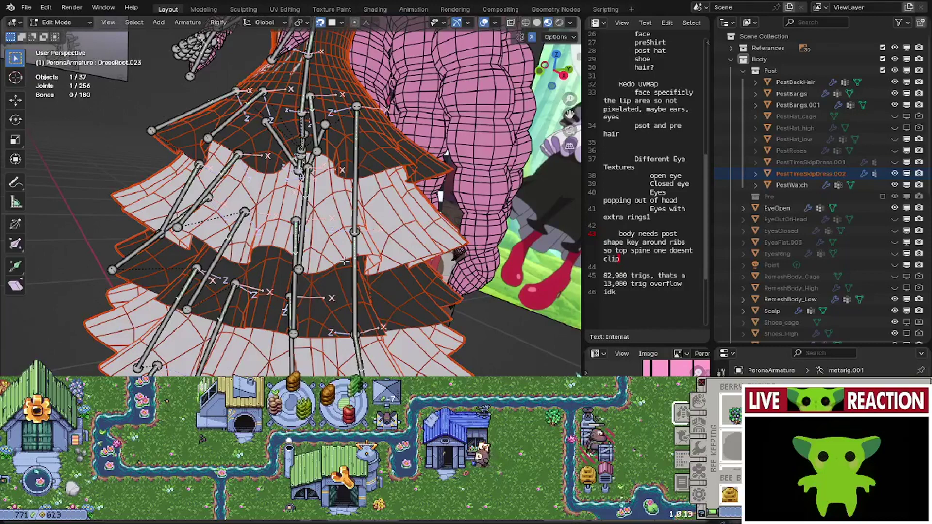
key(ctrl+s)
click(452, 238)
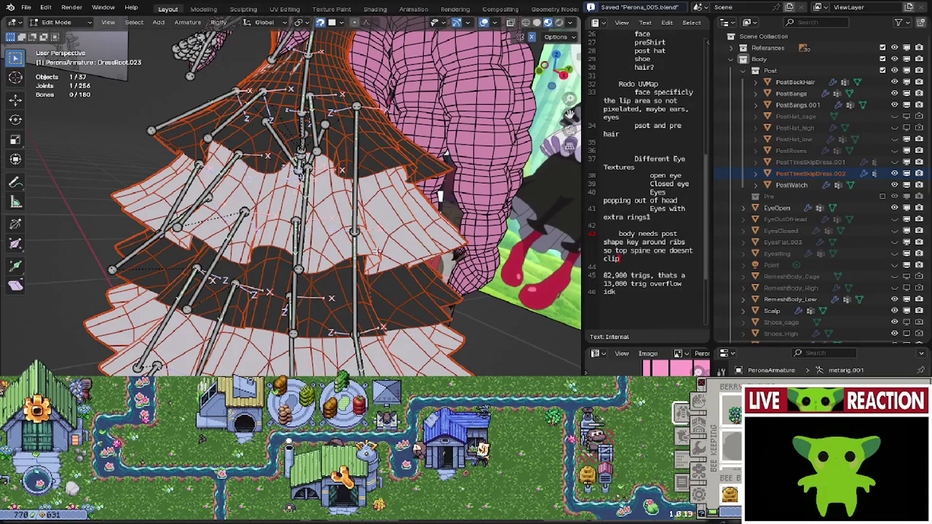
- Leave armature editing, add the PostBangs.001 hair to the selection and switch it to Weight Paint mode
scroll(376, 187, down, 5)
middle_drag(374, 185, 366, 200)
key(Tab)
scroll(367, 199, up, 3)
scroll(286, 273, up, 5)
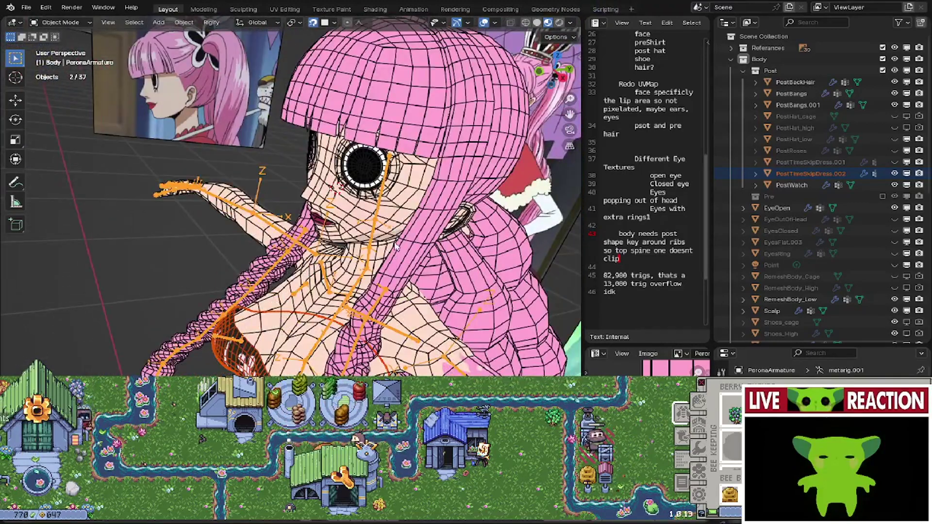
shift+click(408, 220)
click(67, 24)
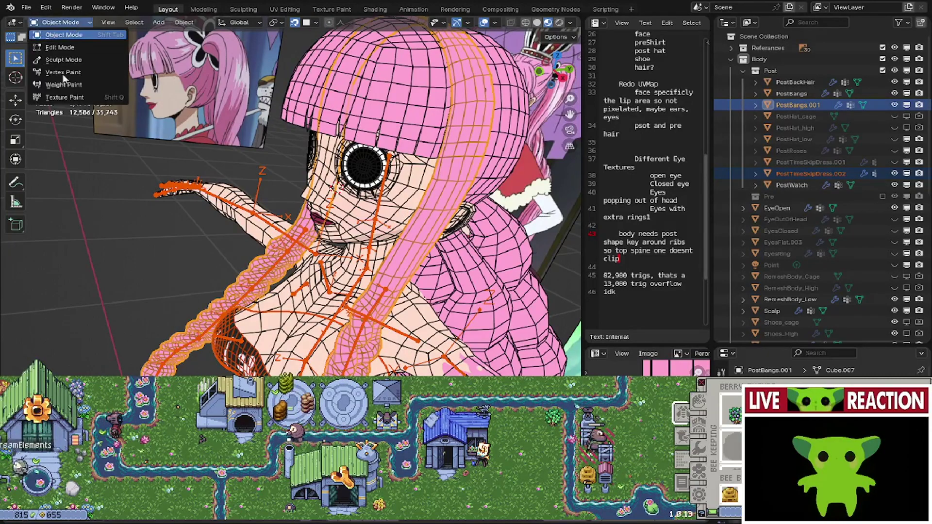
click(60, 68)
- Select the Head bone in Weight Paint mode and rotate it in the front view to test how the hair deforms
shift+middle_drag(381, 180, 374, 58)
middle_drag(291, 189, 230, 169)
alt+click(298, 157)
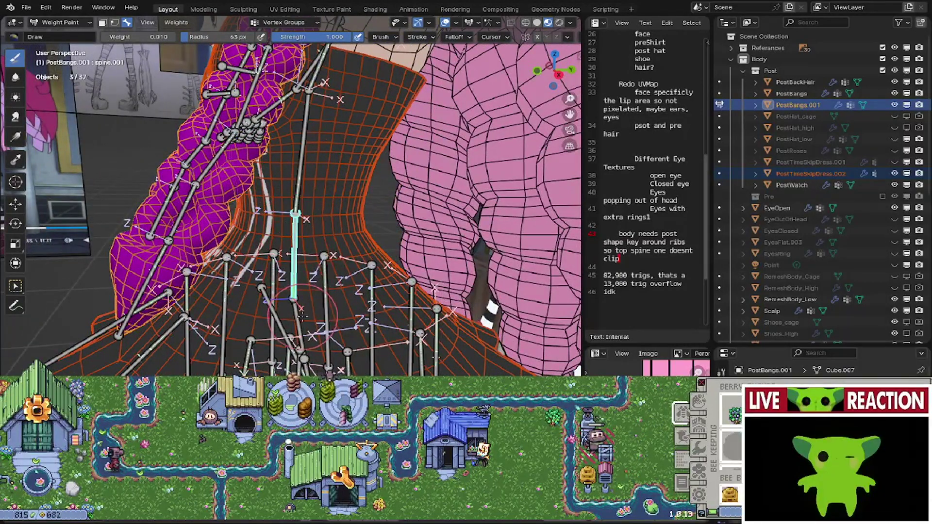
scroll(311, 111, down, 6)
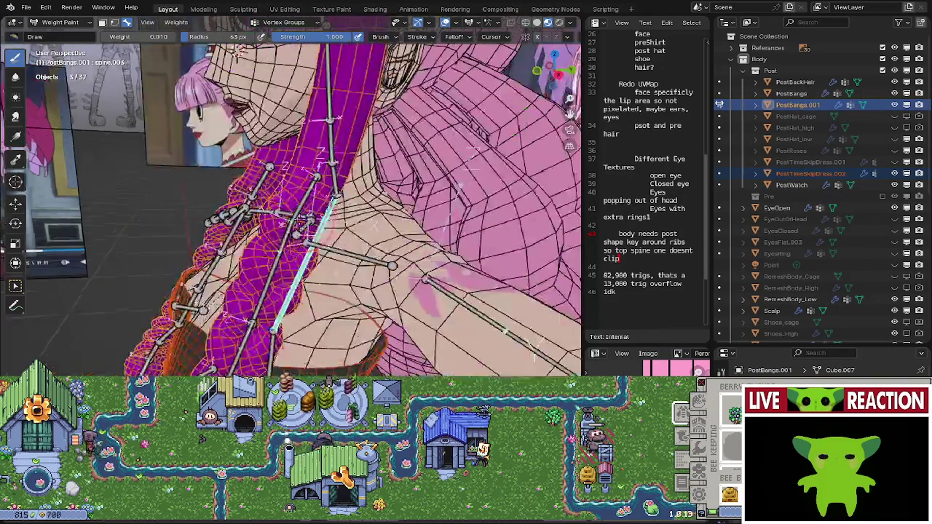
scroll(303, 145, down, 1)
alt+click(305, 204)
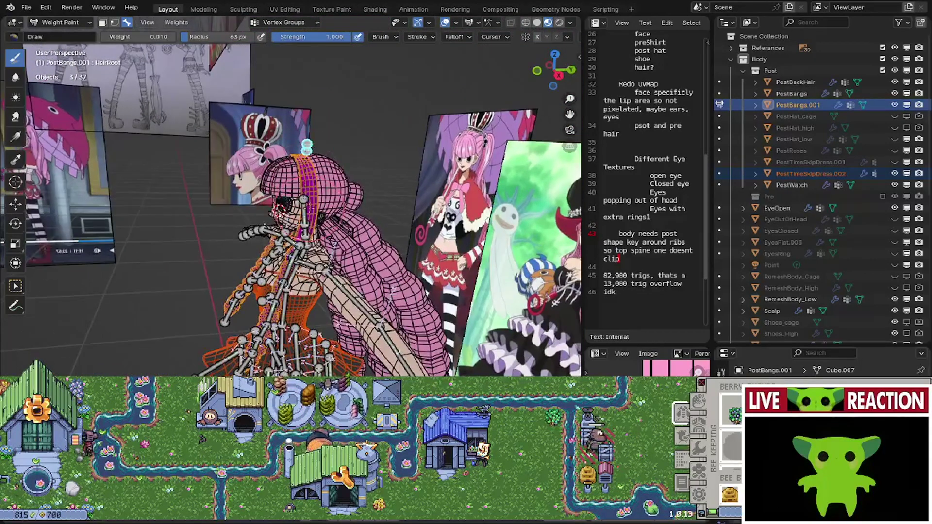
key(KP_1)
key(r)
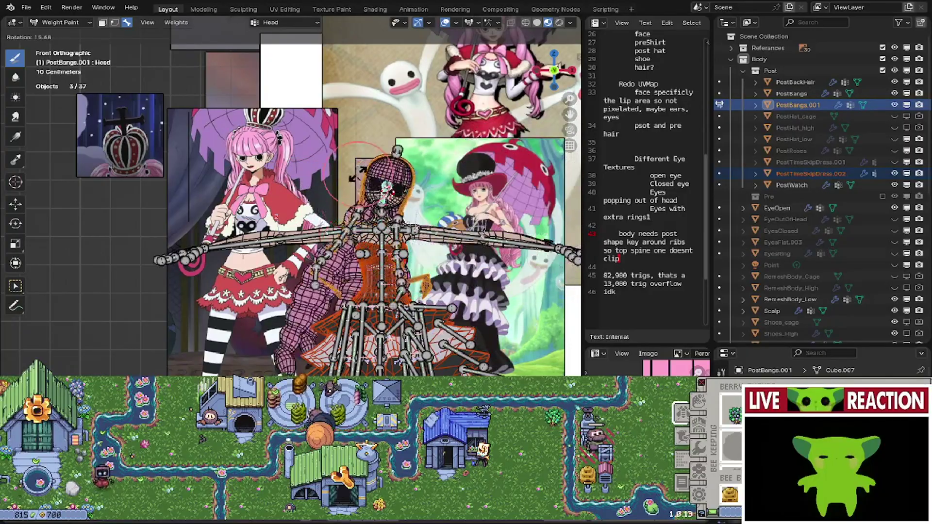
click(402, 168)
- Examine the stretched ends of the PostBangs.001 strands with the head rotated, and select the DressRoot.011 bone
scroll(402, 168, up, 4)
middle_drag(402, 168, 198, 188)
scroll(230, 222, up, 3)
scroll(198, 189, up, 2)
scroll(198, 188, down, 4)
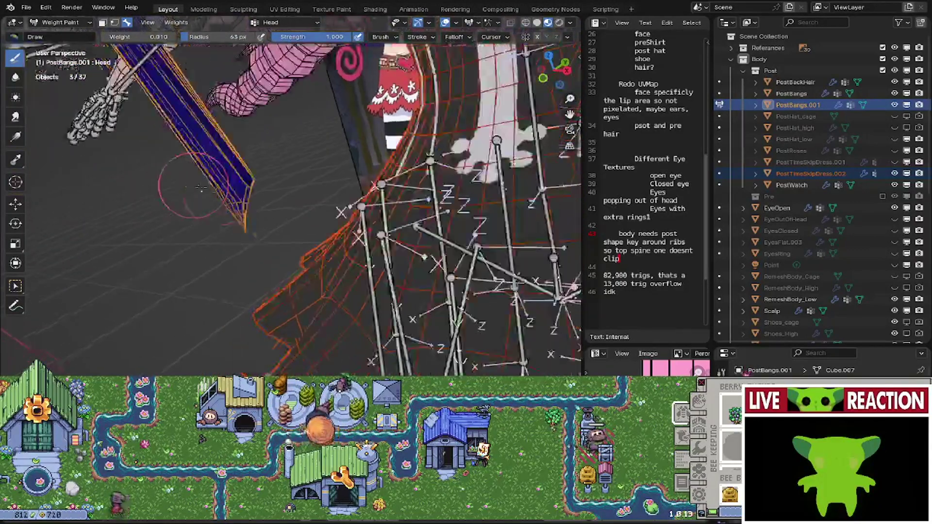
alt+click(342, 249)
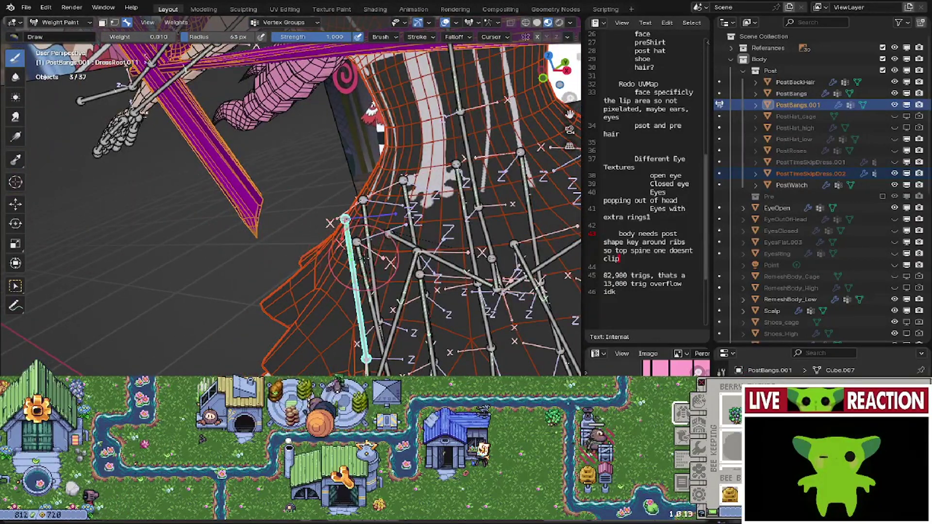
- Leave Weight Paint mode, reselect only the armature and the PostBangs.001 hair, and return to Weight Paint mode
key(ctrl+Tab)
scroll(246, 171, down, 5)
shift+middle_drag(246, 171, 262, 202)
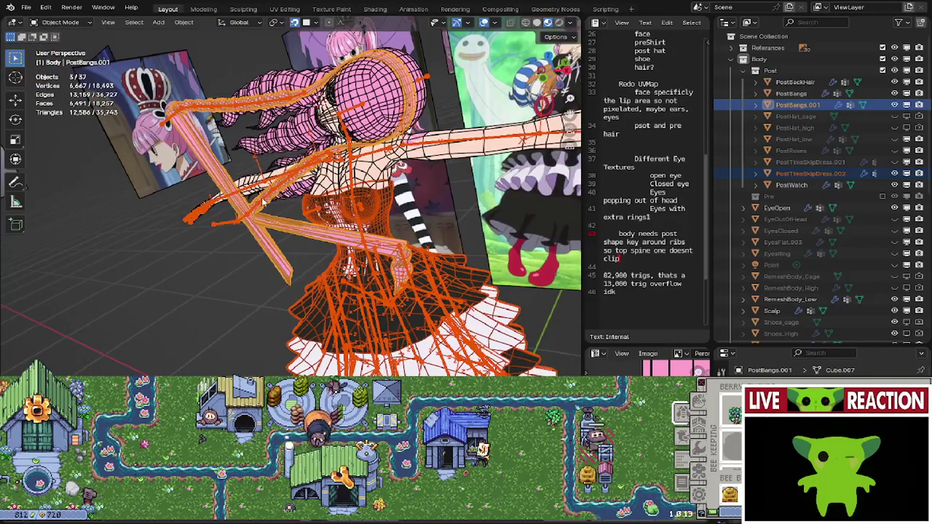
click(293, 173)
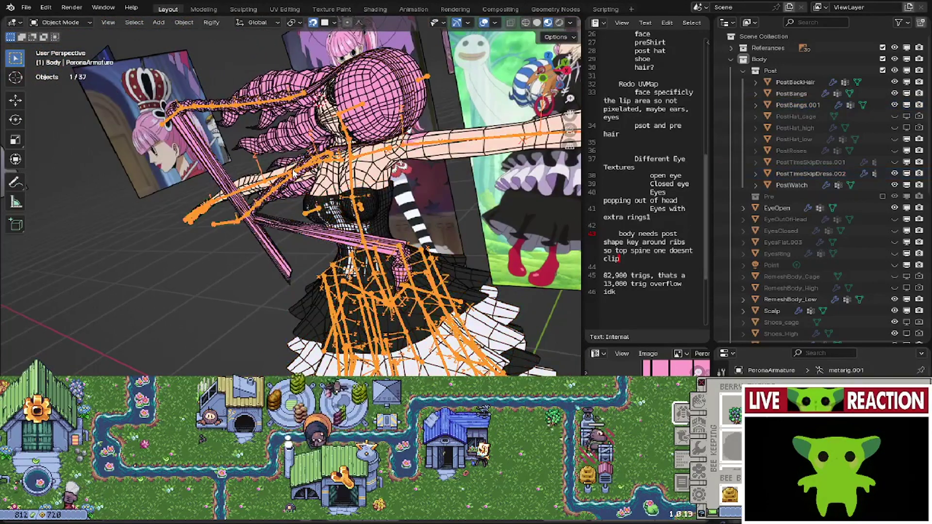
click(211, 156)
scroll(825, 366, down, 2)
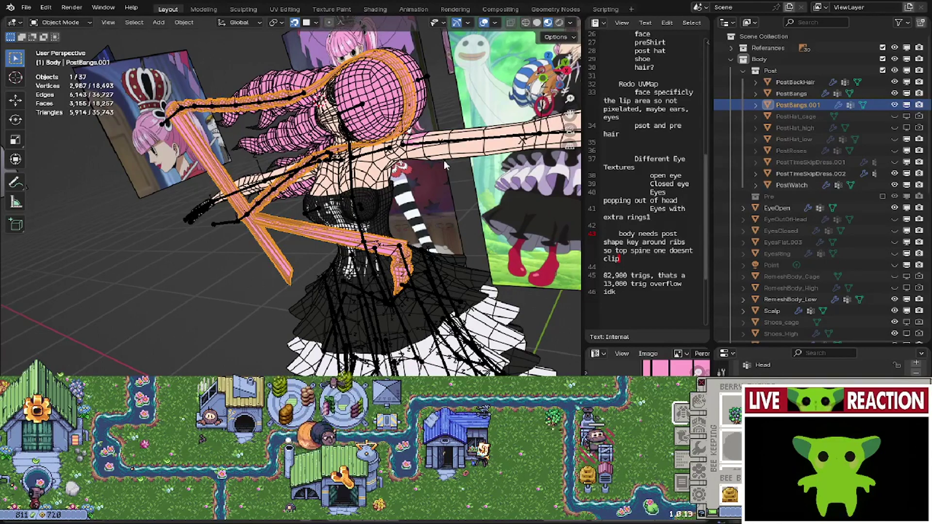
middle_drag(443, 163, 329, 225)
scroll(349, 214, up, 3)
click(334, 232)
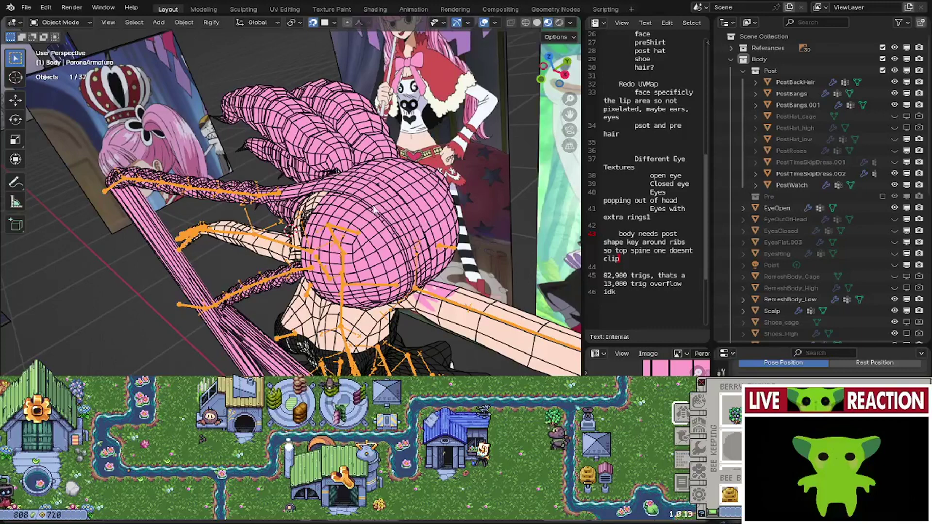
shift+click(357, 203)
click(73, 23)
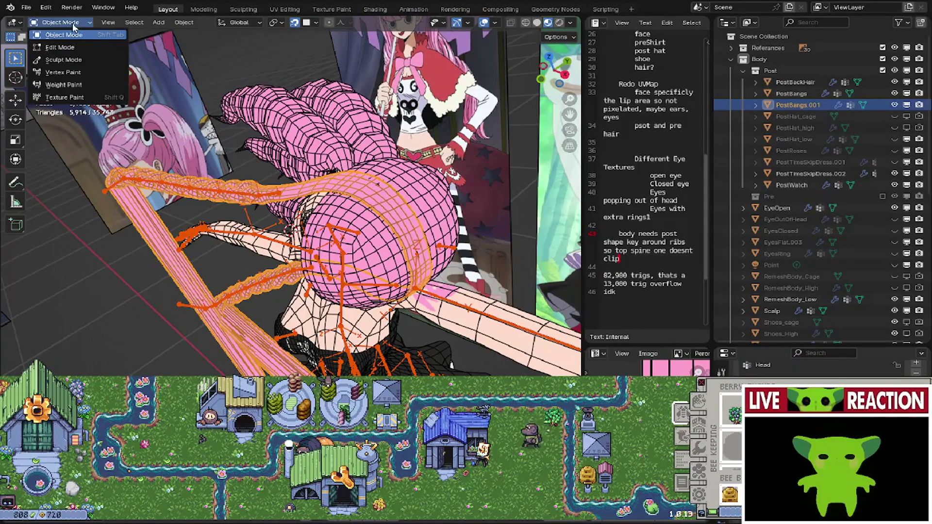
click(63, 85)
scroll(291, 194, up, 2)
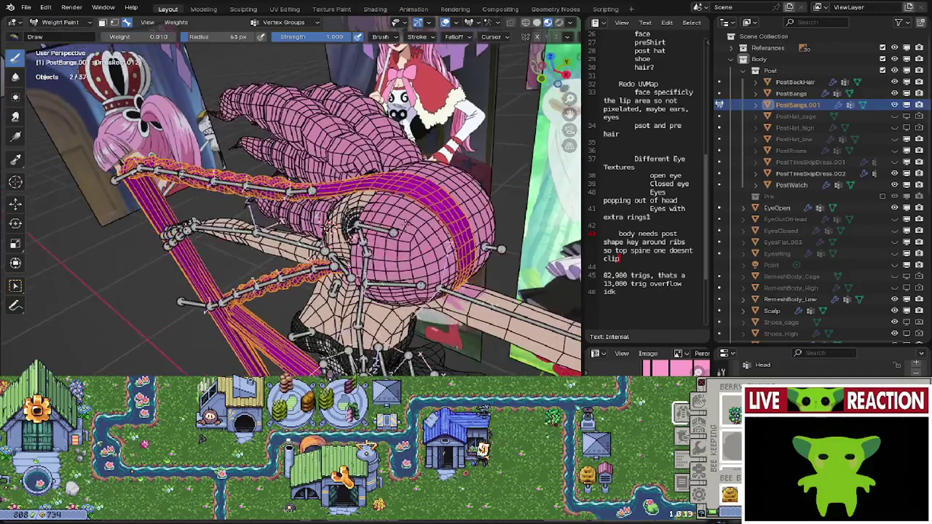
- Select the Head bone and subtract its weight from the lower end of the stretched hair strand
middle_drag(407, 238, 421, 237)
alt+click(399, 159)
middle_drag(247, 258, 262, 238)
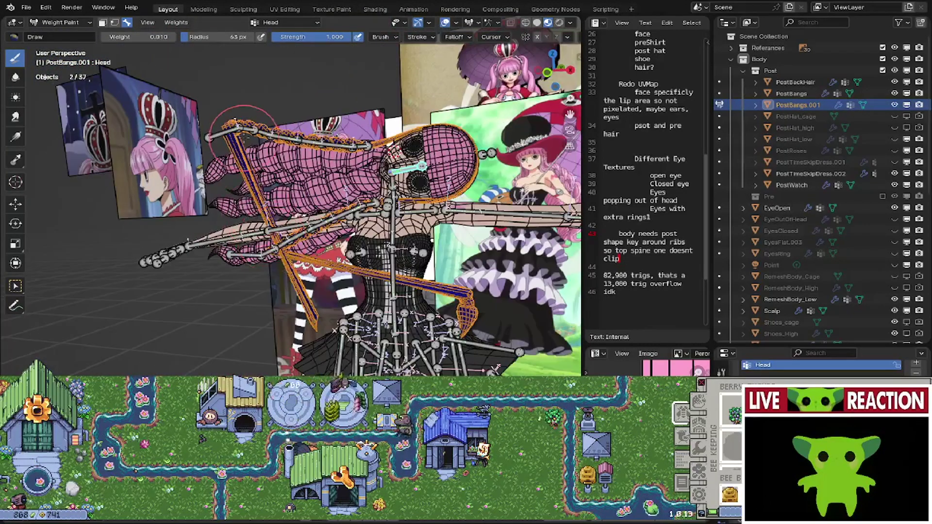
middle_drag(287, 336, 262, 334)
key(ctrl+z)
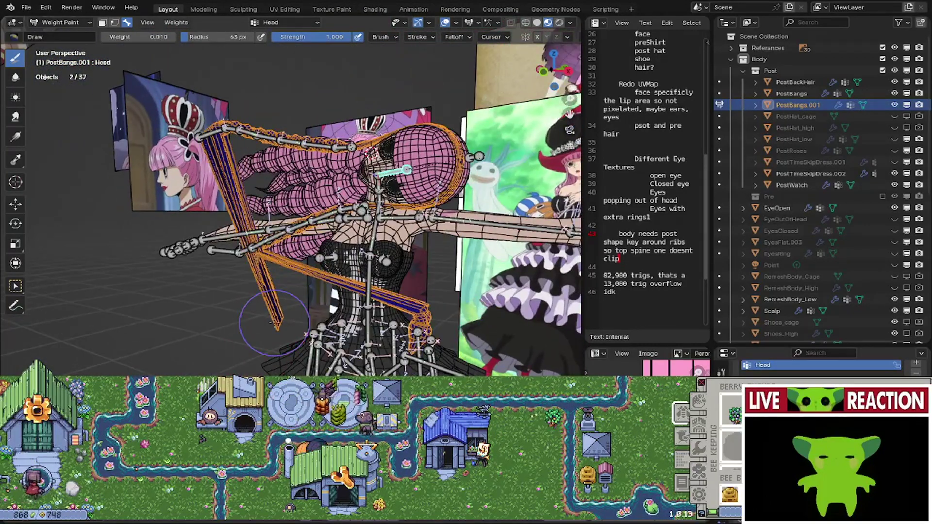
ctrl+drag(275, 322, 270, 365)
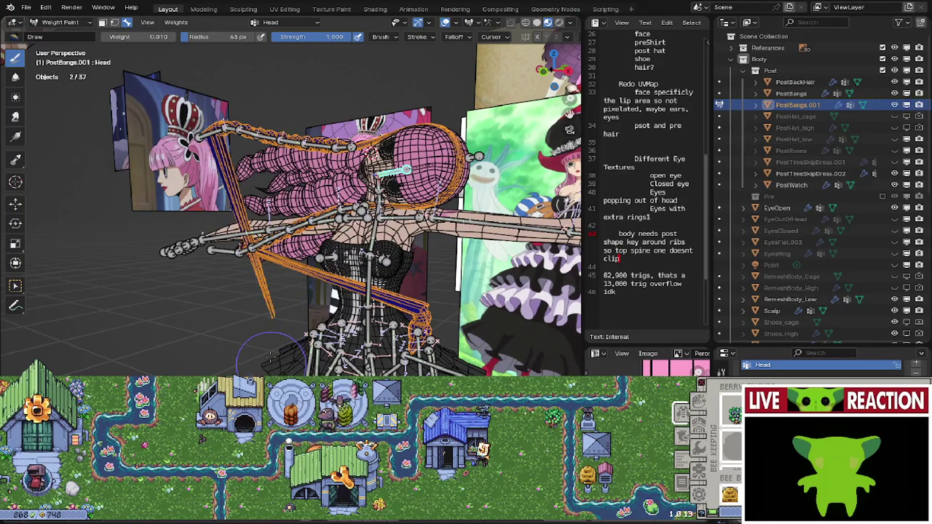
middle_drag(301, 325, 272, 313)
scroll(249, 313, up, 6)
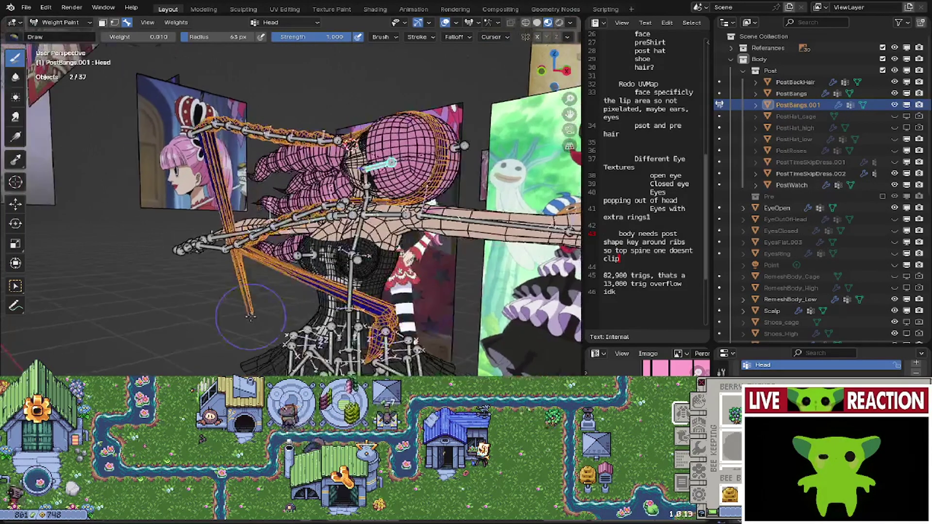
ctrl+drag(193, 342, 221, 384)
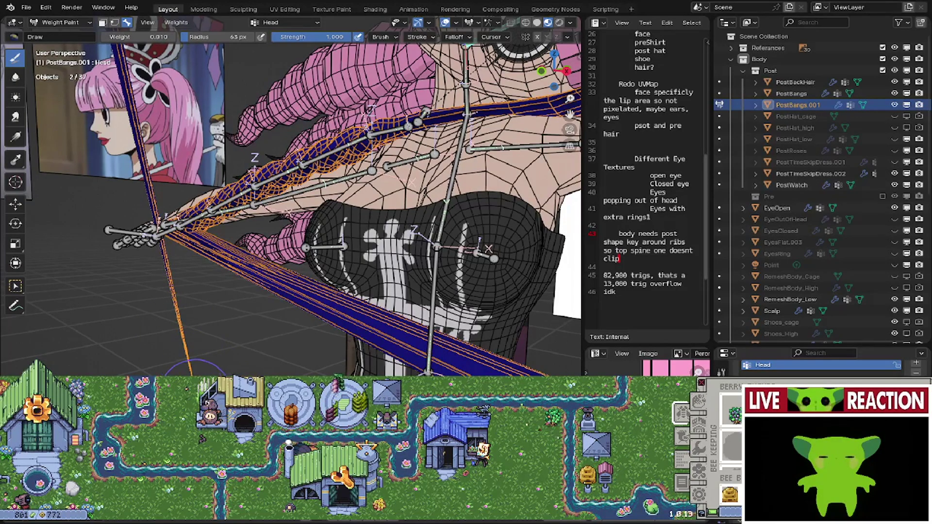
- Inspect the stretched hair strands from several sides, check the Braid.05.R weights, and reselect the Head bone
mouse_move(192, 381)
middle_down()
mouse_move(226, 220)
mouse_move(157, 285)
mouse_move(203, 263)
mouse_move(246, 215)
middle_up()
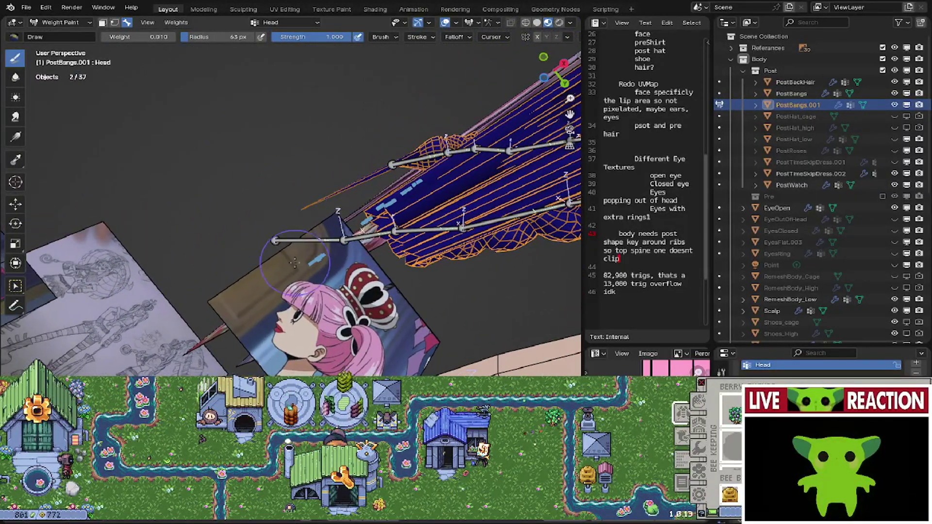
middle_drag(301, 183, 340, 342)
middle_drag(390, 307, 303, 337)
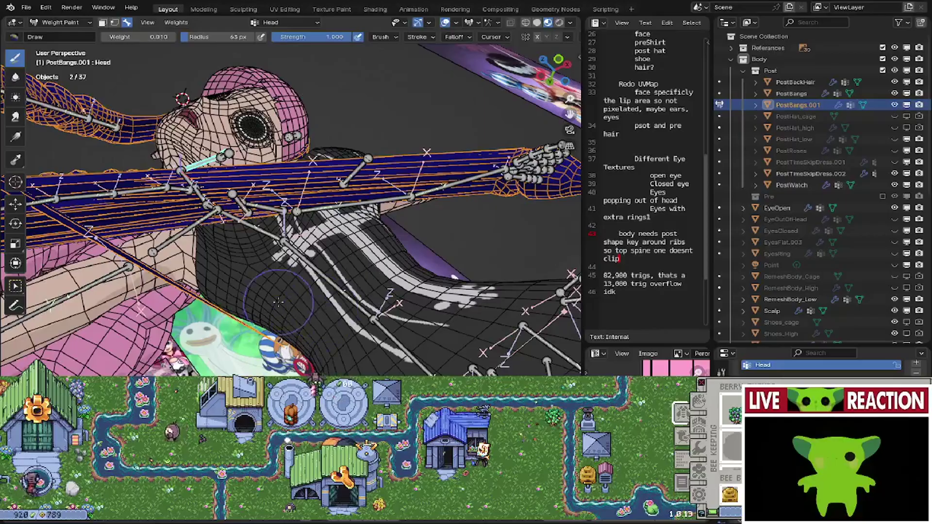
mouse_move(240, 286)
middle_down()
mouse_move(180, 274)
mouse_move(299, 296)
middle_up()
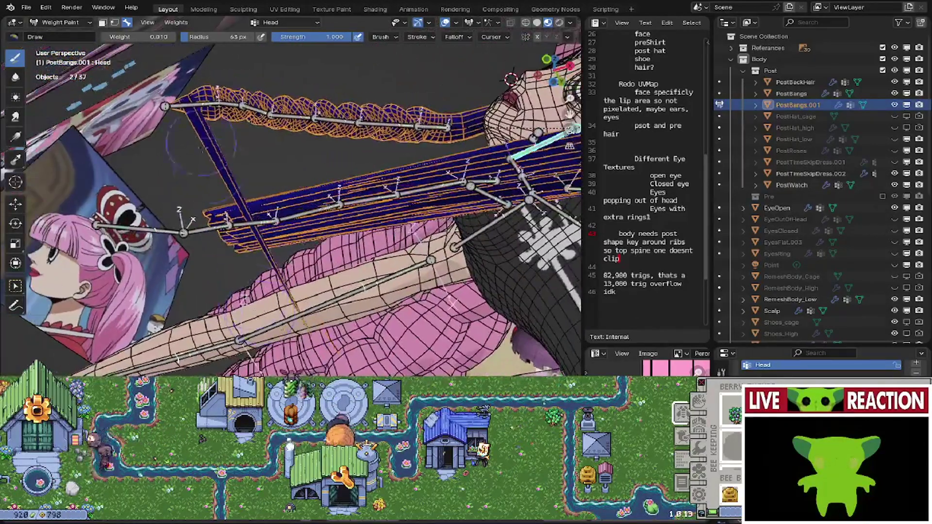
alt+click(194, 107)
ctrl+click(250, 108)
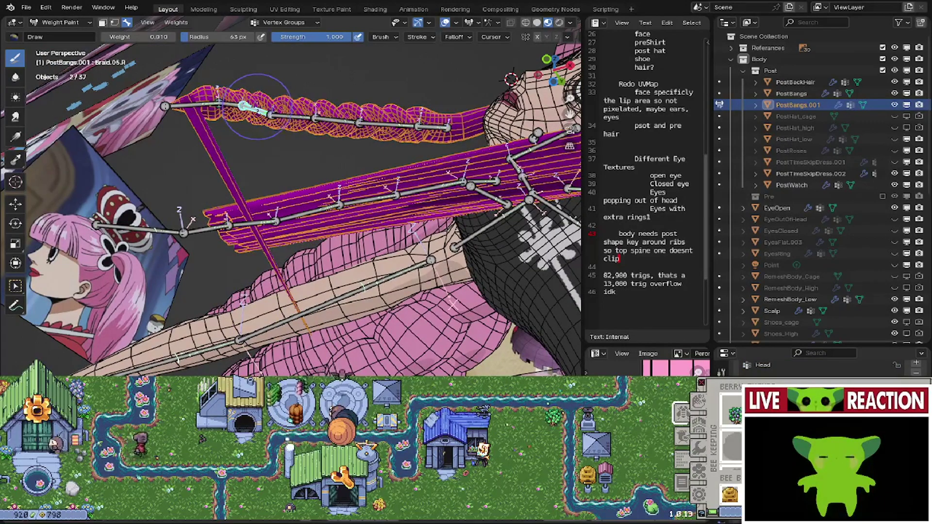
scroll(564, 127, down, 1)
ctrl+click(496, 156)
- Check the brush and falloff options, subtract Head weight where the hair strands cross, and set the brush radius to 107 px
middle_drag(311, 302, 340, 146)
click(394, 38)
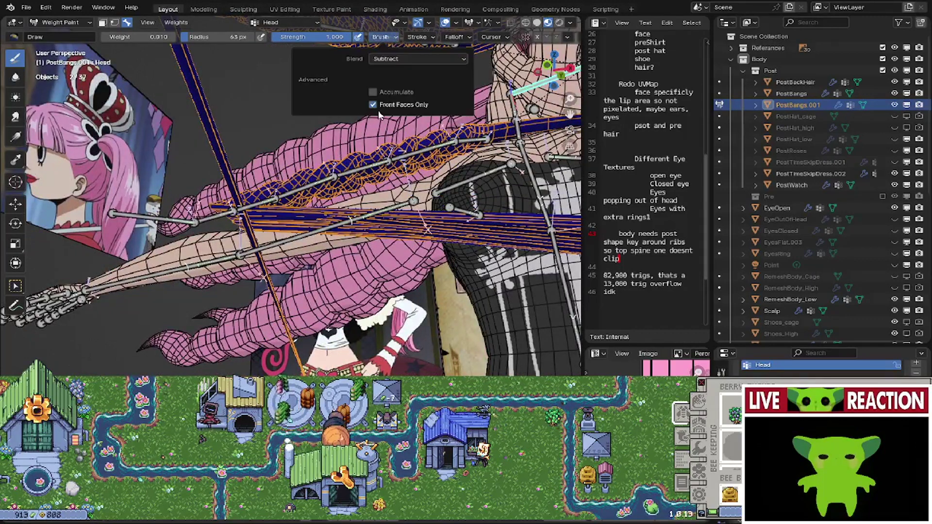
click(451, 36)
middle_drag(369, 242, 291, 281)
click(242, 218)
mouse_move(252, 233)
middle_down()
mouse_move(301, 308)
mouse_move(330, 287)
mouse_move(306, 247)
mouse_move(334, 192)
middle_up()
key(f)
click(335, 267)
- Rotate the Head bone back upright in the front view
key(KP_1)
key(r)
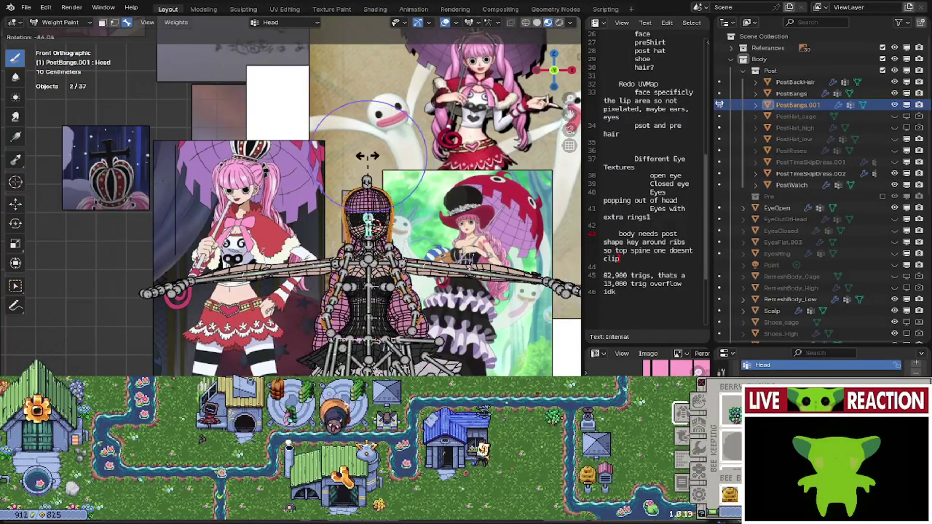
click(367, 156)
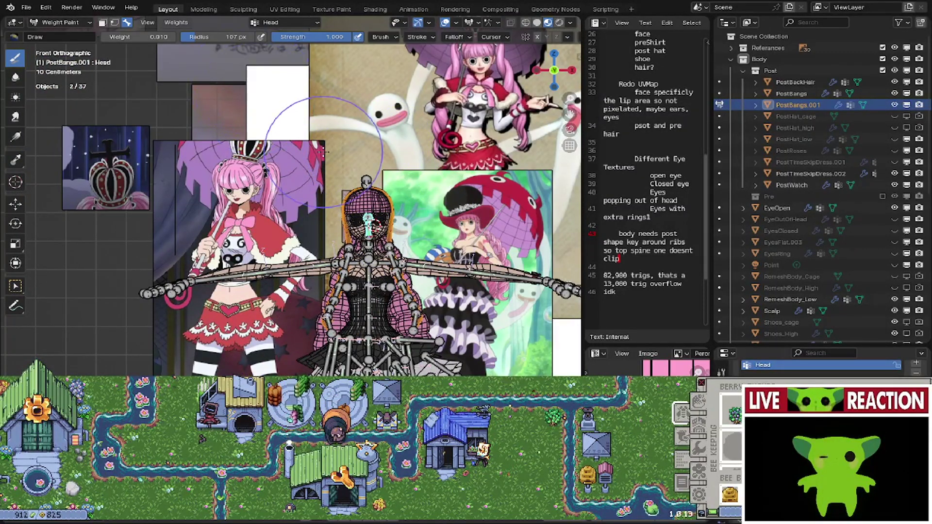
- Leave Weight Paint mode, select the armature at the skirt, and switch it to Pose Mode
key(ctrl+Tab)
shift+middle_drag(355, 77, 308, 98)
middle_drag(340, 160, 315, 189)
scroll(315, 189, down, 2)
scroll(297, 310, up, 4)
shift+middle_drag(298, 347, 298, 290)
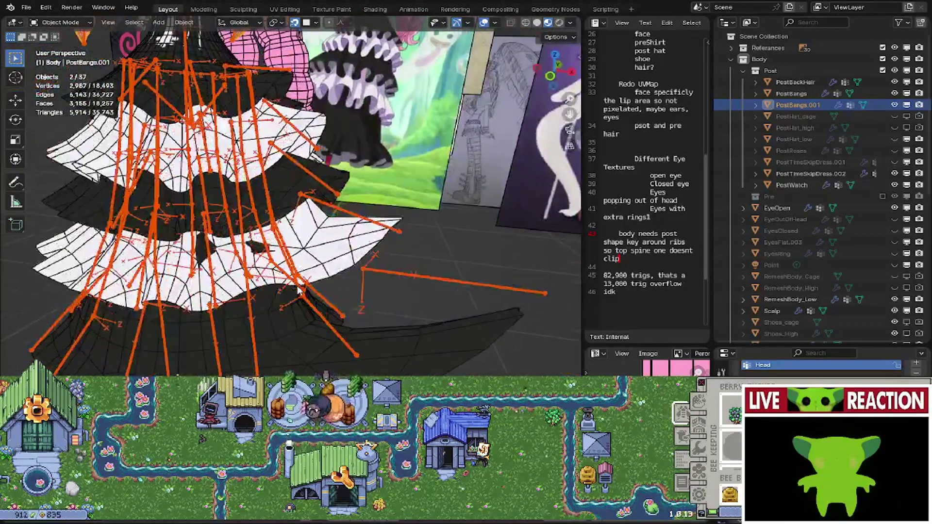
click(299, 290)
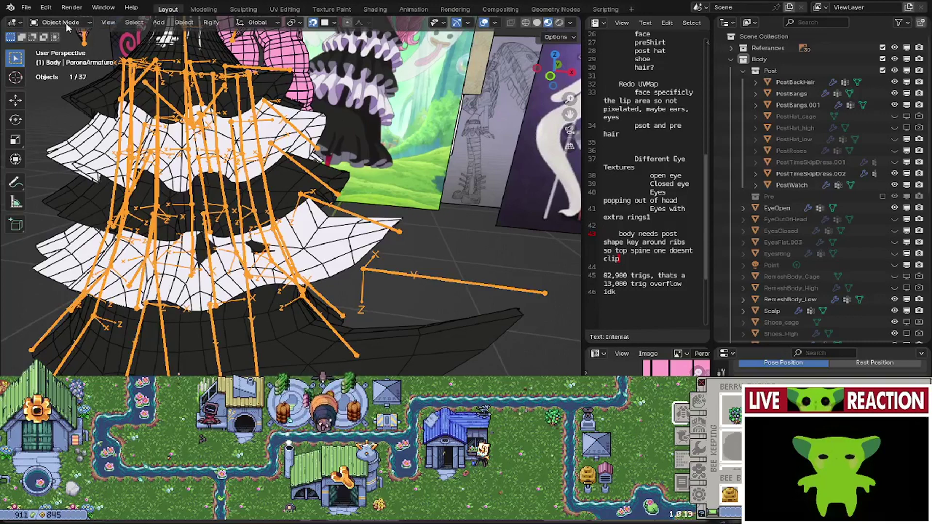
click(83, 22)
click(63, 61)
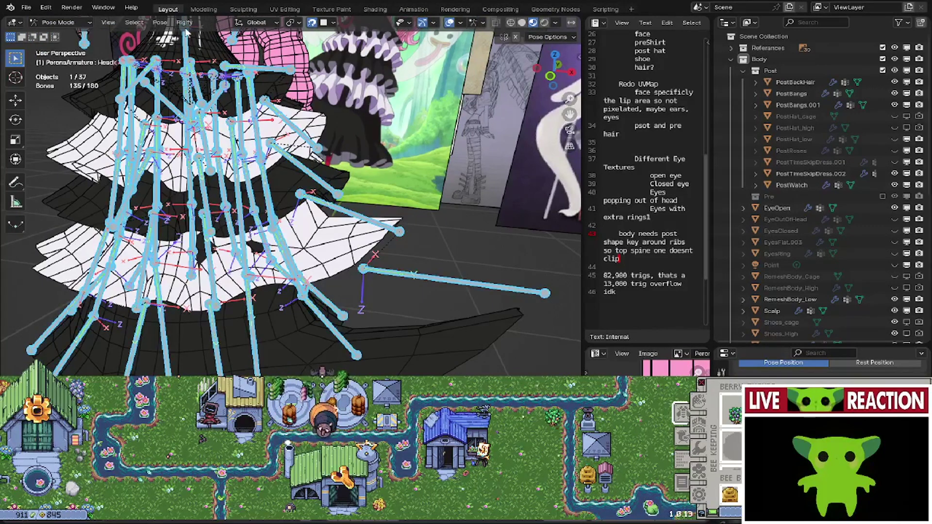
- Clear all transforms on the selected pose bones
click(160, 22)
mouse_move(204, 48)
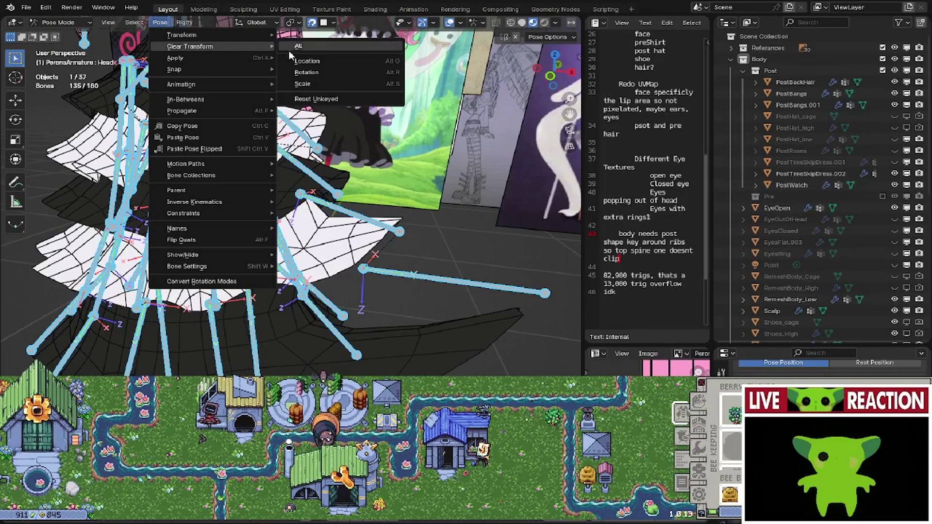
click(298, 46)
middle_drag(298, 146, 262, 301)
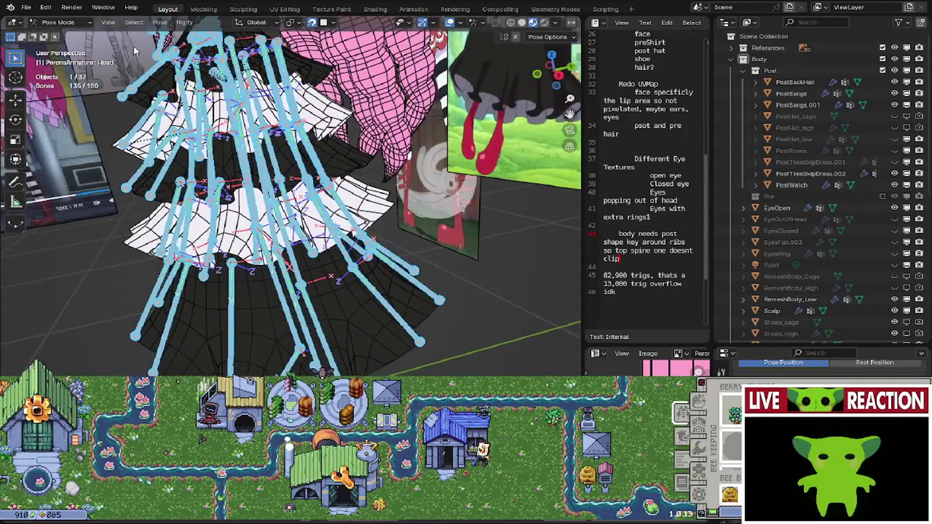
- Enter armature Edit Mode and move the side skirt chain's joint on the bottom black tier up to the lower white ruffle's edge
click(55, 24)
click(69, 48)
middle_drag(272, 266, 313, 273)
scroll(314, 276, up, 3)
click(296, 302)
scroll(261, 297, up, 2)
middle_drag(261, 297, 194, 287)
scroll(270, 339, down, 3)
middle_drag(319, 327, 316, 299)
scroll(364, 287, up, 2)
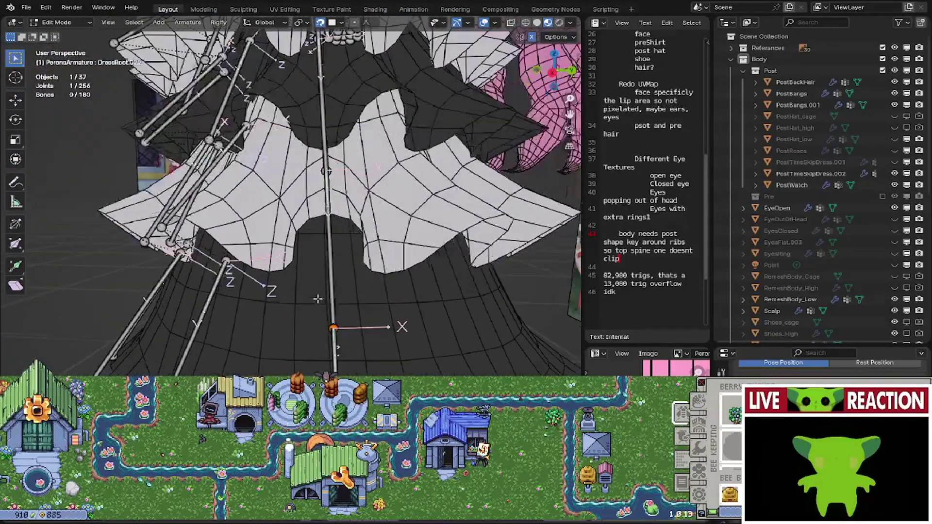
key(g)
click(326, 262)
- Select DressRoot.024 on the bottom black tier and disconnect it from the bone above
scroll(324, 263, down, 2)
middle_drag(324, 263, 316, 214)
scroll(316, 281, up, 2)
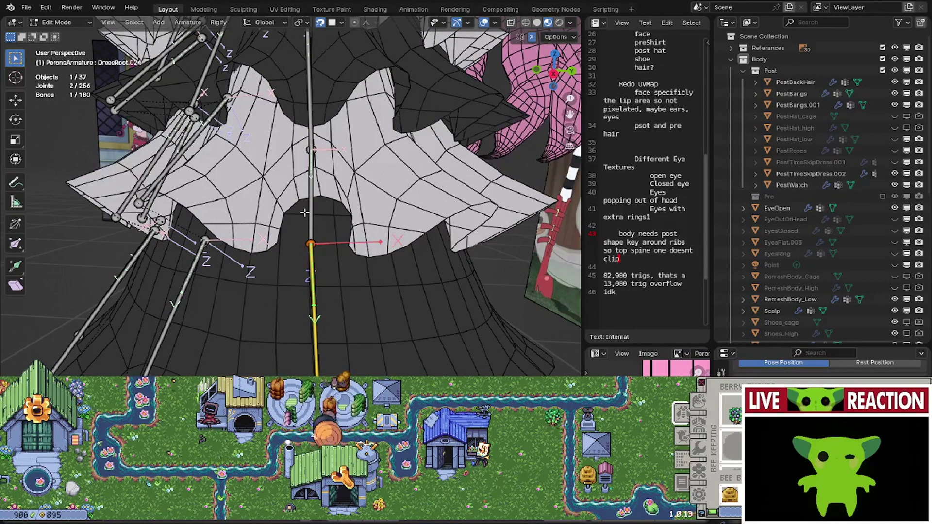
shift+click(304, 212)
right_click(304, 212)
mouse_move(316, 211)
click(365, 222)
click(366, 223)
- Move the tail of the lower white ruffle's side bone about 0.119 m to the ruffle's bottom edge
middle_drag(365, 223, 313, 310)
key(g)
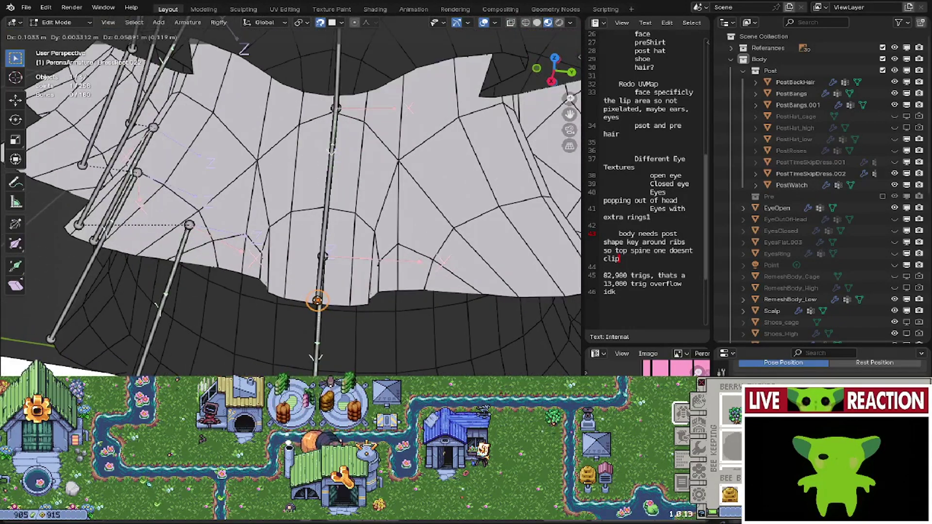
click(318, 301)
middle_drag(319, 302, 329, 253)
- Separate DressRoot.022's head from the bone above and move it up onto the black tier over the lower white ruffle
click(330, 152)
click(323, 242)
key(g)
middle_drag(330, 215, 401, 242)
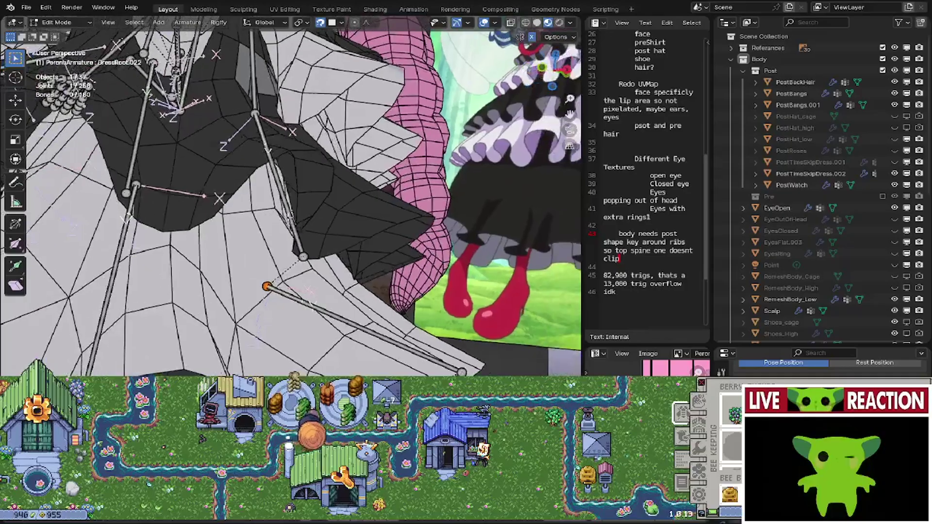
click(276, 207)
middle_drag(326, 262, 286, 269)
scroll(285, 270, down, 3)
middle_drag(303, 227, 236, 263)
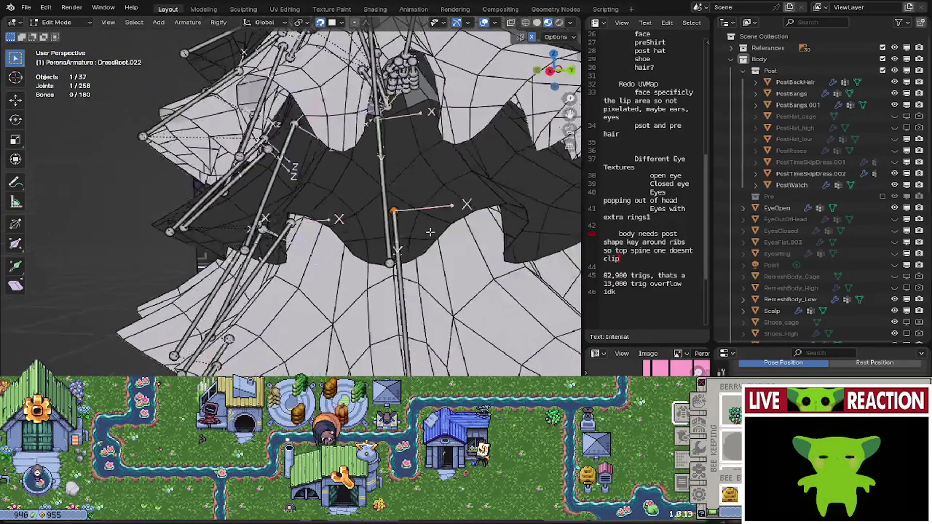
key(KP_3)
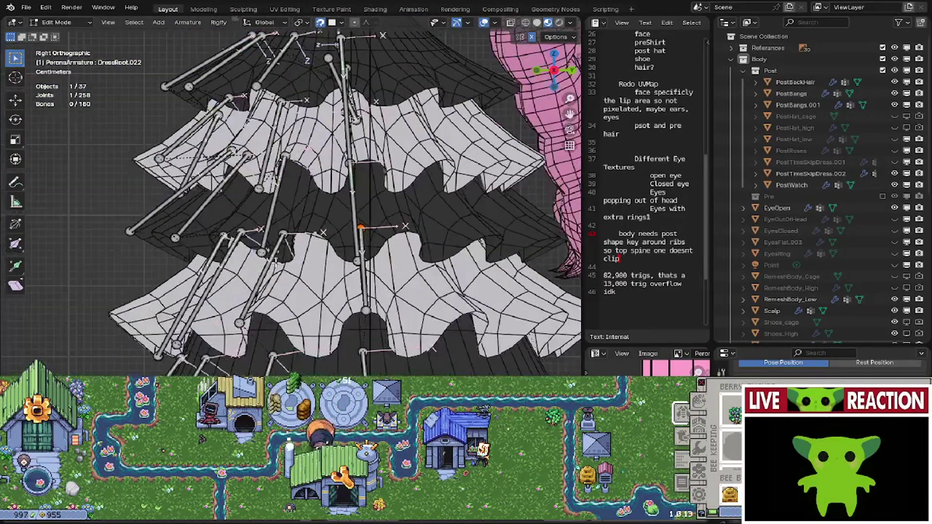
- Fit DressRoot.022's head onto the dress surface over the lower white ruffle, placing it from several viewing angles
middle_drag(278, 250, 327, 300)
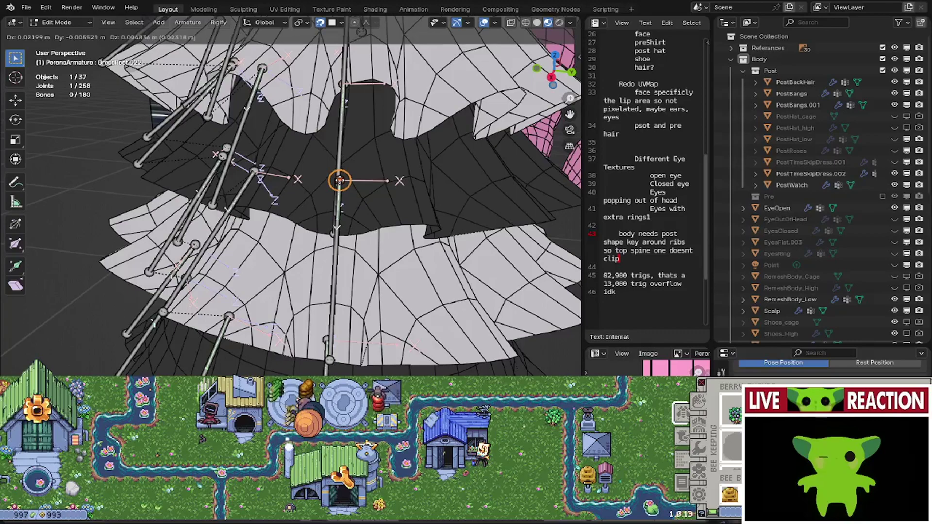
click(339, 180)
middle_drag(339, 179, 320, 210)
scroll(400, 213, up, 2)
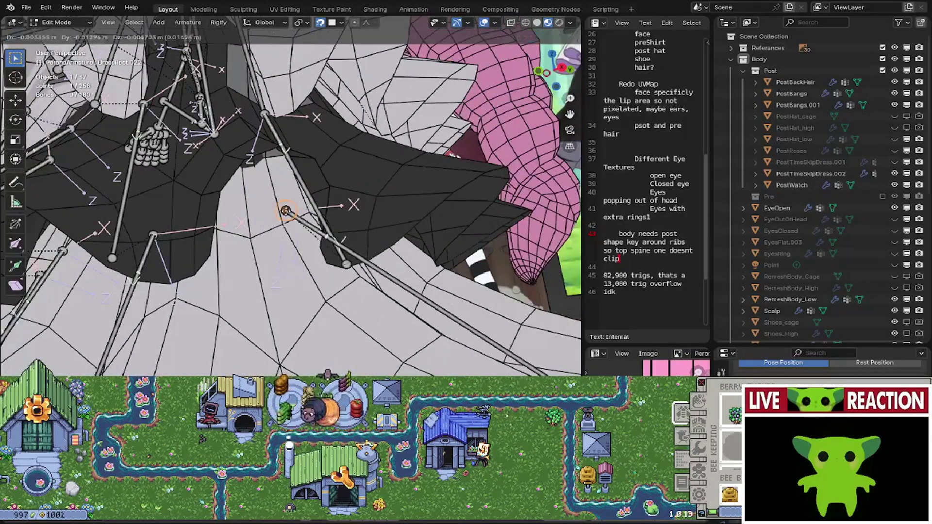
drag(293, 203, 294, 213)
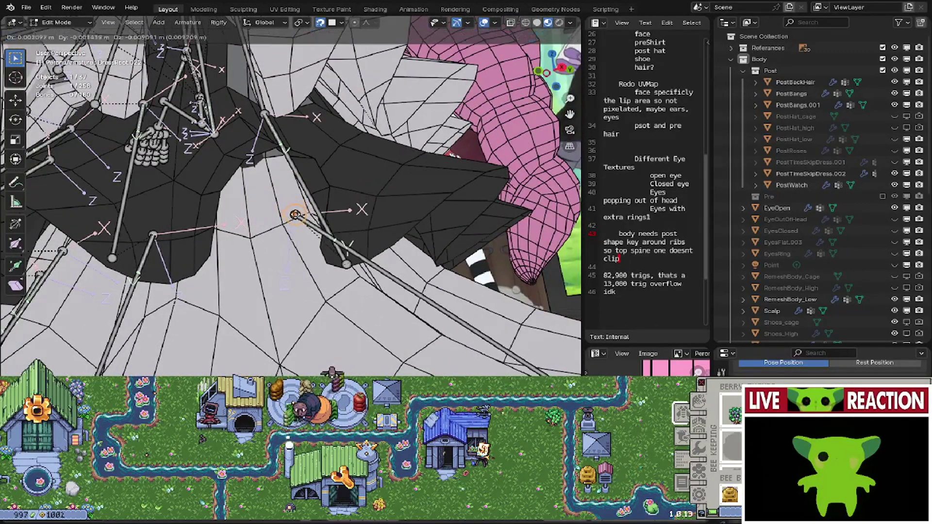
middle_drag(296, 215, 277, 221)
scroll(277, 220, up, 4)
click(272, 222)
key(g)
click(272, 217)
- Subdivide DressRoot.023, the side bone running down the black tier below the upper white ruffle
scroll(272, 218, down, 3)
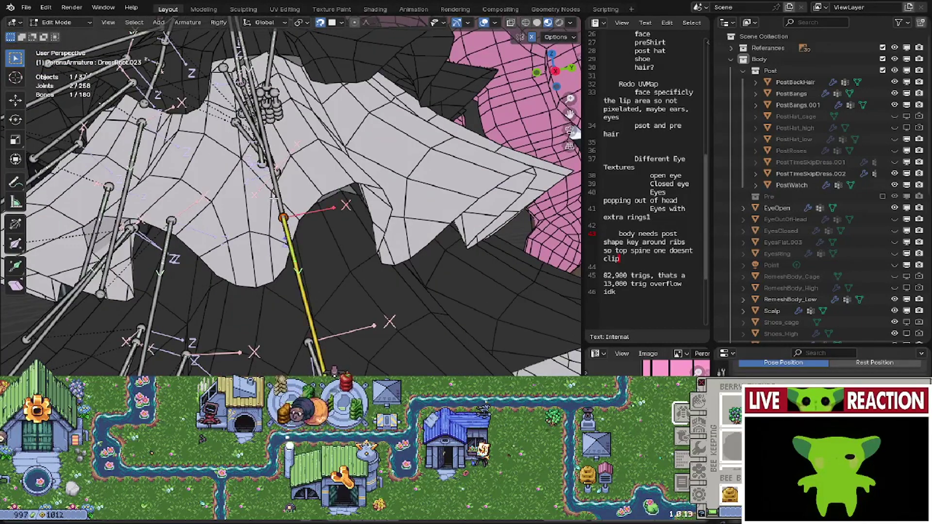
click(298, 253)
right_click(298, 253)
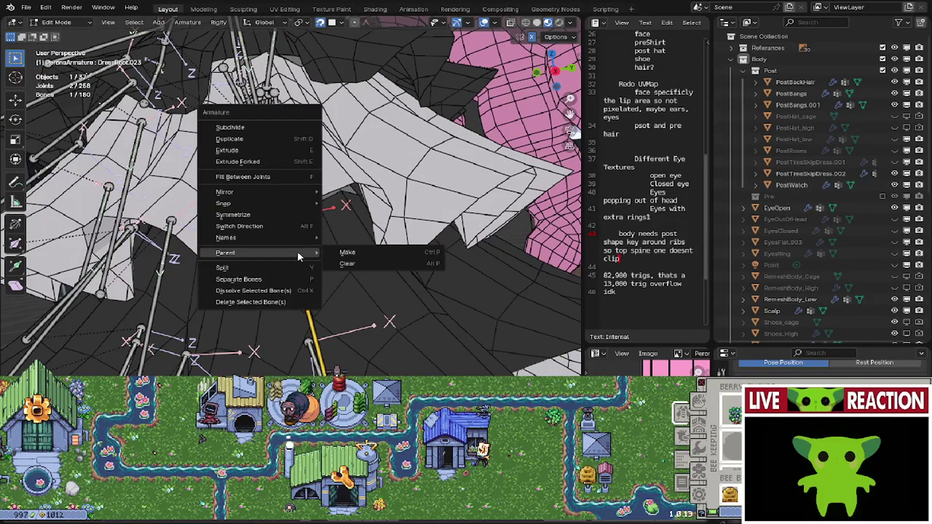
click(238, 127)
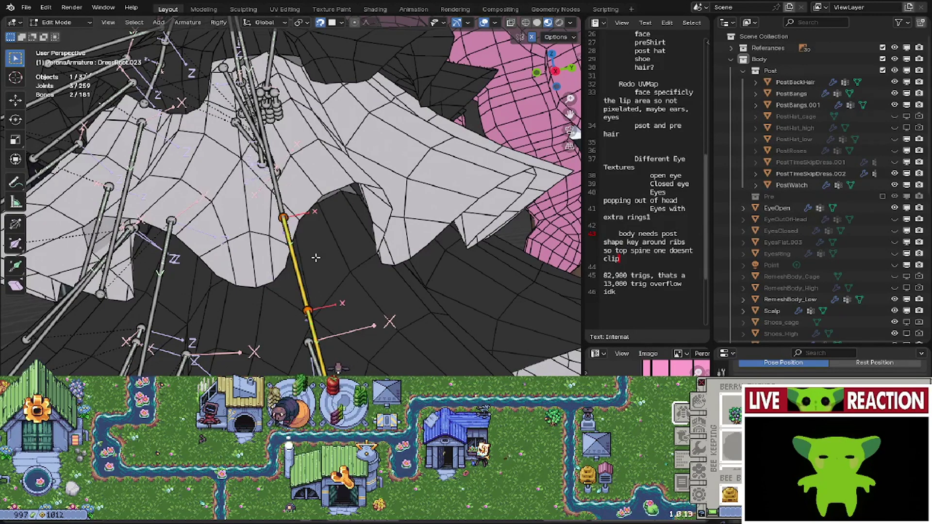
right_click(309, 289)
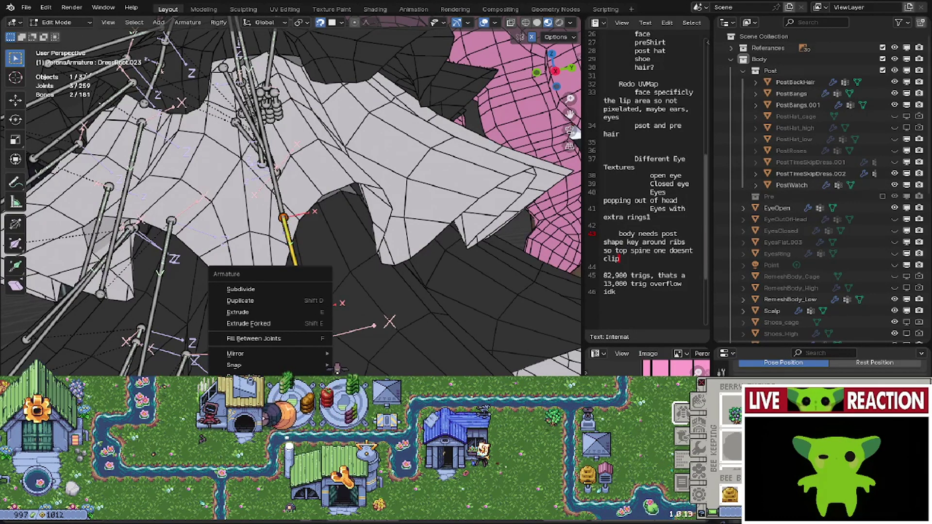
key(Escape)
- Move the subdivided side bone's joints up into the arch beneath the upper white ruffle
click(316, 307)
middle_drag(316, 307, 278, 217)
key(g)
click(294, 263)
key(g)
click(278, 213)
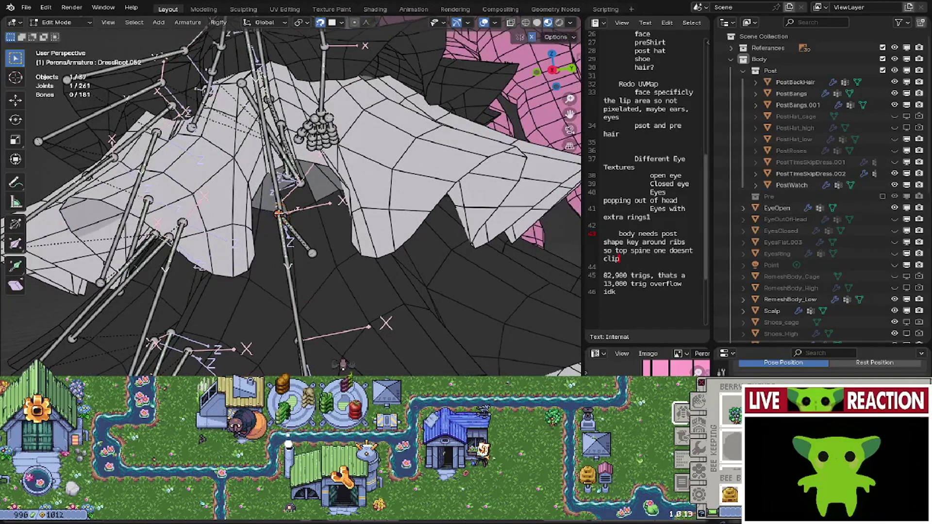
click(313, 254)
middle_drag(313, 254, 284, 221)
key(g)
click(298, 330)
- Select DressRoot.001 together with the adjoining side bone and disconnect them from their parents
click(282, 222)
scroll(284, 223, up, 4)
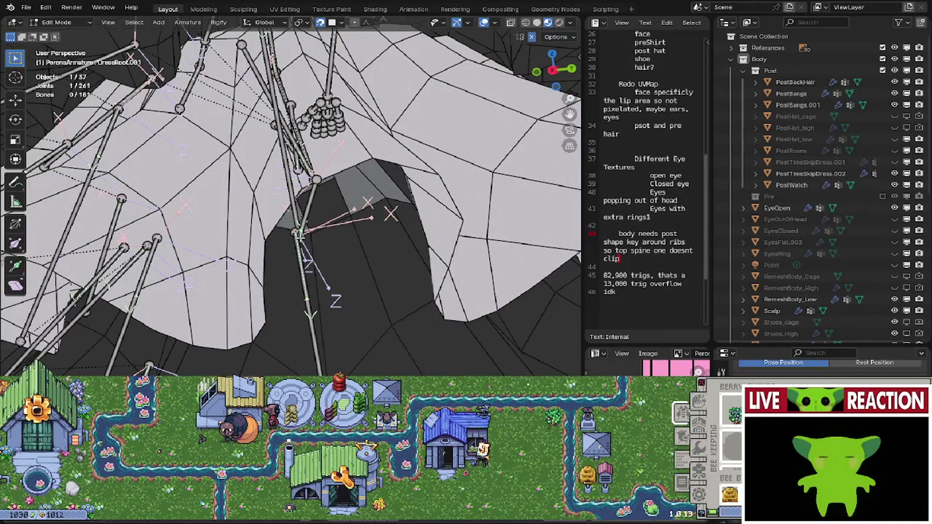
shift+click(292, 202)
right_click(292, 202)
mouse_move(292, 202)
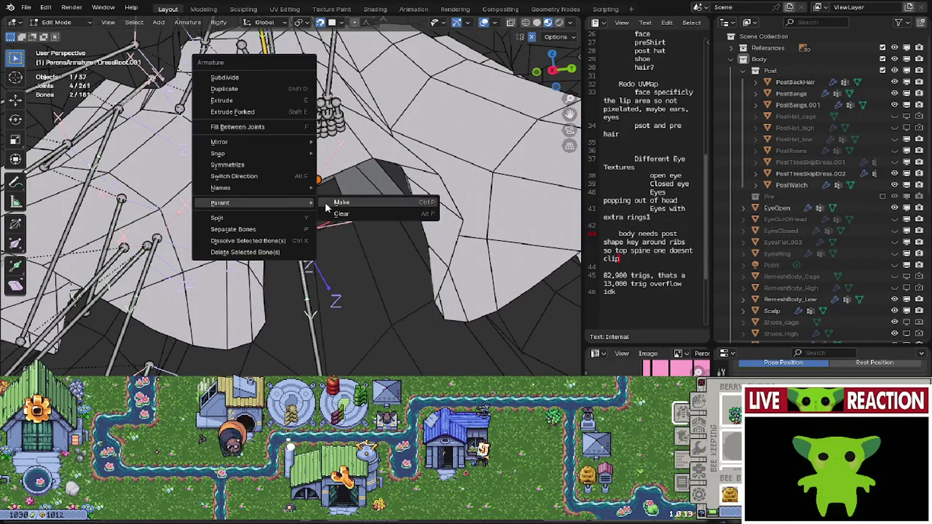
click(329, 212)
click(286, 200)
- Pull DressRoot.001's tail away from the shared joint under the upper white ruffle's arch
middle_drag(286, 199, 289, 236)
click(291, 234)
key(g)
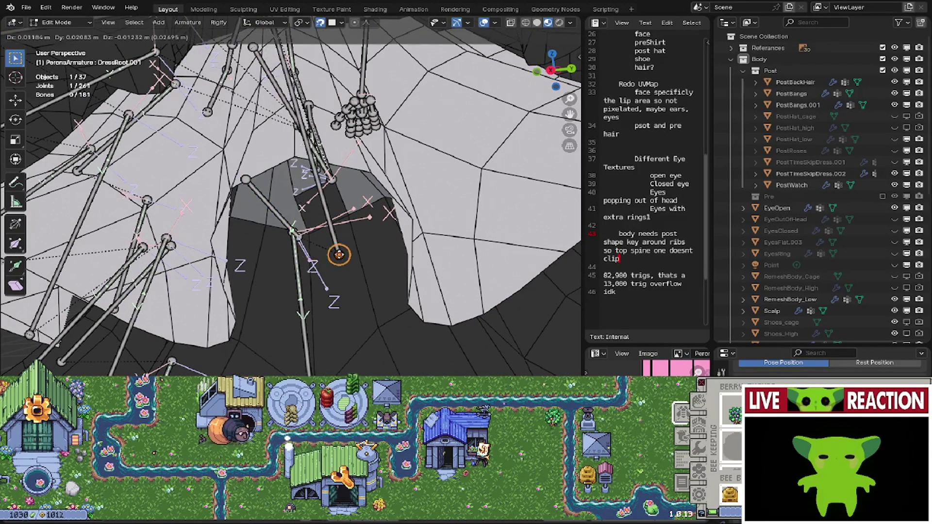
click(304, 244)
- Move DressRoot.023's joint up about 0.09 m to where the black tier overlaps the white ruffle
middle_drag(299, 236, 356, 309)
scroll(339, 291, down, 4)
middle_drag(326, 265, 300, 190)
key(g)
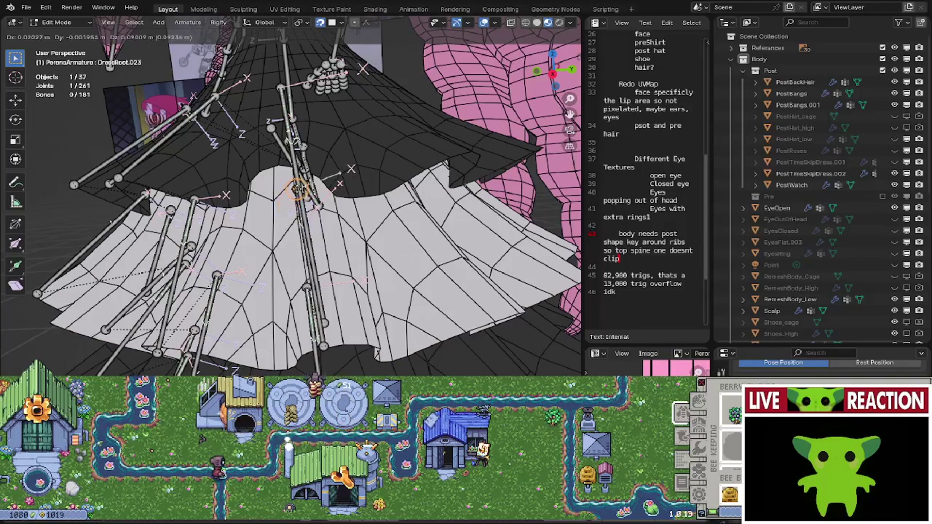
click(296, 189)
mouse_move(296, 228)
middle_down()
mouse_move(303, 238)
mouse_move(287, 250)
mouse_move(293, 243)
middle_up()
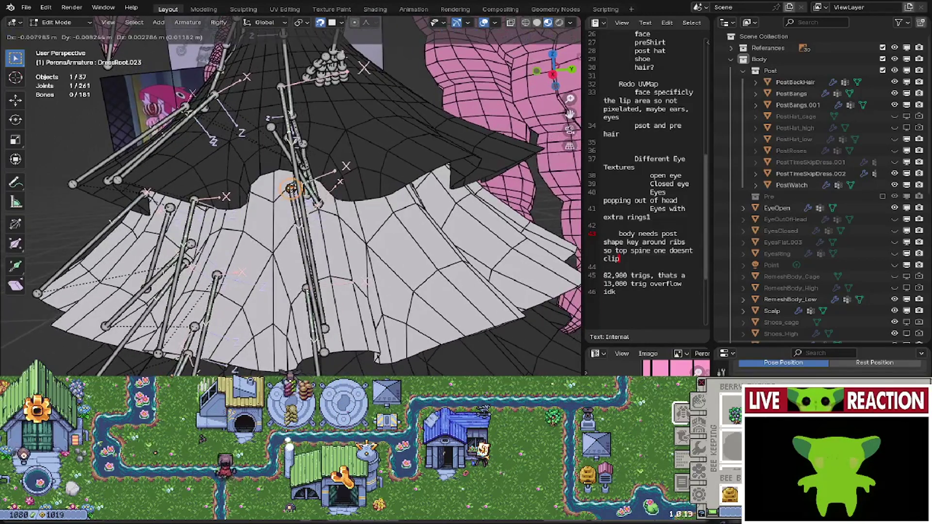
- Move DressRoot.001's tail along the global X axis and place it on the top black tier's lower edge
middle_drag(293, 242, 299, 204)
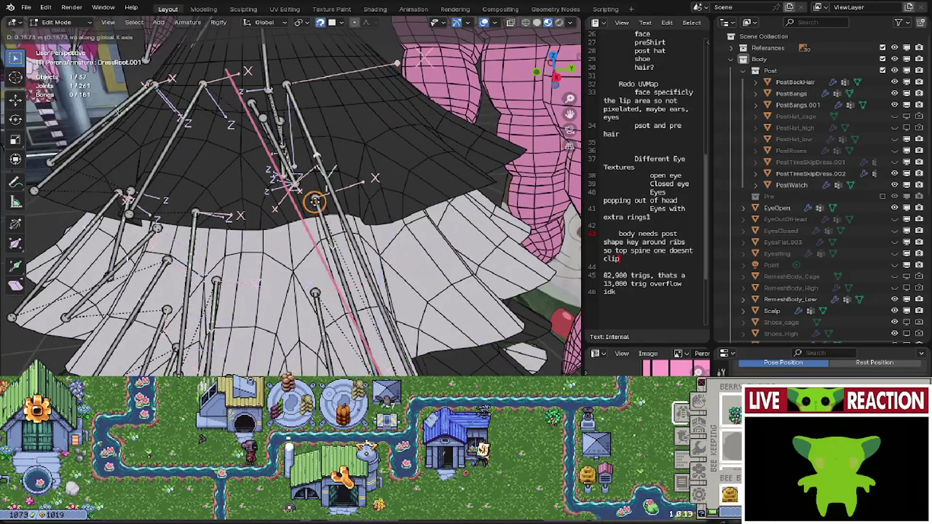
middle_drag(315, 201, 297, 258)
key(g)
scroll(313, 270, up, 3)
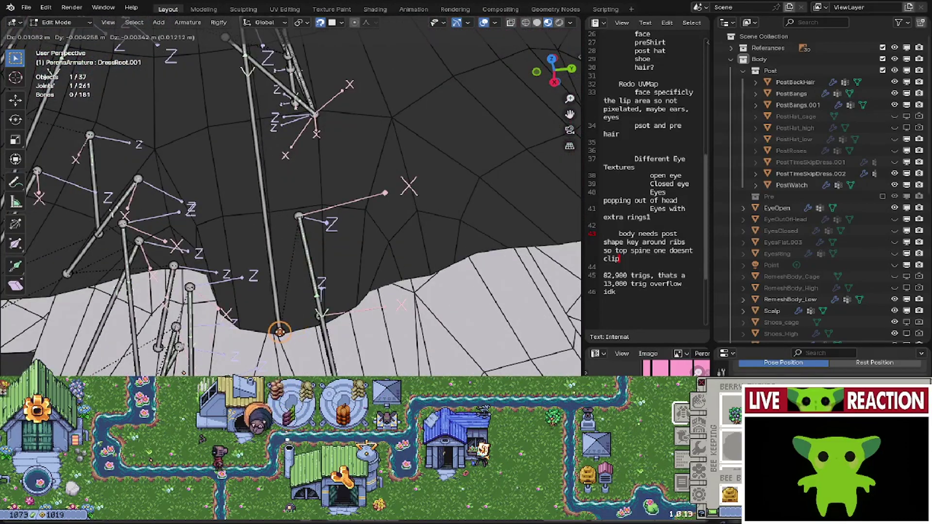
click(279, 334)
scroll(286, 296, down, 4)
middle_drag(308, 253, 275, 60)
- Reposition DressRoot.052's joint toward the bottom edge of the upper white ruffle
middle_drag(291, 276, 313, 210)
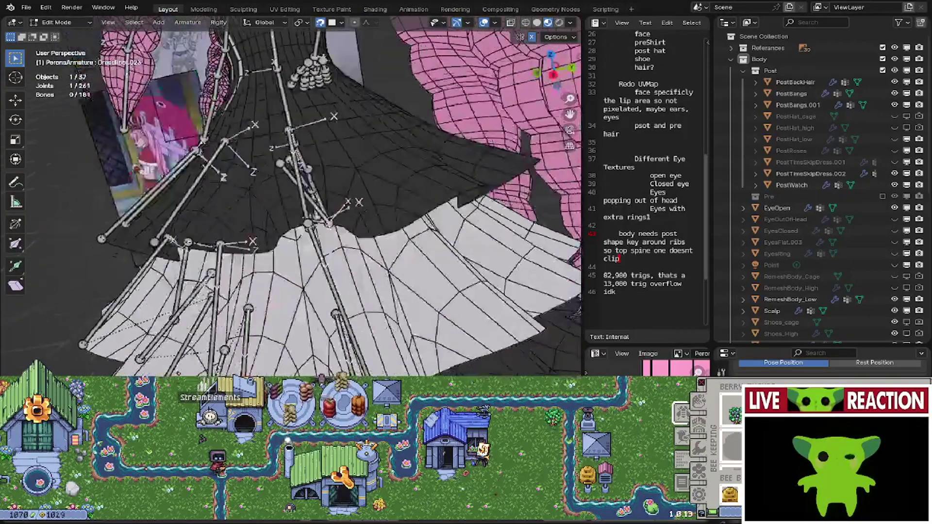
middle_drag(339, 228, 319, 203)
click(325, 257)
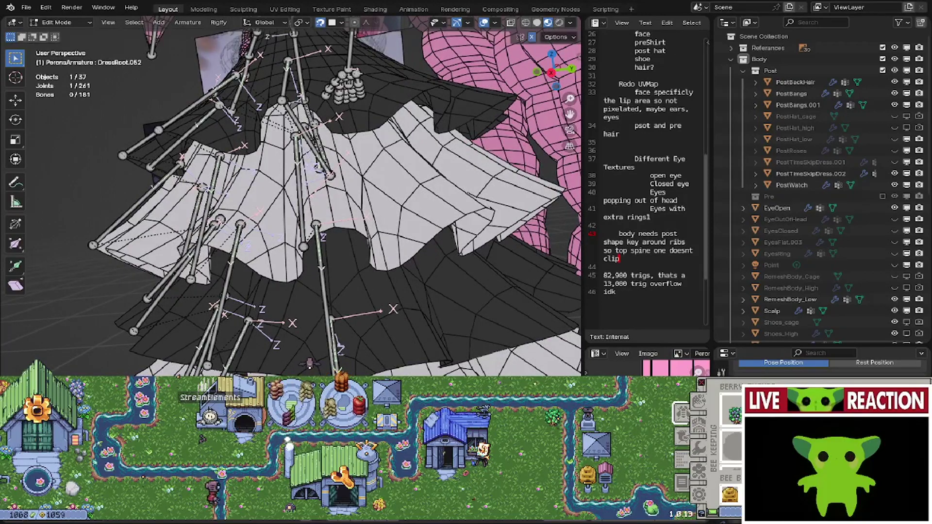
scroll(347, 285, up, 2)
key(g)
middle_drag(381, 322, 339, 270)
scroll(340, 310, down, 3)
- In Object Mode, parent PostTimeSkipDress.002 to the armature with automatic weights
key(Tab)
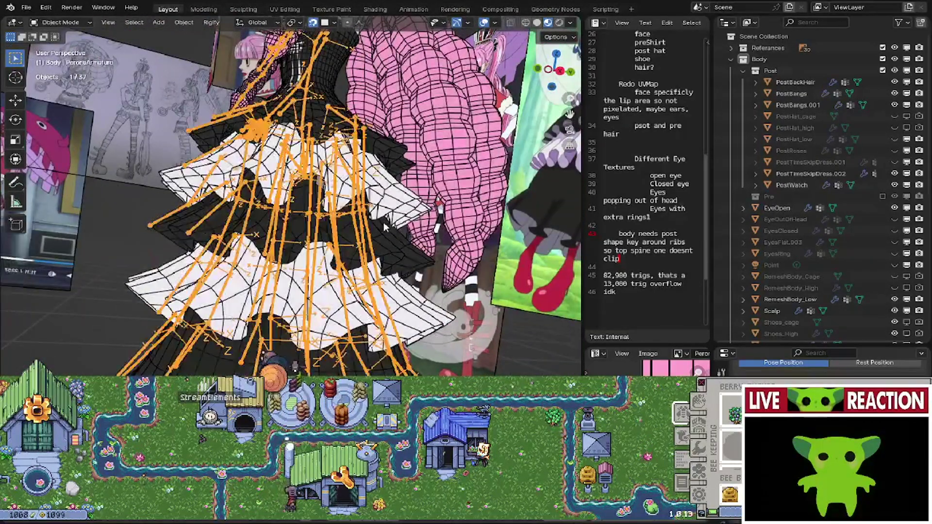
click(373, 291)
shift+click(347, 324)
right_click(346, 325)
mouse_move(347, 325)
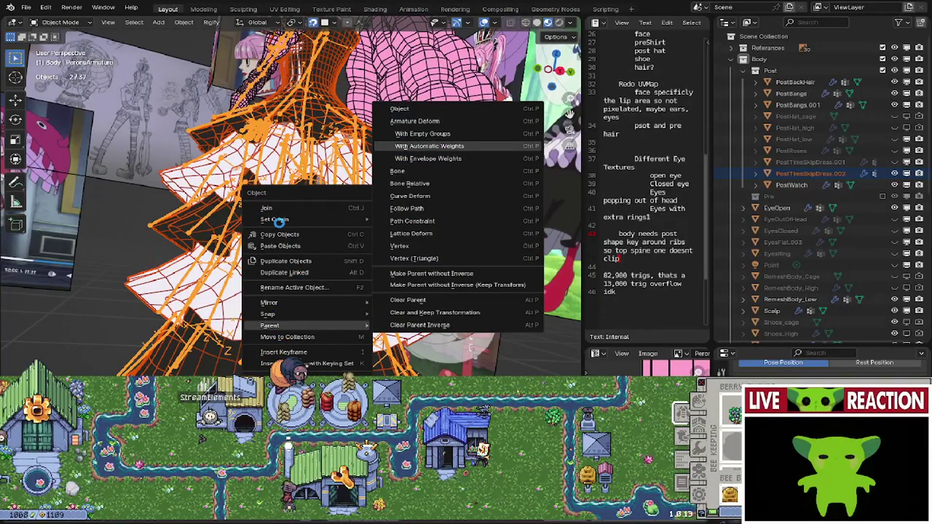
- Enter Pose Mode and rotate the top tier's side DressRoot bone outward in front view to test the dress deformation
shift+middle_drag(279, 223, 273, 305)
click(75, 22)
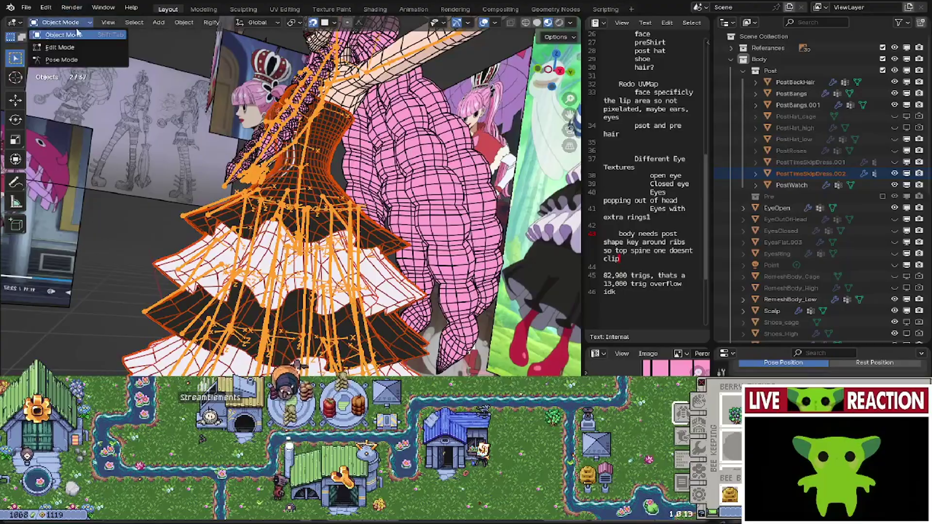
click(75, 60)
middle_drag(243, 195, 330, 116)
middle_drag(384, 271, 340, 290)
key(KP_1)
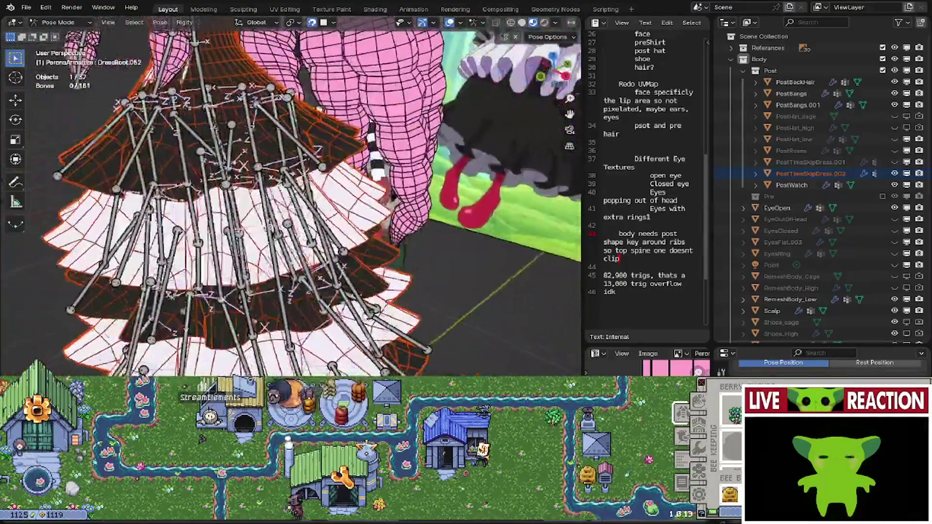
click(311, 135)
key(r)
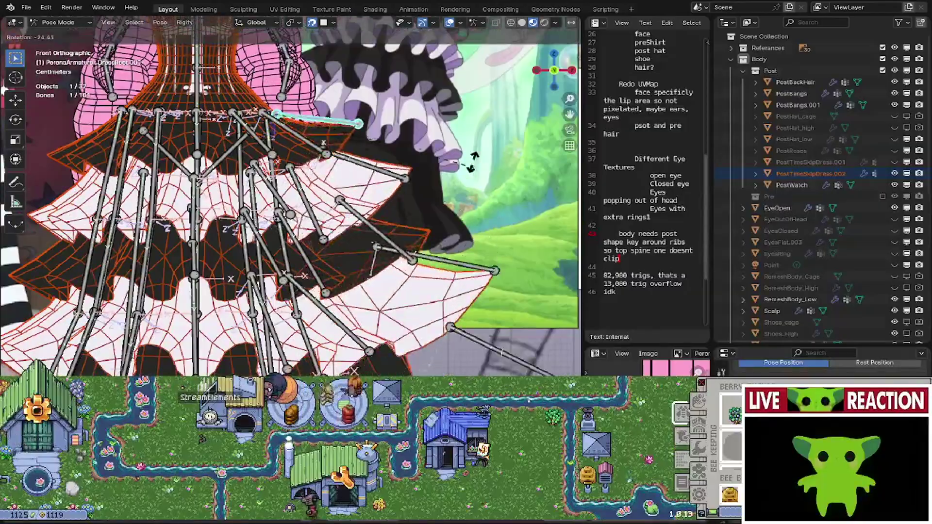
click(467, 116)
- Enter armature Edit Mode and examine how the skirt bones line up with the ruffle tiers
middle_drag(376, 193, 295, 269)
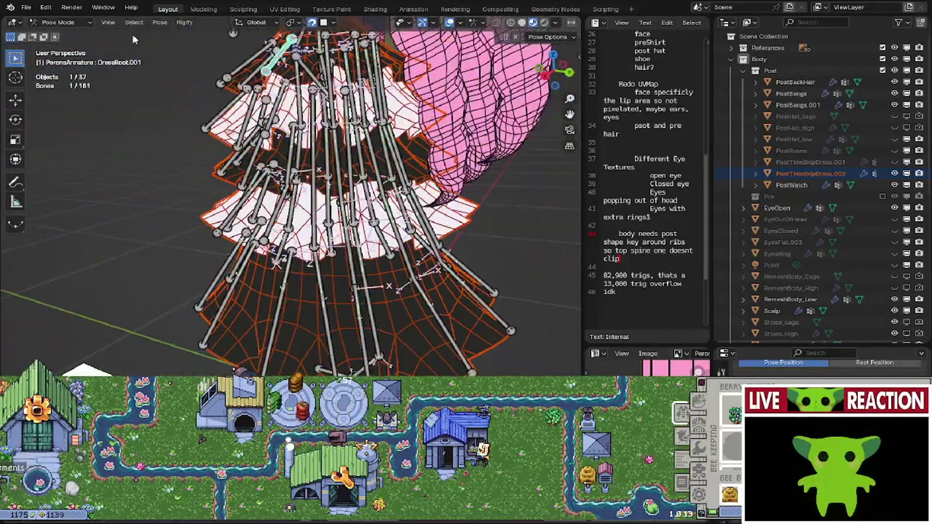
click(88, 22)
click(87, 49)
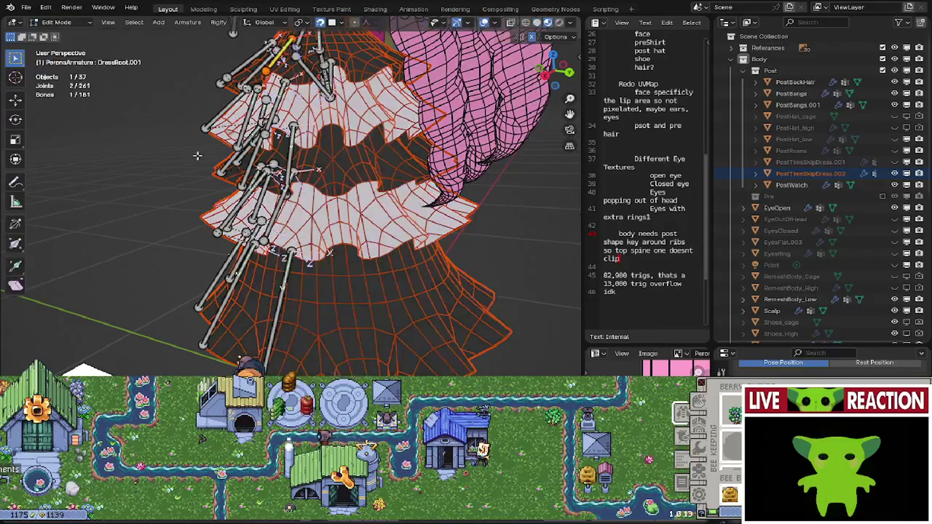
middle_drag(301, 233, 312, 245)
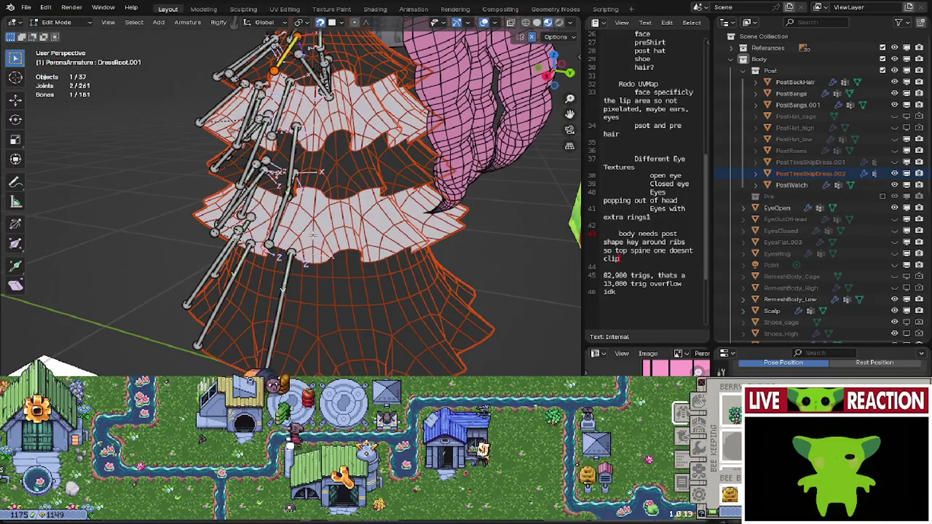
key(ctrl+l)
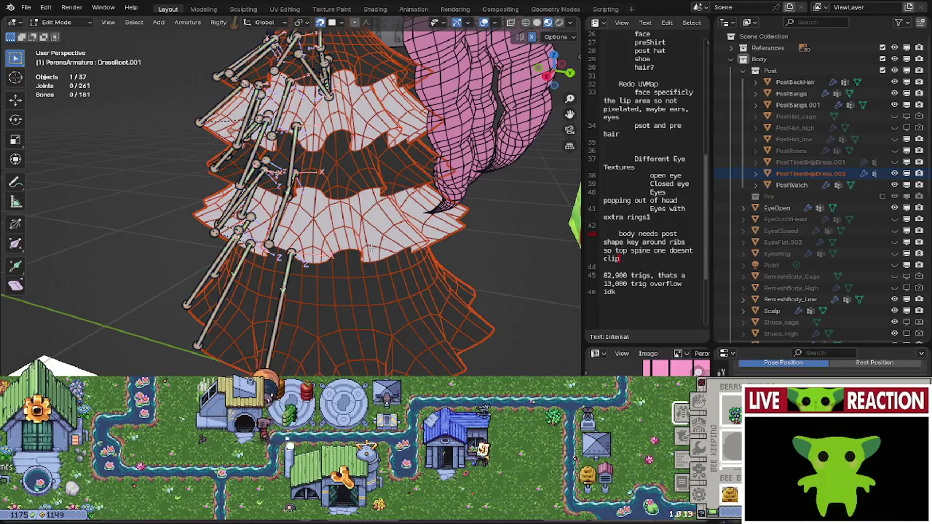
middle_drag(370, 248, 313, 316)
shift+click(320, 326)
shift+click(311, 315)
middle_drag(298, 233, 345, 315)
key(h)
scroll(352, 263, down, 4)
- Return to Object Mode and hide the PostBackHair mesh to expose the back of the dress
key(Tab)
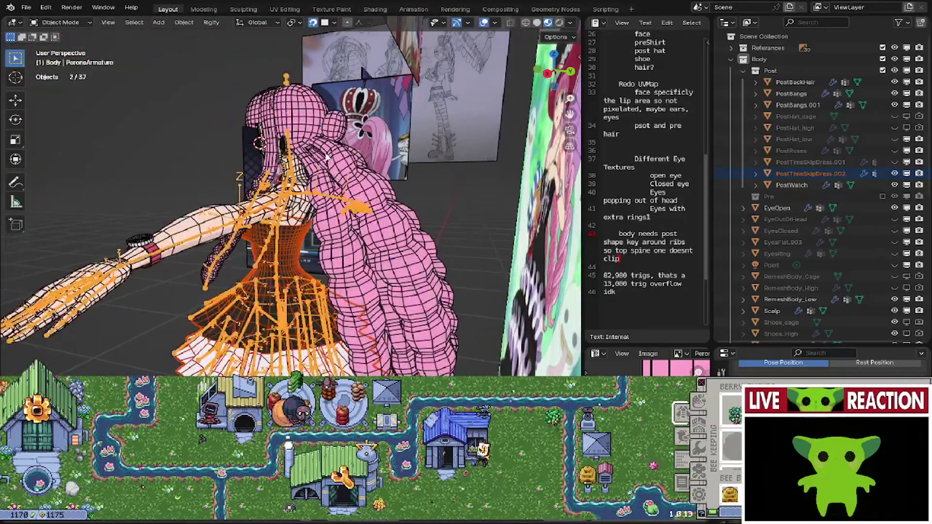
click(377, 216)
key(h)
middle_drag(377, 216, 369, 272)
shift+middle_drag(369, 272, 360, 207)
scroll(361, 207, up, 2)
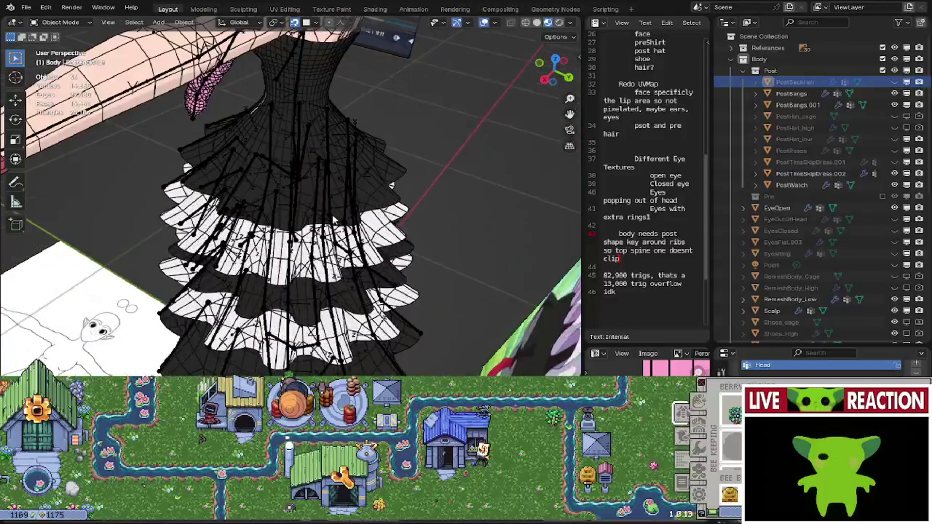
- Select the armature and enter Edit Mode to show the back skirt bones
click(299, 225)
key(Tab)
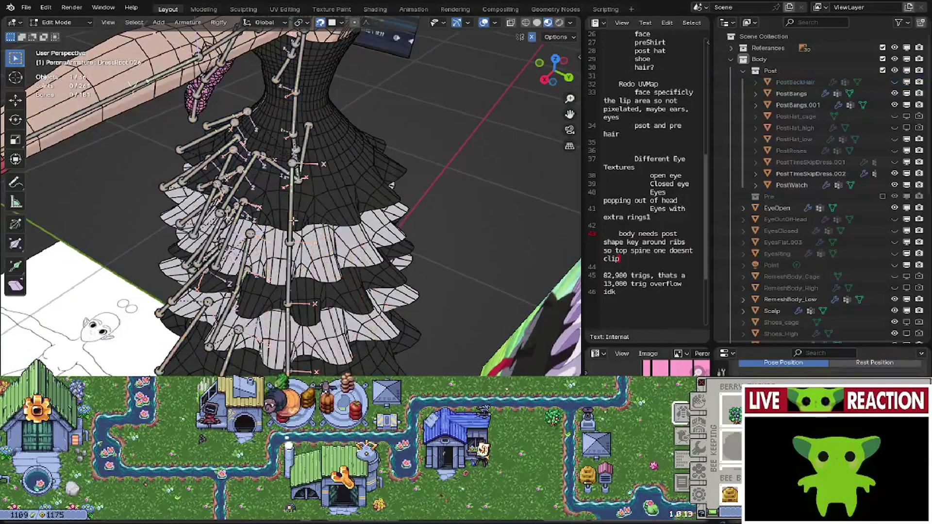
click(67, 25)
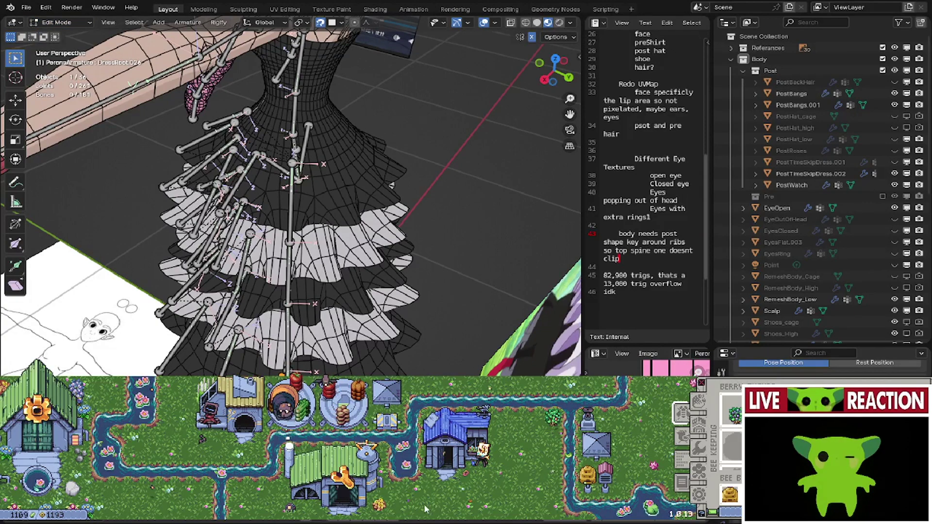
scroll(408, 481, down, 3)
scroll(395, 462, down, 1)
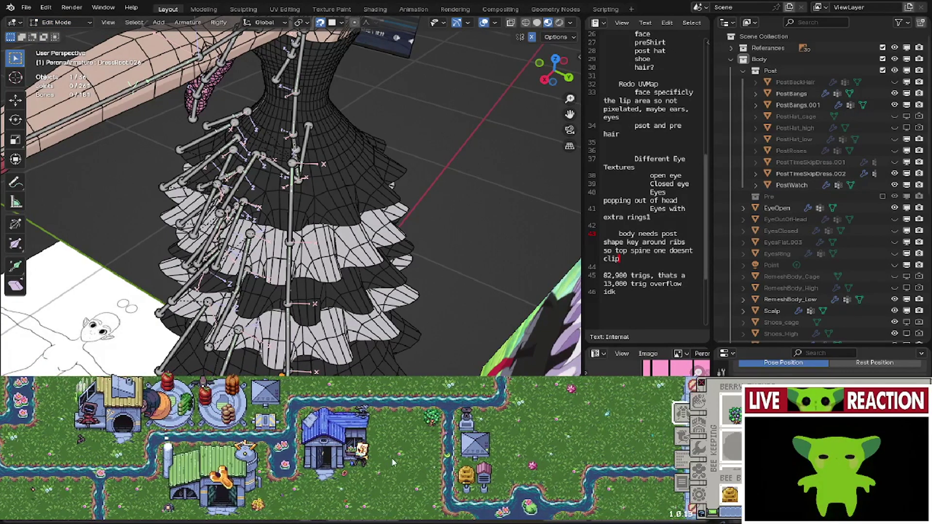
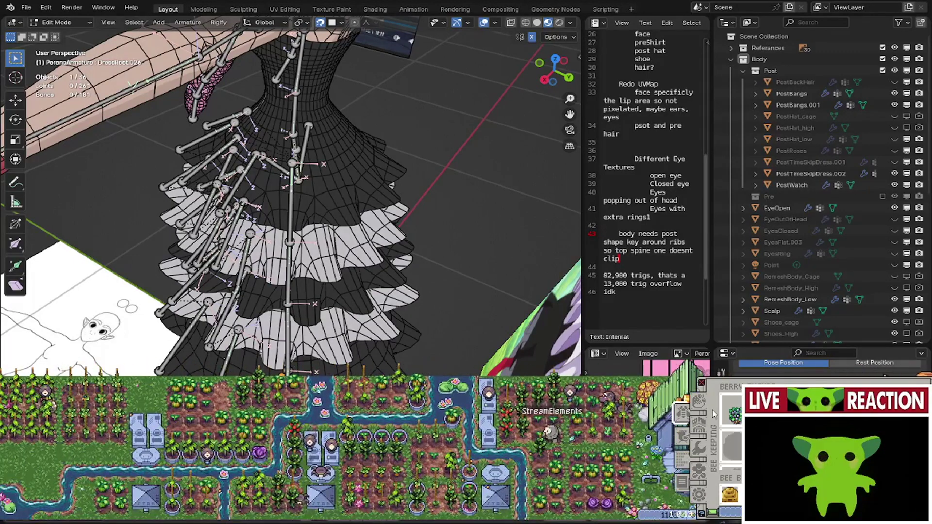
click(704, 408)
mouse_move(704, 408)
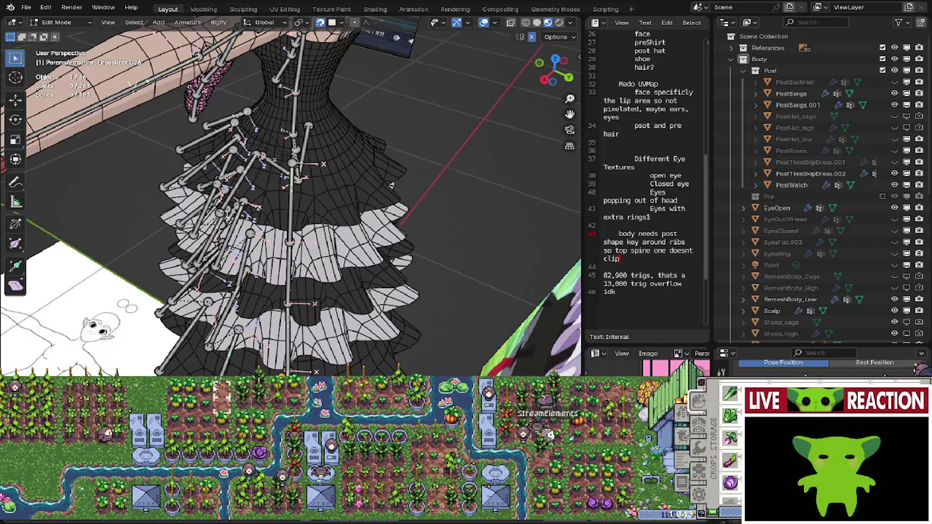
scroll(226, 432, up, 4)
scroll(184, 444, down, 1)
key(d)
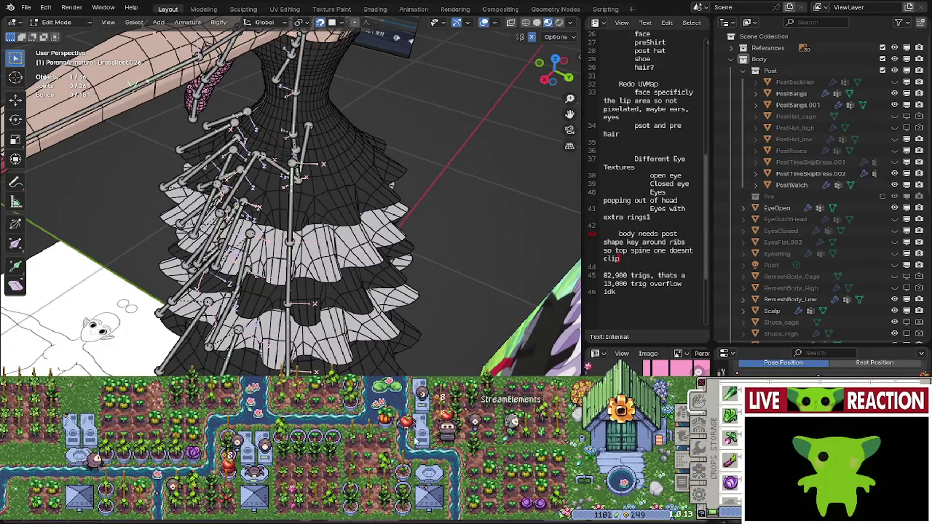
key(d)
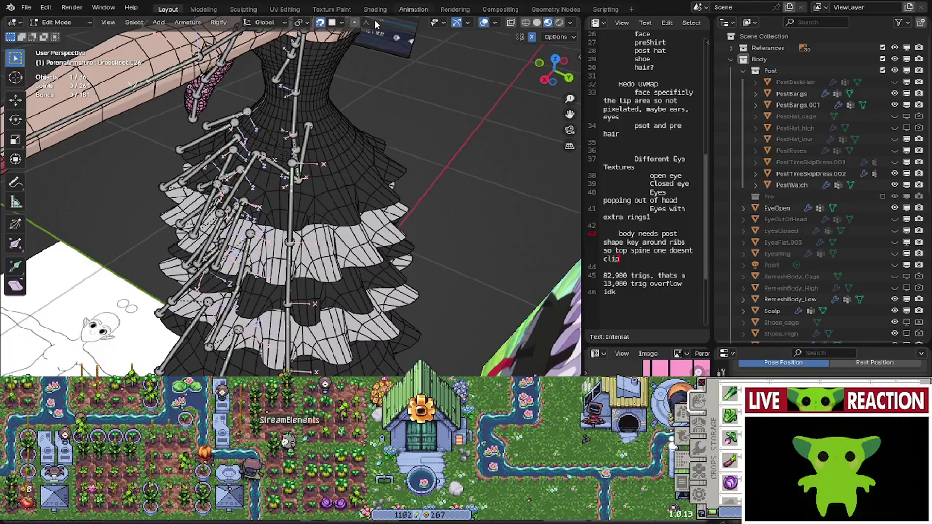
- Exclude the References collection from the view layer
middle_drag(539, 311, 476, 248)
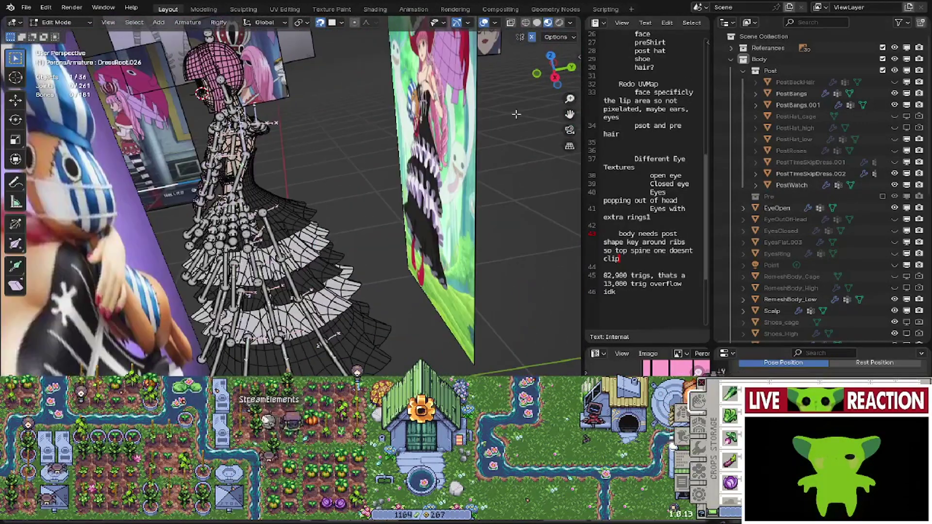
click(883, 47)
middle_drag(466, 282, 415, 319)
- Disconnect DressRoot.008 from its neighbouring bone in the back skirt chain
scroll(311, 291, up, 3)
middle_drag(219, 306, 185, 332)
scroll(185, 332, up, 5)
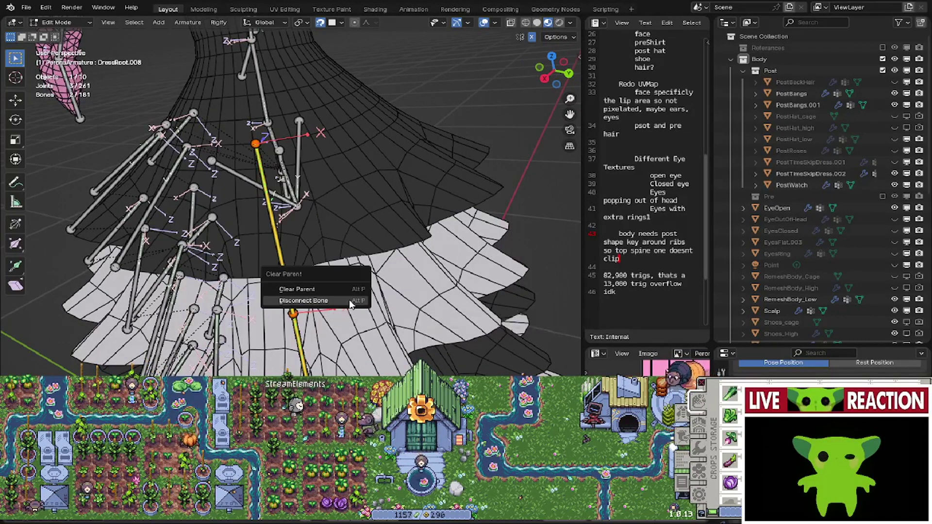
click(349, 300)
middle_drag(349, 303, 369, 305)
scroll(372, 305, up, 4)
scroll(372, 305, up, 3)
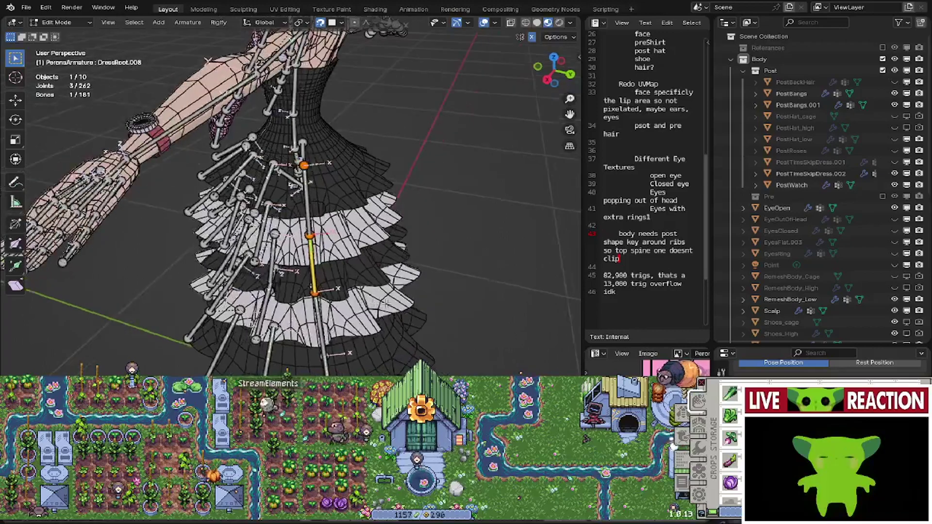
- Move the separated joints around DressRoot.008 so the upper and lower bones line up with their own ruffle tiers
click(337, 273)
scroll(337, 273, up, 2)
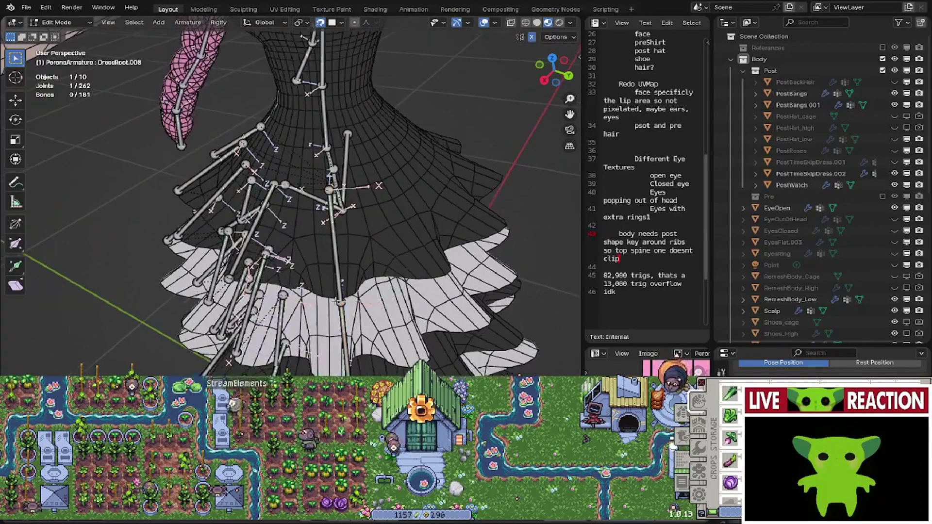
key(g)
click(360, 319)
middle_drag(359, 318, 352, 291)
scroll(344, 285, down, 3)
shift+middle_drag(345, 350, 340, 274)
scroll(333, 346, up, 2)
scroll(328, 295, up, 1)
click(340, 269)
key(g)
click(328, 219)
- Disconnect the selected DressRoot.025 and its neighbouring bone in the lower part of the same chain
scroll(328, 220, down, 1)
shift+middle_drag(325, 206, 330, 239)
right_click(330, 242)
mouse_move(330, 244)
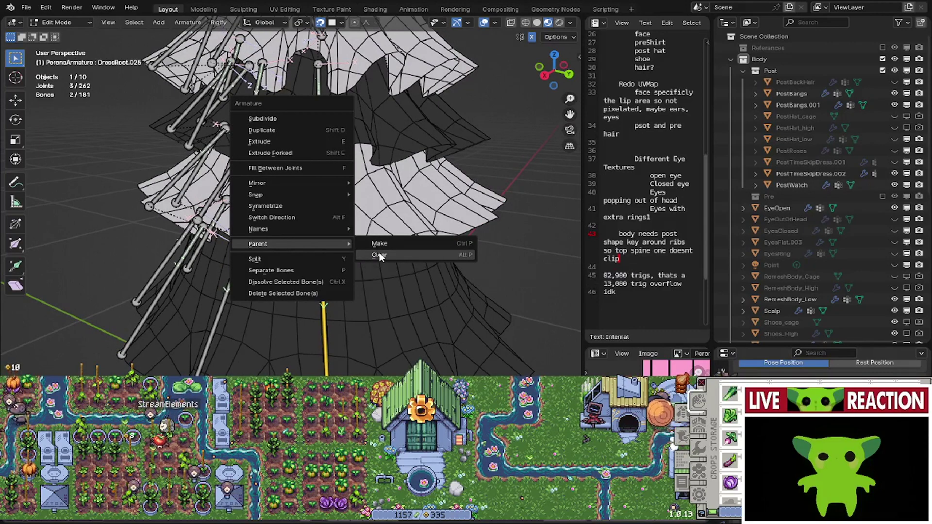
click(378, 255)
click(344, 253)
middle_drag(331, 257, 316, 315)
scroll(306, 265, up, 1)
- Raise the head joint of DressRoot.025 to the dark tier between the two white ruffles
click(340, 246)
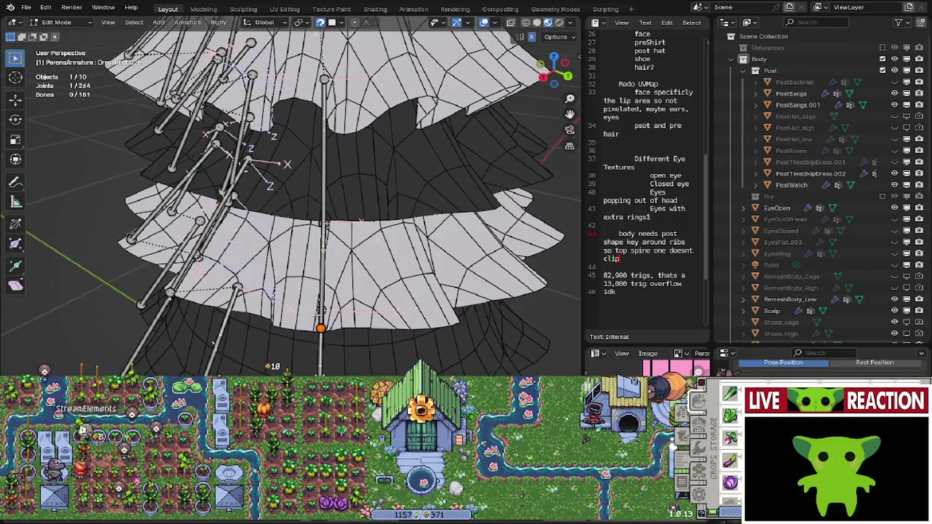
middle_drag(319, 271, 351, 250)
key(g)
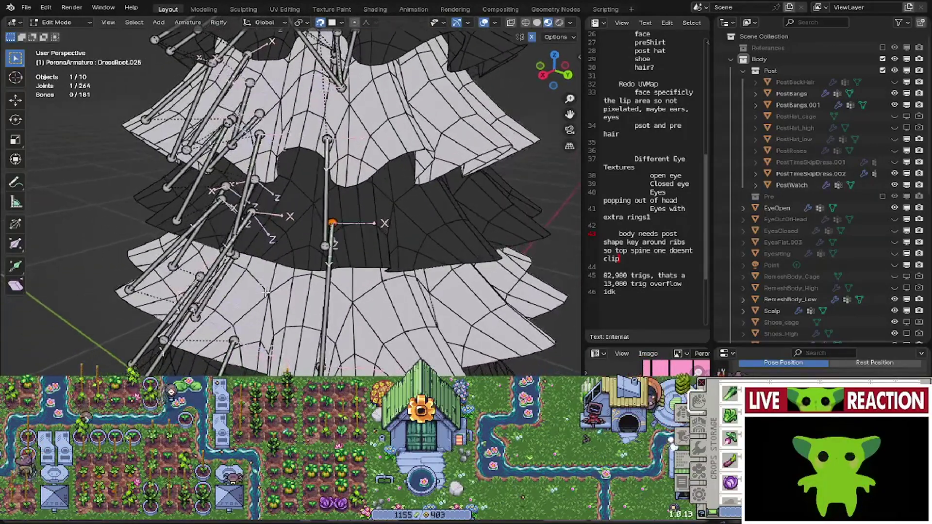
middle_drag(351, 251, 339, 219)
click(325, 223)
scroll(354, 303, up, 2)
key(g)
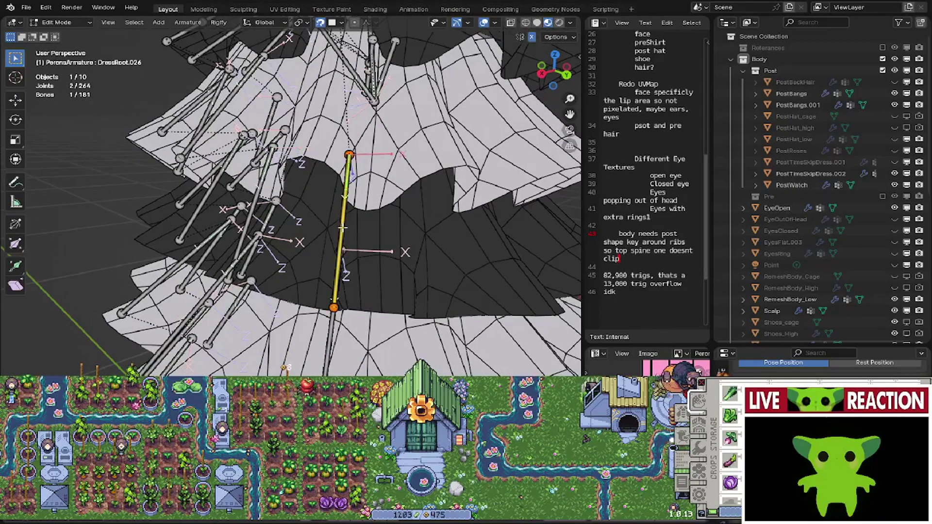
- Subdivide DressRoot.026 into two bones and disconnect the halves from each other
right_click(342, 226)
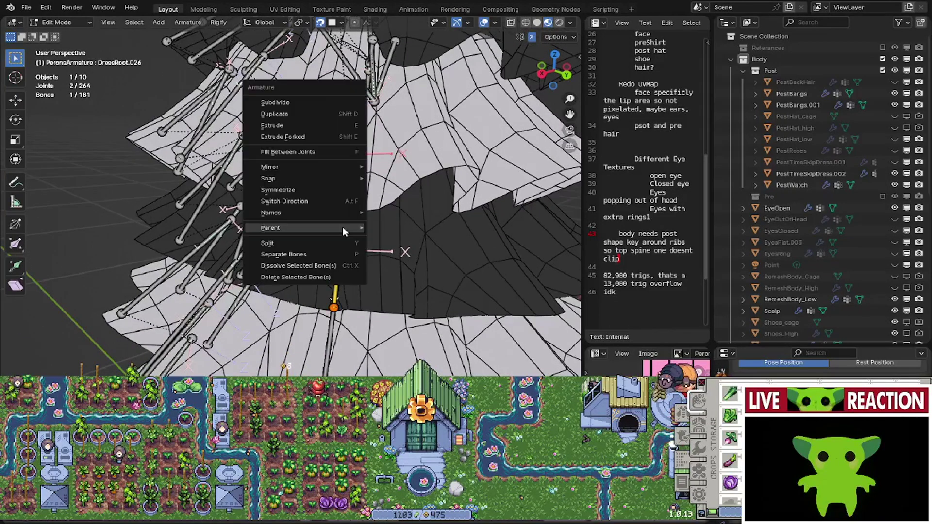
click(291, 104)
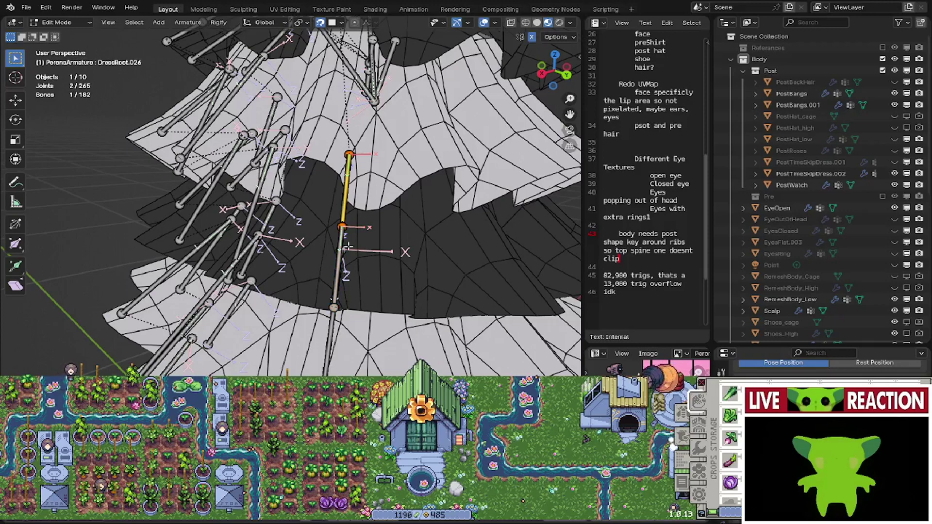
right_click(350, 196)
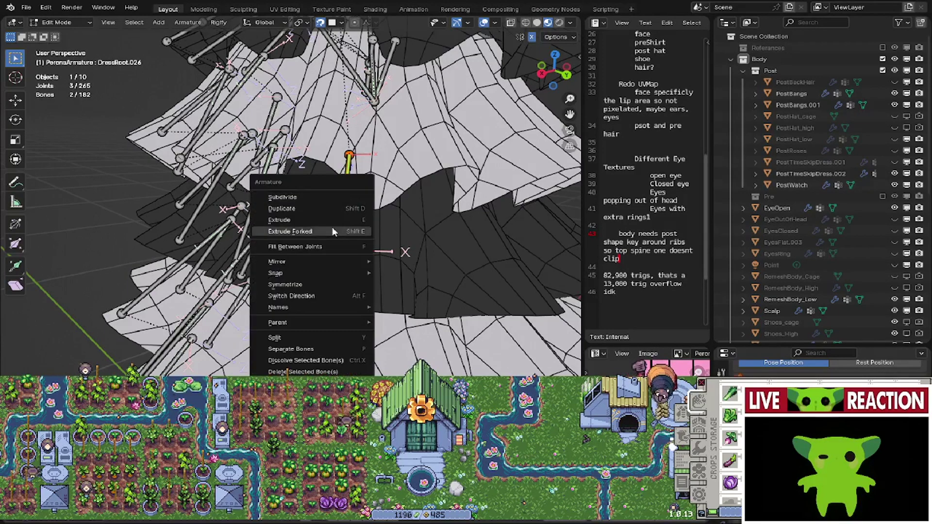
mouse_move(298, 324)
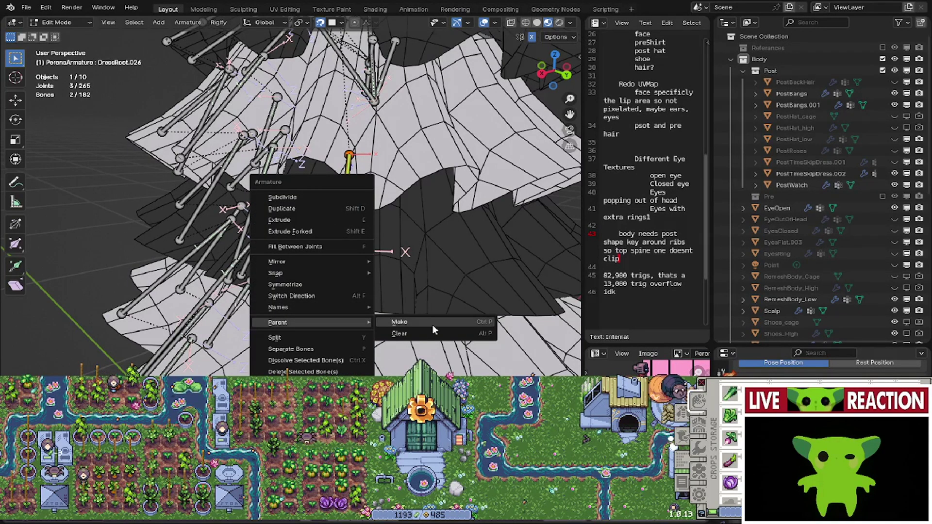
click(429, 323)
click(431, 335)
middle_drag(286, 249, 350, 119)
- Move the upper half of the split bone aside and raise the head of DressRoot.053 to the top of the dark tier
click(349, 192)
key(g)
click(390, 158)
key(g)
click(339, 165)
middle_drag(342, 226, 329, 260)
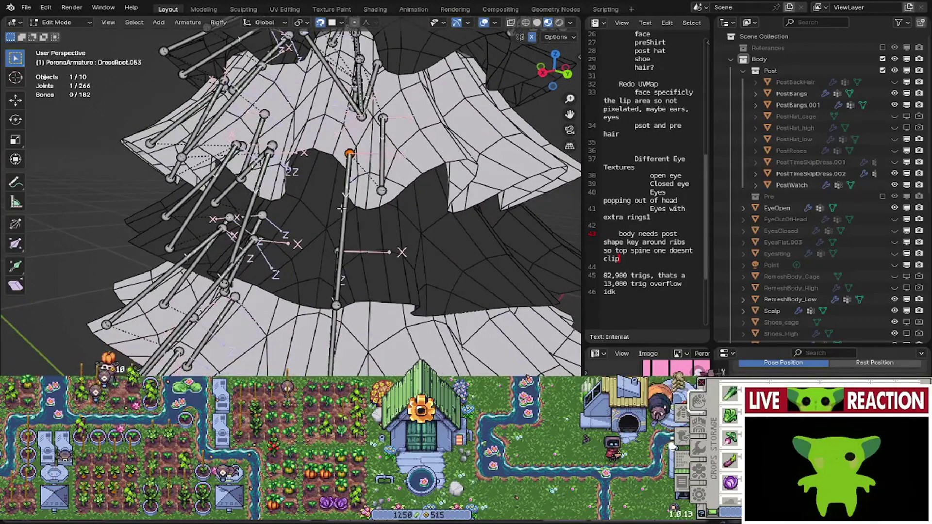
- Reposition the joints of DressRoot.026 so the bone spans the upper white ruffle
middle_drag(344, 173, 276, 237)
key(g)
click(340, 164)
middle_drag(305, 317, 304, 252)
key(g)
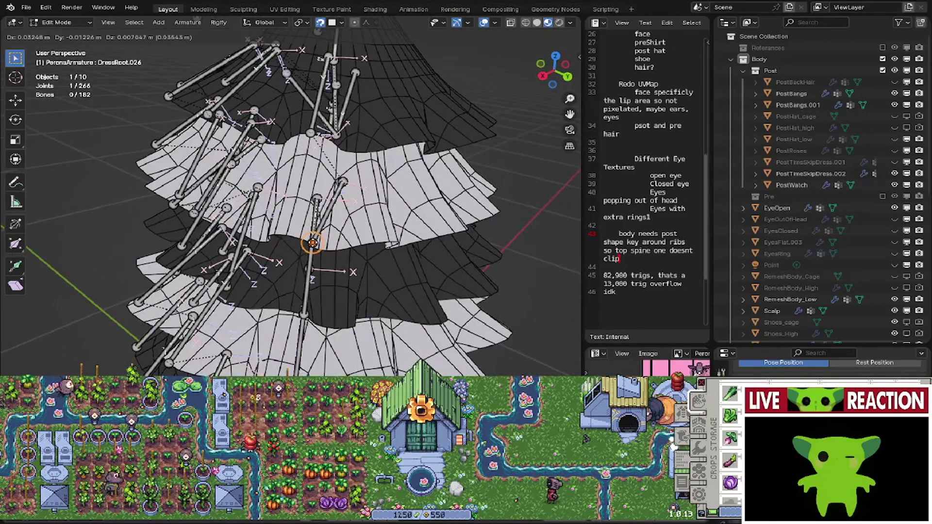
click(313, 243)
key(g)
click(321, 136)
shift+middle_drag(321, 137, 315, 208)
scroll(318, 212, up, 1)
middle_drag(327, 268, 298, 251)
scroll(299, 251, up, 2)
shift+middle_drag(324, 189, 302, 267)
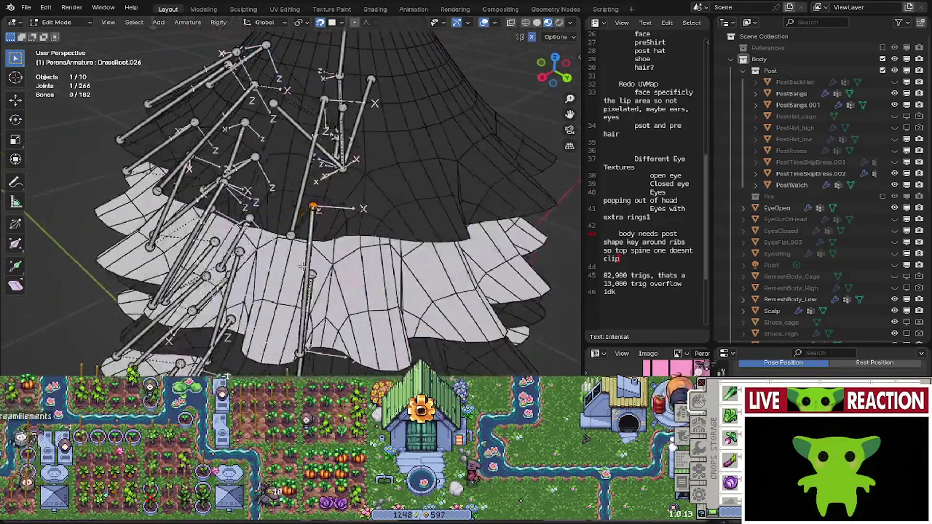
scroll(292, 245, down, 4)
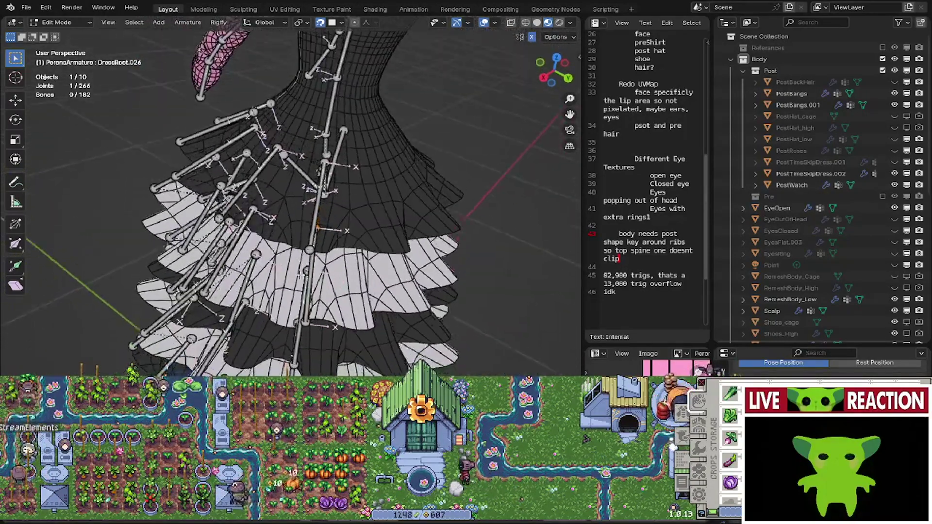
middle_drag(293, 288, 439, 209)
key(g)
key(Escape)
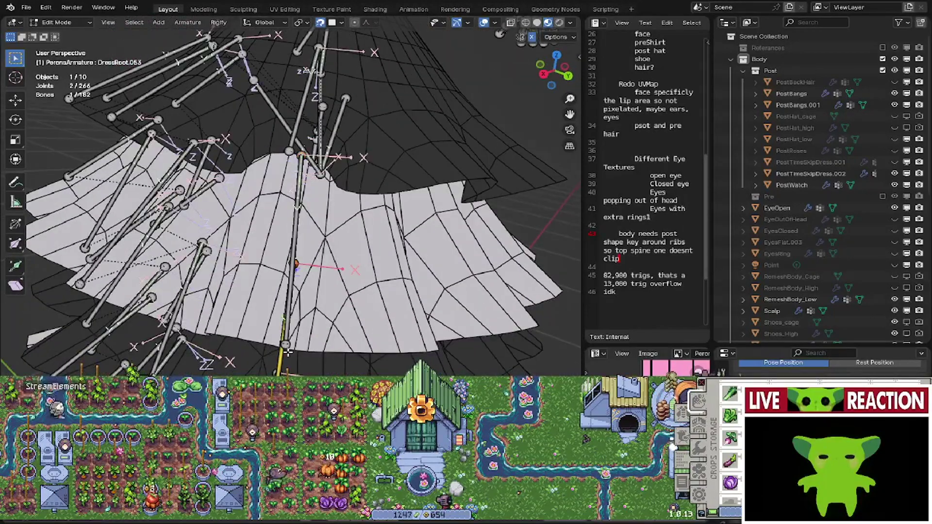
middle_drag(267, 307, 266, 323)
key(g)
key(Escape)
- Adjust the joints of DressRoot.053 and DressRoot.025 to line up with the dark tier and the white ruffle below it
middle_drag(321, 234, 323, 229)
middle_drag(305, 271, 302, 201)
click(305, 216)
drag(306, 206, 298, 205)
click(299, 370)
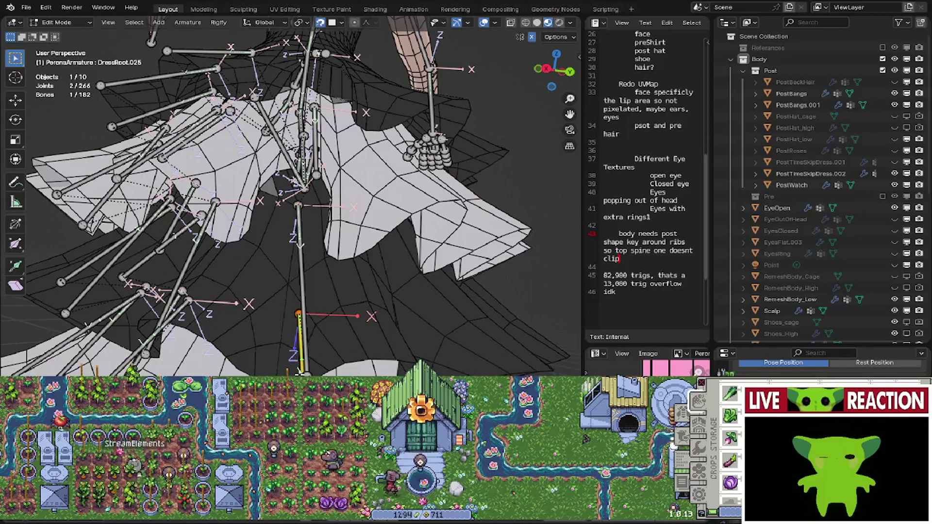
middle_drag(302, 370, 253, 206)
key(g)
click(320, 394)
key(g)
click(306, 394)
- Place the free joint of DressRoot.025 at the lower edge of the lower white ruffle
scroll(253, 206, up, 2)
key(g)
right_click(313, 168)
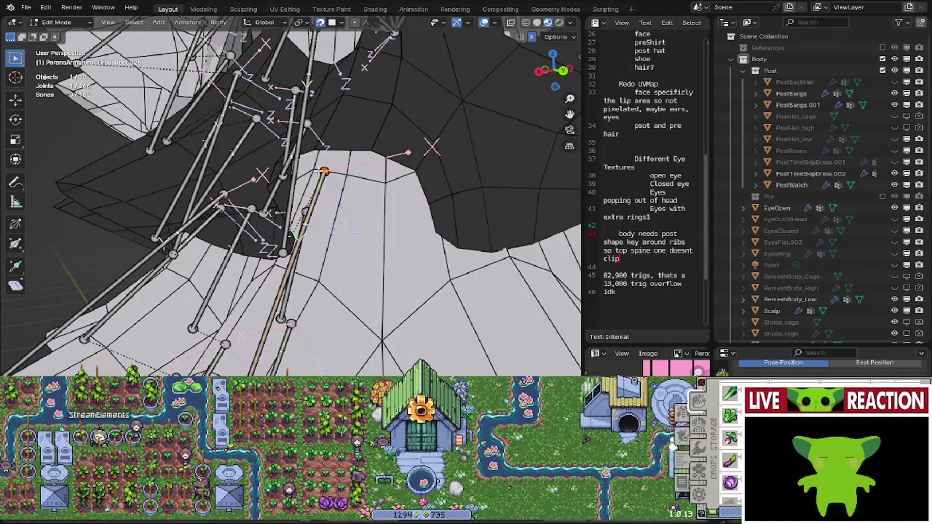
middle_drag(320, 171, 360, 318)
key(g)
click(338, 356)
scroll(339, 356, down, 2)
scroll(339, 356, down, 3)
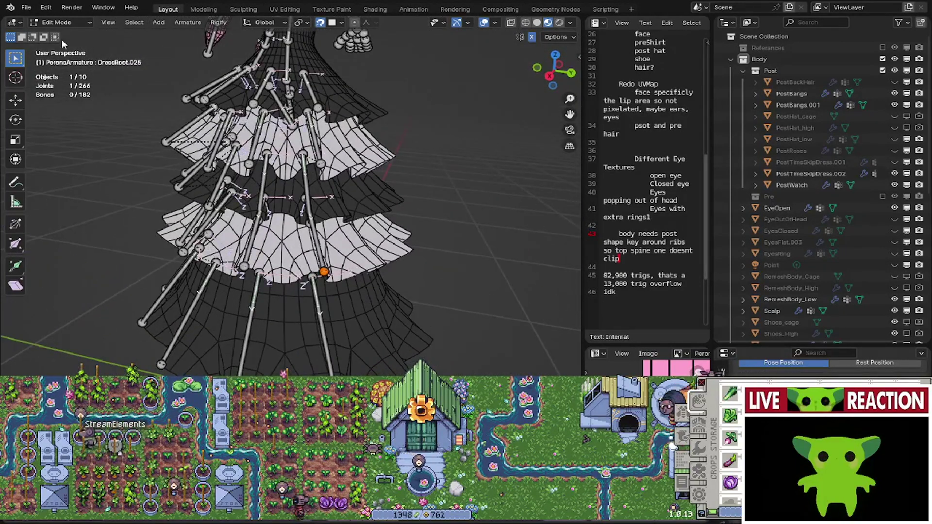
- Enter Pose Mode and test-rotate DressRoot.025, examining the skirt bones around the lower white ruffle
click(48, 25)
click(75, 63)
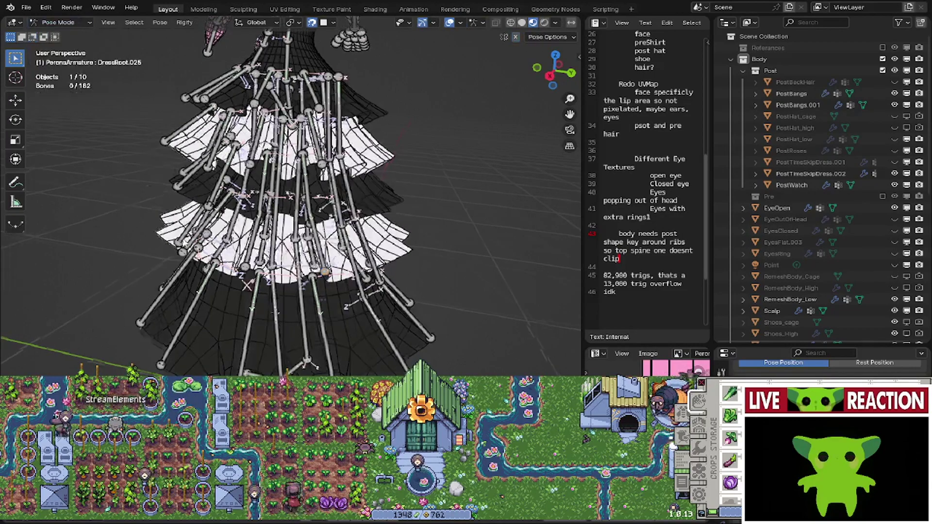
middle_drag(196, 310, 239, 316)
key(t)
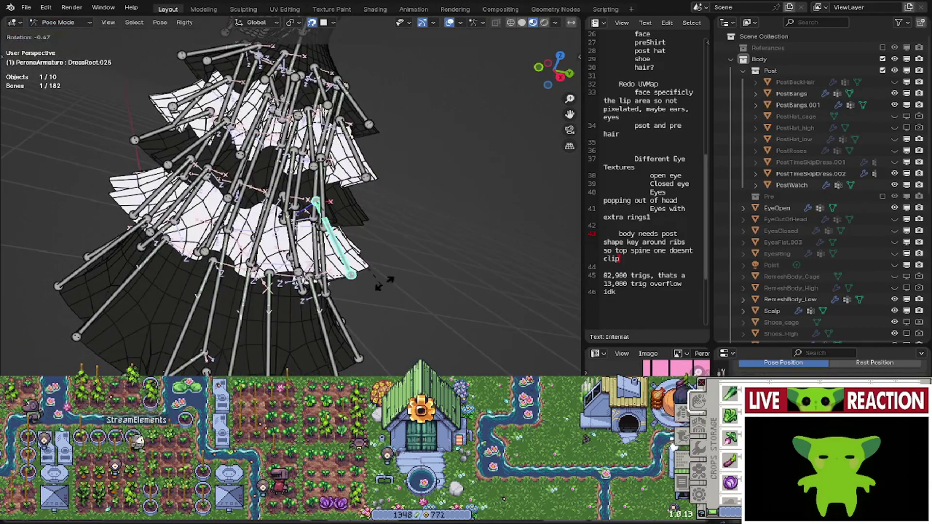
middle_drag(389, 238, 301, 292)
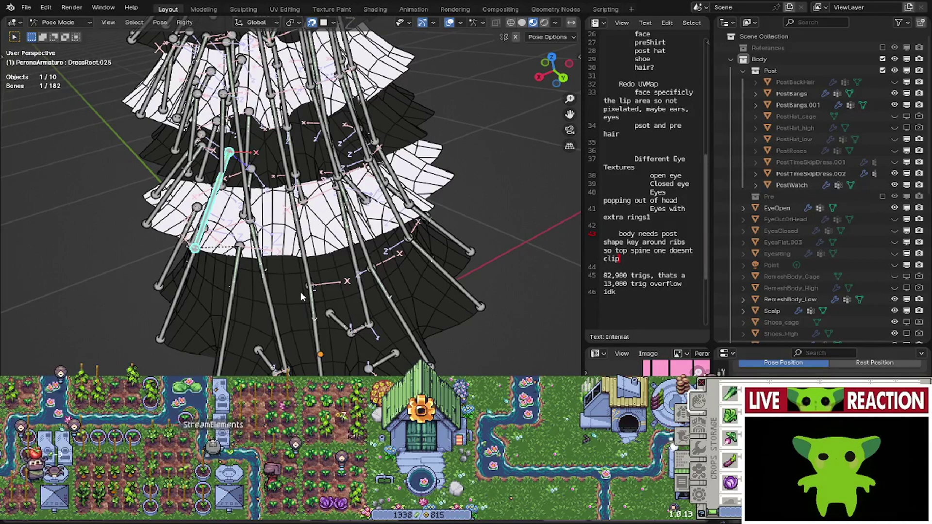
middle_drag(295, 283, 270, 349)
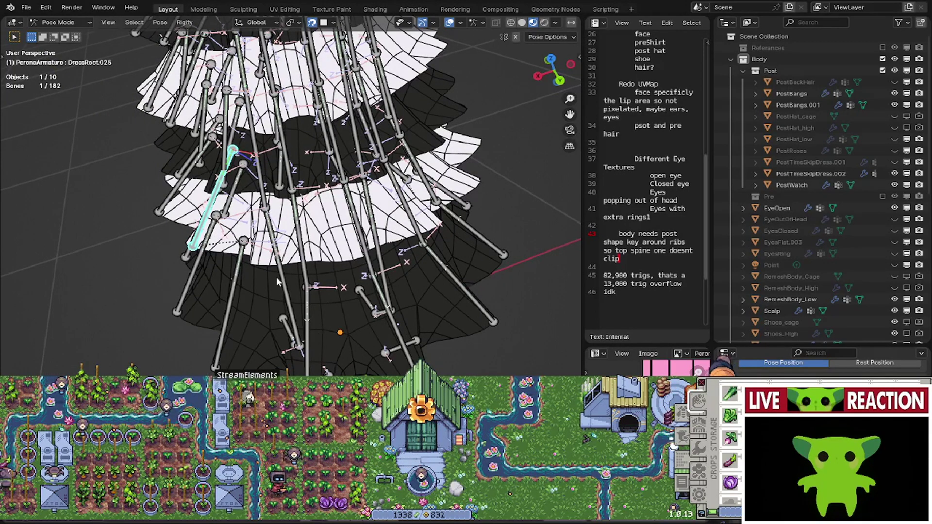
middle_drag(276, 282, 243, 253)
- Return to armature Edit Mode, reveal the hidden bones, and hide them again to isolate one half of the skirt rig
click(58, 23)
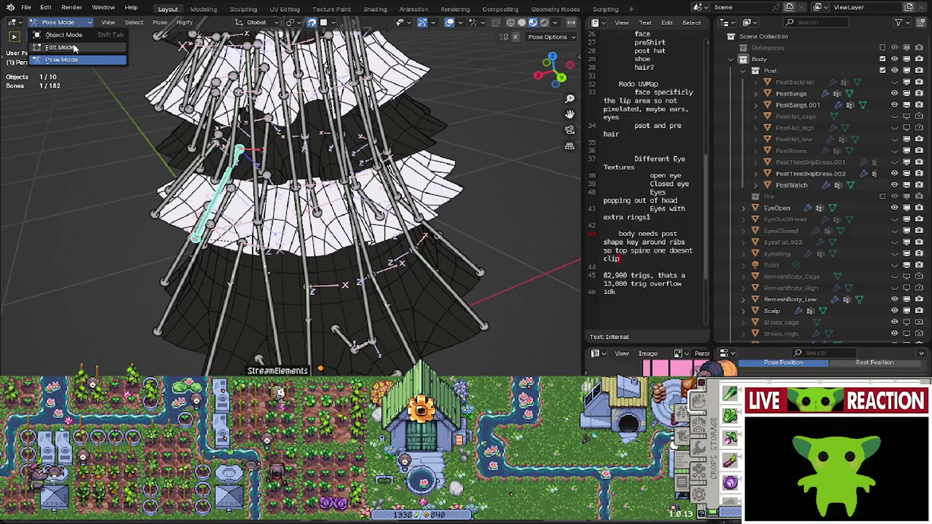
click(73, 47)
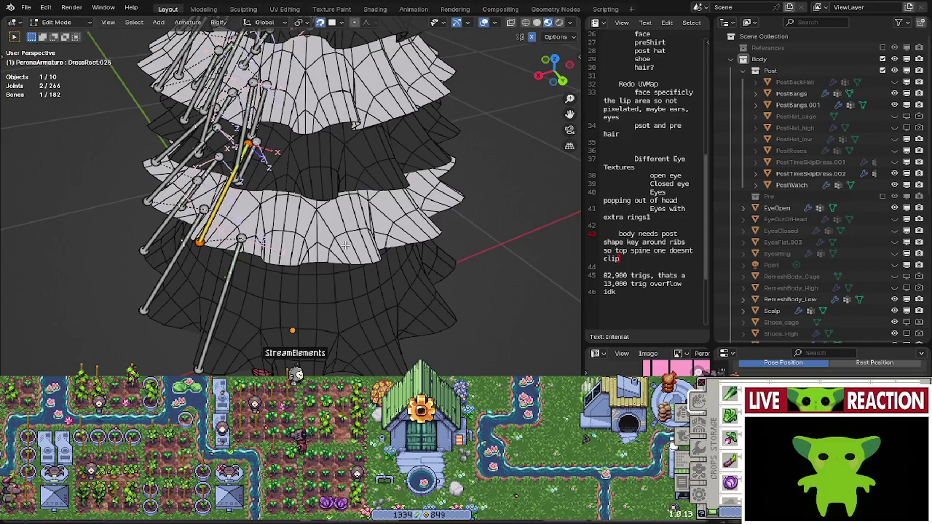
key(alt+h)
scroll(323, 305, up, 2)
middle_drag(324, 304, 301, 318)
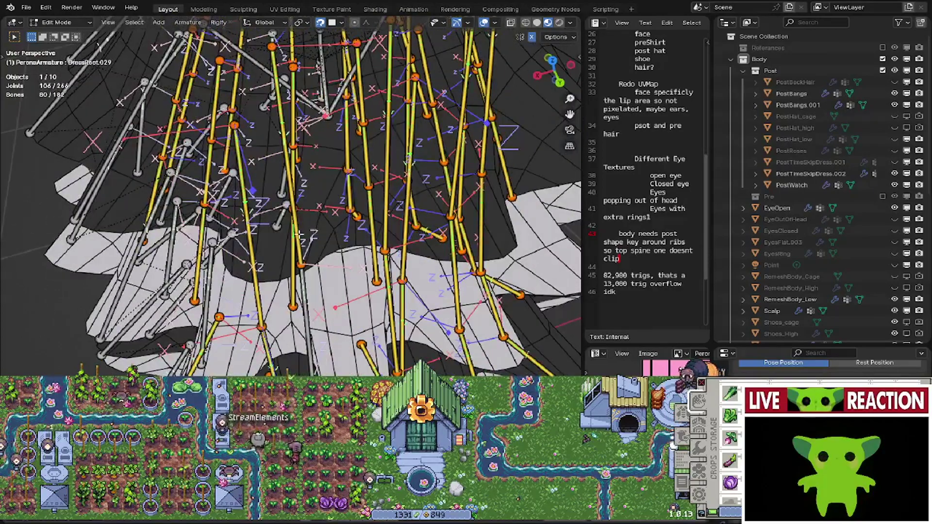
middle_drag(298, 234, 295, 314)
key(h)
scroll(305, 246, down, 2)
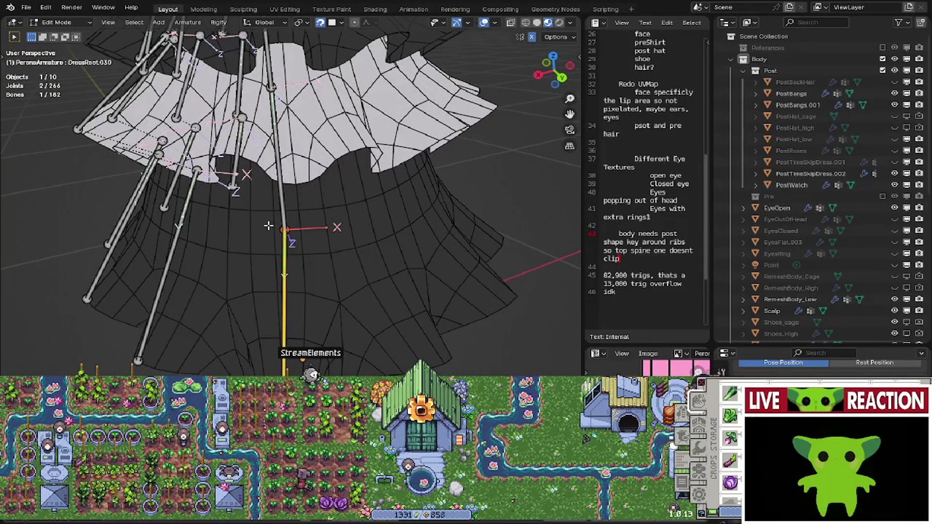
- Disconnect DressRoot.028 and DressRoot.030 at their shared joint below the lower white ruffle
right_click(330, 214)
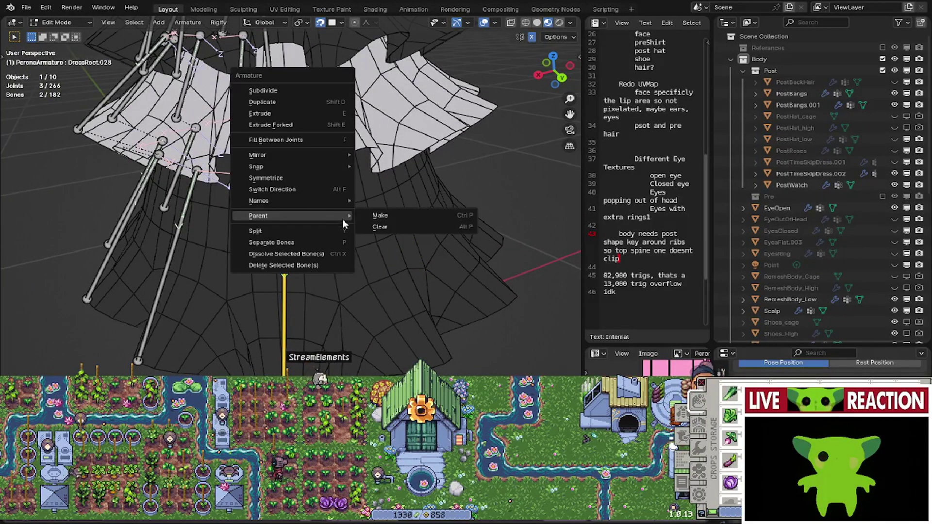
click(371, 225)
click(369, 225)
shift+middle_drag(287, 247, 350, 263)
scroll(350, 263, up, 2)
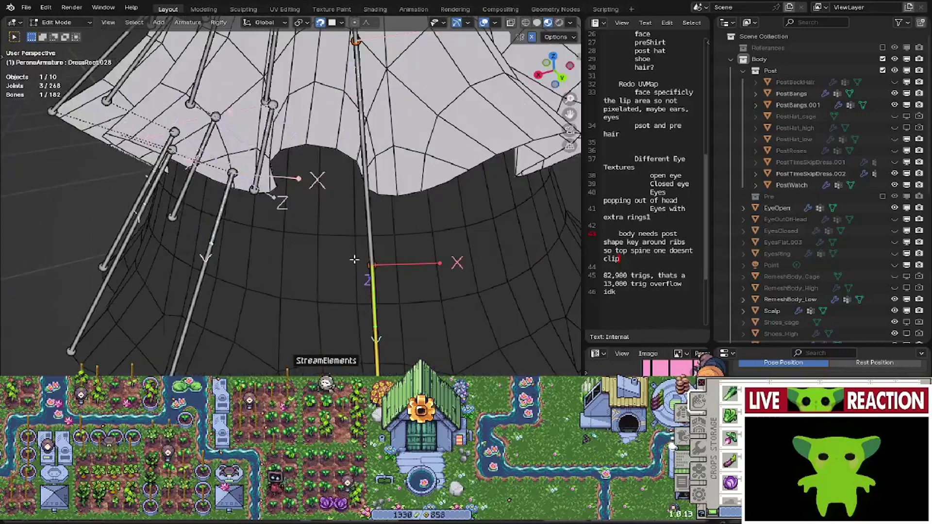
- Raise the upper bone's tail to the white ruffle's lower edge and the lower bone's head to the top of the bottom tier
key(g)
click(359, 156)
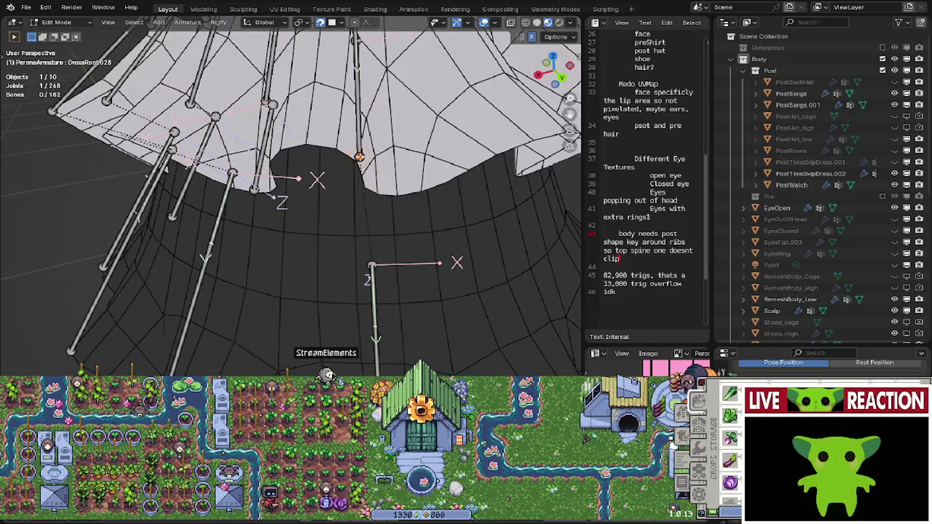
click(375, 264)
middle_drag(375, 264, 356, 246)
key(g)
click(372, 172)
key(g)
click(372, 178)
- Disconnect DressRoot.009 and DressRoot.029 at their shared joint above the upper white ruffle, and subdivide DressRoot.029 into two bones
middle_drag(373, 177, 340, 306)
scroll(340, 307, down, 4)
shift+middle_drag(359, 160, 370, 274)
scroll(371, 274, up, 4)
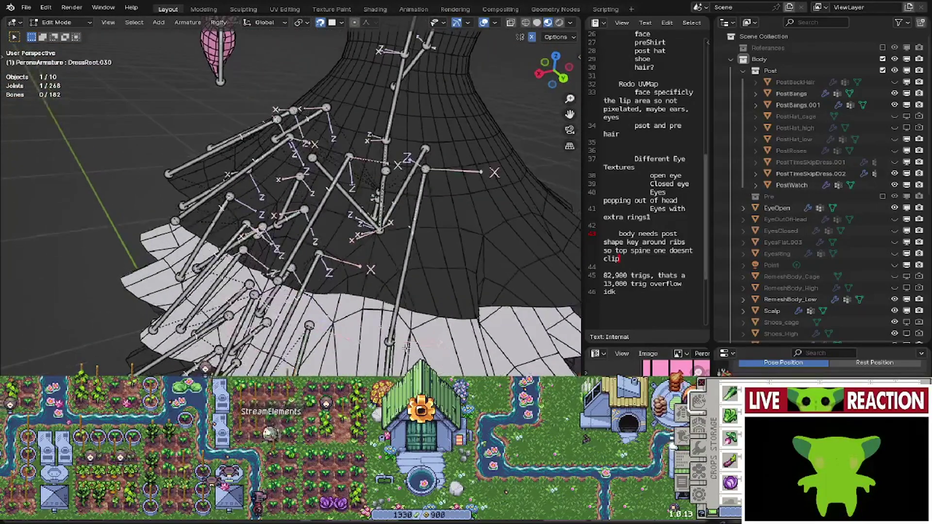
shift+click(401, 310)
right_click(400, 309)
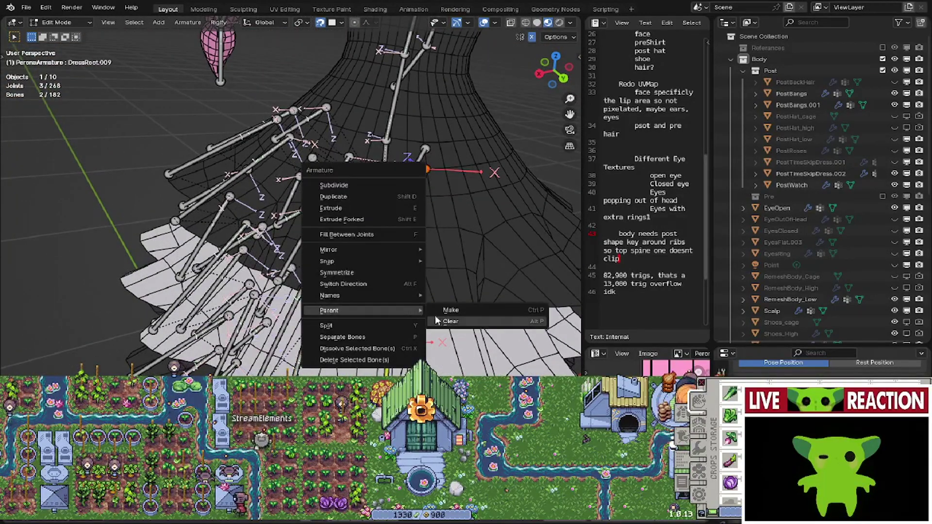
click(443, 322)
click(443, 322)
middle_drag(442, 322, 404, 333)
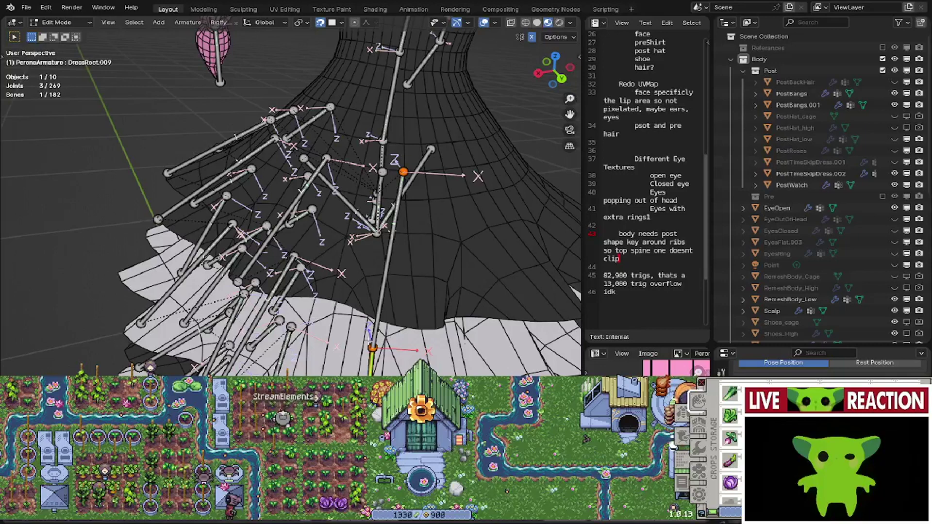
right_click(334, 374)
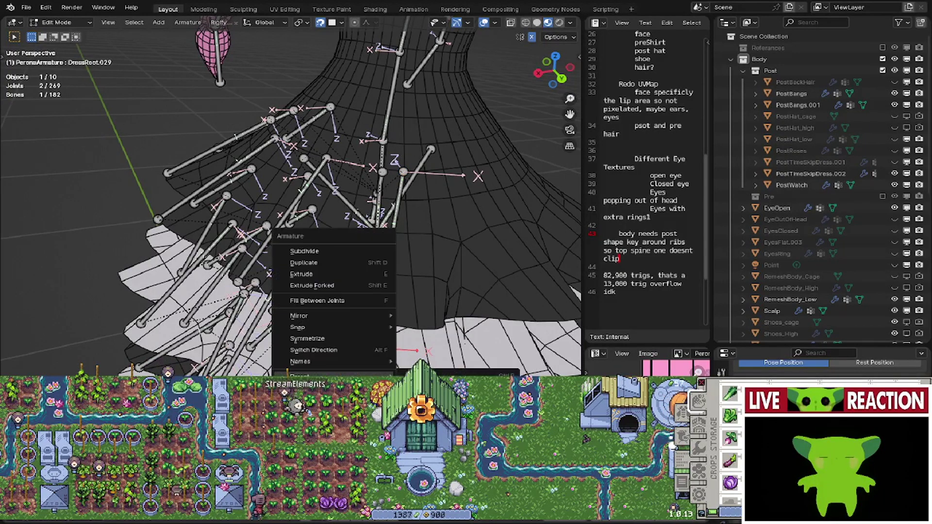
click(304, 251)
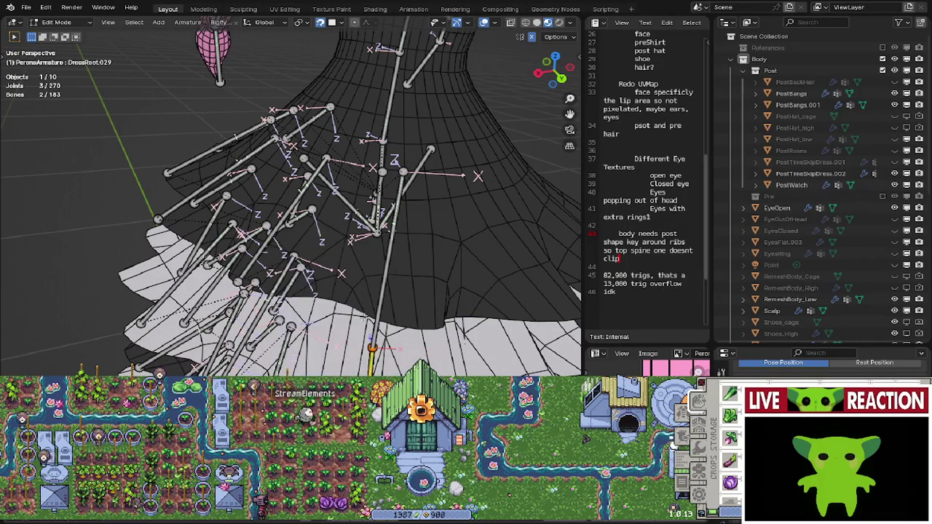
- Reposition DressRoot.009's tail near the top of the upper white ruffle
key(g)
click(386, 309)
middle_drag(386, 309, 350, 164)
key(g)
click(356, 368)
scroll(335, 335, up, 2)
scroll(335, 335, down, 2)
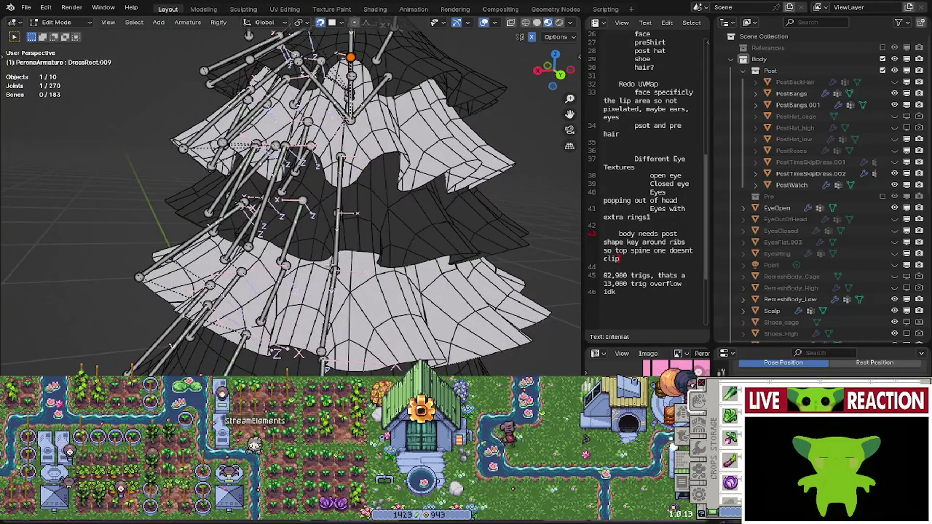
- Move DressRoot.054's tail to the lower edge of the black tier, just above the lower white ruffle
scroll(331, 265, up, 2)
middle_drag(332, 265, 356, 280)
click(358, 257)
key(g)
click(349, 257)
click(358, 257)
key(g)
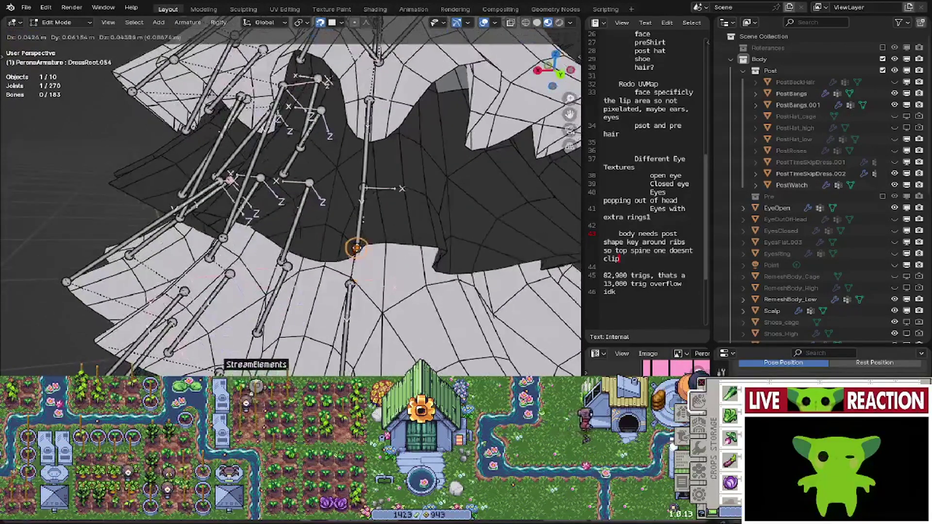
click(355, 248)
- Disconnect DressRoot.029 and DressRoot.054 at their shared joint between the two white ruffles
middle_drag(355, 249, 361, 250)
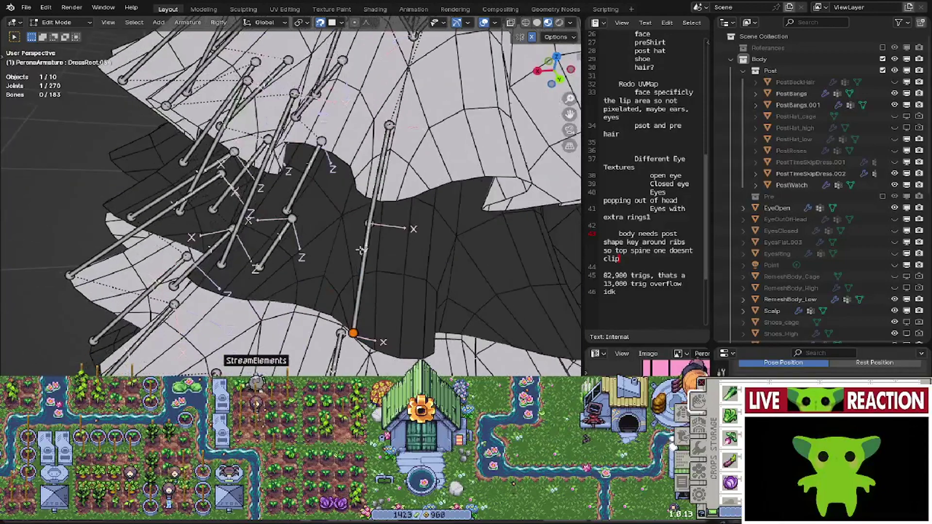
shift+click(373, 194)
right_click(373, 194)
mouse_move(341, 320)
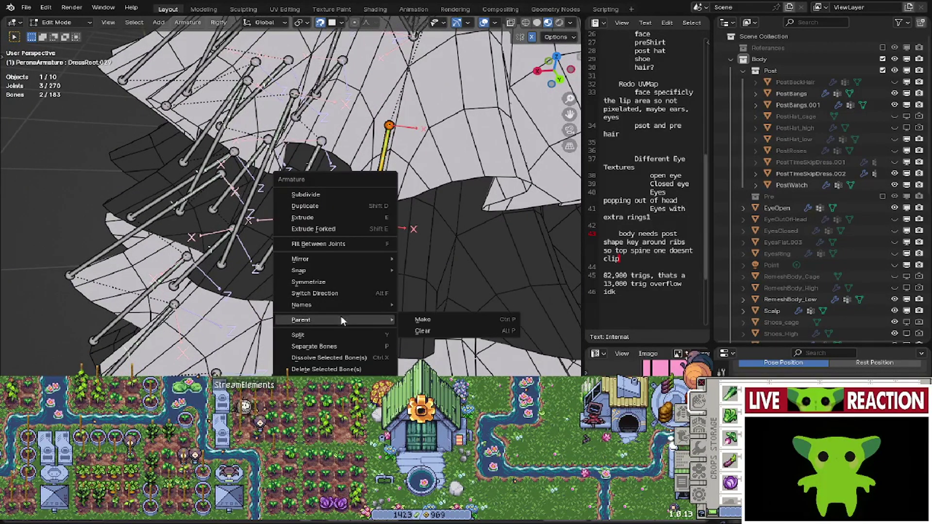
click(423, 319)
click(407, 327)
click(368, 186)
- Fit DressRoot.029 to the upper white ruffle, with its head at the ruffle's top and its tail at the lower edge
scroll(385, 179, down, 3)
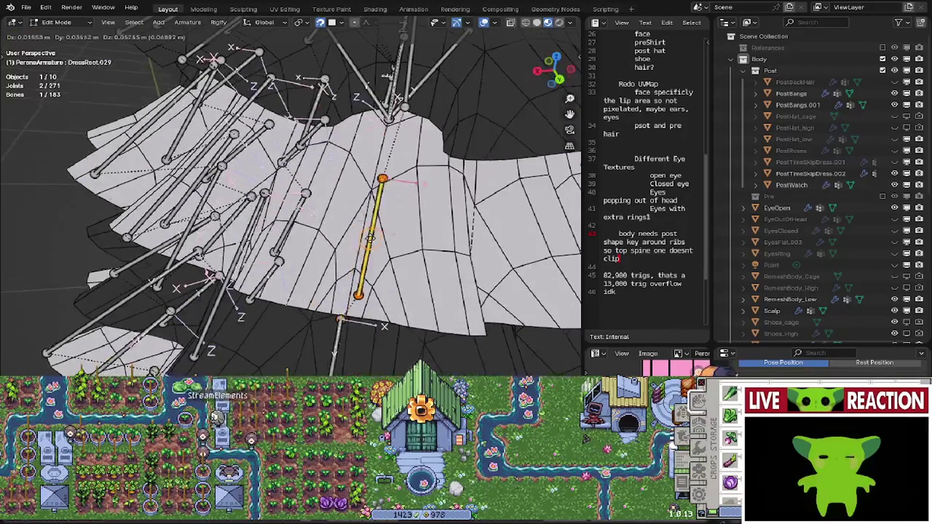
middle_drag(385, 179, 295, 219)
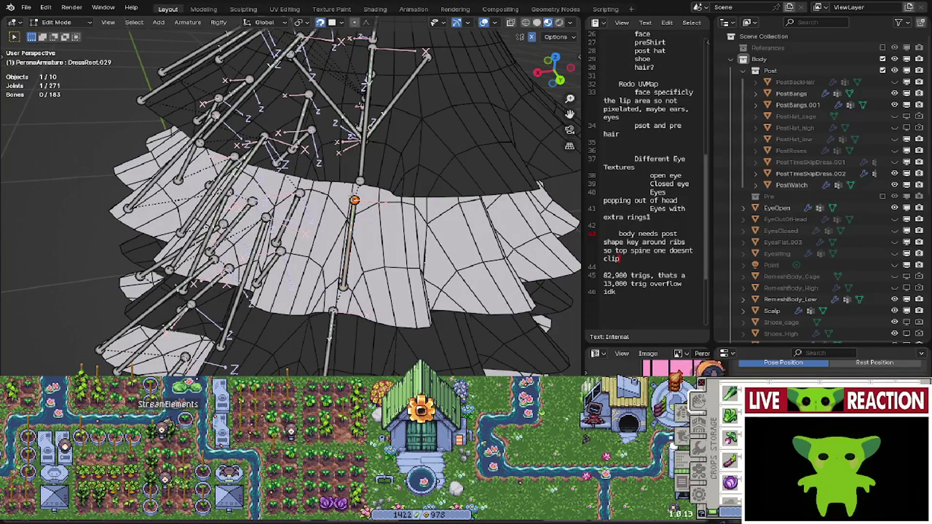
scroll(340, 201, up, 4)
middle_drag(336, 201, 335, 188)
middle_drag(336, 156, 343, 160)
key(g)
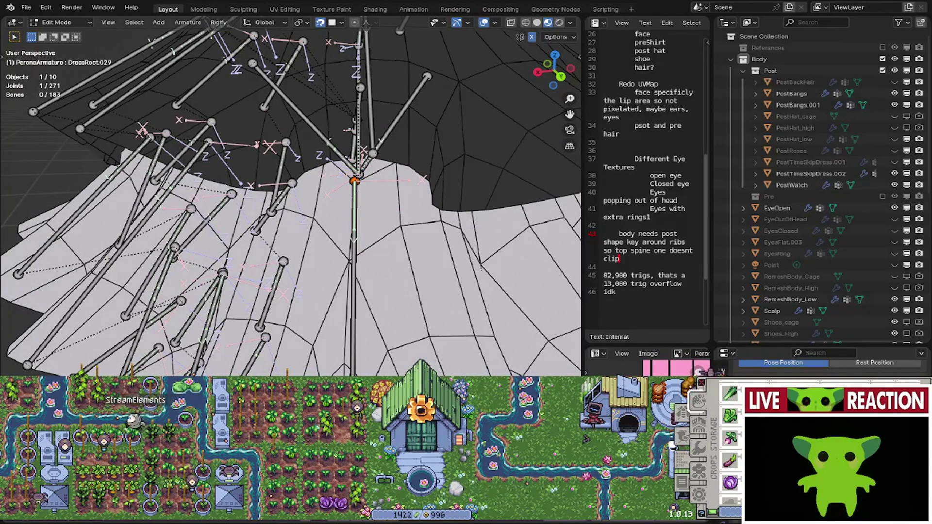
middle_drag(355, 374, 354, 327)
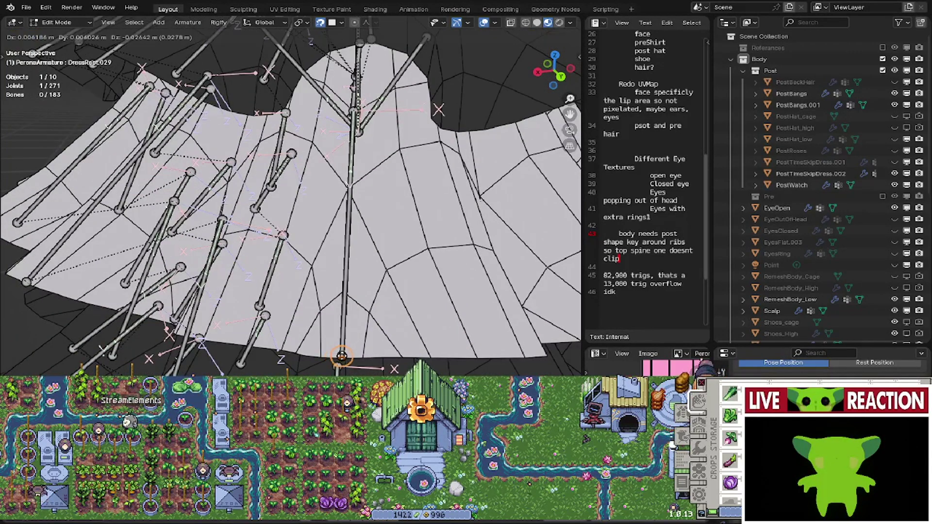
middle_drag(340, 362, 336, 324)
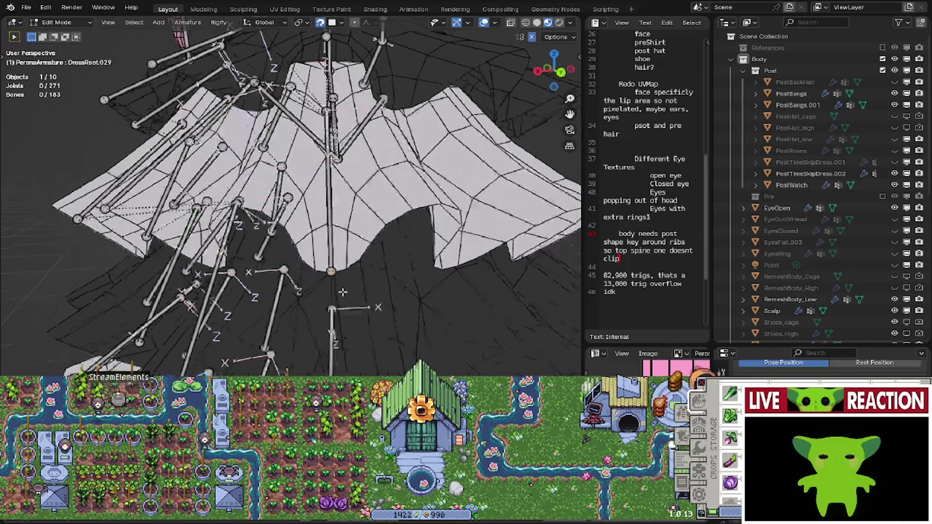
- Fit DressRoot.054 to the black tier, raising its head beneath the upper white ruffle and setting its tail at the tier's lower edge
middle_drag(341, 287, 357, 282)
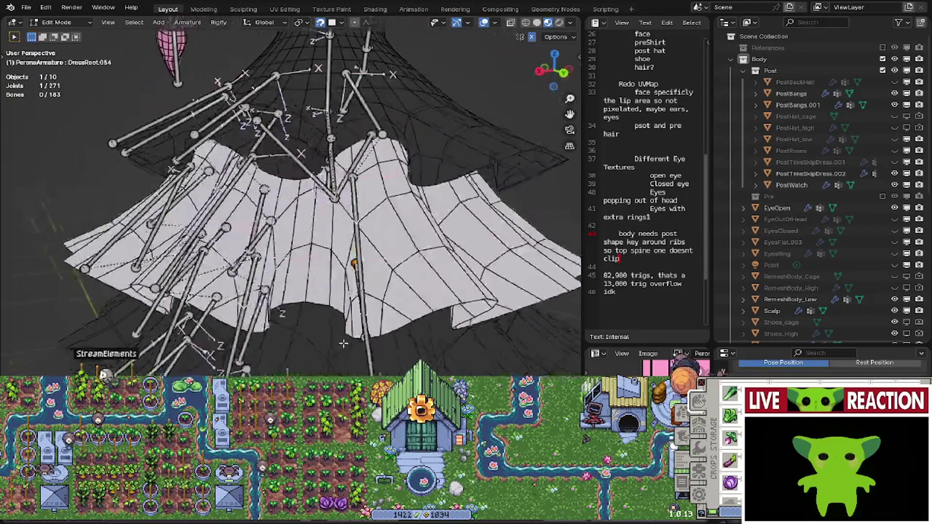
middle_drag(347, 286, 342, 320)
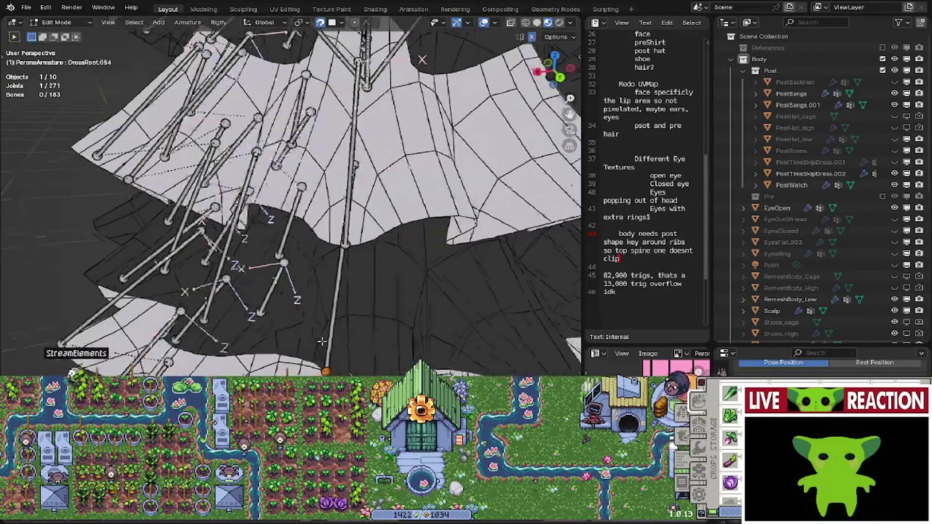
middle_drag(319, 334, 331, 310)
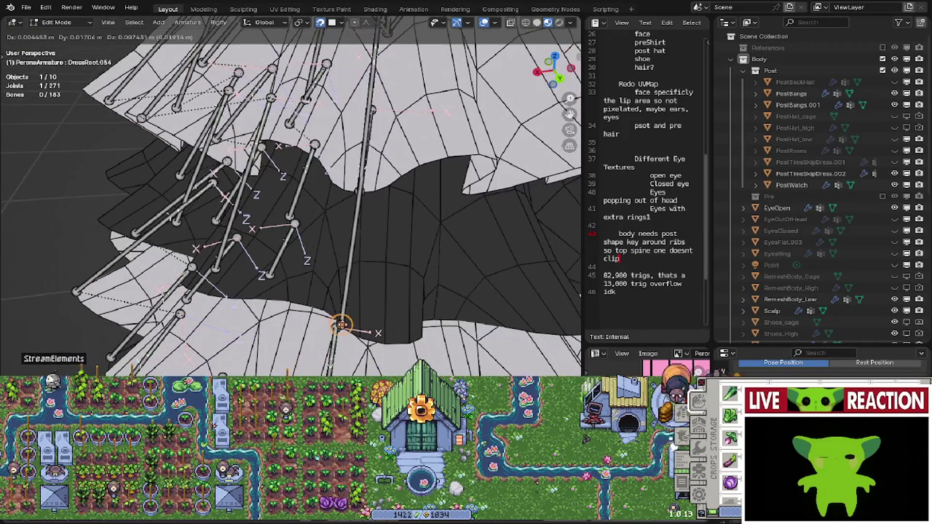
scroll(322, 180, down, 4)
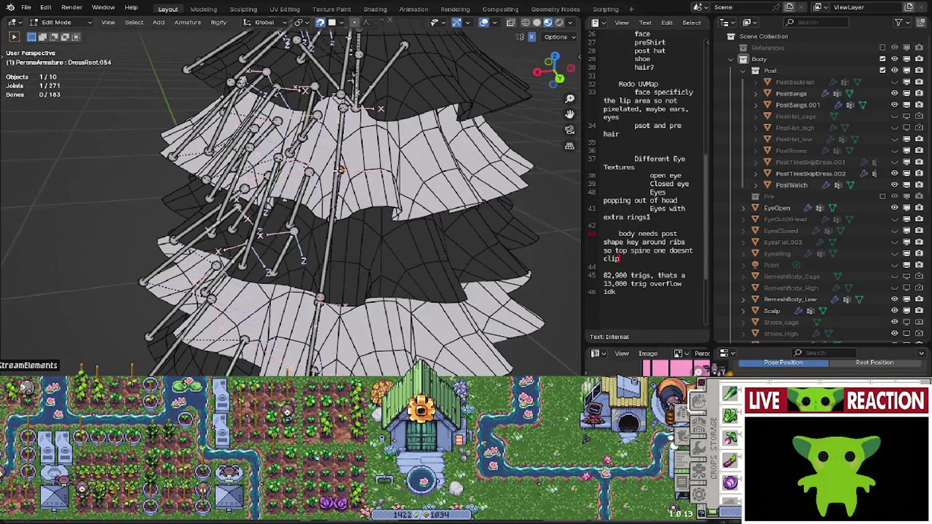
scroll(342, 170, up, 6)
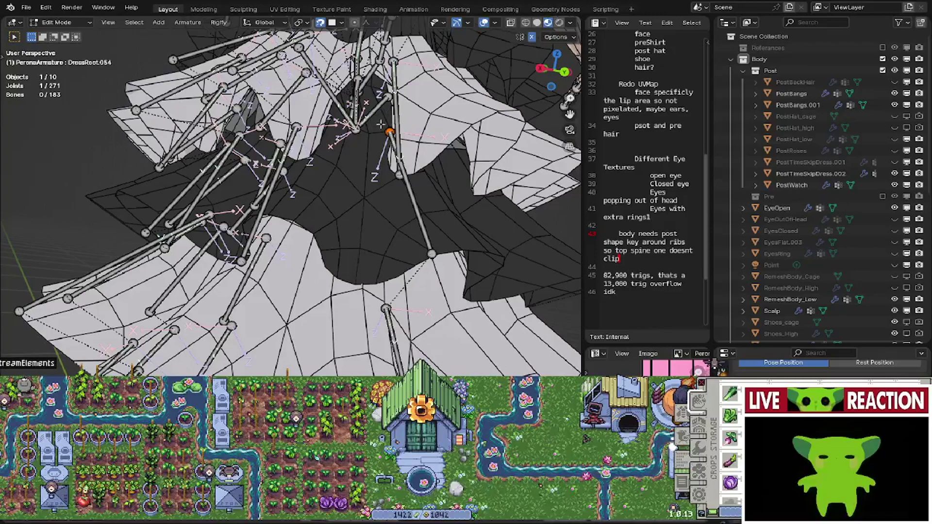
middle_drag(342, 169, 346, 163)
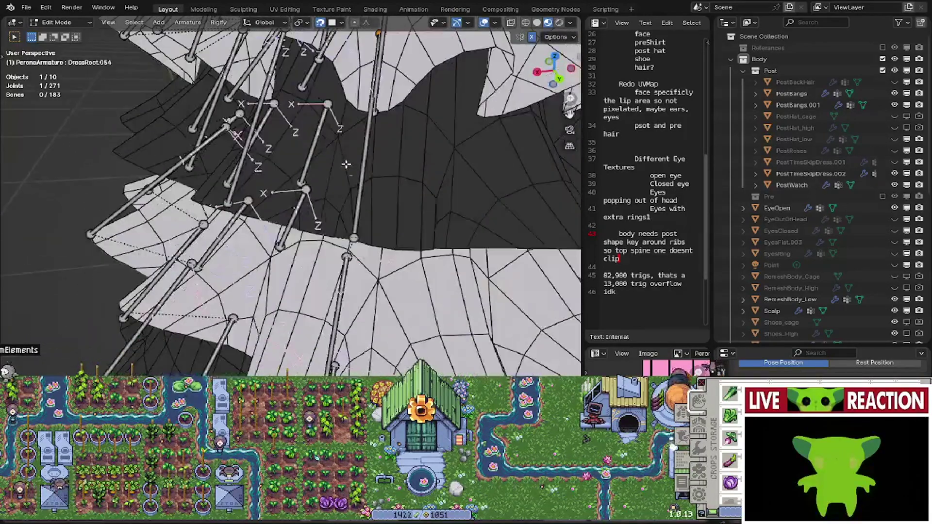
- Raise DressRoot.028's head to the top of the lower white ruffle
middle_drag(349, 258, 432, 231)
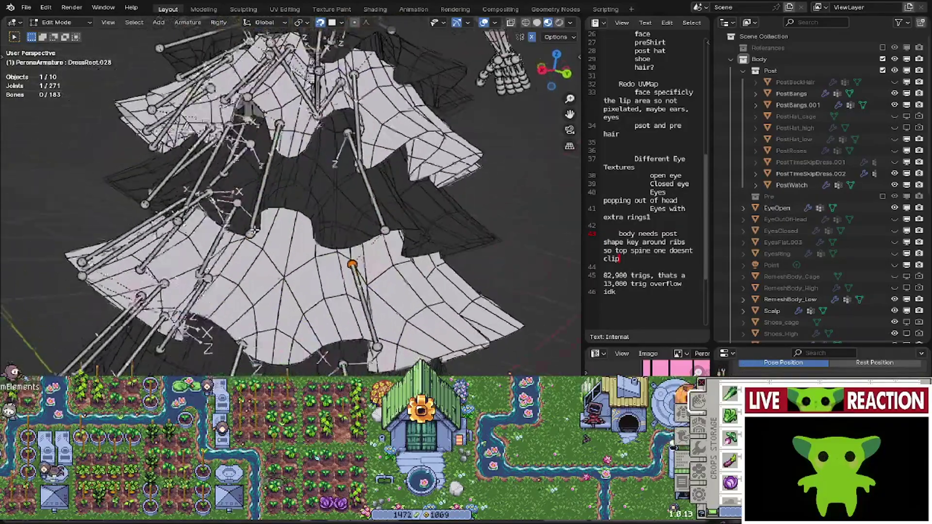
middle_drag(313, 243, 344, 199)
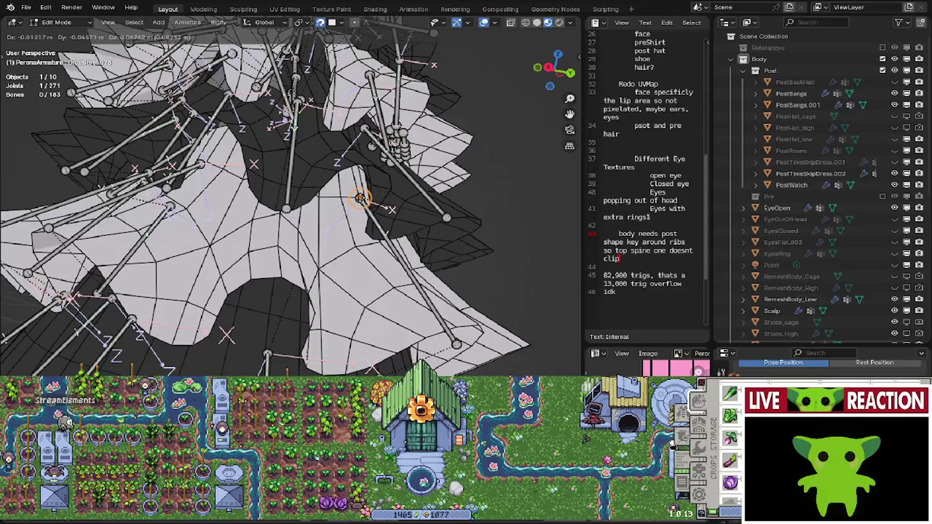
middle_drag(357, 245, 254, 282)
middle_drag(322, 235, 363, 155)
click(335, 198)
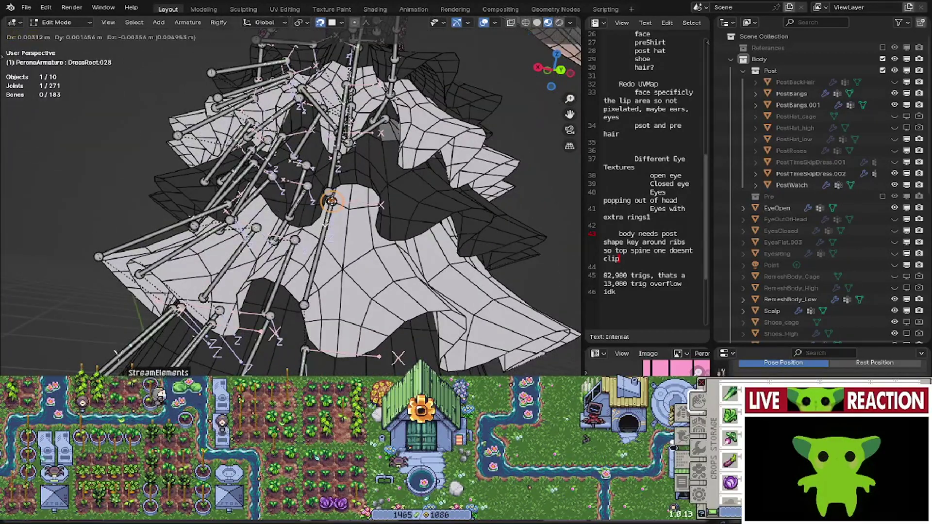
middle_drag(331, 199, 338, 221)
- Adjust DressRoot.028's tail at the bottom edge of the lower white ruffle
middle_drag(290, 364, 288, 279)
click(290, 312)
middle_drag(290, 312, 294, 300)
key(g)
right_click(291, 293)
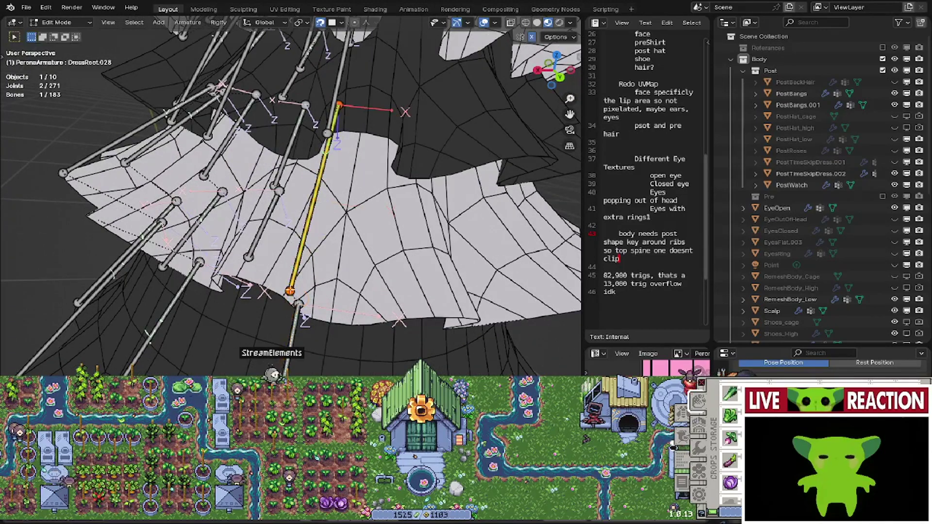
scroll(310, 314, down, 5)
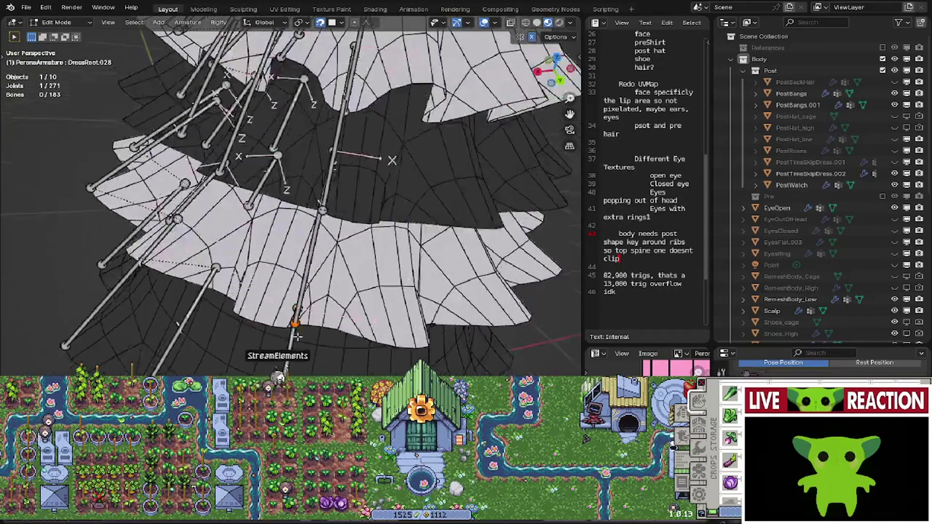
- Reveal the hidden skirt bones and exclude DressRoot.033 and the bone above it from the revealed selection
middle_drag(310, 314, 351, 330)
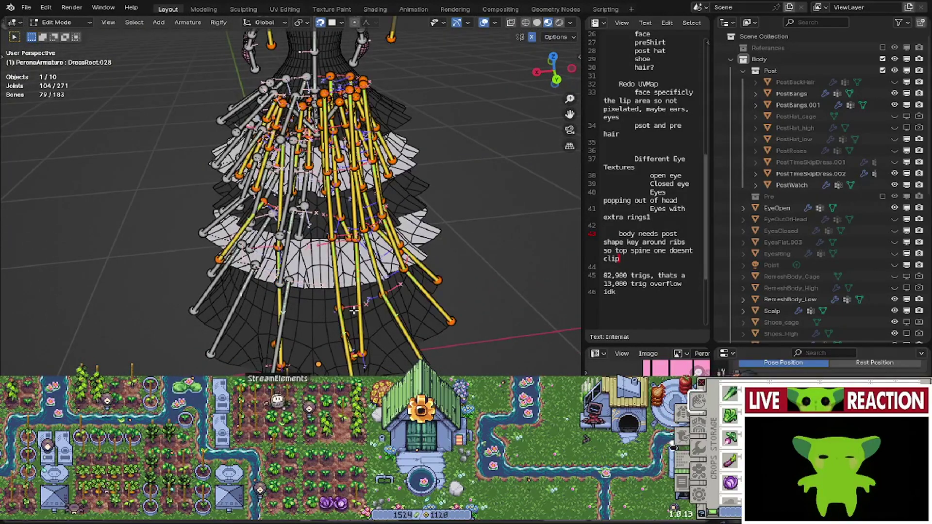
scroll(354, 310, up, 1)
middle_drag(362, 310, 387, 303)
scroll(369, 336, up, 2)
middle_drag(369, 336, 340, 340)
click(320, 341)
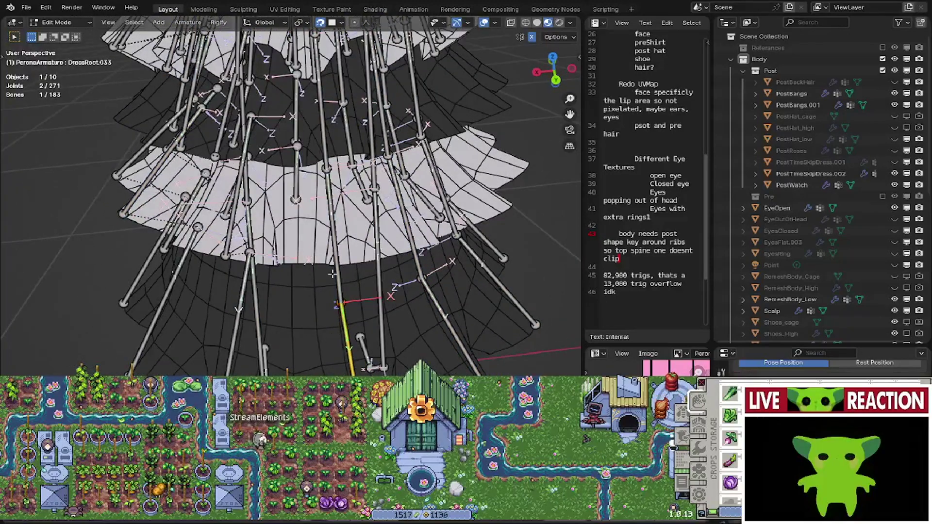
key(ctrl+z)
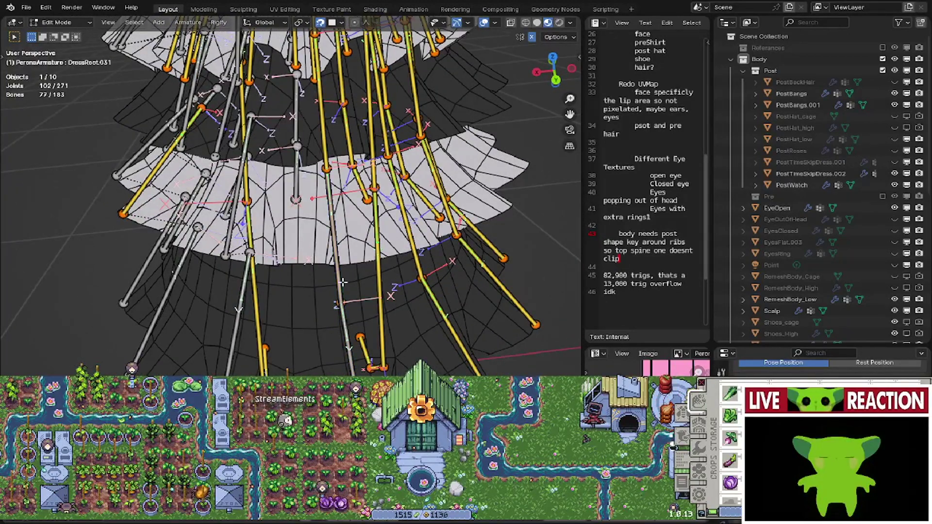
- Deselect the upper bones of the DressRoot.033 column and hide the remaining revealed bones
middle_drag(342, 282, 302, 277)
shift+middle_drag(291, 148, 299, 235)
shift+click(306, 270)
shift+click(288, 285)
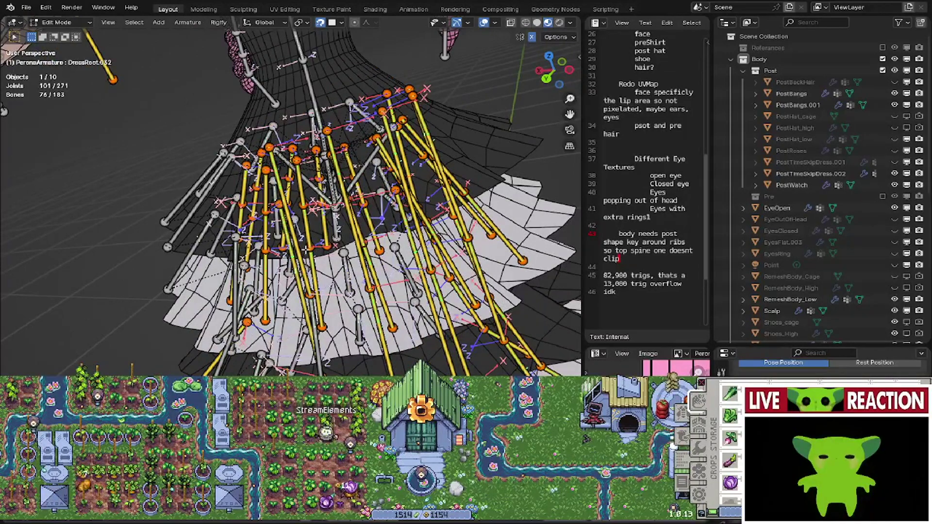
middle_drag(4, 110, 6, 102)
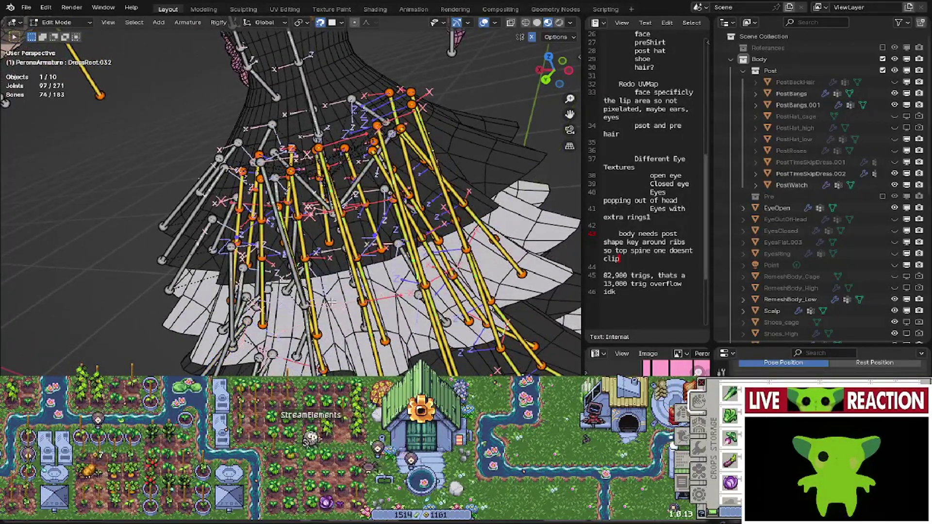
key(h)
scroll(331, 303, down, 2)
middle_drag(331, 303, 356, 303)
shift+middle_drag(340, 364, 335, 275)
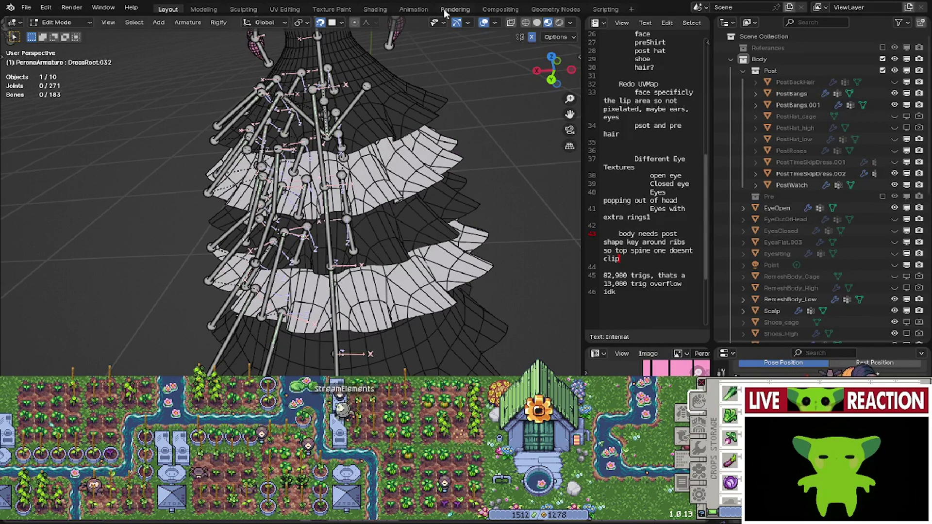
- Disconnect DressRoot.033 from the bone above it at their shared joint below the lower white ruffle
scroll(386, 239, up, 6)
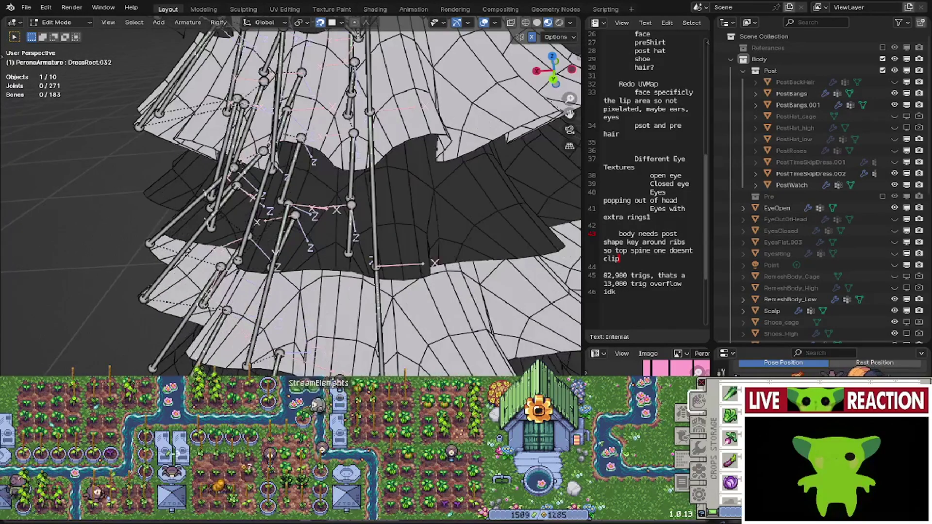
middle_drag(386, 239, 402, 239)
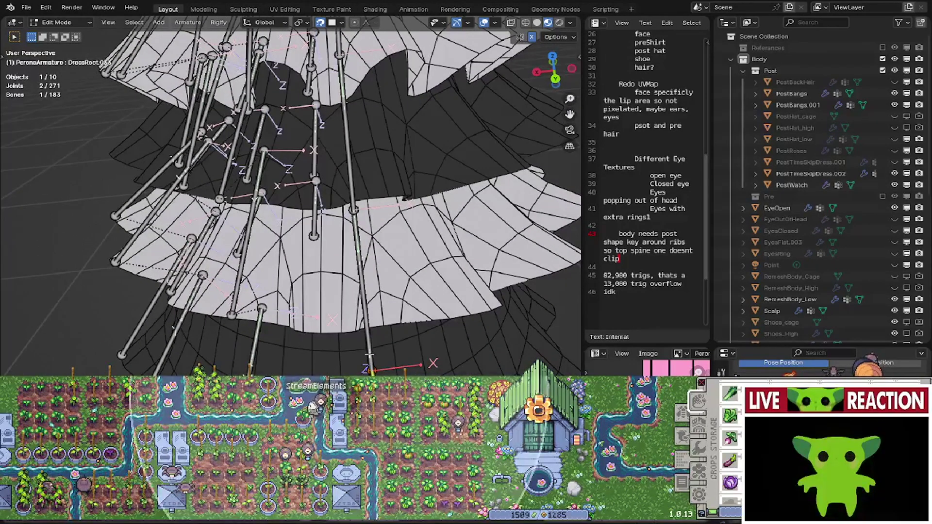
right_click(369, 317)
mouse_move(368, 317)
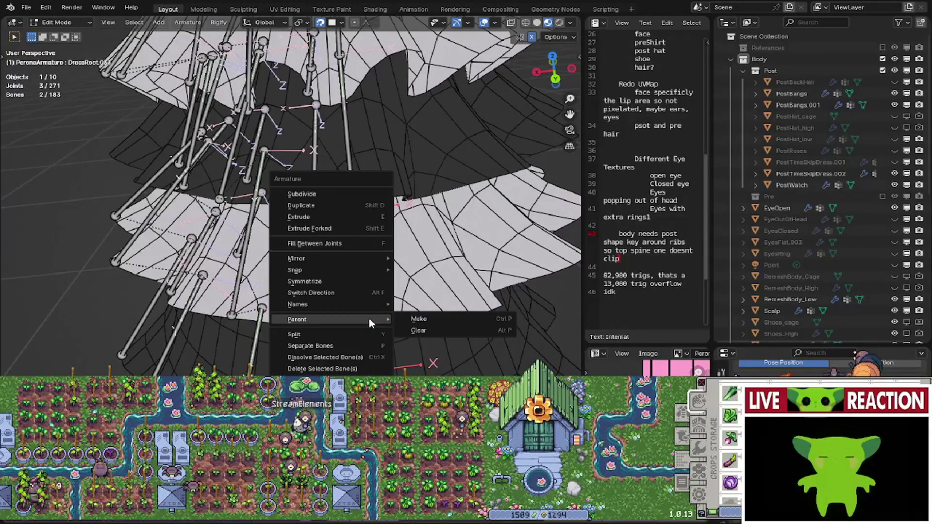
click(434, 334)
click(422, 336)
middle_drag(422, 336, 386, 296)
- Move DressRoot.033's head up to the bottom edge of the lower white ruffle
key(g)
click(385, 222)
click(408, 286)
key(g)
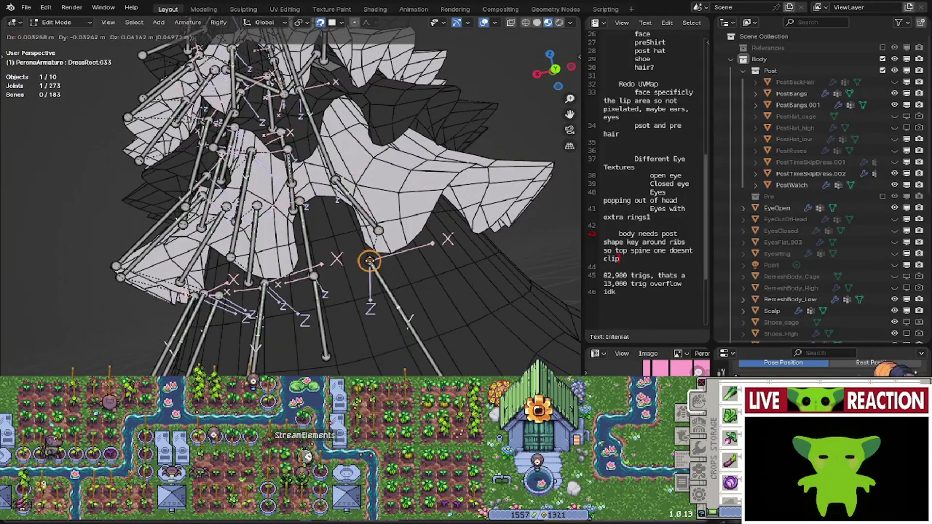
click(371, 264)
middle_drag(372, 263, 342, 321)
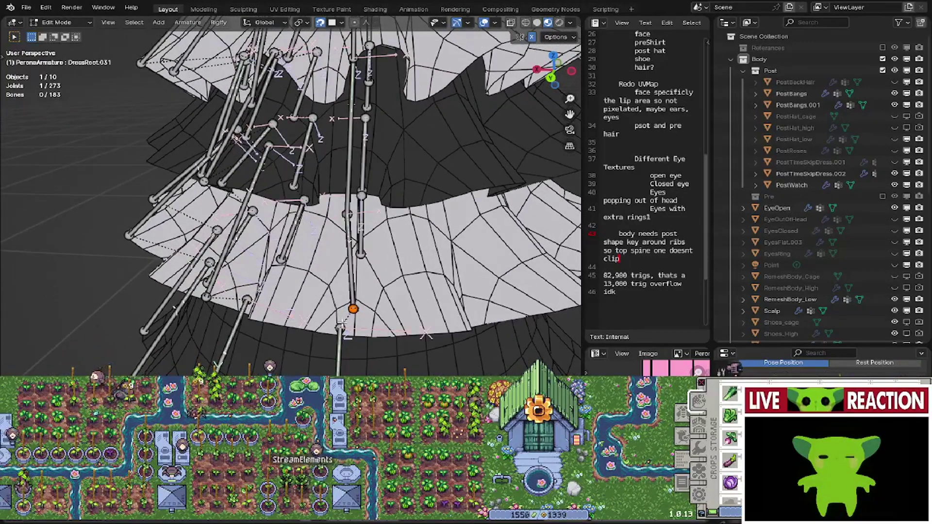
- Adjust DressRoot.031's tail at the hem of the lower white ruffle, just above DressRoot.033's head
key(g)
click(340, 333)
middle_drag(343, 199, 342, 345)
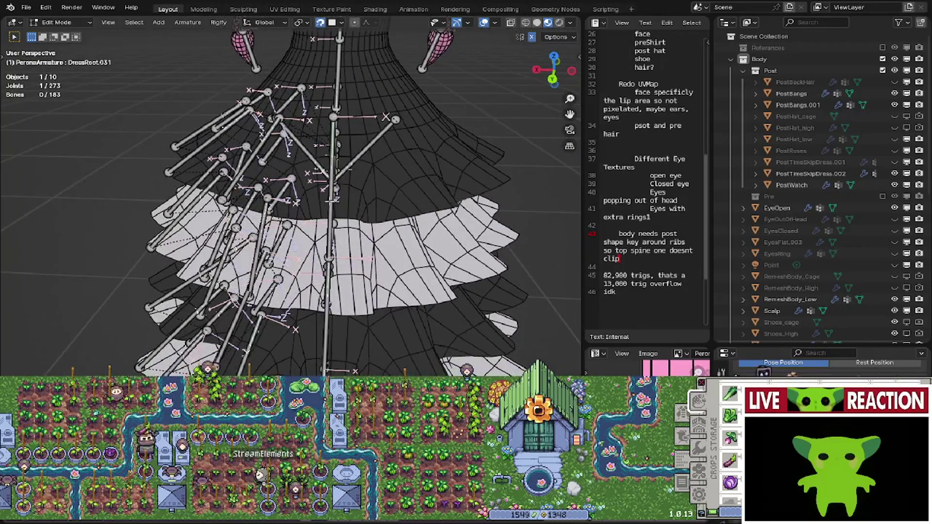
middle_drag(332, 313, 338, 316)
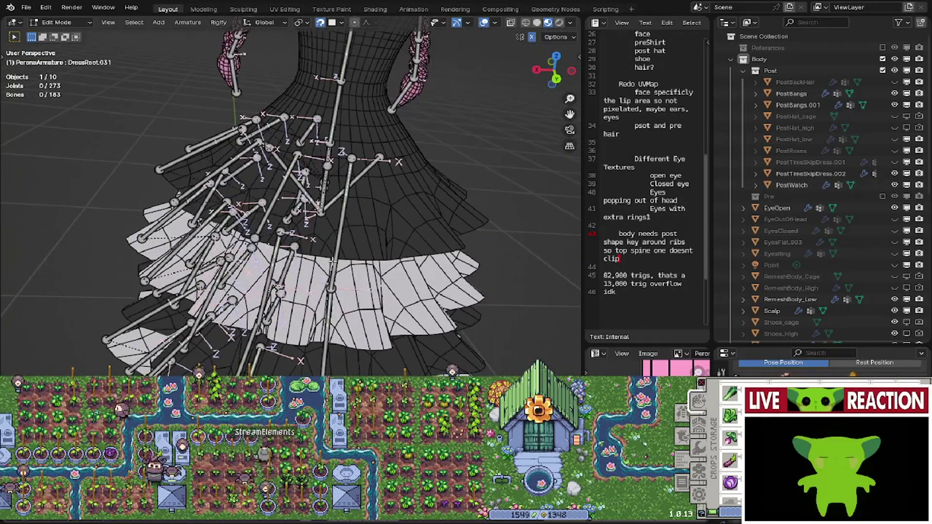
- Disconnect DressRoot.004 and the bone below it at their shared joint in the upper white ruffle
click(329, 315)
shift+click(336, 251)
right_click(337, 251)
mouse_move(357, 246)
click(383, 261)
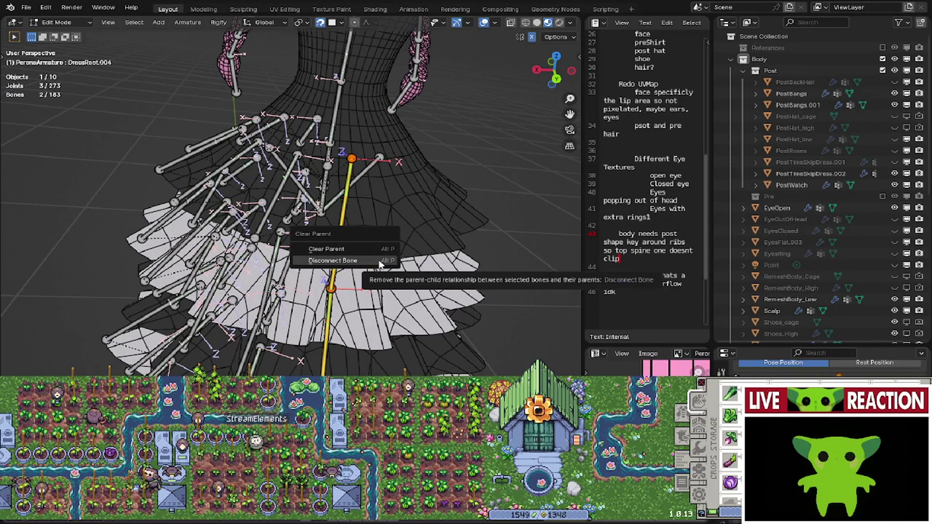
click(380, 262)
- Move DressRoot.004's tail up to the upper edge of the upper white ruffle
click(331, 289)
key(g)
click(343, 248)
middle_drag(343, 248, 304, 275)
scroll(301, 275, up, 4)
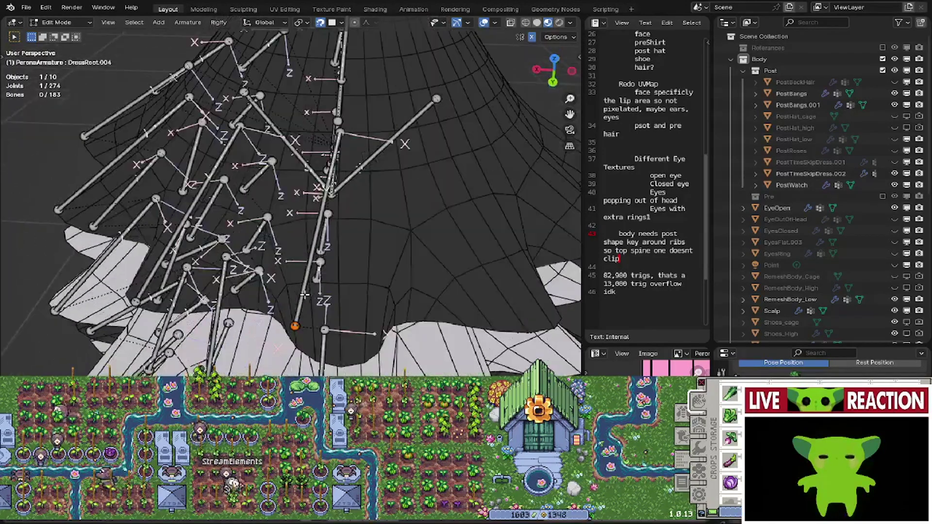
key(g)
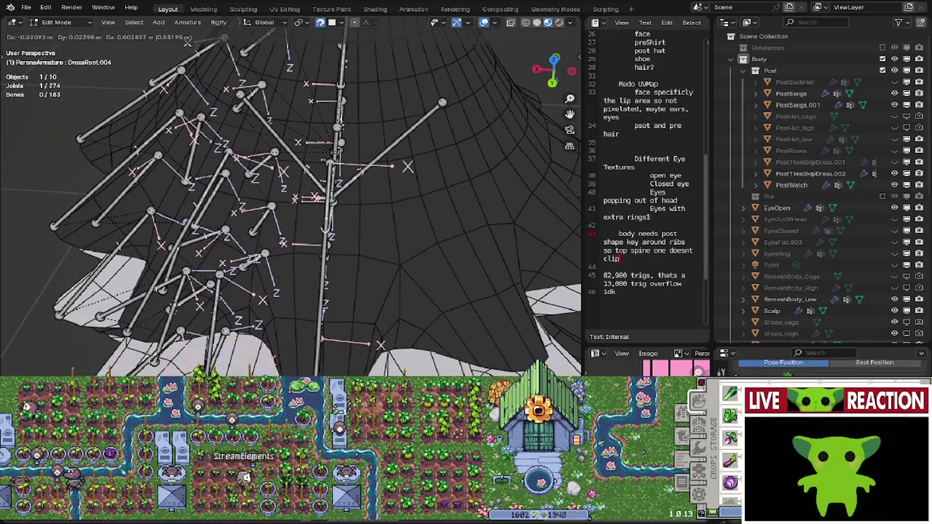
click(339, 374)
- Subdivide DressRoot.032 into two bones and disconnect the halves from each other
middle_drag(338, 373, 349, 328)
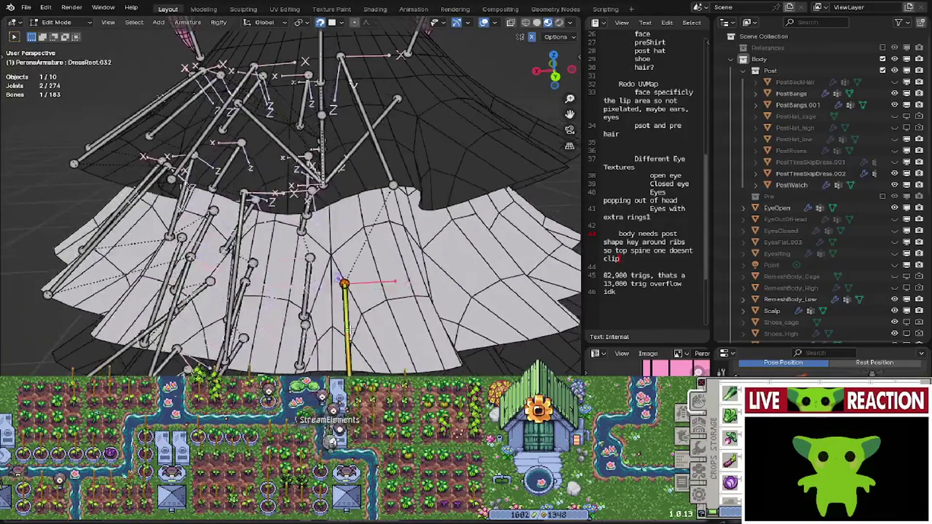
right_click(349, 328)
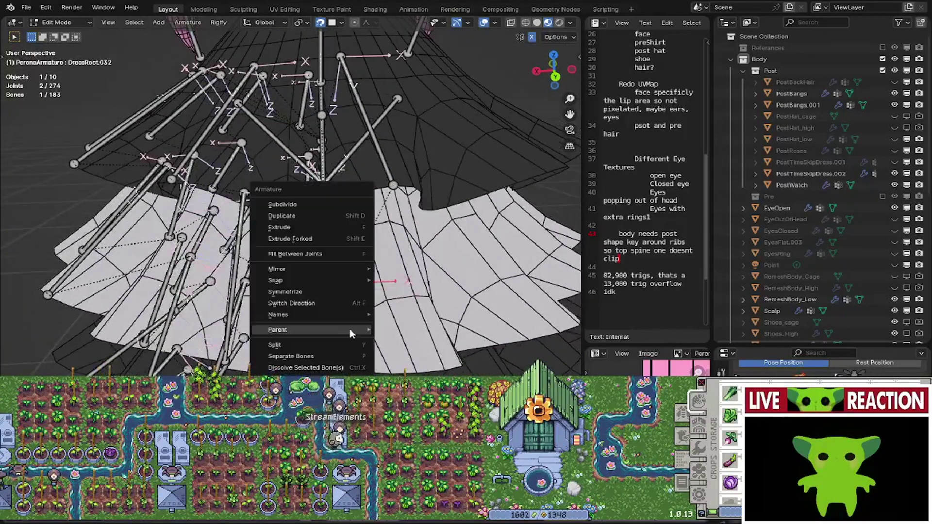
click(319, 205)
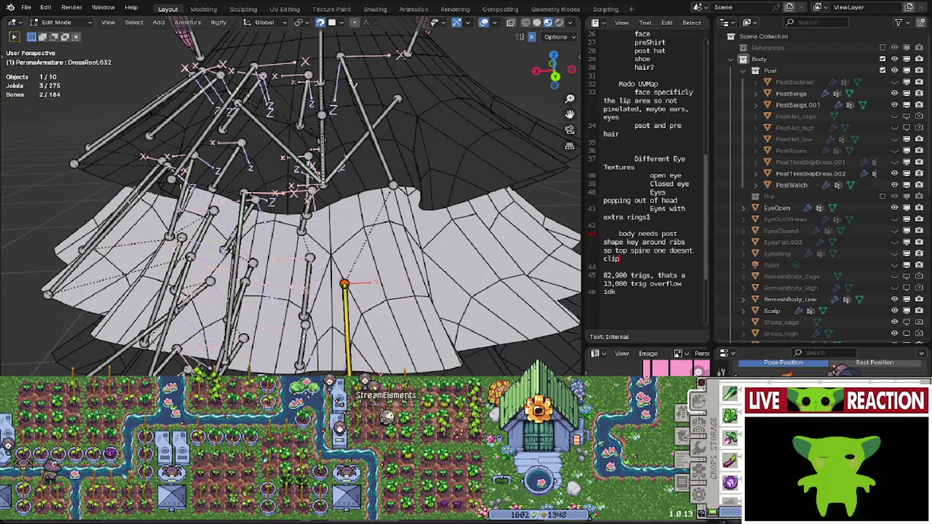
shift+click(343, 348)
right_click(343, 348)
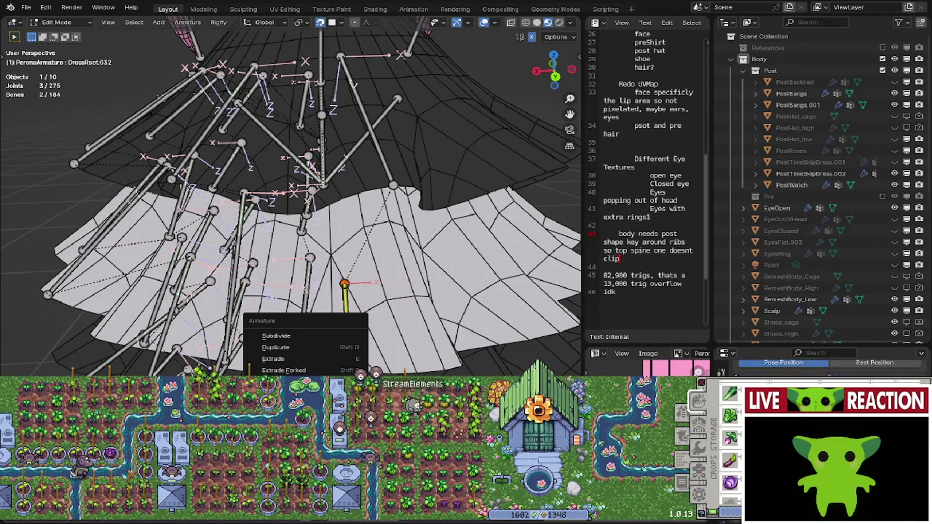
key(Escape)
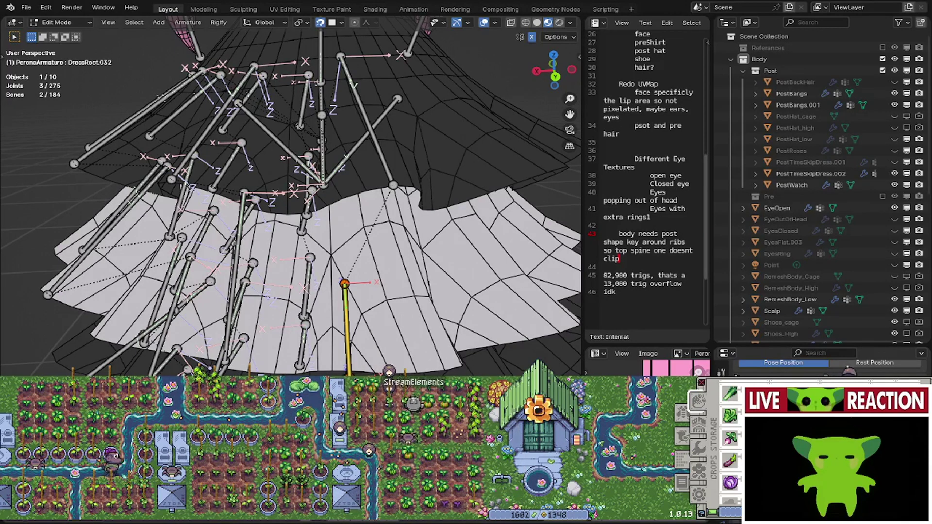
key(alt+p)
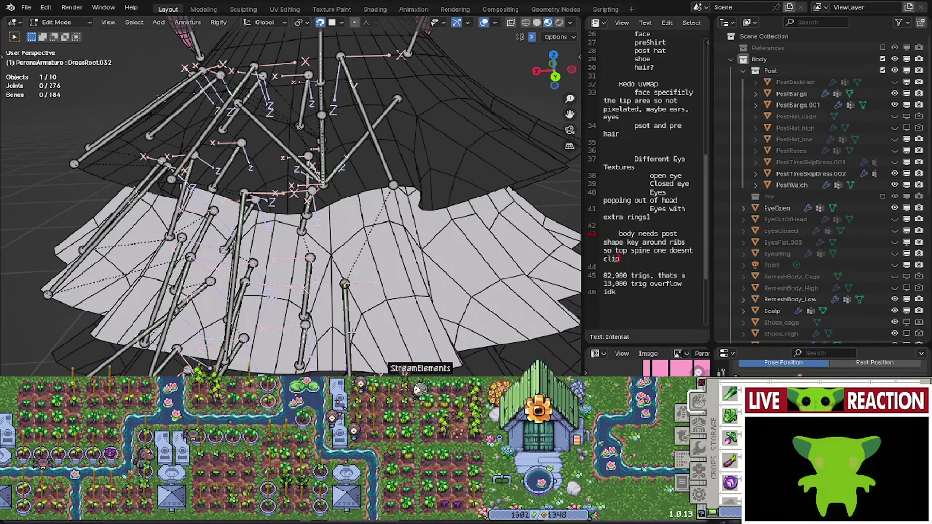
- Move DressRoot.032's head up to the upper edge of the upper white ruffle
key(g)
click(369, 244)
shift+middle_drag(368, 243, 332, 184)
middle_drag(332, 218, 340, 261)
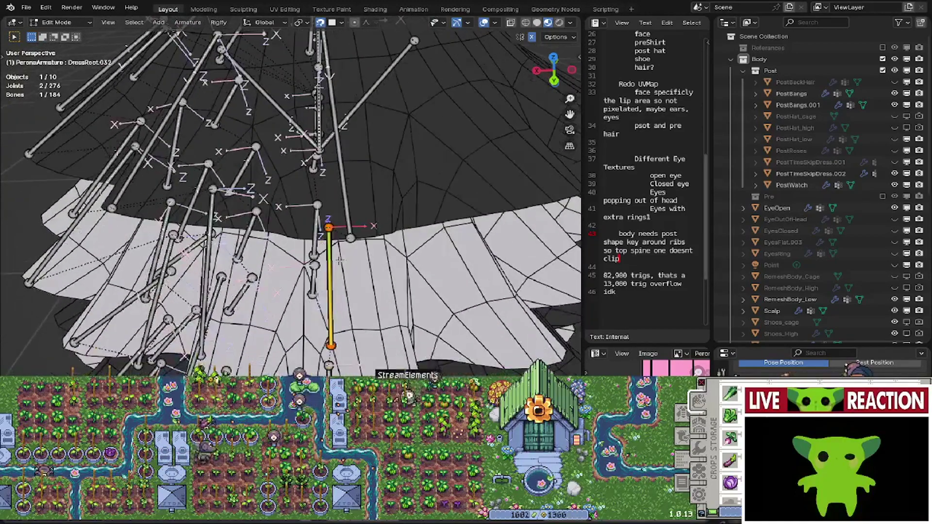
click(330, 226)
scroll(332, 224, down, 4)
middle_drag(328, 340, 324, 363)
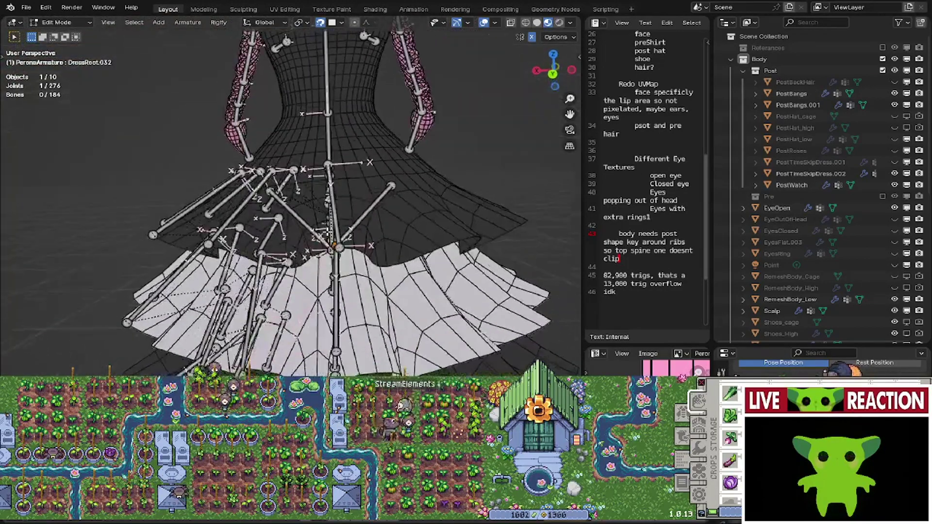
- Fine-tune the joints of the subdivided DressRoot.032 column so they follow the upper white ruffle
scroll(343, 220, up, 2)
click(370, 231)
middle_drag(369, 231, 365, 153)
middle_drag(299, 288, 288, 331)
key(g)
click(294, 286)
mouse_move(334, 224)
middle_down()
mouse_move(325, 189)
mouse_move(331, 228)
middle_up()
key(g)
click(330, 195)
shift+middle_drag(303, 369, 331, 292)
mouse_move(340, 221)
middle_down()
mouse_move(330, 262)
mouse_move(334, 232)
middle_up()
shift+middle_drag(335, 232, 294, 299)
- Reposition DressRoot.055's tail at the hem of the dark tier below the upper white ruffle
click(334, 312)
click(329, 318)
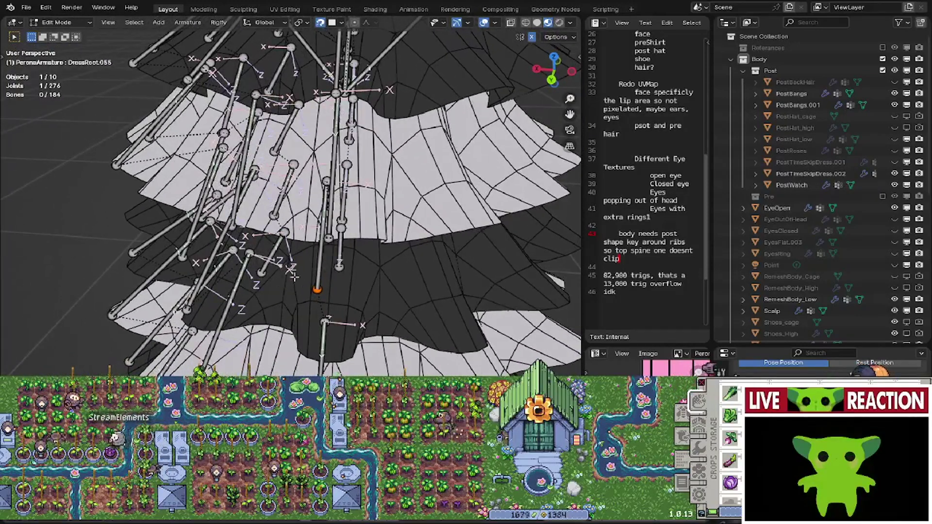
click(329, 355)
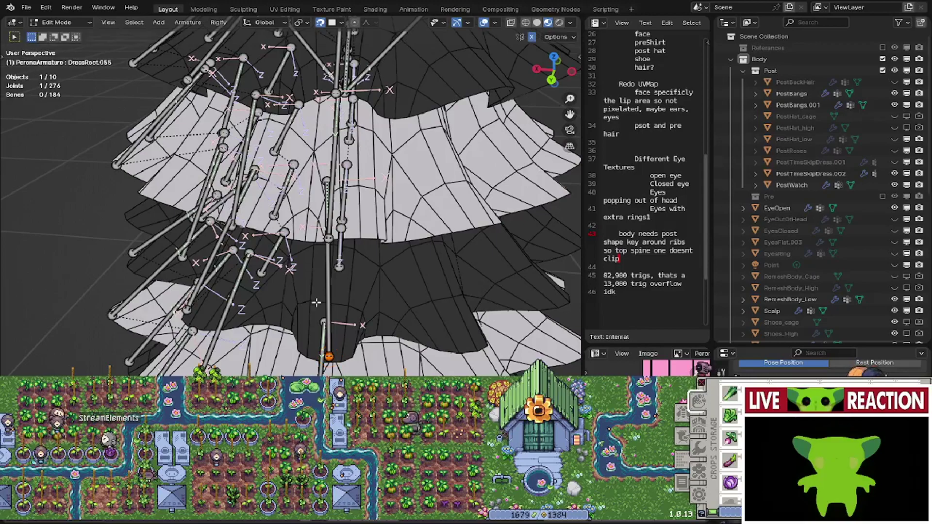
drag(330, 357, 320, 358)
click(318, 355)
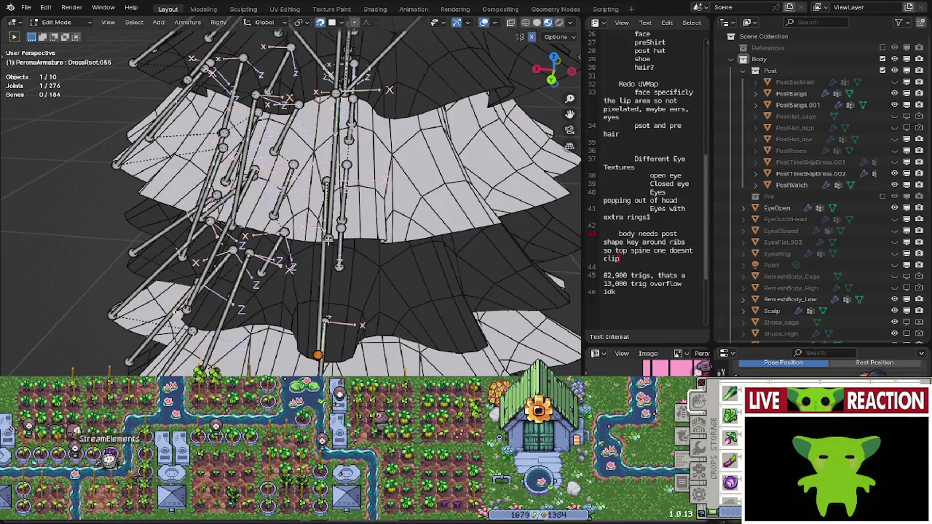
middle_drag(328, 189, 308, 267)
key(g)
key(Escape)
middle_drag(314, 326, 432, 287)
key(g)
click(318, 212)
- Reveal the hidden skirt bones and exclude DressRoot.036 and DressRoot.024 from the revealed selection
scroll(318, 213, down, 2)
scroll(325, 272, down, 1)
scroll(335, 286, down, 1)
shift+middle_drag(449, 364, 349, 281)
key(alt+h)
middle_drag(63, 270, 218, 286)
shift+click(178, 269)
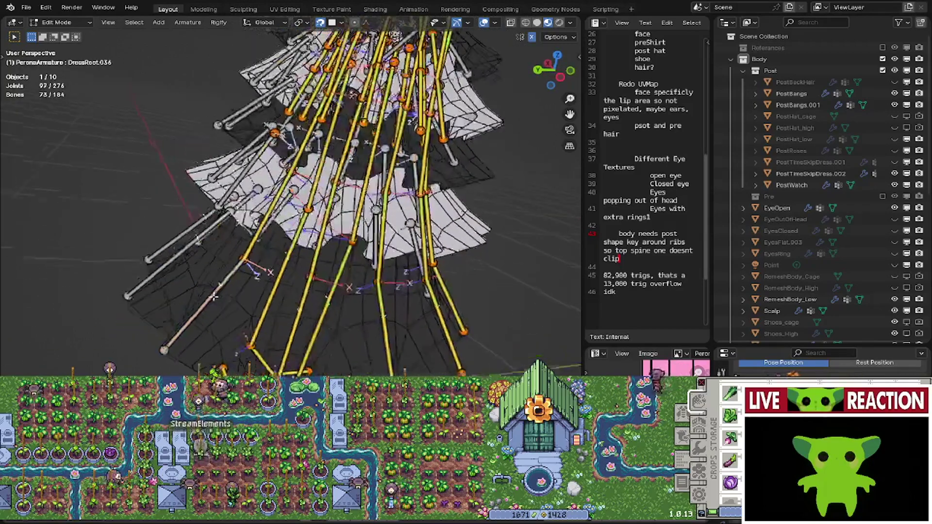
scroll(228, 271, up, 2)
middle_drag(252, 241, 240, 247)
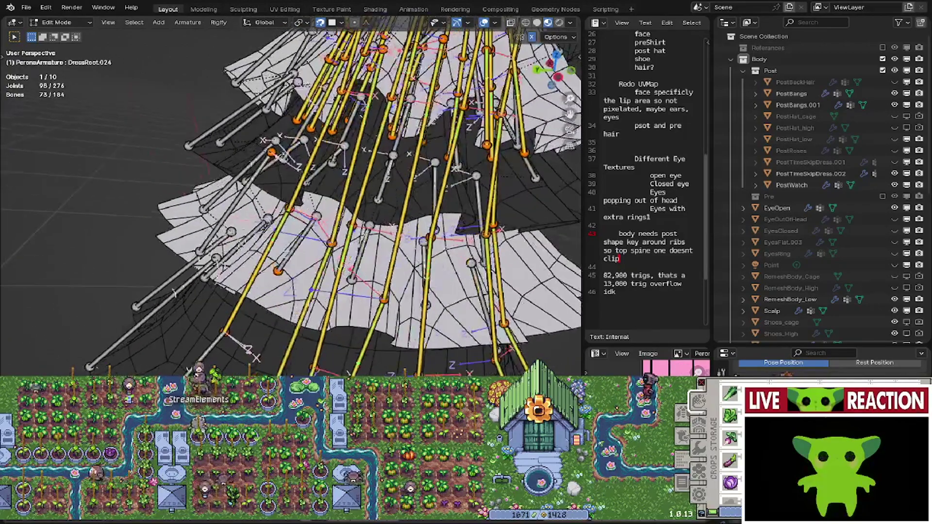
shift+click(270, 244)
- Deselect the upper bones of the DressRoot.035 column and hide the remaining revealed bones
shift+middle_drag(284, 192, 282, 258)
shift+click(286, 257)
shift+click(264, 223)
shift+middle_drag(265, 223, 291, 215)
scroll(229, 283, up, 2)
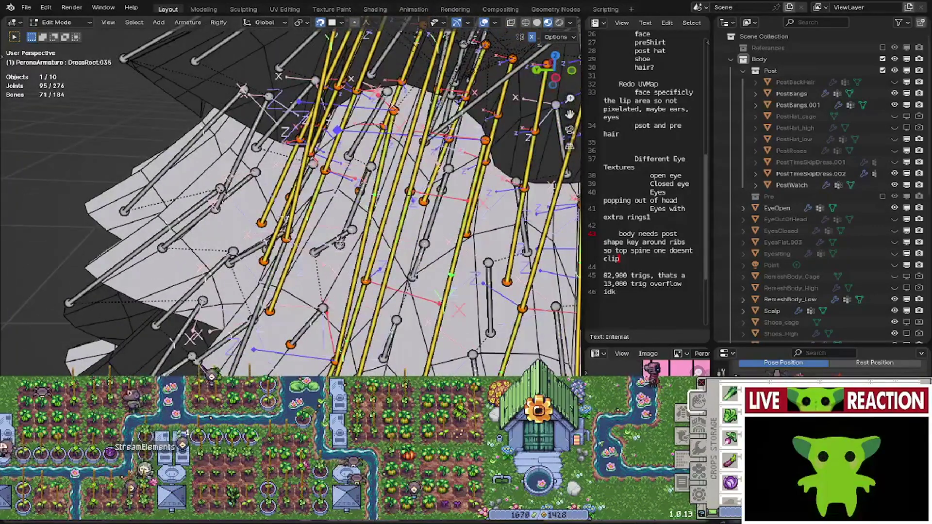
shift+click(290, 215)
middle_drag(290, 215, 243, 252)
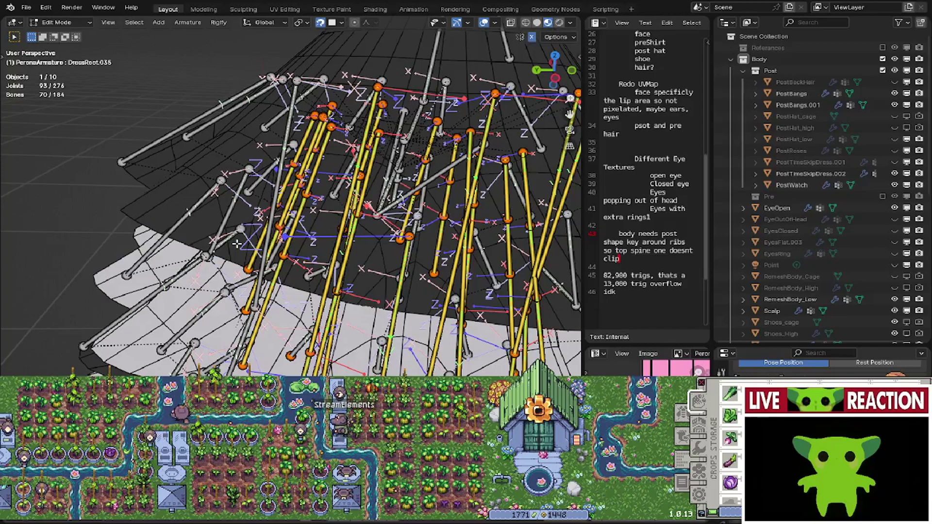
scroll(225, 321, down, 3)
middle_drag(225, 321, 382, 171)
key(h)
- Disconnect DressRoot.034 and the bone below it from their parent bones
shift+click(309, 311)
right_click(310, 311)
mouse_move(310, 311)
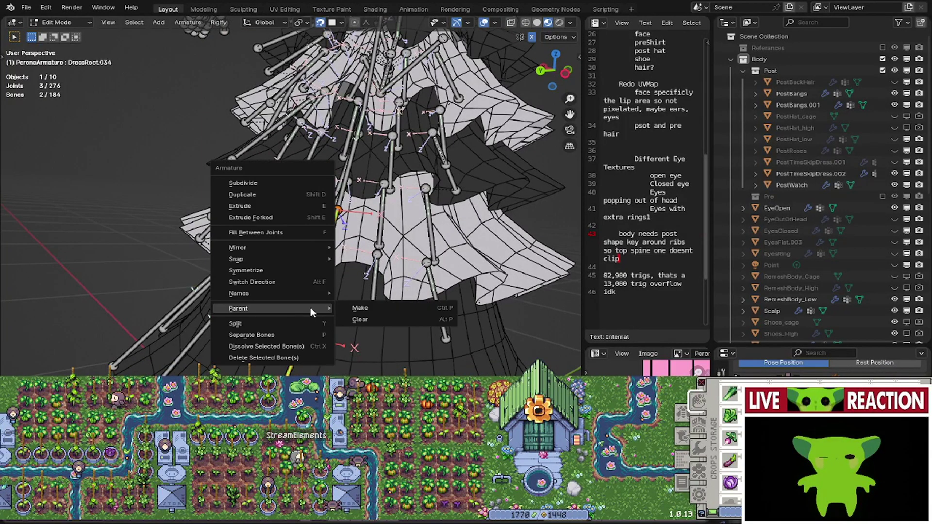
click(361, 319)
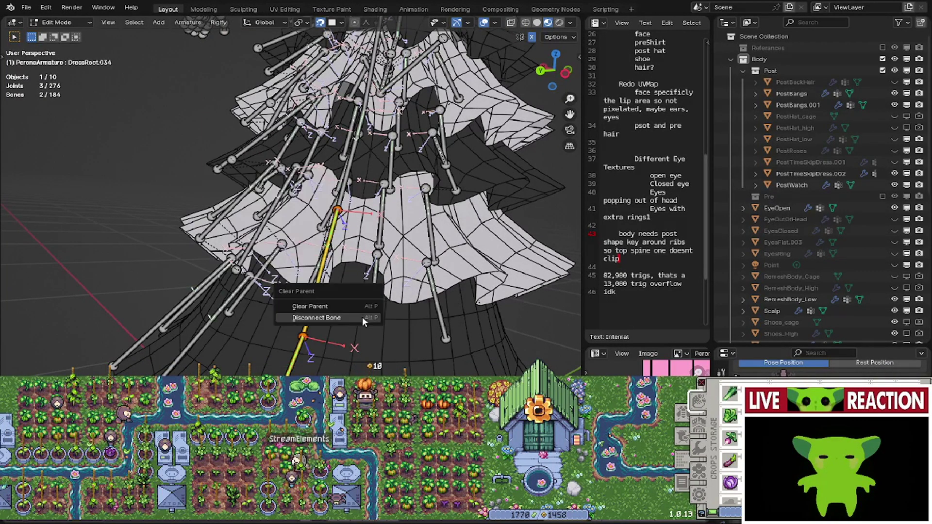
click(351, 317)
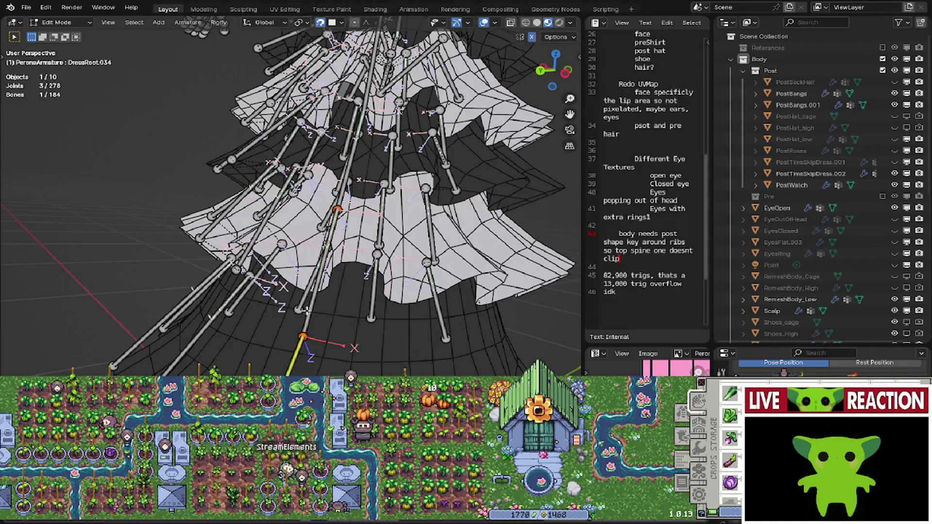
- Move DressRoot.036's head up to the bottom edge of the lower white ruffle
scroll(332, 330, up, 2)
shift+middle_drag(342, 360, 315, 320)
scroll(333, 335, down, 1)
click(342, 318)
key(g)
click(343, 266)
scroll(345, 300, up, 4)
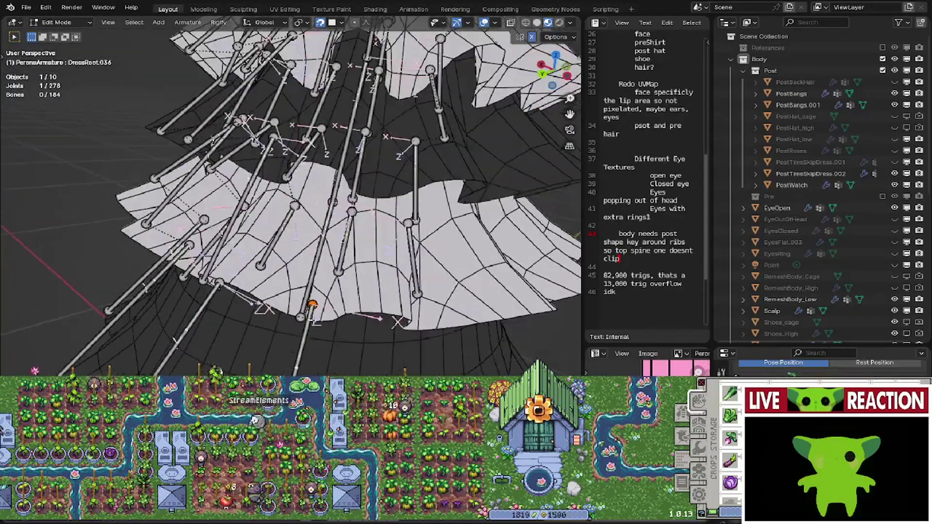
scroll(315, 320, up, 2)
middle_drag(304, 362, 341, 305)
key(g)
middle_drag(356, 194, 342, 220)
- Reposition the separated joints between DressRoot.035 and DressRoot.034 near the upper edge of the lower white ruffle
key(g)
click(354, 87)
middle_drag(353, 87, 343, 166)
mouse_move(312, 345)
shift+middle_down()
mouse_move(325, 270)
mouse_move(346, 254)
mouse_move(334, 117)
mouse_move(343, 183)
mouse_move(317, 363)
mouse_move(310, 358)
shift+middle_up()
click(346, 254)
key(g)
click(331, 115)
- Subdivide DressRoot.035 into two bones
click(319, 328)
right_click(336, 250)
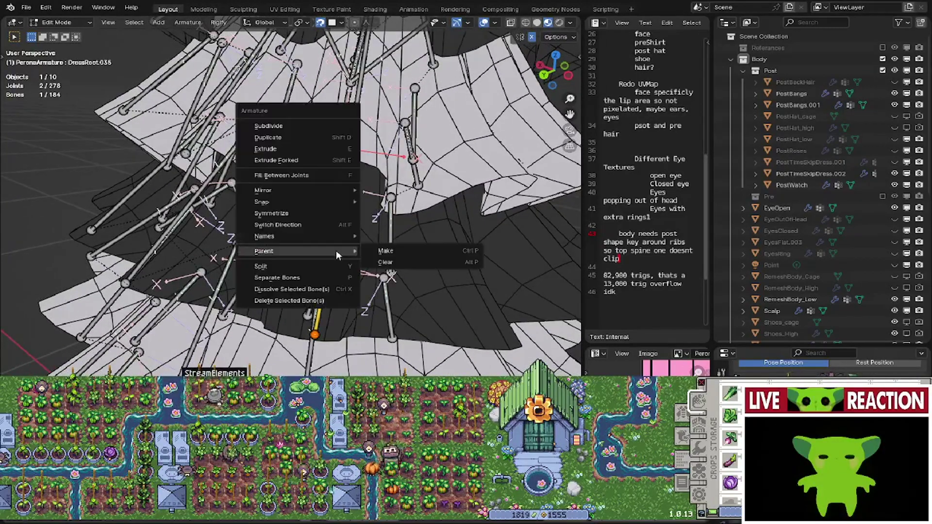
click(300, 128)
scroll(312, 252, up, 2)
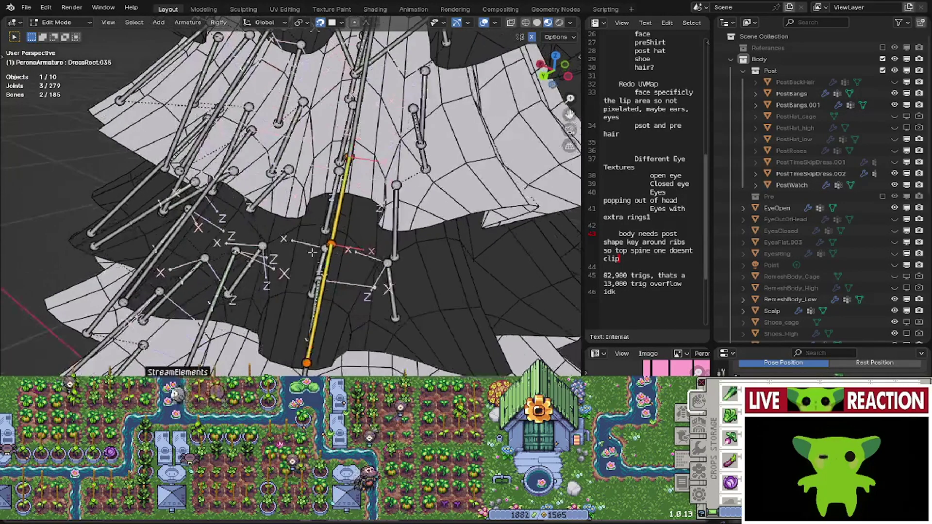
- Disconnect DressRoot.056 from DressRoot.035 at their shared joint
middle_drag(329, 264, 345, 259)
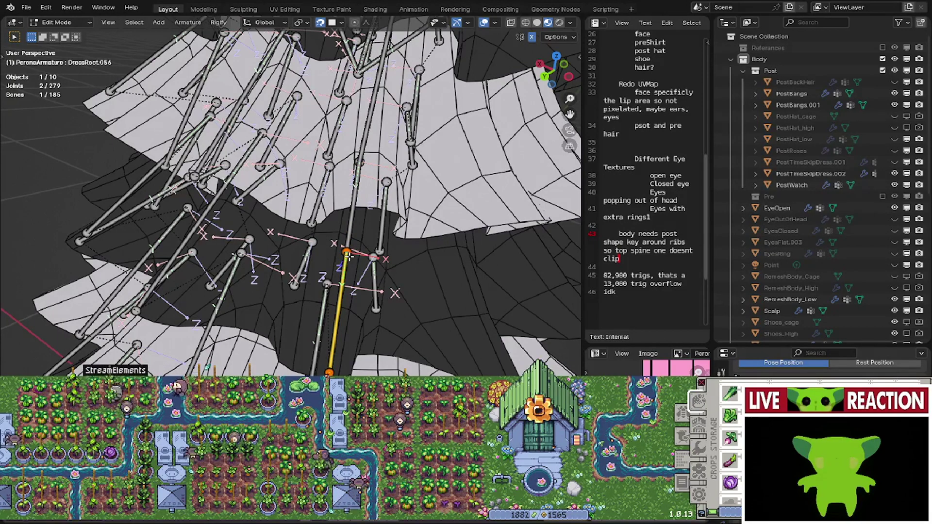
right_click(352, 229)
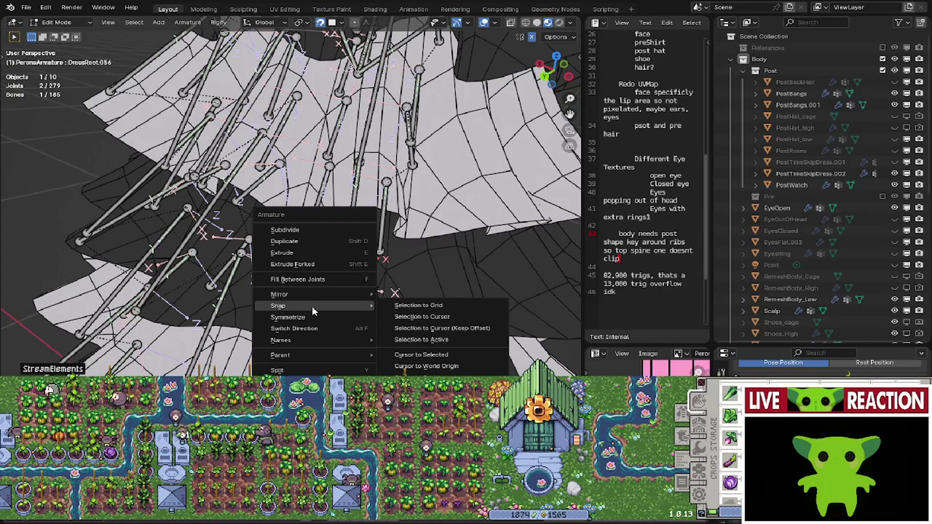
mouse_move(301, 355)
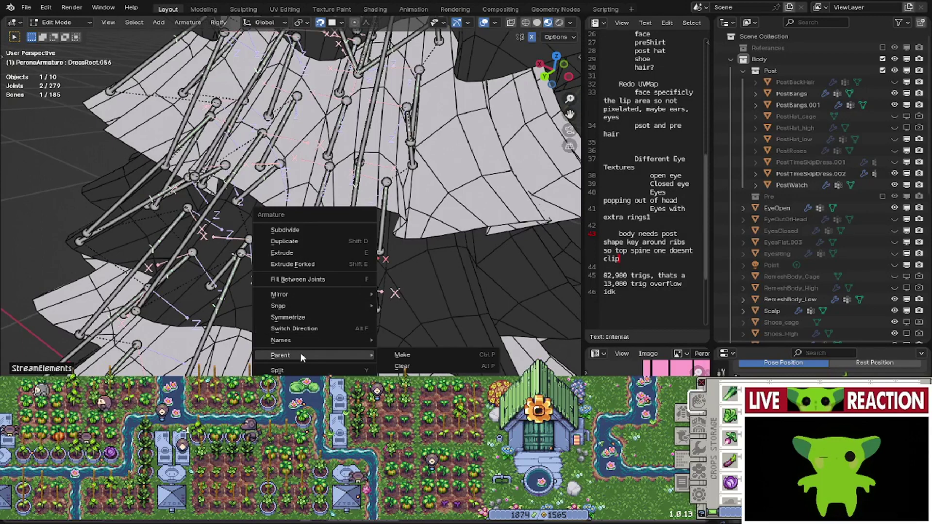
click(310, 328)
right_click(351, 266)
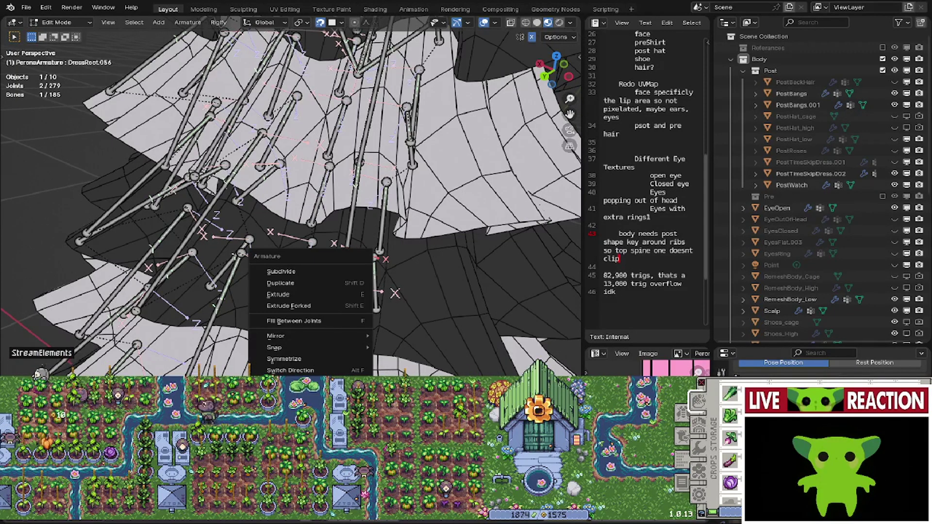
key(Escape)
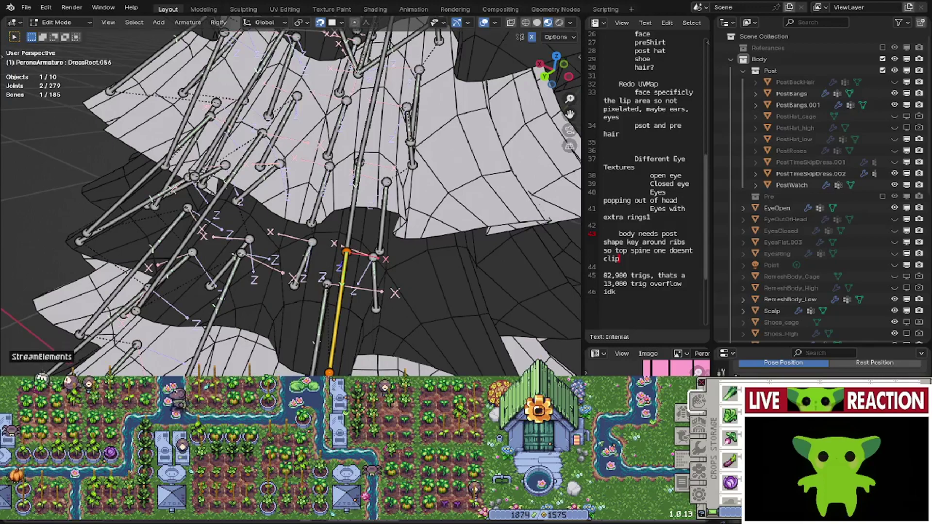
- Move DressRoot.056's head up to the hem of the upper white ruffle
click(348, 253)
key(g)
click(347, 203)
middle_drag(347, 204, 322, 232)
key(g)
click(360, 171)
click(331, 275)
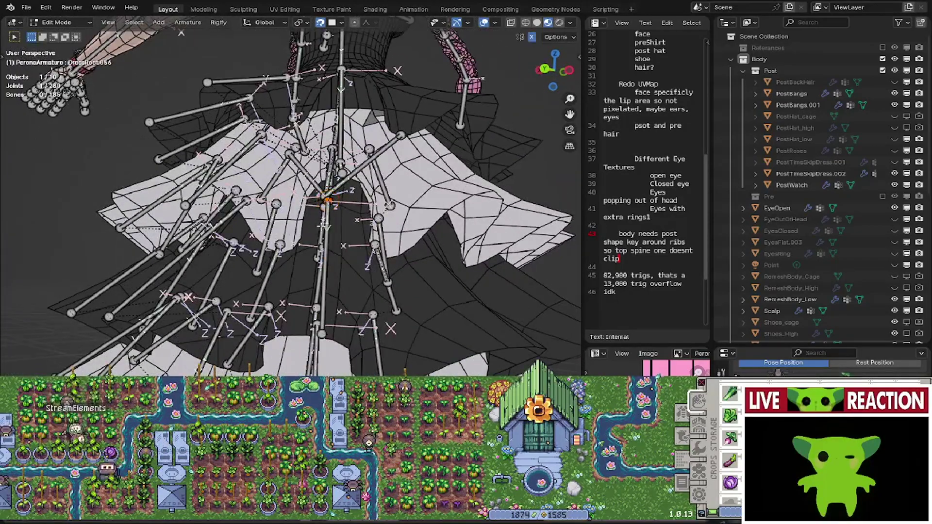
- Fine-tune the position of DressRoot.056's selected joint beneath the upper white ruffle
key(g)
scroll(318, 334, up, 1)
middle_drag(318, 334, 420, 275)
key(g)
click(326, 245)
scroll(326, 264, down, 1)
scroll(392, 292, up, 1)
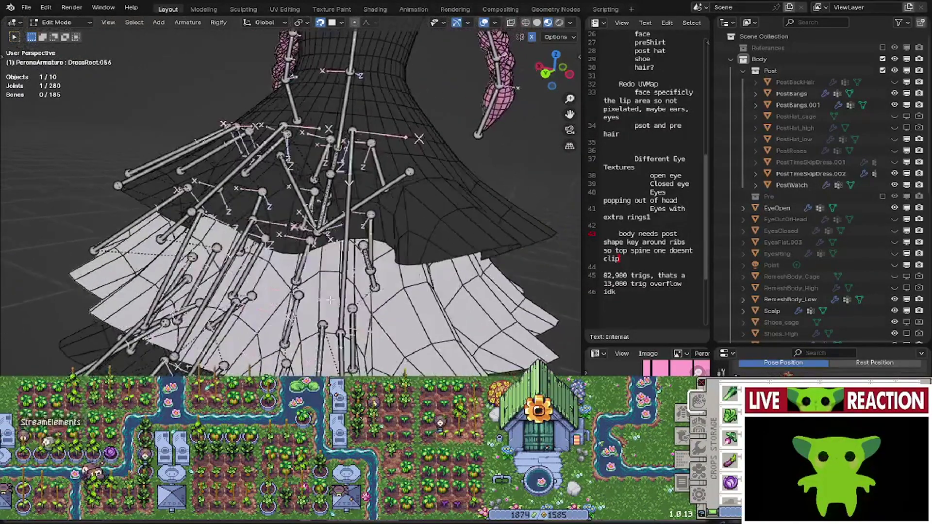
- Disconnect the bone below DressRoot.035 at their shared joint
shift+click(343, 295)
right_click(341, 295)
mouse_move(342, 295)
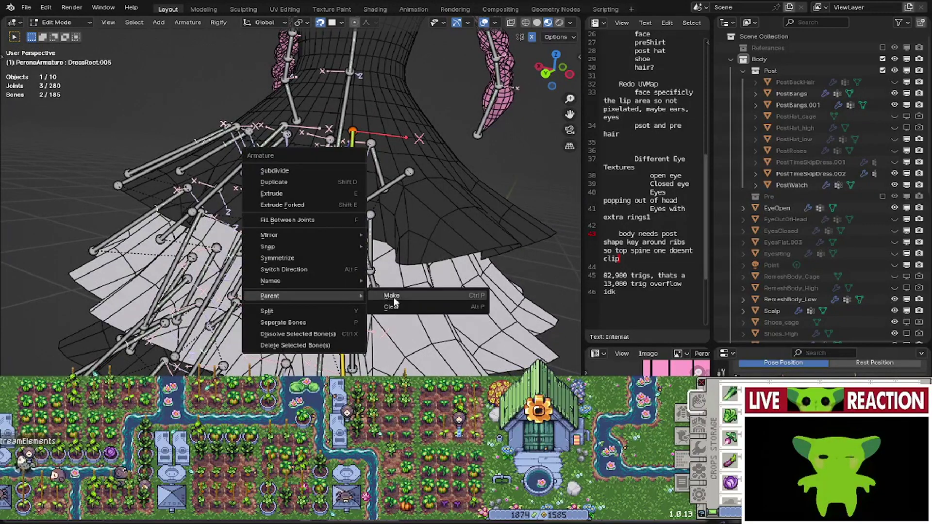
click(394, 305)
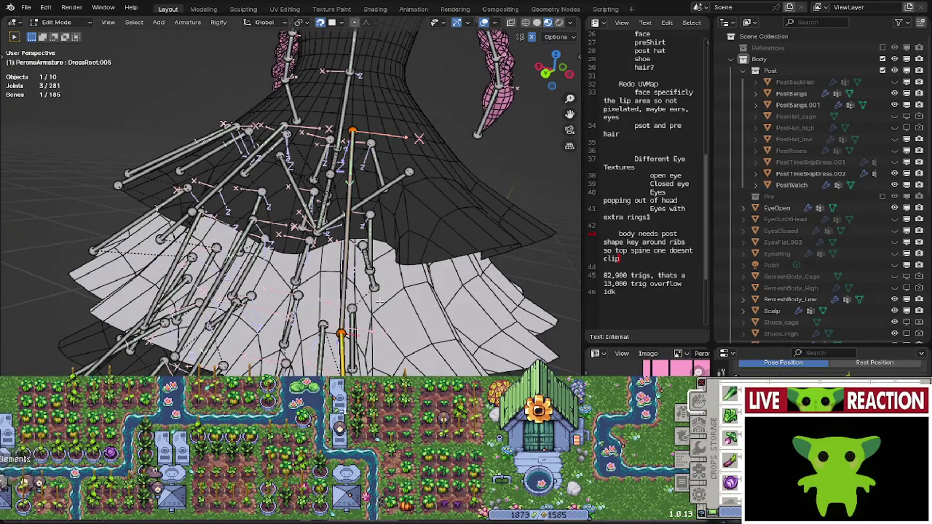
- Reposition the freed joints between DressRoot.035 and the separated bone below it to follow the ruffle tiers
middle_drag(385, 302, 338, 330)
middle_drag(323, 275, 321, 252)
key(g)
click(310, 369)
click(358, 273)
middle_drag(335, 405, 339, 379)
key(g)
click(319, 213)
- Fine-tune DressRoot.035's tail so it sits at the hem of the upper white ruffle
middle_drag(319, 214, 334, 195)
key(g)
click(313, 234)
key(g)
click(316, 234)
middle_drag(347, 400, 349, 388)
key(g)
click(306, 368)
middle_drag(307, 321, 297, 295)
scroll(298, 295, up, 3)
middle_drag(298, 263, 291, 336)
scroll(297, 291, down, 2)
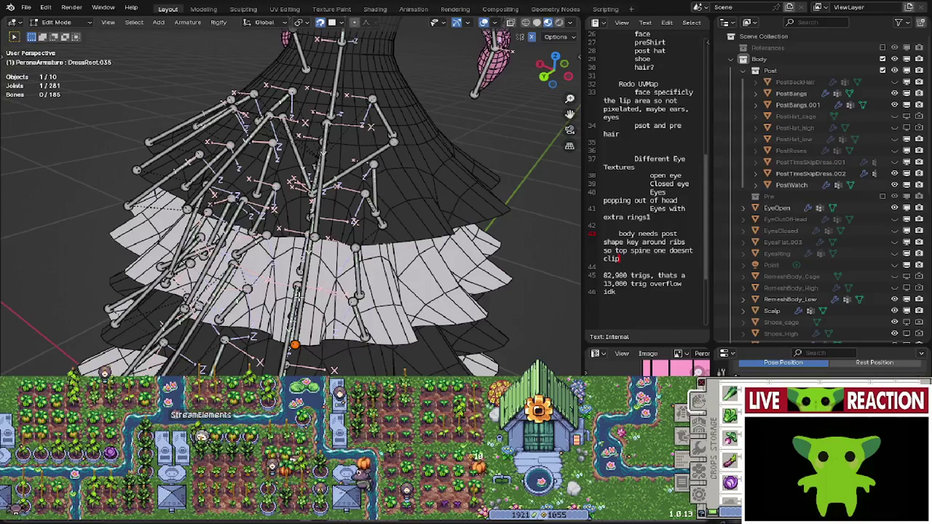
- Reposition DressRoot.056's joint near the hem of the upper white ruffle
click(297, 285)
middle_drag(298, 286, 309, 182)
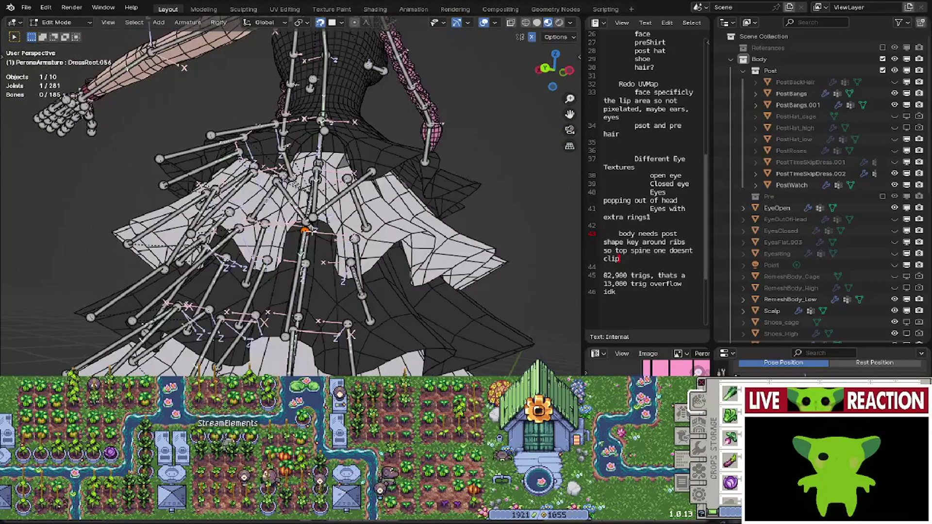
middle_drag(286, 335, 287, 370)
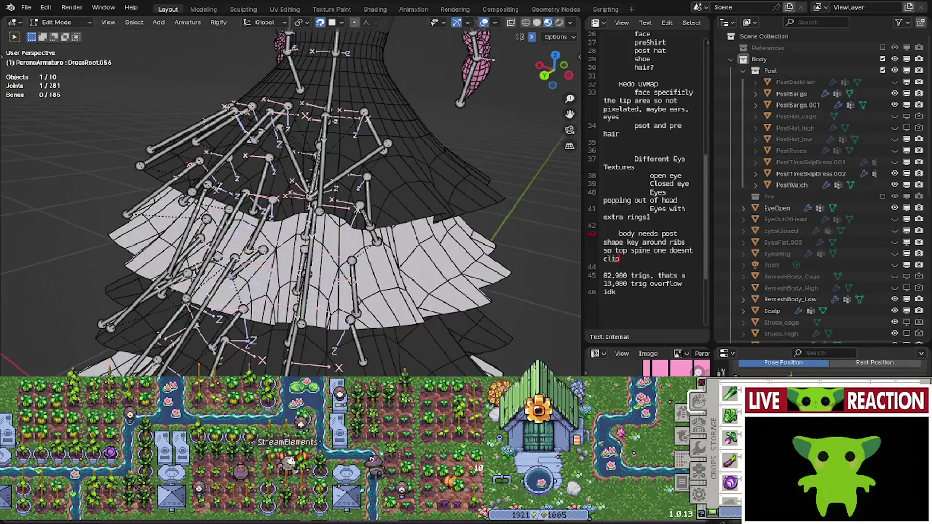
key(g)
click(288, 369)
- Move DressRoot.034's head to the inner top of the lower white ruffle
middle_drag(290, 360, 306, 248)
click(299, 339)
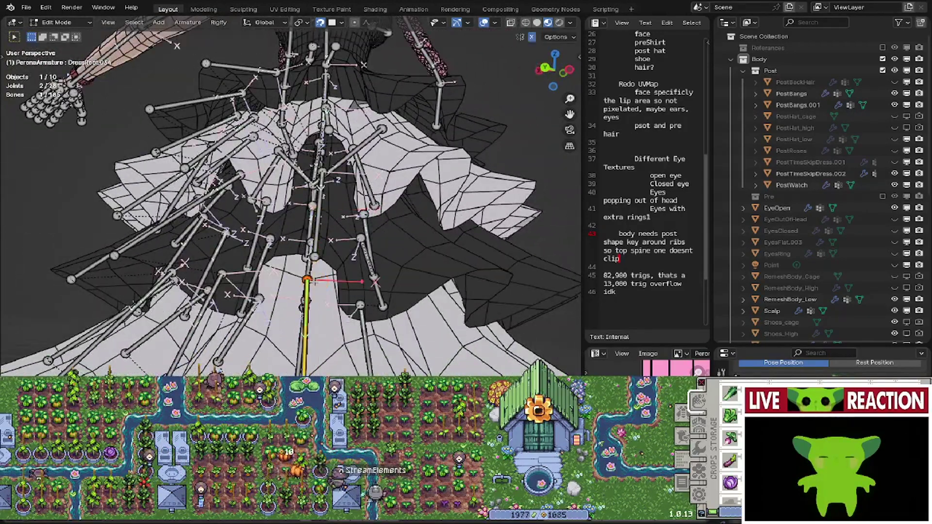
key(g)
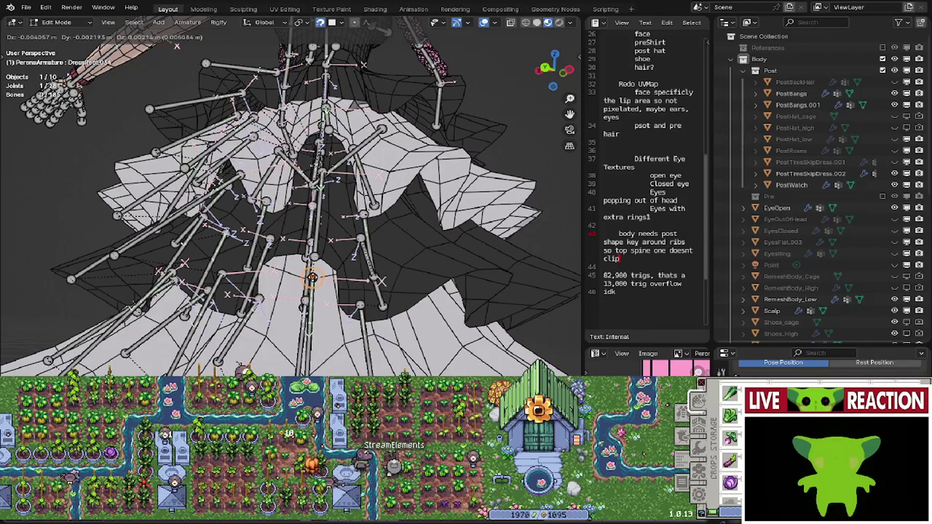
click(315, 278)
middle_drag(315, 279, 269, 258)
scroll(271, 306, down, 1)
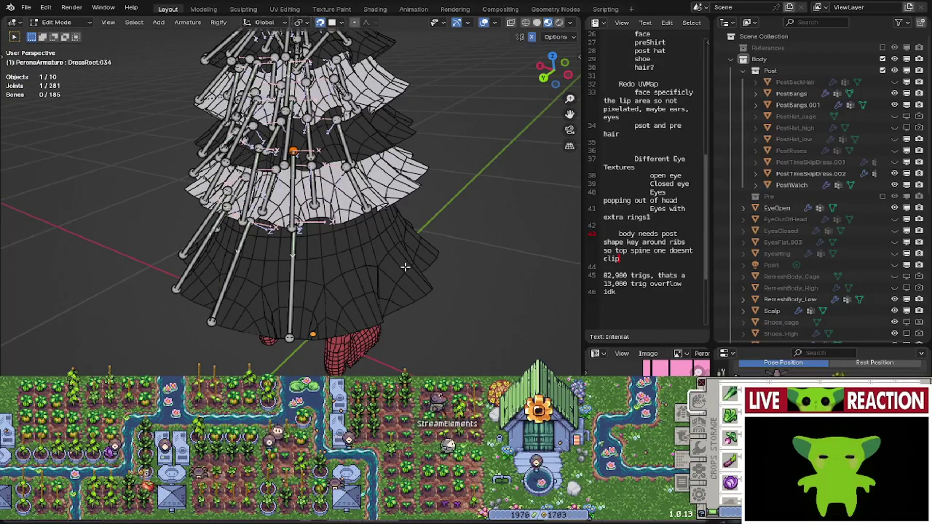
- Reveal the hidden skirt bones and isolate the next long chain containing DressRoot.037 and DressRoot.038
key(alt+h)
middle_drag(401, 263, 311, 340)
scroll(311, 339, up, 5)
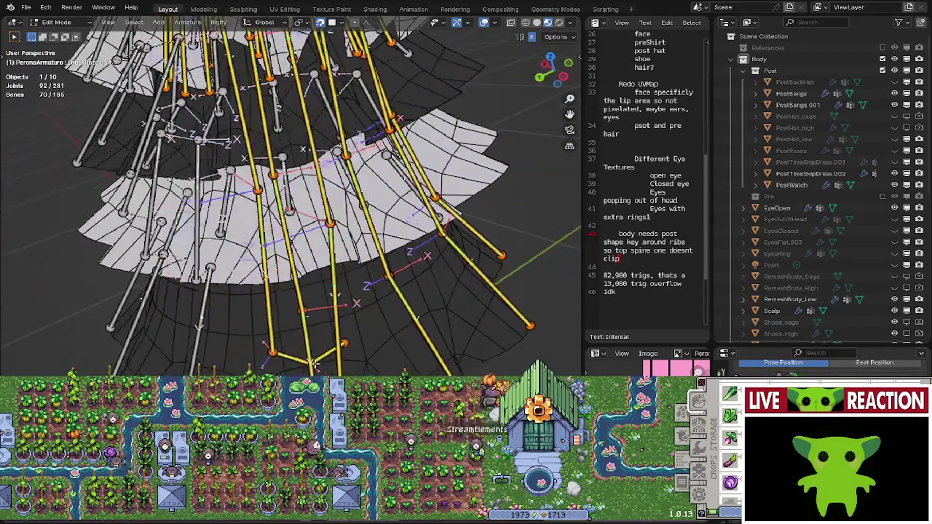
shift+click(310, 355)
shift+click(283, 222)
shift+middle_drag(267, 197, 286, 298)
shift+click(291, 295)
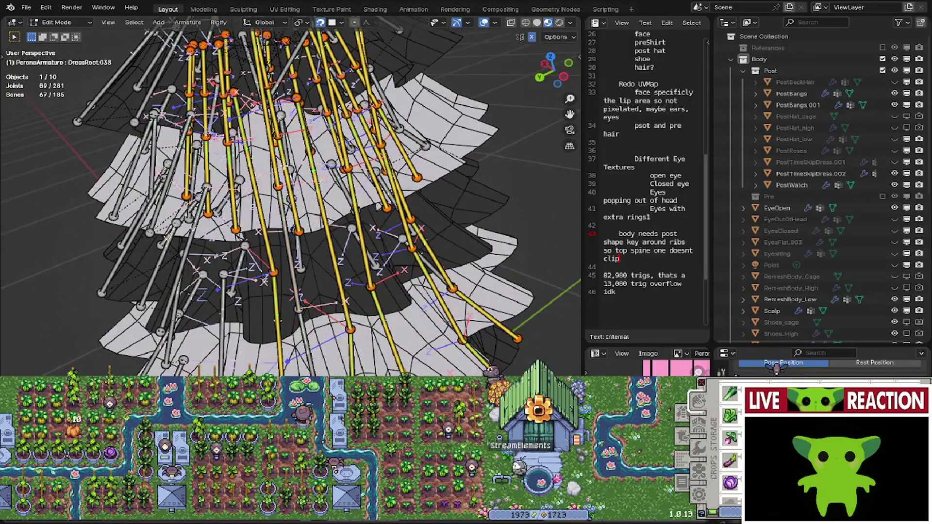
shift+click(273, 169)
middle_drag(274, 169, 303, 315)
key(alt+a)
- Disconnect DressRoot.037 and the bone directly below it from their parent bones
click(301, 327)
key(bracketright)
shift+click(300, 318)
right_click(298, 318)
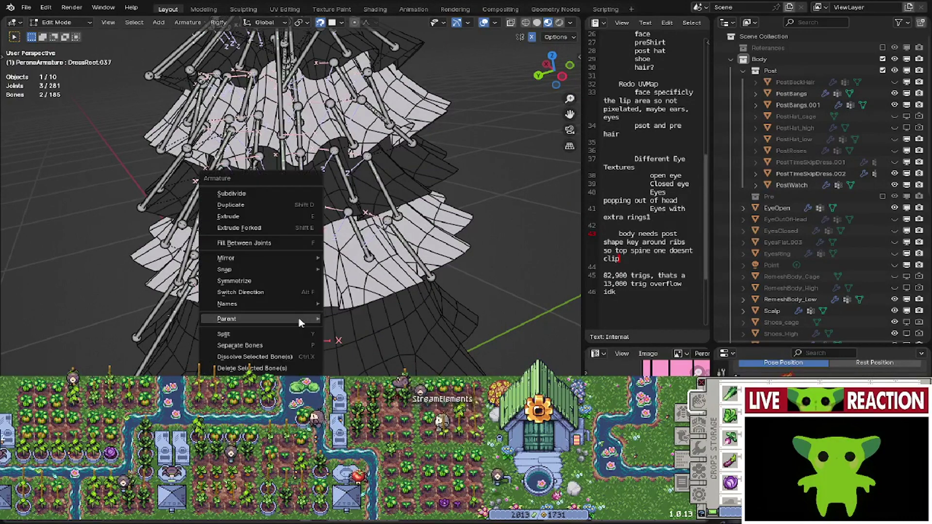
mouse_move(299, 319)
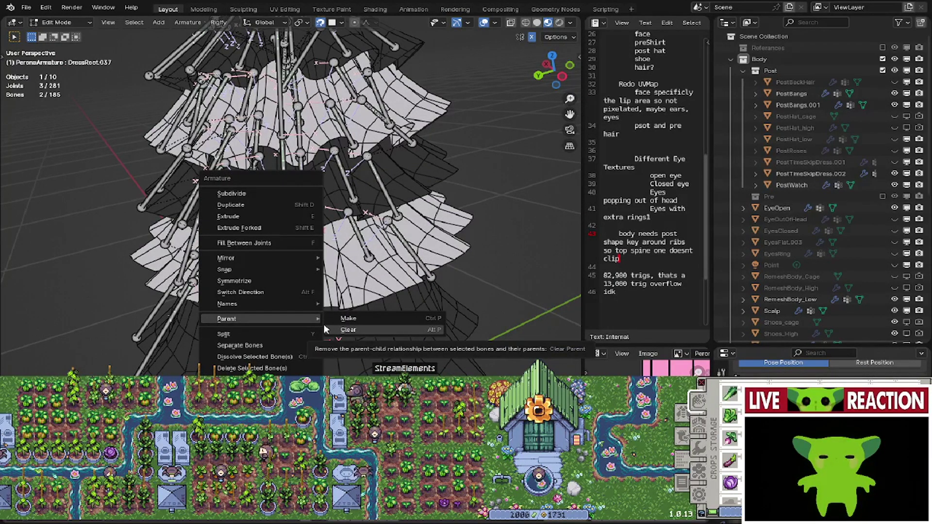
click(339, 329)
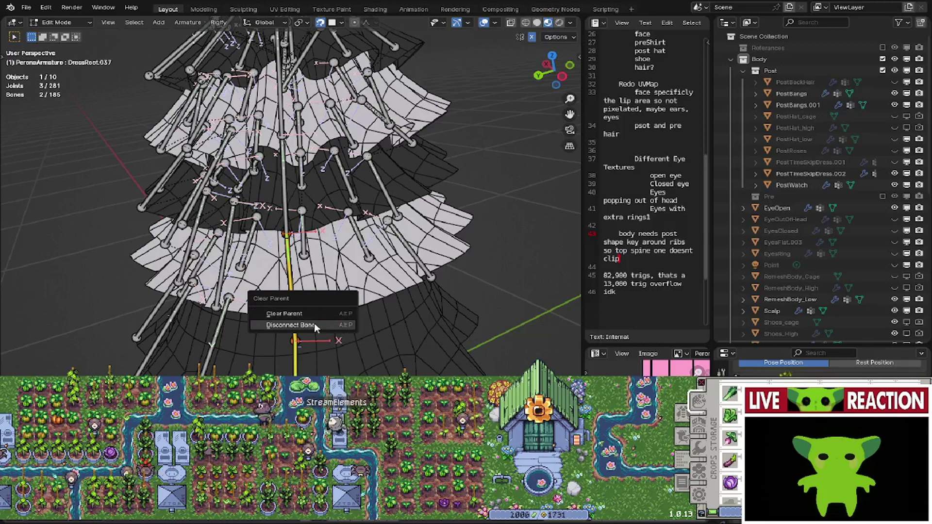
click(314, 326)
- Move DressRoot.037's tail up to the hem of the lower white ruffle
middle_drag(307, 313, 307, 292)
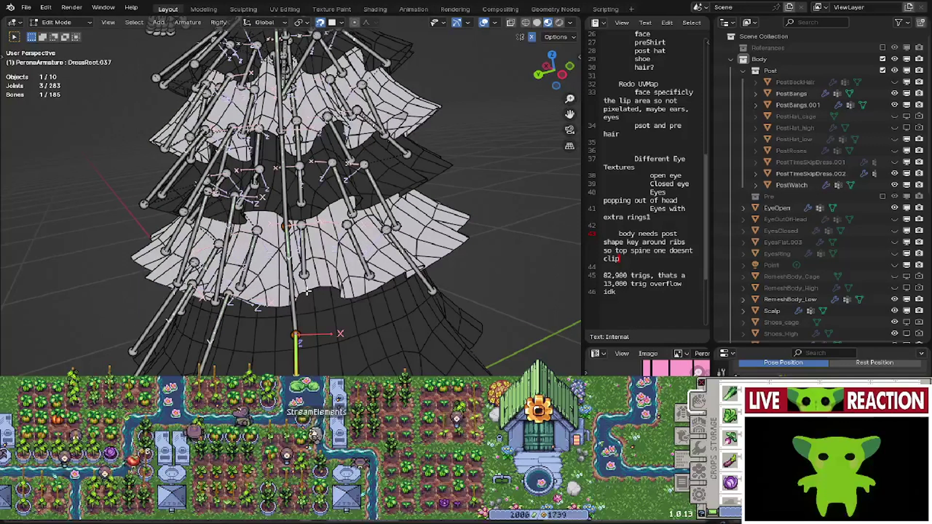
middle_drag(320, 304, 327, 308)
click(301, 336)
scroll(308, 324, up, 2)
scroll(254, 119, down, 4)
key(g)
click(296, 316)
middle_drag(296, 316, 292, 303)
- Move DressRoot.039's head up beneath the hem of the lower white ruffle
click(302, 342)
scroll(305, 327, up, 2)
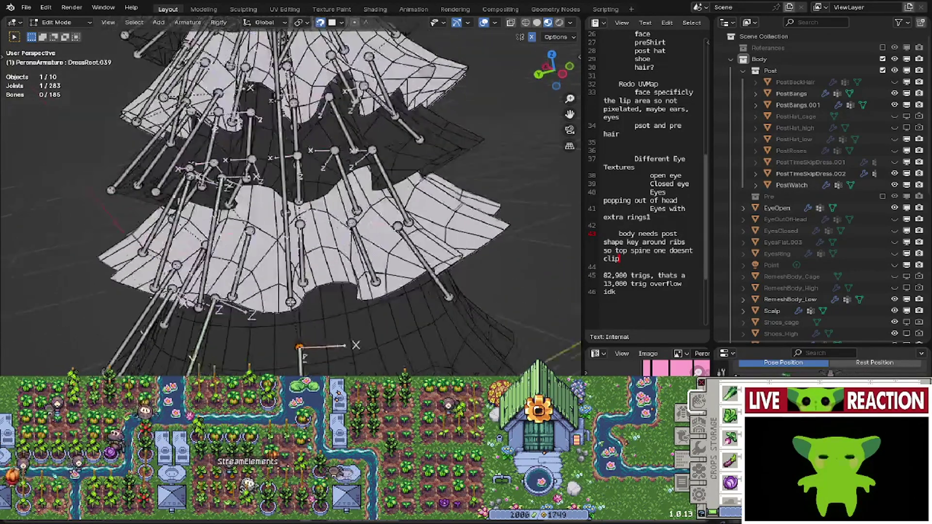
scroll(286, 228, up, 4)
middle_drag(285, 221, 283, 227)
key(g)
click(299, 246)
middle_drag(300, 296, 249, 328)
scroll(274, 273, down, 5)
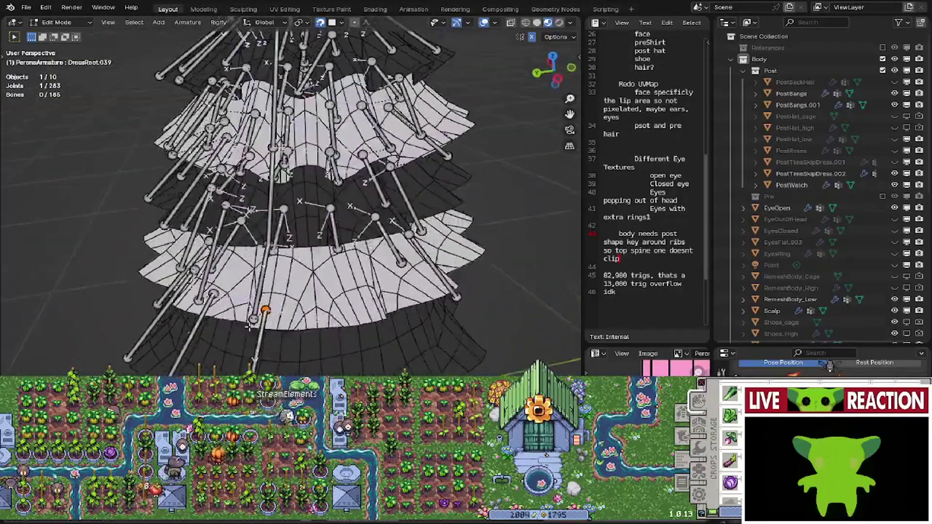
middle_drag(301, 287, 265, 303)
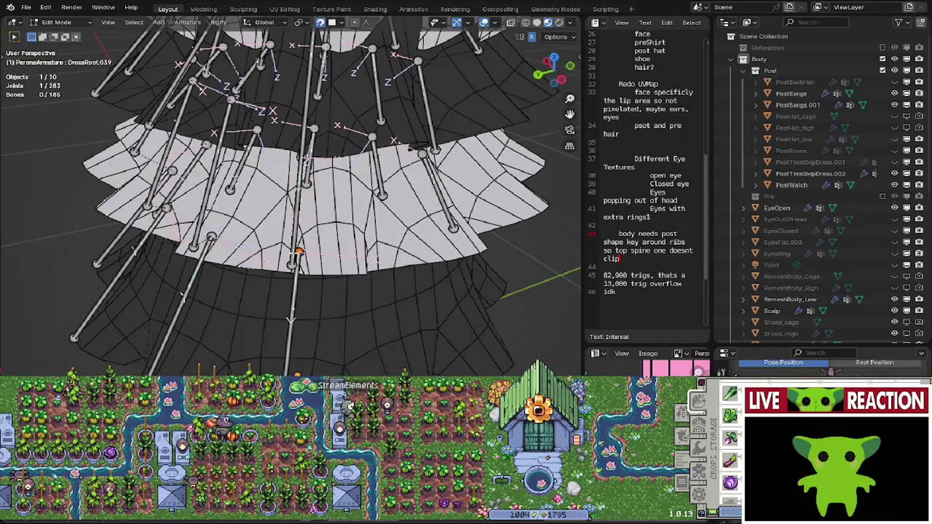
- Move DressRoot.038's tail to the upper edge of the lower white ruffle
scroll(290, 320, up, 4)
click(294, 353)
middle_drag(297, 359, 310, 339)
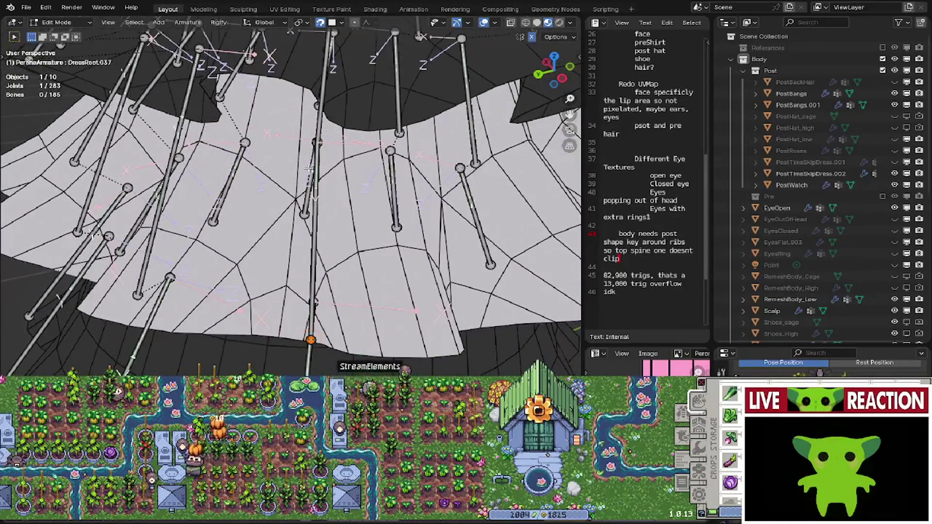
shift+middle_drag(313, 146, 314, 235)
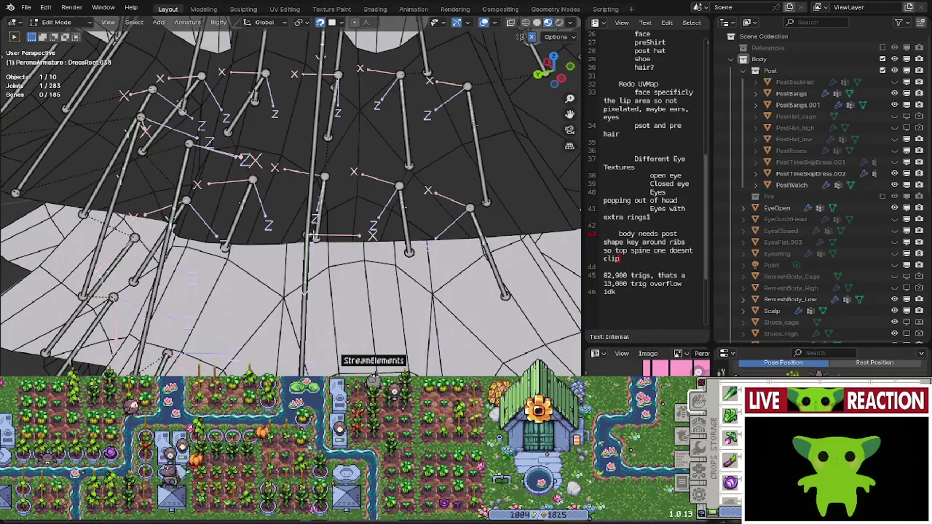
key(g)
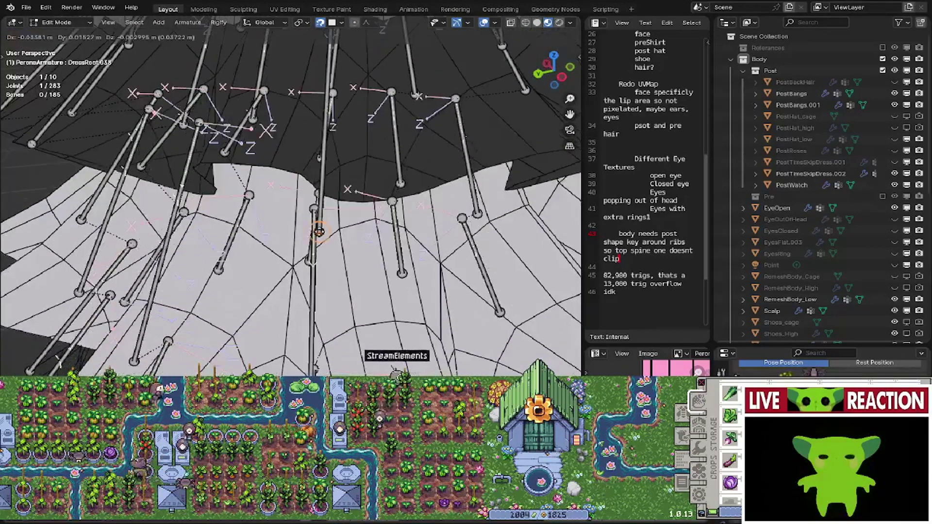
middle_drag(308, 209, 318, 184)
- Move DressRoot.037's head up to the inner top of the lower white ruffle
key(g)
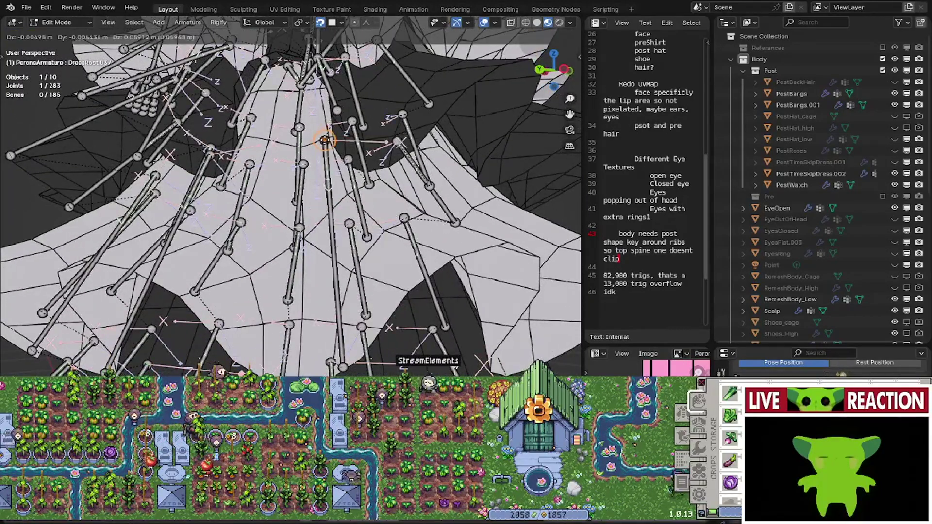
click(325, 140)
middle_drag(325, 140, 262, 358)
click(261, 358)
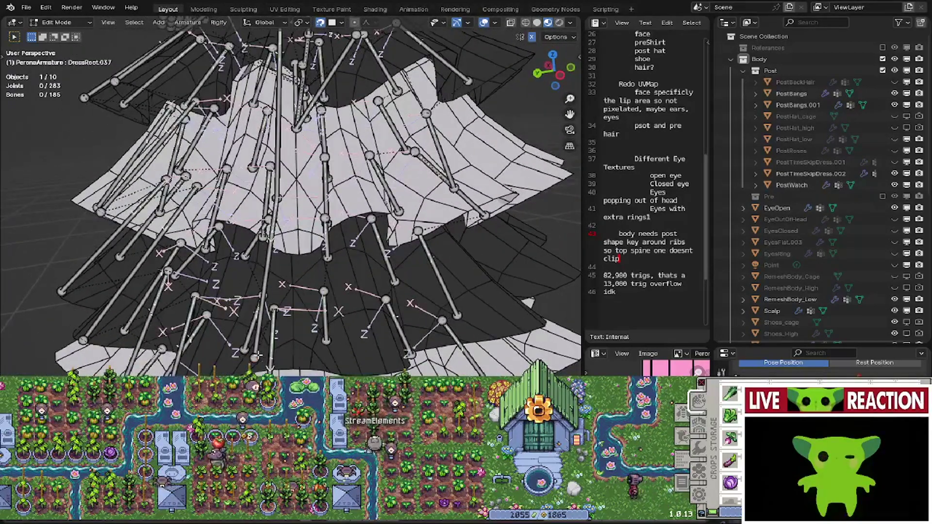
- Subdivide DressRoot.038 into two bones
click(265, 294)
right_click(265, 287)
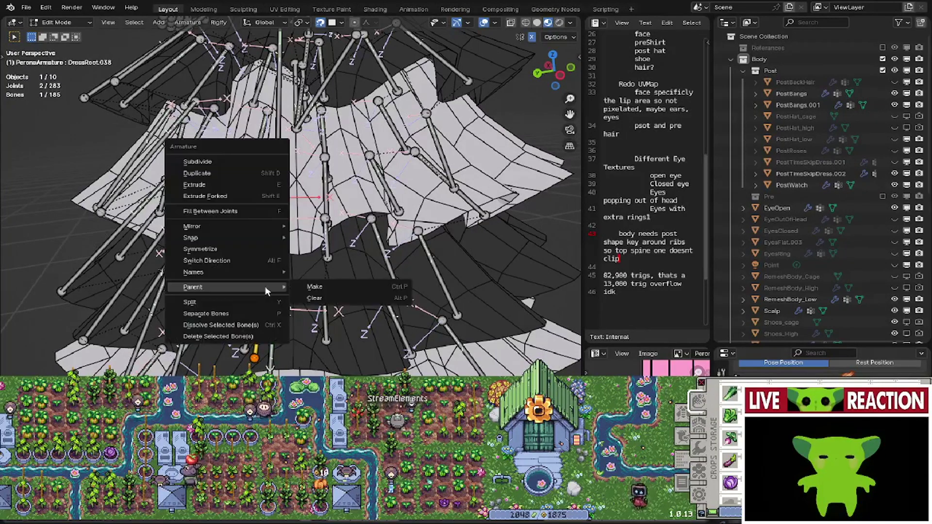
click(216, 162)
middle_drag(215, 167, 261, 299)
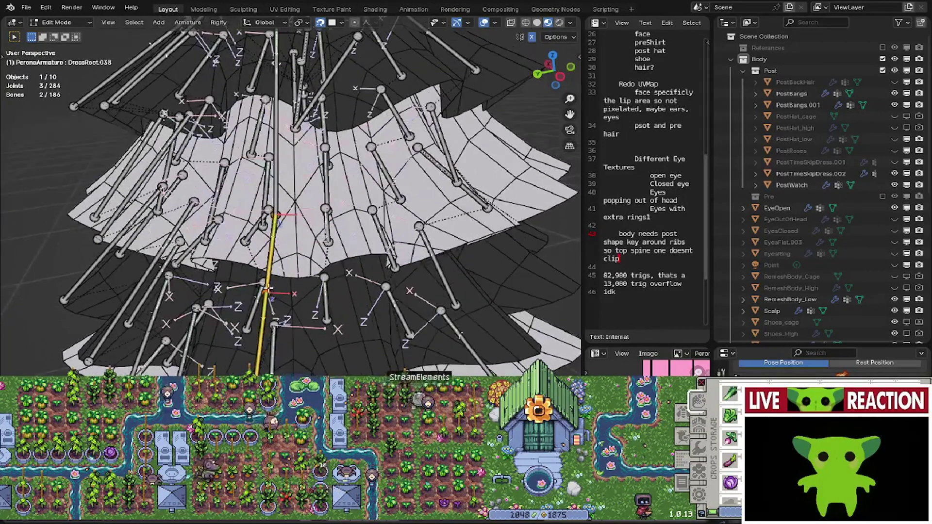
click(263, 305)
click(263, 306)
- Disconnect both halves of the subdivided DressRoot.038 from their parent bones
middle_drag(259, 291, 249, 287)
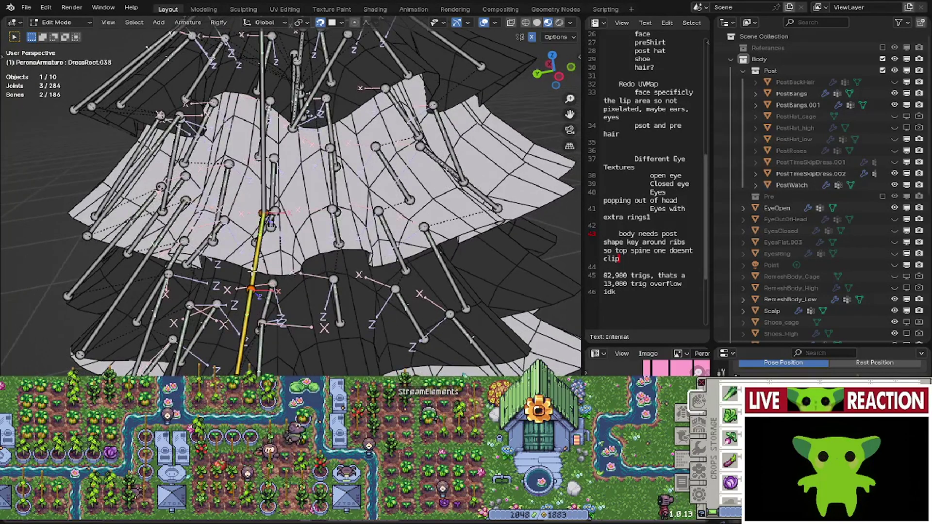
right_click(250, 288)
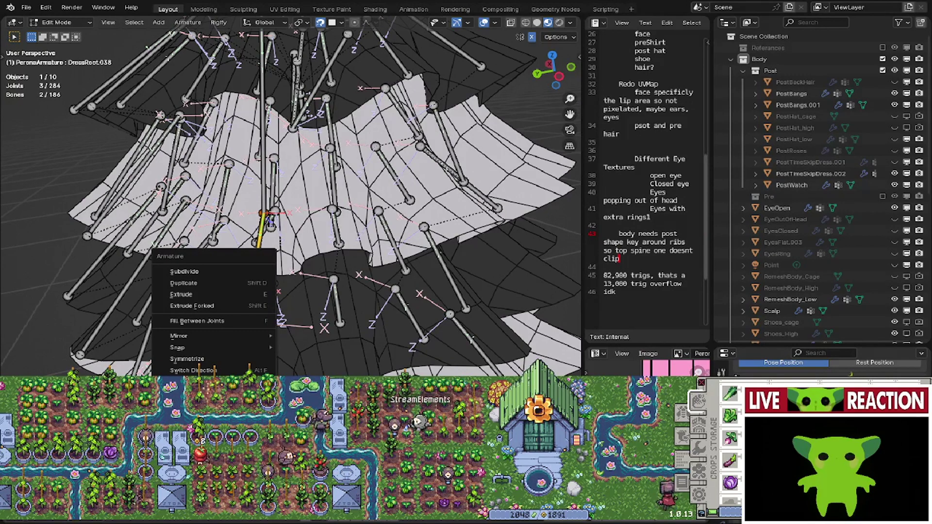
click(304, 397)
click(304, 406)
middle_drag(276, 321, 286, 321)
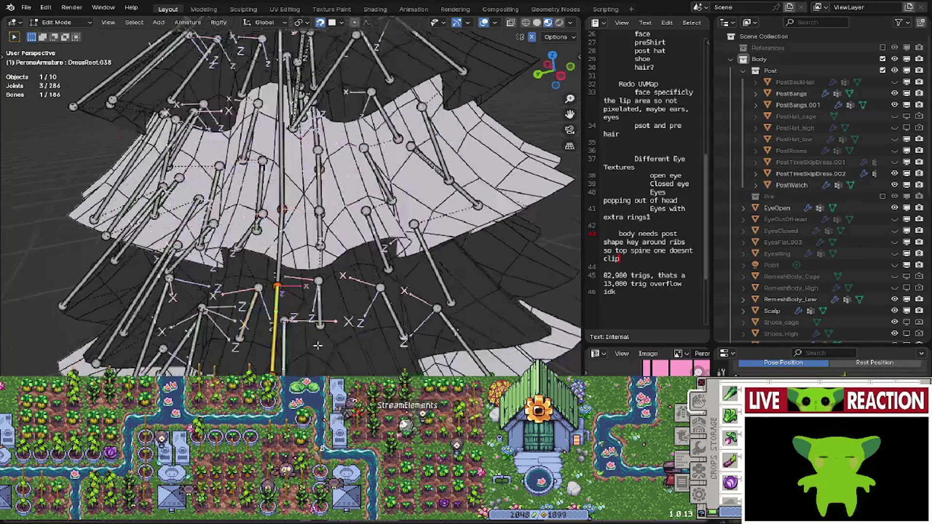
- Move DressRoot.038's tail to the hem of the upper white ruffle
scroll(287, 321, up, 1)
click(277, 283)
shift+middle_drag(277, 283, 265, 369)
key(g)
click(256, 313)
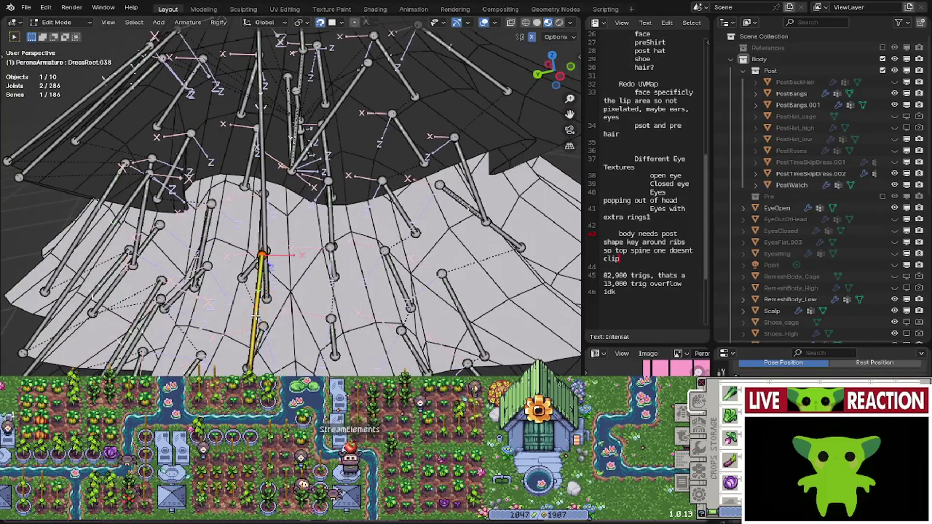
middle_drag(287, 275, 290, 281)
mouse_move(281, 313)
middle_down()
mouse_move(298, 341)
mouse_move(274, 318)
mouse_move(307, 339)
mouse_move(320, 332)
mouse_move(297, 276)
mouse_move(289, 308)
mouse_move(262, 280)
mouse_move(295, 280)
mouse_move(292, 299)
middle_up()
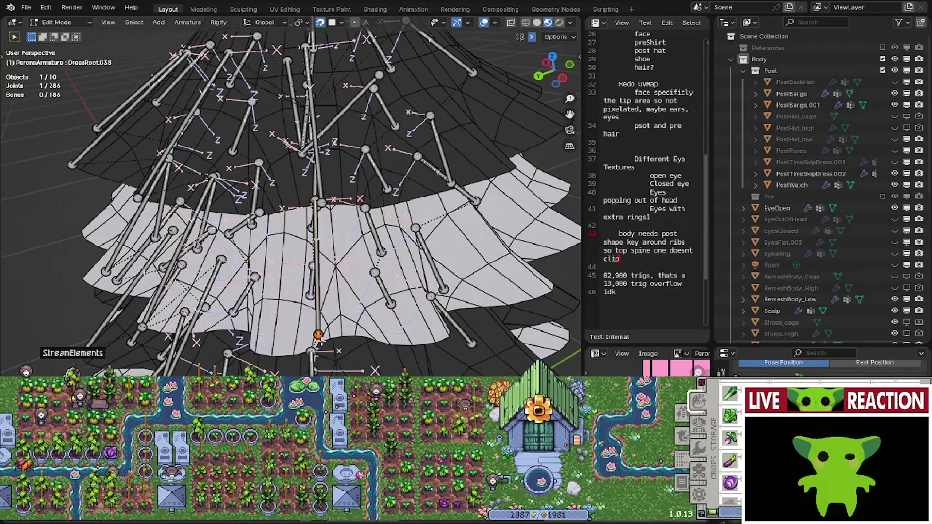
scroll(321, 342, down, 3)
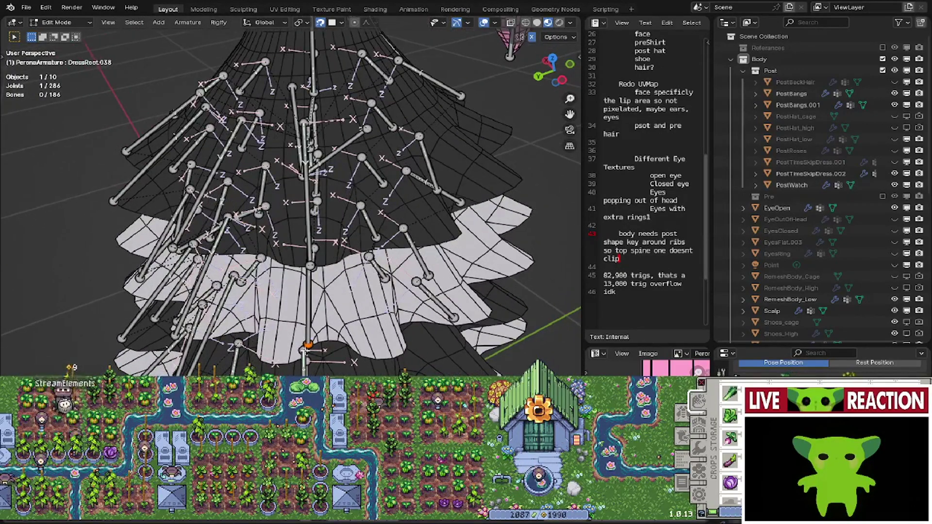
- Move DressRoot.057's head up underneath the upper white ruffle
middle_drag(306, 346, 310, 225)
key(g)
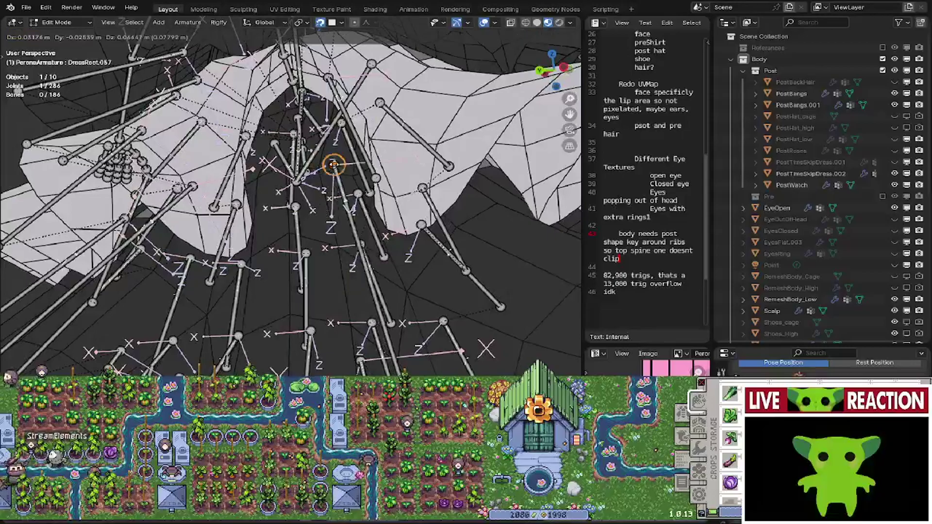
click(346, 175)
scroll(346, 175, down, 1)
middle_drag(346, 179, 333, 213)
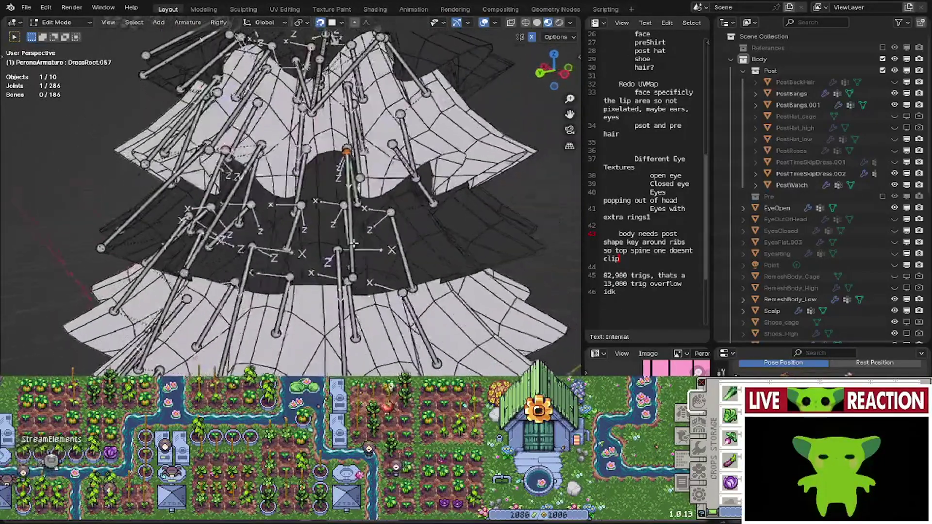
- Move DressRoot.057's tail to the lower edge of the dark tier above the lower white ruffle
middle_drag(341, 249, 318, 157)
click(310, 341)
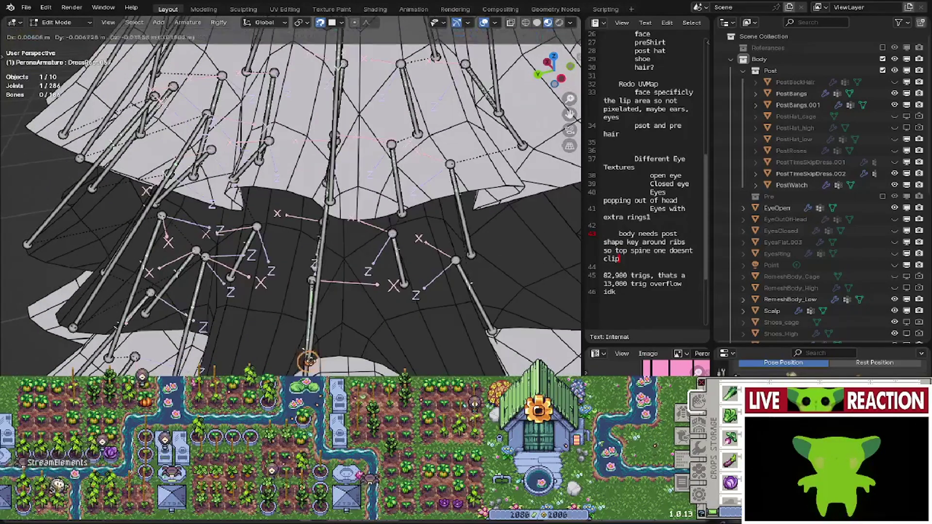
click(323, 357)
scroll(321, 352, down, 1)
middle_drag(320, 340, 323, 290)
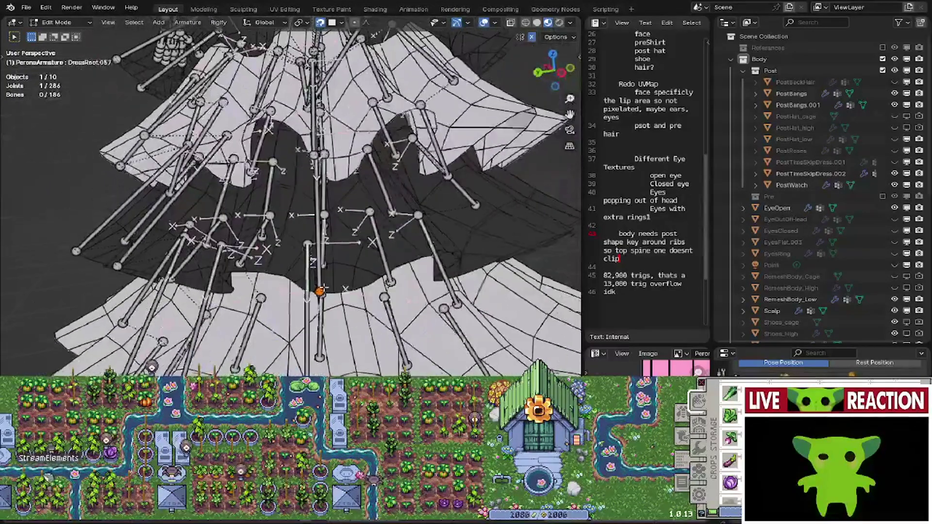
middle_drag(306, 291, 308, 269)
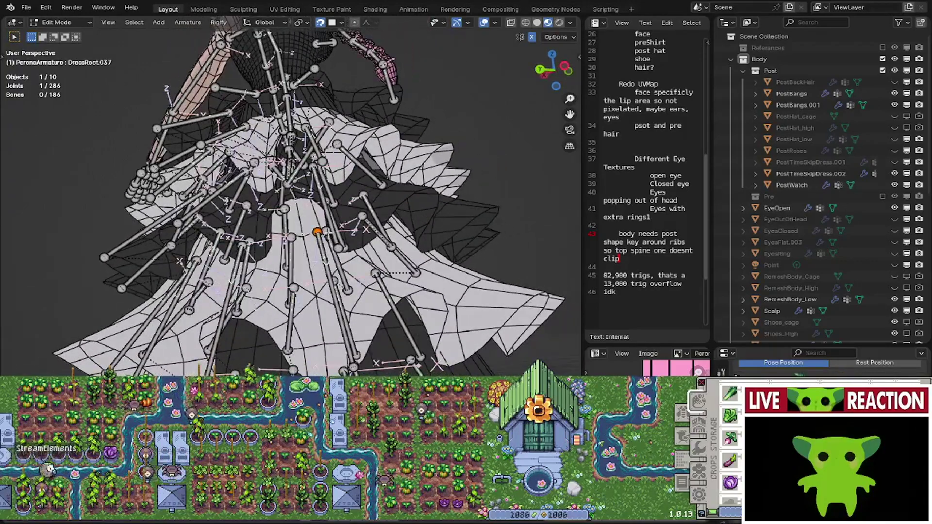
- Reposition the DressRoot.037 joint near the upper edge of the lower white ruffle, checking it from another angle
key(g)
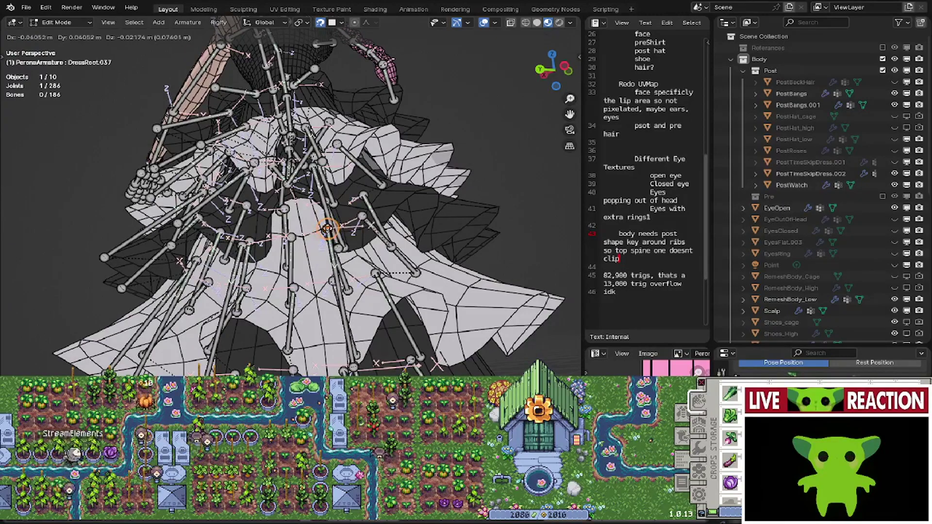
click(322, 237)
middle_drag(321, 237, 453, 38)
scroll(369, 236, up, 3)
middle_drag(347, 233, 374, 230)
key(g)
click(387, 191)
- Adjust DressRoot.057's tail so it sits where the dark tier meets the lower white ruffle
scroll(348, 270, down, 2)
middle_drag(387, 191, 348, 300)
scroll(329, 164, up, 2)
middle_drag(296, 260, 292, 318)
key(g)
click(340, 147)
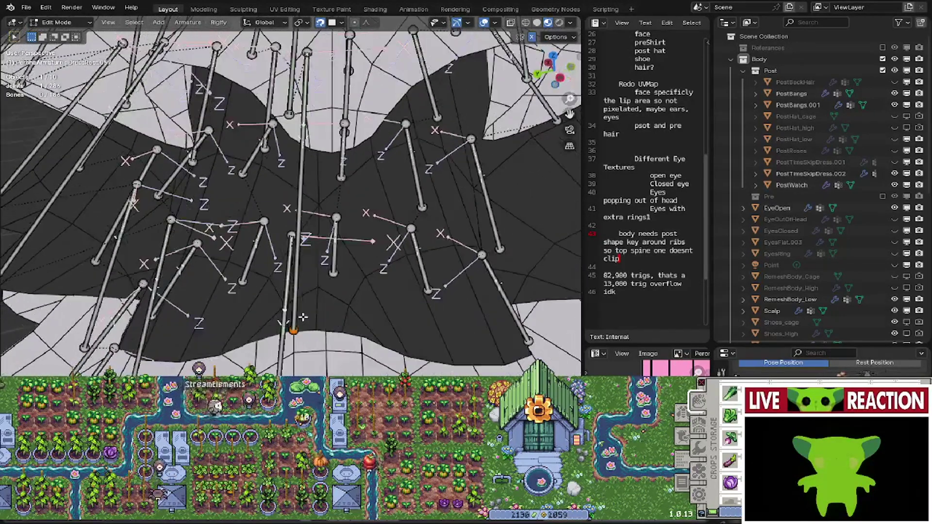
key(g)
click(283, 329)
scroll(291, 330, down, 4)
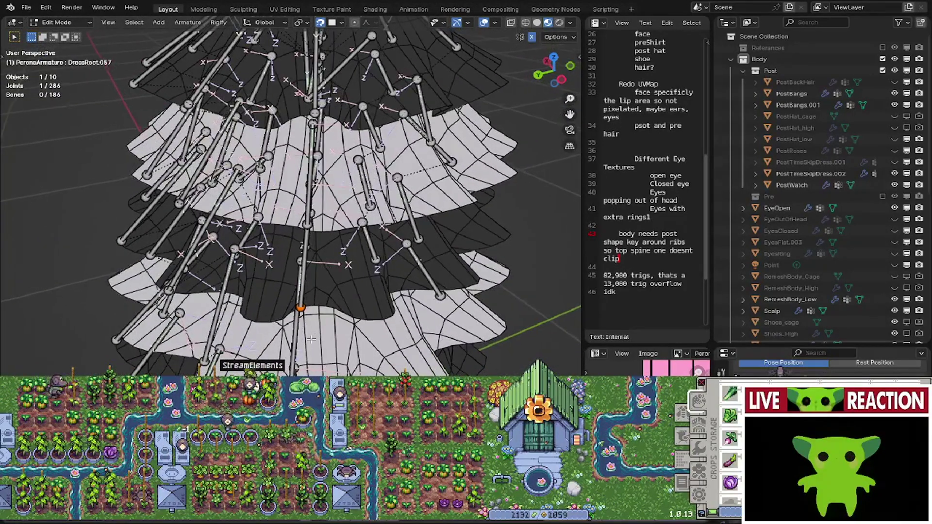
- Reposition the front centre bone joint near the hem of the upper white ruffle
middle_drag(311, 339, 302, 370)
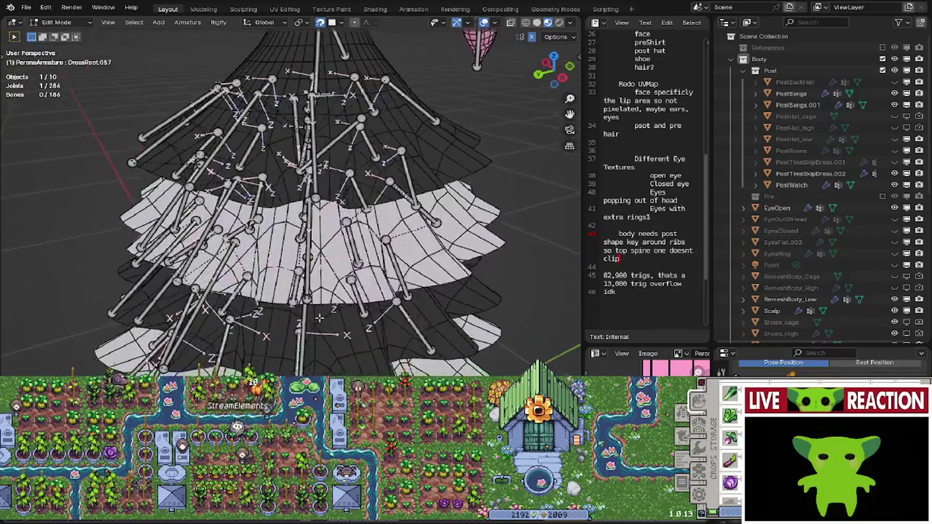
scroll(319, 314, up, 4)
middle_drag(319, 315, 312, 340)
click(315, 329)
key(g)
click(296, 342)
scroll(312, 321, down, 3)
shift+middle_drag(311, 302, 290, 229)
scroll(325, 286, down, 4)
key(ctrl+z)
scroll(279, 228, up, 3)
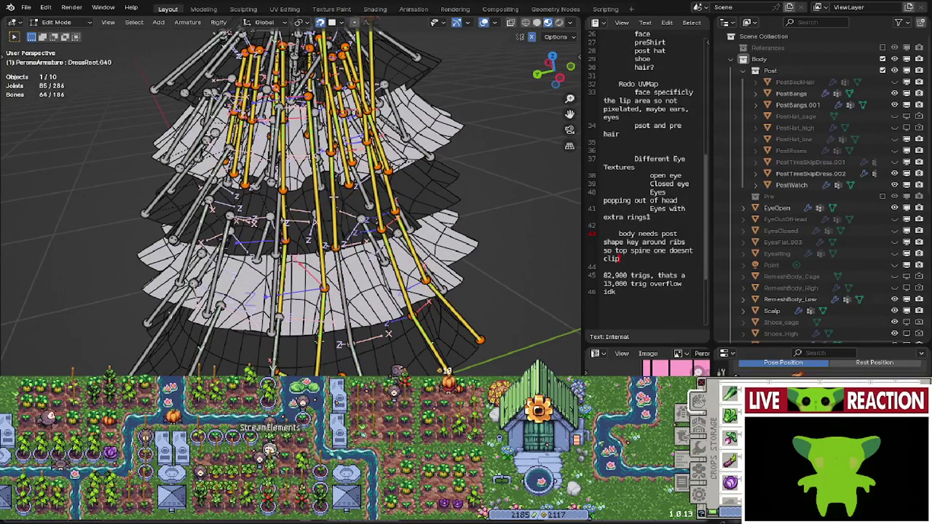
shift+middle_drag(333, 197, 316, 282)
scroll(317, 281, up, 2)
key(shift+l)
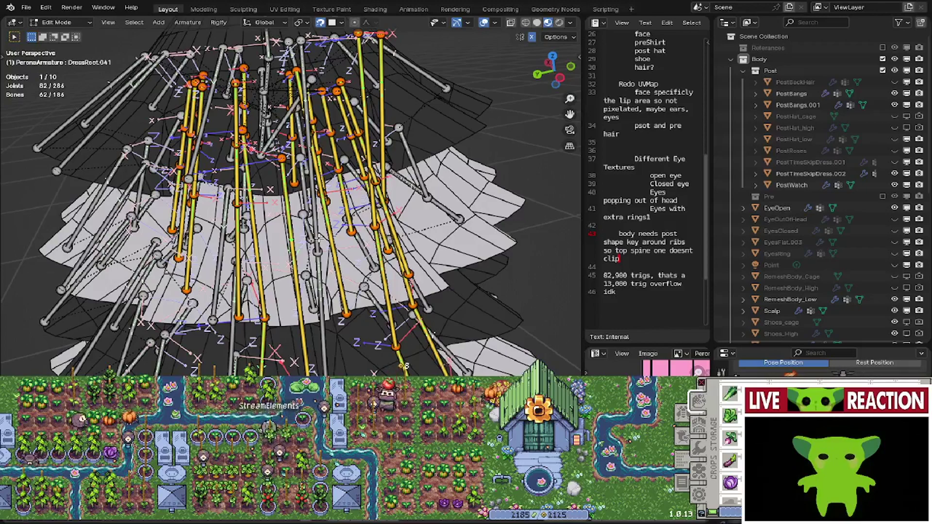
key(h)
- Disconnect the front centre bone DressRoot.042 in the dark bottom tier from its parent bone
middle_drag(318, 334, 333, 140)
scroll(333, 348, down, 2)
scroll(278, 224, up, 6)
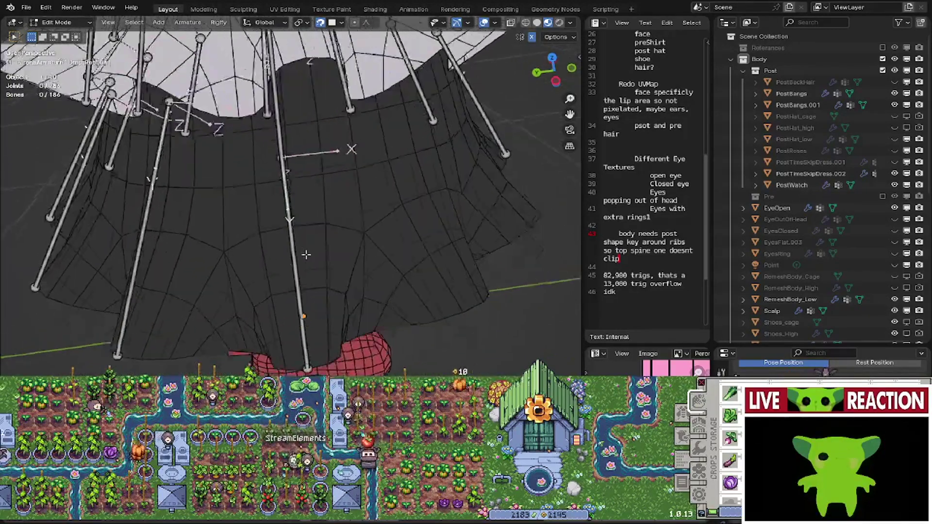
right_click(284, 190)
mouse_move(285, 191)
click(327, 200)
click(327, 200)
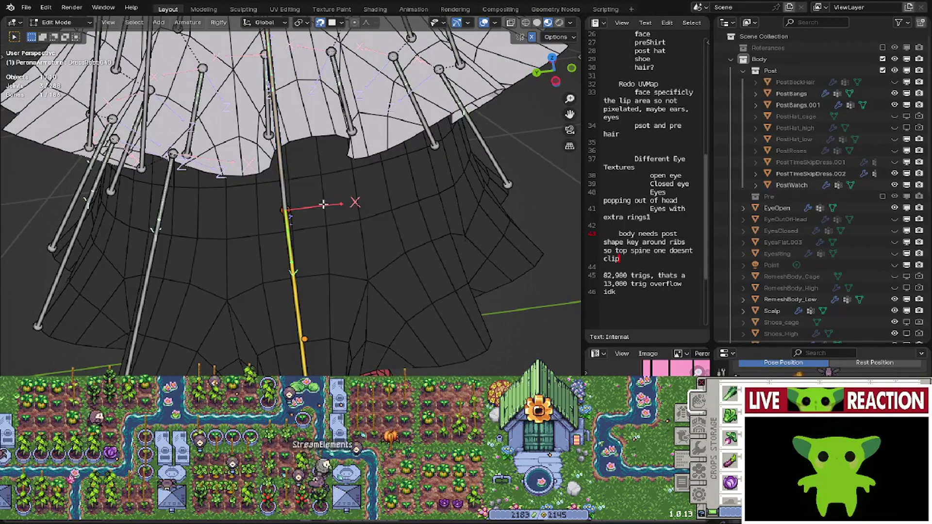
- Move DressRoot.042's head up underneath the lower white ruffle, level with the neighbouring bone heads
click(286, 210)
shift+middle_drag(285, 210, 284, 186)
key(g)
click(290, 263)
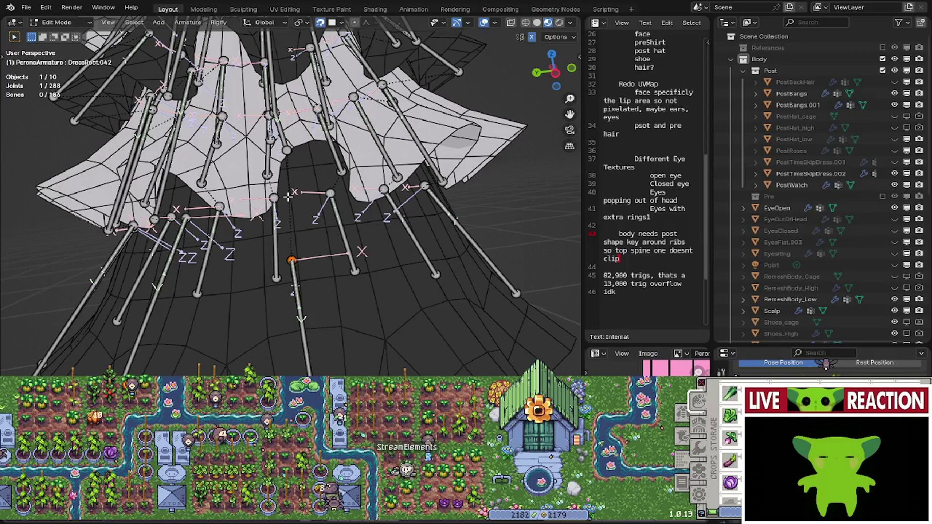
key(g)
click(290, 197)
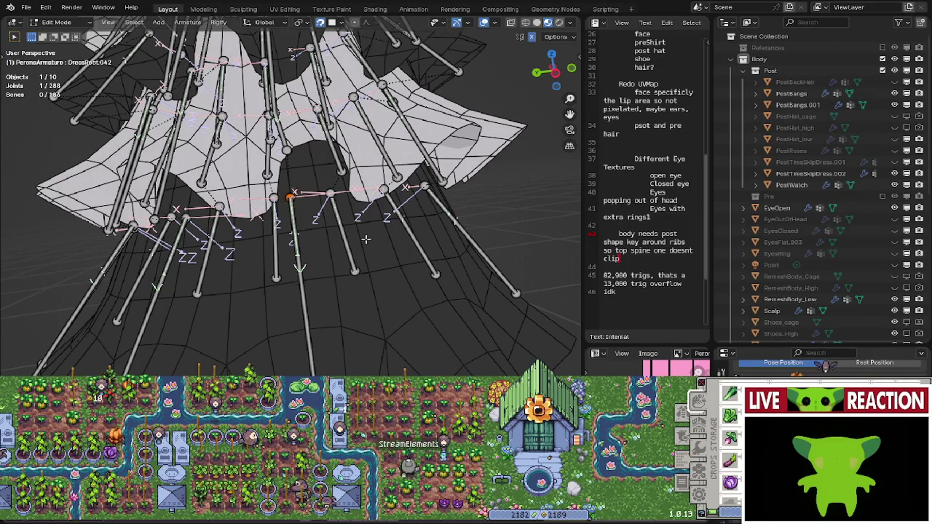
- Move DressRoot.040's tail to the hem of the lower white ruffle
middle_drag(290, 198, 335, 296)
click(283, 225)
middle_drag(284, 226, 294, 261)
key(g)
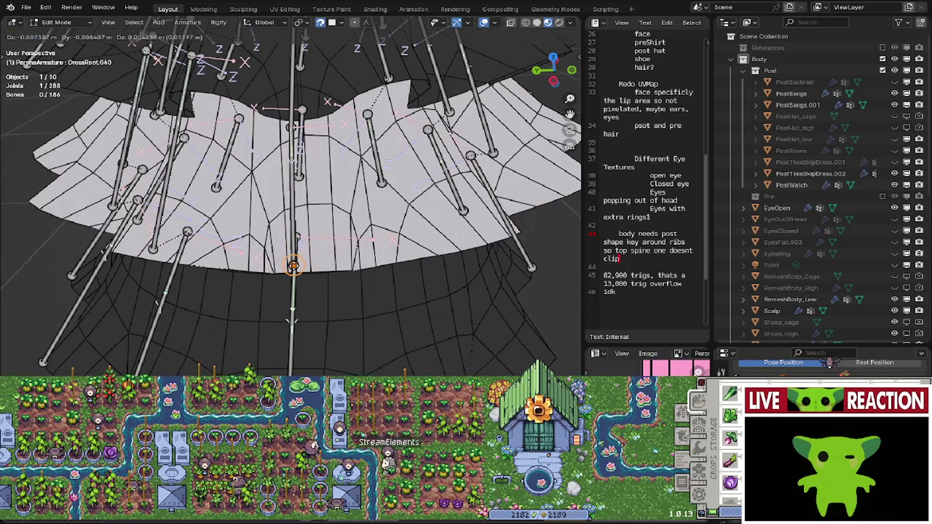
- Reposition the joints of the central dress bones so they follow the surface of the skirt ruffles
click(293, 270)
middle_drag(293, 269, 300, 314)
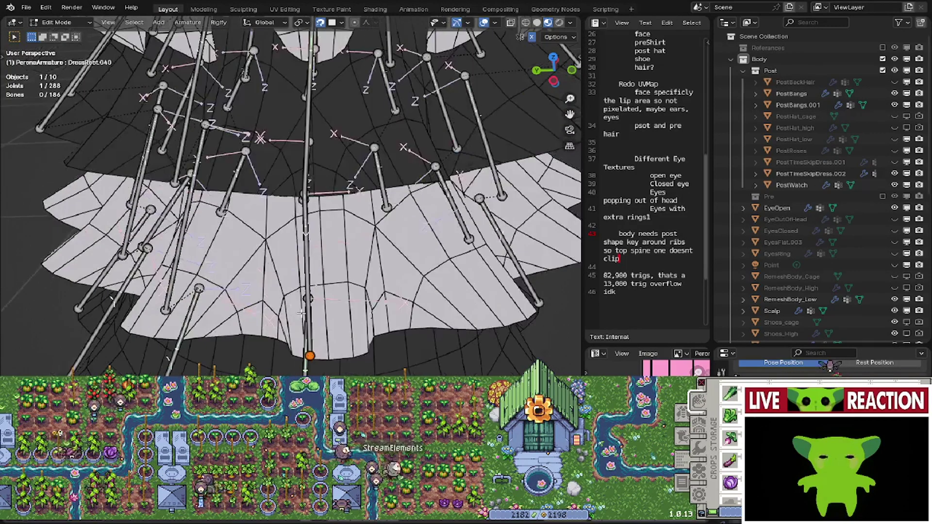
click(306, 217)
middle_drag(306, 216, 305, 187)
shift+middle_drag(304, 153, 268, 309)
click(289, 242)
middle_drag(289, 242, 165, 288)
click(300, 242)
middle_drag(379, 316, 309, 199)
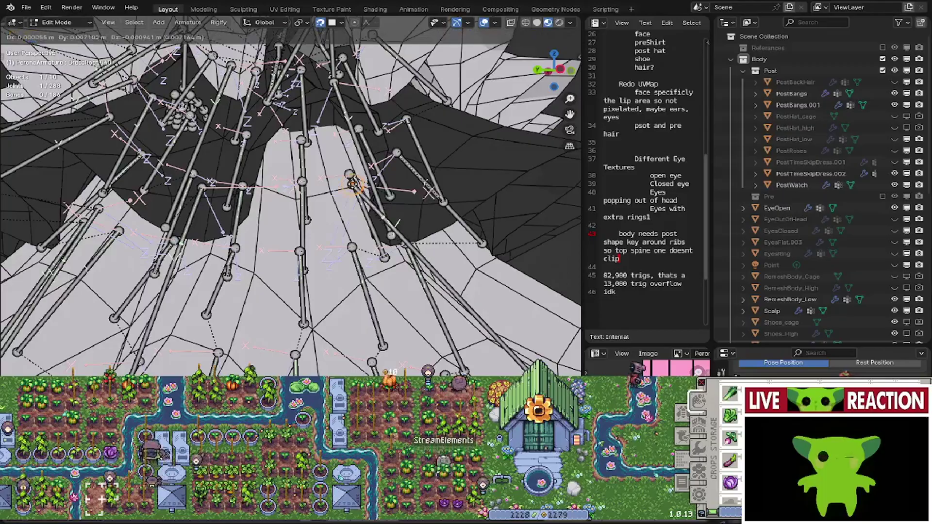
- Subdivide the central bone DressRoot.041 and disconnect its lower half from its parent
middle_drag(308, 199, 325, 290)
scroll(272, 273, down, 1)
scroll(275, 314, up, 1)
click(326, 304)
click(328, 276)
right_click(328, 275)
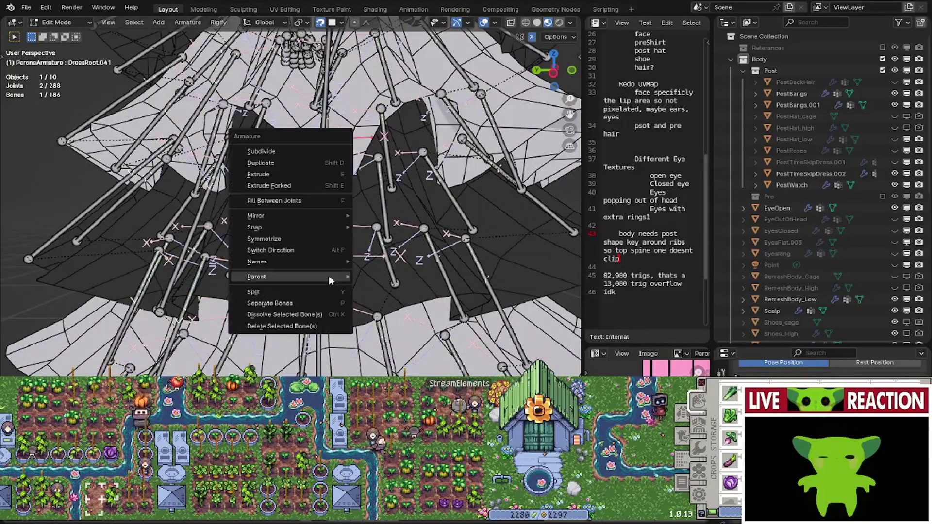
click(286, 151)
middle_drag(287, 154, 294, 147)
click(321, 285)
right_click(321, 284)
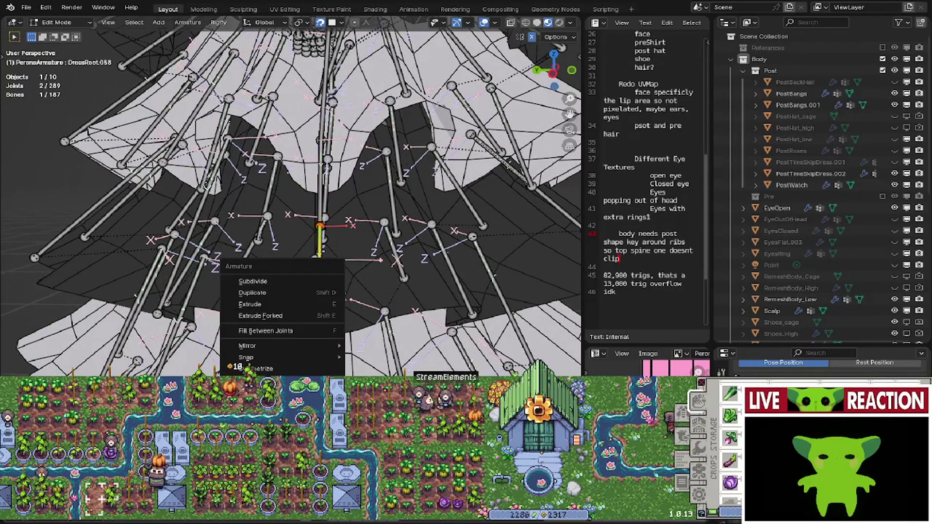
key(Escape)
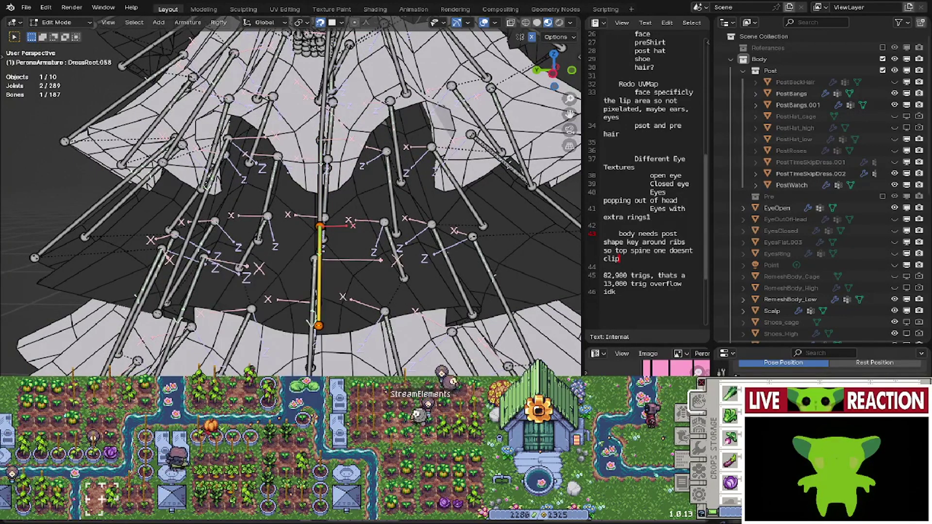
middle_drag(340, 345, 339, 260)
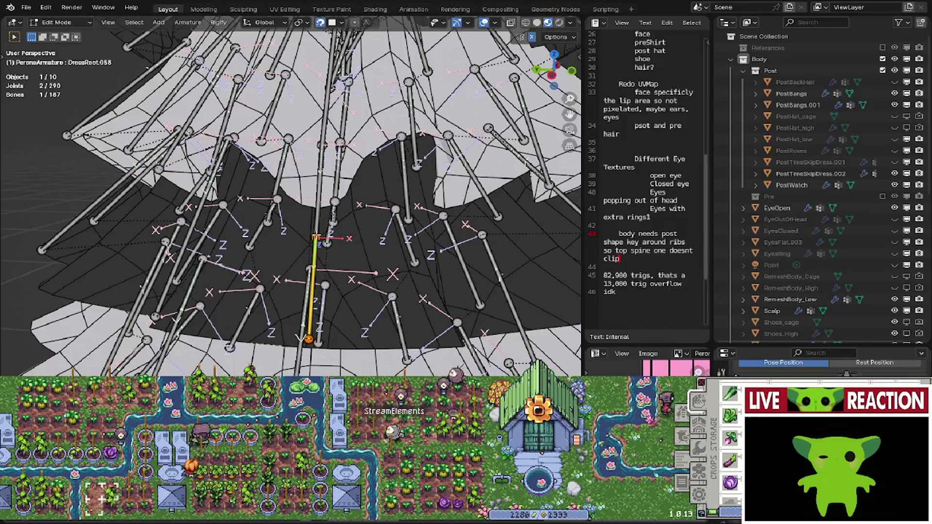
- Move the upper half's end joint up to the ruffle hem and DressRoot.058's end joint down to the next ruffle
click(317, 203)
click(308, 338)
middle_drag(308, 338, 307, 344)
key(g)
click(299, 353)
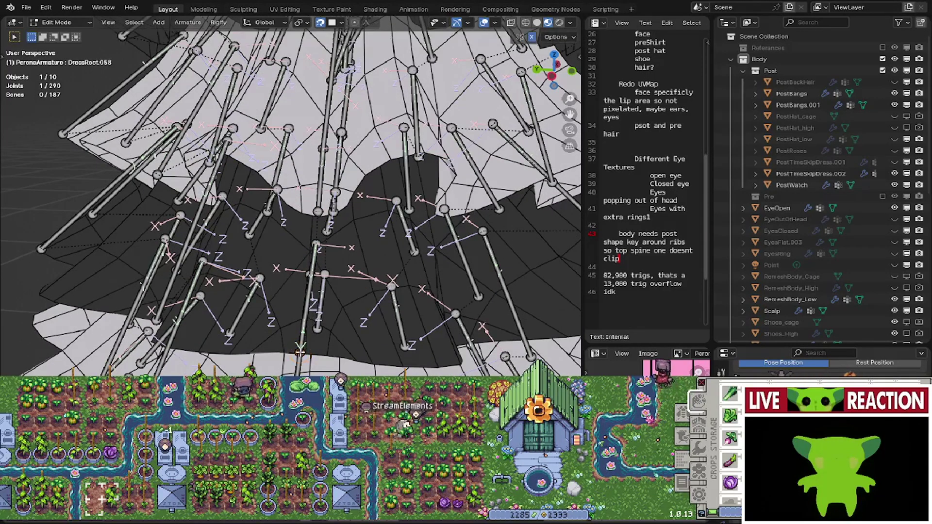
middle_drag(320, 245, 321, 209)
- Adjust the joints of the split central bones to sit on the skirt surface when viewed from the side
click(359, 323)
middle_drag(359, 323, 315, 331)
middle_drag(323, 280, 316, 302)
click(297, 307)
key(g)
click(326, 308)
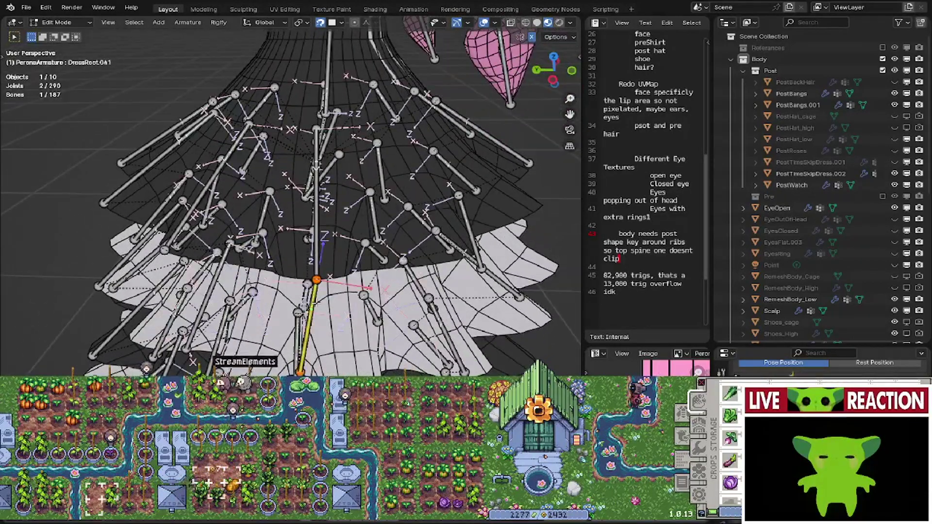
- Disconnect the central bone at the top of the white ruffle from its parent bone
click(314, 303)
right_click(316, 303)
mouse_move(316, 304)
click(348, 314)
click(350, 313)
- Move the end joint of DressRoot.002 onto the hem of the ruffle above
middle_drag(349, 311, 349, 303)
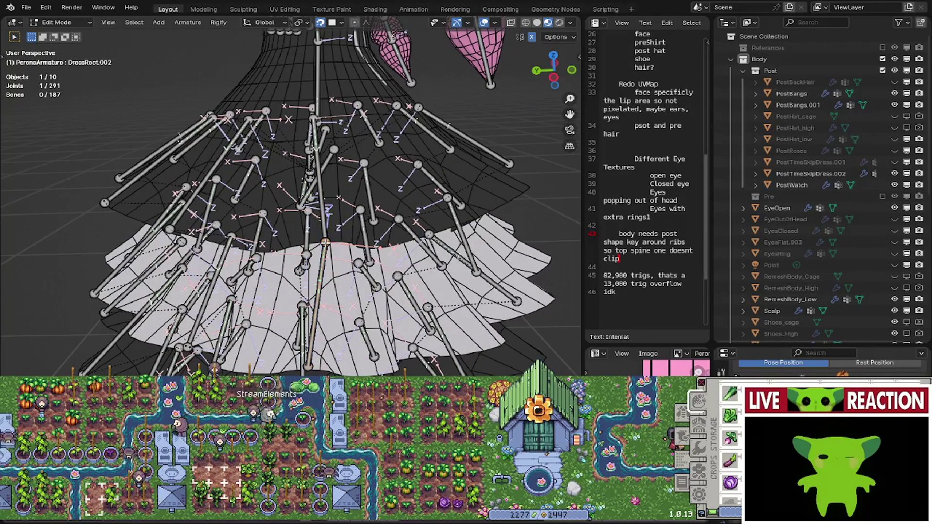
middle_drag(325, 243, 321, 233)
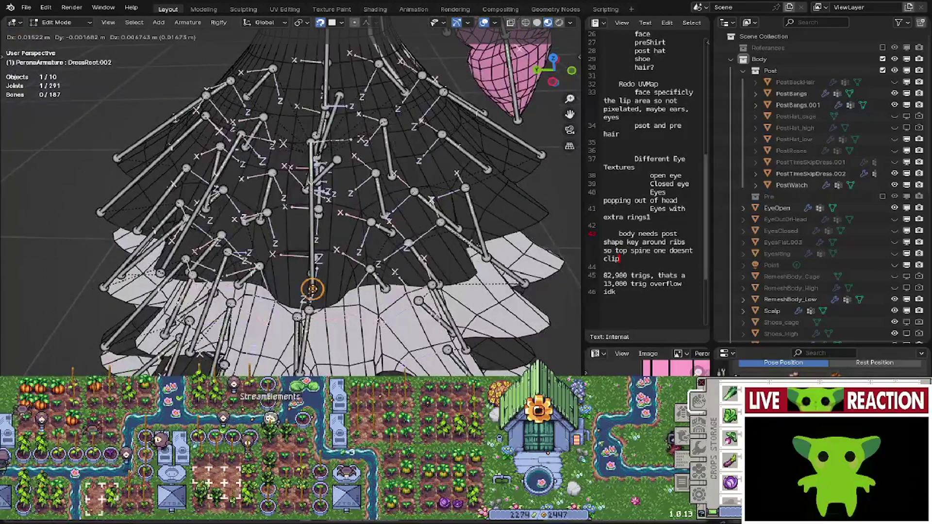
middle_drag(306, 310, 326, 299)
- Move the head joint of DressRoot.041 to the top centre of its ruffle
click(330, 296)
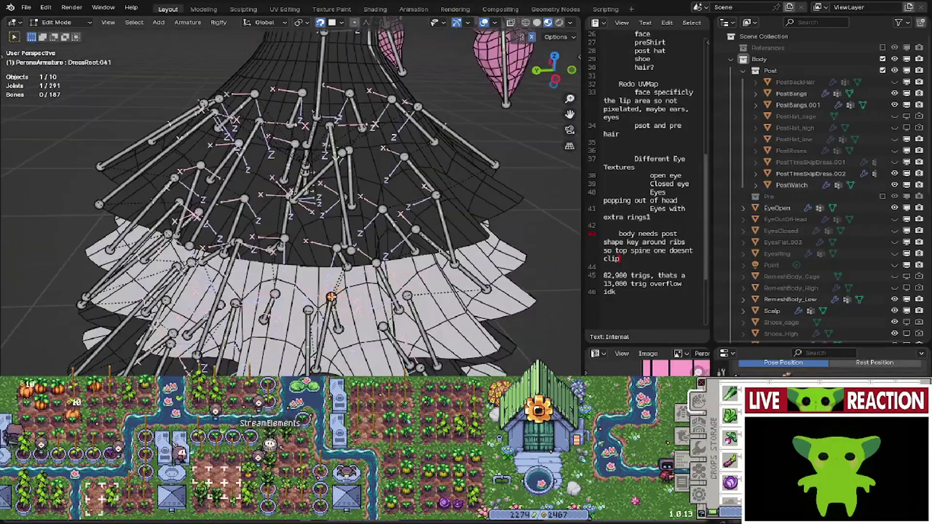
click(314, 294)
middle_drag(351, 250, 314, 343)
click(326, 296)
key(g)
click(315, 214)
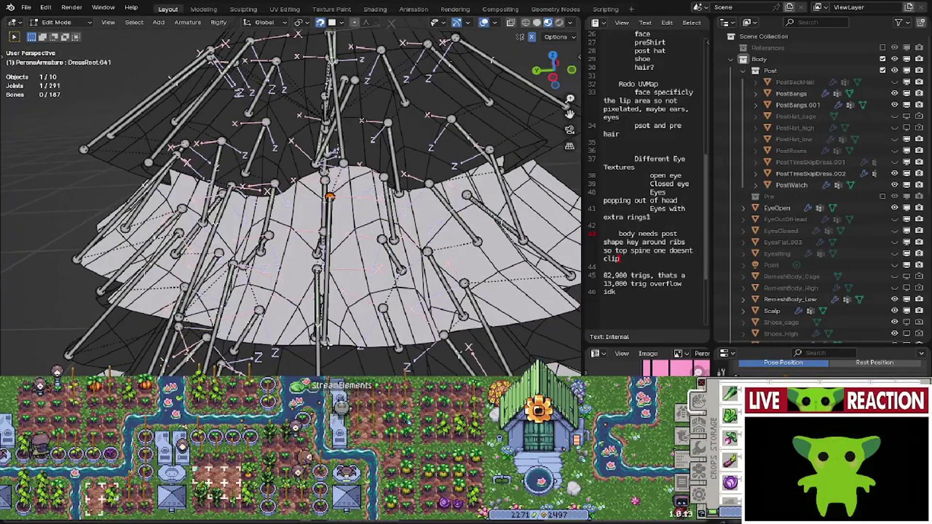
- Reposition DressRoot.041's joint along the ruffle centre line, aligning it with the hem from several angles
key(g)
click(333, 344)
middle_drag(333, 343, 306, 290)
scroll(316, 256, up, 3)
key(g)
click(301, 233)
scroll(302, 234, down, 3)
click(314, 334)
middle_drag(312, 336, 328, 344)
key(g)
click(318, 344)
scroll(317, 343, down, 2)
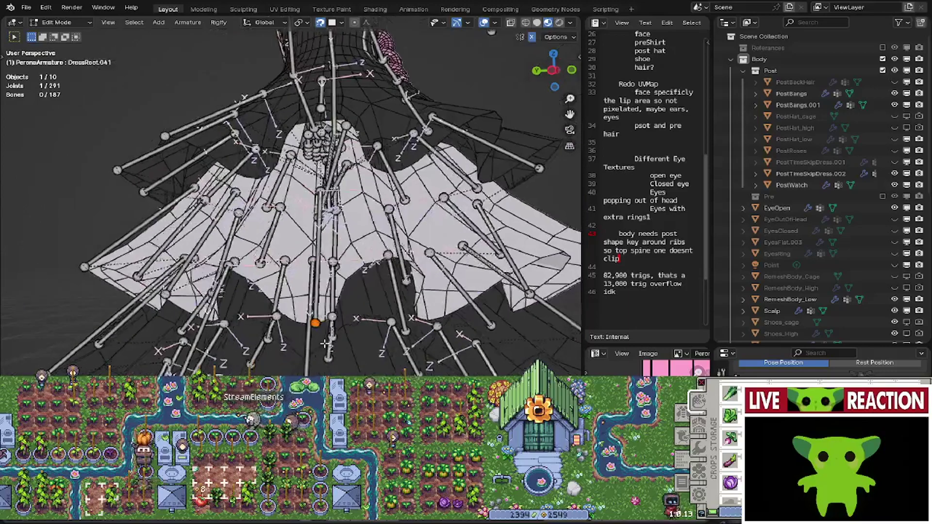
- Reposition the head joint of the central bone in the middle ruffle and fine-tune its placement on the mesh
middle_drag(289, 265, 293, 288)
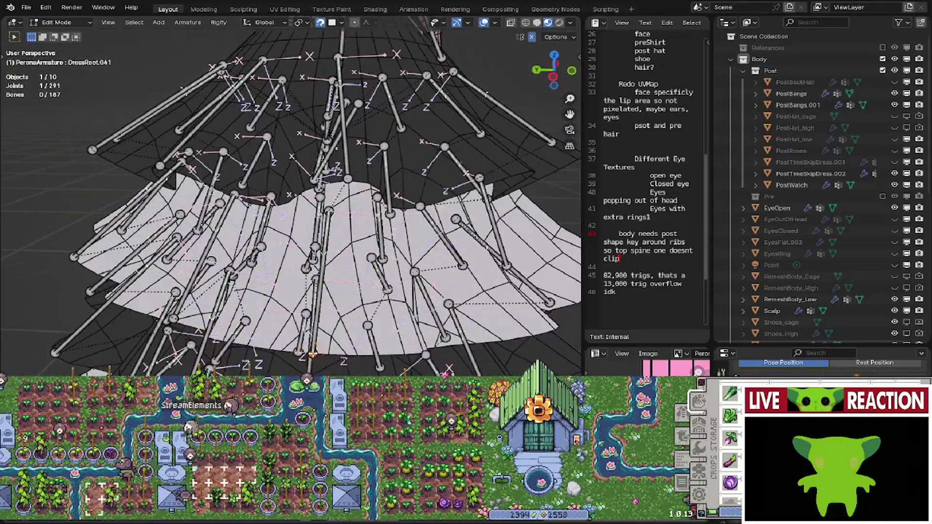
click(329, 211)
middle_drag(329, 211, 324, 260)
key(g)
click(322, 212)
key(g)
click(319, 298)
scroll(319, 278, down, 2)
middle_drag(321, 199, 326, 305)
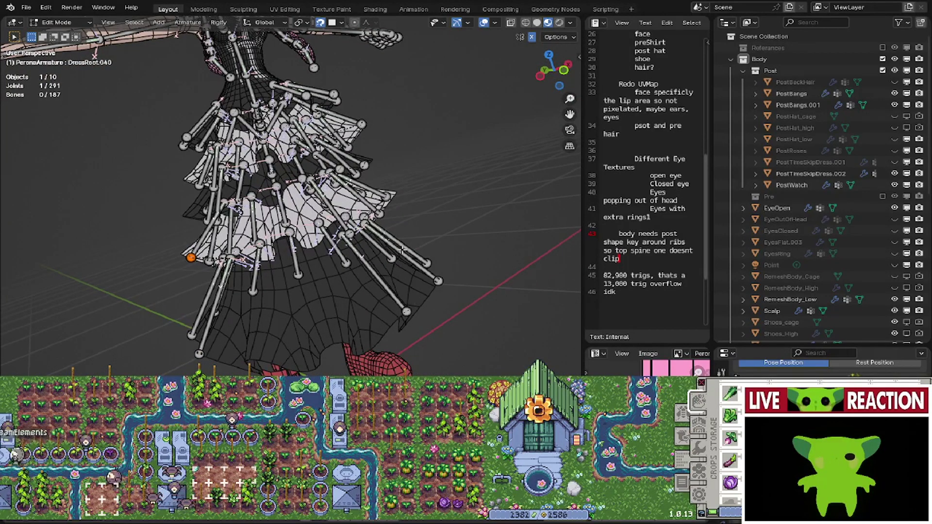
- Reveal the hidden bones of the armature and clear the selection
scroll(418, 304, up, 5)
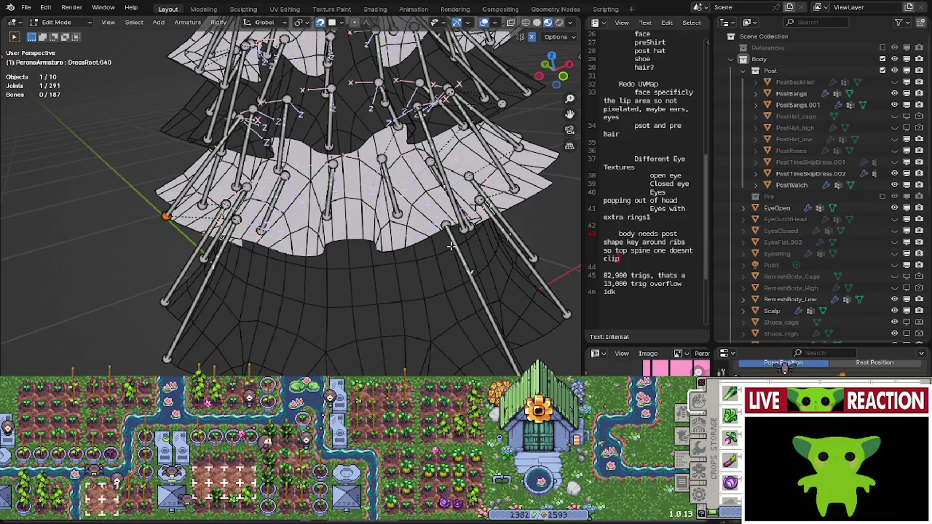
middle_drag(452, 247, 376, 315)
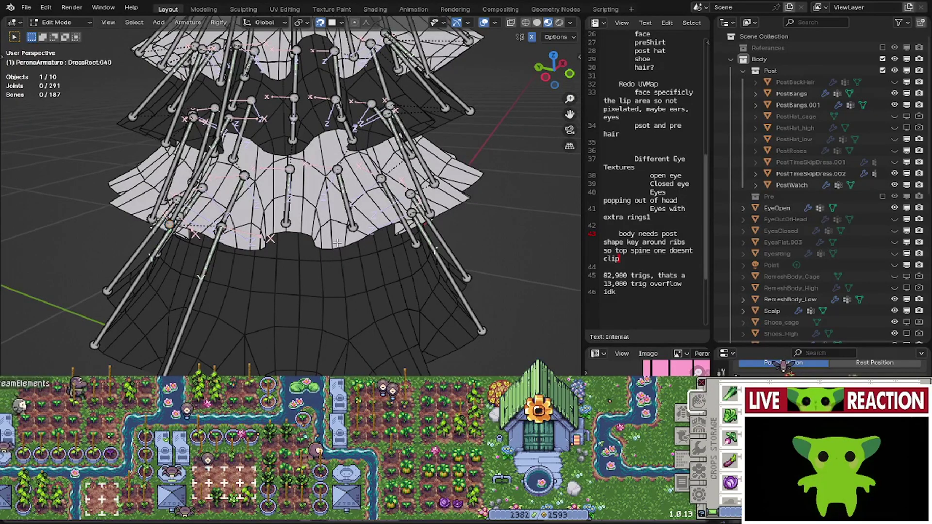
key(alt+h)
middle_drag(336, 243, 339, 198)
shift+click(301, 262)
shift+click(301, 262)
shift+click(304, 293)
scroll(305, 293, up, 2)
shift+click(348, 127)
shift+middle_drag(348, 127, 309, 267)
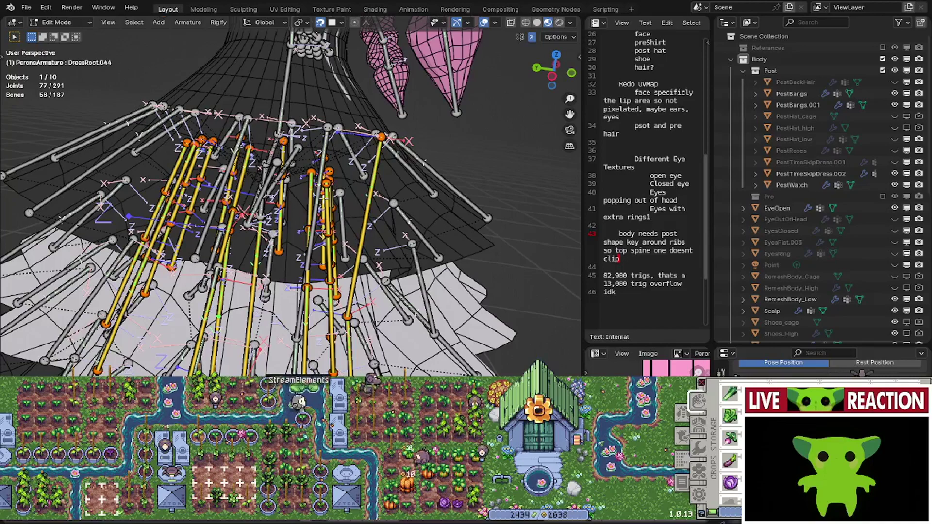
middle_drag(324, 199, 270, 237)
scroll(271, 237, down, 2)
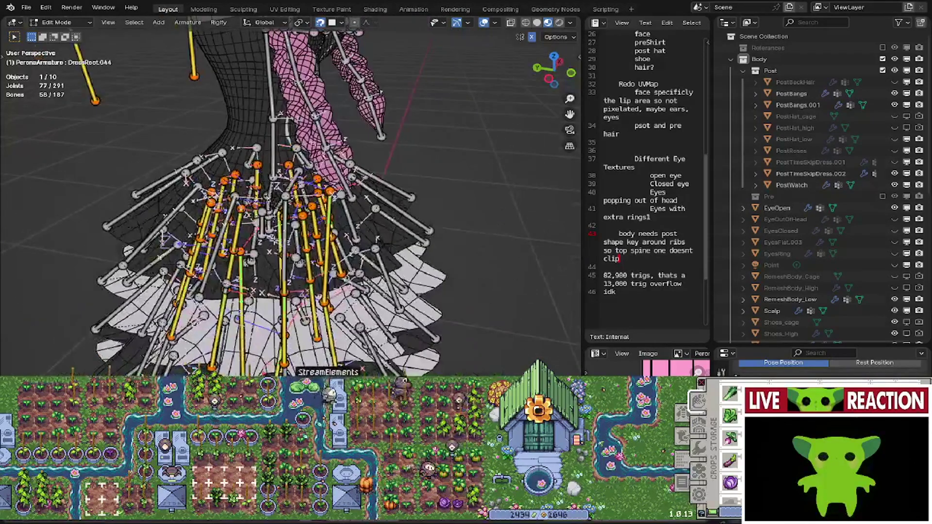
key(alt+a)
- Move a joint of the central dress bone chain into line with the ruffle
shift+middle_drag(326, 359, 330, 269)
key(g)
click(342, 276)
- Disconnect the central bones DressRoot.045 and DressRoot.043 from their parents
scroll(326, 266, up, 2)
scroll(308, 254, down, 1)
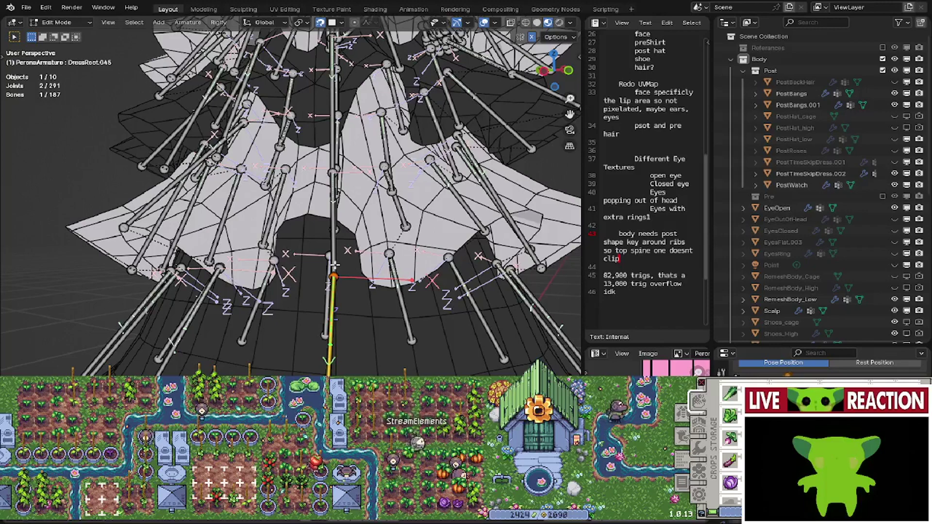
shift+click(334, 266)
right_click(333, 264)
mouse_move(334, 264)
click(389, 279)
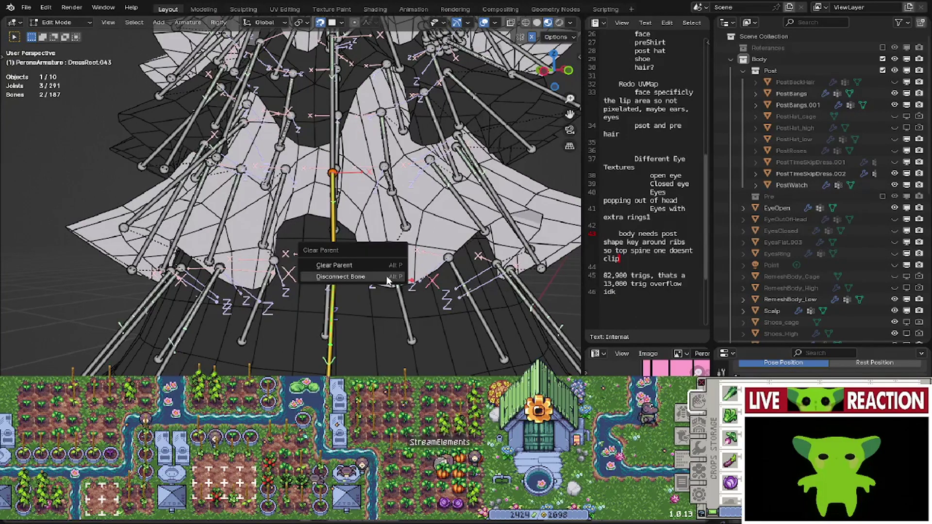
click(387, 277)
- Move the freed joints between DressRoot.043 and DressRoot.045 so each bone fits its own ruffle tier
click(336, 272)
middle_drag(335, 272, 340, 285)
key(g)
click(328, 247)
middle_drag(328, 246, 327, 275)
key(g)
click(324, 280)
- Move the end joint of DressRoot.044 up to the hem of the dark ruffle
mouse_move(325, 242)
middle_down()
mouse_move(318, 275)
mouse_move(317, 237)
middle_up()
click(320, 240)
click(318, 274)
key(g)
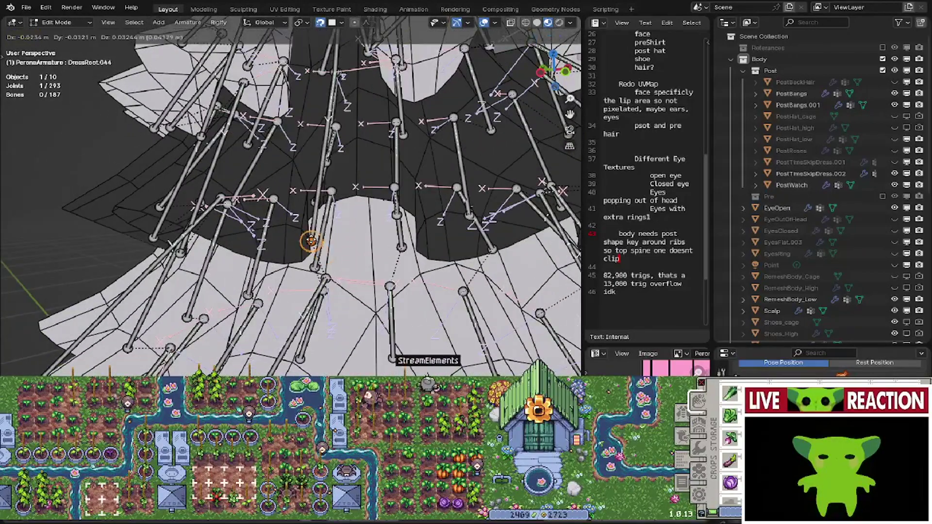
click(320, 201)
middle_drag(320, 201, 318, 275)
- Move the head joint of DressRoot.043 to the top of the ruffle below DressRoot.044
click(322, 276)
scroll(318, 204, down, 4)
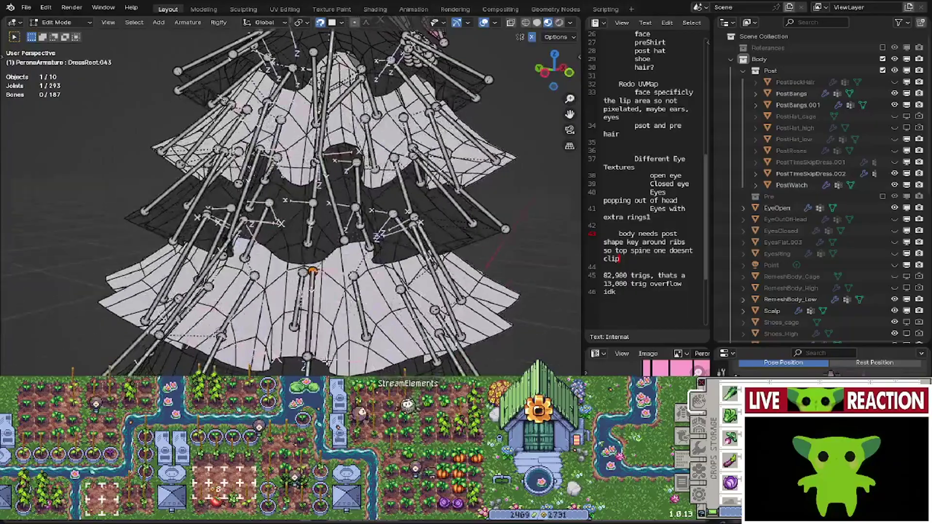
middle_drag(320, 243, 295, 330)
scroll(311, 252, up, 2)
key(g)
click(347, 237)
scroll(294, 264, down, 2)
- Subdivide the central bone DressRoot.044 and disconnect both resulting halves from their parents
middle_drag(313, 290, 356, 320)
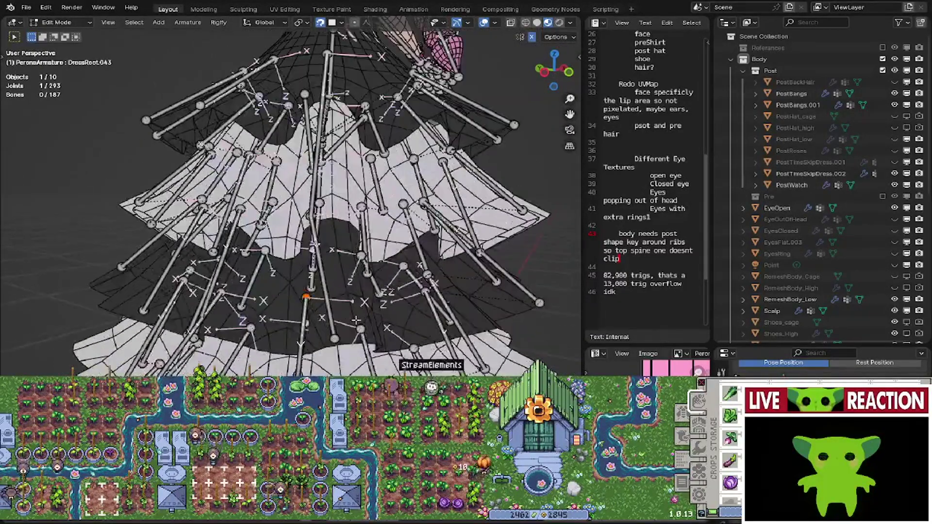
scroll(328, 333, up, 5)
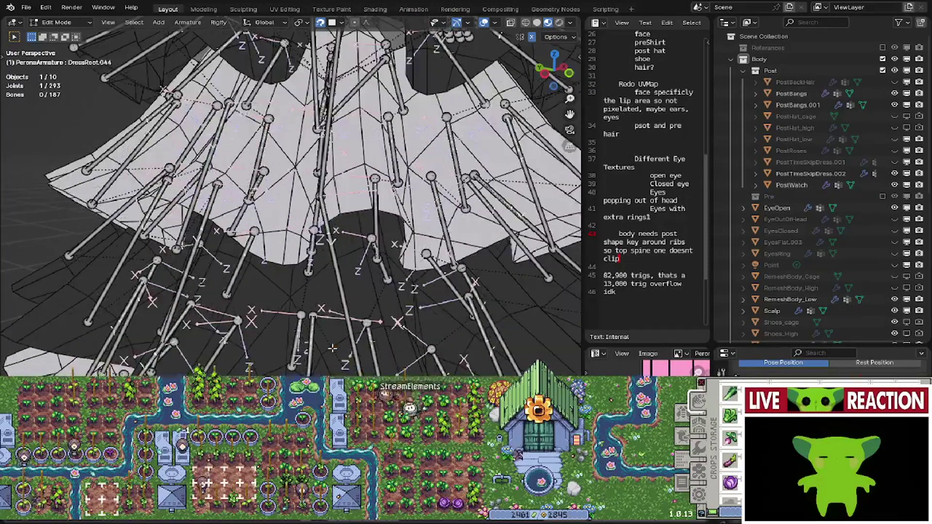
scroll(310, 356, down, 1)
middle_drag(310, 357, 285, 336)
scroll(286, 336, up, 1)
click(313, 246)
right_click(313, 247)
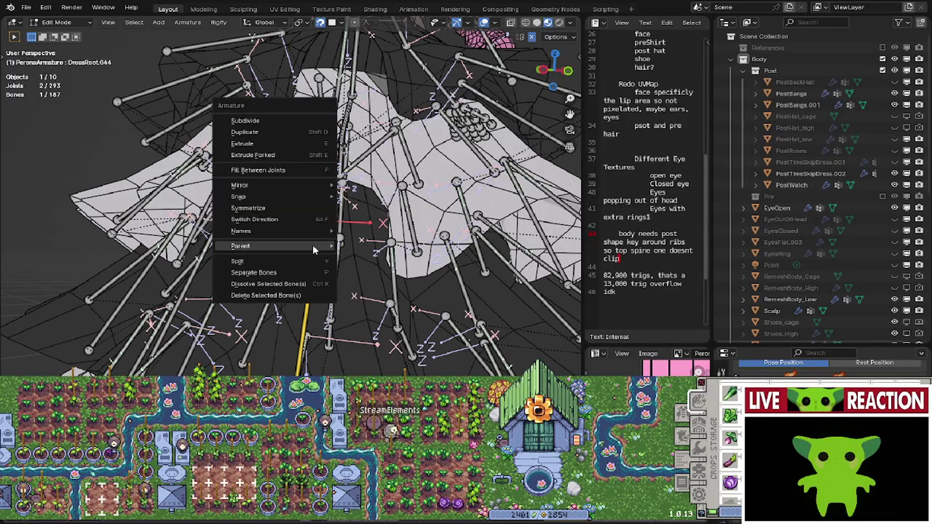
click(279, 120)
shift+click(310, 275)
right_click(310, 275)
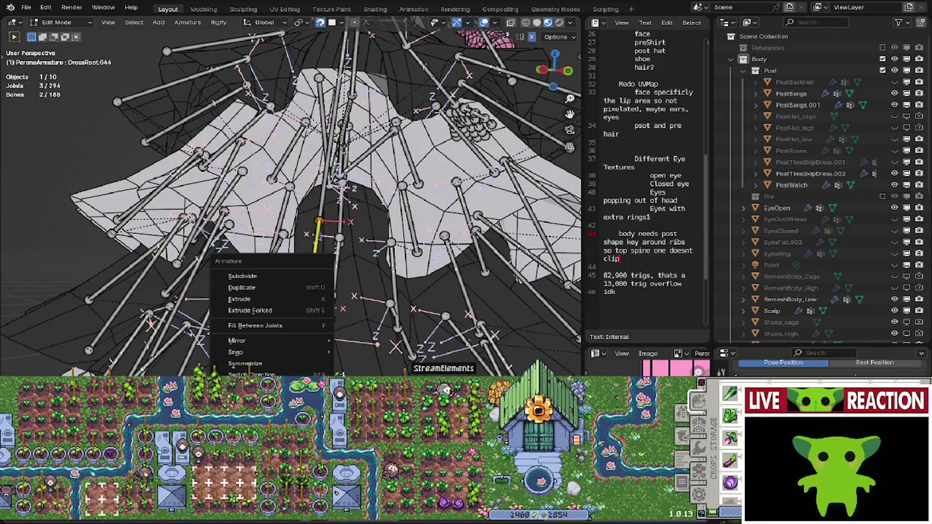
key(Escape)
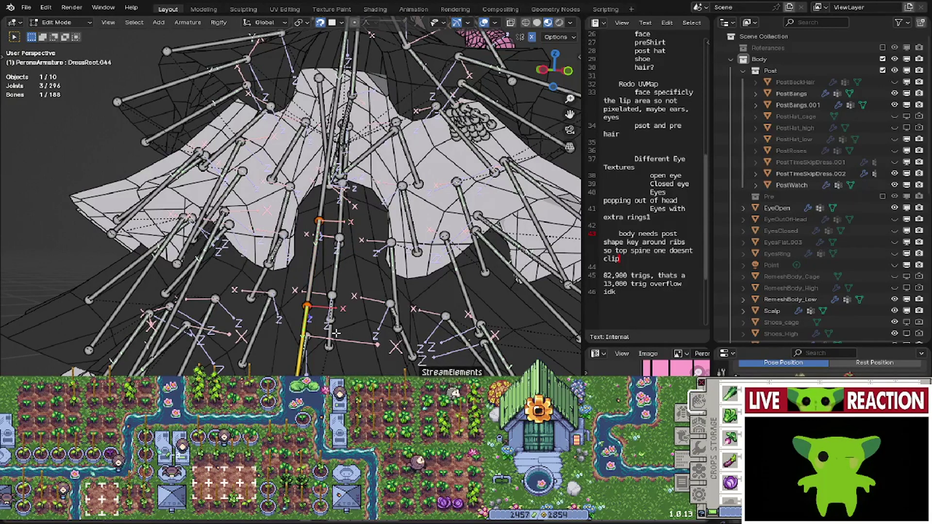
- Move the selected half of DressRoot.044 onto the centre of the white ruffle
click(316, 281)
middle_drag(315, 282, 313, 304)
key(g)
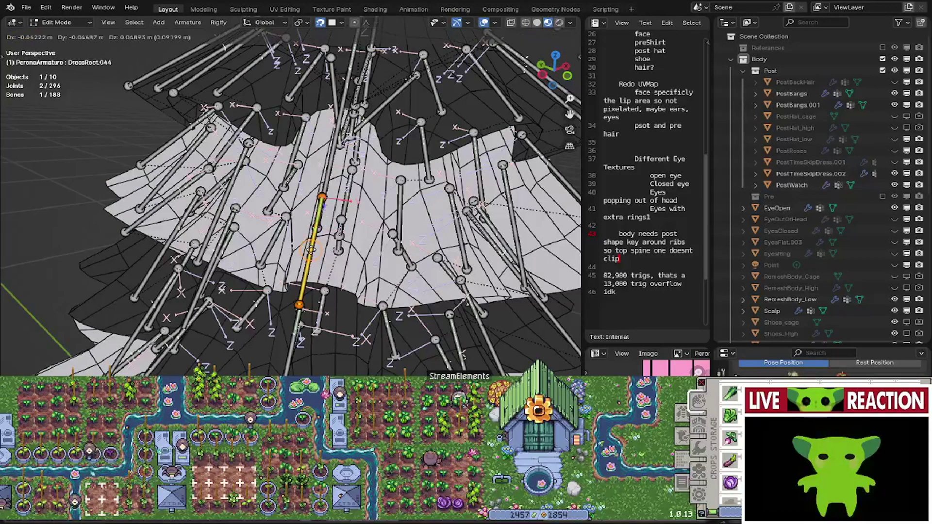
click(315, 235)
middle_drag(328, 219, 315, 277)
- Reposition the individual joints of DressRoot.044 to follow the ruffle surface down the skirt's centre
click(282, 315)
key(g)
click(303, 316)
click(306, 340)
middle_drag(306, 340, 326, 162)
key(g)
click(319, 208)
middle_drag(350, 366, 418, 375)
middle_drag(323, 201, 310, 189)
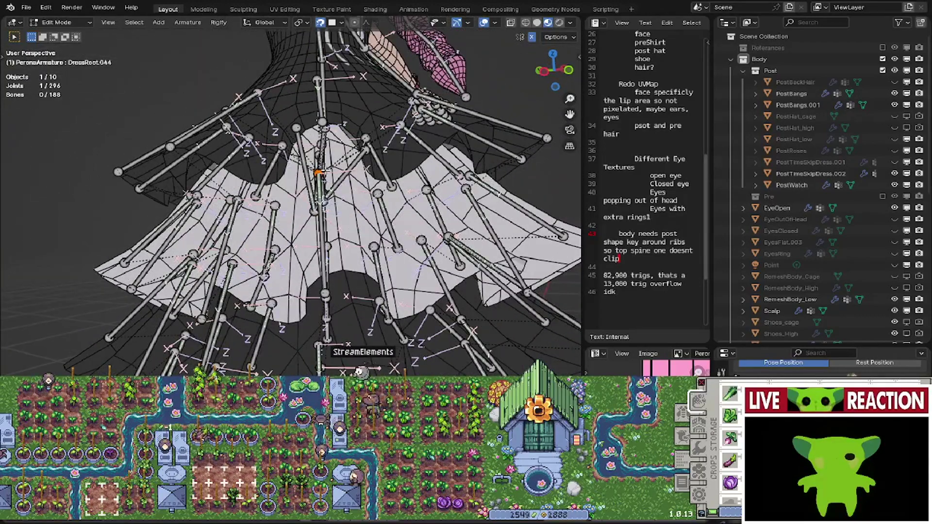
key(g)
click(323, 172)
- Move the head joint of DressRoot.059 up to the arched opening in the ruffle hem above
middle_drag(322, 171, 312, 305)
middle_drag(321, 254, 336, 185)
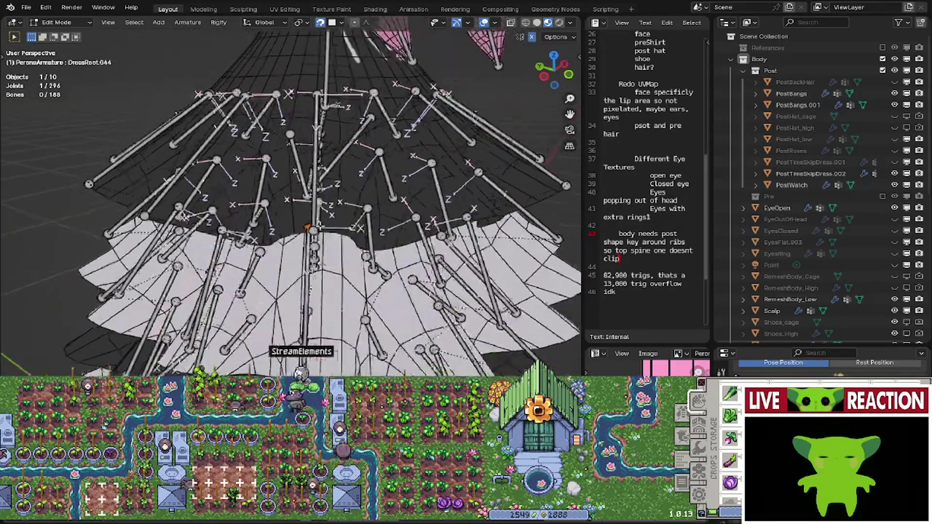
shift+middle_drag(302, 284, 341, 206)
middle_drag(334, 350, 325, 219)
click(310, 309)
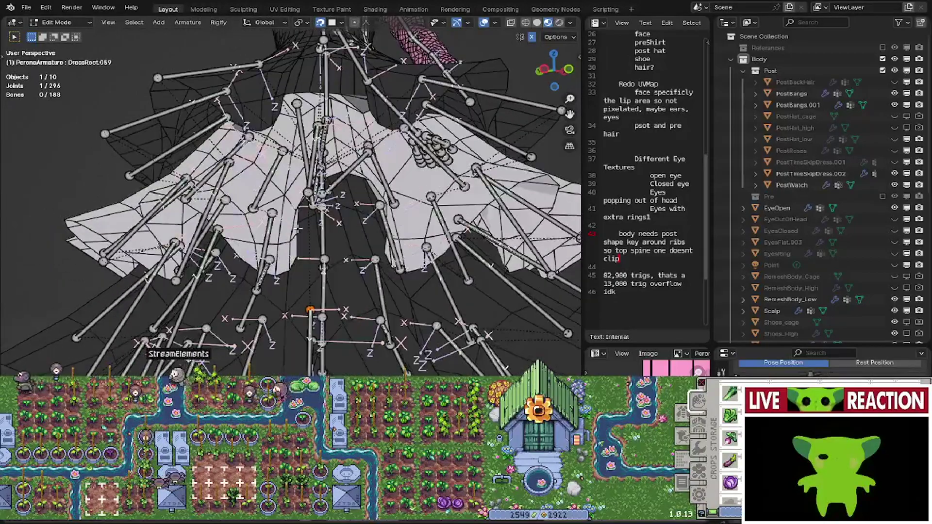
key(g)
drag(306, 217, 305, 217)
- Reposition DressRoot.059's selected joint further down the centre of the skirt and check the whole dress rig
middle_drag(306, 217, 298, 304)
middle_drag(320, 266, 333, 209)
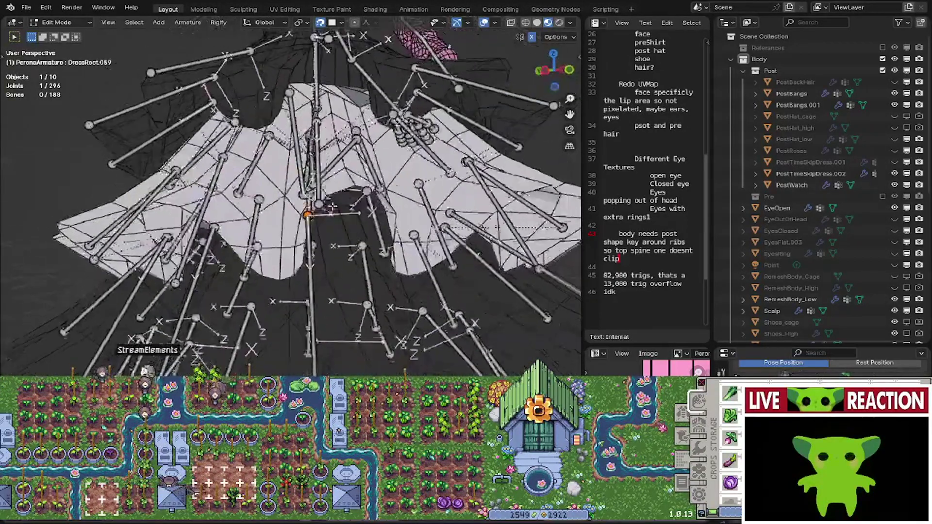
middle_drag(294, 273, 303, 290)
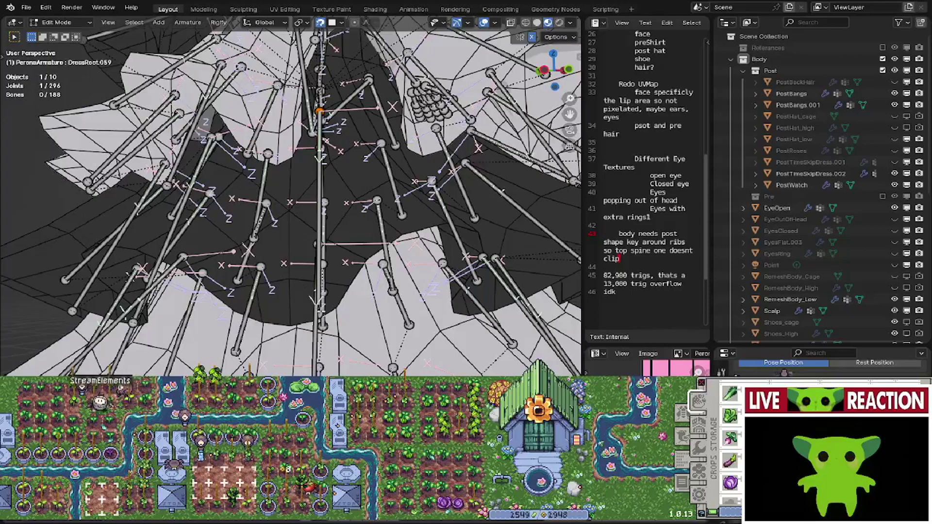
key(g)
click(315, 316)
middle_drag(315, 316, 340, 330)
scroll(335, 232, down, 2)
scroll(301, 277, down, 3)
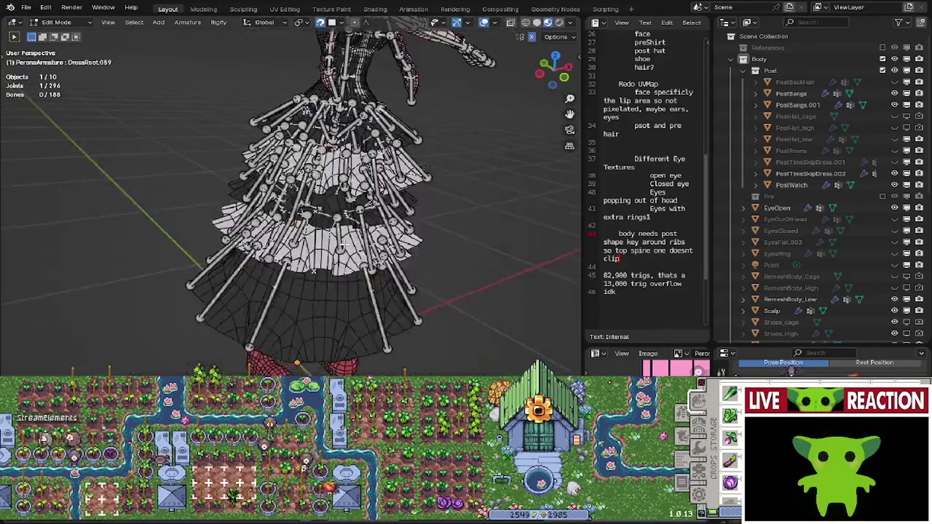
- Reveal the hidden armature bones, deselect the DressRoot.046 and DressRoot.047 chain on the skirt, and hide the other revealed bones again
key(alt+h)
scroll(314, 306, up, 3)
shift+middle_drag(314, 306, 232, 318)
shift+click(345, 330)
shift+click(251, 330)
scroll(232, 319, up, 2)
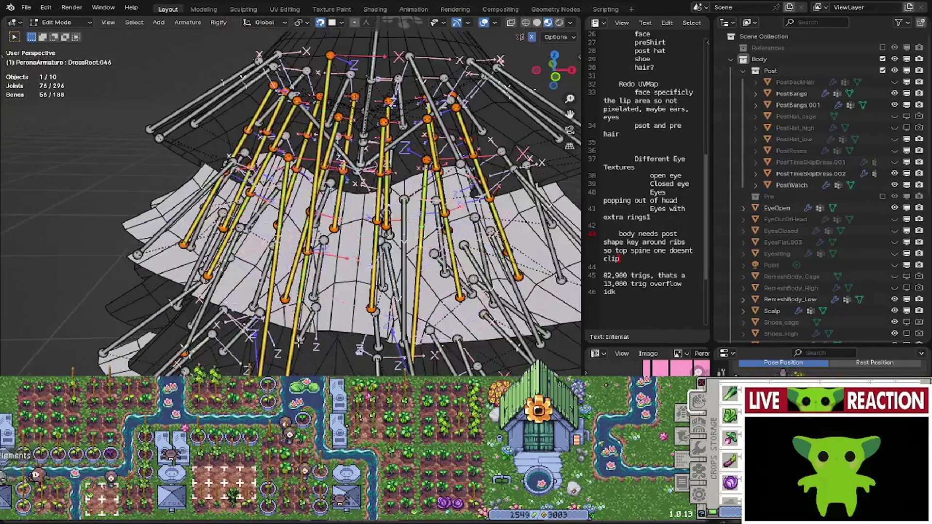
middle_drag(291, 334, 273, 353)
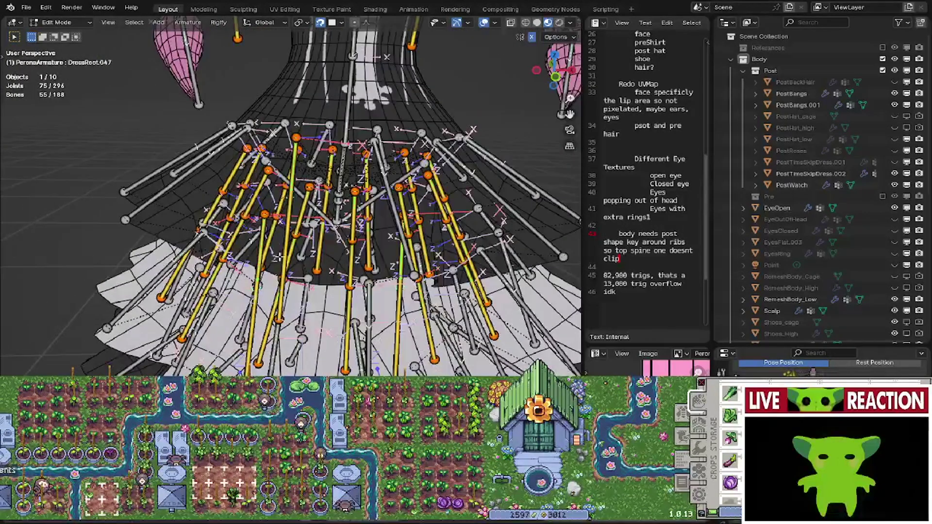
key(h)
- Disconnect DressRoot.047 from its parent bone above the white ruffle
middle_drag(286, 286, 296, 356)
click(283, 327)
scroll(302, 367, up, 1)
click(297, 361)
right_click(299, 365)
mouse_move(299, 367)
click(335, 373)
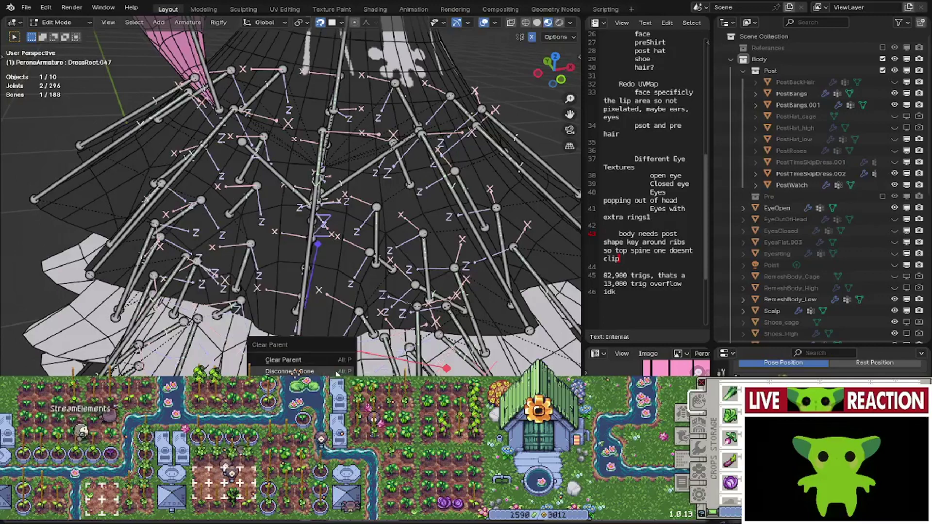
click(336, 372)
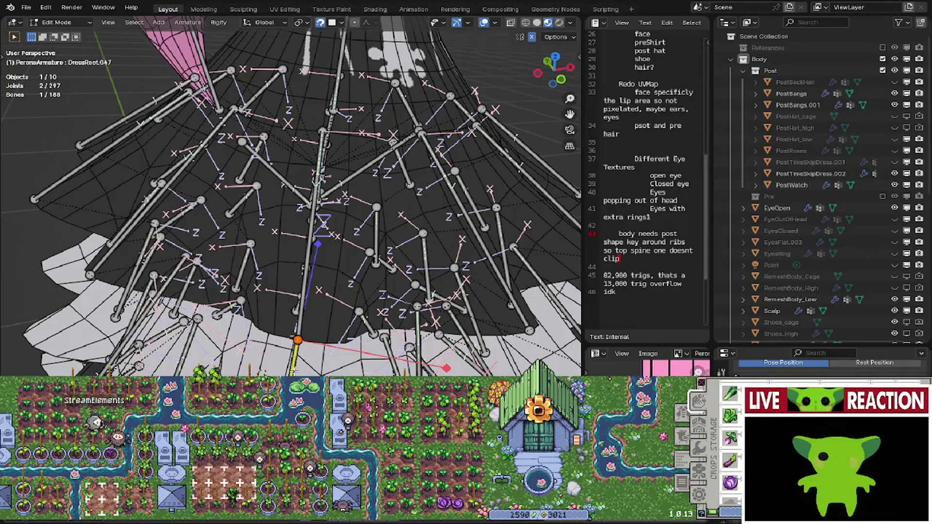
key(g)
key(Escape)
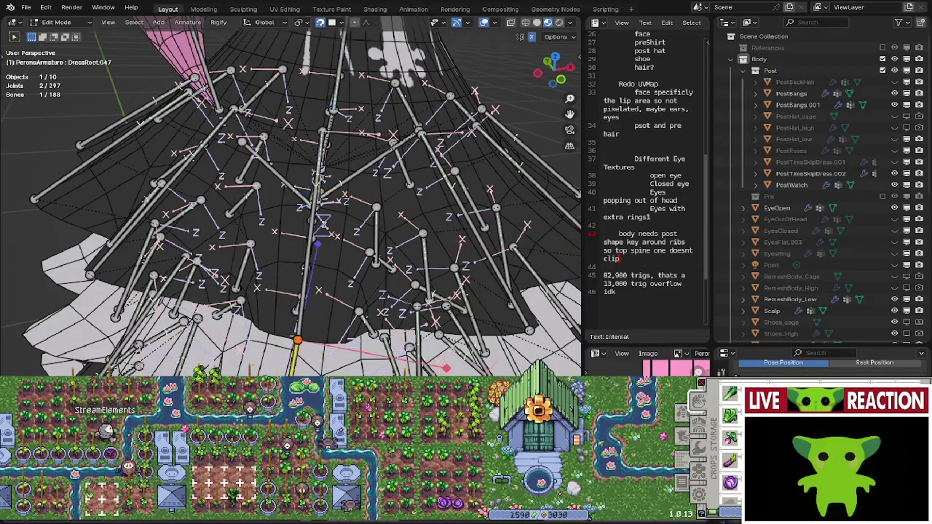
- Subdivide DressRoot.047 into two bones
shift+middle_drag(261, 473, 282, 344)
scroll(283, 342, down, 4)
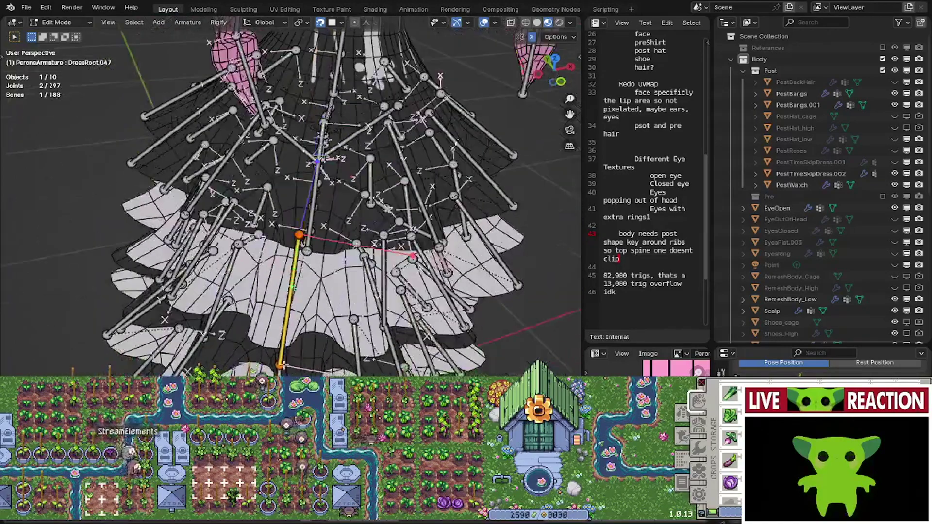
right_click(294, 293)
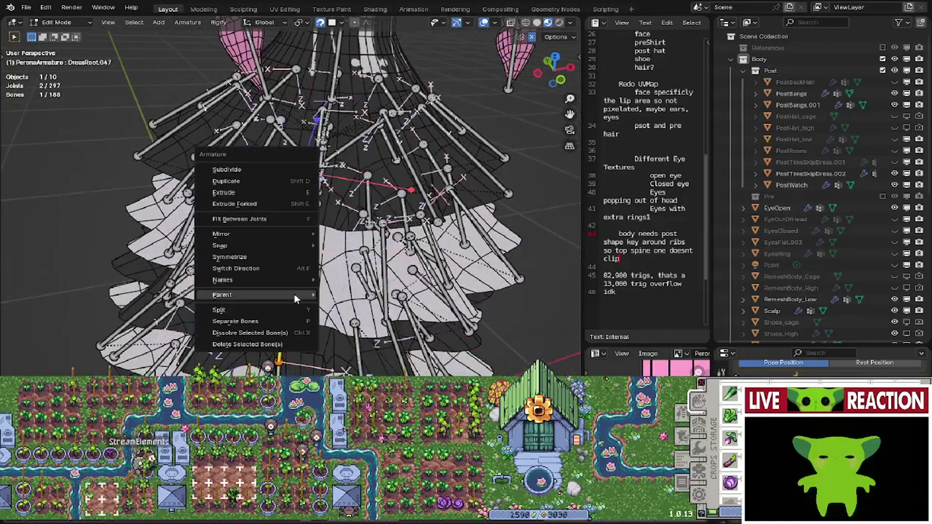
click(266, 170)
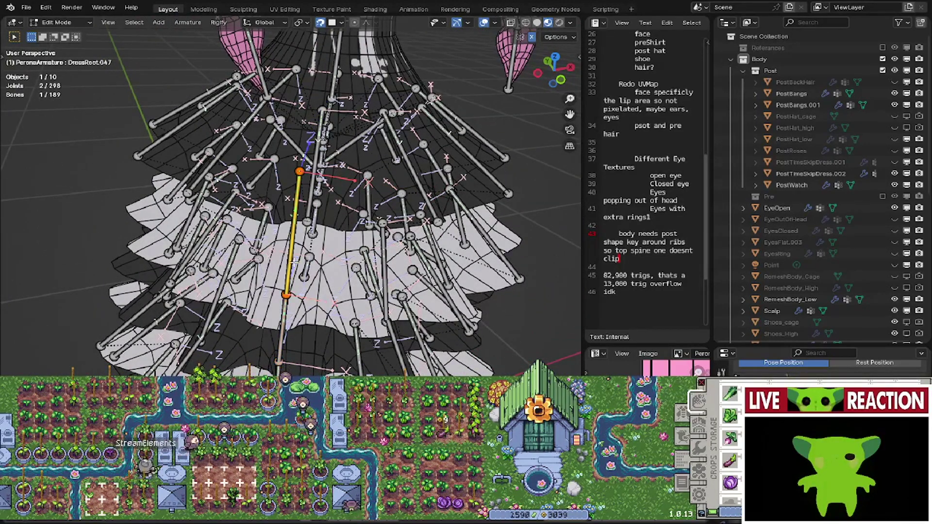
- Disconnect DressRoot.060, the lower half of the divided bone, from its parent
right_click(290, 262)
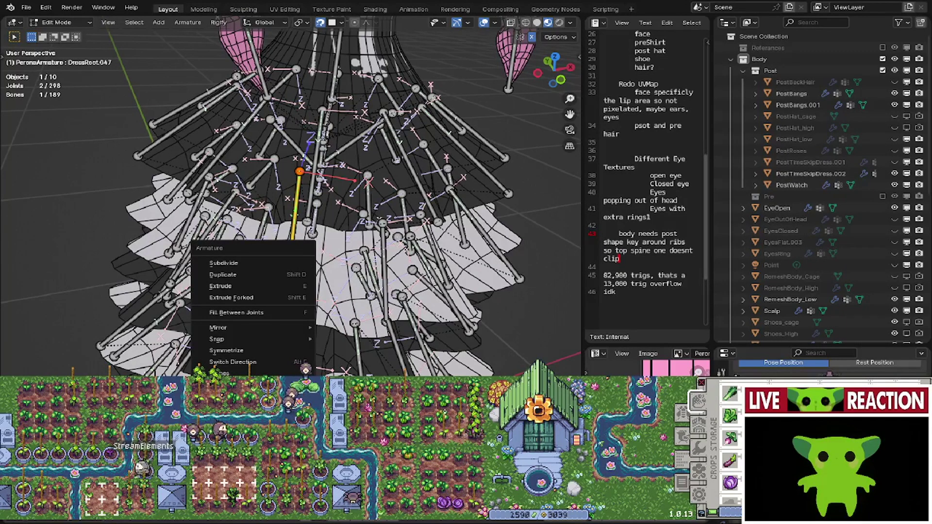
click(188, 309)
click(285, 331)
right_click(286, 331)
mouse_move(286, 332)
click(330, 340)
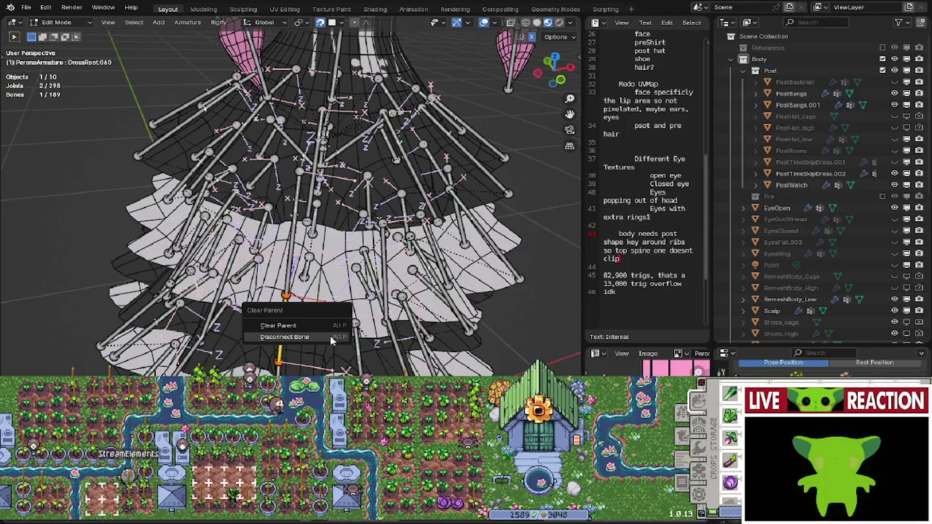
click(330, 336)
- Reposition DressRoot.047 down onto the upper white ruffle and adjust the joint near that ruffle's hem
scroll(291, 204, up, 2)
key(g)
click(281, 329)
middle_drag(285, 307, 293, 287)
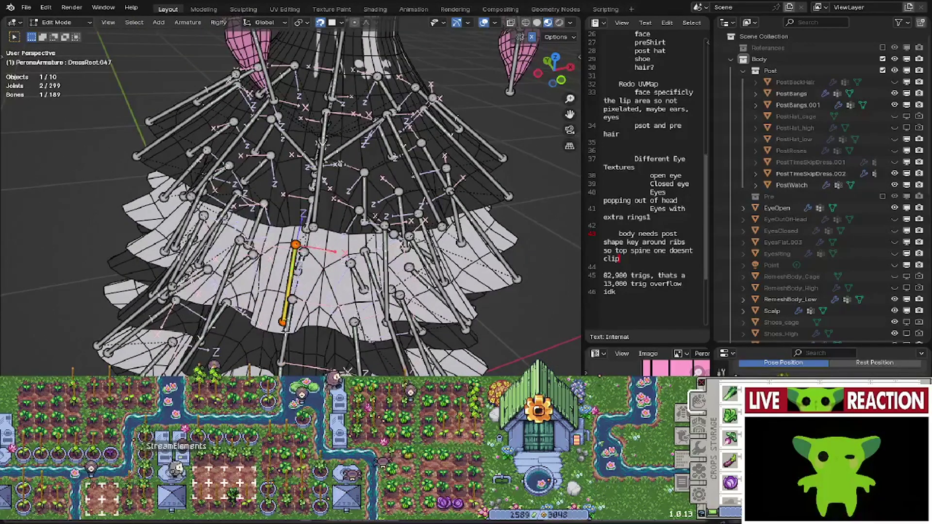
click(285, 332)
shift+middle_drag(285, 331, 291, 297)
scroll(290, 299, up, 1)
key(g)
click(294, 336)
mouse_move(295, 337)
shift+middle_down()
mouse_move(305, 280)
mouse_move(299, 320)
shift+middle_up()
- Disconnect DressRoot.046 from its parent at the upper edge of the lower white ruffle
click(299, 327)
right_click(299, 327)
click(333, 338)
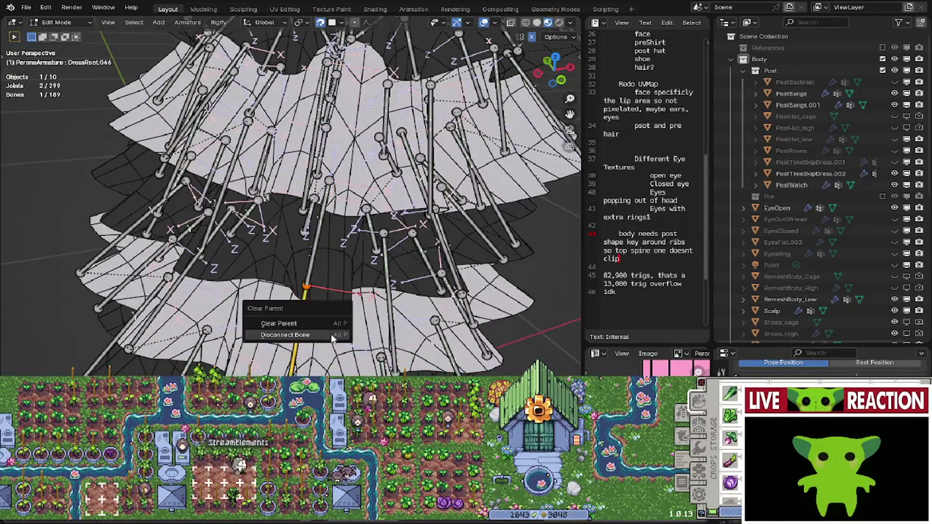
click(333, 338)
middle_drag(296, 324, 289, 282)
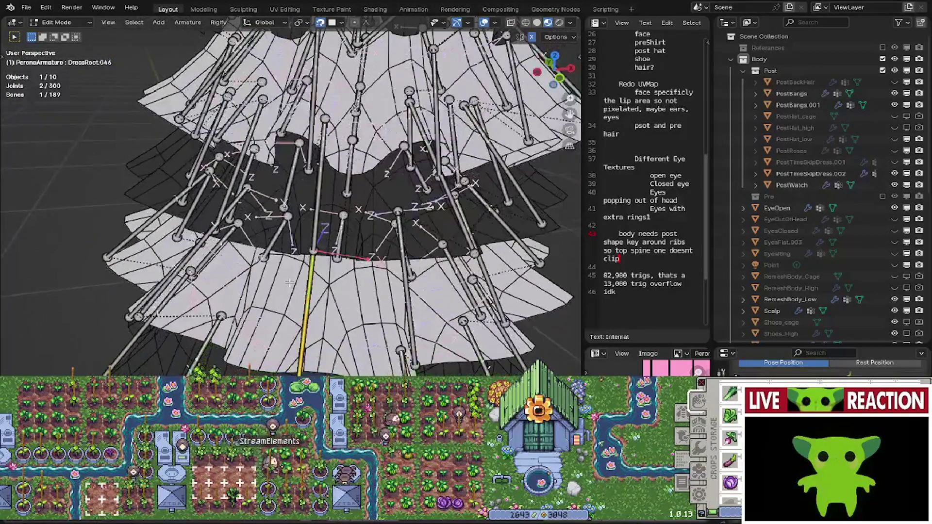
- Reposition DressRoot.060's end joint and the neighbouring joint at the upper edge of the lower white ruffle
middle_drag(314, 252, 318, 245)
click(321, 245)
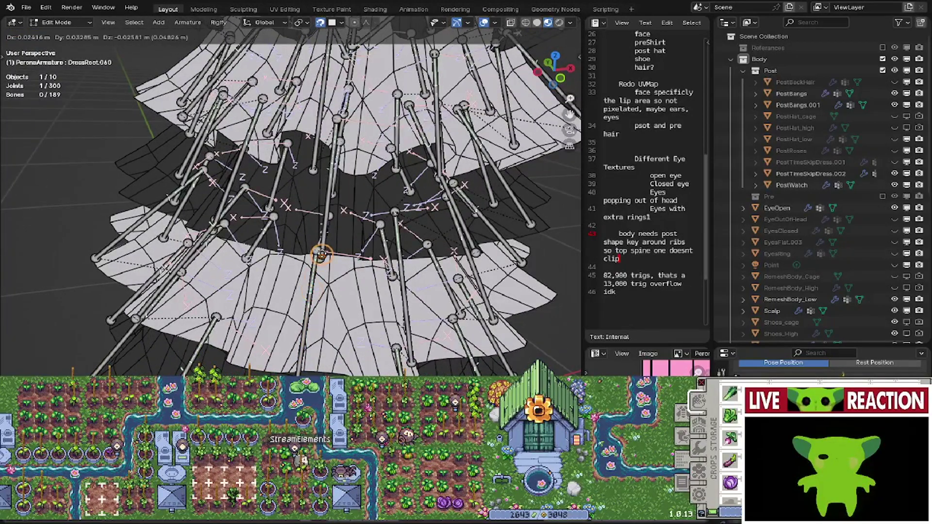
click(317, 254)
key(g)
click(309, 276)
middle_drag(298, 372, 290, 344)
- Disconnect DressRoot.048 from its parent and move DressRoot.046's end joint up to the arched hem of the white ruffle
right_click(302, 358)
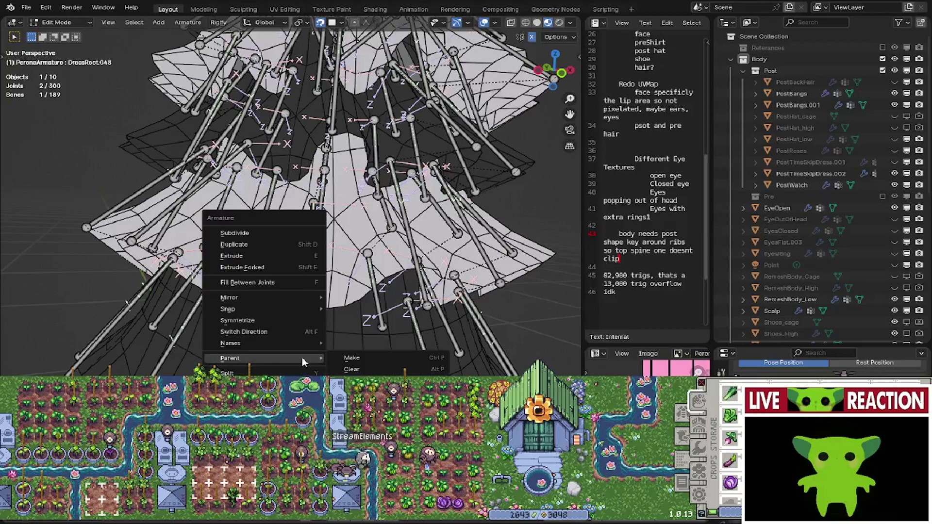
click(351, 369)
click(341, 369)
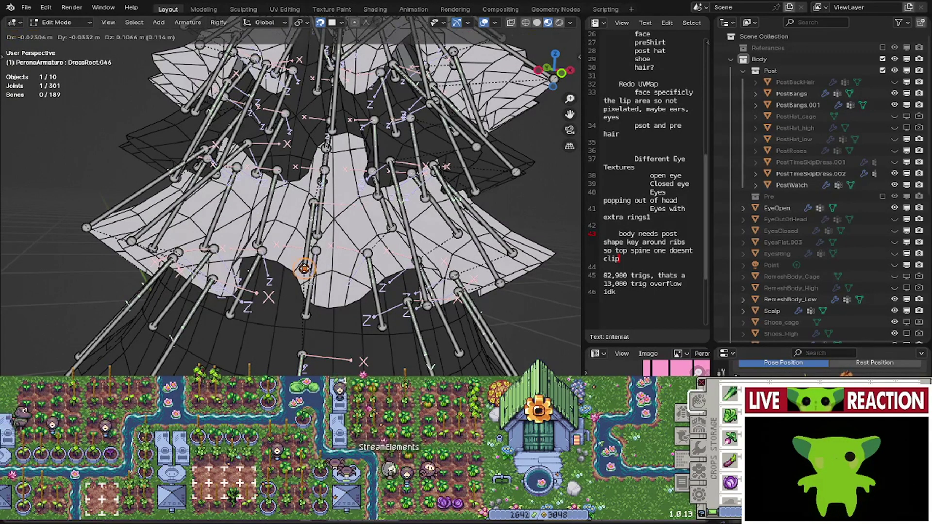
middle_drag(303, 287, 289, 288)
- Move DressRoot.048's head joint up to the white ruffle's hem and reposition the other joints along the same chain
click(296, 352)
middle_drag(297, 330, 294, 302)
key(g)
click(312, 285)
shift+middle_drag(311, 267, 330, 200)
click(291, 312)
key(g)
click(296, 333)
click(321, 230)
key(g)
click(300, 322)
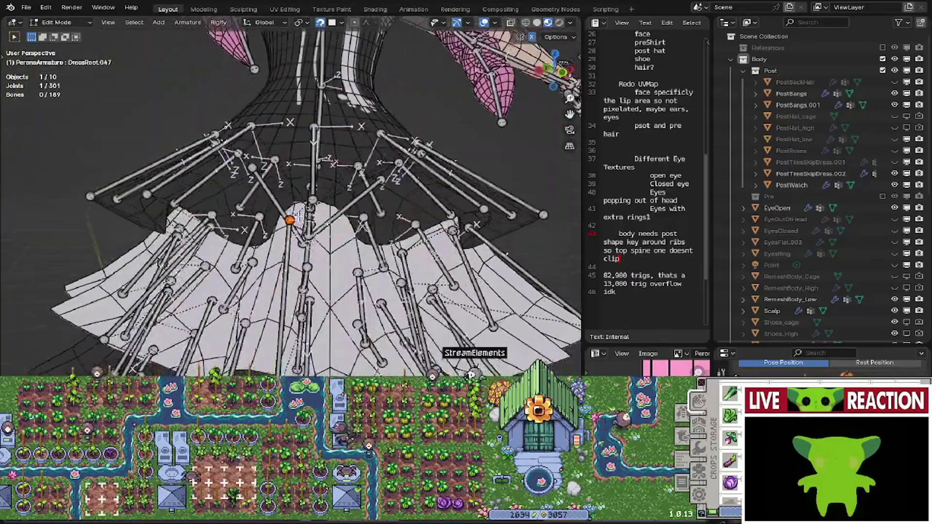
- Move DressRoot.047's end joint slightly lower at the hem of the upper white ruffle
middle_drag(343, 210, 296, 213)
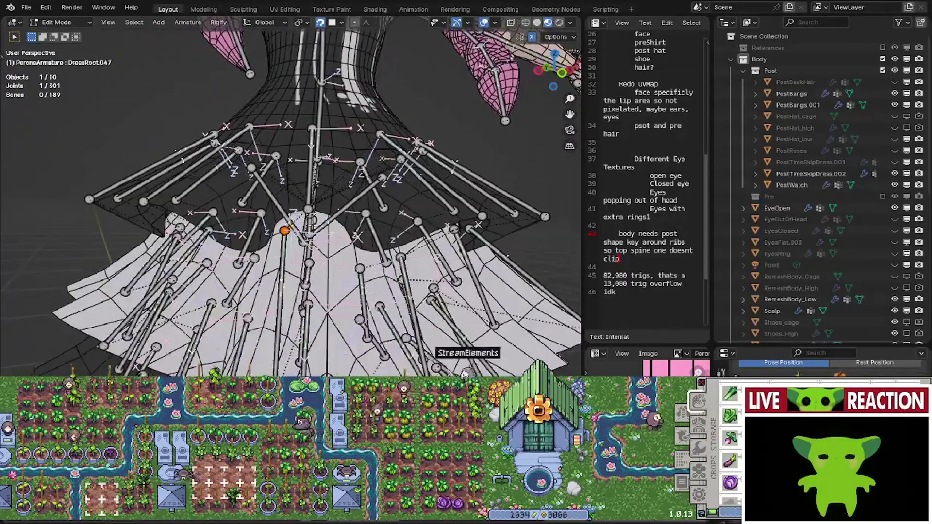
middle_drag(314, 290, 272, 296)
scroll(302, 308, up, 3)
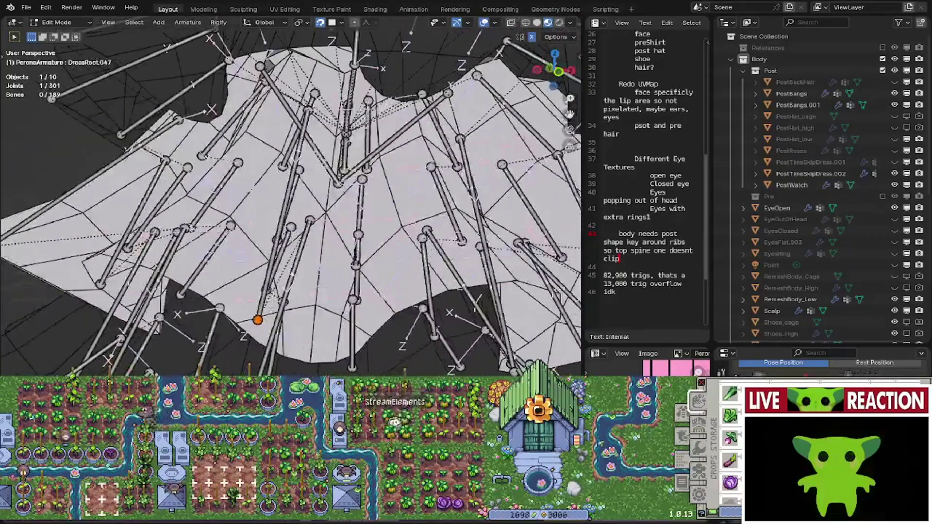
key(g)
click(256, 337)
- Select all bones linked to DressRoot.047 and check the full set of skirt bones
scroll(256, 337, down, 6)
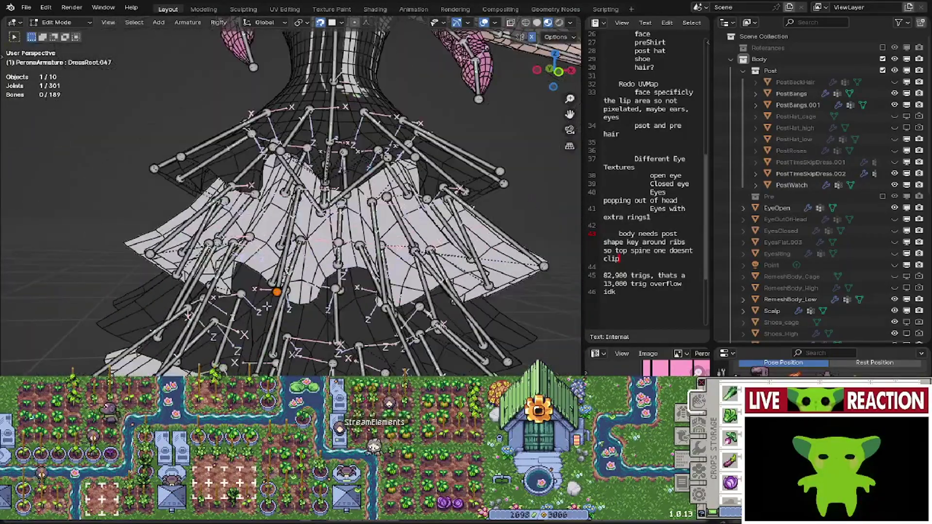
shift+middle_drag(297, 351, 322, 262)
shift+middle_drag(307, 323, 297, 300)
scroll(298, 299, down, 6)
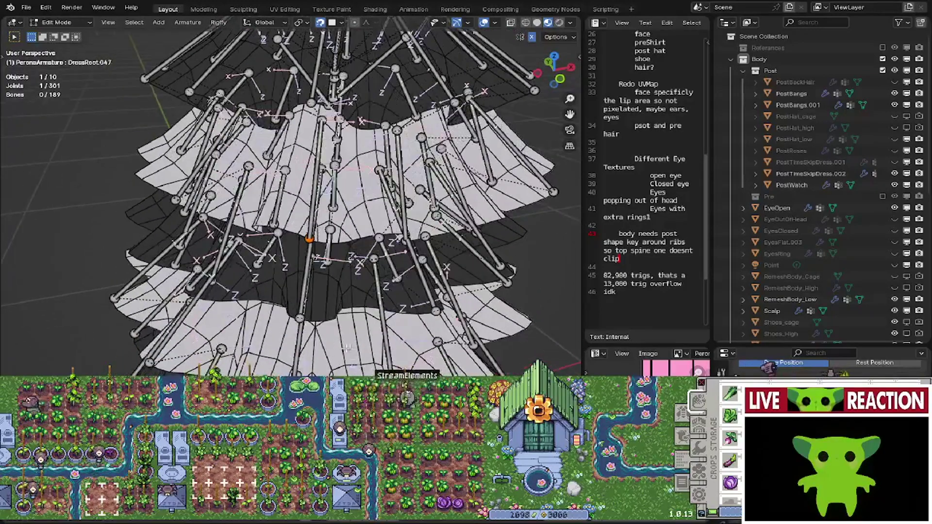
key(ctrl+l)
middle_drag(370, 329, 306, 338)
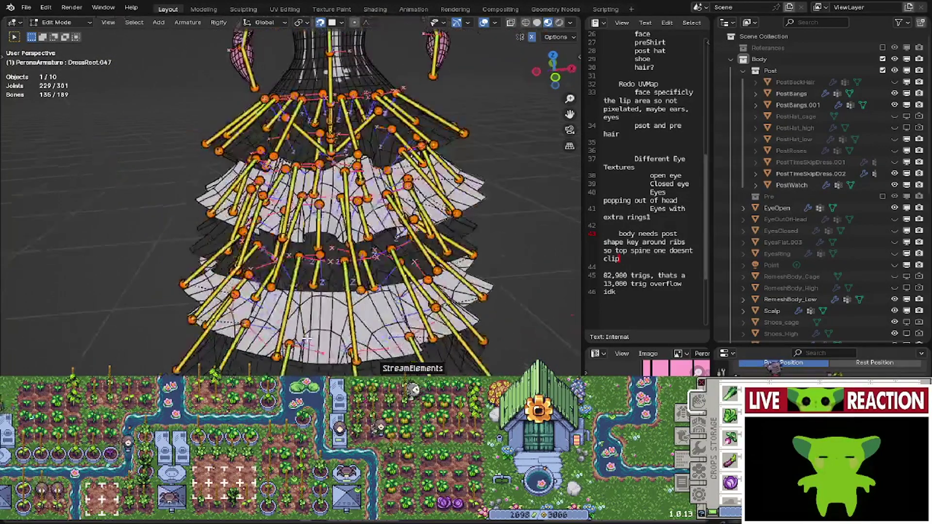
- Switch the armature to Pose Mode and inspect the dress bones around the skirt
key(Tab)
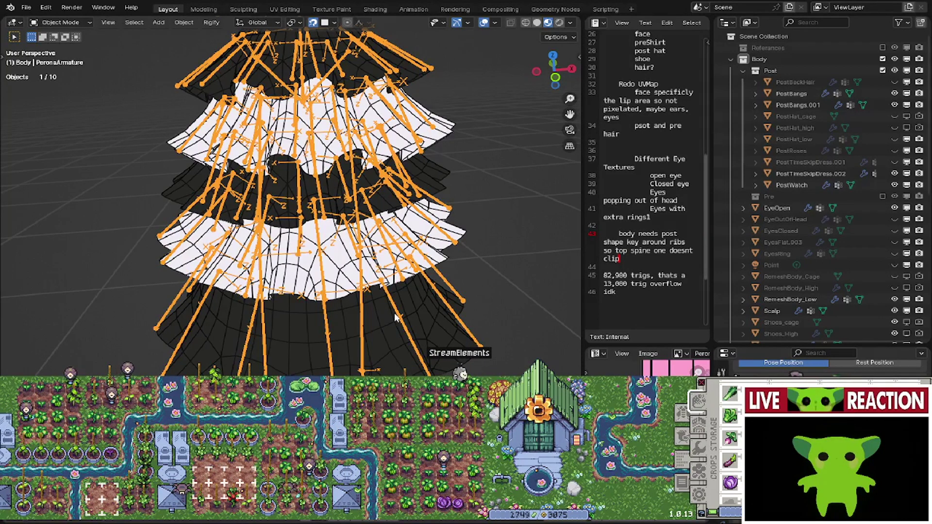
click(56, 23)
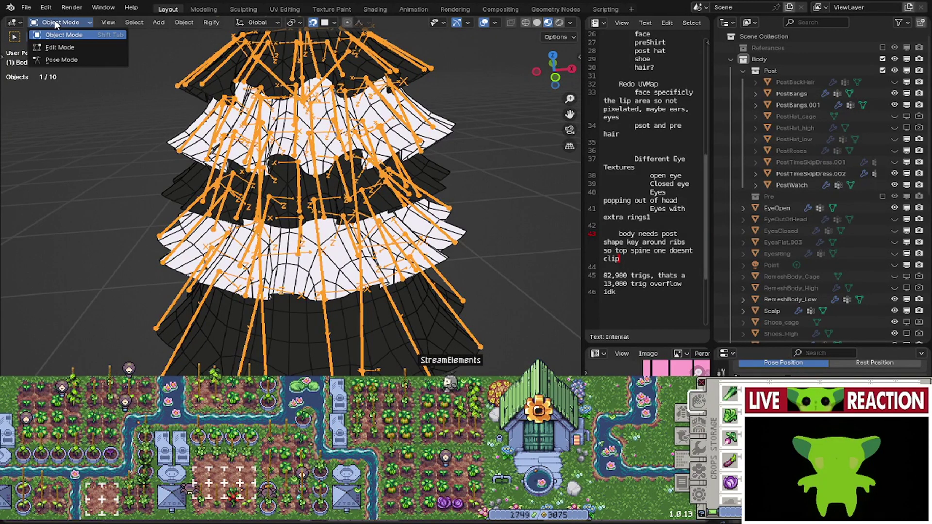
click(65, 56)
middle_drag(203, 199, 227, 193)
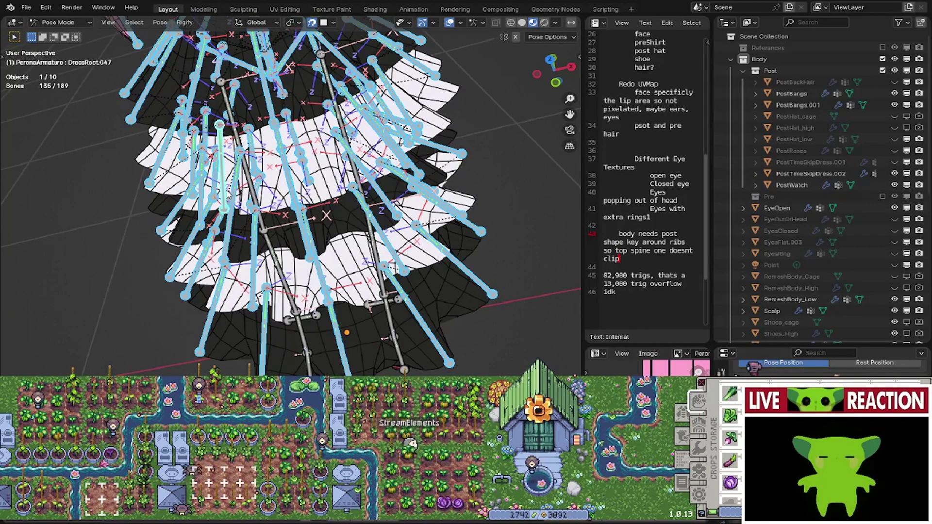
middle_drag(227, 194, 274, 189)
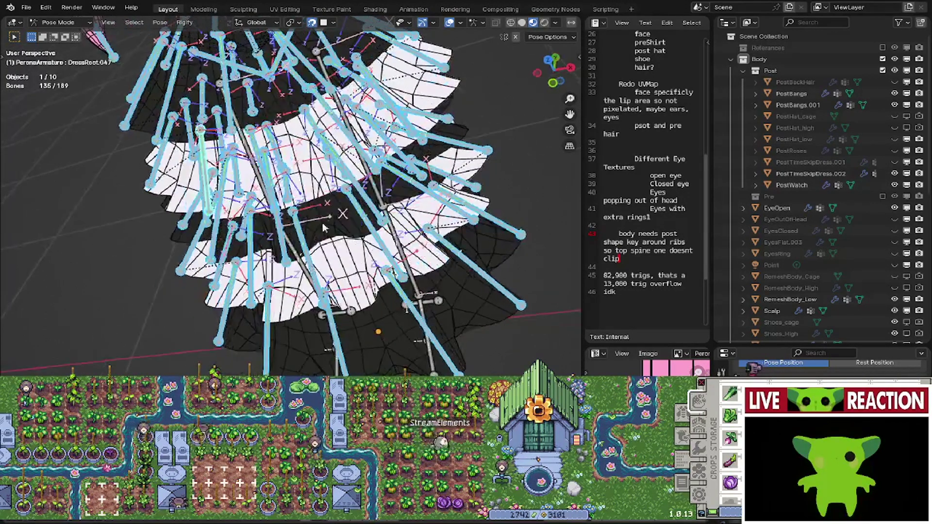
- Try Weight Paint mode on PostTimeSkipDress.002 with the armature also selected, and return to Object Mode
key(ctrl+Tab)
middle_drag(376, 189, 391, 180)
key(alt+a)
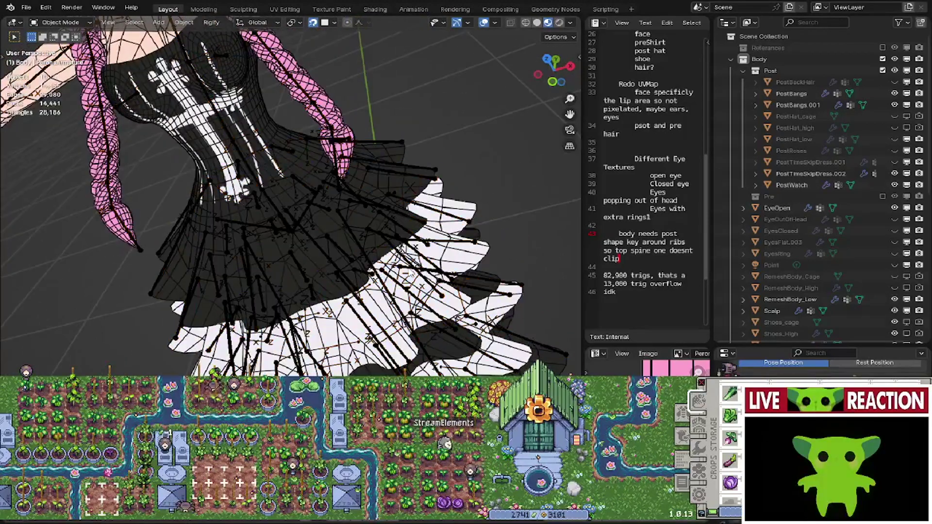
click(522, 336)
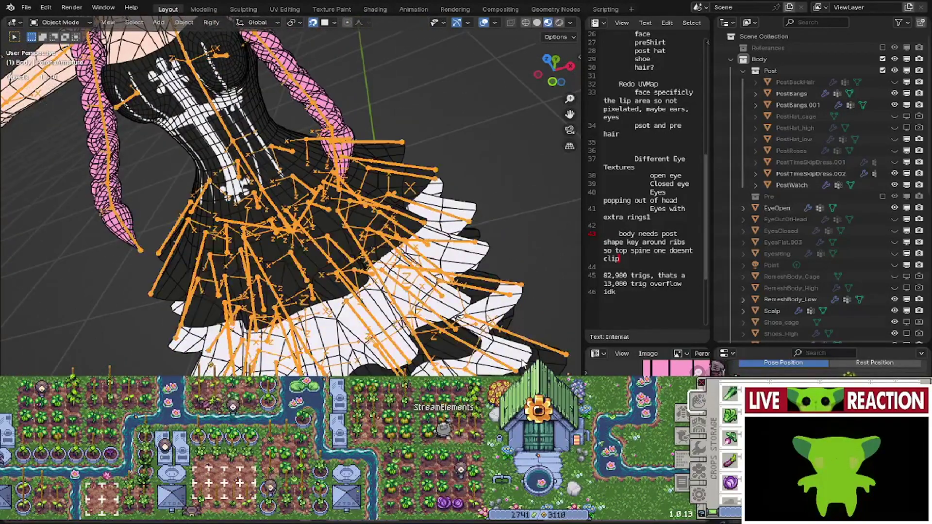
shift+click(522, 360)
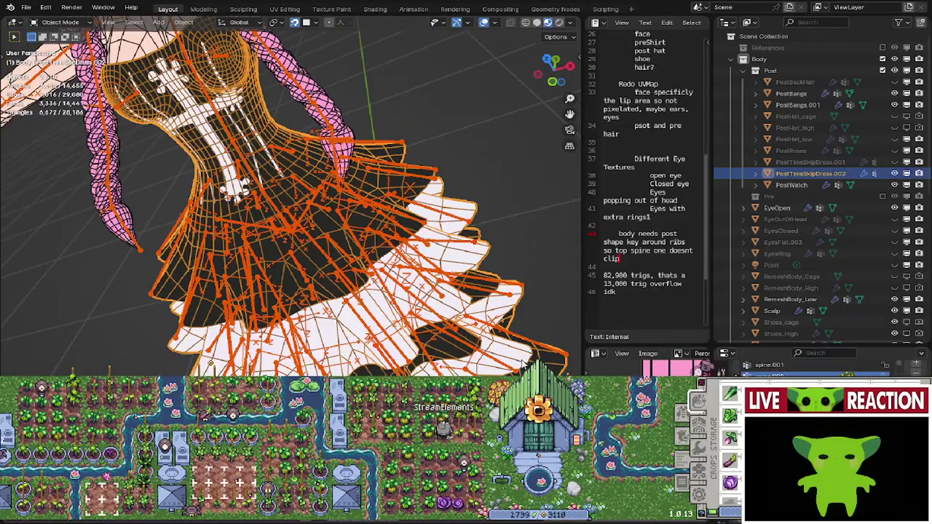
click(91, 24)
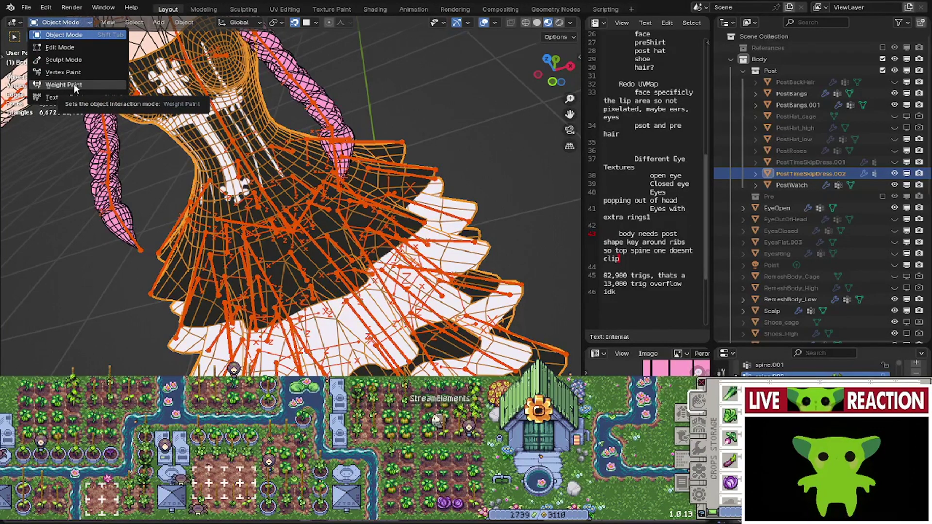
click(64, 84)
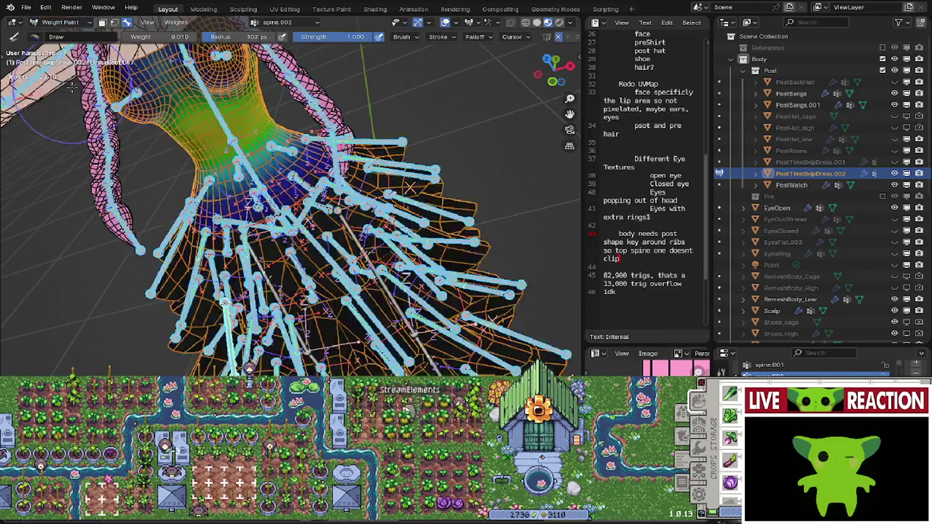
key(ctrl+Tab)
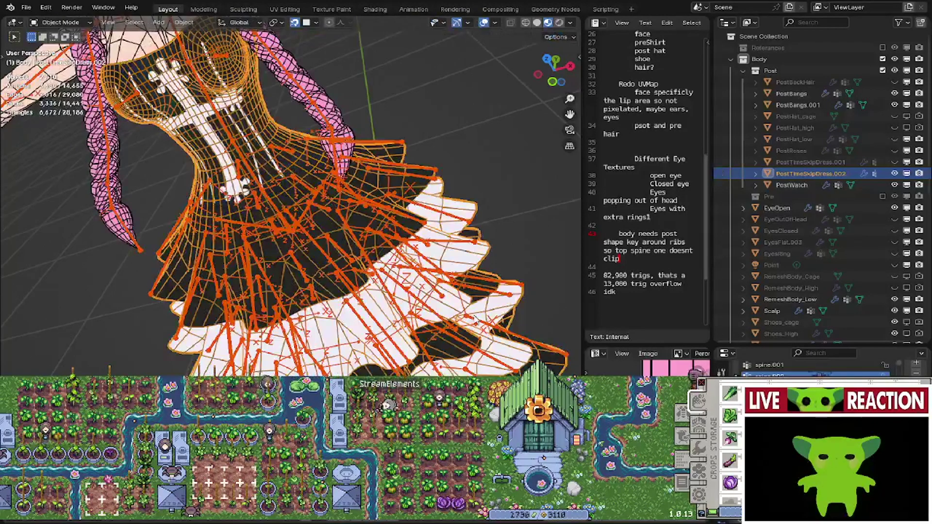
- Parent PostTimeSkipDress.002 to the armature using Armature Deform with Automatic Weights
scroll(509, 302, up, 6)
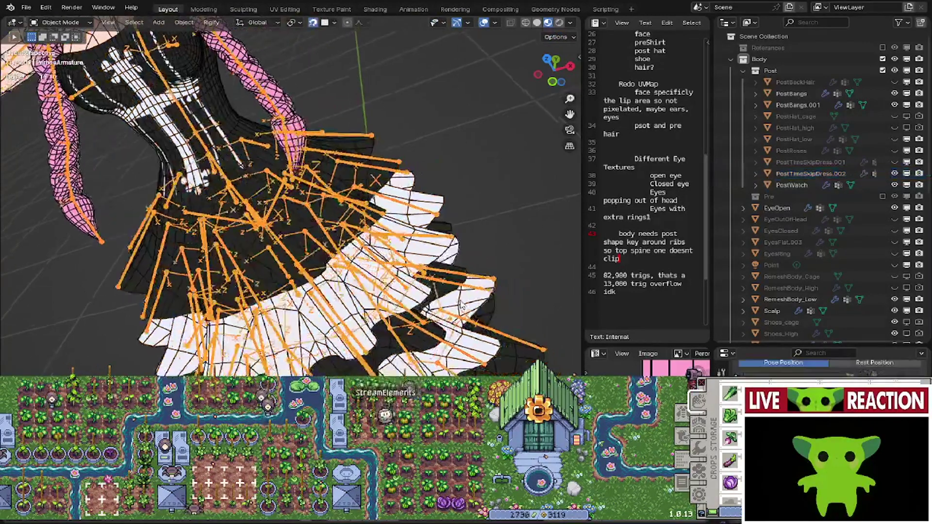
shift+middle_drag(484, 309, 430, 283)
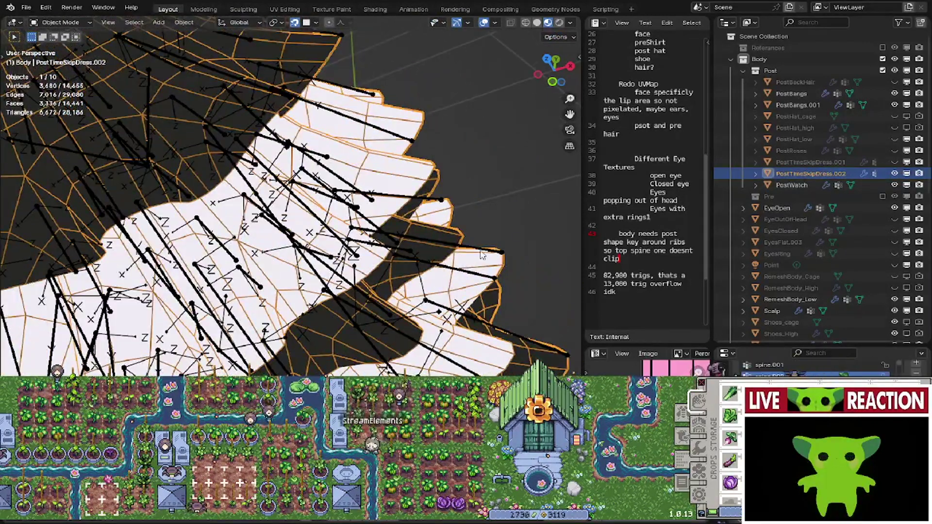
shift+click(434, 207)
click(45, 9)
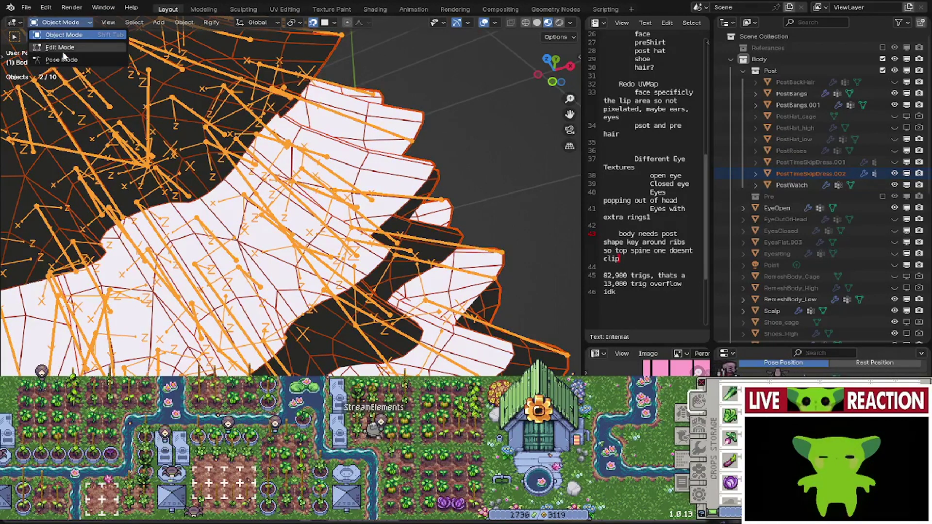
right_click(426, 187)
mouse_move(427, 186)
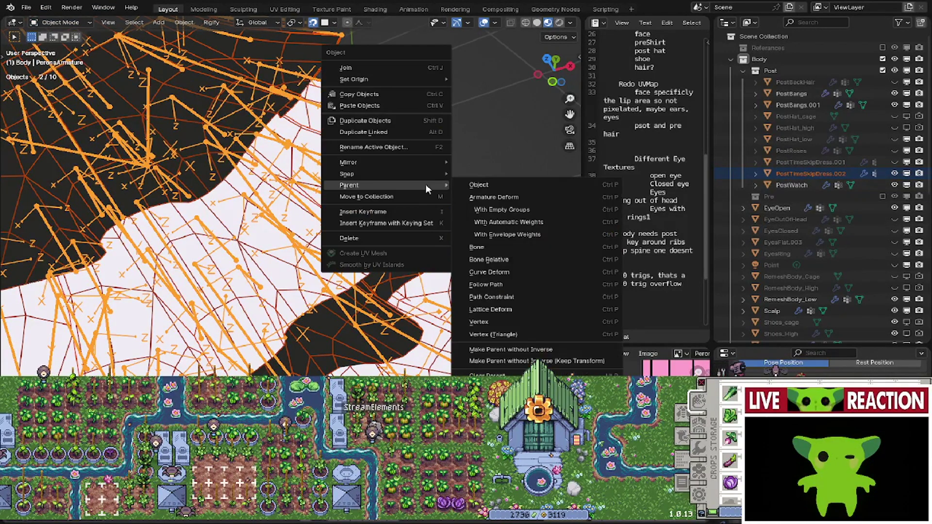
click(514, 222)
- Select all visible objects and switch the armature to Pose Mode
scroll(424, 208, down, 3)
middle_drag(424, 208, 306, 233)
shift+middle_drag(306, 165, 242, 201)
scroll(308, 235, up, 4)
scroll(334, 173, down, 2)
key(a)
click(77, 25)
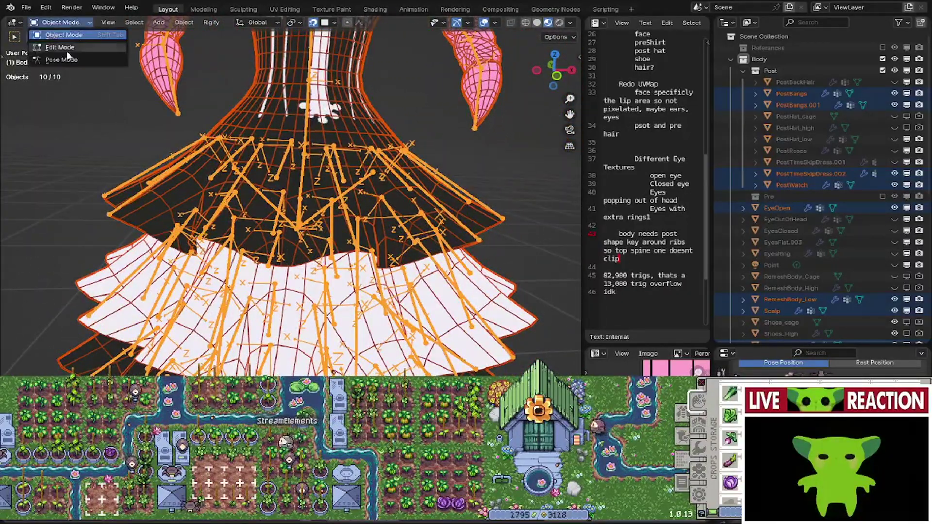
click(66, 56)
- Select only the DressRoot bone at the centre of the hips and try scaling it
scroll(300, 202, up, 6)
shift+middle_drag(299, 202, 270, 330)
scroll(267, 318, up, 4)
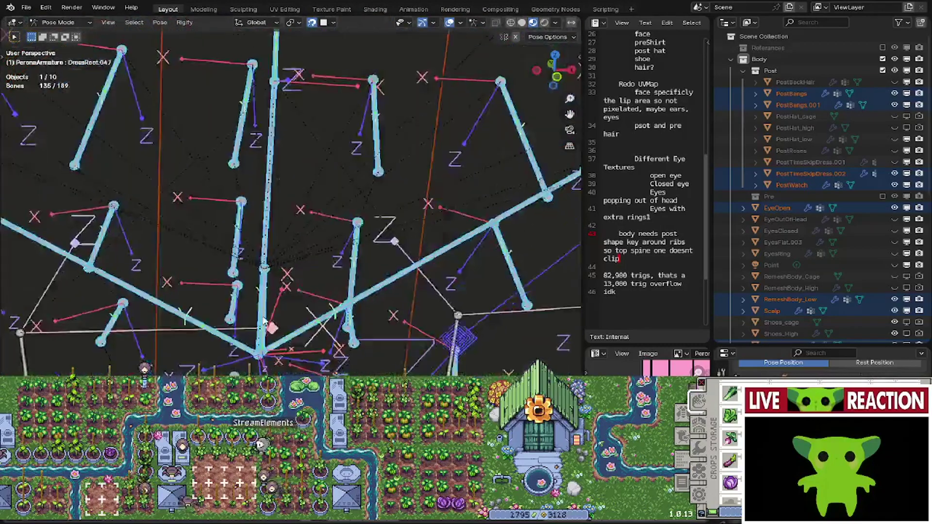
scroll(292, 258, down, 3)
shift+middle_drag(290, 258, 297, 218)
scroll(305, 151, up, 3)
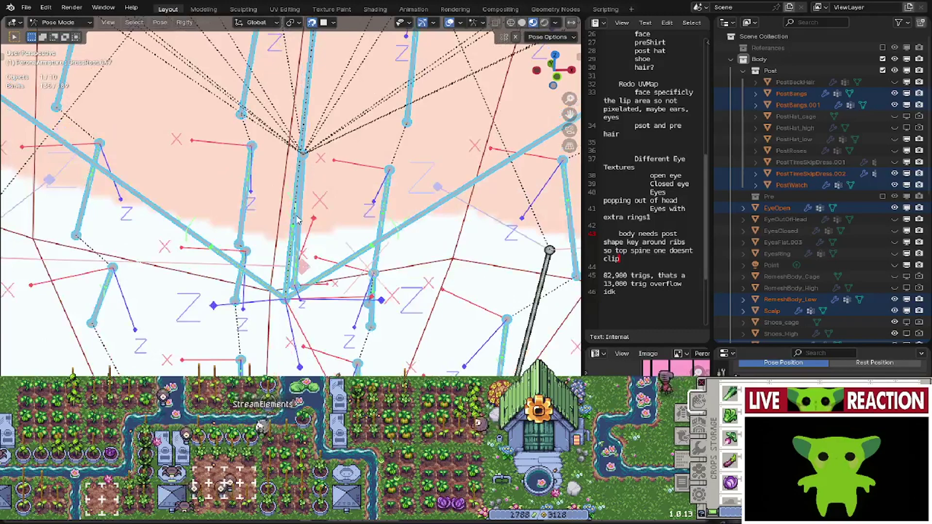
click(296, 221)
scroll(291, 229, up, 4)
scroll(288, 236, down, 10)
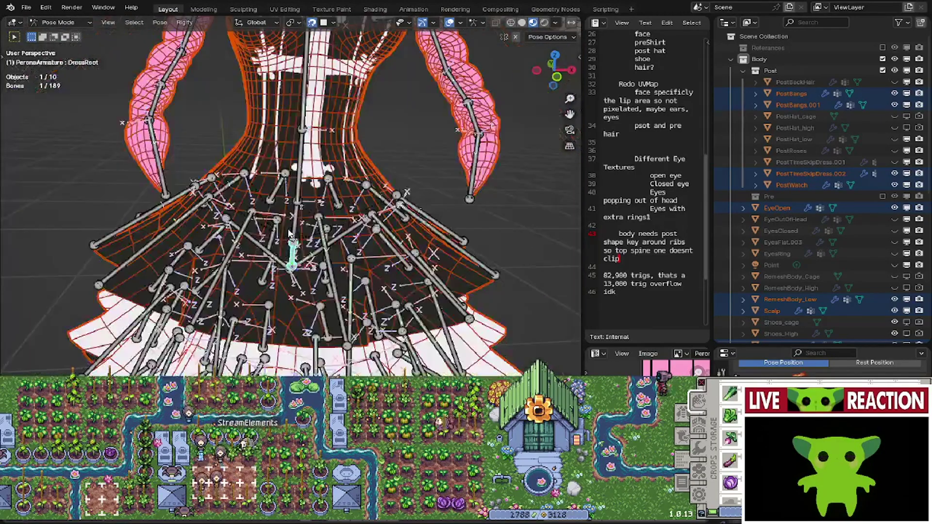
key(s)
key(Escape)
- Test the dress weights by moving DressRoot away from the body and rotating the left thigh bone, and undo the changes
middle_drag(311, 49, 270, 46)
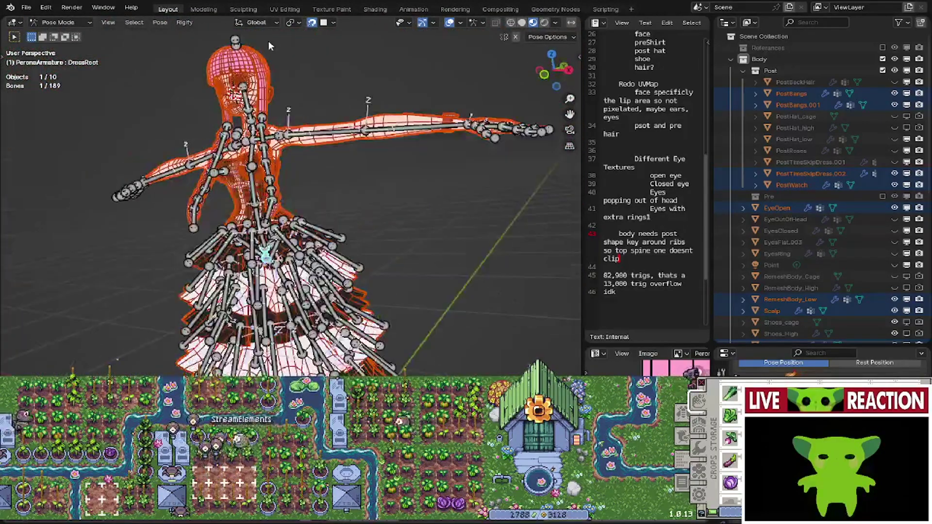
key(g)
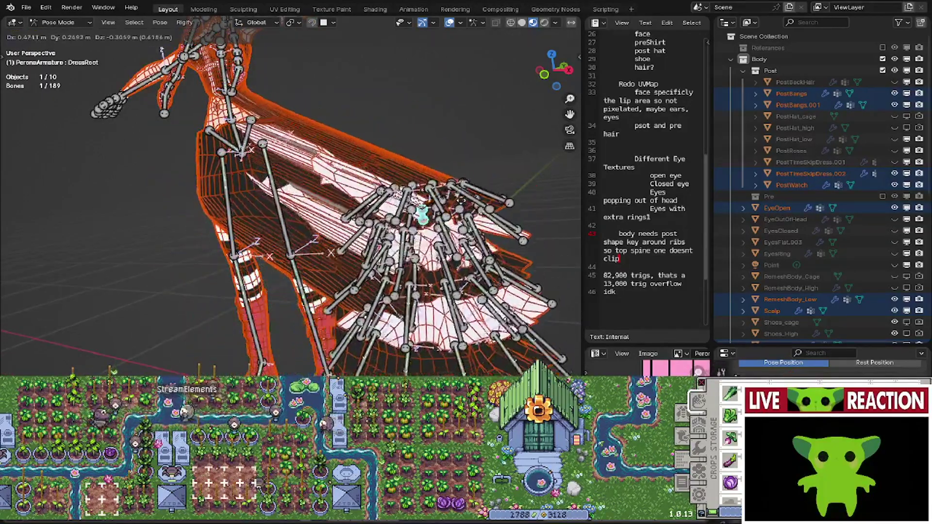
click(328, 250)
middle_drag(325, 246, 287, 291)
scroll(393, 246, up, 4)
key(r)
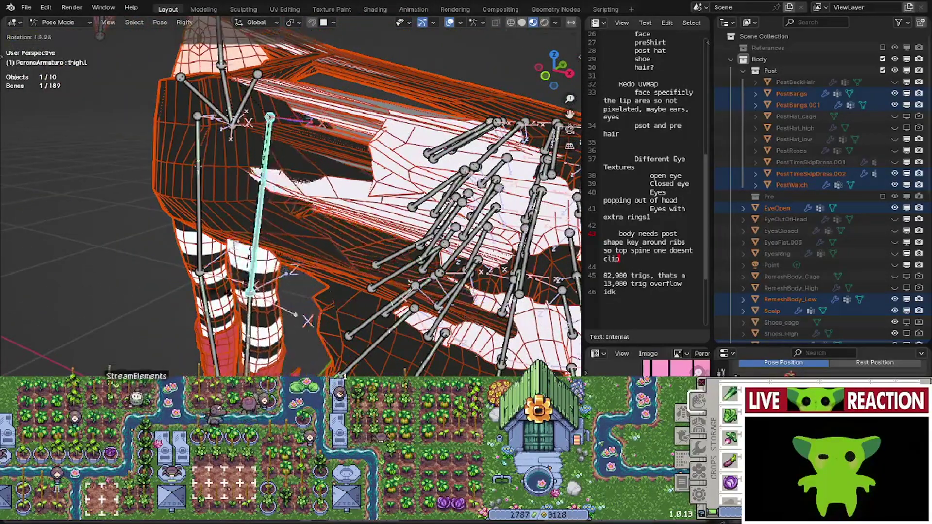
right_click(339, 262)
middle_drag(347, 262, 295, 312)
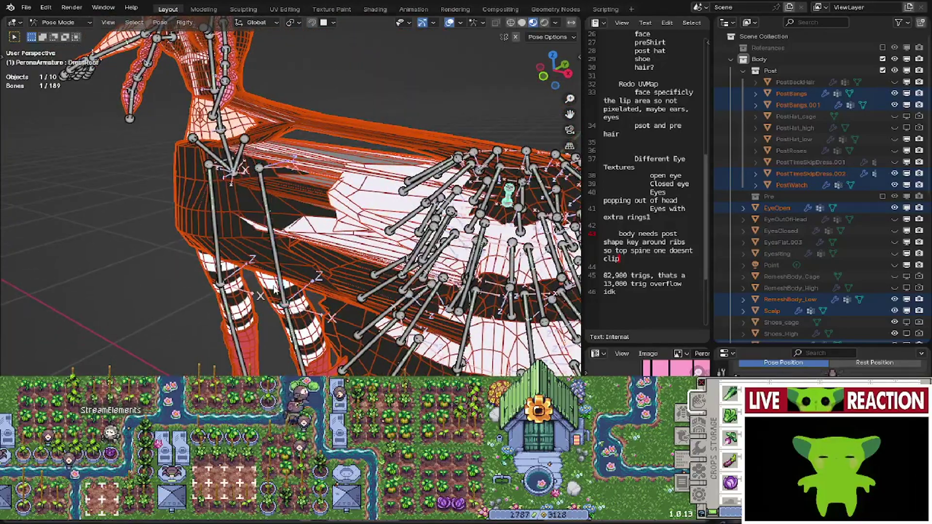
key(ctrl+z)
- Try moving DressRoot again to see how the skirt follows, and undo the move
middle_drag(240, 246, 279, 235)
key(g)
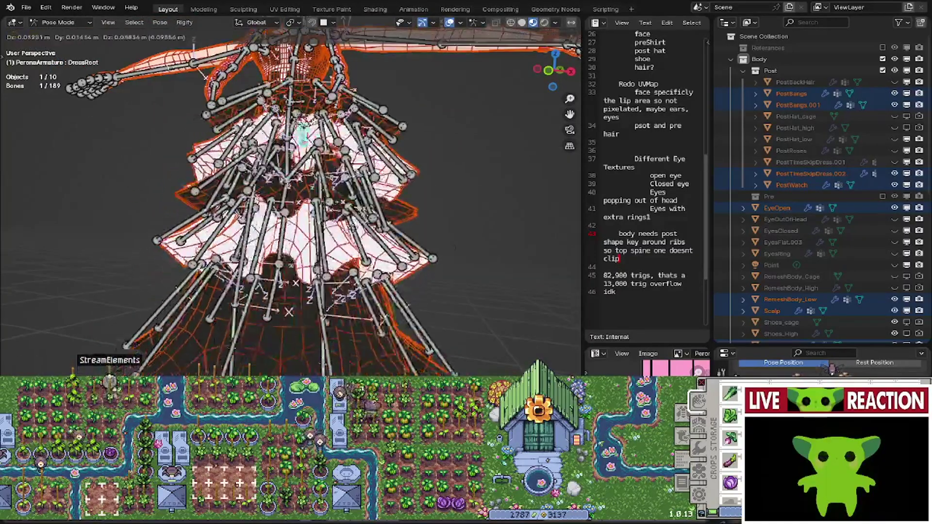
key(Escape)
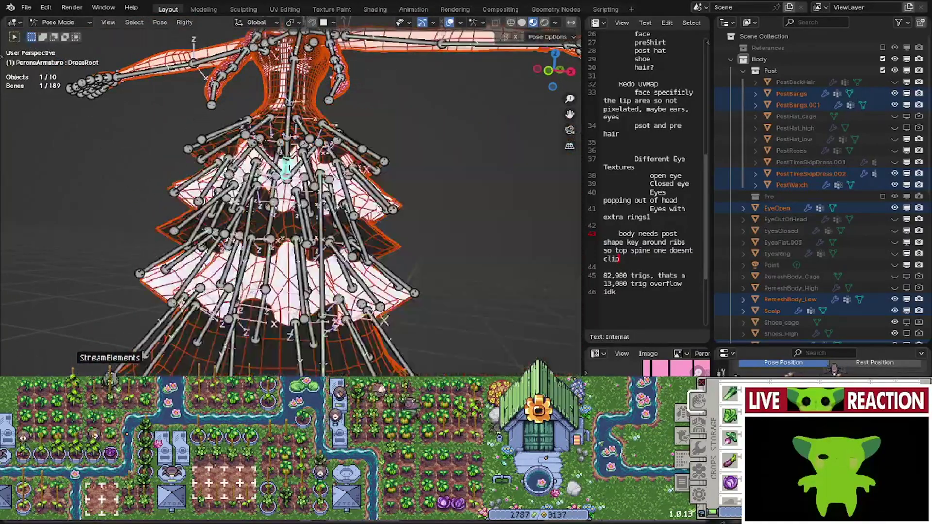
key(g)
click(13, 298)
middle_drag(200, 189, 252, 209)
scroll(229, 187, down, 5)
key(ctrl+z)
- Move DressRoot along the Z axis and examine how the dress stretches around the waist and hips
scroll(229, 187, down, 3)
key(g)
key(z)
click(278, 319)
middle_drag(325, 284, 165, 293)
scroll(228, 303, up, 4)
shift+middle_drag(234, 188, 296, 330)
shift+middle_drag(214, 160, 301, 203)
scroll(213, 245, up, 4)
scroll(265, 262, up, 3)
scroll(301, 203, down, 2)
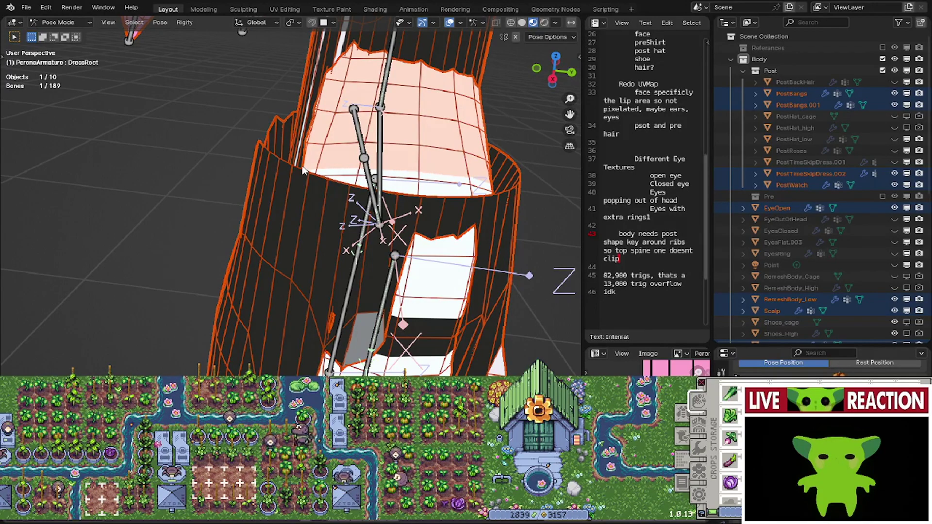
- Examine the dress and its skirt bones from the front, from the waist down to the hem
middle_drag(298, 167, 306, 194)
key(KP_1)
scroll(303, 274, down, 5)
shift+middle_drag(304, 274, 281, 179)
scroll(286, 204, down, 3)
shift+middle_drag(297, 243, 287, 203)
shift+middle_drag(303, 369, 310, 268)
shift+middle_drag(315, 177, 283, 305)
- Rotate DressRoot.001 outward on the skirt's upper ruffle to test its weights, and try moving the bone
scroll(282, 305, up, 4)
middle_drag(324, 252, 298, 250)
click(298, 235)
key(KP_1)
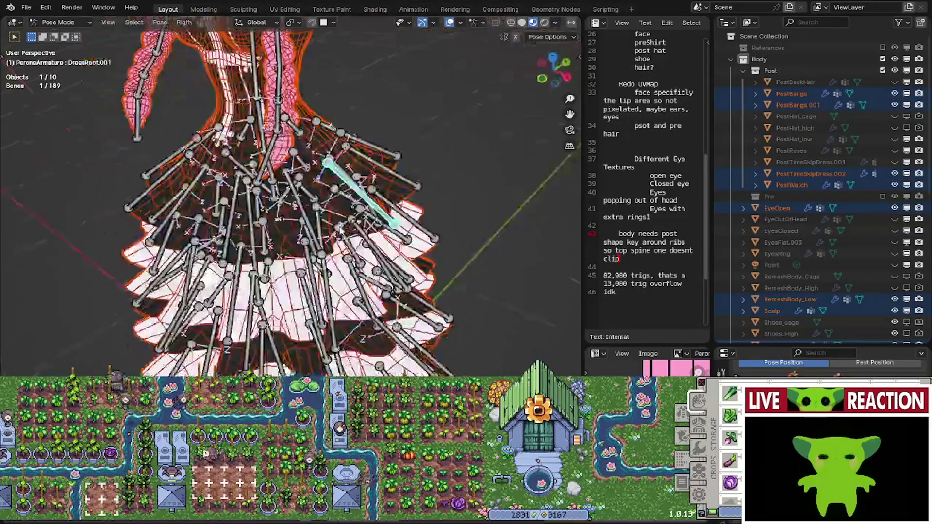
key(r)
middle_drag(517, 157, 408, 277)
key(g)
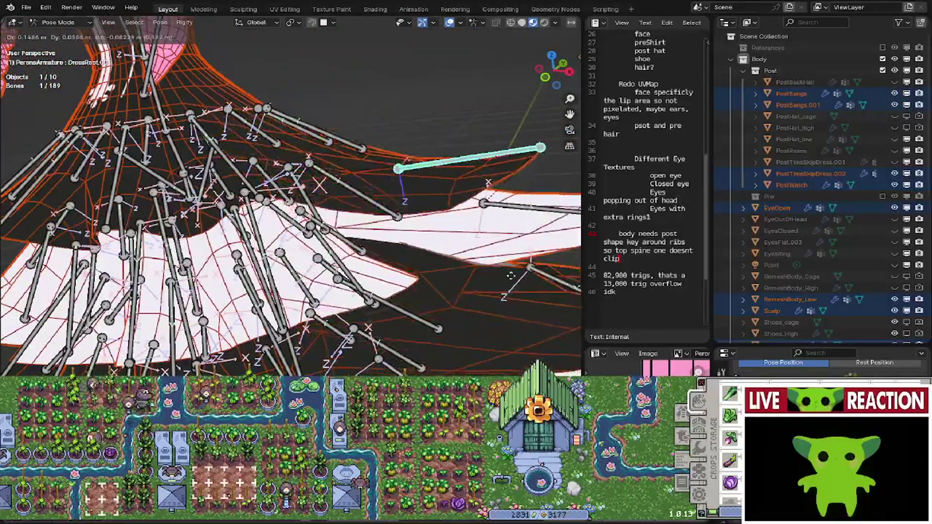
right_click(444, 207)
middle_drag(442, 208, 434, 208)
- Reselect DressRoot inside the skirt and try moving it to check how all the ruffles follow
scroll(434, 209, down, 5)
middle_drag(358, 163, 291, 154)
scroll(290, 165, up, 7)
middle_drag(290, 217, 263, 218)
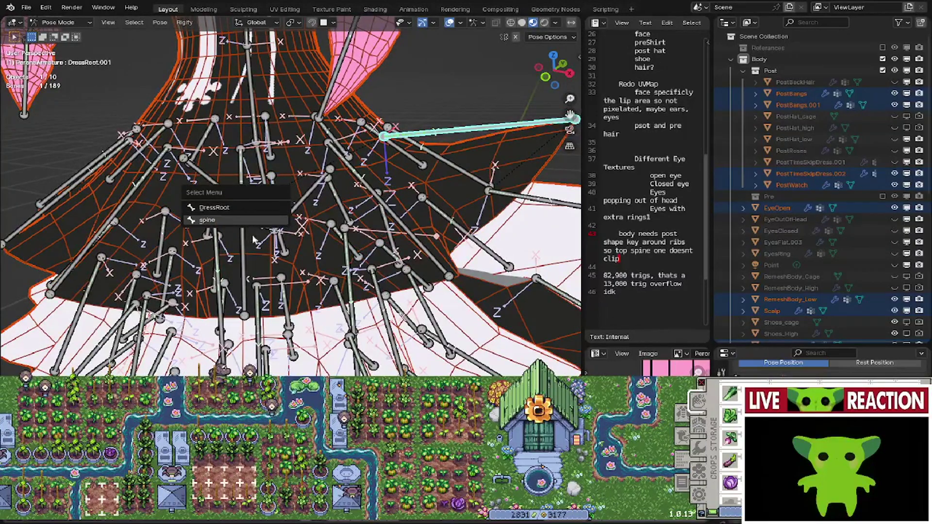
click(242, 208)
scroll(243, 209, down, 3)
key(g)
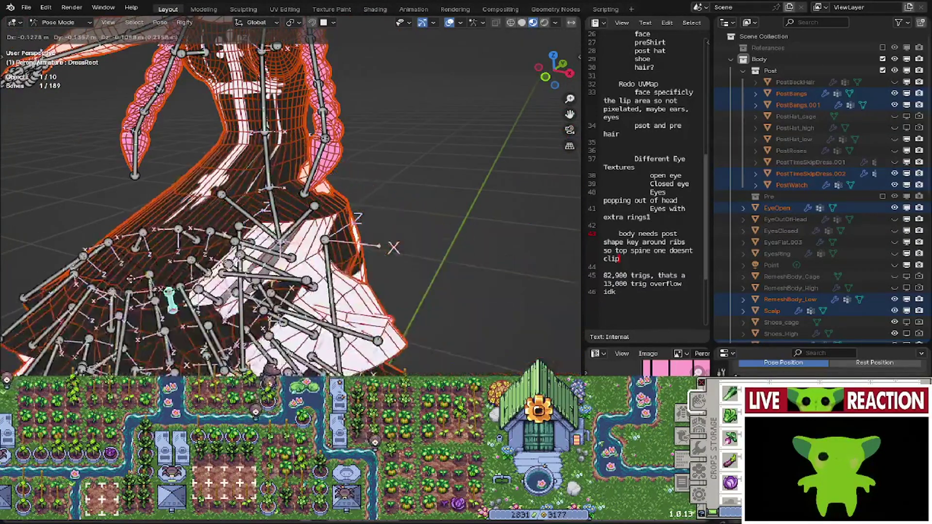
middle_drag(60, 236, 174, 203)
middle_drag(353, 197, 318, 263)
scroll(323, 312, down, 3)
- Select DressRoot.008 to check its position, and rotate DressRoot.009 on the upper ruffle to test its deformation
click(361, 295)
shift+middle_drag(358, 340, 342, 262)
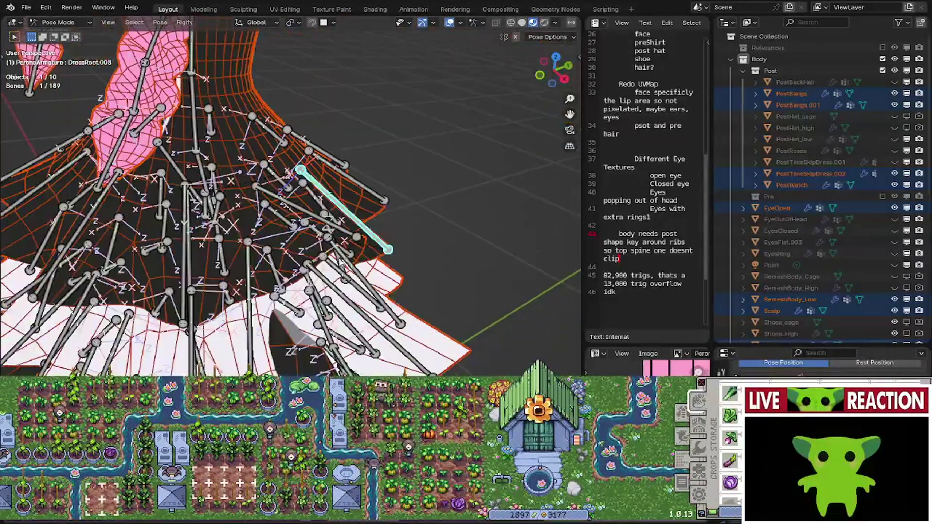
middle_drag(435, 211, 198, 29)
middle_drag(291, 204, 267, 219)
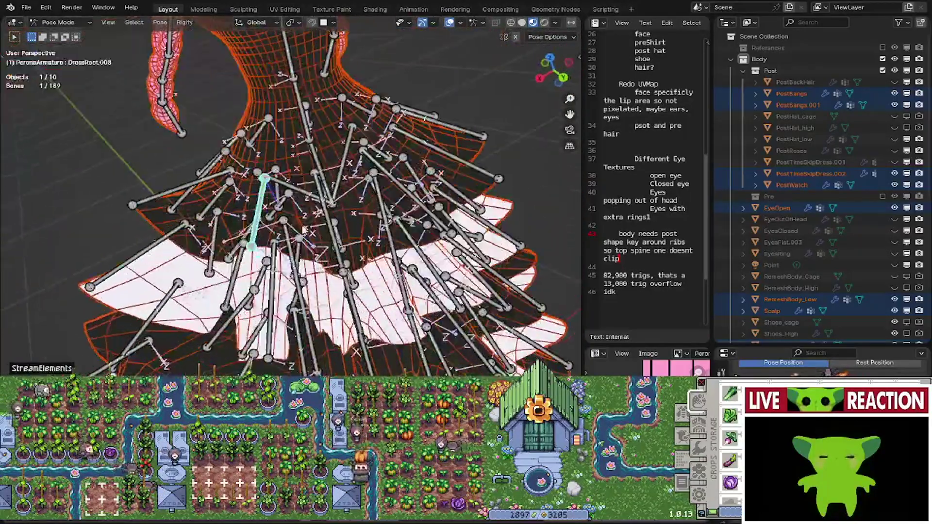
middle_drag(333, 265, 487, 213)
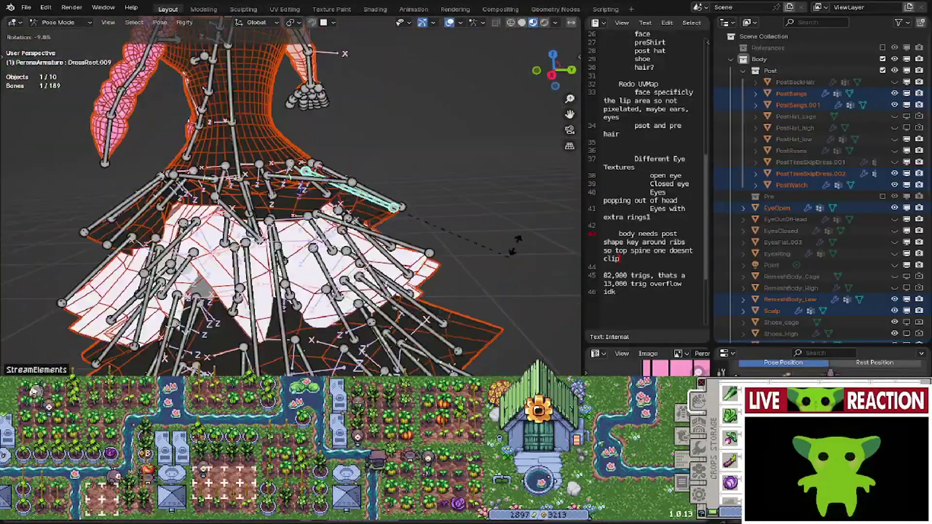
click(522, 192)
- Rotate another ruffle bone at the side of the skirt to test its deformation
middle_drag(464, 179, 321, 248)
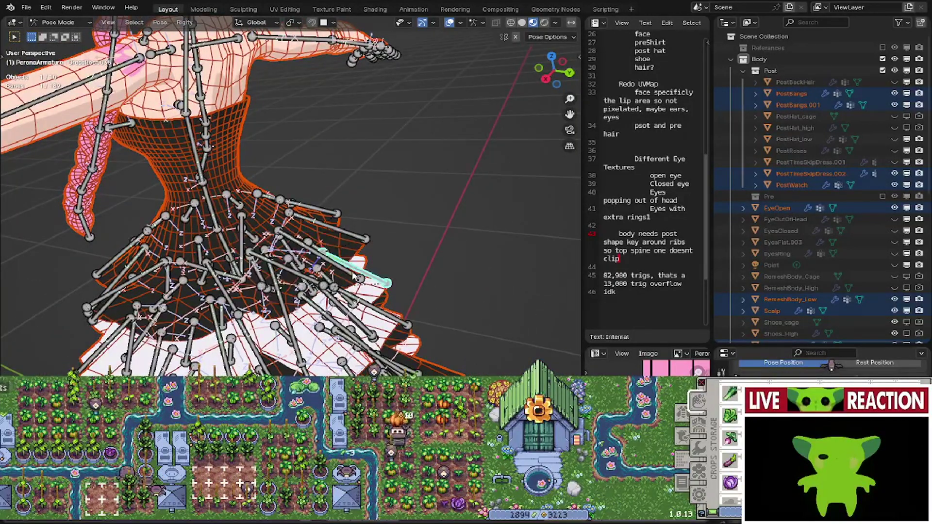
middle_drag(356, 276, 406, 261)
key(r)
click(387, 178)
middle_drag(387, 178, 301, 194)
- Rotate an upper-ruffle bone further around the skirt to test how the cloth follows it
middle_drag(350, 238, 457, 323)
middle_drag(247, 199, 448, 317)
click(263, 150)
middle_drag(456, 205, 350, 330)
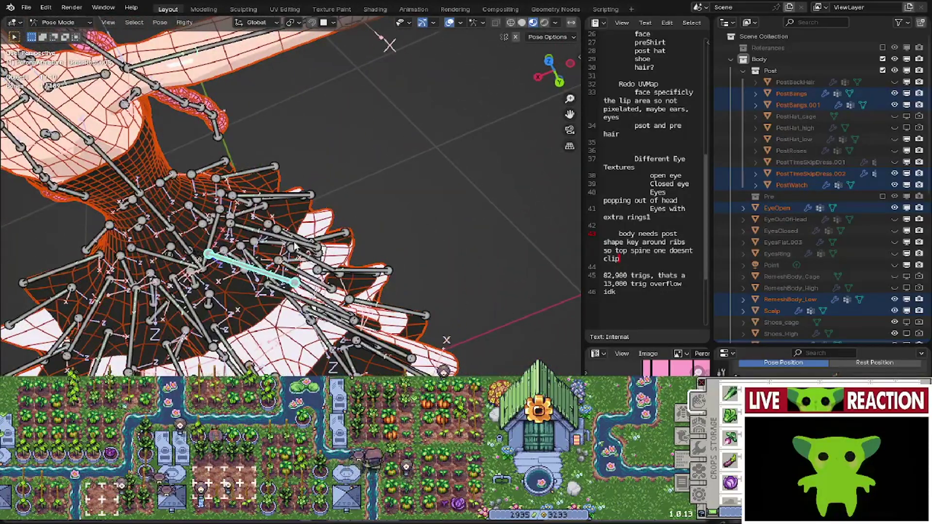
middle_drag(290, 244, 310, 233)
key(r)
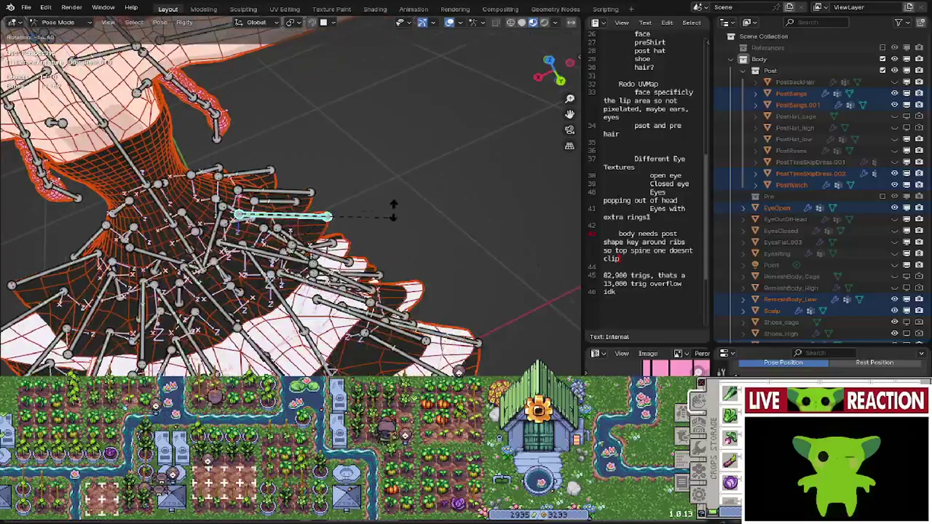
click(383, 194)
- Select DressRoot.038 and DressRoot.002 in turn to check how they sit within the ruffles
middle_drag(364, 219, 308, 311)
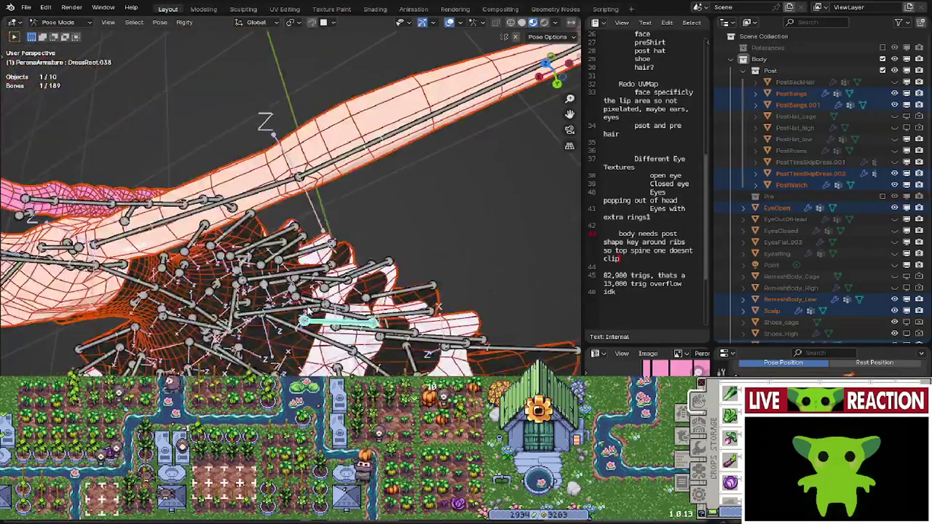
middle_drag(294, 279, 295, 225)
click(275, 277)
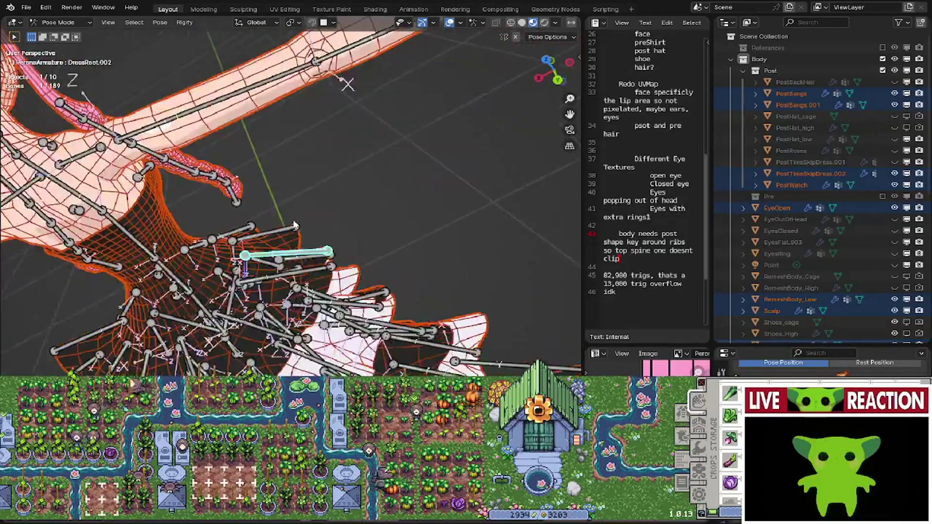
middle_drag(405, 274, 216, 368)
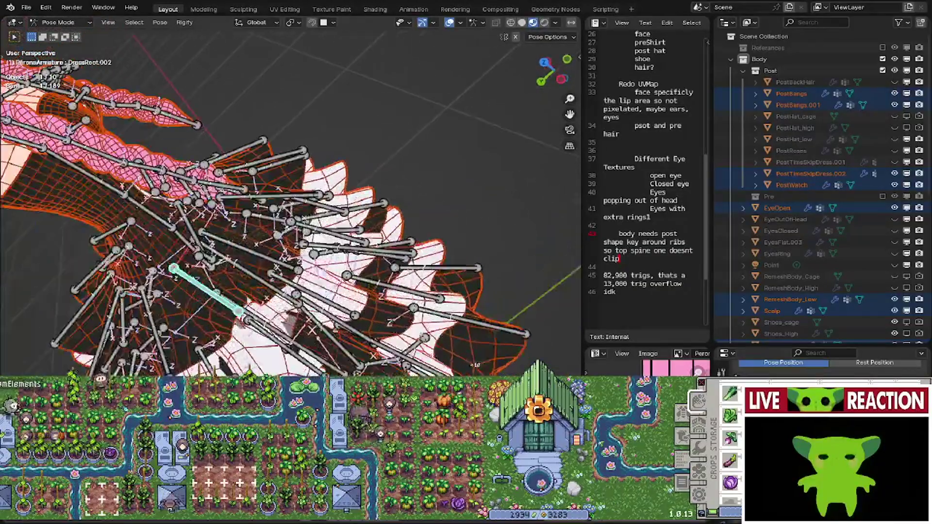
- Rotate two more upper-ruffle bones around the skirt from DressRoot.002 to test their weights
click(261, 253)
middle_drag(261, 253, 421, 231)
key(r)
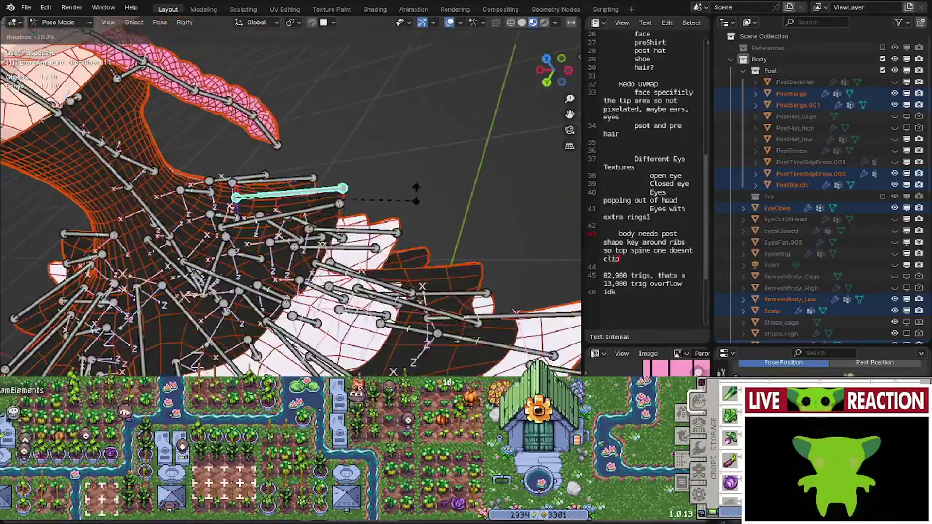
click(406, 172)
middle_drag(406, 172, 286, 270)
scroll(286, 269, up, 2)
middle_drag(282, 306, 7, 216)
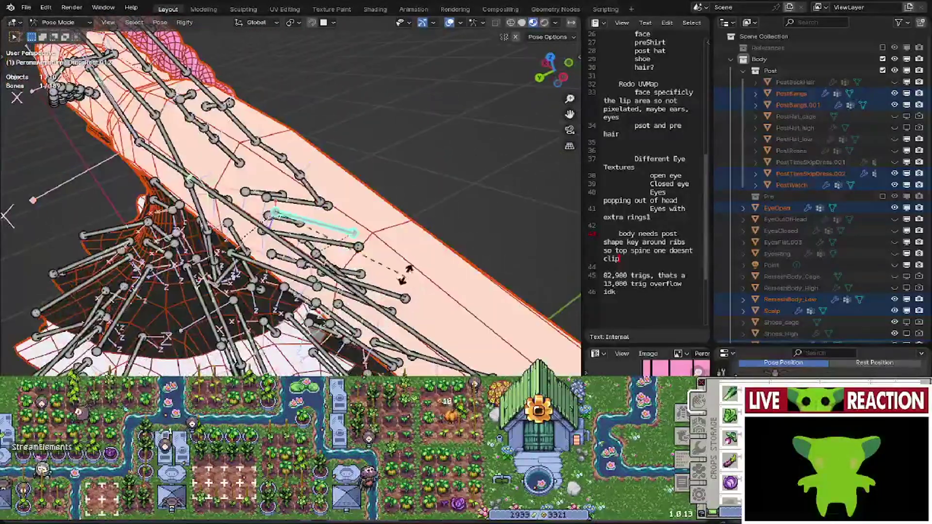
click(401, 238)
middle_drag(402, 238, 313, 310)
- Continue the weight test by rotating a ruffle bone nearer the front of the skirt
middle_drag(290, 242, 334, 303)
scroll(286, 262, up, 3)
middle_drag(292, 203, 288, 211)
click(393, 182)
middle_drag(393, 182, 332, 207)
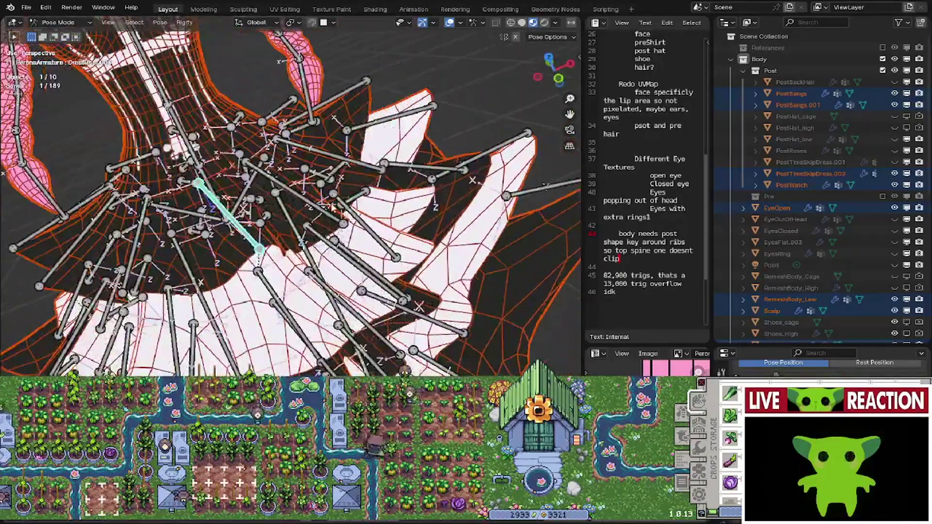
- Rotate the last upper-ruffle bones to test their weights, finishing with DressRoot.007
click(309, 204)
middle_drag(281, 186, 456, 267)
key(r)
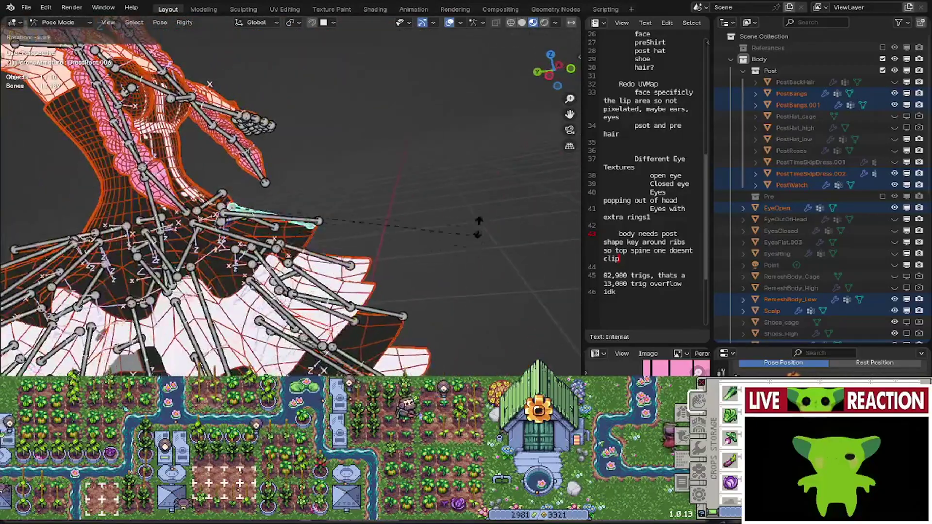
middle_drag(457, 228, 305, 243)
middle_drag(306, 316, 501, 264)
key(r)
middle_drag(474, 169, 289, 255)
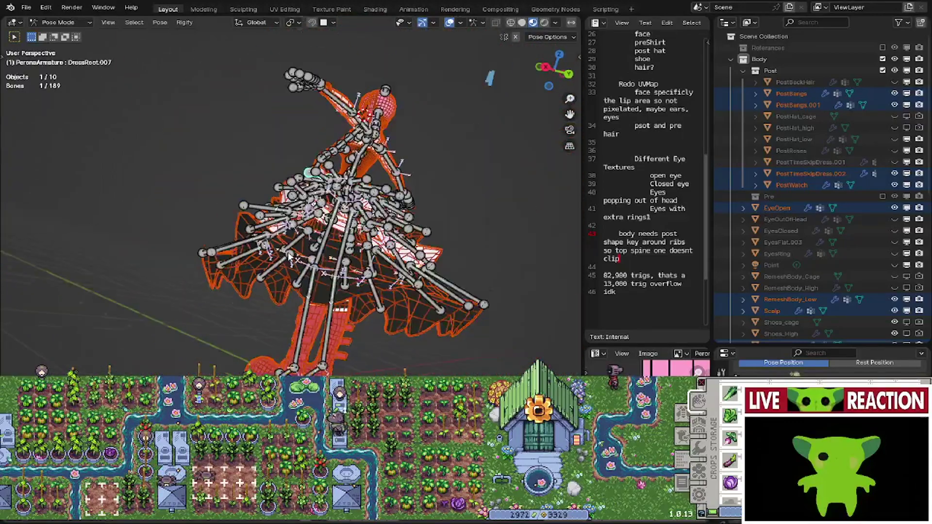
- Hide the viewport overlays and examine the posed ruffles for clipping
click(449, 22)
middle_drag(398, 146, 304, 342)
scroll(468, 247, up, 3)
middle_drag(468, 248, 256, 250)
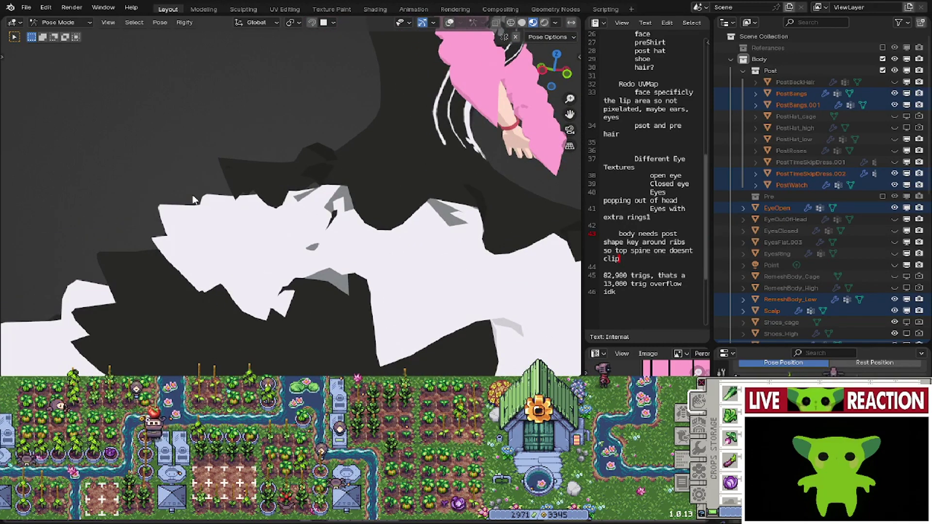
middle_drag(193, 199, 274, 143)
- Show the viewport overlays again and return the armature to Object Mode
click(449, 23)
middle_drag(442, 42, 378, 142)
key(Tab)
key(Tab)
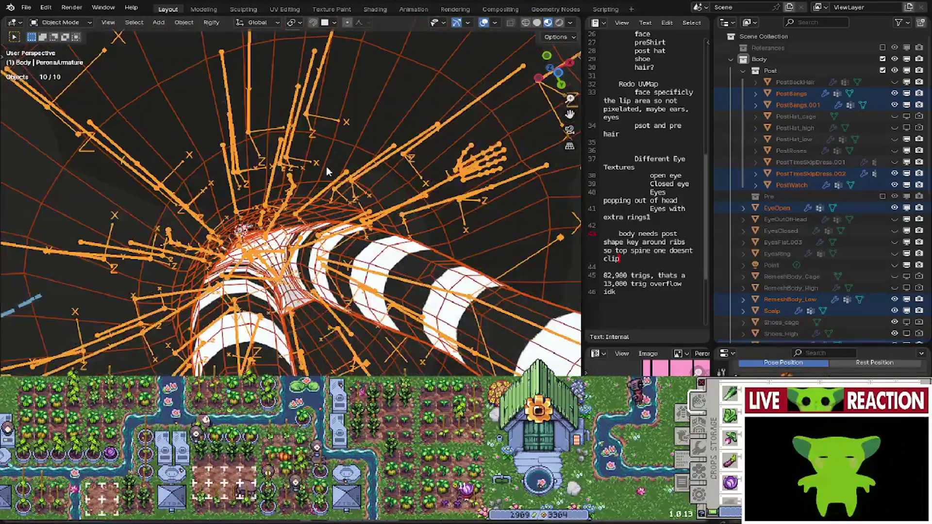
- Open the dress PostTimeSkipDress.002 in Edit Mode and examine its mesh around the skirt's underside, waist and ruffles
click(327, 166)
key(Tab)
middle_drag(295, 193, 307, 206)
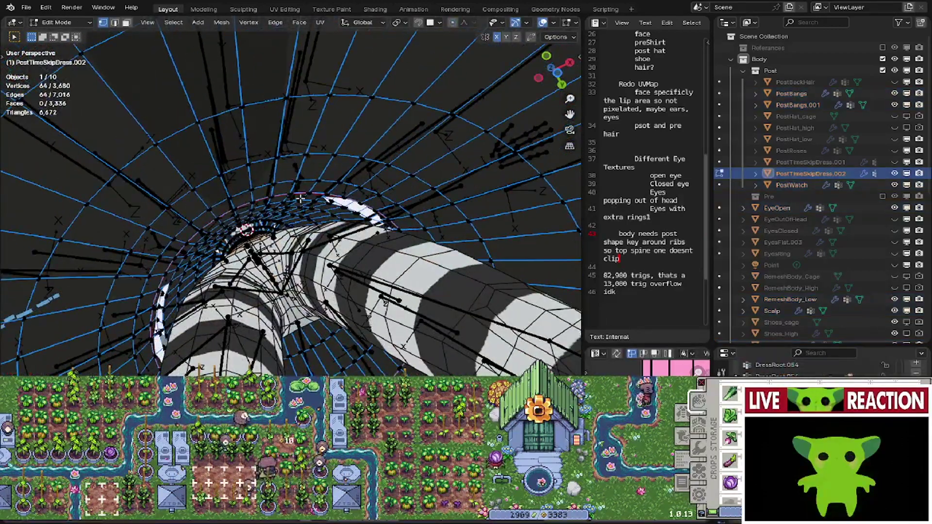
middle_drag(301, 193, 315, 271)
scroll(316, 204, down, 6)
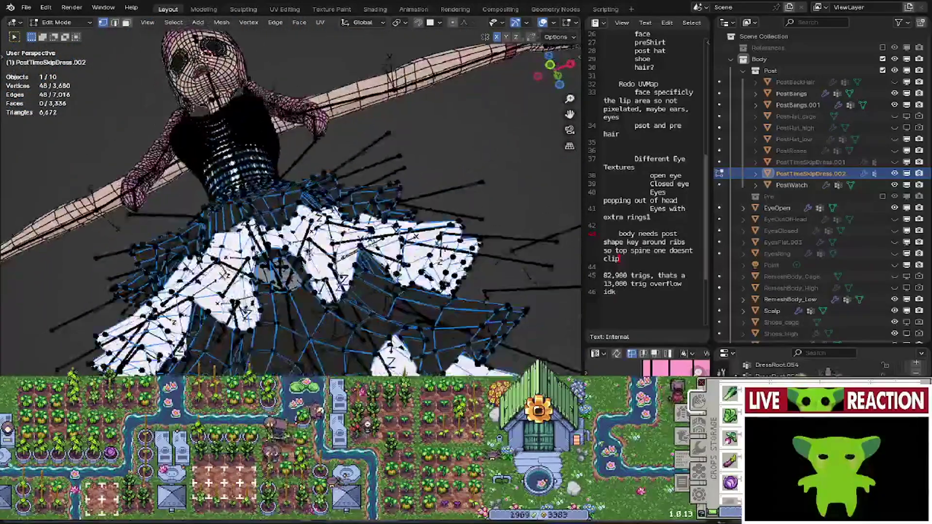
scroll(268, 270, up, 4)
scroll(272, 262, up, 3)
scroll(291, 233, down, 3)
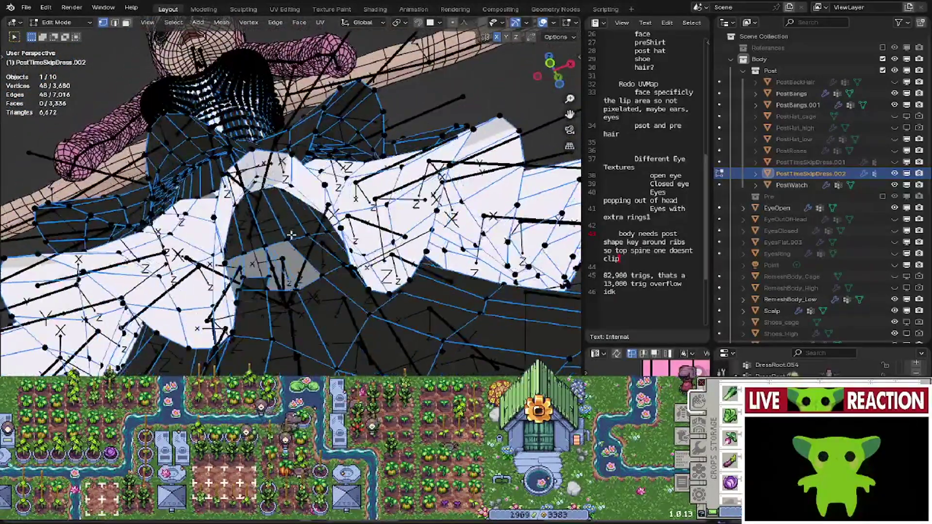
scroll(293, 233, down, 3)
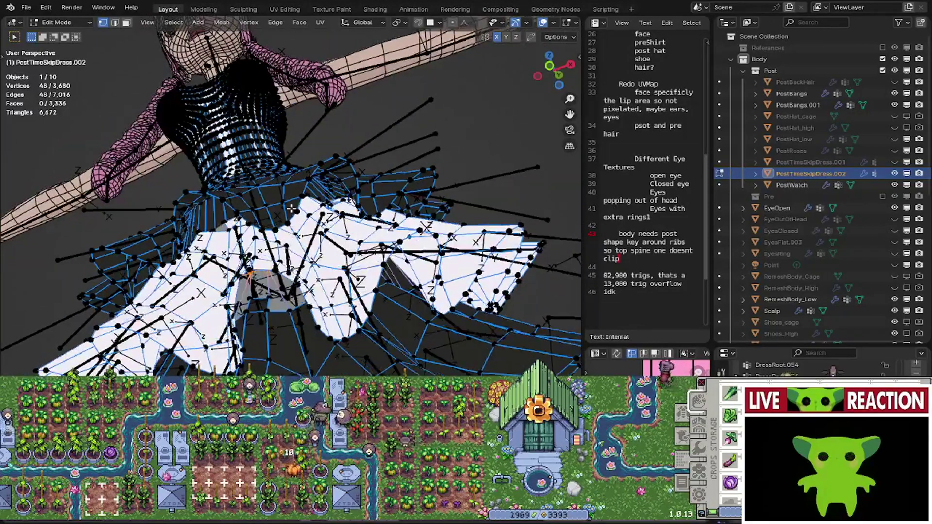
middle_drag(288, 196, 324, 244)
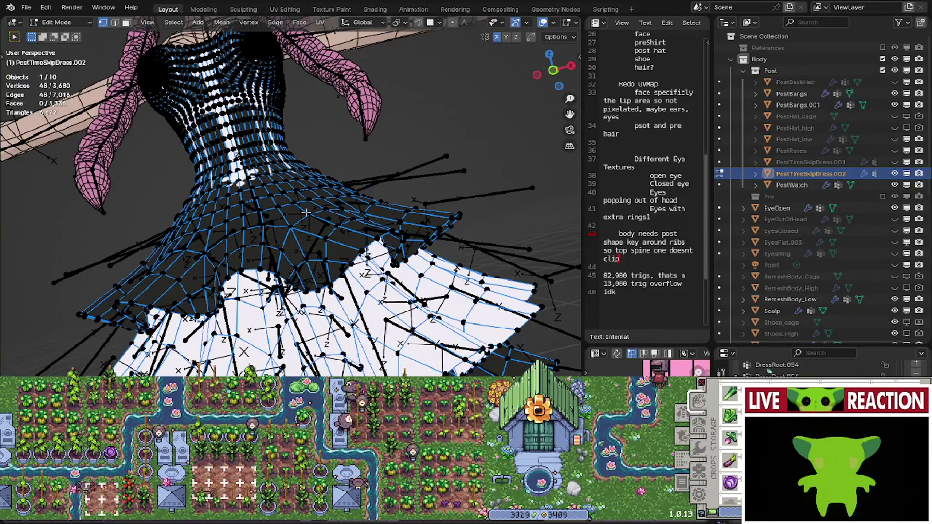
key(Tab)
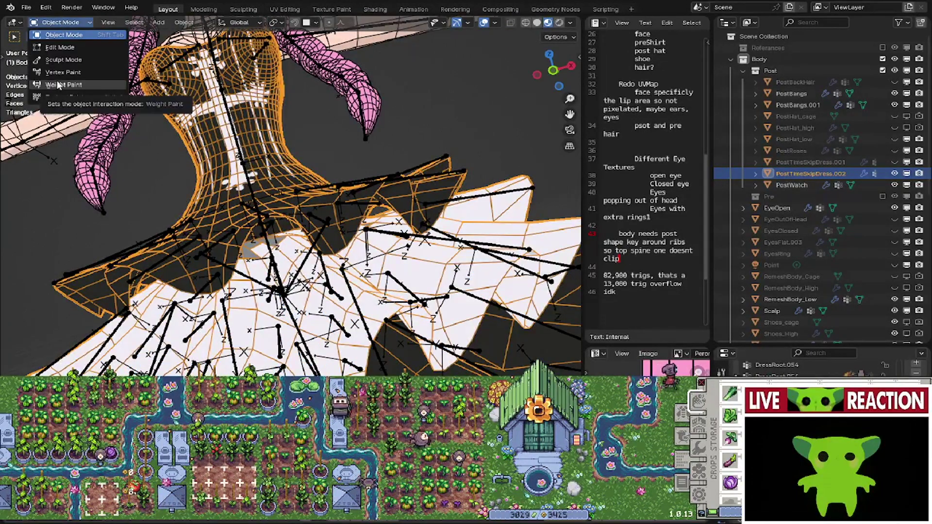
- Put the armature into Pose Mode and select the DressRoot bone at the centre of the skirt
click(273, 264)
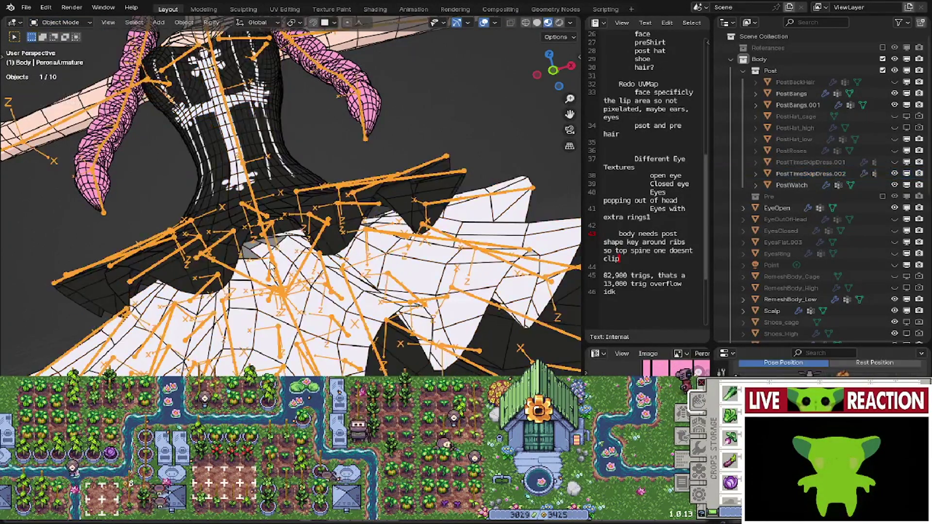
click(83, 23)
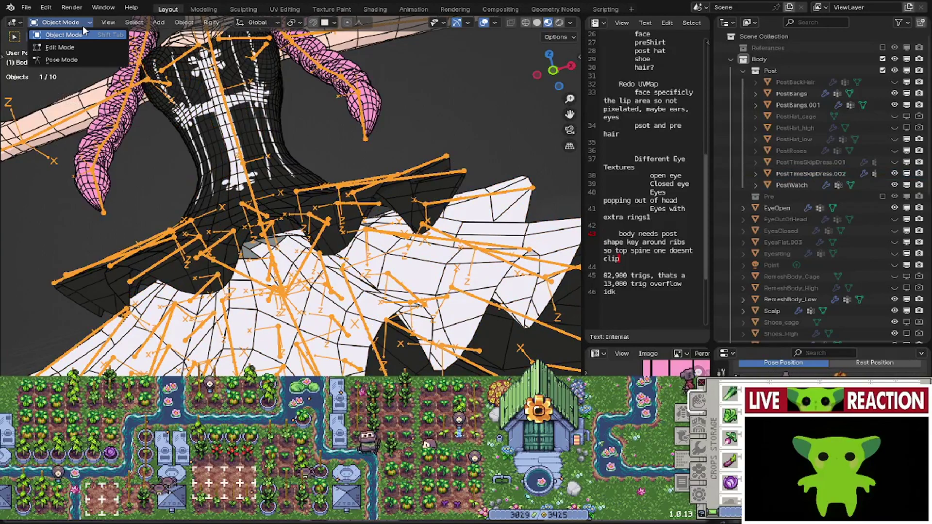
click(82, 60)
middle_drag(278, 260, 273, 188)
click(284, 279)
- Move the DressRoot bone downward in front view to test how the skirt follows it
scroll(285, 278, up, 5)
scroll(239, 307, up, 2)
key(KP_1)
scroll(239, 308, down, 8)
key(g)
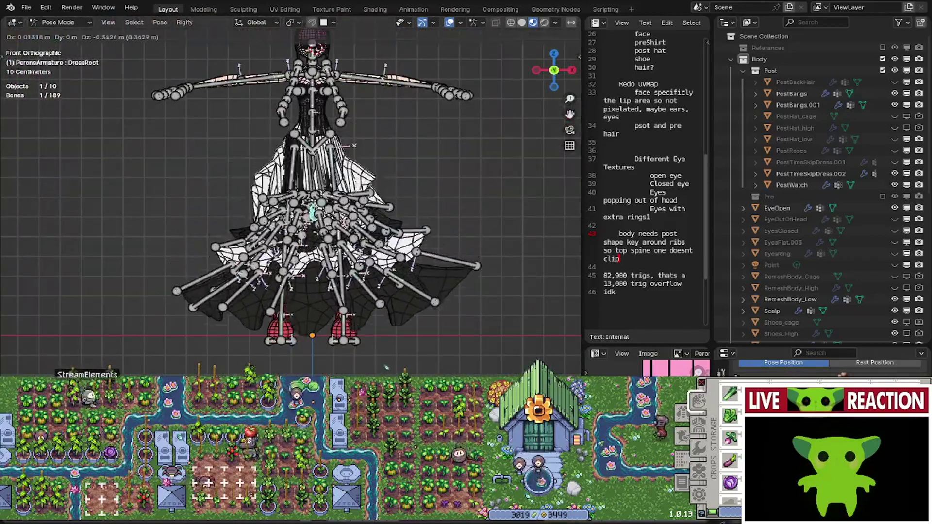
click(358, 371)
- Raise the DressRoot bone and examine how the skirt deforms around the body and legs
middle_drag(359, 371, 374, 232)
scroll(246, 264, up, 2)
scroll(363, 259, up, 3)
scroll(313, 254, down, 3)
key(z)
right_click(378, 153)
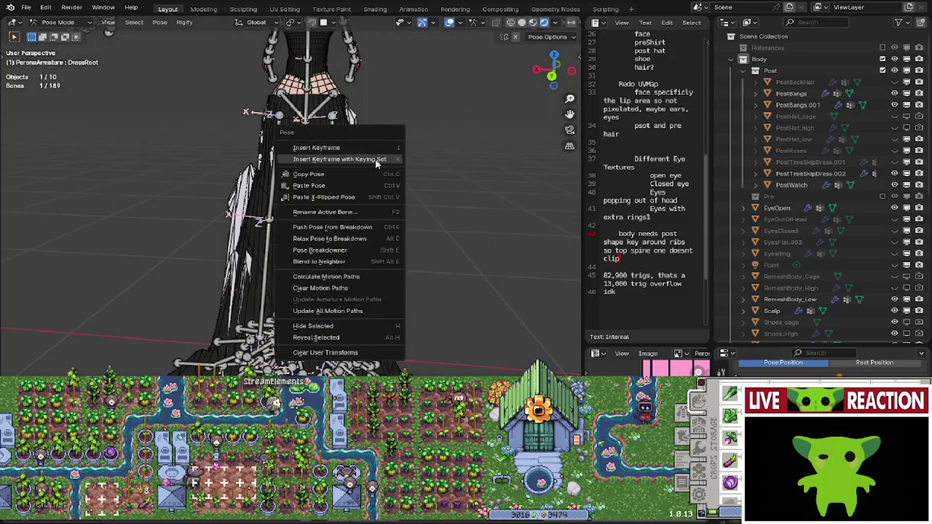
middle_drag(378, 307, 397, 262)
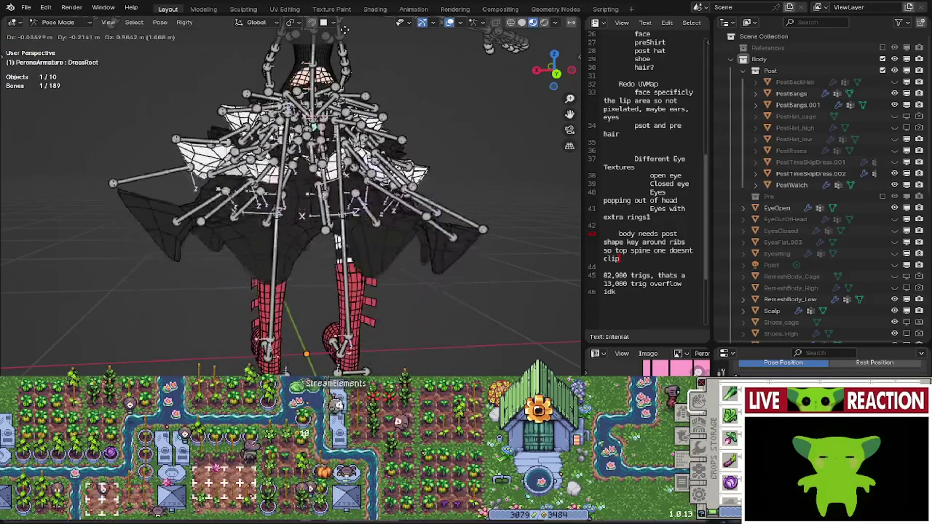
click(356, 283)
scroll(356, 282, down, 2)
middle_drag(356, 277, 364, 172)
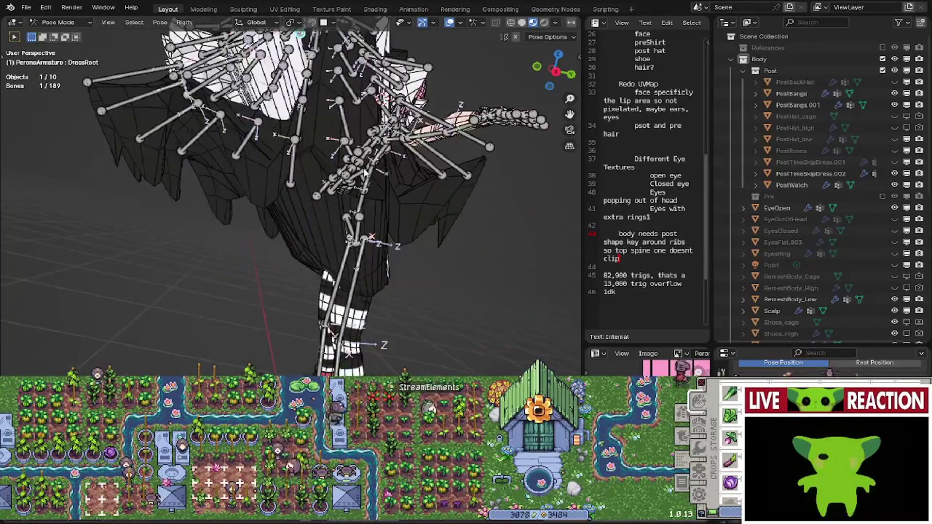
- Undo the test moves of the DressRoot bone and save the file
key(ctrl+z)
key(ctrl+z)
key(ctrl+z)
key(ctrl+z)
key(ctrl+shift+z)
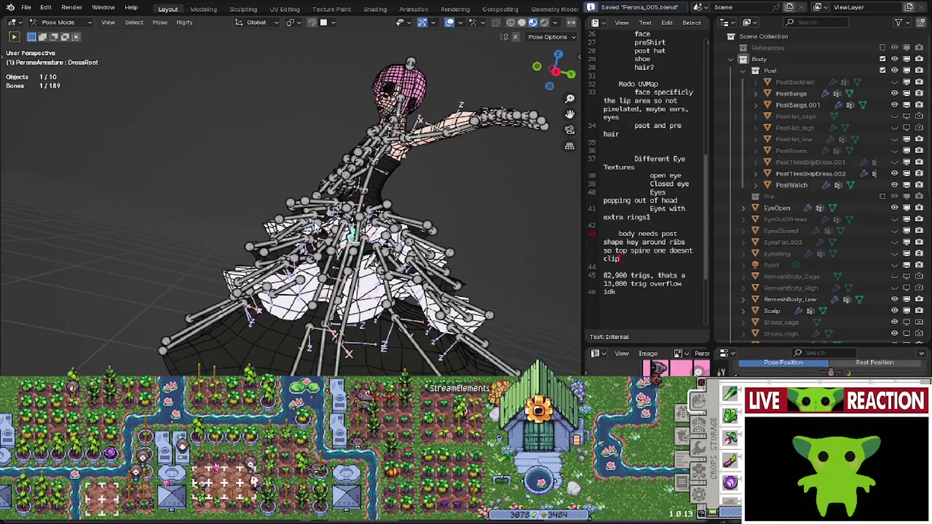
key(ctrl+s)
click(426, 218)
- Clear the pose transforms of DressRoot and all the other visible bones, and return the armature to Object Mode
middle_drag(291, 160, 356, 182)
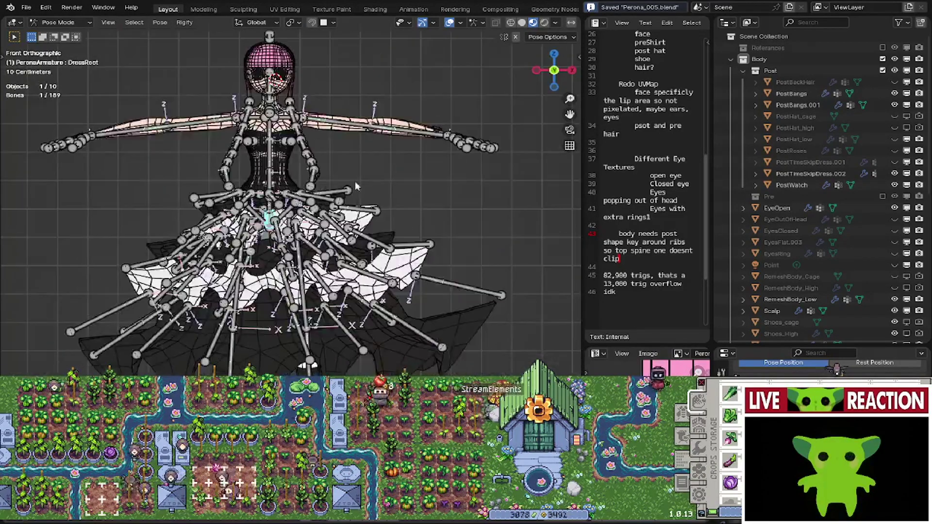
scroll(362, 243, up, 1)
scroll(361, 242, up, 6)
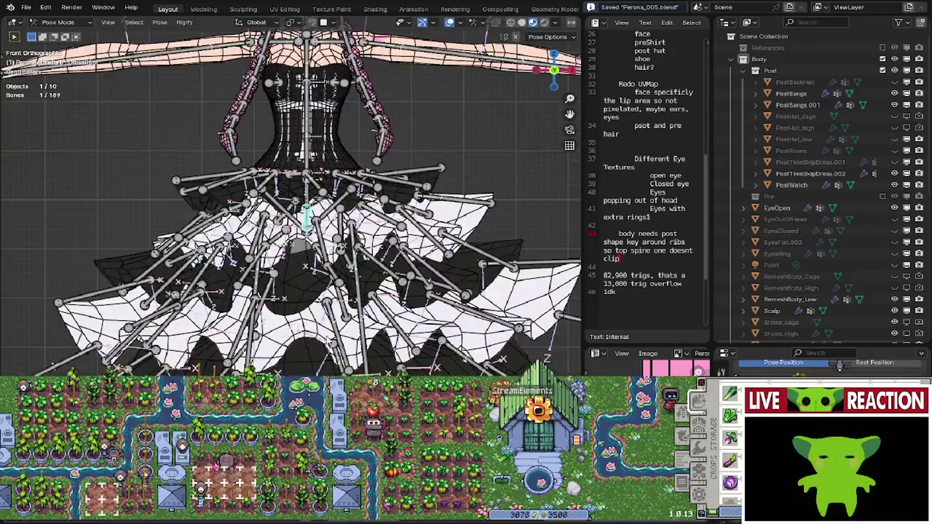
scroll(343, 240, up, 3)
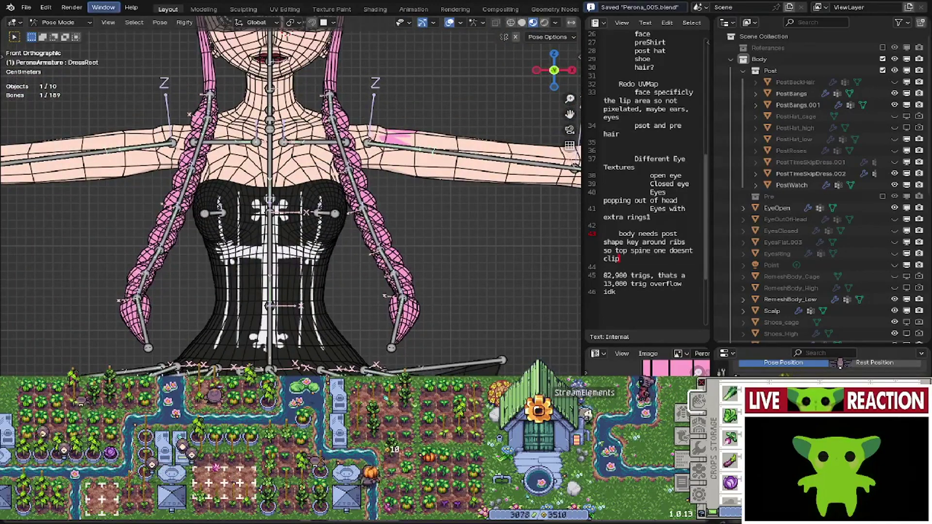
click(27, 7)
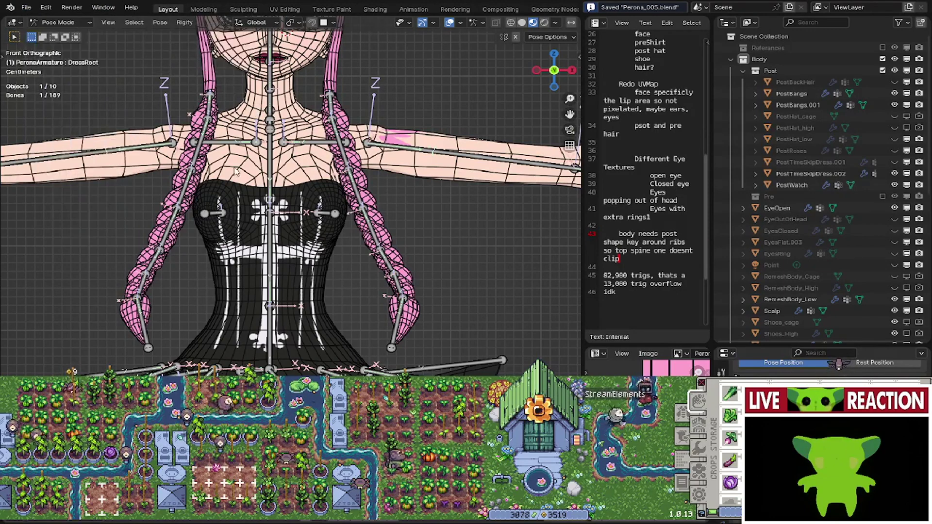
click(182, 23)
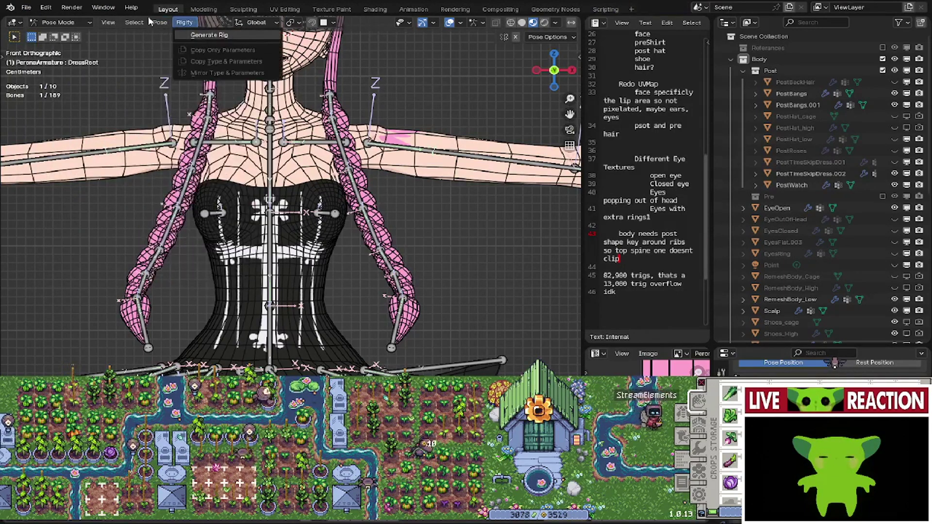
click(165, 21)
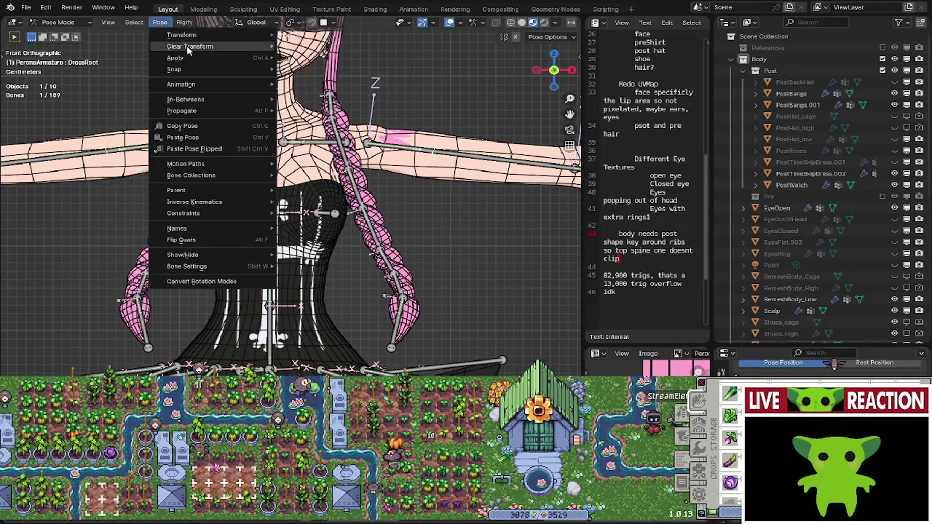
click(298, 47)
scroll(337, 200, down, 3)
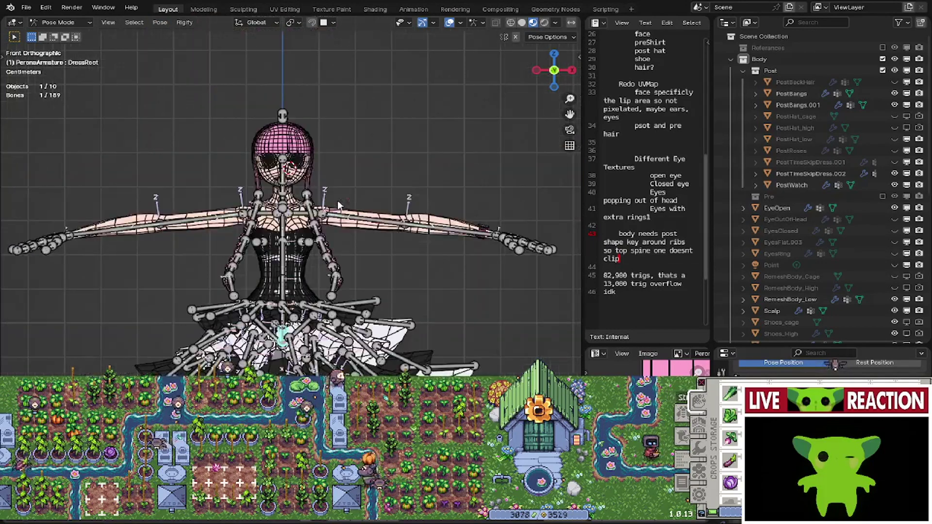
click(160, 23)
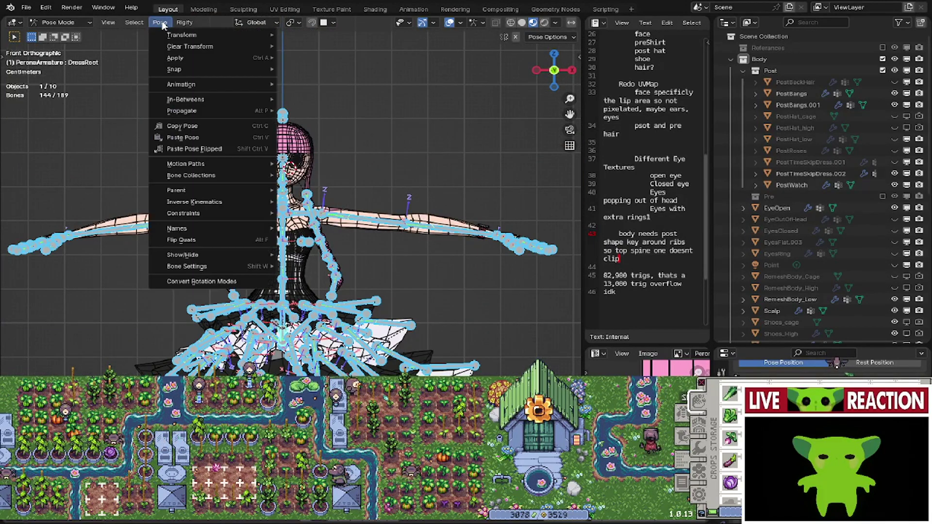
click(315, 47)
scroll(364, 262, down, 4)
middle_drag(369, 270, 356, 283)
key(ctrl+Tab)
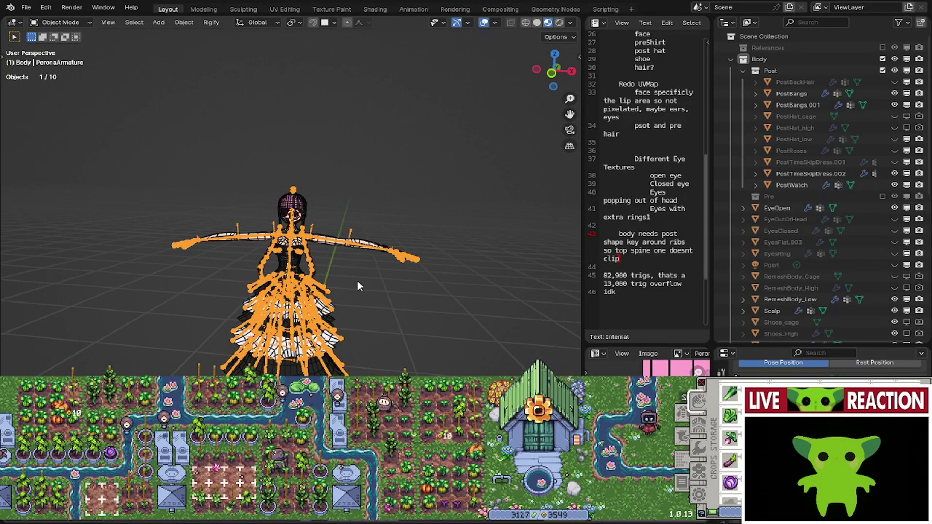
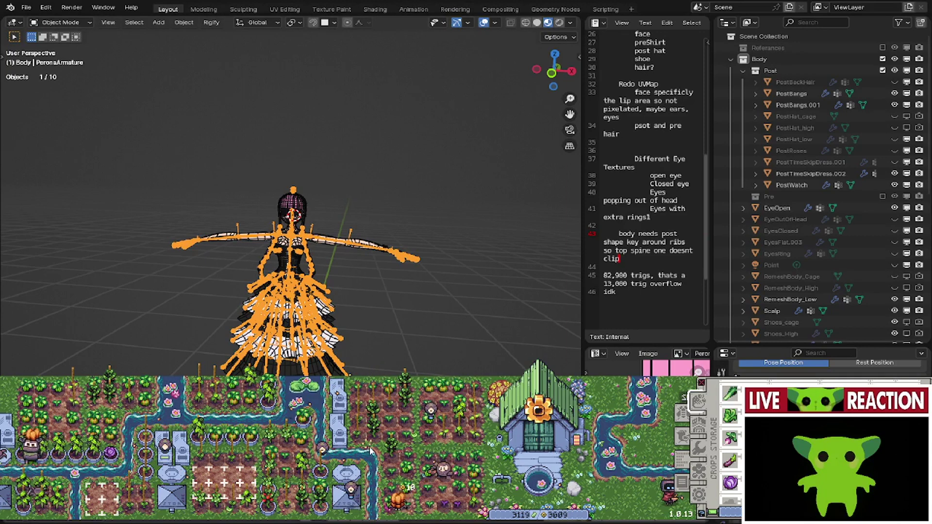
- Switch to the farming game and plant rows of berry bushes on the grass between the blue house and the stream
scroll(432, 517, up, 3)
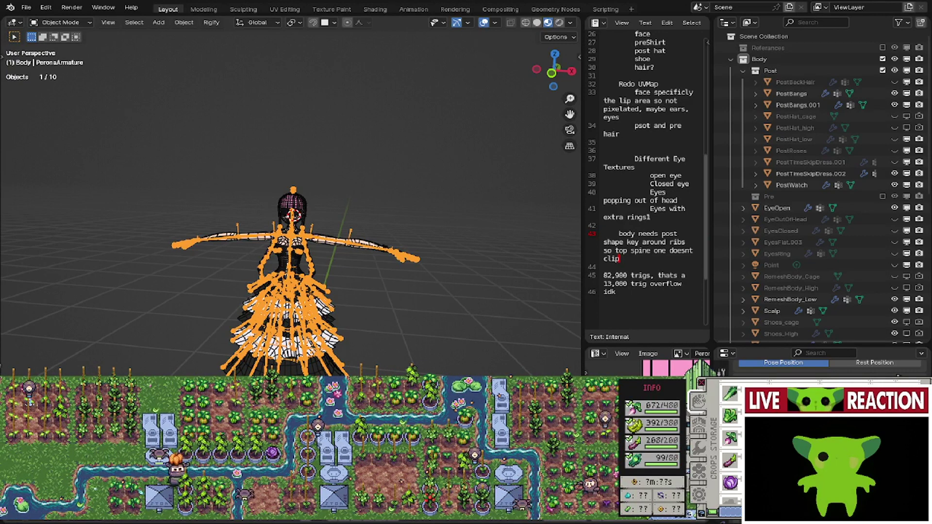
mouse_move(727, 489)
mouse_move(277, 492)
mouse_down()
mouse_move(267, 496)
mouse_move(398, 488)
mouse_move(410, 473)
mouse_move(413, 483)
mouse_up()
scroll(414, 483, up, 2)
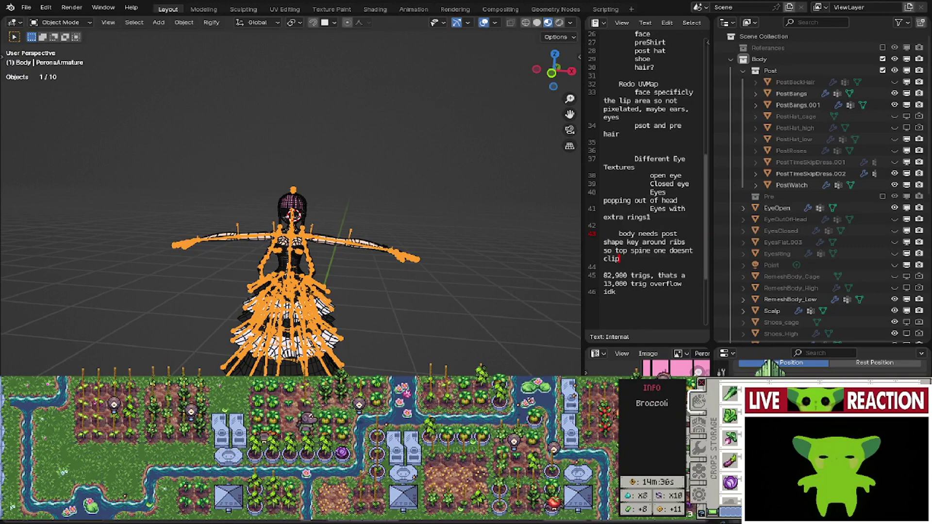
scroll(471, 449, up, 2)
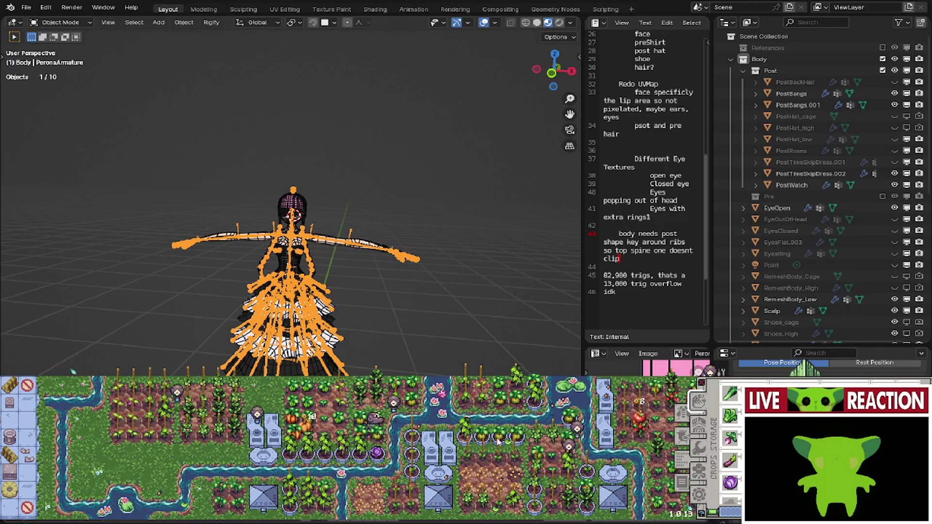
drag(470, 448, 3, 449)
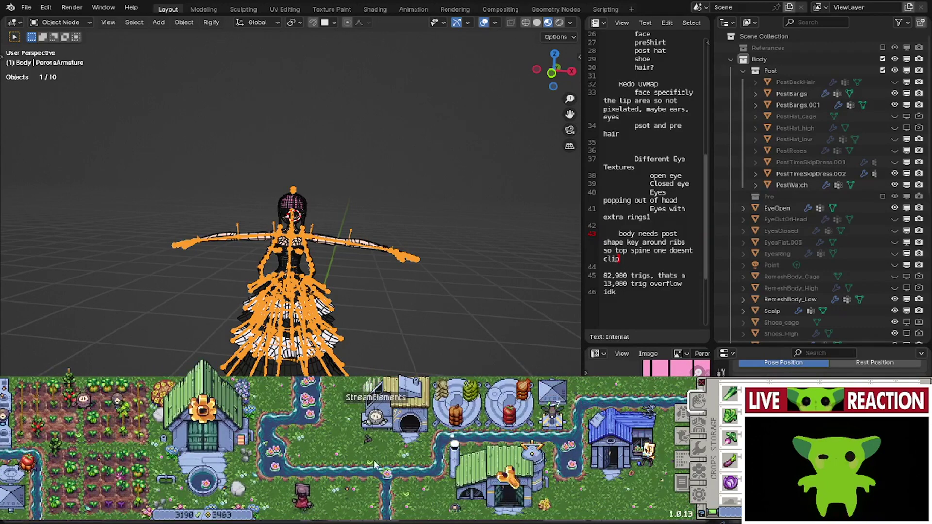
drag(485, 457, 281, 458)
drag(487, 461, 423, 470)
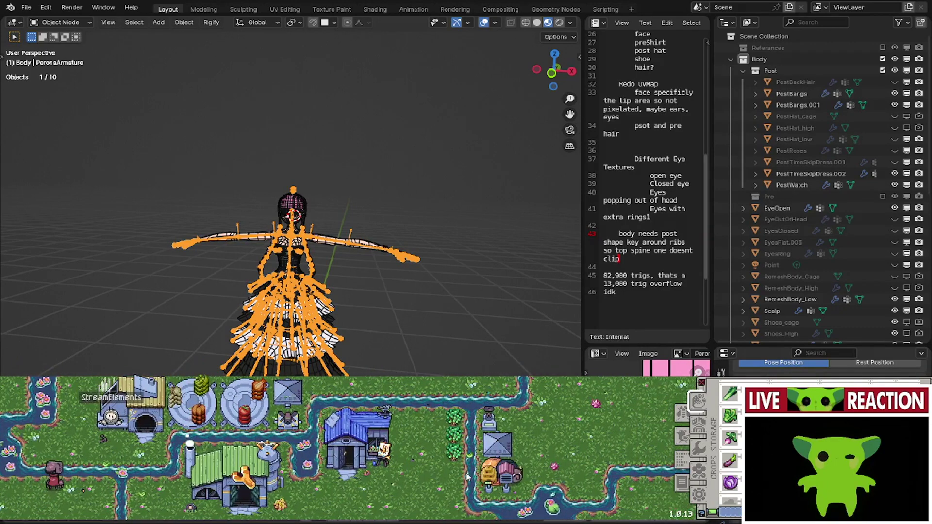
click(682, 412)
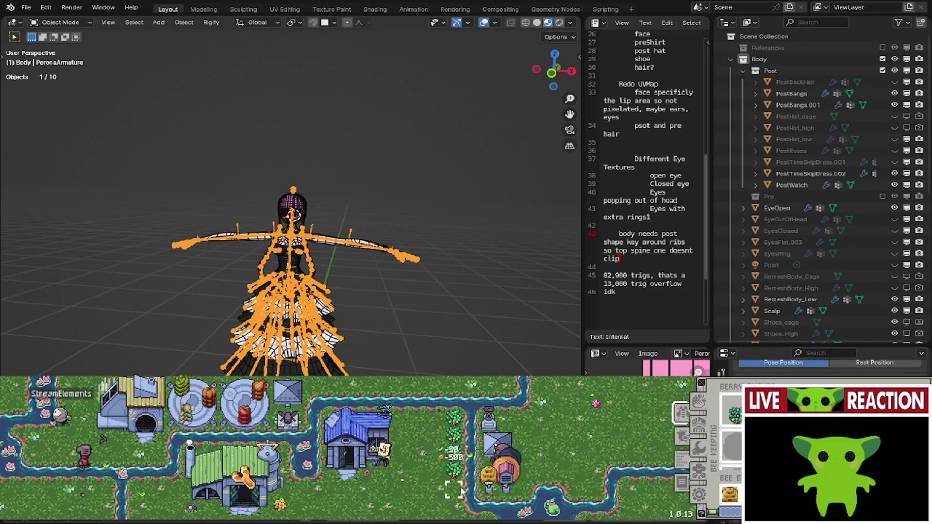
click(455, 508)
click(438, 505)
click(439, 490)
click(441, 477)
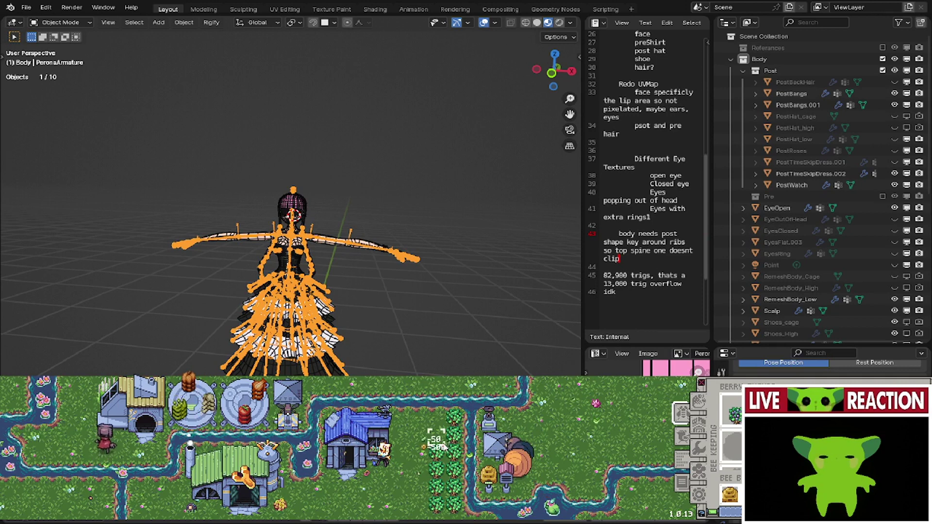
click(445, 434)
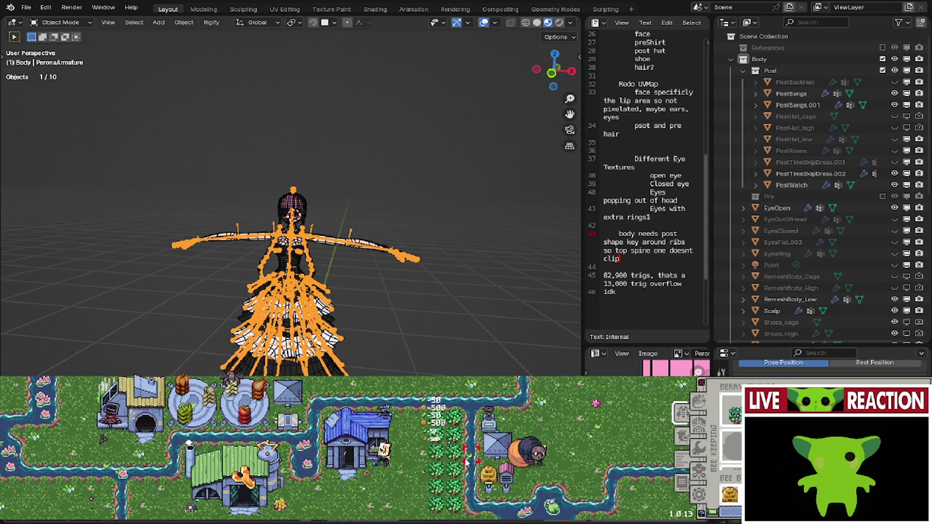
- Buy a beekeeping item and place it on the grass near the stream's bend, beyond the berry bushes
drag(463, 459, 433, 459)
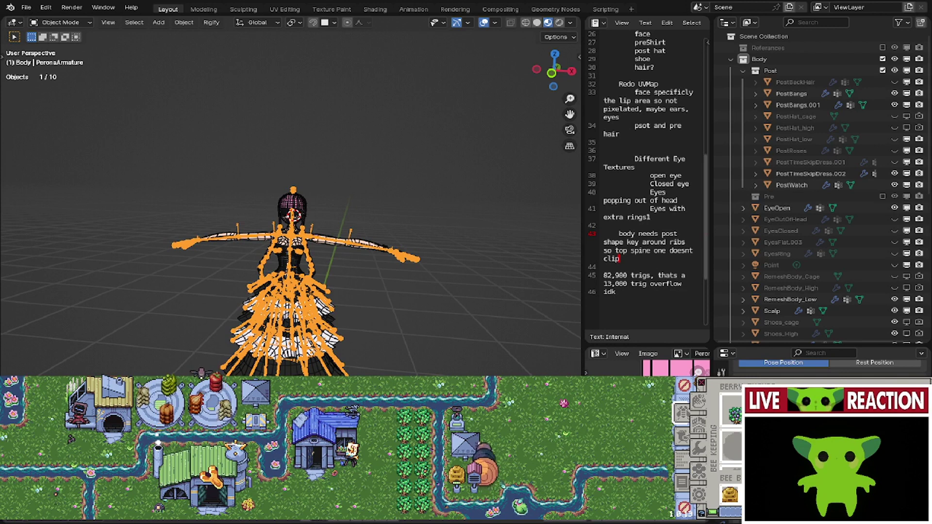
click(730, 494)
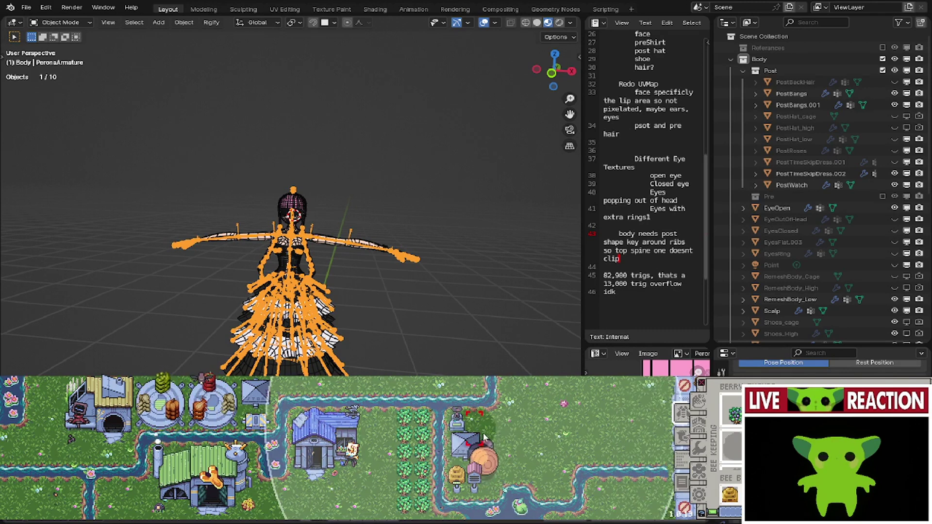
click(496, 492)
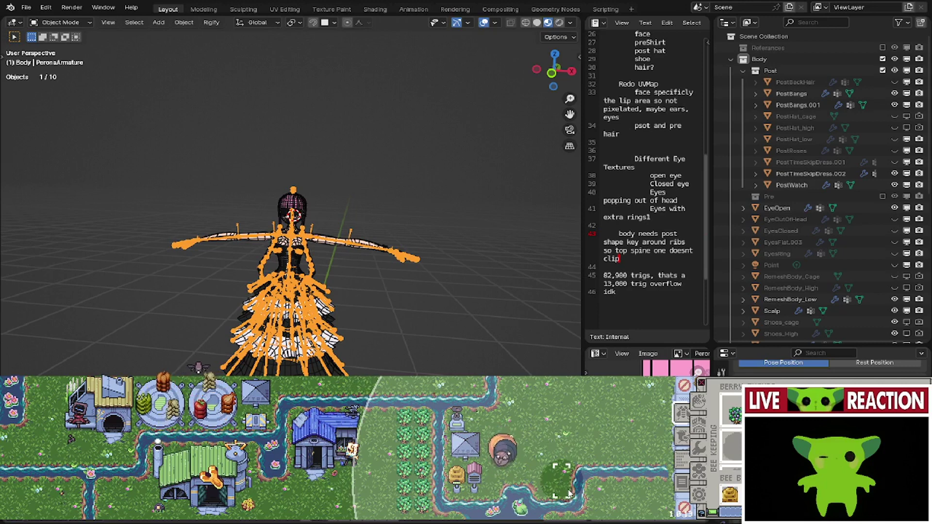
click(568, 493)
scroll(583, 495, down, 1)
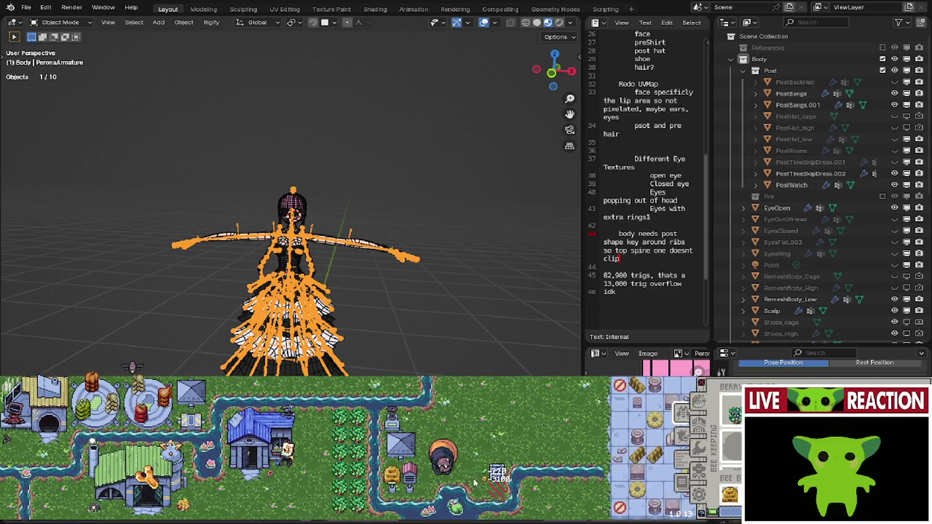
- Look over the farm's crop fields with the crops storage open, and check the Slate's Barn description in the list of houses
scroll(636, 507, up, 2)
scroll(636, 509, up, 6)
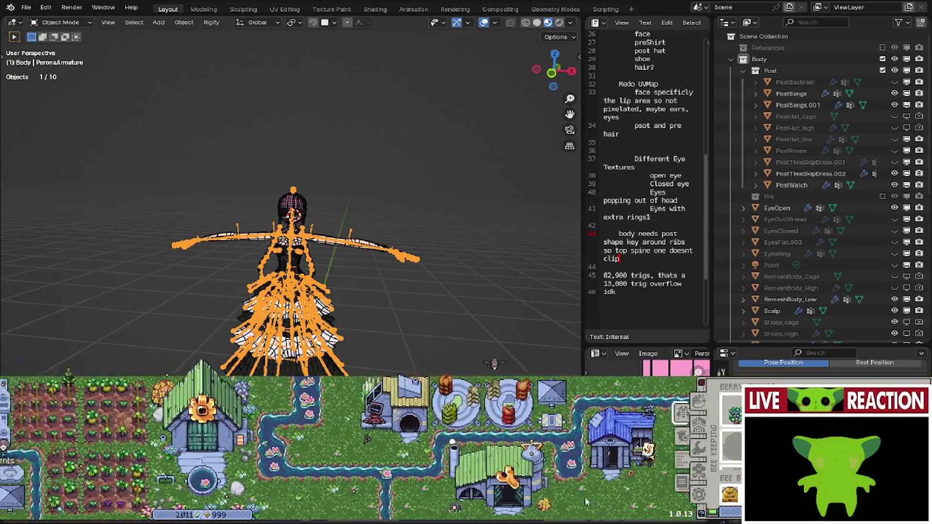
click(698, 401)
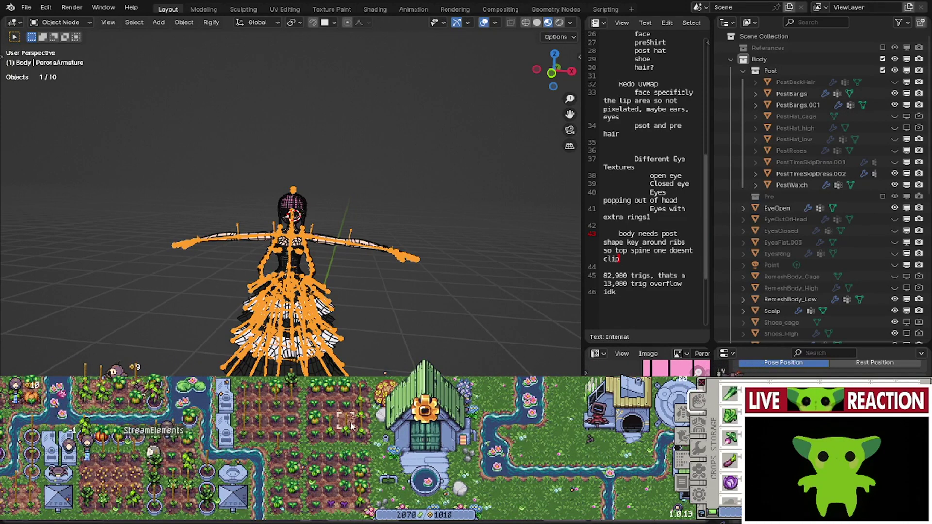
scroll(344, 423, up, 6)
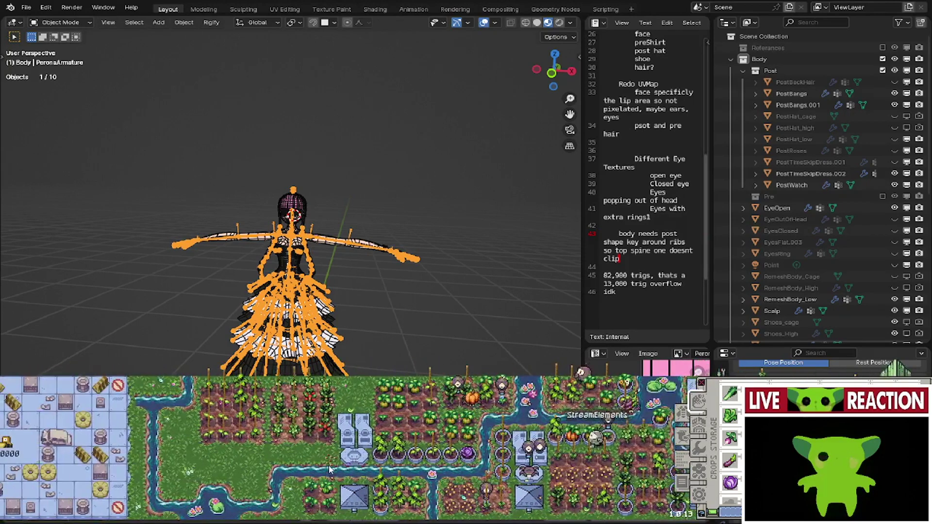
drag(299, 468, 188, 521)
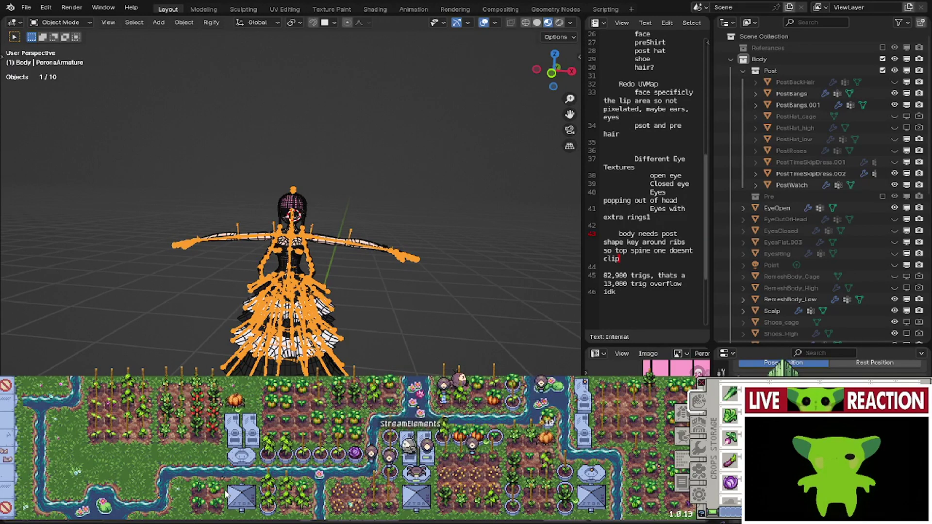
drag(227, 494, 127, 491)
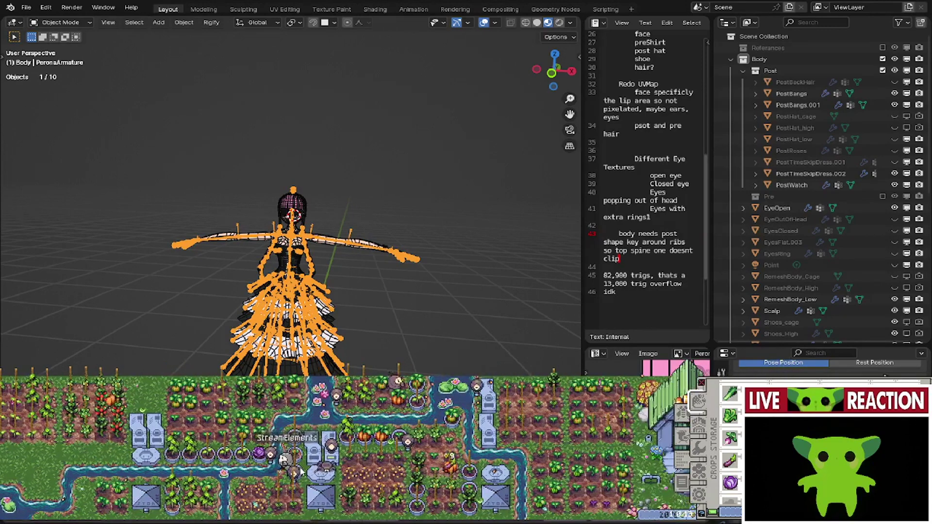
drag(354, 464, 1, 499)
drag(534, 495, 406, 490)
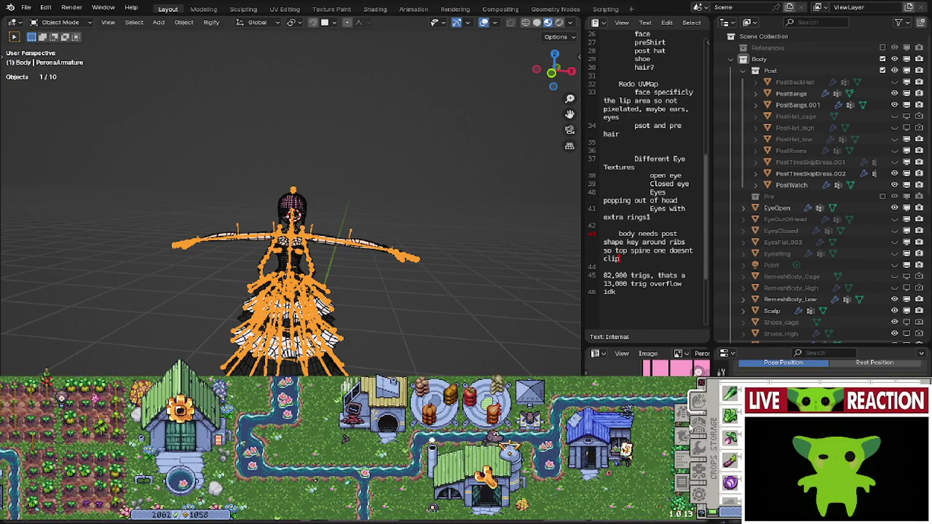
click(692, 427)
mouse_move(729, 435)
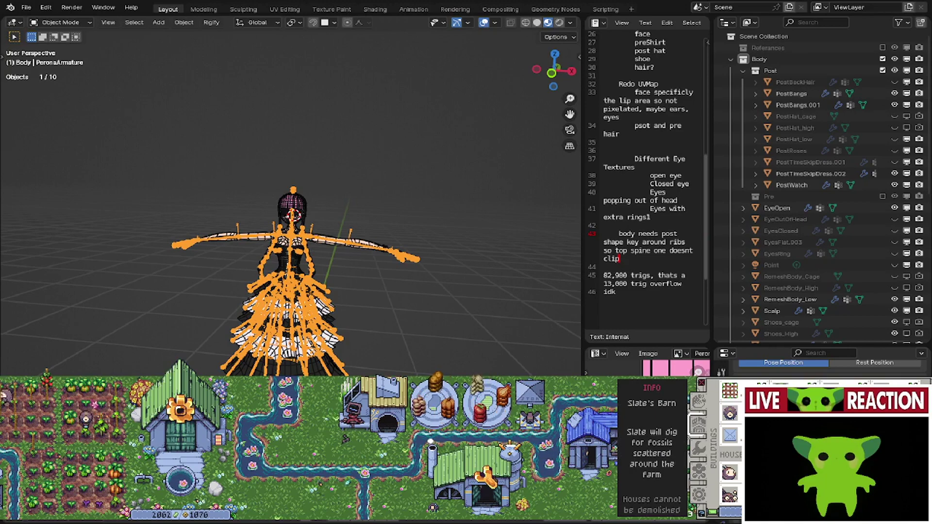
scroll(517, 470, down, 2)
scroll(517, 470, down, 6)
scroll(448, 472, down, 2)
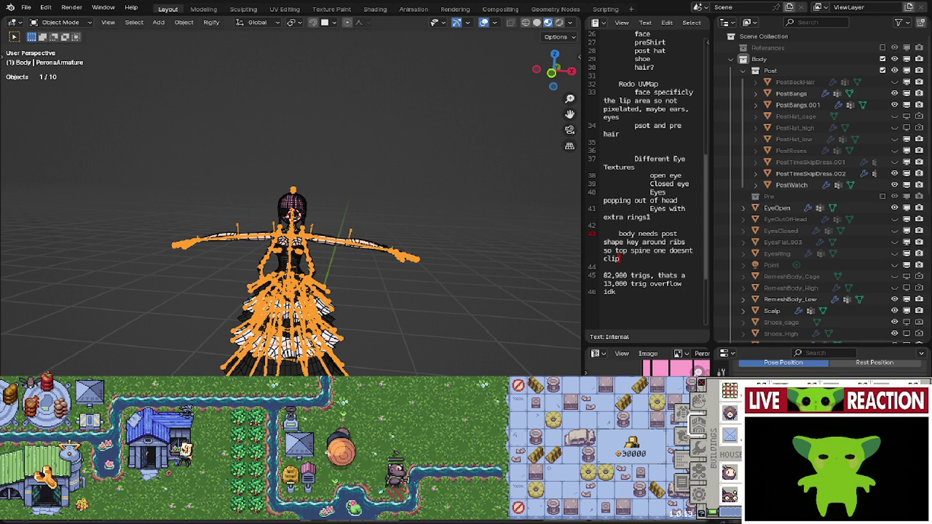
- Return to Blender, show the character in the front orthographic view and turn off the wireframe overlay
middle_drag(422, 369, 580, 334)
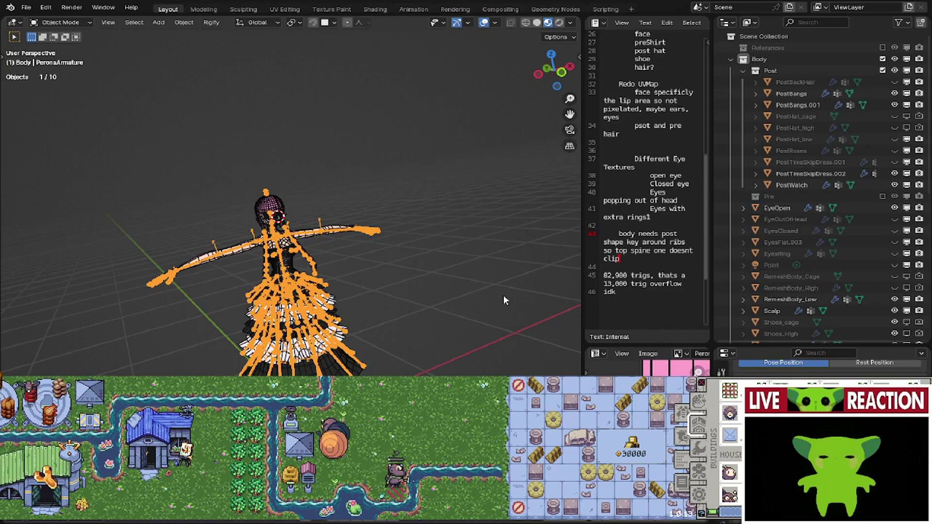
middle_drag(503, 295, 444, 315)
scroll(444, 316, up, 6)
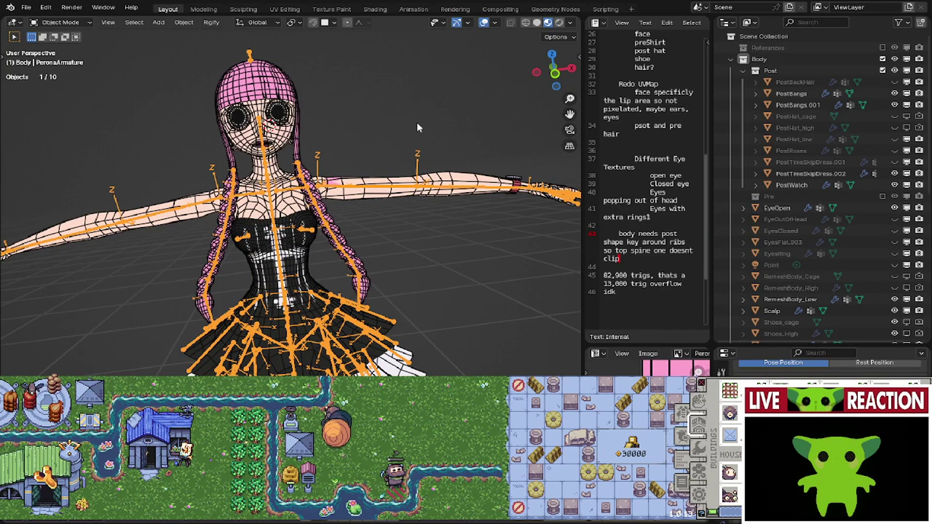
key(KP_1)
key(KP_5)
click(484, 23)
click(484, 23)
click(494, 22)
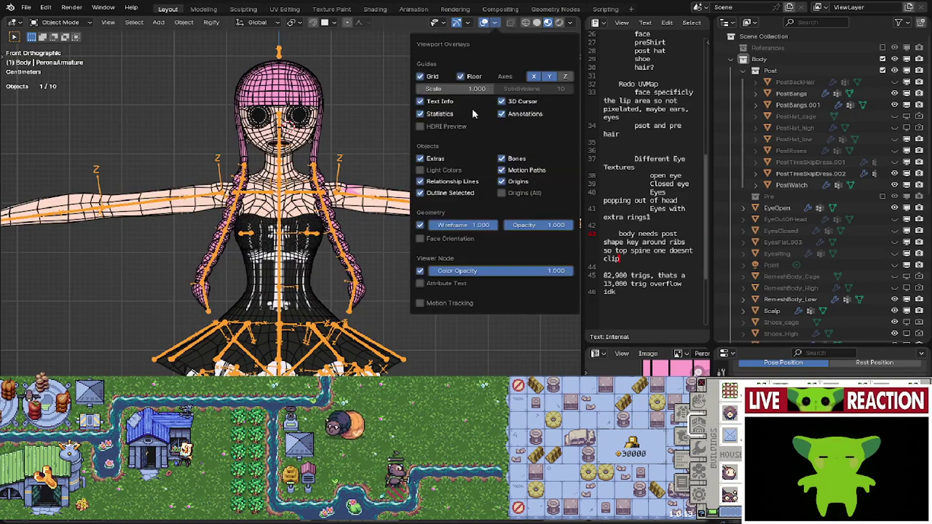
click(420, 225)
- Open the PostBangs.001 hair mesh in Edit Mode and examine the braid's geometry and the bones running through it
middle_drag(398, 243, 325, 287)
scroll(418, 273, up, 3)
middle_drag(356, 259, 312, 283)
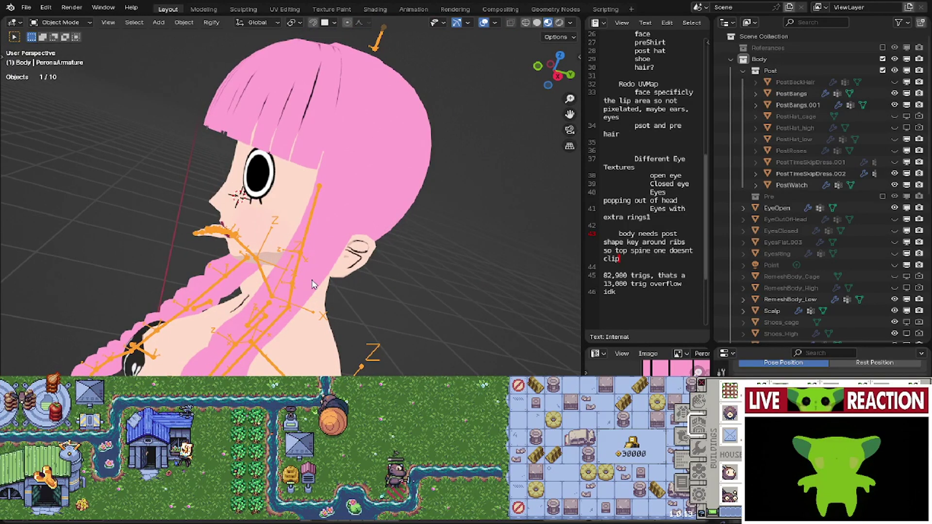
click(339, 243)
middle_drag(339, 242, 350, 126)
key(Tab)
scroll(340, 204, up, 4)
middle_drag(318, 287, 121, 193)
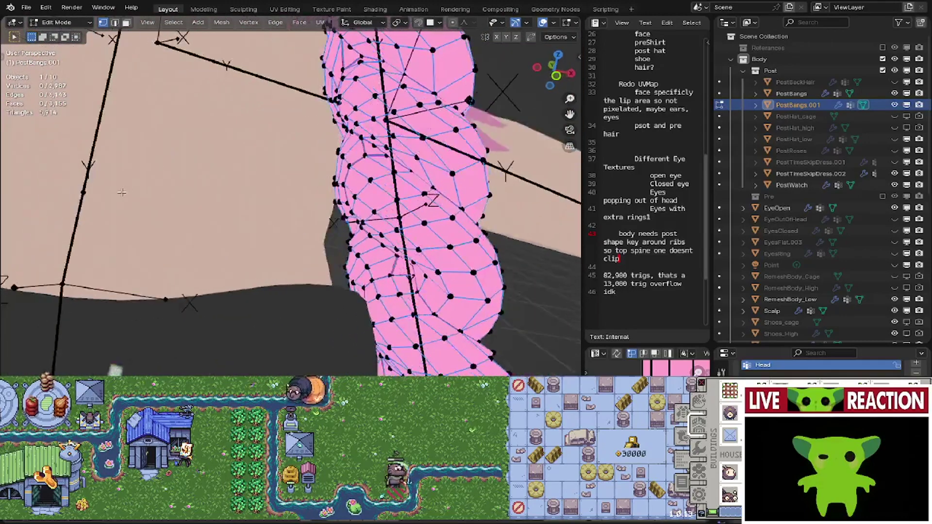
key(KP_1)
scroll(107, 193, down, 3)
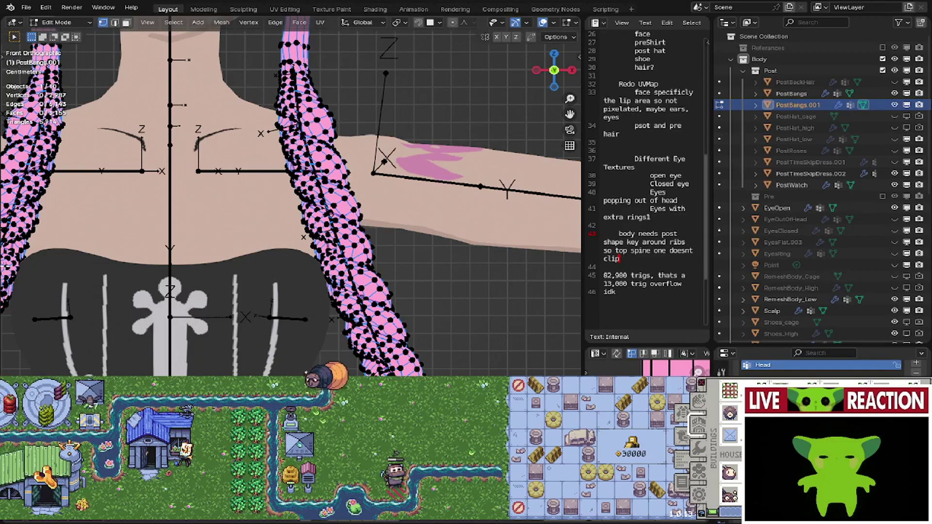
middle_drag(258, 233, 350, 219)
scroll(188, 314, up, 8)
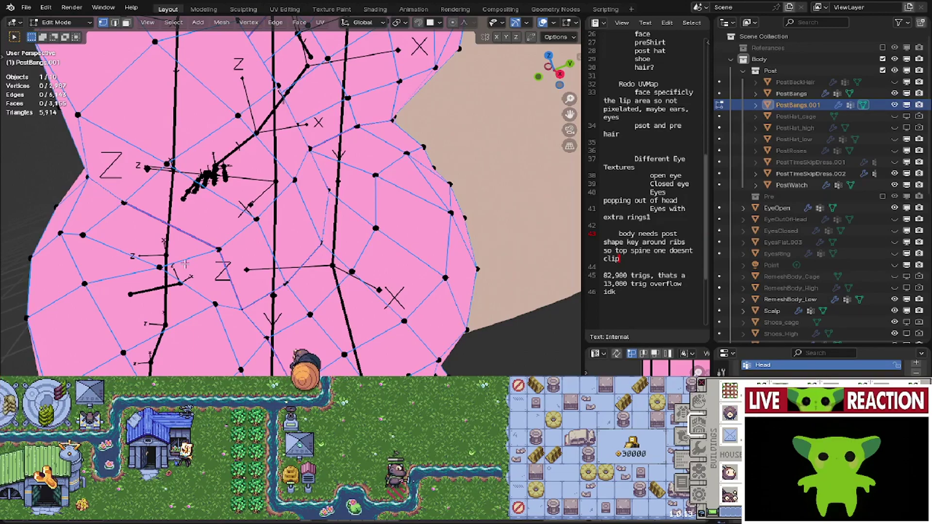
middle_drag(190, 259, 143, 223)
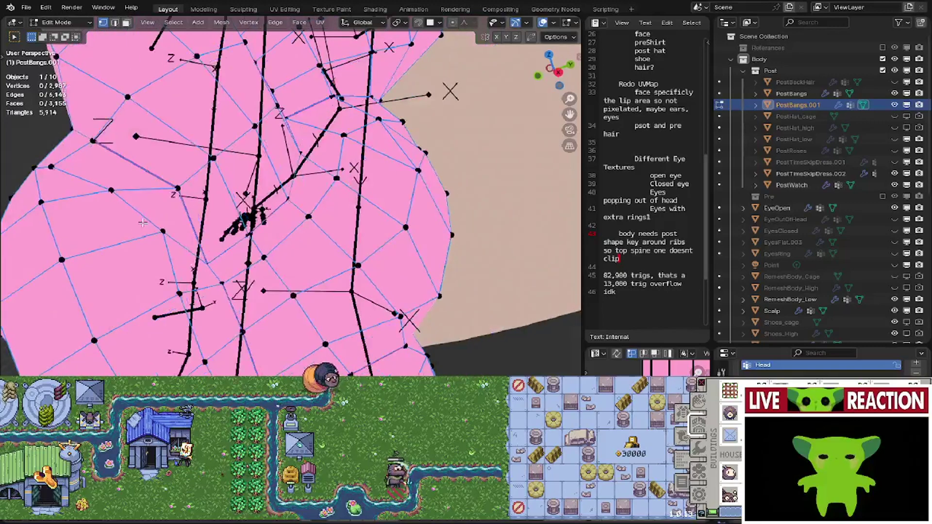
scroll(122, 240, down, 2)
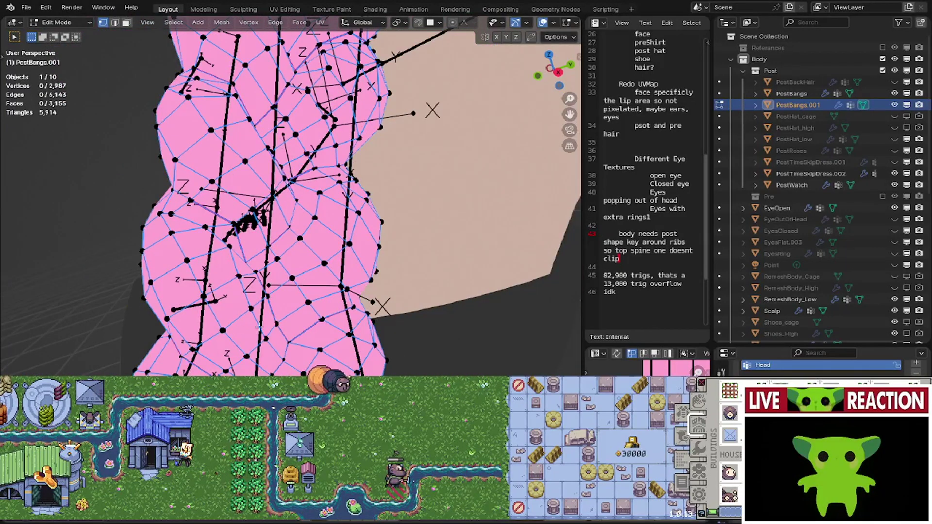
middle_drag(255, 343, 272, 346)
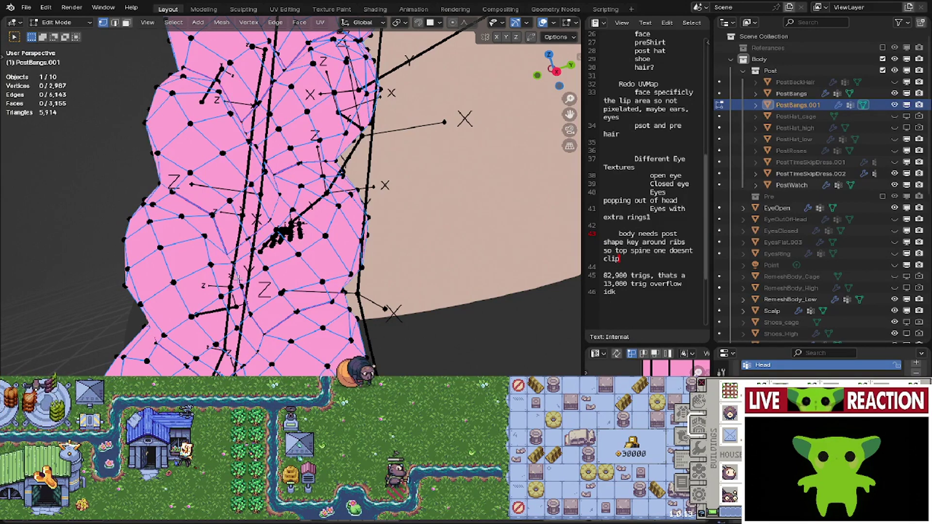
scroll(233, 175, up, 3)
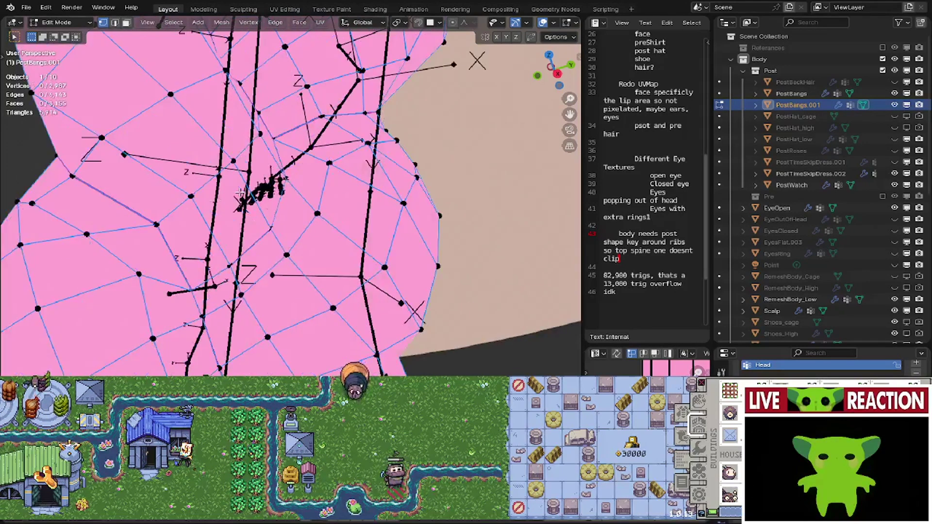
- Trace the crease between the strands of the braid by selecting vertices along it
click(153, 214)
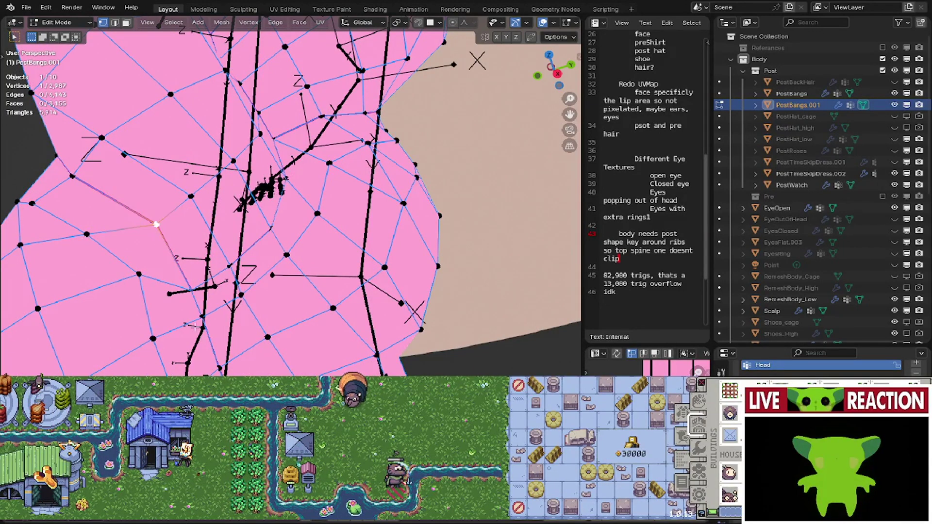
ctrl+click(219, 366)
middle_drag(190, 282, 199, 279)
click(211, 275)
click(175, 298)
shift+click(135, 237)
- Show the References collection in front view and study the braids and bangs in the artwork of the character with the top hat
key(KP_1)
scroll(255, 189, down, 10)
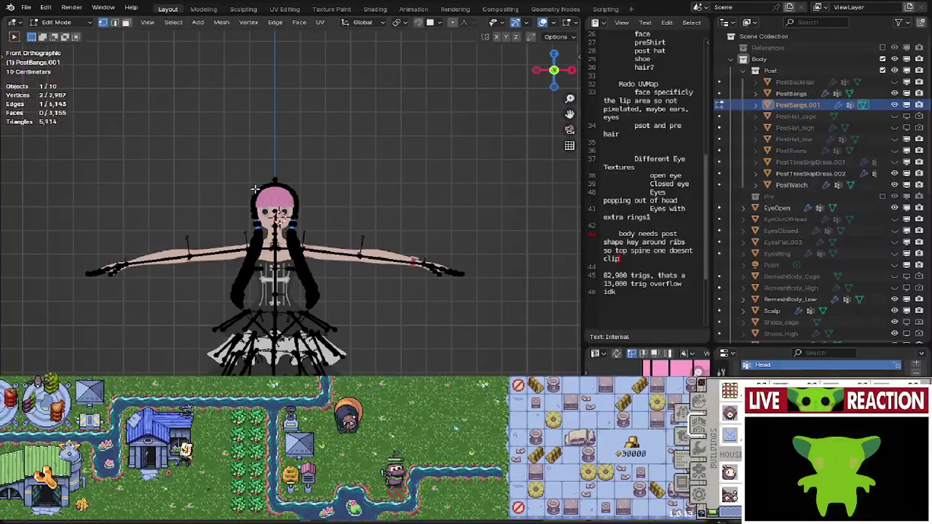
shift+middle_drag(255, 189, 251, 269)
click(882, 47)
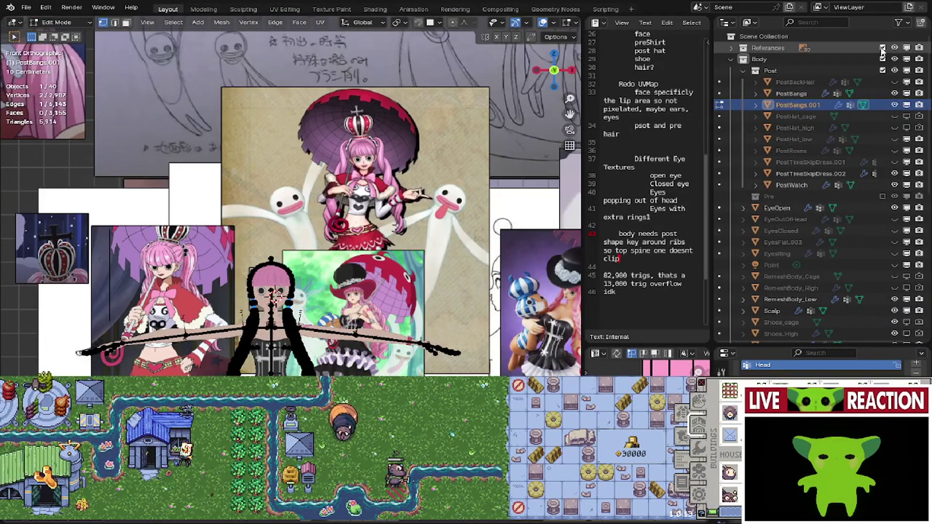
scroll(400, 242, up, 4)
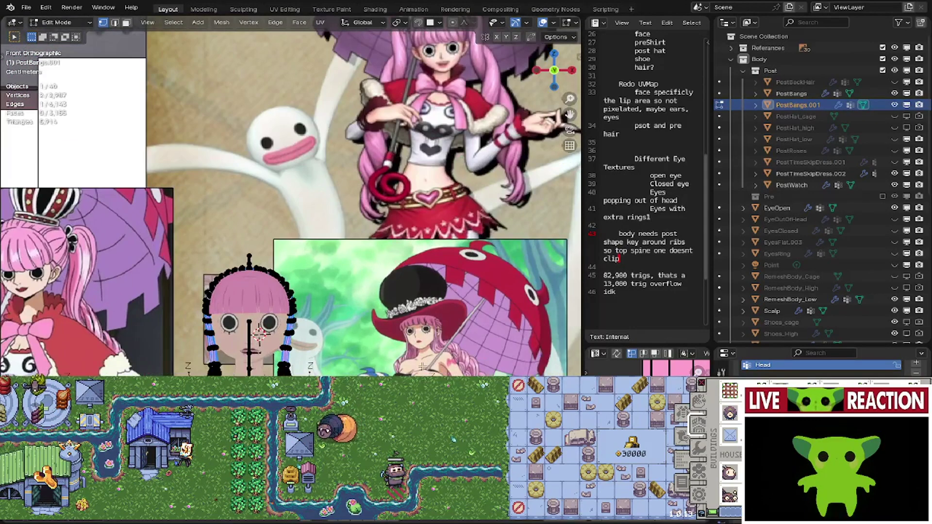
scroll(262, 318, up, 8)
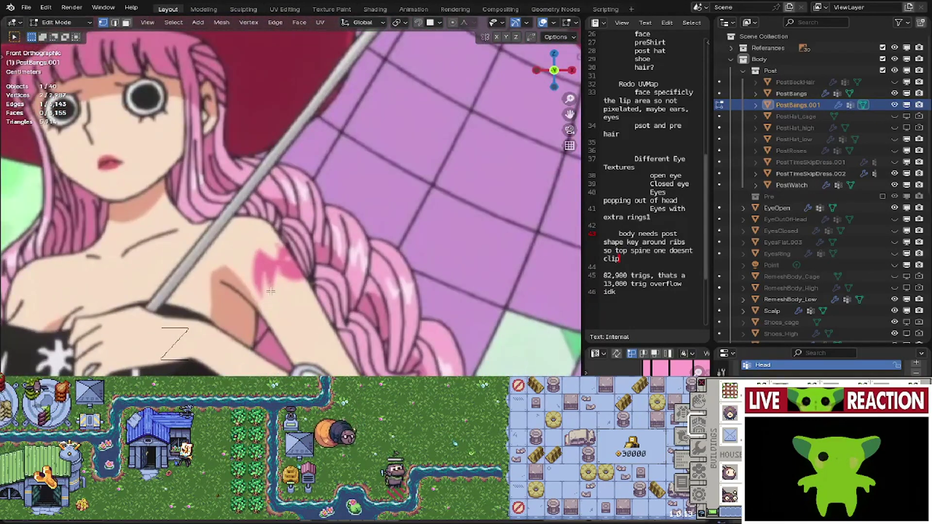
scroll(270, 293, down, 5)
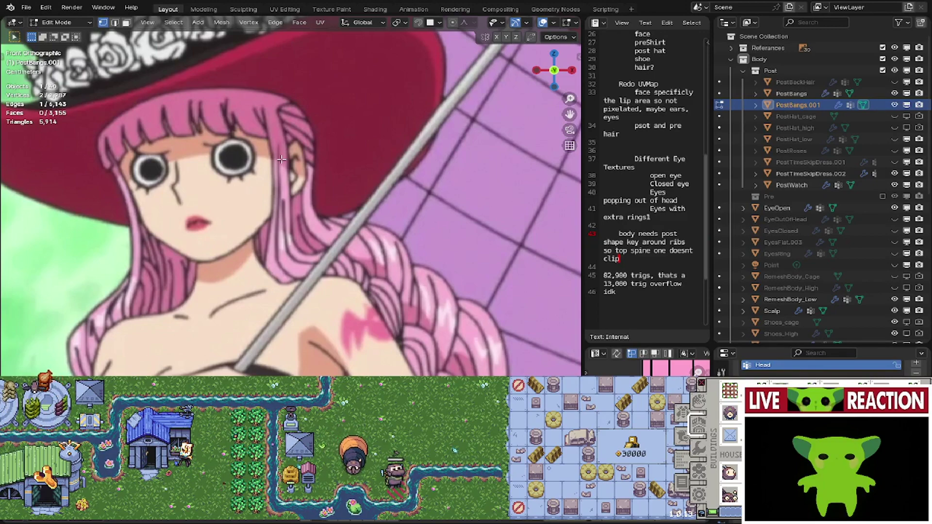
scroll(281, 159, down, 8)
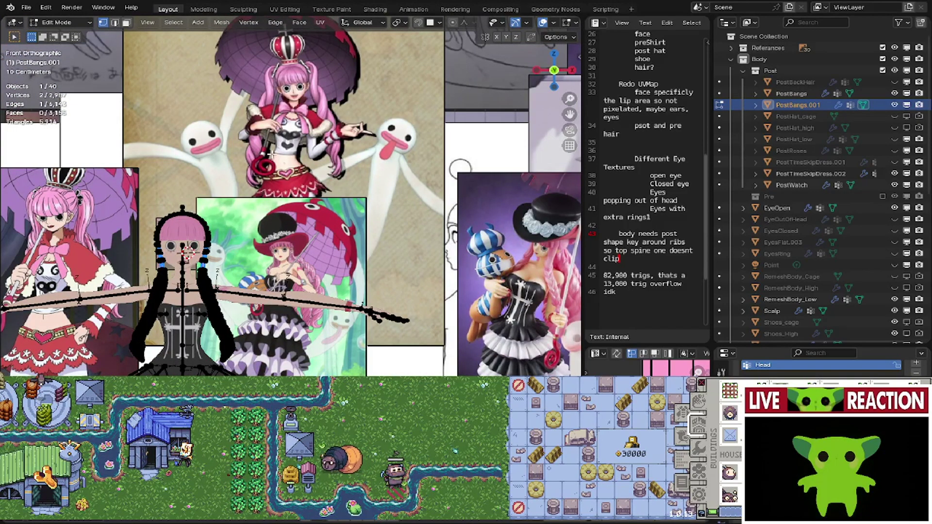
scroll(272, 155, up, 8)
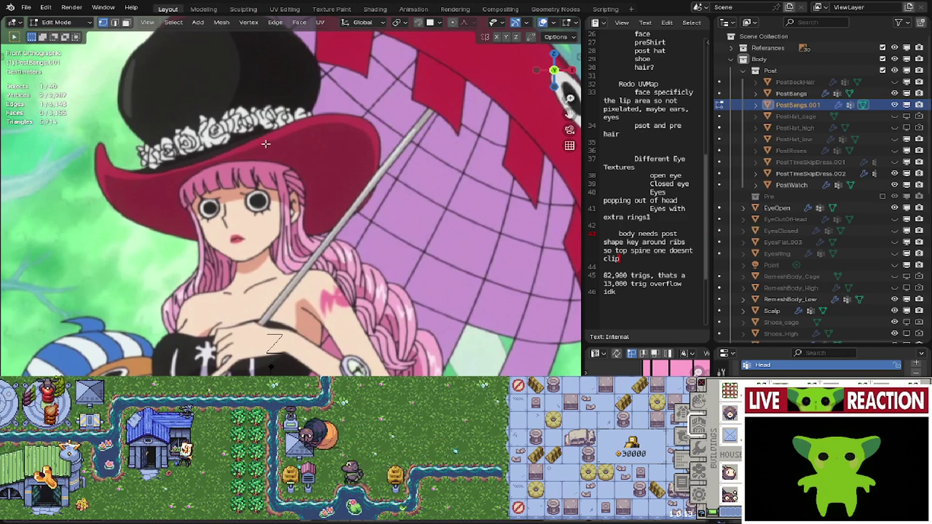
scroll(266, 144, down, 8)
- Leave Edit Mode on PostBangs.001, unhide PostBackHair and open that mesh in Edit Mode
middle_drag(265, 144, 223, 170)
key(Tab)
shift+middle_drag(275, 266, 388, 246)
scroll(389, 247, up, 3)
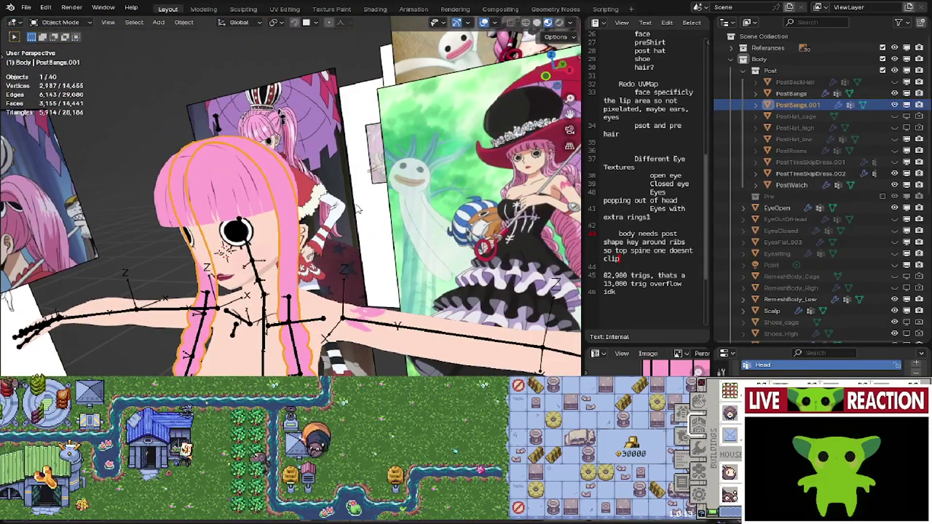
scroll(335, 163, up, 3)
middle_drag(334, 298, 286, 330)
click(290, 288)
shift+middle_drag(290, 287, 274, 291)
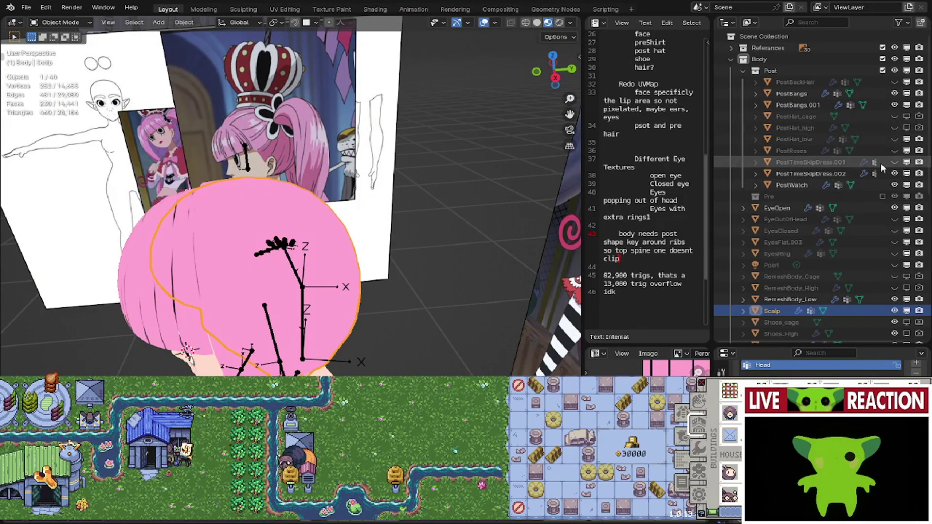
click(894, 82)
middle_drag(398, 318, 375, 280)
click(374, 308)
key(Tab)
- Examine the reference images around the model in front view to see how the back hair and ponytails are shaped
shift+middle_drag(311, 353, 315, 267)
key(KP_1)
scroll(315, 267, down, 5)
shift+middle_drag(437, 170, 122, 257)
shift+middle_drag(315, 160, 204, 242)
scroll(315, 194, up, 2)
shift+middle_drag(323, 285, 231, 265)
scroll(231, 265, up, 5)
shift+middle_drag(514, 281, 276, 365)
scroll(275, 365, up, 2)
scroll(275, 365, down, 8)
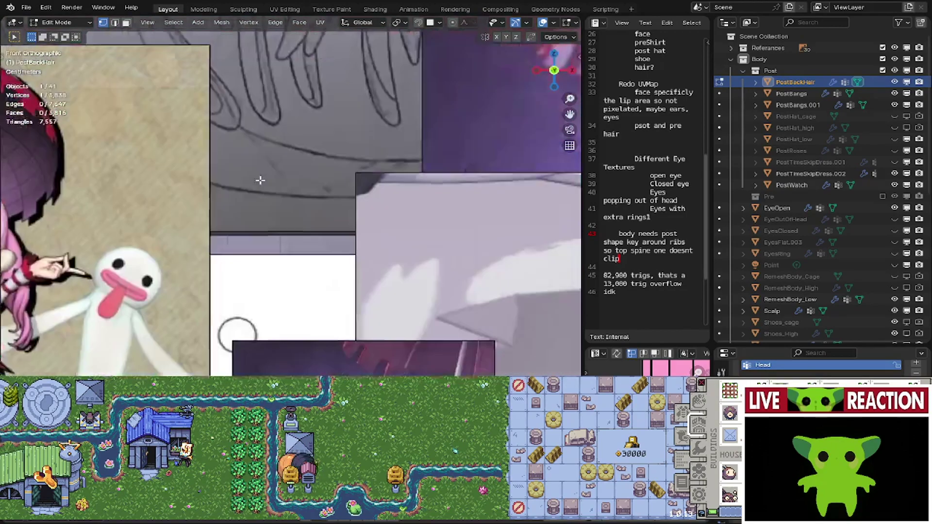
scroll(260, 180, down, 3)
shift+middle_drag(260, 180, 466, 127)
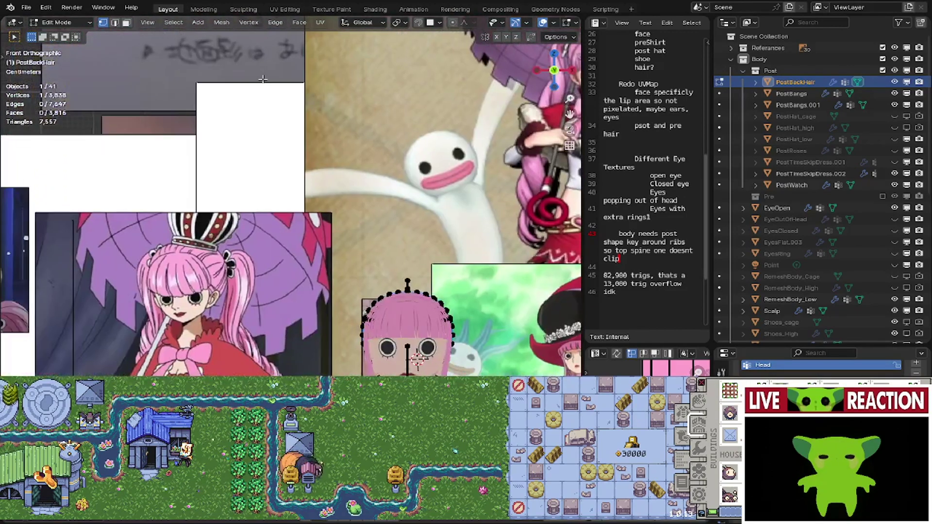
- Enlarge the Properties editor to expose the vertex groups and shape keys of PostBackHair
middle_drag(301, 204, 160, 213)
scroll(160, 213, up, 3)
shift+middle_drag(160, 291, 225, 223)
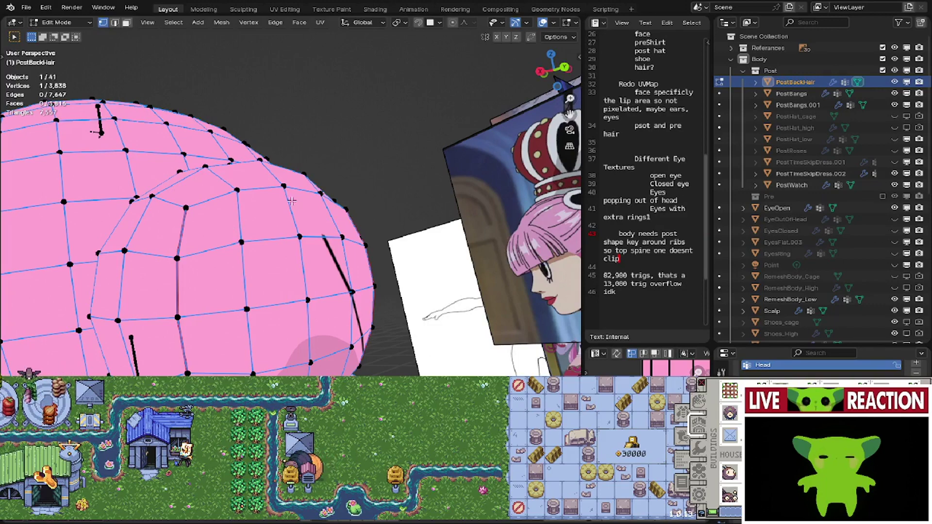
drag(605, 344, 626, 170)
middle_drag(75, 309, 117, 300)
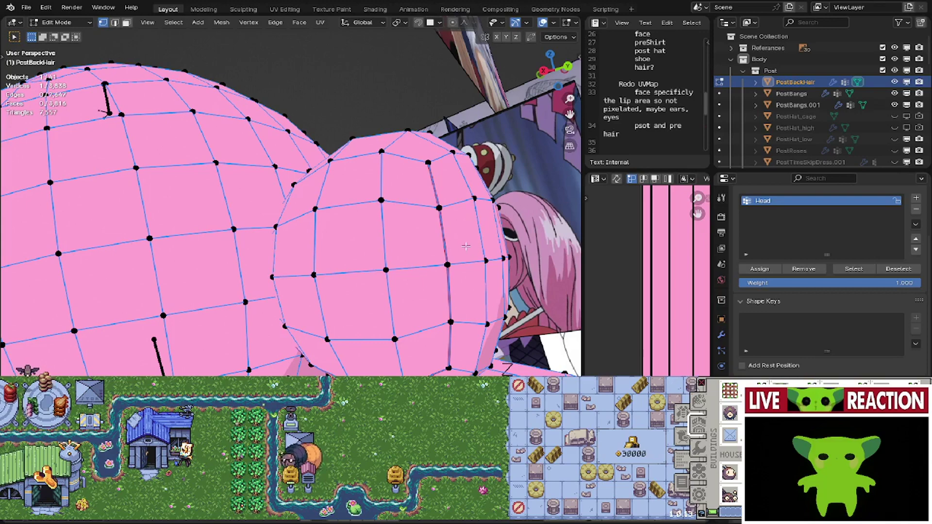
- Try selecting edge loops on the hair bun and filling the region of faces between them
alt+click(415, 267)
middle_drag(415, 267, 336, 267)
alt+shift+click(400, 254)
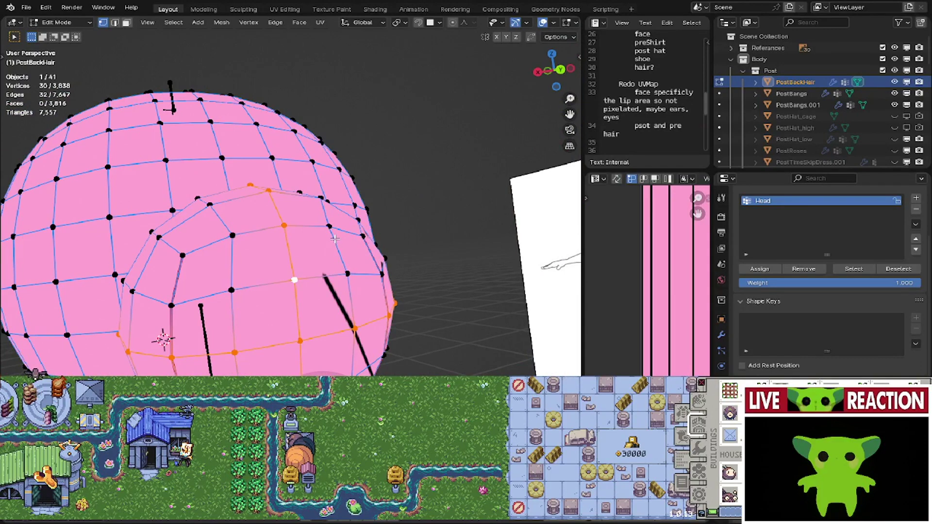
ctrl+shift+click(331, 229)
ctrl+shift+click(184, 301)
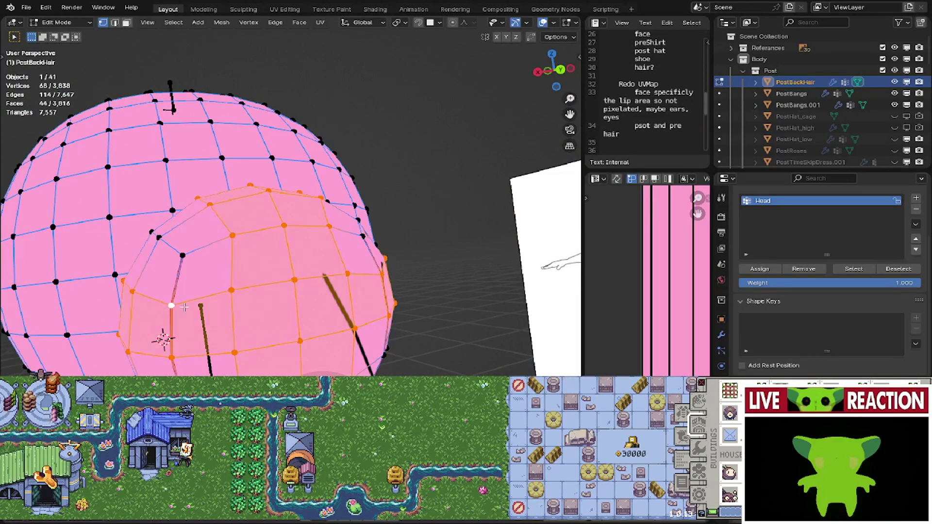
middle_drag(194, 362, 285, 322)
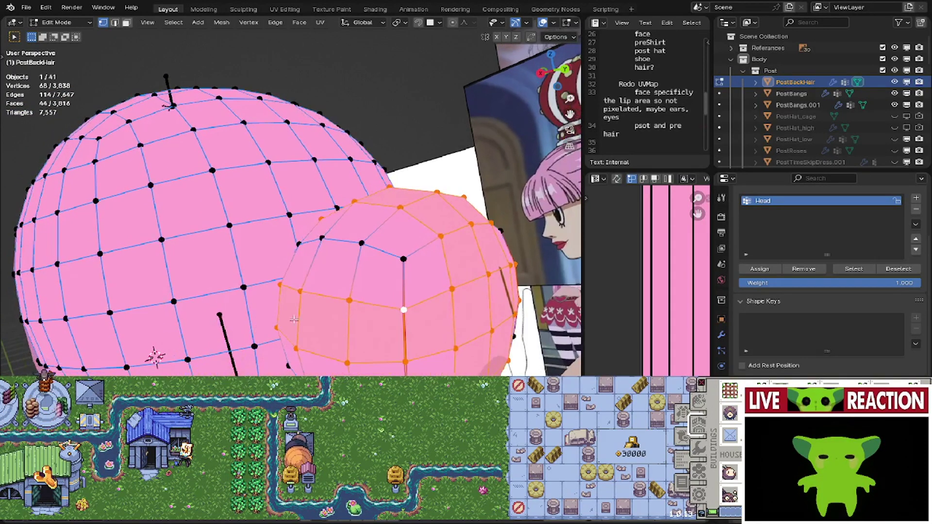
click(346, 302)
- Try selecting edge loops along the bun's corner and across its faces to trace its existing divisions
middle_drag(346, 302, 303, 318)
alt+click(288, 276)
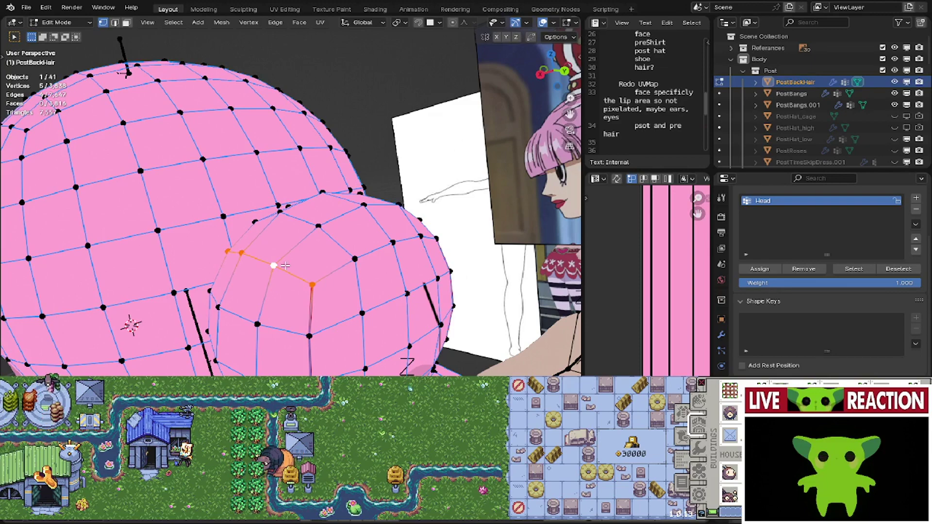
middle_drag(302, 317, 219, 314)
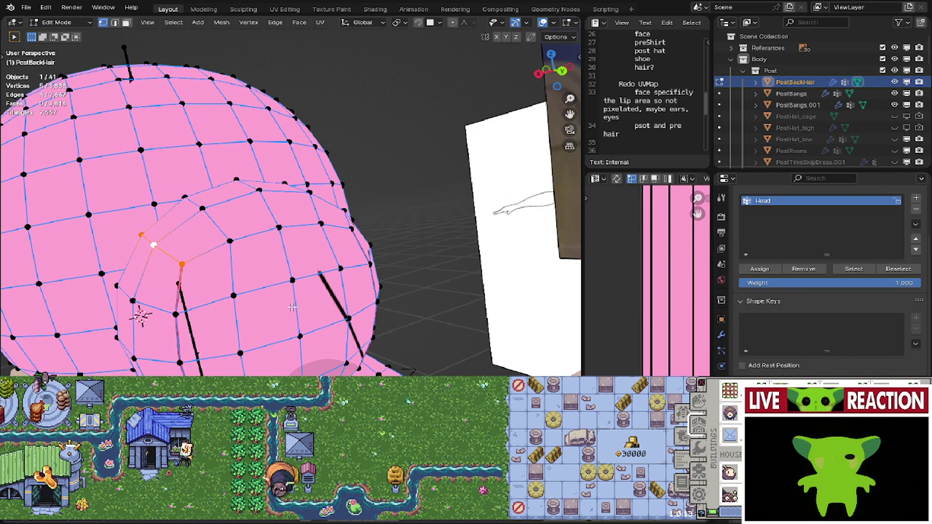
alt+click(295, 305)
alt+click(288, 339)
alt+shift+click(296, 310)
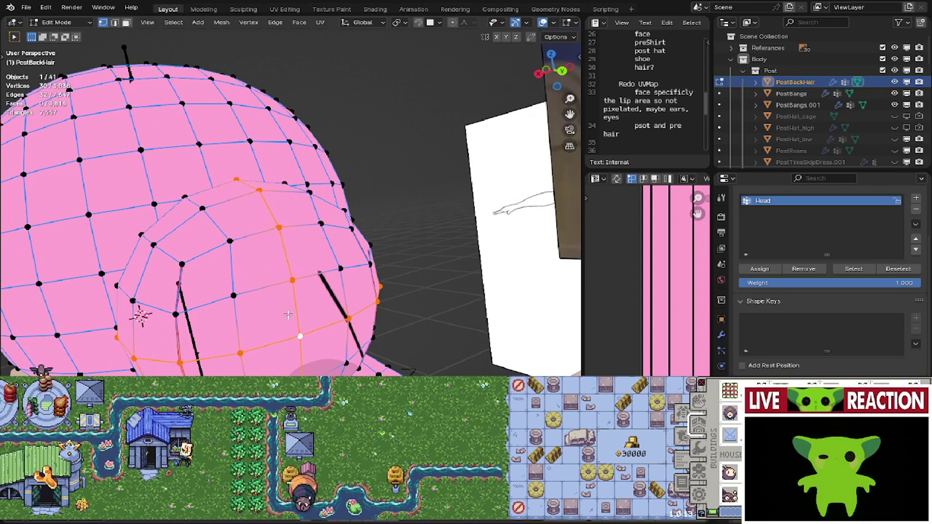
- Select only the linked geometry of the hair bun and enlarge the UV editor to show its island
key(a)
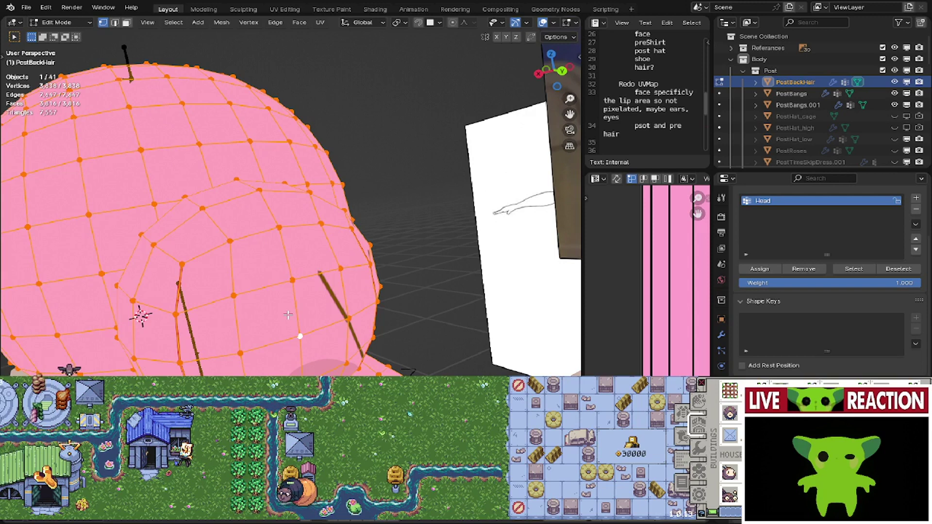
key(alt+a)
key(l)
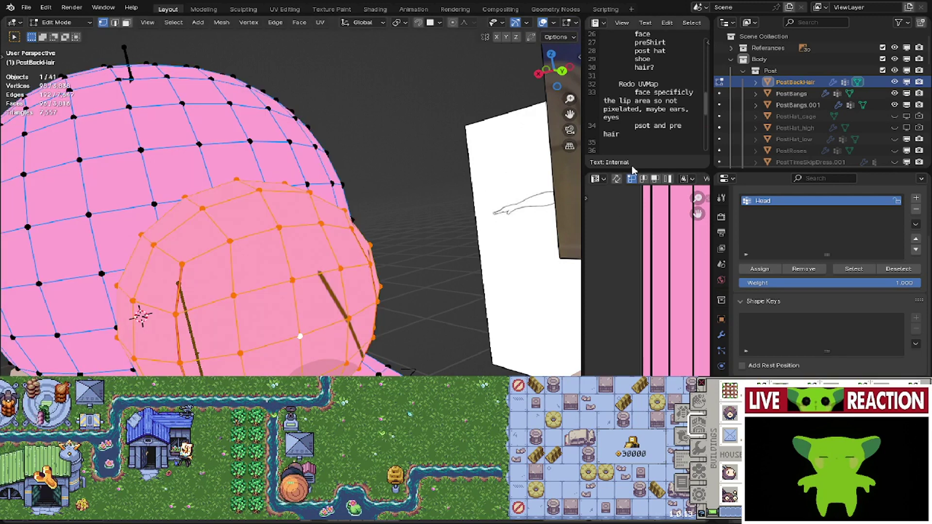
drag(634, 168, 101, 244)
scroll(405, 262, down, 6)
scroll(410, 203, up, 3)
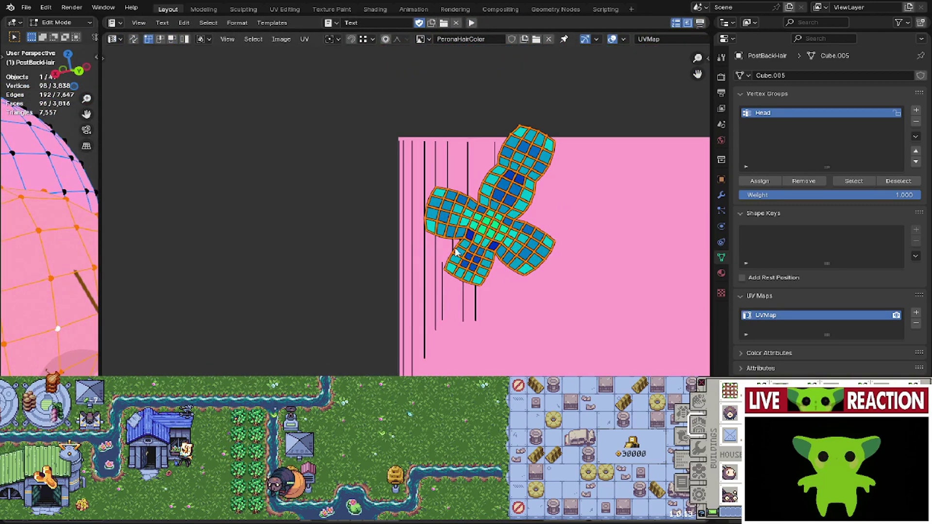
- Move the bun's cross-shaped UV island to open space beside the strand lines and rotate it upright
middle_drag(536, 254, 470, 317)
key(g)
click(555, 338)
key(r)
click(569, 301)
scroll(570, 303, up, 2)
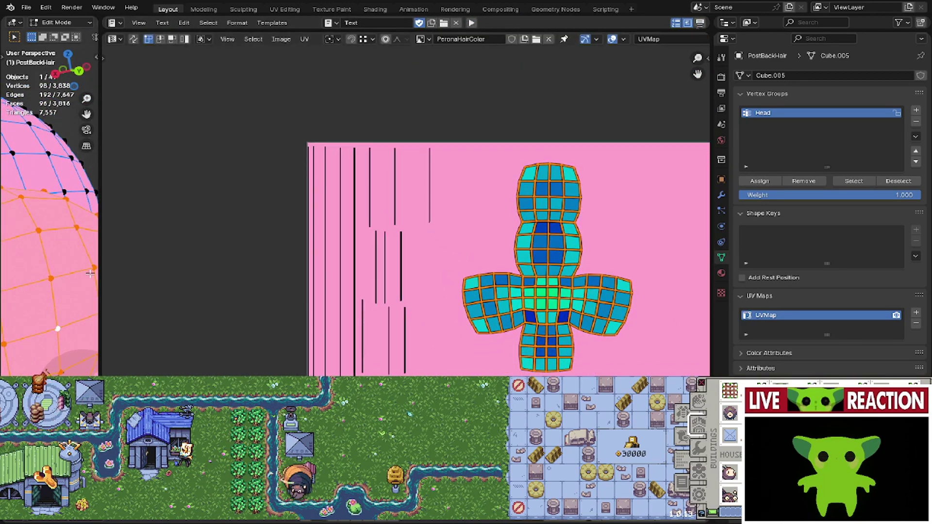
- Widen the 3D viewport and select the ring of vertices around a small patch on the bun
drag(98, 275, 240, 275)
scroll(100, 260, up, 3)
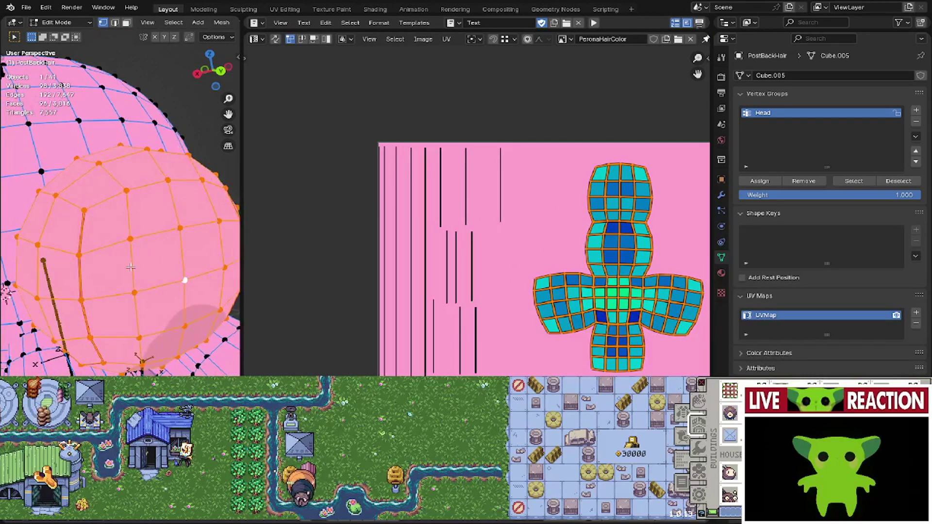
mouse_move(100, 260)
middle_down()
mouse_move(121, 270)
mouse_move(112, 268)
middle_up()
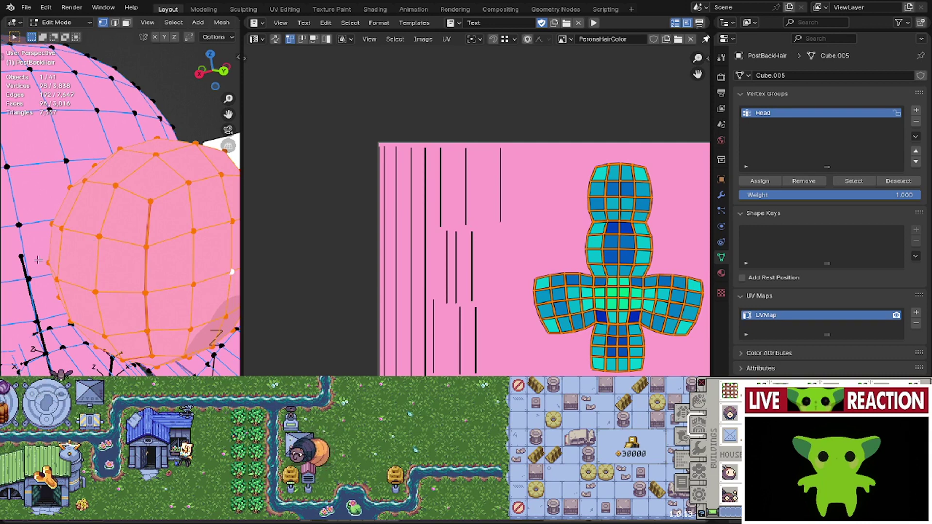
click(146, 291)
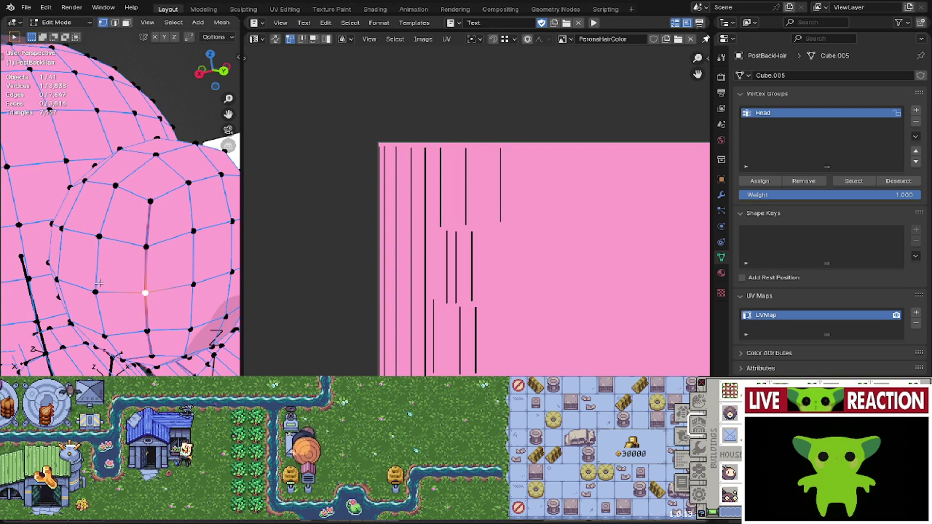
shift+click(99, 236)
shift+click(95, 292)
shift+click(146, 246)
shift+click(193, 231)
shift+click(194, 284)
shift+click(190, 330)
shift+click(147, 331)
shift+click(104, 336)
shift+click(95, 292)
shift+click(96, 292)
- Select the bun's linked geometry and isolate PostBackHair in local view
middle_drag(526, 270, 486, 274)
key(a)
middle_drag(153, 270, 134, 250)
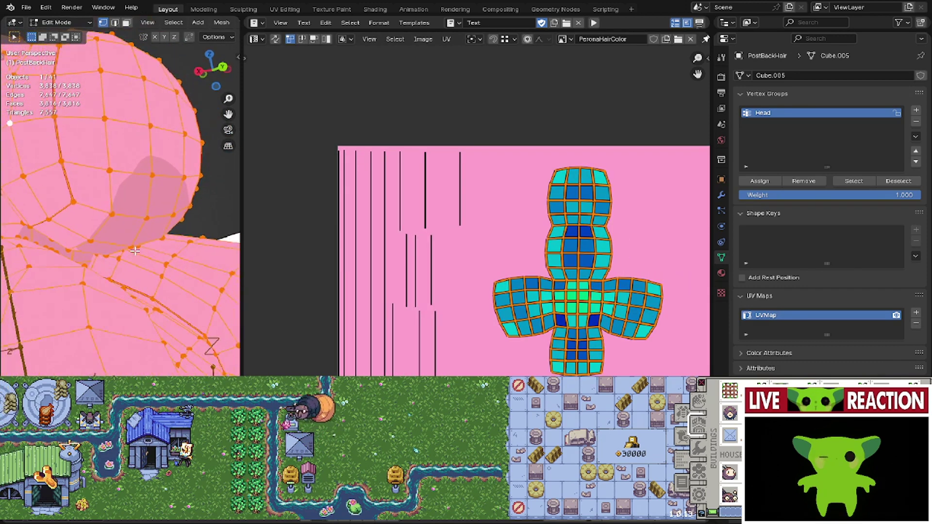
scroll(134, 250, down, 4)
click(150, 250)
key(ctrl+l)
key(slash)
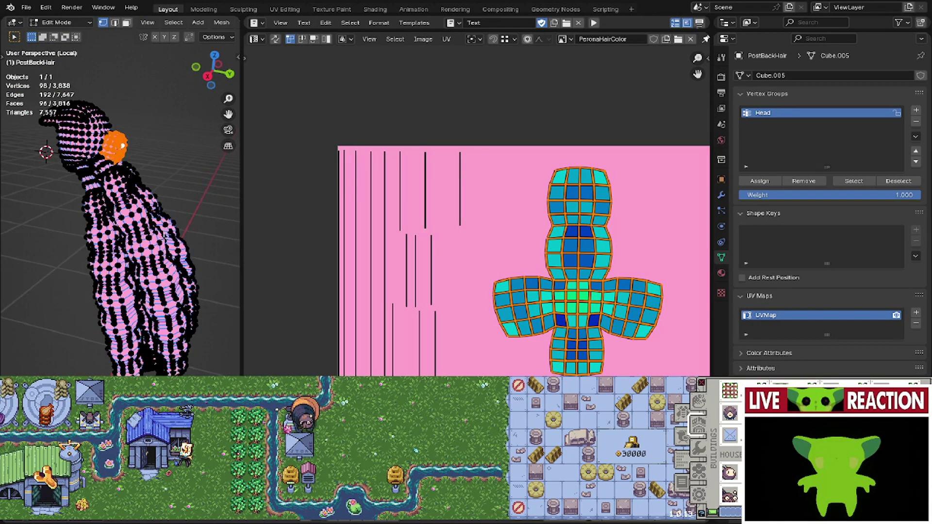
scroll(163, 226, up, 4)
click(153, 267)
key(ctrl+l)
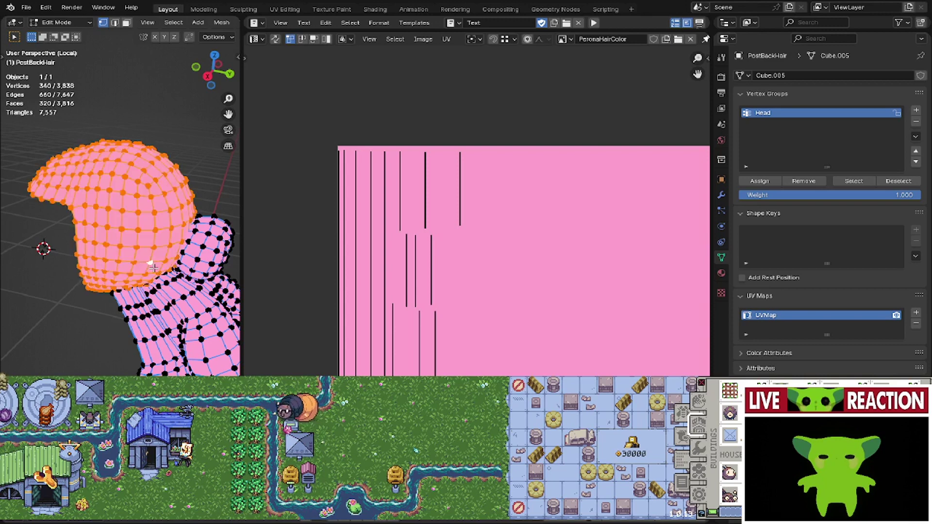
key(alt+a)
- Select all the linked hair pieces around the bun and hide them, leaving only the bun
middle_drag(153, 268, 127, 318)
scroll(123, 317, up, 4)
click(132, 363)
key(ctrl+l)
key(l)
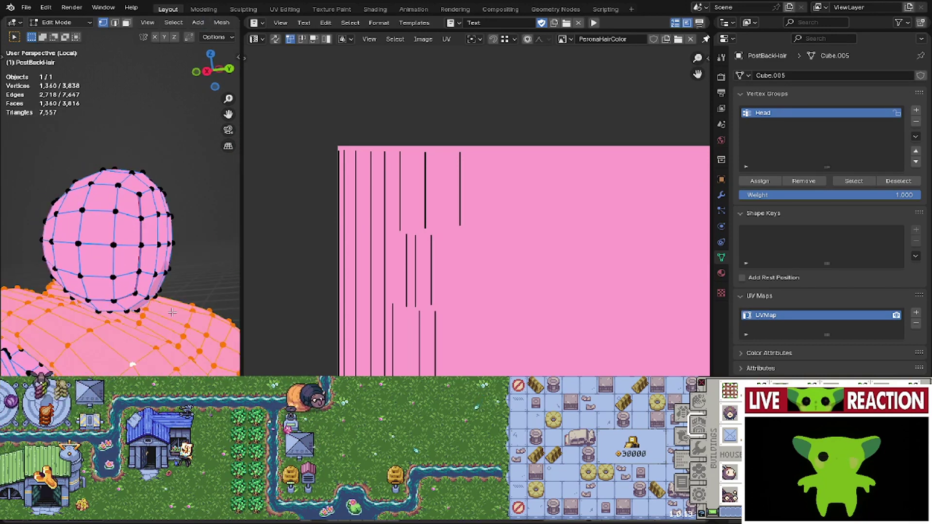
scroll(147, 324, down, 4)
key(l)
key(l)
middle_drag(85, 320, 0, 232)
key(l)
key(h)
- Enlarge the 3D viewport, select the whole isolated bun and clear all of its seams
scroll(65, 293, up, 3)
shift+middle_drag(191, 254, 16, 264)
shift+middle_drag(80, 250, 103, 232)
click(194, 209)
drag(242, 187, 612, 187)
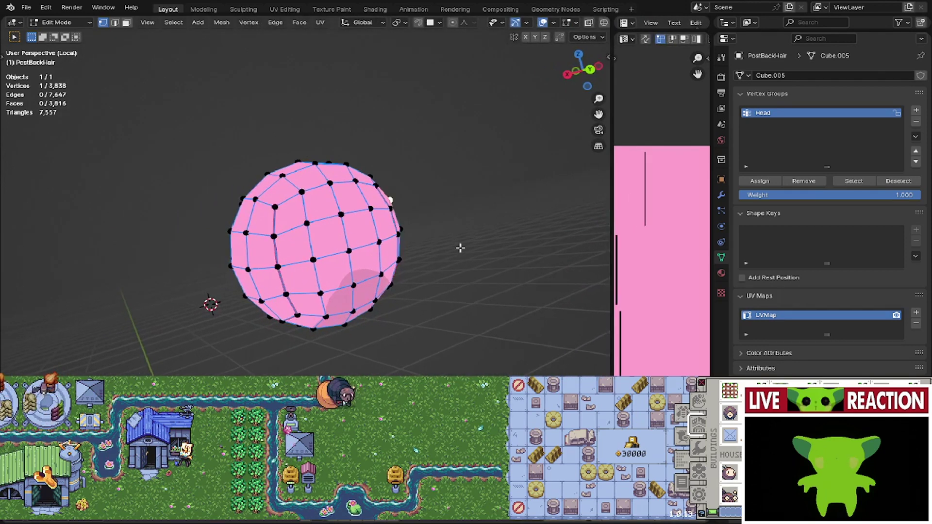
scroll(239, 302, up, 6)
scroll(357, 198, down, 4)
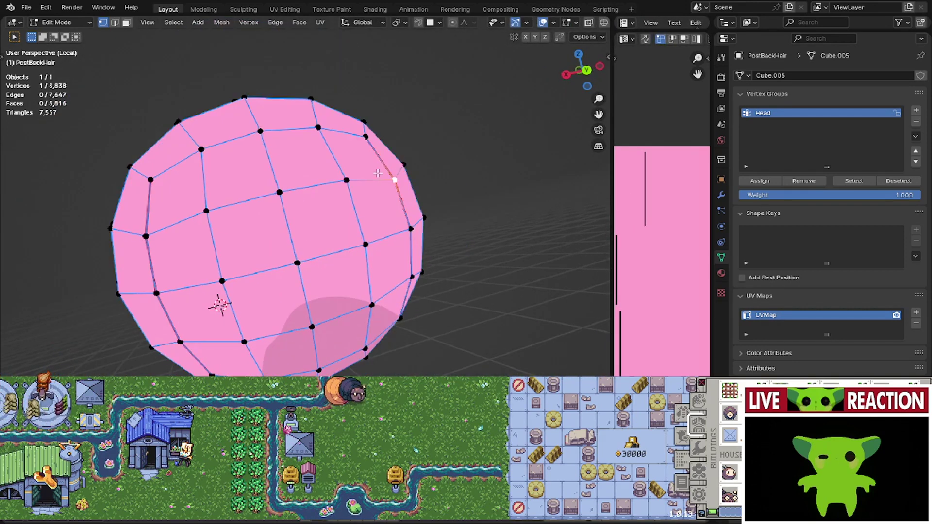
click(361, 153)
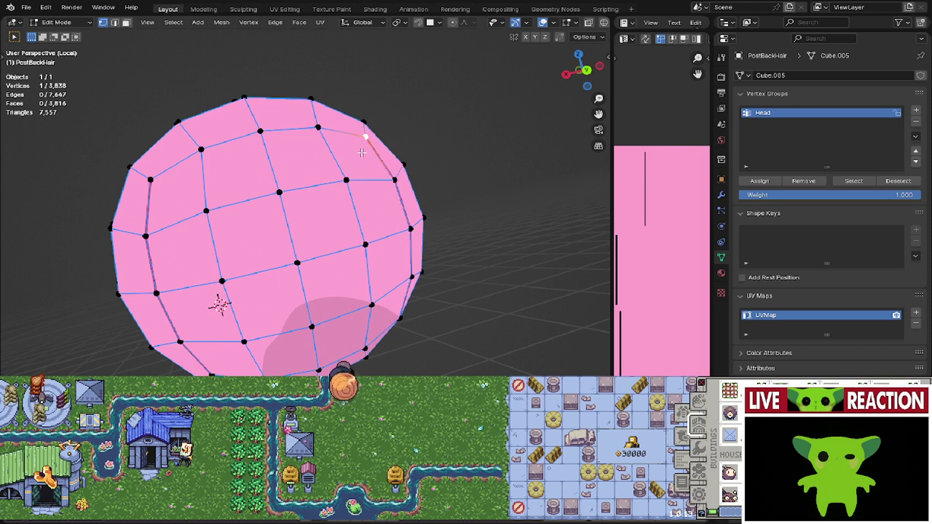
key(ctrl+l)
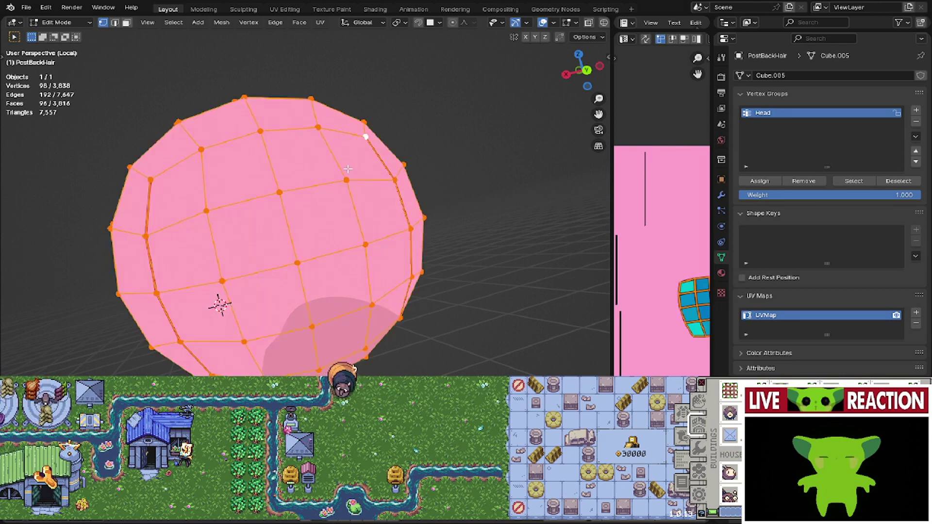
key(ctrl+e)
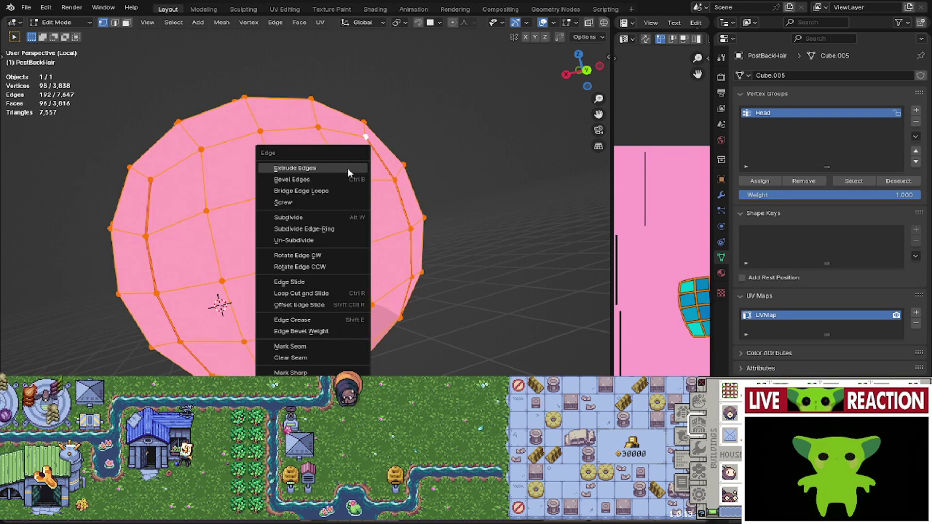
key(ctrl+e)
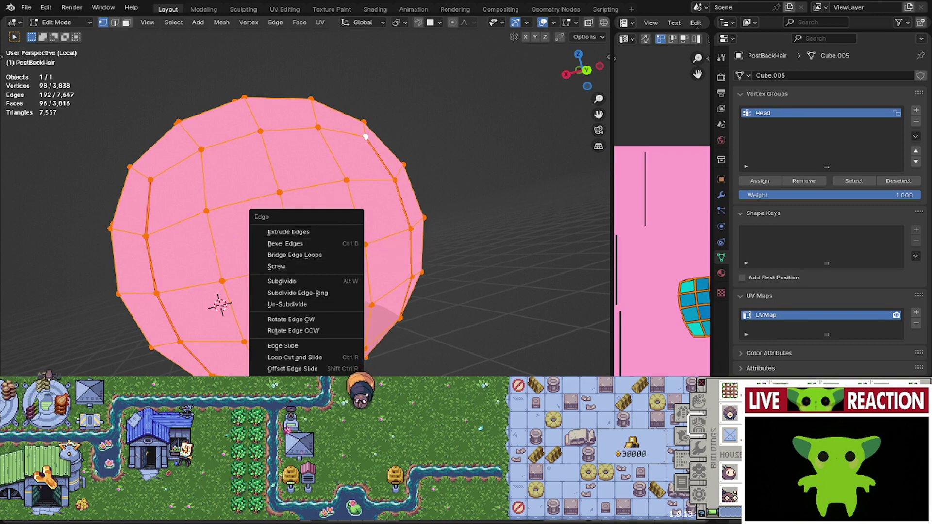
click(287, 421)
- Try to unwrap the bun without seams and enlarge the UV editor to inspect the layout
key(u)
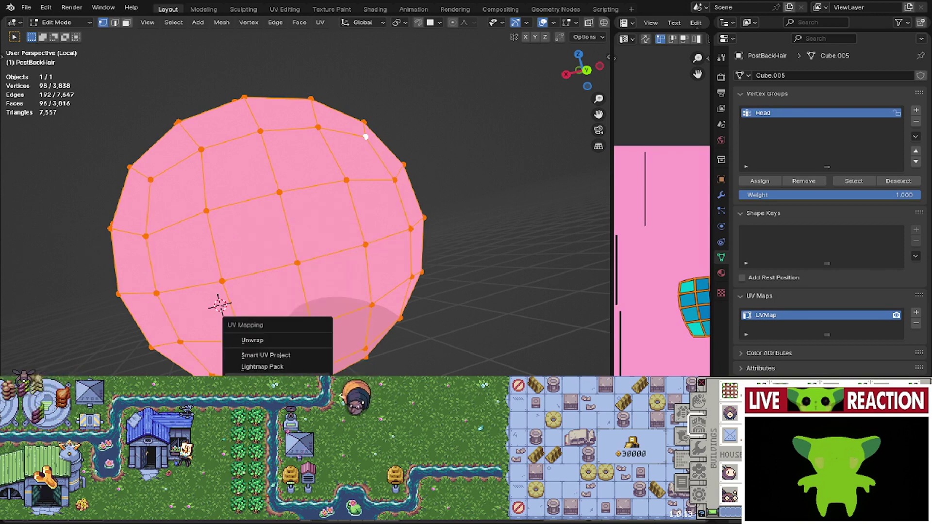
click(302, 342)
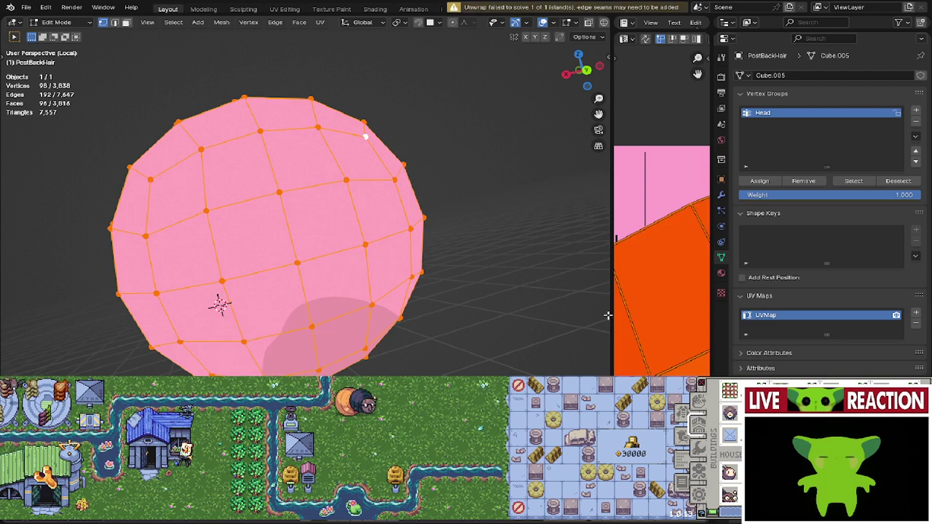
drag(613, 347, 266, 368)
scroll(473, 348, down, 10)
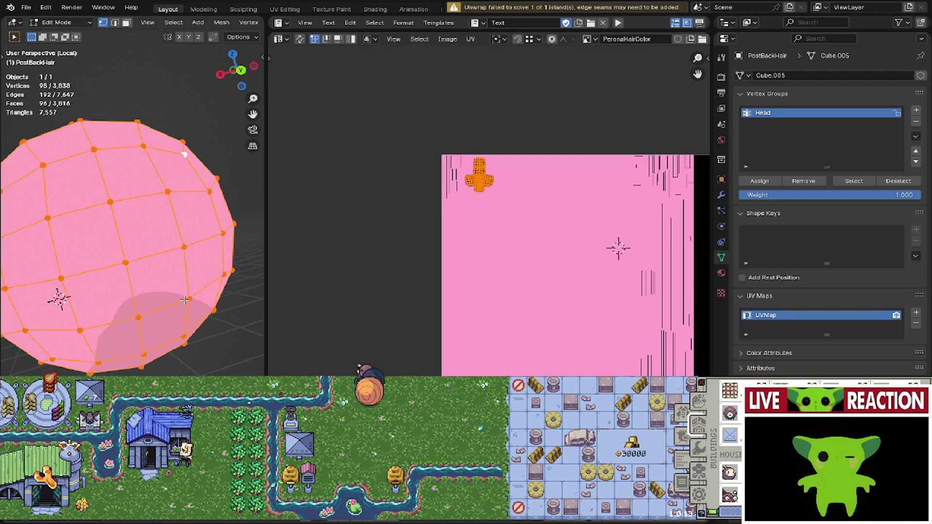
scroll(186, 300, up, 3)
- Select the closed ring of edges around one side of the bun and mark it as a seam
middle_drag(186, 300, 228, 292)
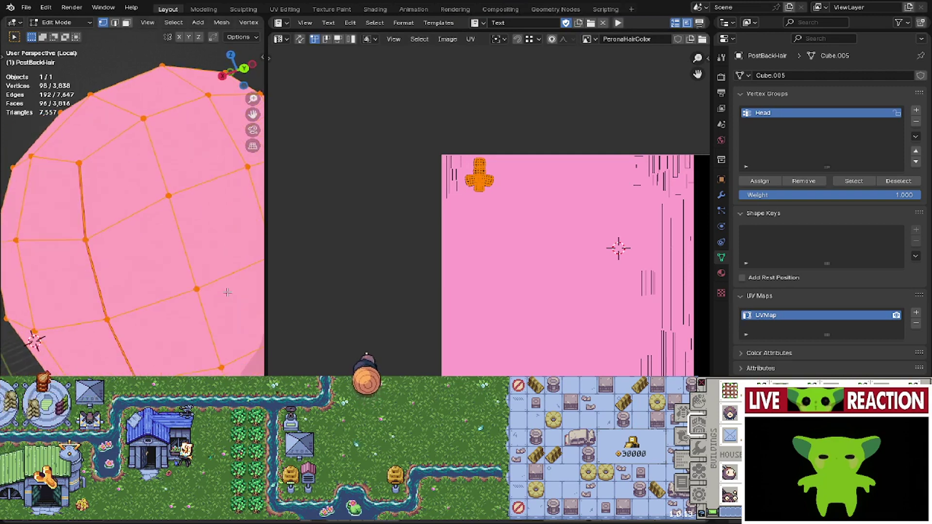
scroll(238, 284, down, 3)
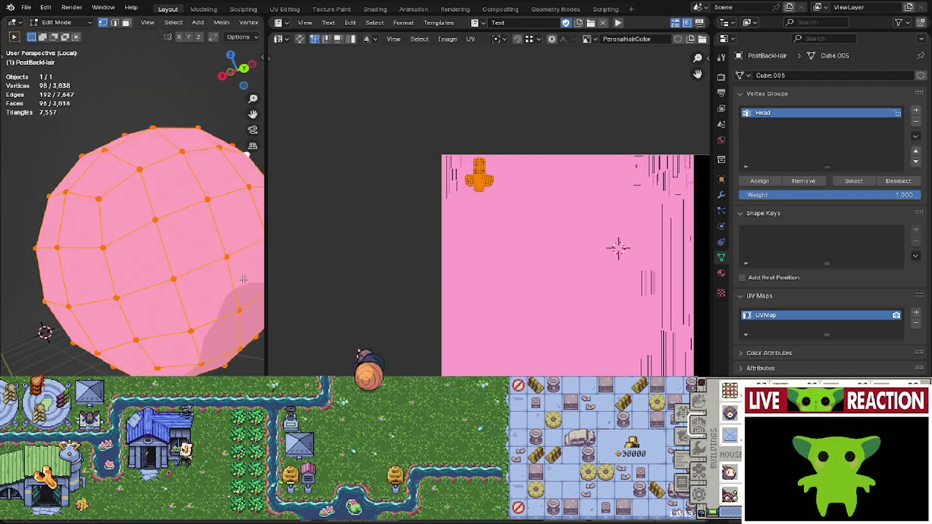
middle_drag(276, 252, 358, 278)
middle_drag(230, 275, 185, 262)
scroll(177, 259, down, 3)
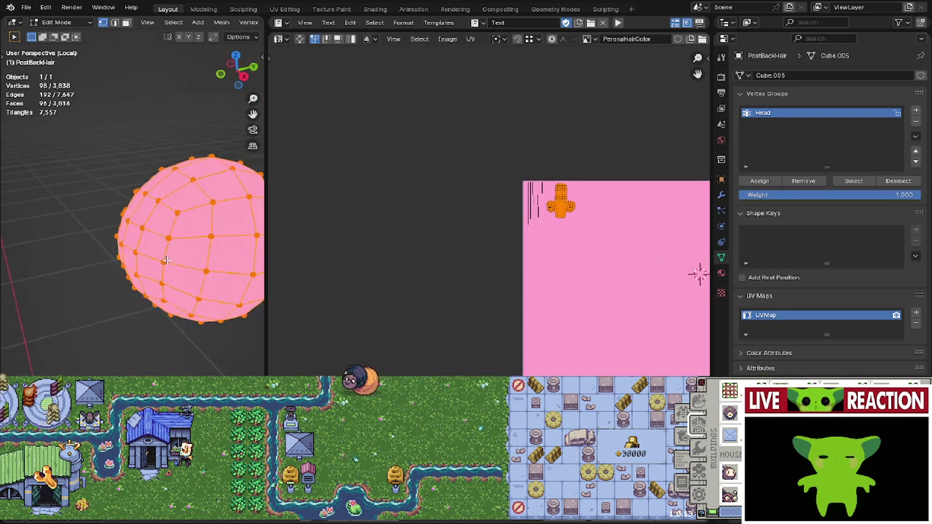
scroll(170, 256, up, 3)
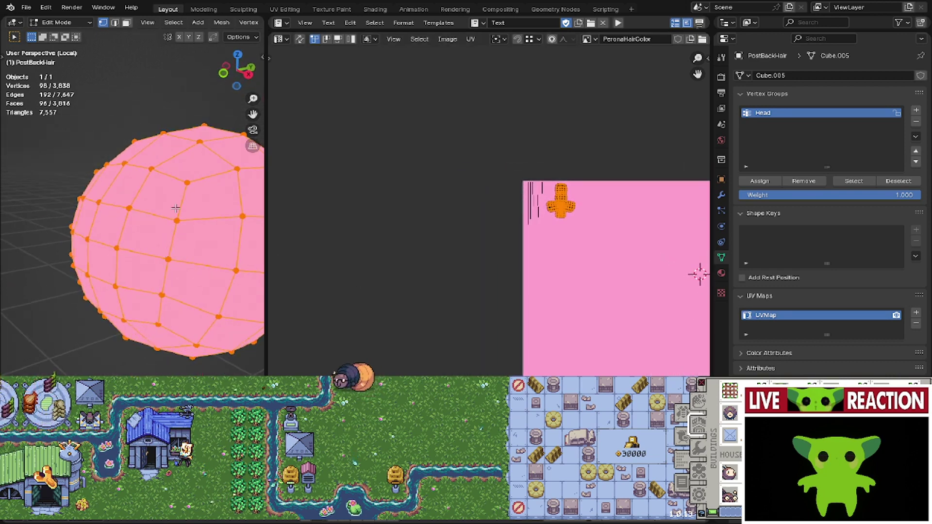
click(176, 209)
alt+click(175, 209)
middle_drag(175, 208, 192, 206)
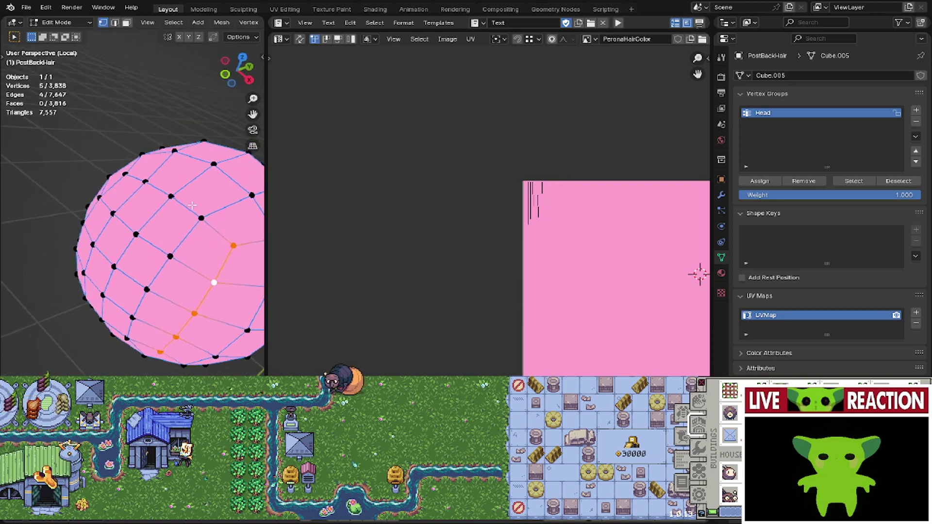
middle_drag(105, 220, 161, 232)
alt+shift+click(137, 212)
key(ctrl+e)
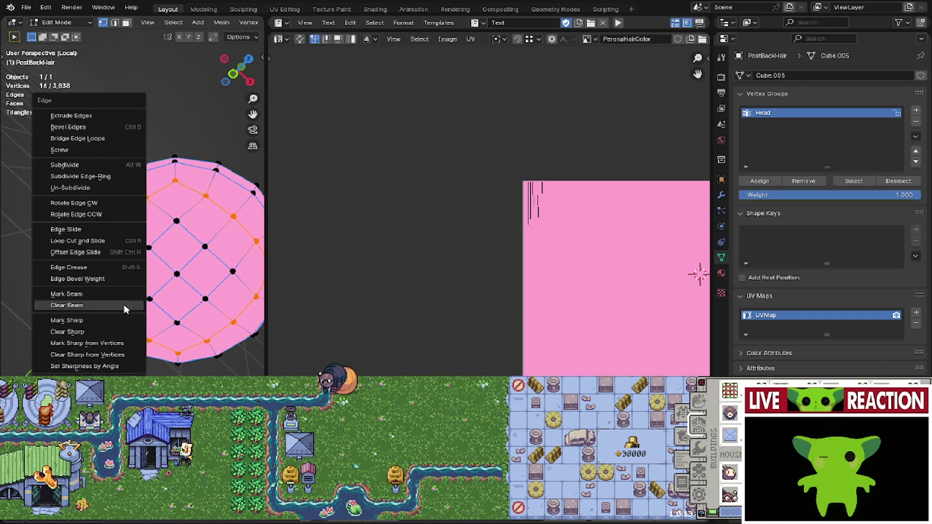
click(115, 293)
- Select the whole bun, unwrap it along the new seam and inspect the resulting UV islands
key(l)
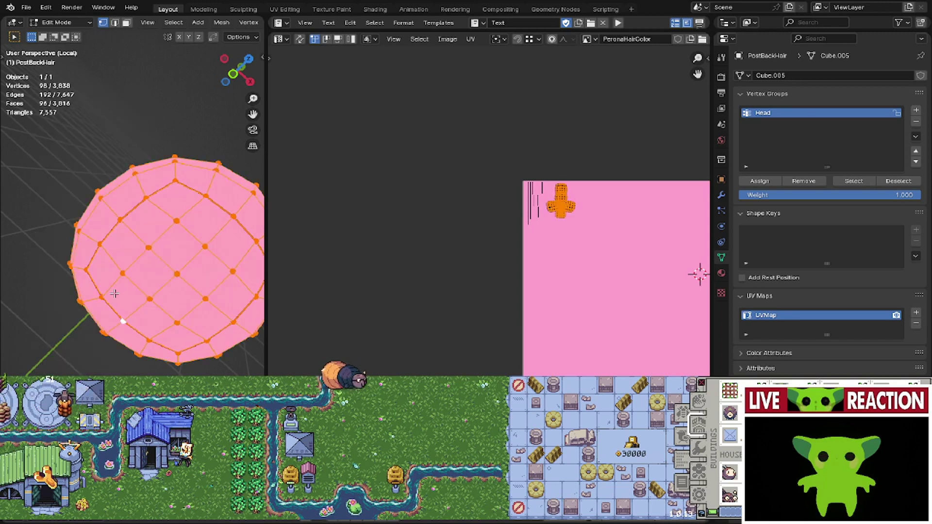
key(u)
click(115, 294)
scroll(538, 285, down, 2)
middle_drag(538, 285, 492, 285)
scroll(492, 286, up, 2)
middle_drag(481, 340, 415, 323)
scroll(450, 309, up, 2)
middle_drag(225, 308, 166, 294)
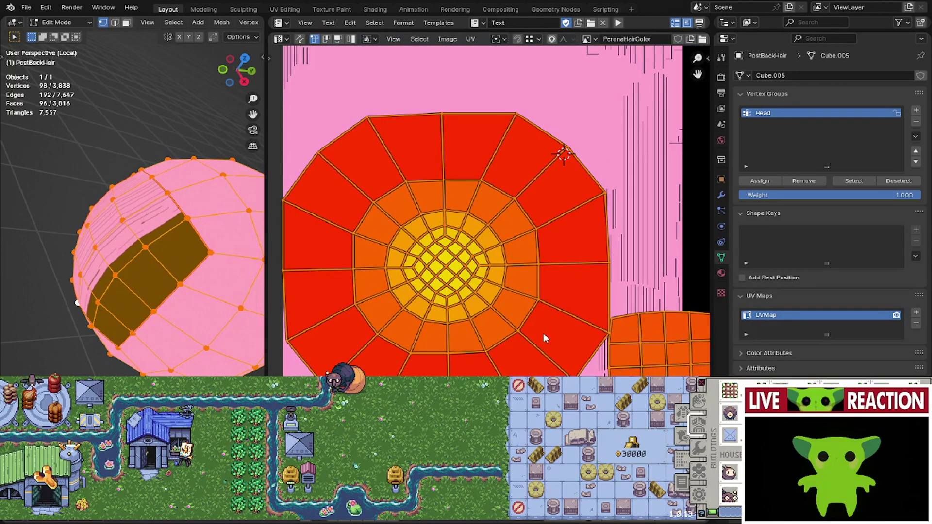
- Select the small square UV island of the bun and move it off the hair texture, above its upper edge
middle_drag(558, 344, 511, 339)
click(601, 339)
key(l)
scroll(615, 343, down, 3)
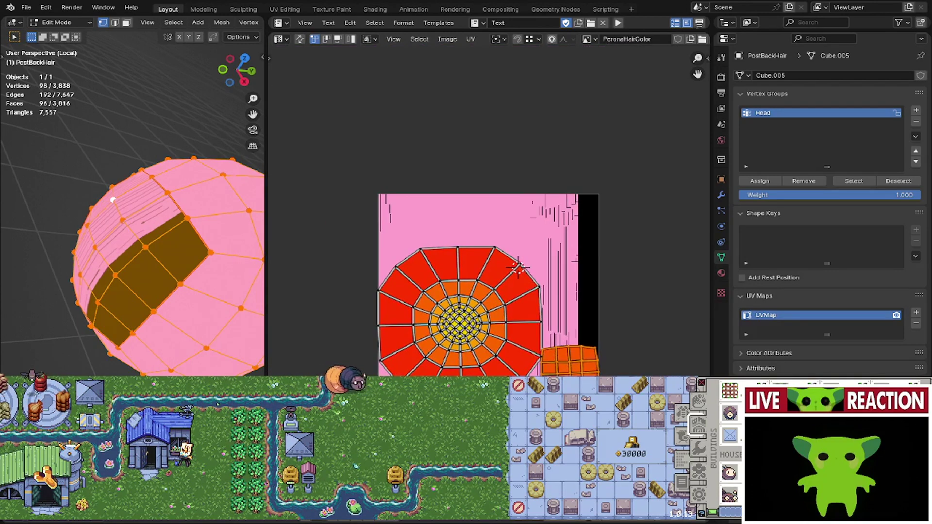
key(g)
click(547, 253)
- Scale down the small square island, reposition it above the texture and save the file
scroll(547, 253, up, 2)
key(s)
click(547, 319)
key(g)
click(497, 235)
key(ctrl+s)
click(519, 316)
- Select the whole round UV island, rotate it and move it toward the right side of the texture
middle_drag(500, 362, 546, 171)
scroll(528, 215, up, 3)
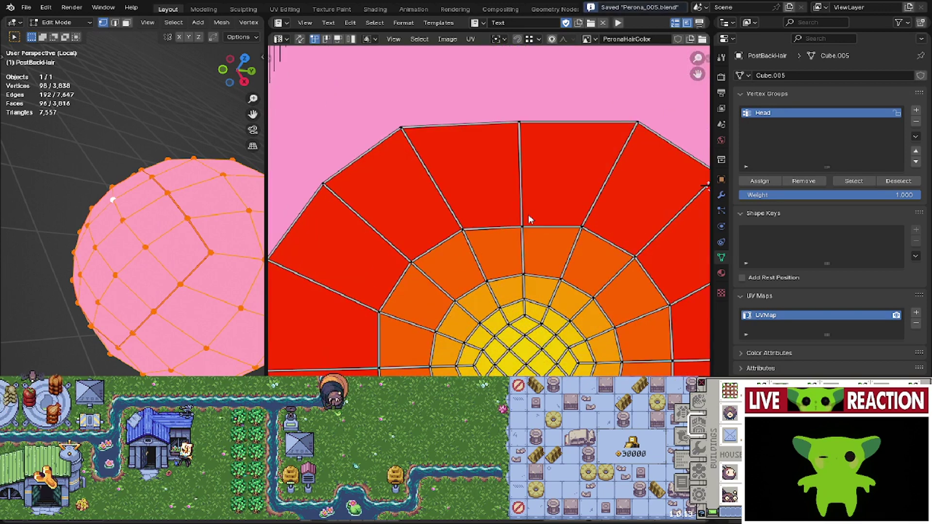
alt+click(525, 283)
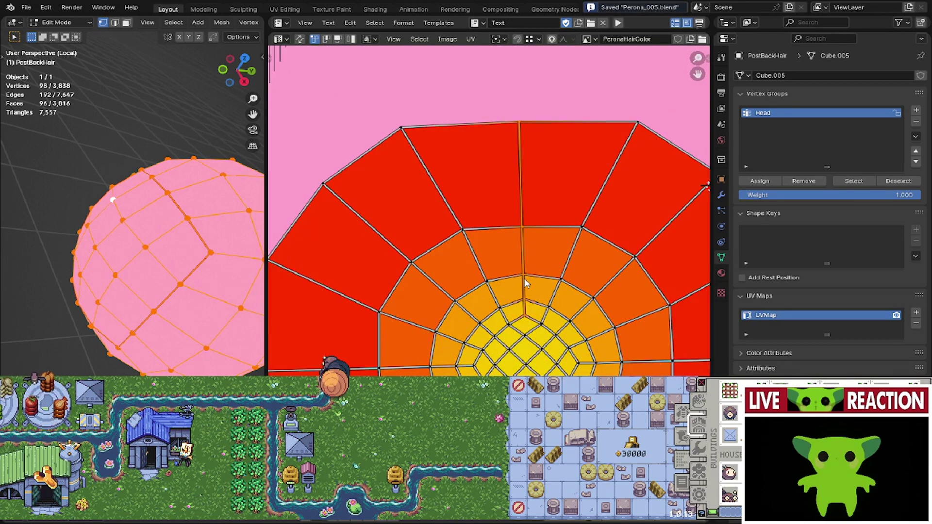
scroll(525, 283, down, 5)
drag(412, 231, 596, 362)
key(r)
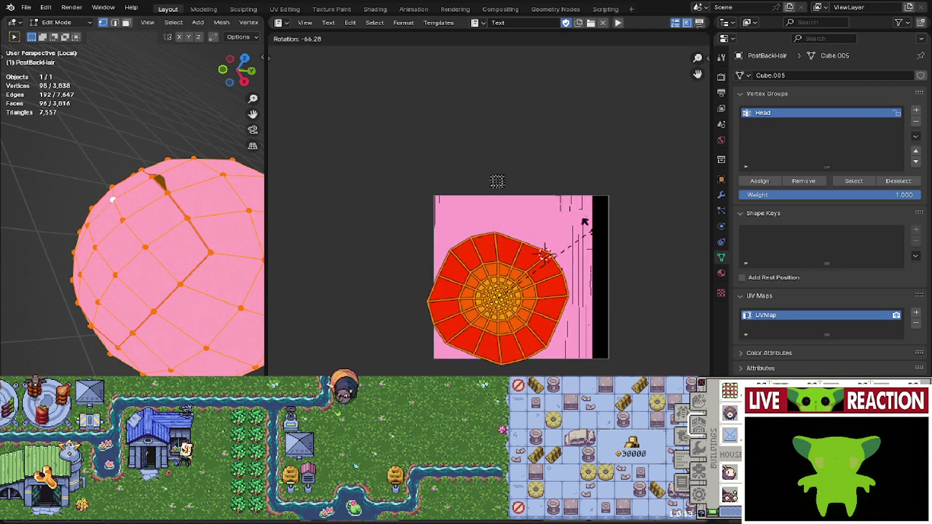
click(556, 228)
key(g)
key(Escape)
key(g)
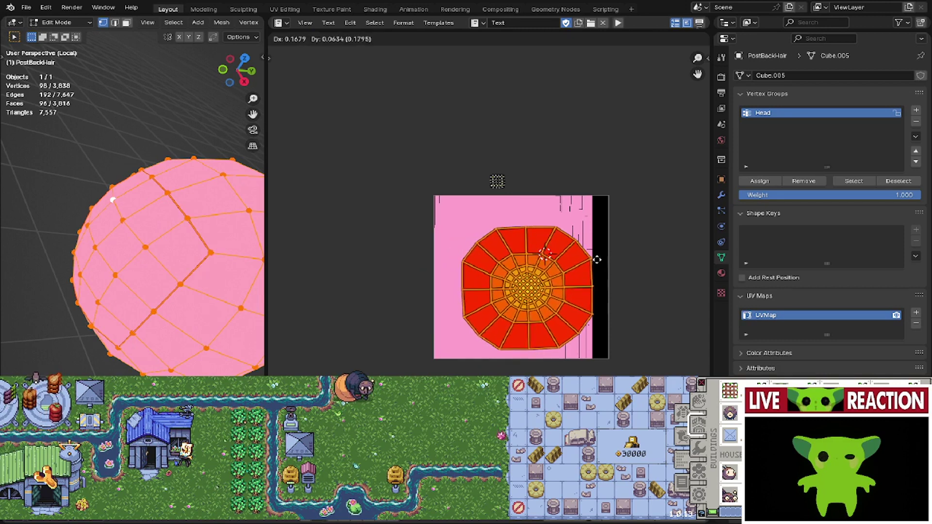
click(607, 257)
- Rotate the round UV island by 135 degrees
middle_drag(146, 316, 255, 290)
key(r)
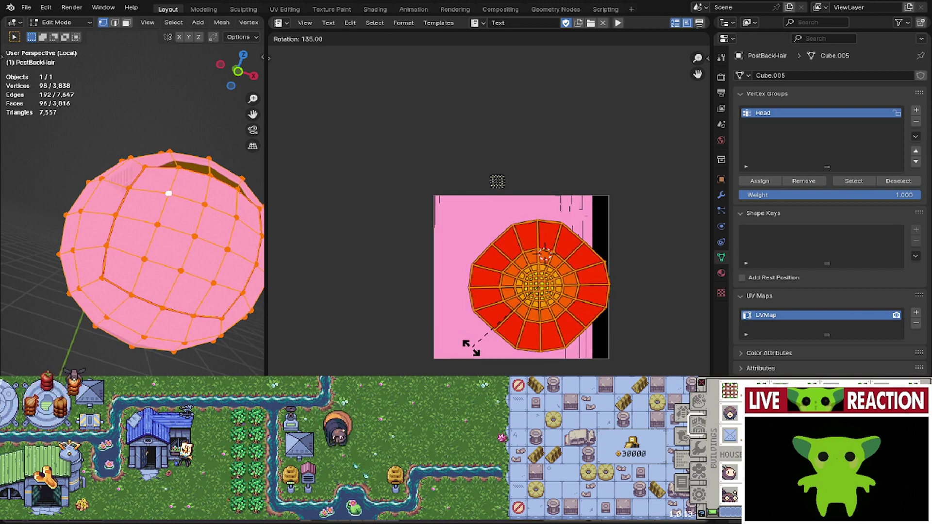
click(473, 349)
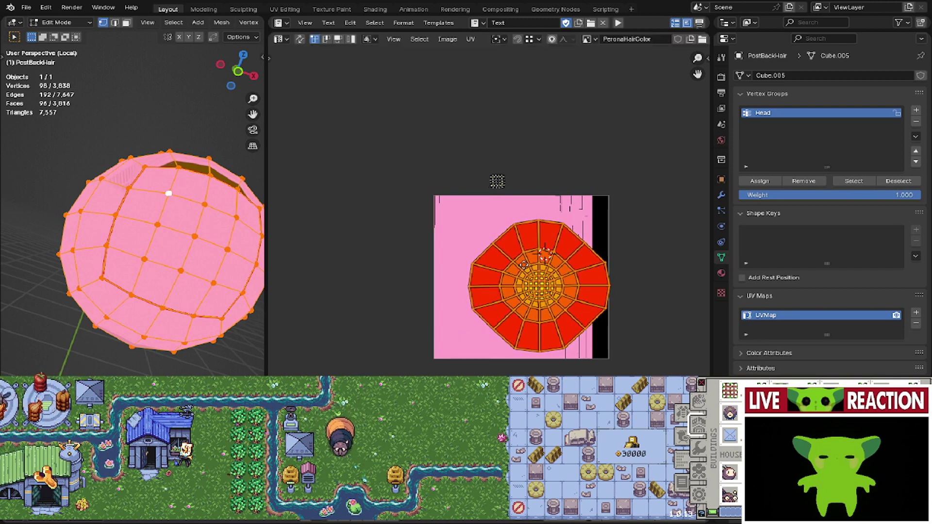
- Move the round UV island toward the texture's left edge and scale it down to about two thirds
middle_drag(529, 266, 506, 280)
scroll(505, 291, up, 1)
middle_drag(502, 314, 503, 322)
key(g)
click(556, 369)
scroll(556, 370, up, 1)
scroll(556, 370, up, 1)
key(s)
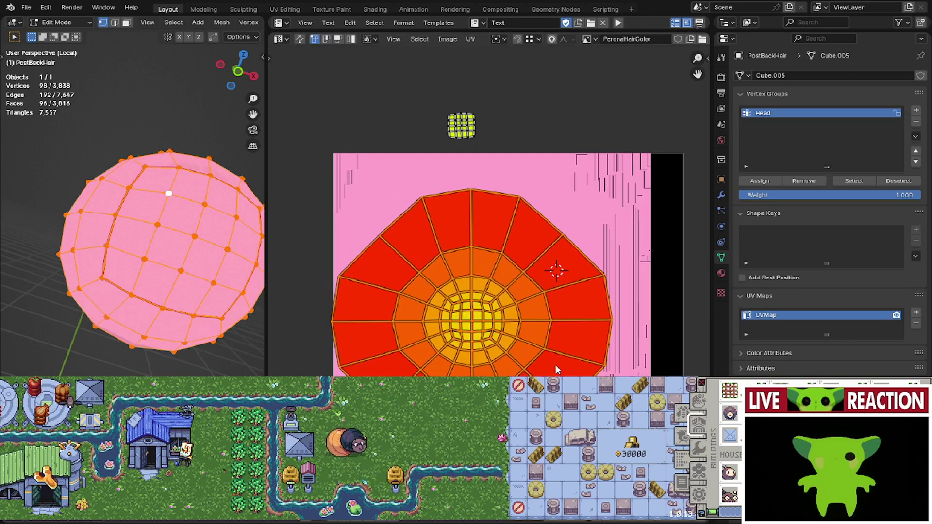
click(613, 372)
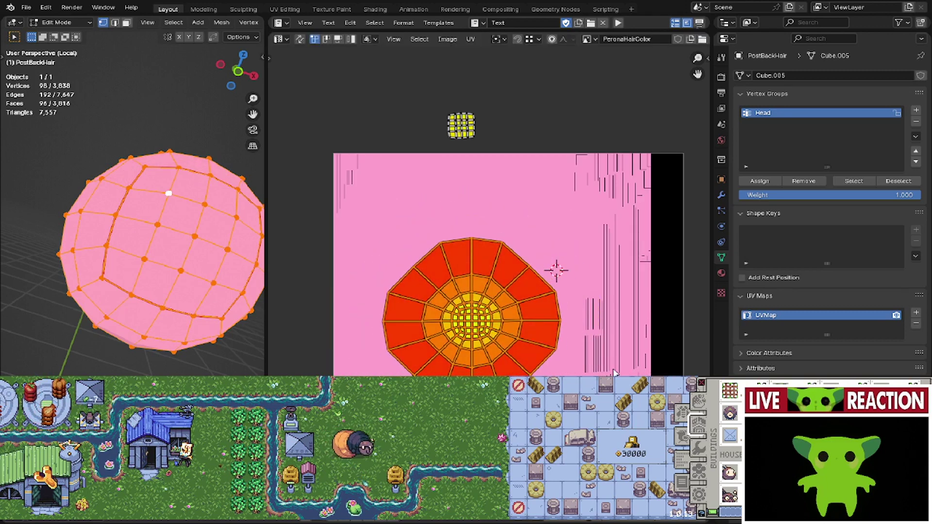
- Rotate the round UV island by -90 degrees and correct its alignment with a further rotation of about 1.25 degrees
key(r)
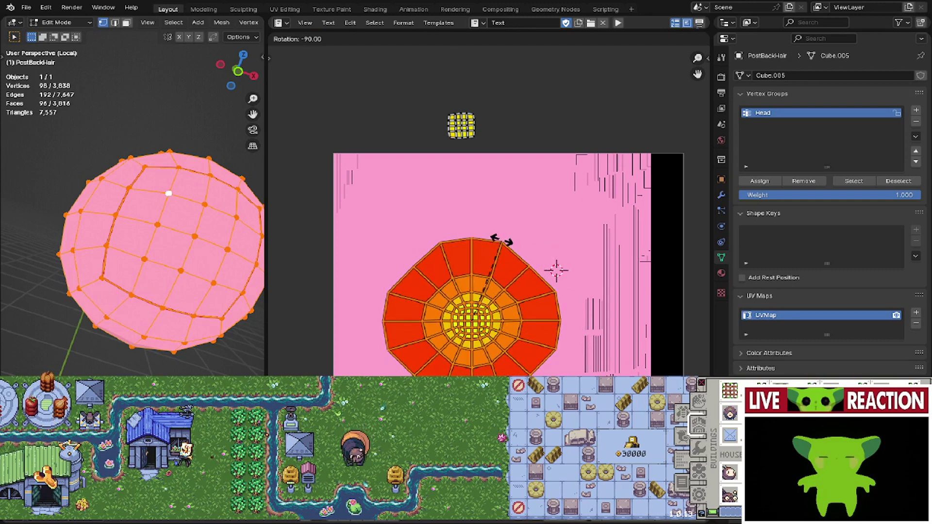
click(503, 242)
scroll(506, 252, up, 3)
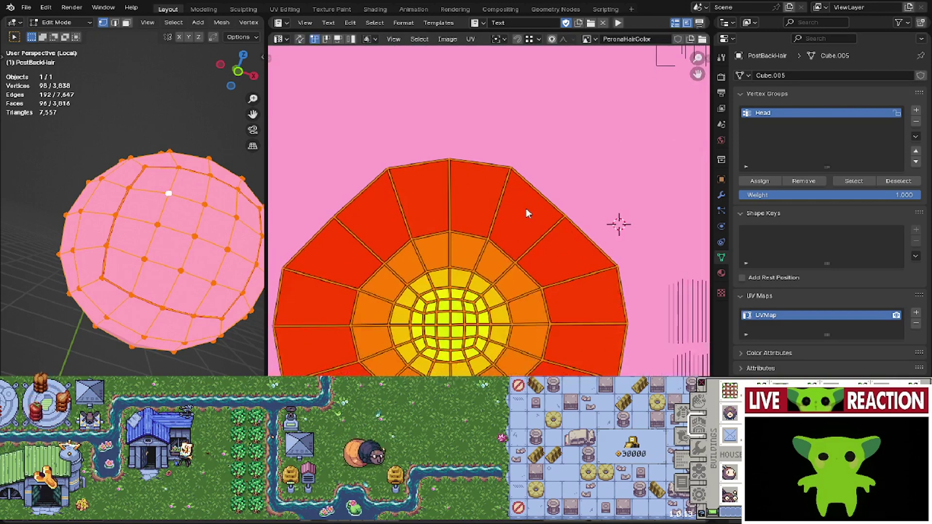
key(r)
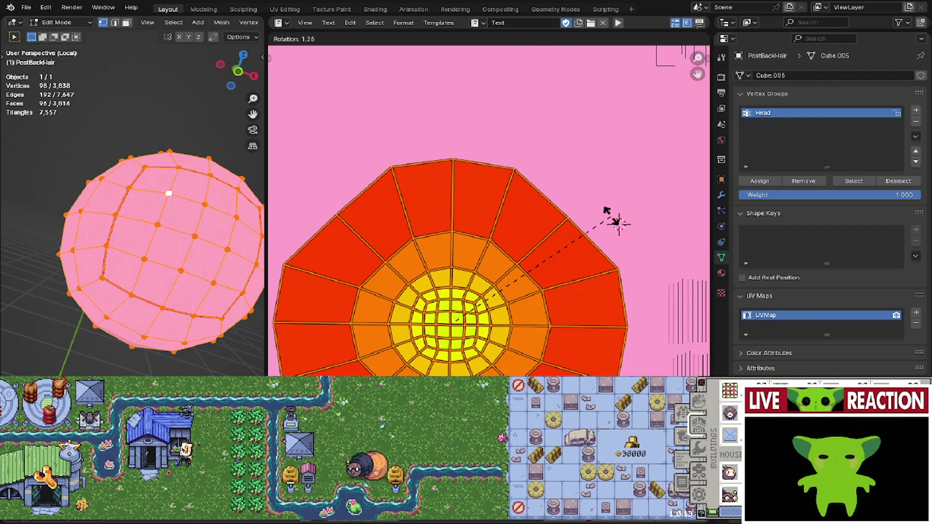
click(610, 220)
- Box-select the round UV island and reveal all hidden hair geometry
scroll(517, 264, down, 2)
middle_drag(517, 263, 521, 269)
drag(345, 177, 642, 413)
middle_drag(232, 280, 203, 146)
key(alt+h)
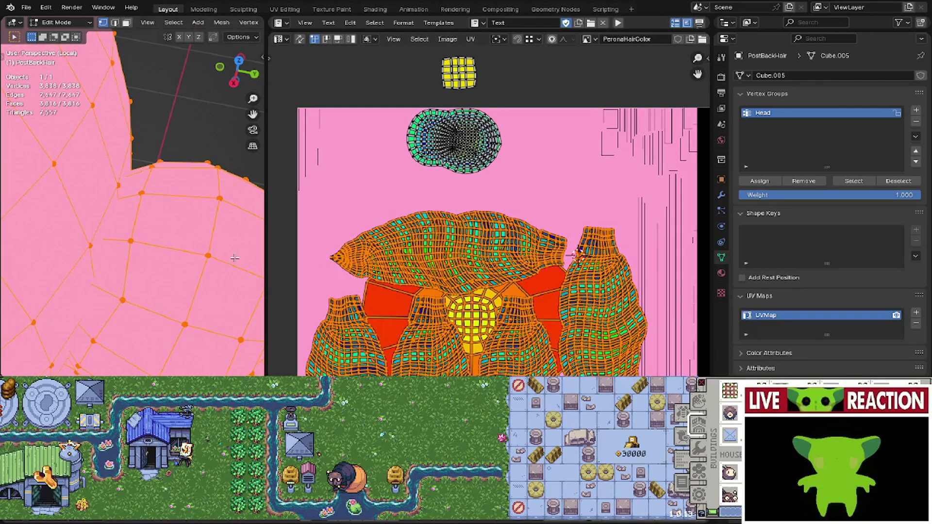
- Select every connected hair piece except the rear bun and hide them to isolate the bun
scroll(24, 237, down, 2)
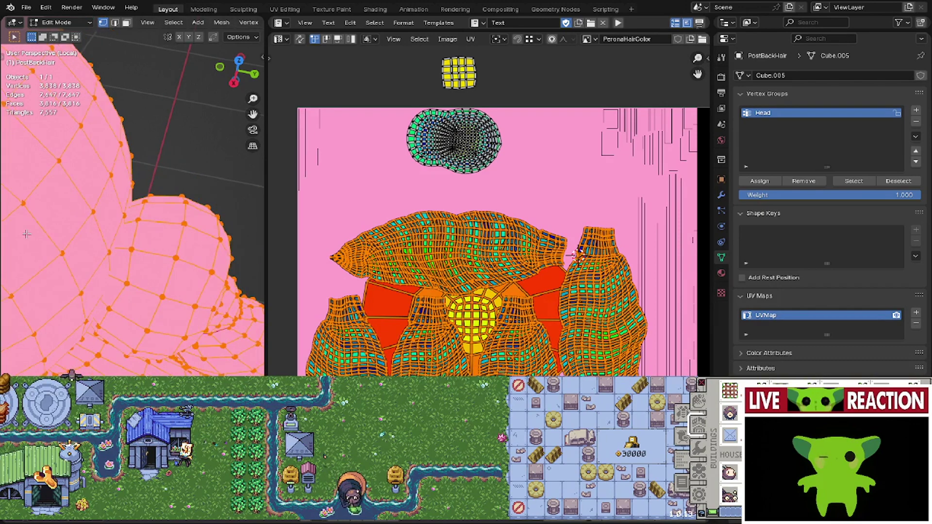
click(48, 208)
key(l)
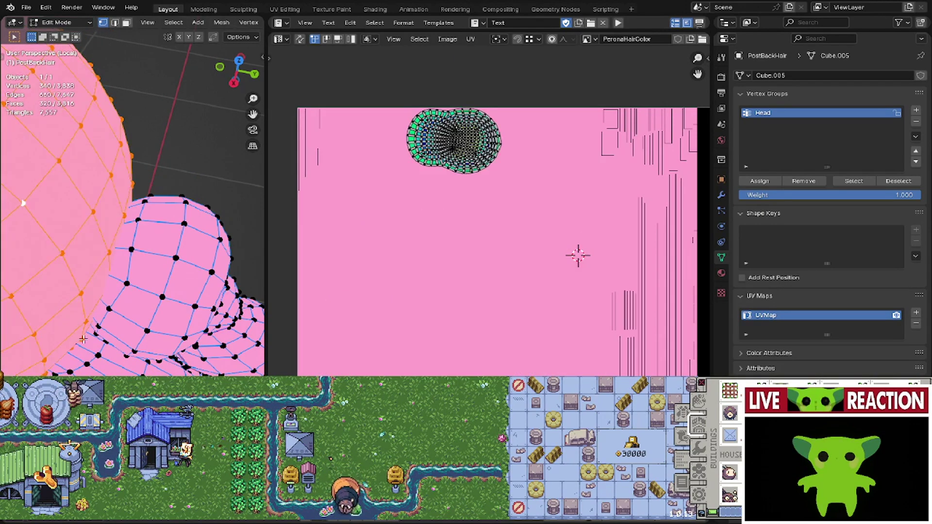
key(l)
key(l)
scroll(94, 363, down, 3)
middle_drag(204, 369, 148, 348)
key(l)
key(l)
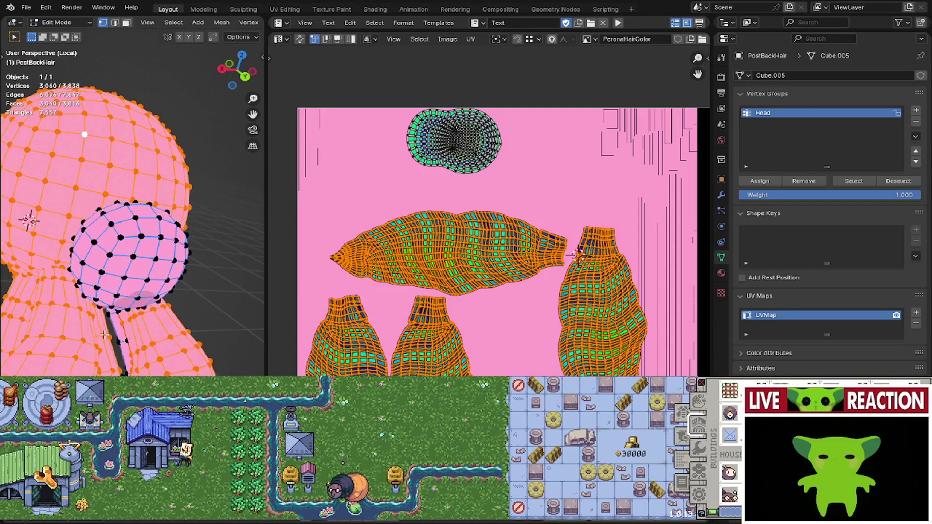
key(l)
key(h)
middle_drag(120, 340, 186, 361)
scroll(351, 257, down, 1)
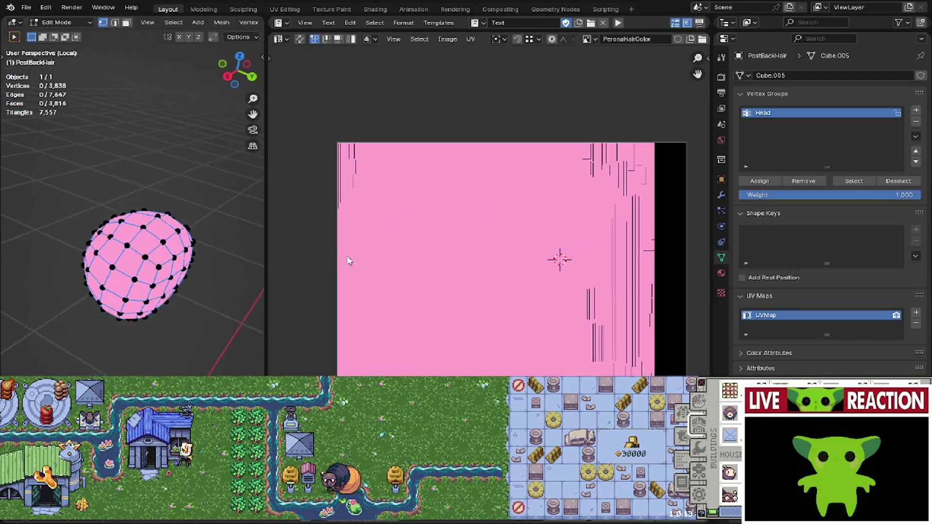
- Select the entire bun and move its round UV island into the upper-left area of the hair texture
key(l)
mouse_move(343, 193)
mouse_down()
mouse_move(603, 340)
mouse_move(620, 374)
mouse_up()
middle_drag(540, 337, 564, 362)
key(g)
click(527, 294)
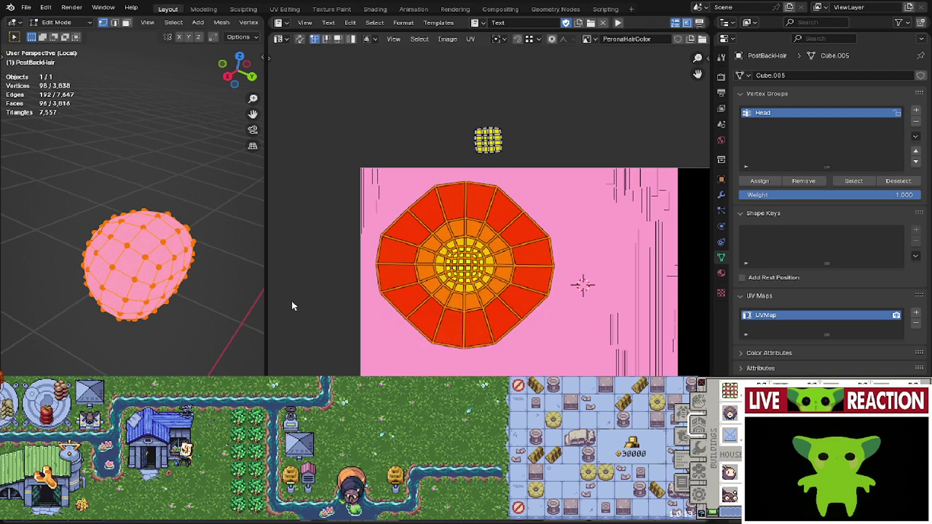
- Shift the round UV island to the right so it overlaps the dark strand lines of the texture
scroll(339, 303, up, 3)
middle_drag(515, 260, 378, 218)
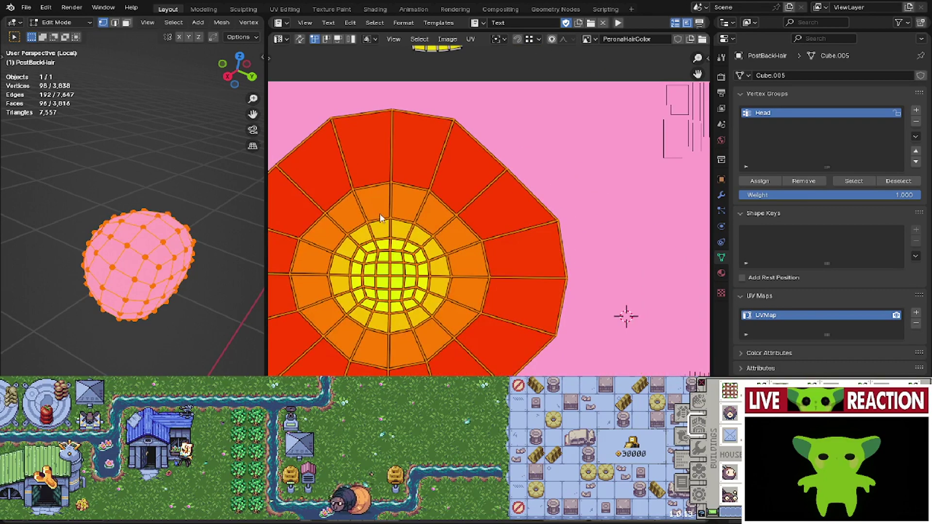
key(g)
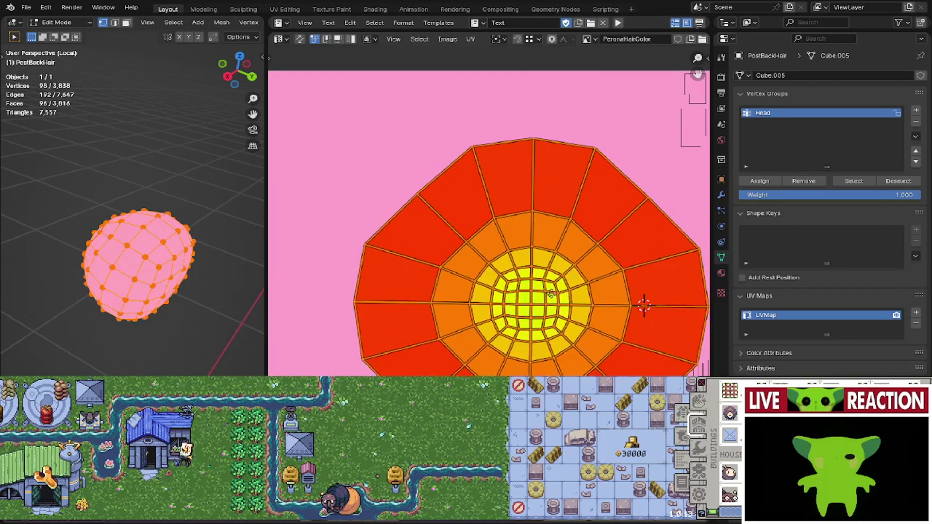
click(566, 267)
middle_drag(566, 268, 410, 252)
key(g)
click(444, 254)
- Select the horizontal edge loop running around the middle of the bun in the 3D view
middle_drag(176, 274, 31, 280)
scroll(178, 160, up, 2)
middle_drag(104, 209, 1, 183)
scroll(155, 208, up, 2)
click(204, 308)
alt+click(97, 282)
scroll(228, 279, down, 1)
middle_drag(228, 279, 74, 274)
scroll(176, 310, up, 1)
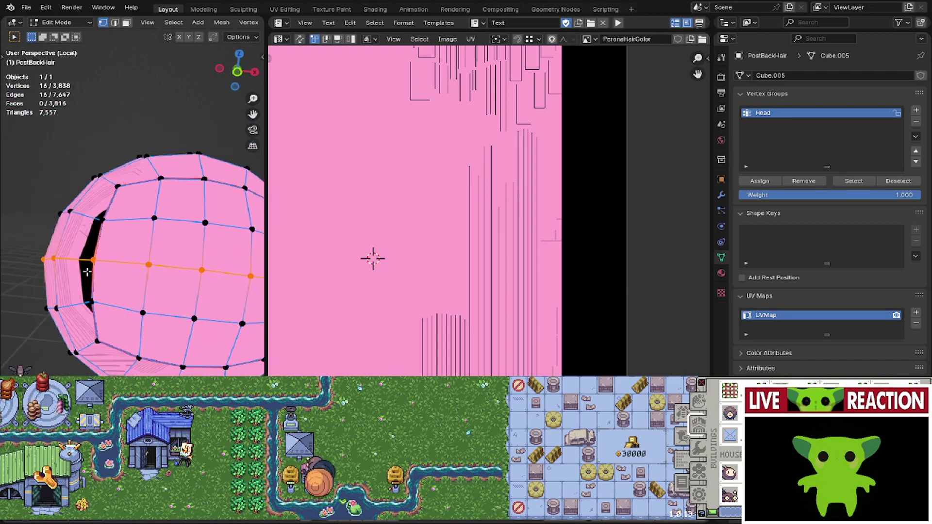
middle_drag(148, 261, 239, 274)
- Extend the bun selection with the neighbouring edge loops so the middle bands of faces appear in the UV layout
right_click(239, 274)
shift+middle_drag(189, 245, 180, 295)
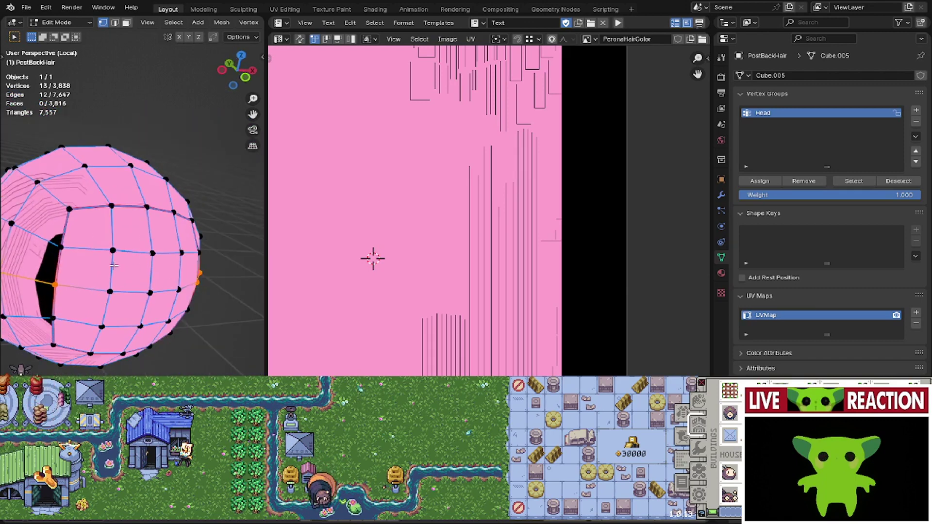
shift+middle_drag(48, 252, 161, 274)
alt+shift+click(148, 257)
alt+shift+click(117, 333)
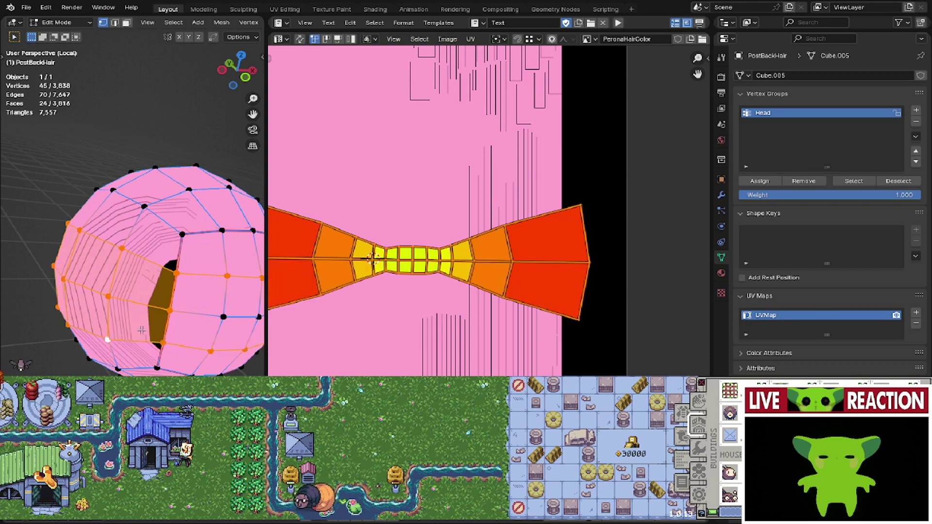
shift+middle_drag(148, 331, 89, 292)
middle_drag(193, 311, 189, 300)
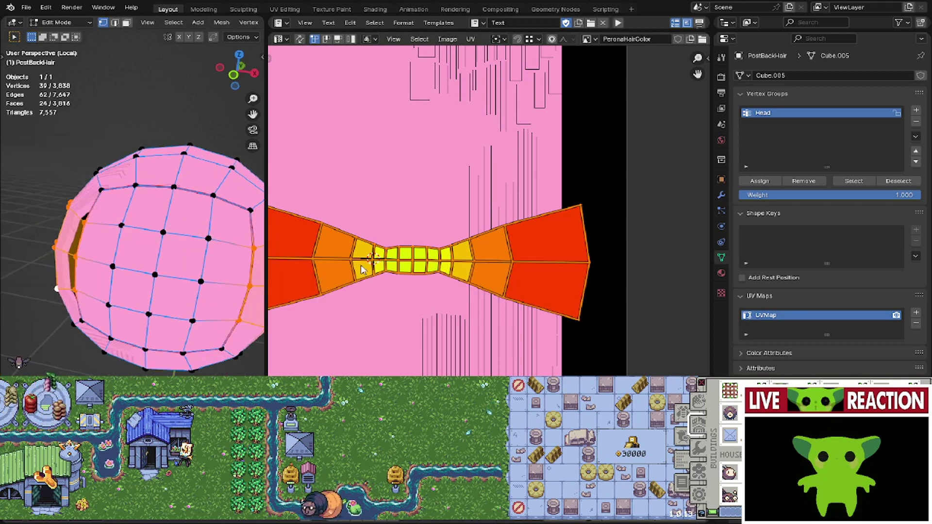
- Shift the centre edge line of the displayed UV strip slightly along Y to open a narrow gap
scroll(361, 270, up, 3)
scroll(403, 322, up, 3)
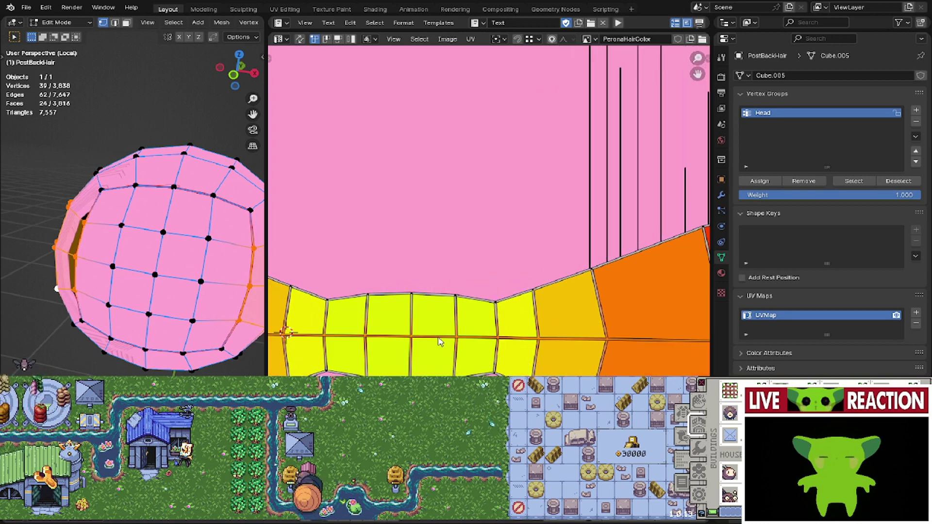
key(g)
key(y)
click(418, 363)
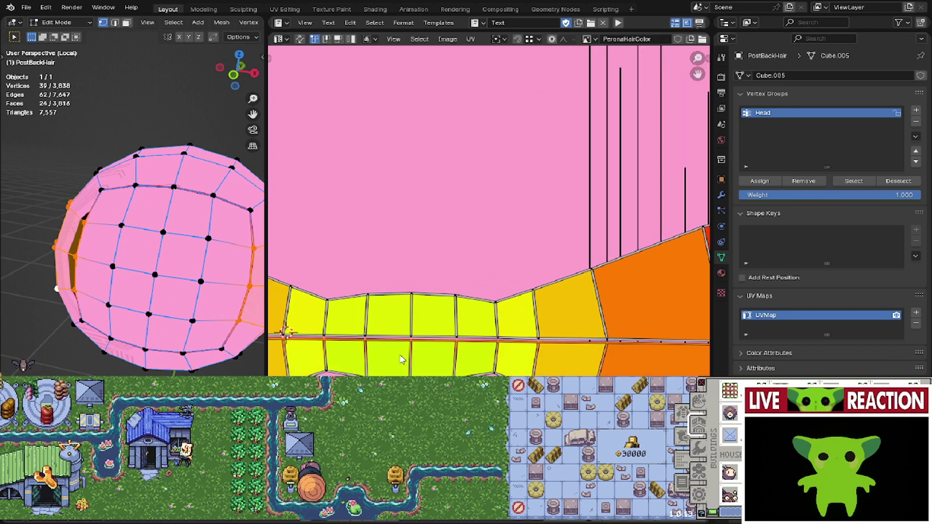
- Select the whole bun and offset the UV edge lines above and below the centre to open matching narrow gaps
key(ctrl+l)
alt+click(436, 299)
key(g)
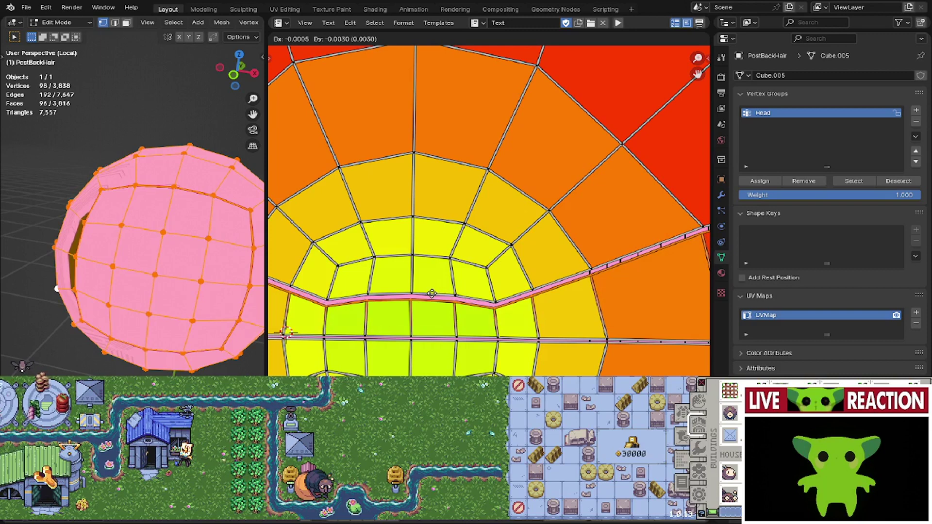
click(431, 293)
middle_drag(421, 338, 426, 314)
scroll(429, 355, down, 2)
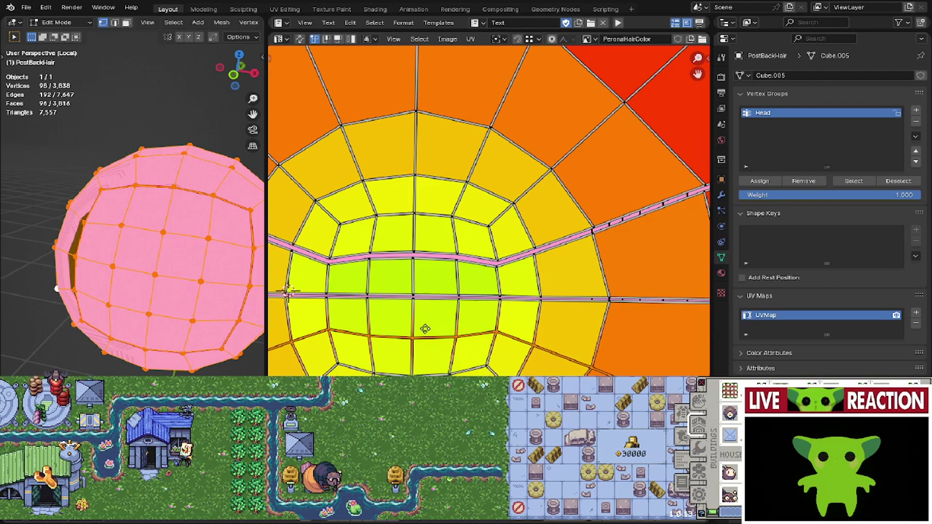
key(g)
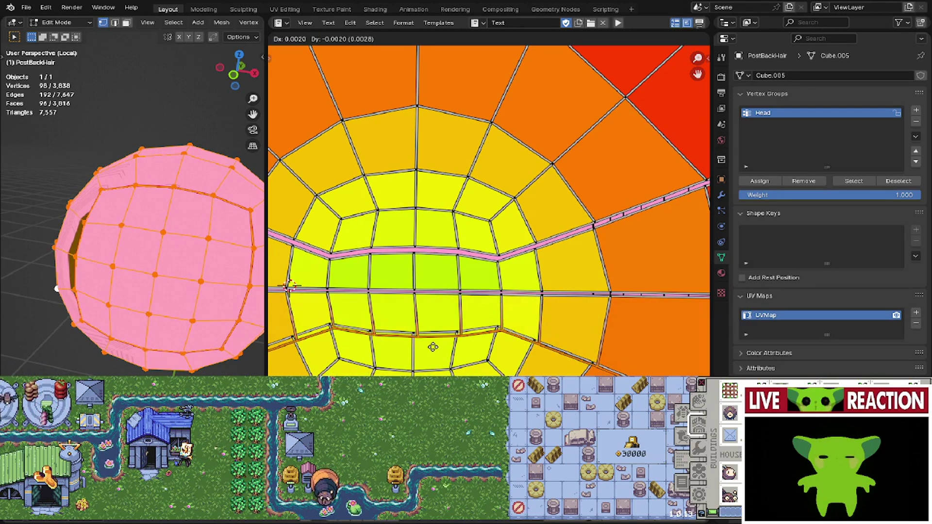
click(433, 340)
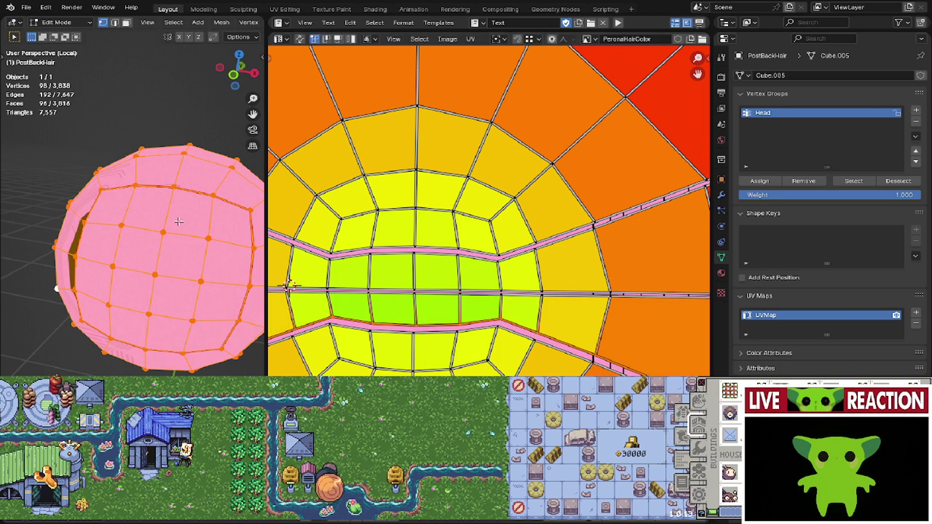
- Select three neighbouring crosswise edge loops on the bun, inspect their UVs, and reselect the entire bun
alt+click(174, 212)
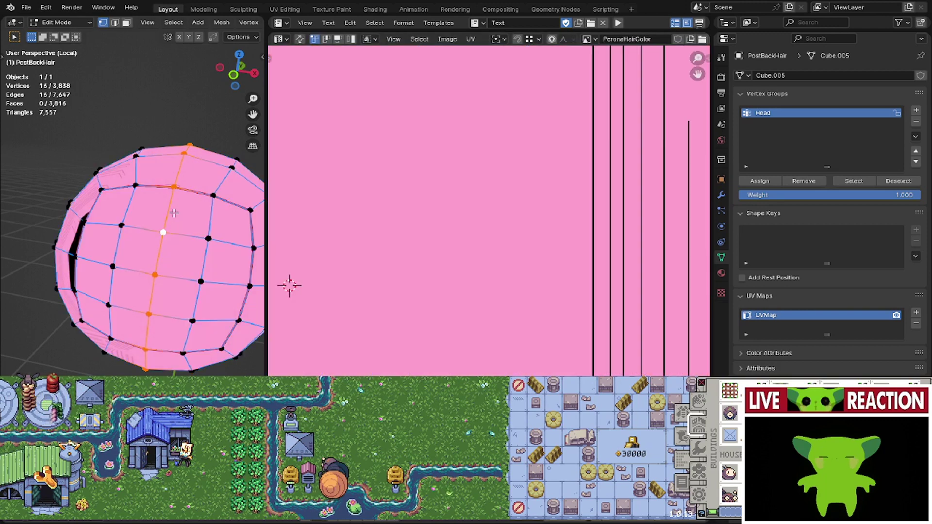
alt+shift+click(217, 228)
alt+shift+click(130, 204)
middle_drag(324, 240, 380, 254)
scroll(342, 249, up, 2)
scroll(141, 237, down, 1)
middle_drag(138, 234, 97, 314)
key(ctrl+l)
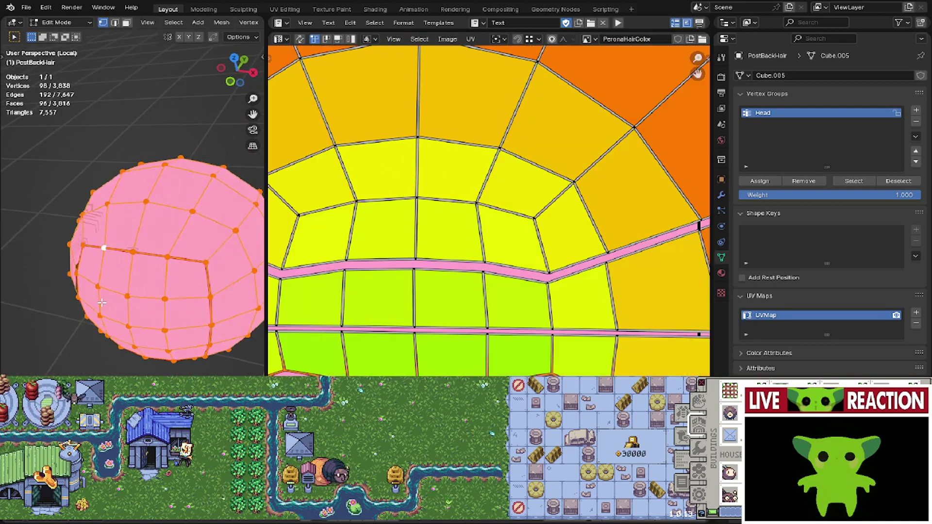
- Circle-select the inner block of faces at the centre of the round UV island
scroll(381, 257, down, 3)
key(c)
drag(420, 242, 423, 346)
mouse_move(535, 305)
mouse_down()
mouse_move(500, 250)
mouse_move(505, 335)
mouse_move(466, 354)
mouse_move(465, 240)
mouse_move(432, 335)
mouse_up()
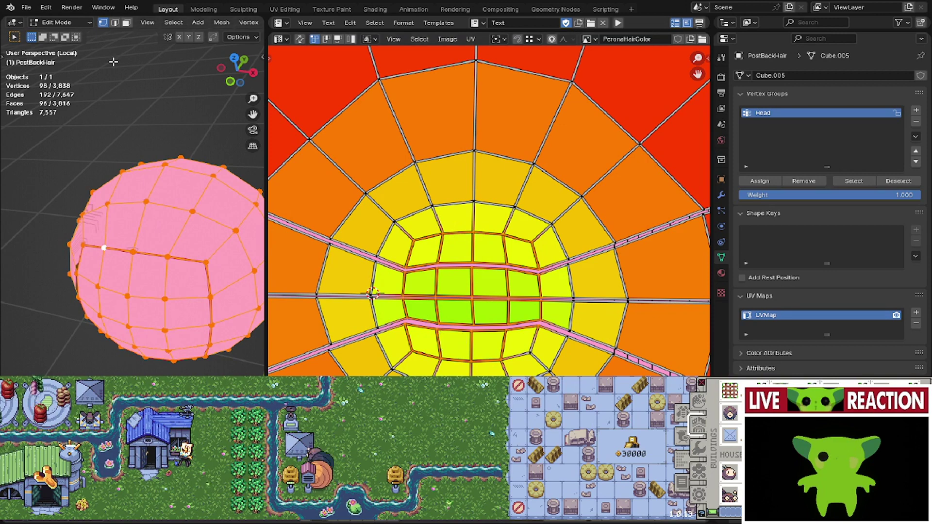
- Turn on UV sync selection and select faces in the centre of the round island to locate them on the bun
click(301, 40)
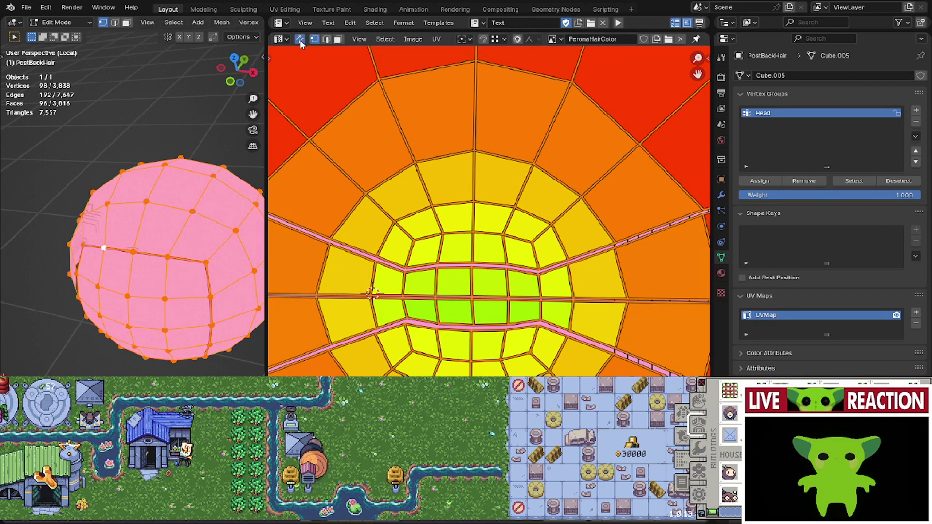
click(400, 238)
drag(485, 315, 542, 365)
middle_drag(169, 280, 254, 303)
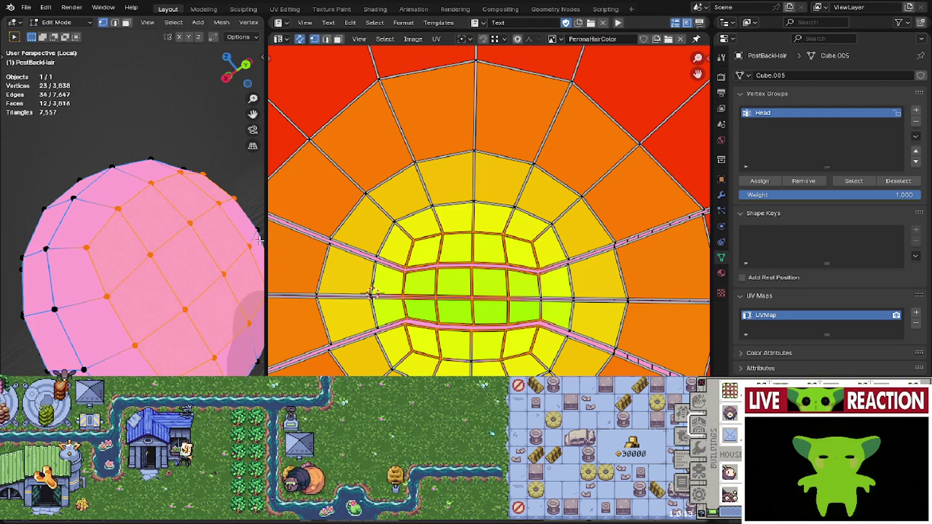
- Circle-select the remaining vertices around the block of faces at the round UV island's centre and compare the selection on the bun
scroll(259, 272, down, 2)
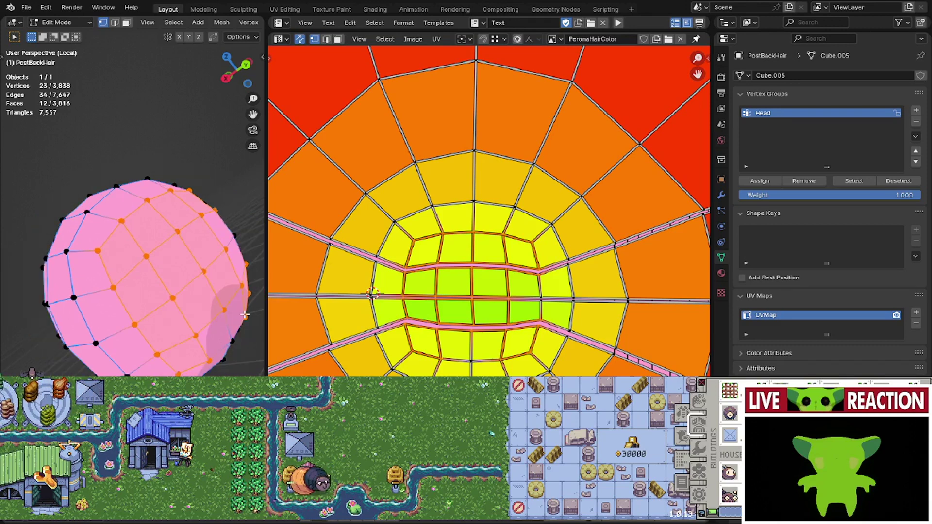
middle_drag(250, 301, 199, 308)
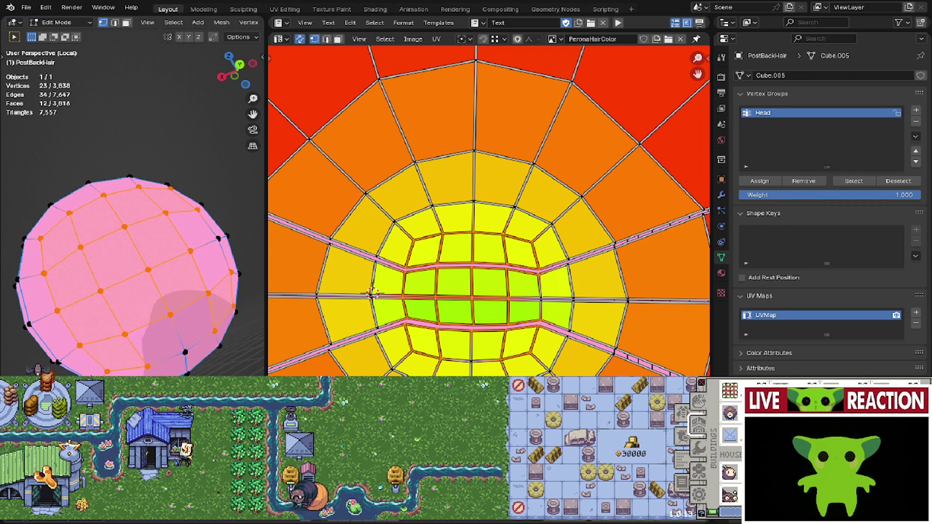
key(c)
click(541, 307)
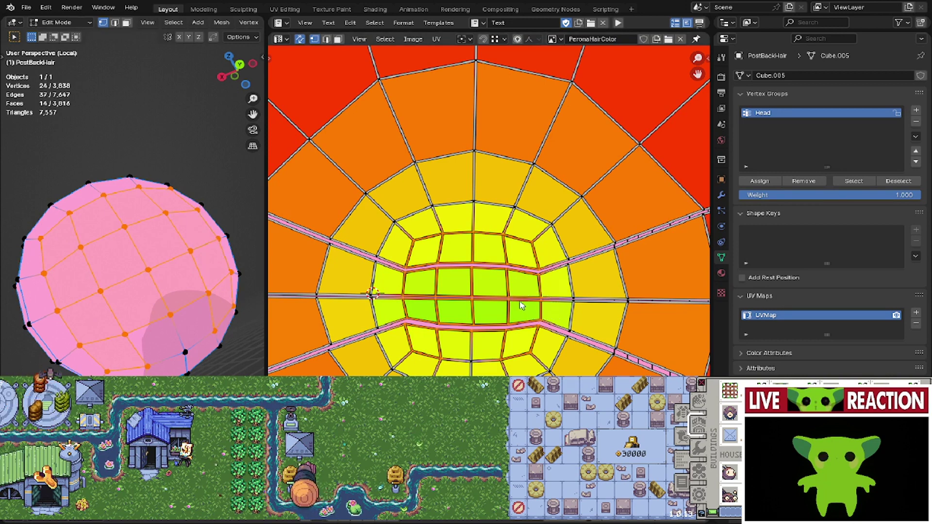
click(467, 360)
right_click(475, 359)
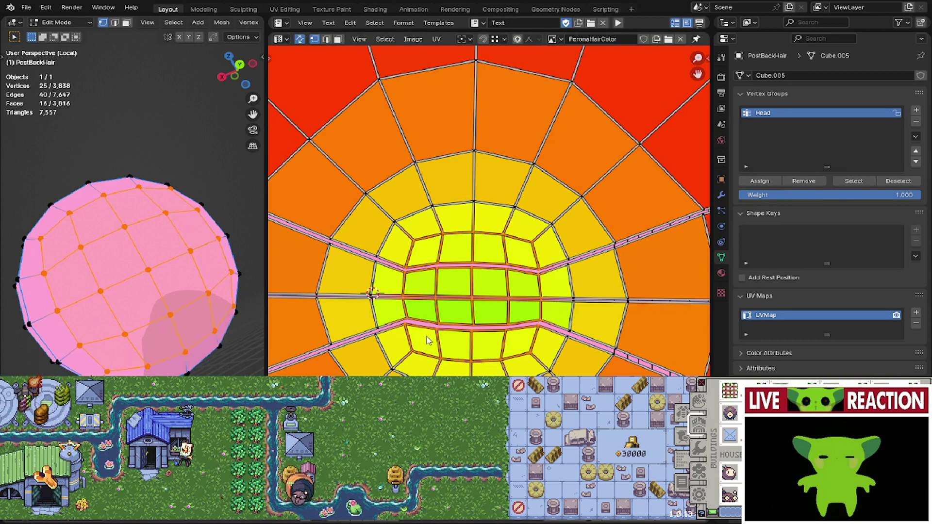
- Deselect inner vertex columns of the central UV block to match them with the bun's mesh, and restore the block selection
middle_drag(124, 323, 141, 292)
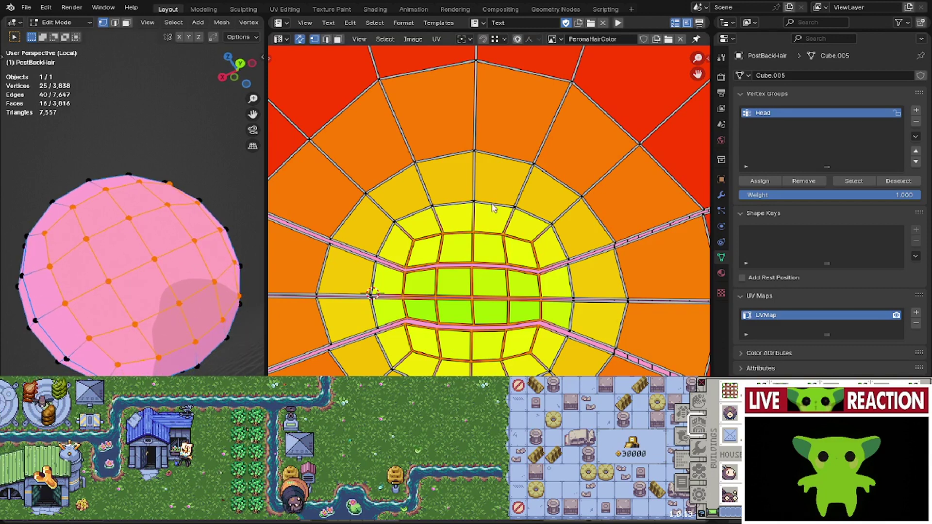
key(ctrl+z)
key(c)
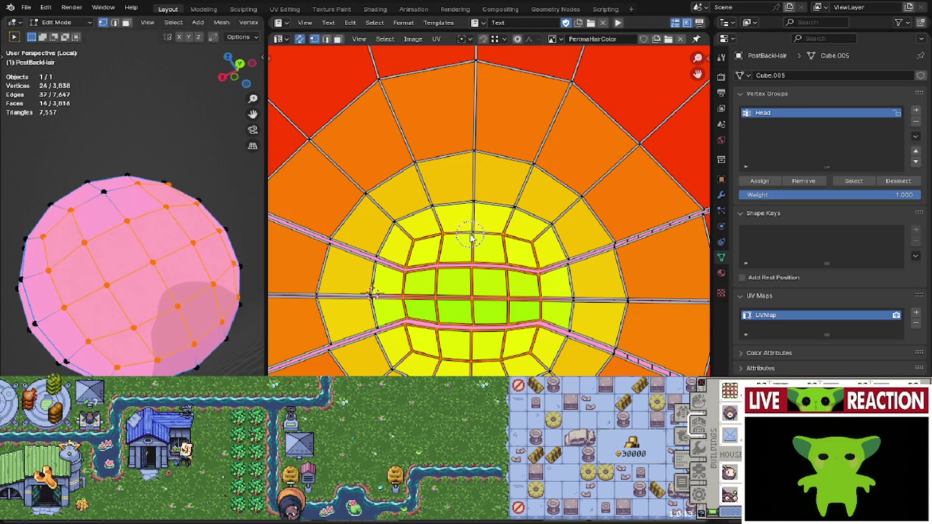
middle_drag(471, 243, 471, 334)
mouse_move(380, 280)
middle_down()
mouse_move(394, 276)
mouse_move(425, 291)
mouse_move(407, 299)
mouse_move(420, 301)
middle_up()
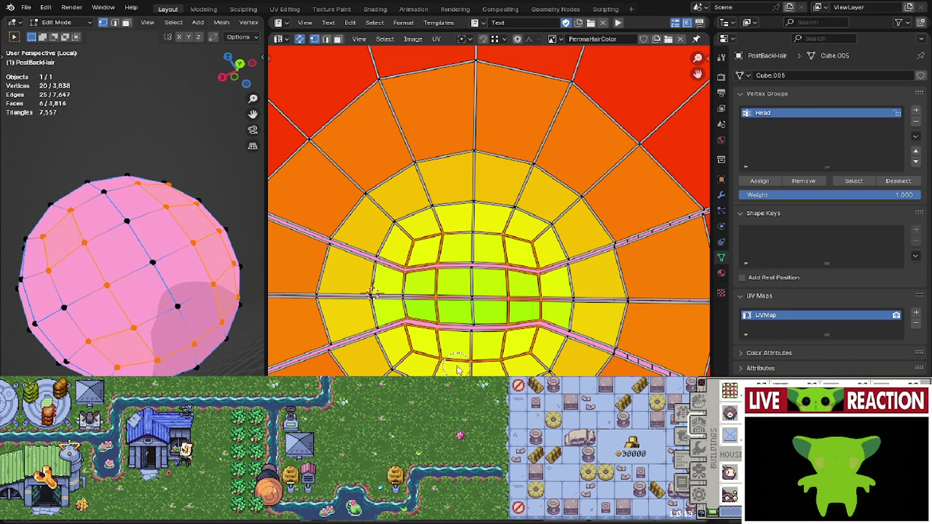
mouse_move(433, 291)
middle_down()
mouse_move(438, 265)
mouse_move(442, 335)
middle_up()
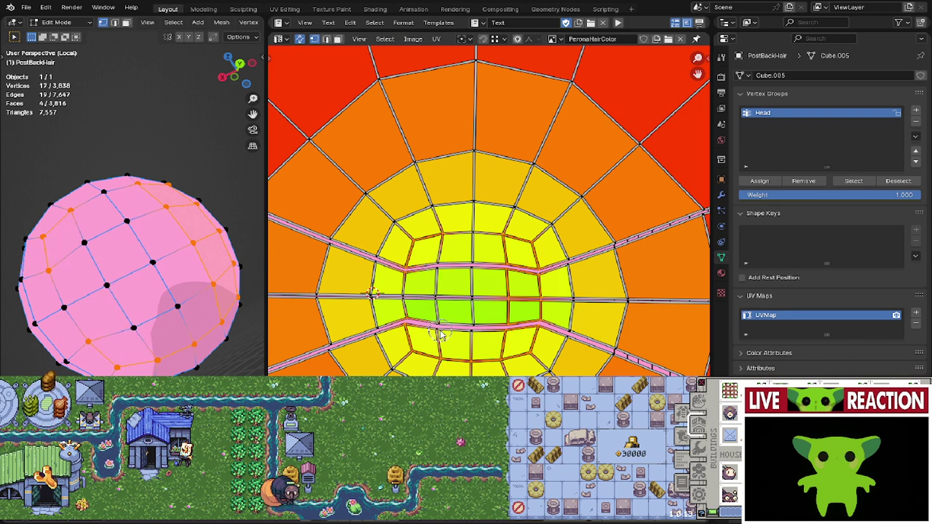
key(ctrl+l)
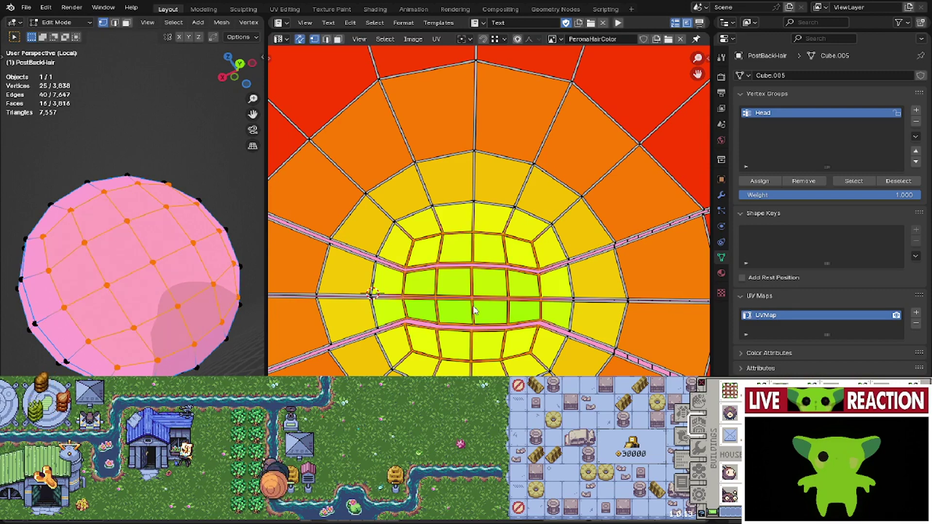
scroll(445, 313, down, 5)
scroll(490, 292, up, 3)
scroll(490, 291, up, 4)
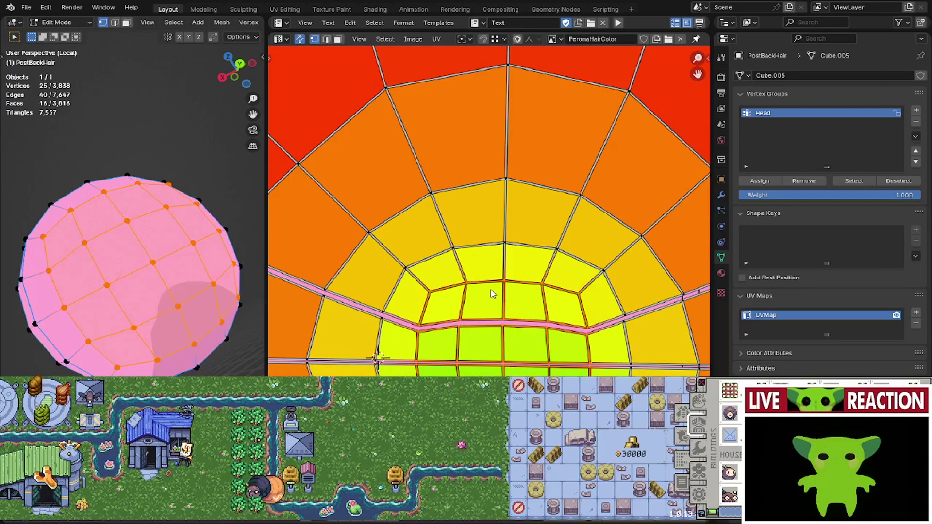
- Select the upper-left diagonal edge line of the round island down to the central block's corner and locate it on the bun
alt+click(438, 269)
scroll(437, 268, down, 1)
middle_drag(428, 267, 462, 280)
middle_drag(255, 260, 283, 263)
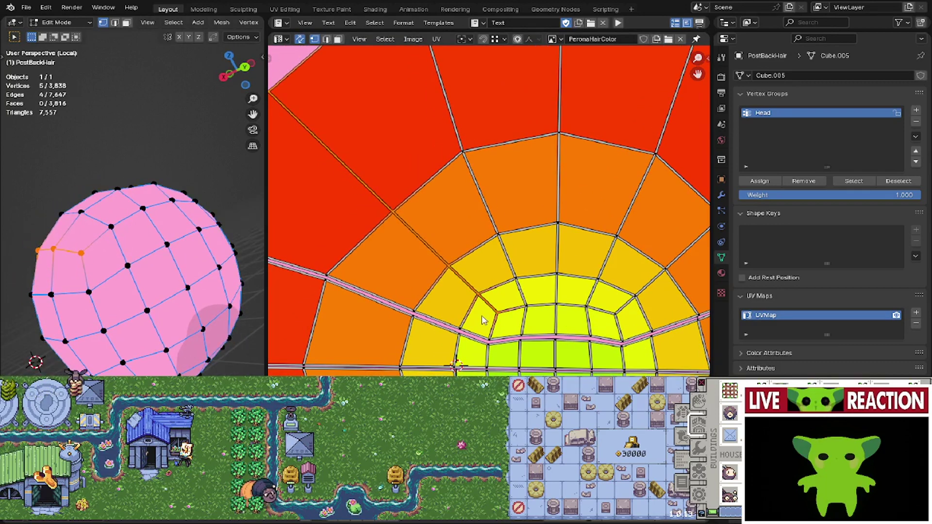
shift+click(490, 336)
scroll(500, 345, up, 2)
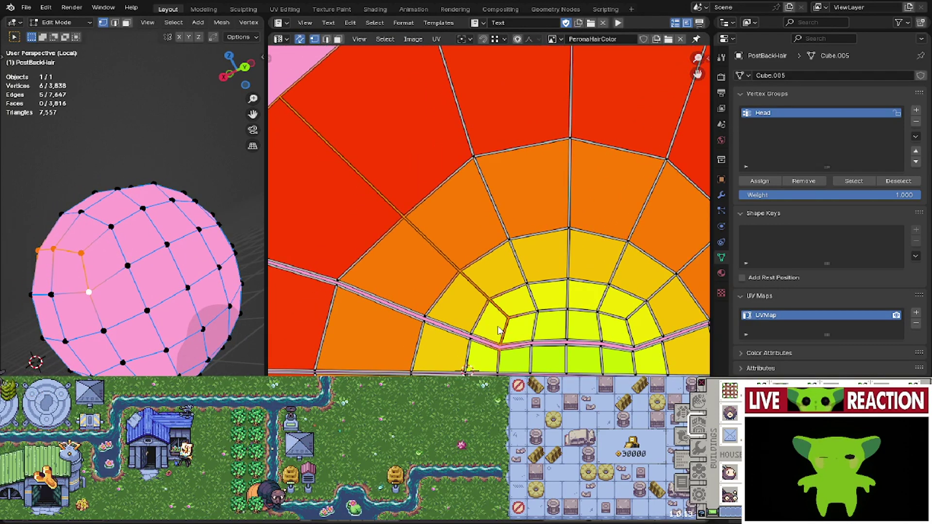
- Turn off UV sync selection, select the whole bun, and offset the upper-left diagonal UV edge line to open a narrow gap
click(300, 39)
key(a)
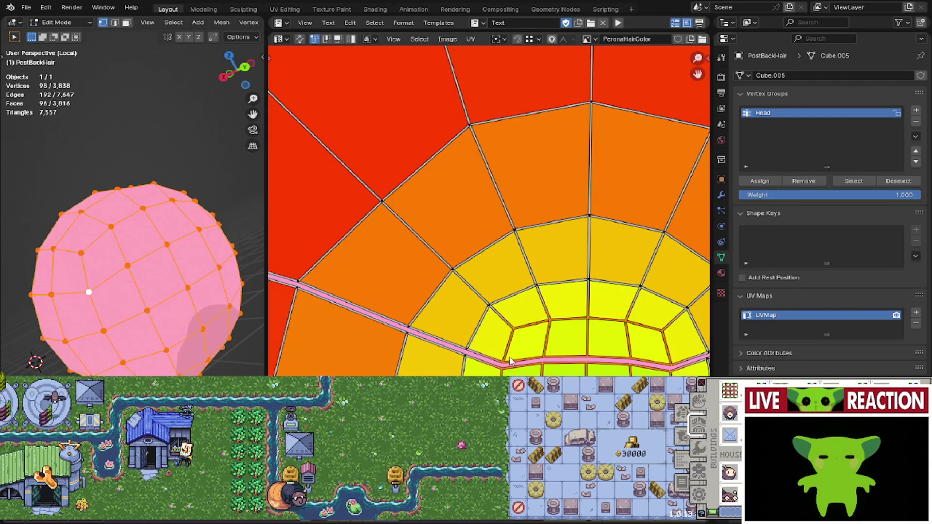
scroll(549, 356, down, 2)
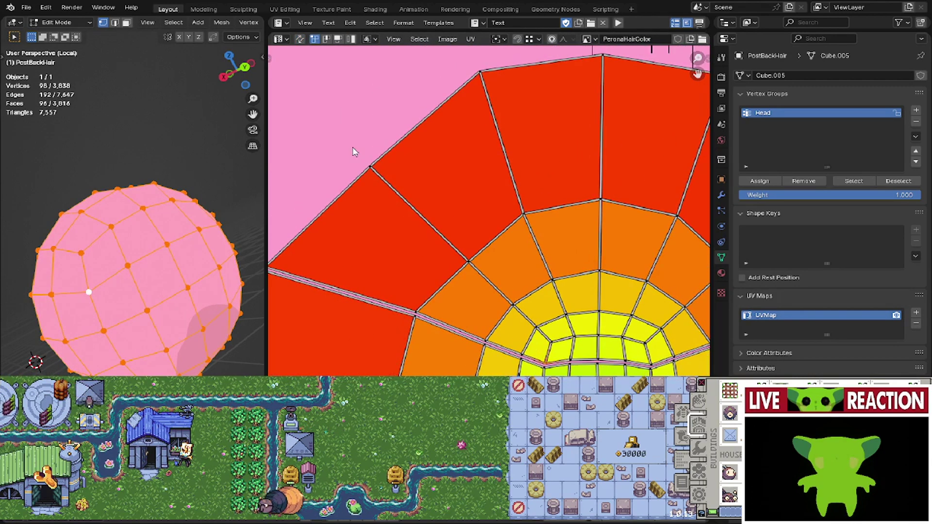
scroll(441, 254, up, 2)
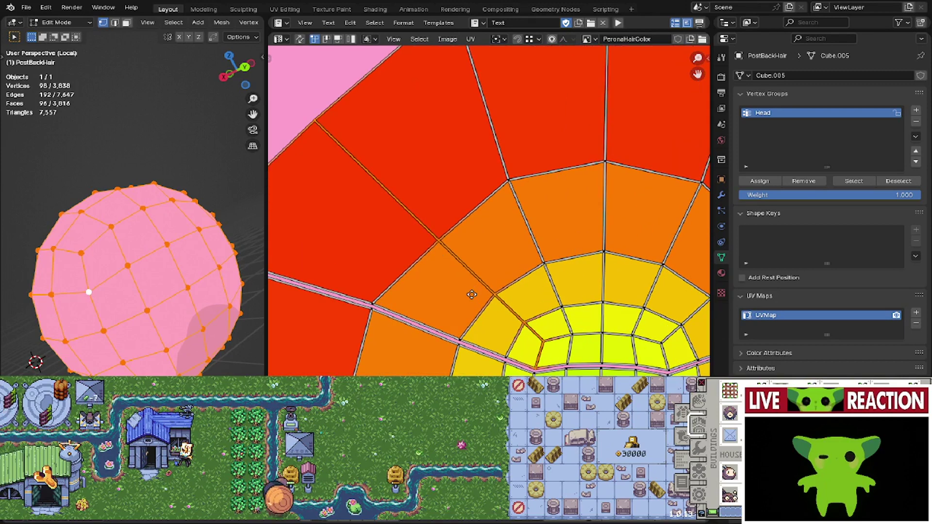
key(g)
middle_drag(452, 288, 407, 265)
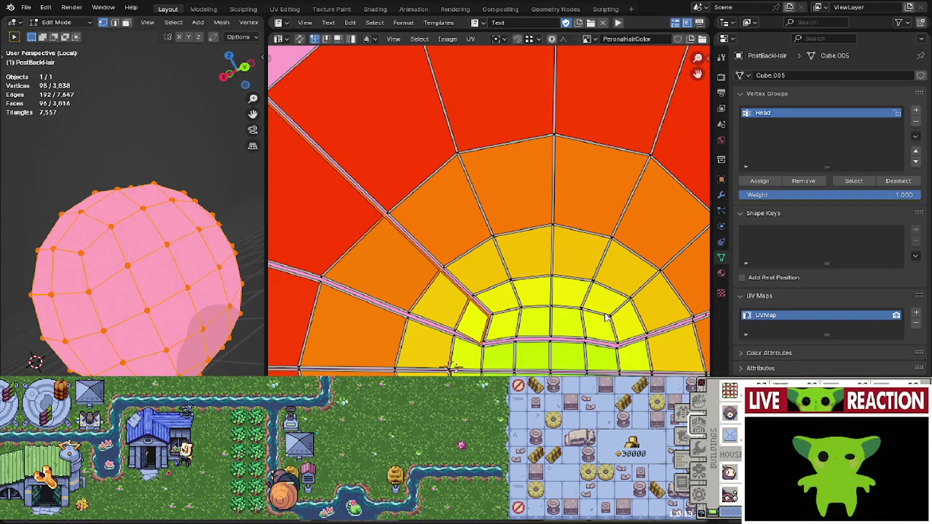
- Rip the upper-right diagonal UV edge line of the round island and offset it to open a narrow gap
middle_drag(607, 315, 553, 311)
scroll(580, 270, down, 1)
middle_drag(580, 269, 536, 316)
alt+click(634, 217)
scroll(534, 265, up, 2)
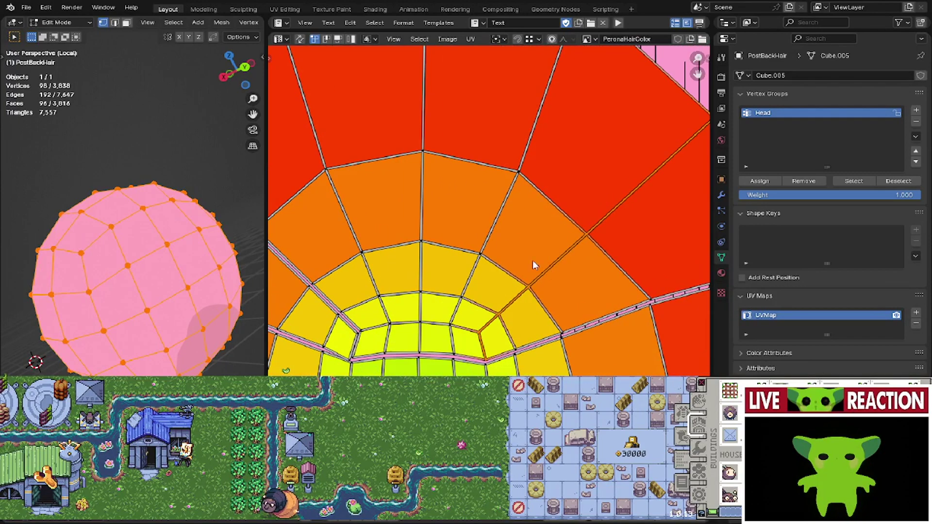
key(v)
click(559, 296)
- Rip the lower-right diagonal UV edge line of the round island to open a narrow gap
middle_drag(512, 344, 501, 210)
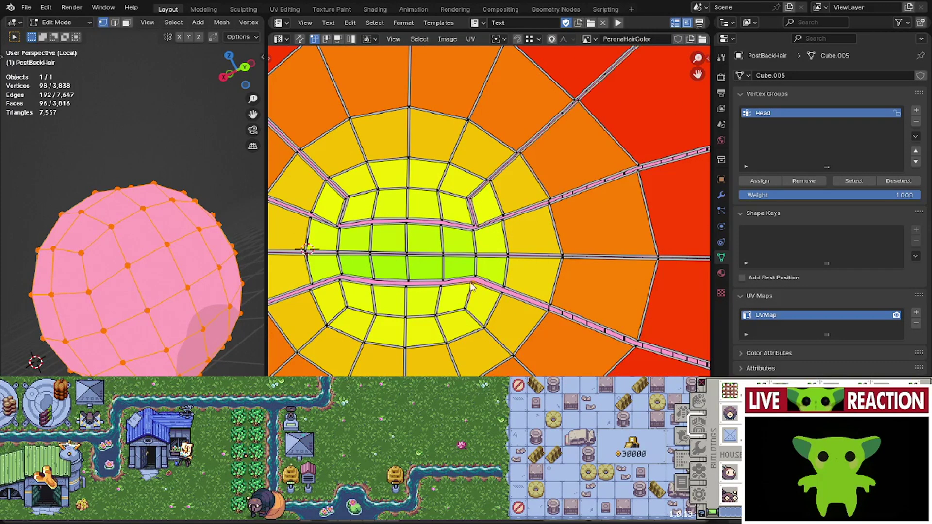
middle_drag(464, 336, 443, 270)
alt+click(582, 374)
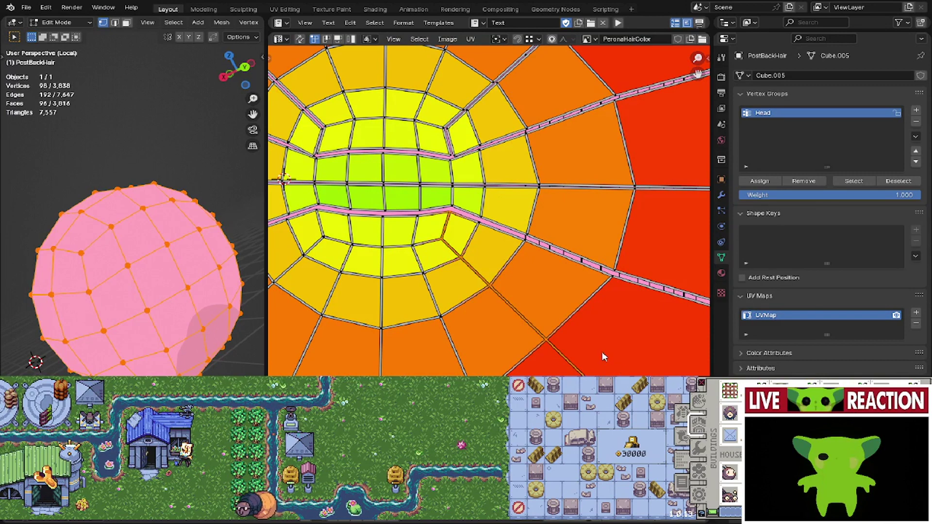
key(v)
click(607, 355)
- Offset the lower-left diagonal UV edge line of the round island slightly to open a narrow gap
middle_drag(465, 307, 568, 309)
click(416, 218)
middle_drag(420, 276, 512, 238)
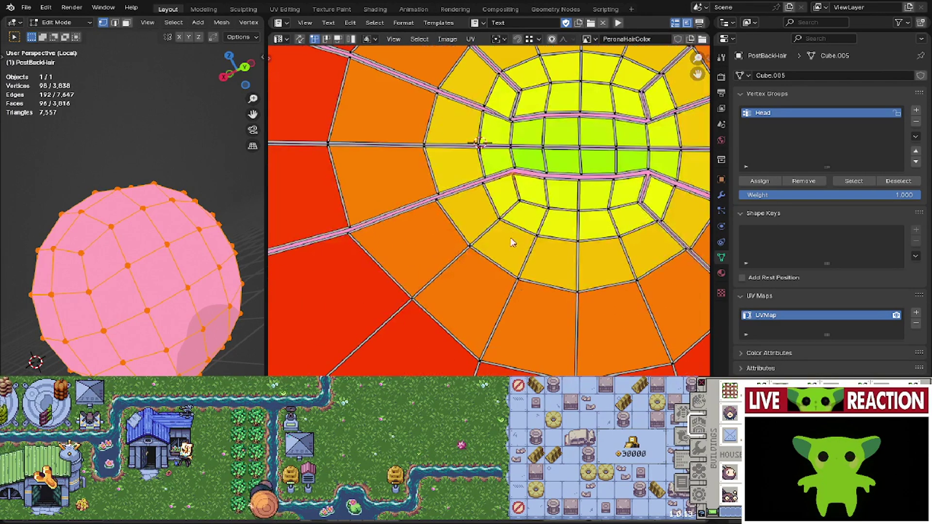
alt+click(322, 357)
key(g)
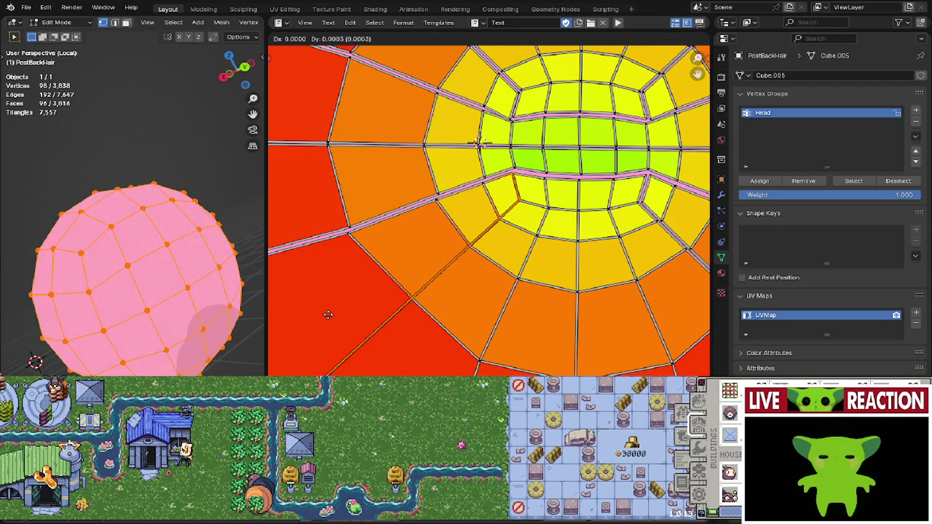
click(324, 315)
- Select the radial edge line just left of the lower centre with UV sync selection on and locate it on the bun
scroll(427, 246, down, 1)
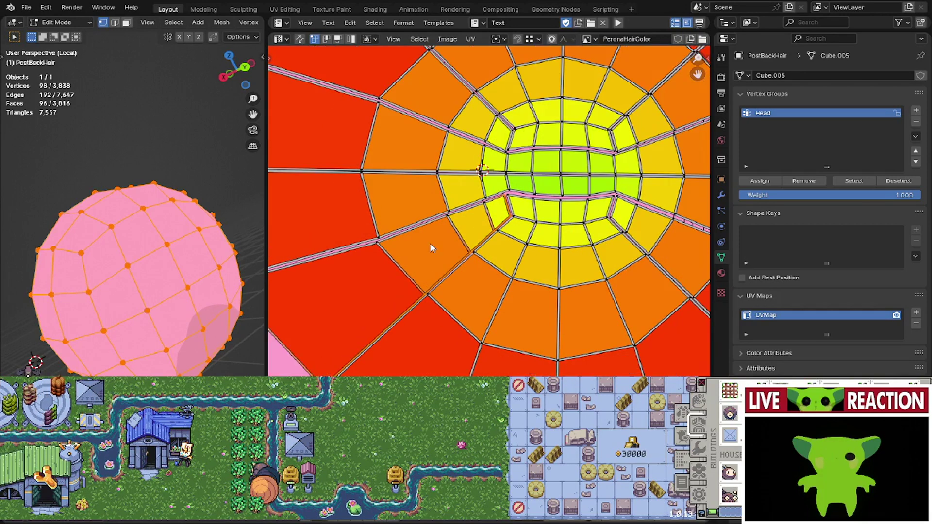
alt+click(509, 287)
scroll(490, 227, down, 1)
middle_drag(491, 227, 470, 299)
scroll(461, 314, up, 3)
scroll(461, 318, down, 2)
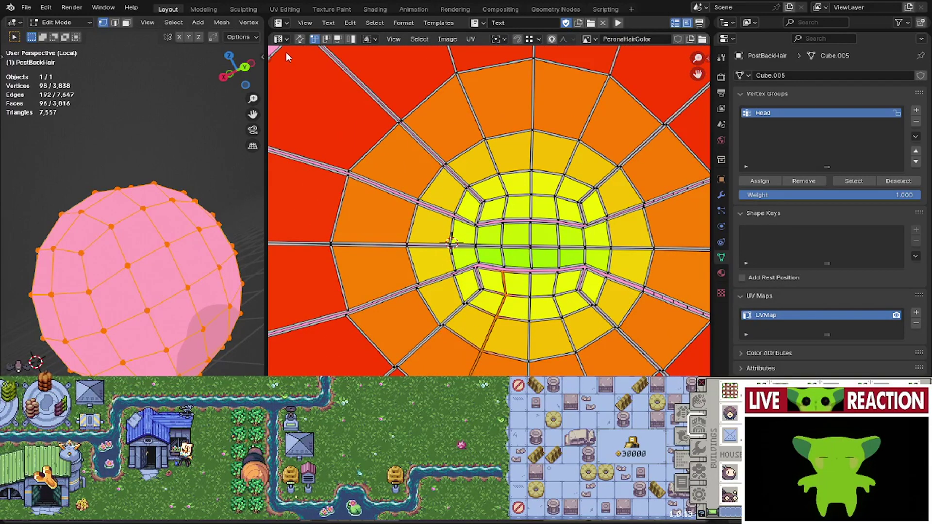
click(301, 39)
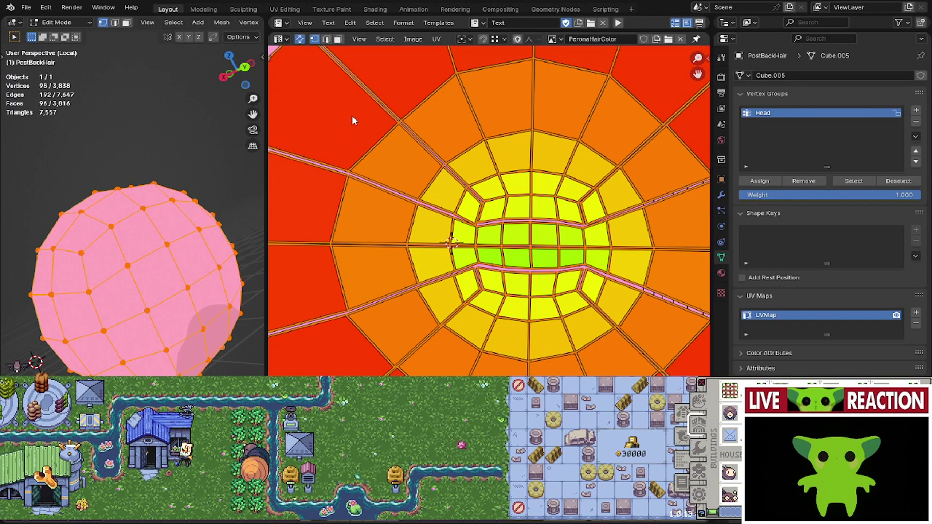
alt+click(484, 335)
middle_drag(112, 223, 145, 216)
shift+middle_drag(166, 282, 150, 245)
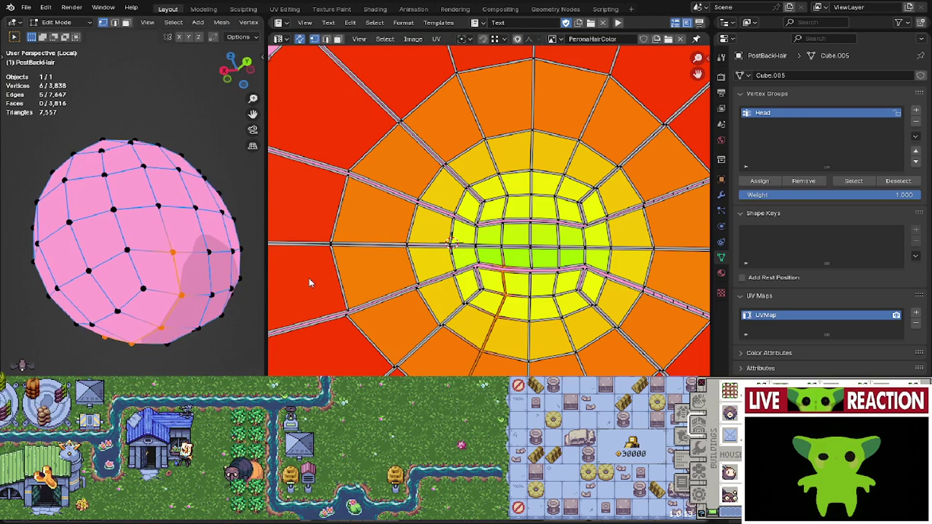
middle_drag(459, 326, 481, 339)
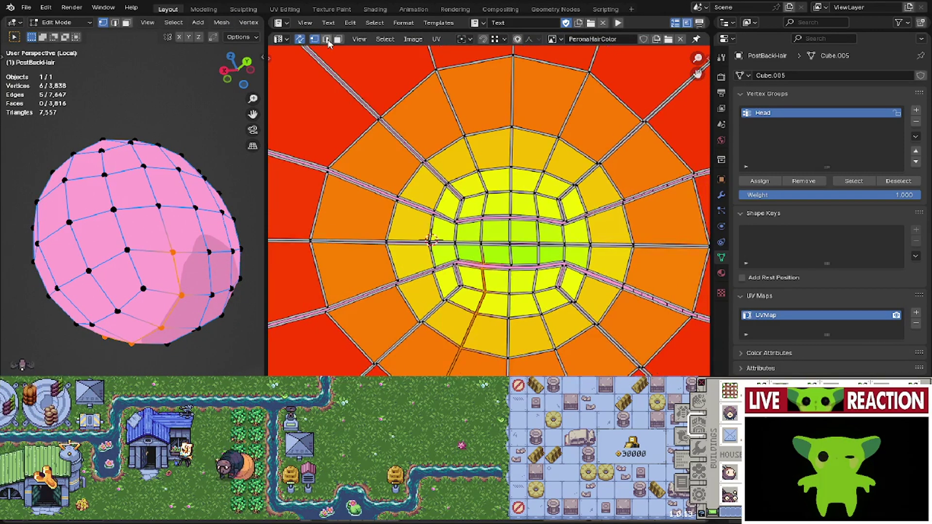
- Turn off UV sync selection and offset the radial edge line left of the lower centre to open a narrow gap
click(300, 40)
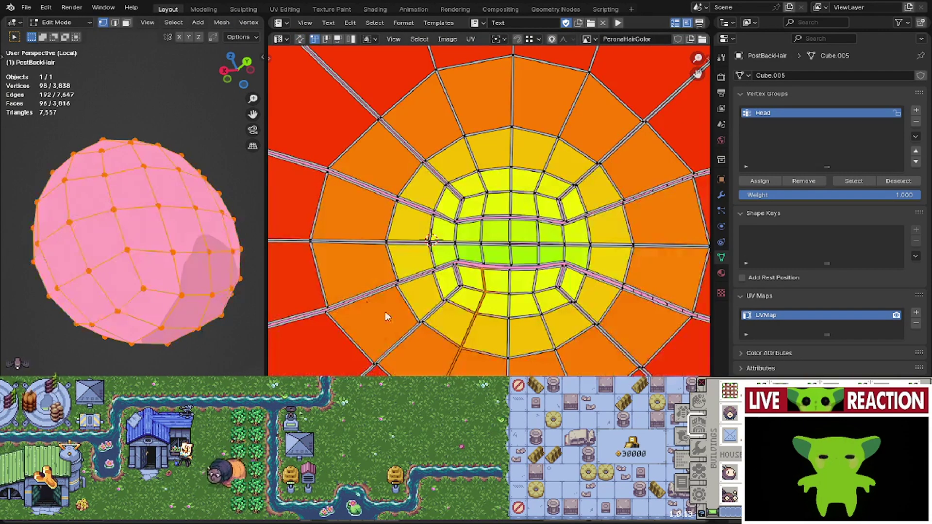
scroll(449, 339, up, 2)
key(g)
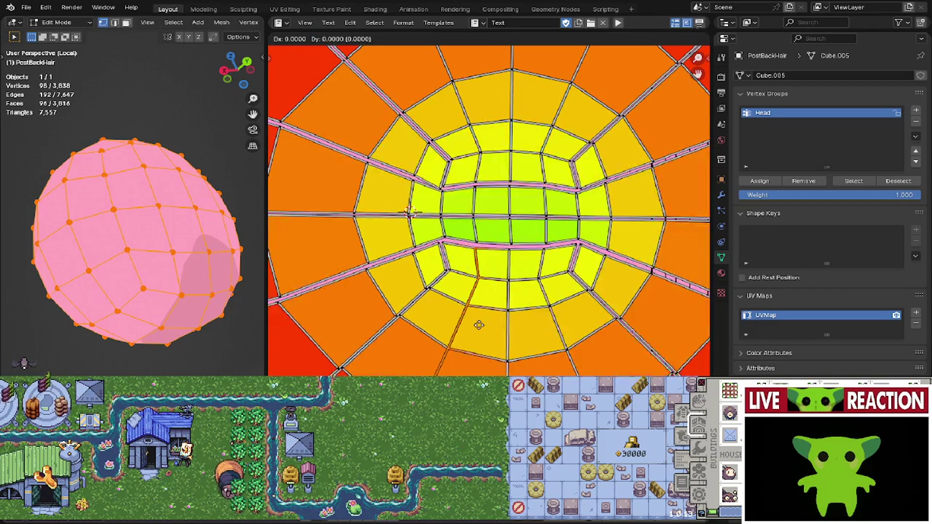
click(480, 326)
- Offset the lower central radial UV edge line and the one to its right to open matching narrow gaps
click(504, 338)
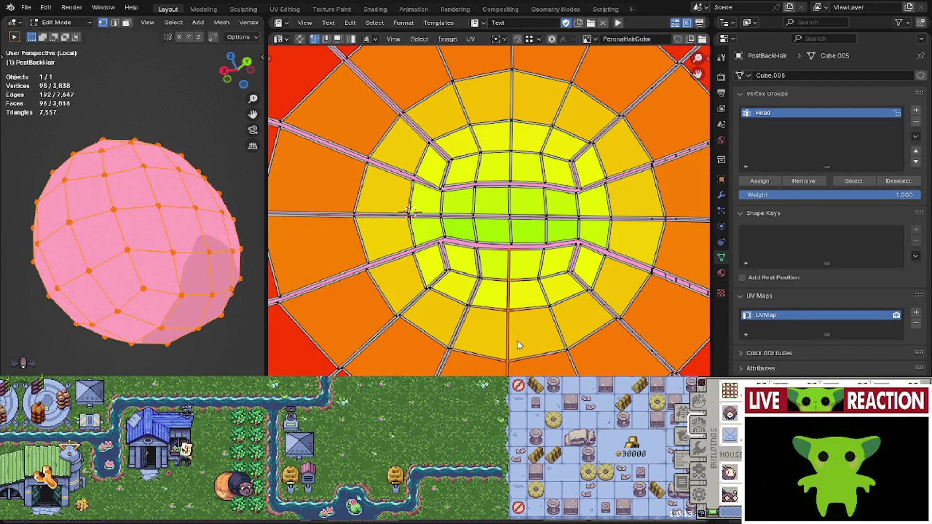
key(g)
click(522, 343)
middle_drag(535, 353, 500, 345)
click(529, 340)
alt+click(537, 353)
key(g)
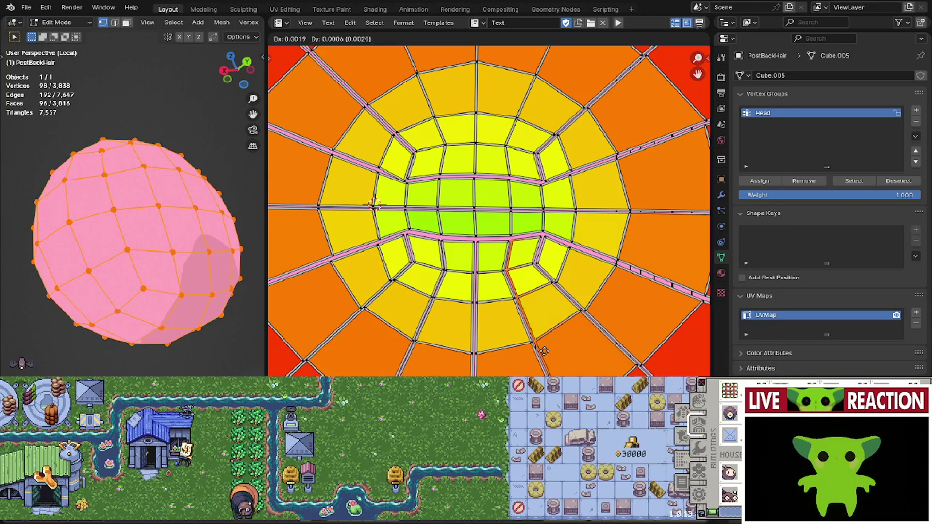
click(548, 331)
- Rip the three radial UV edge lines in the round island's upper part and offset each to open narrow gaps
middle_drag(498, 252, 501, 361)
middle_drag(436, 207, 462, 284)
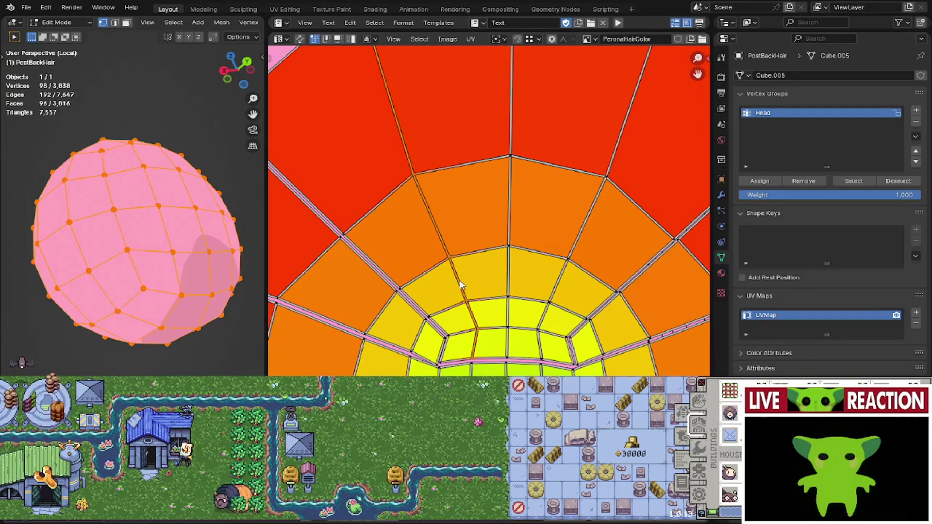
key(v)
click(442, 286)
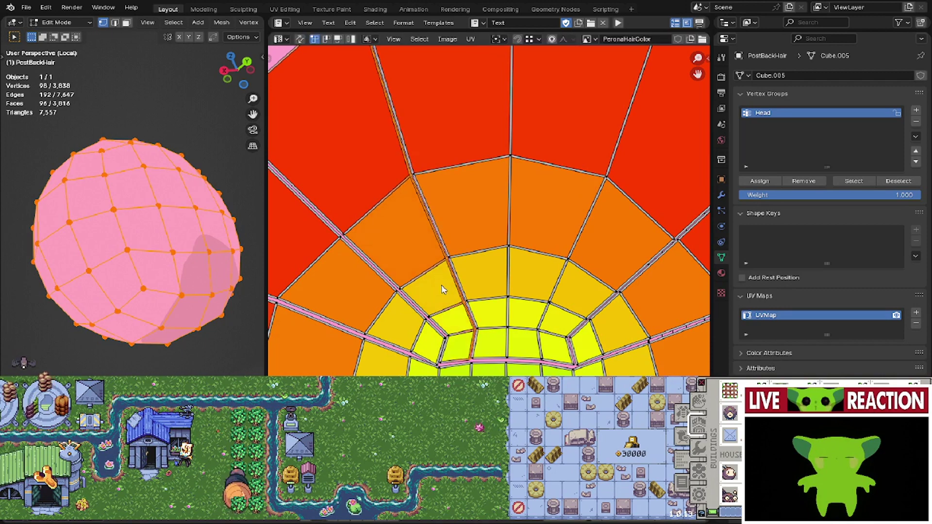
click(499, 277)
key(v)
click(496, 277)
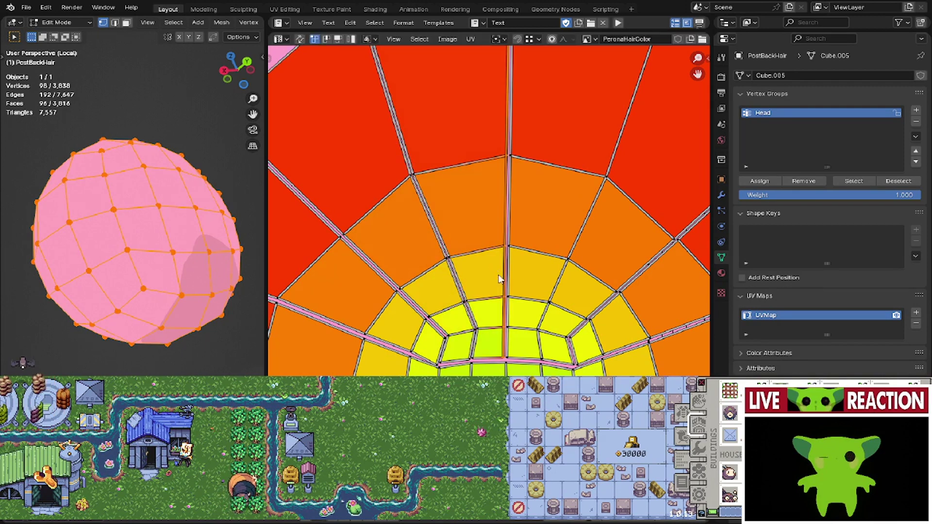
click(554, 288)
key(v)
click(550, 285)
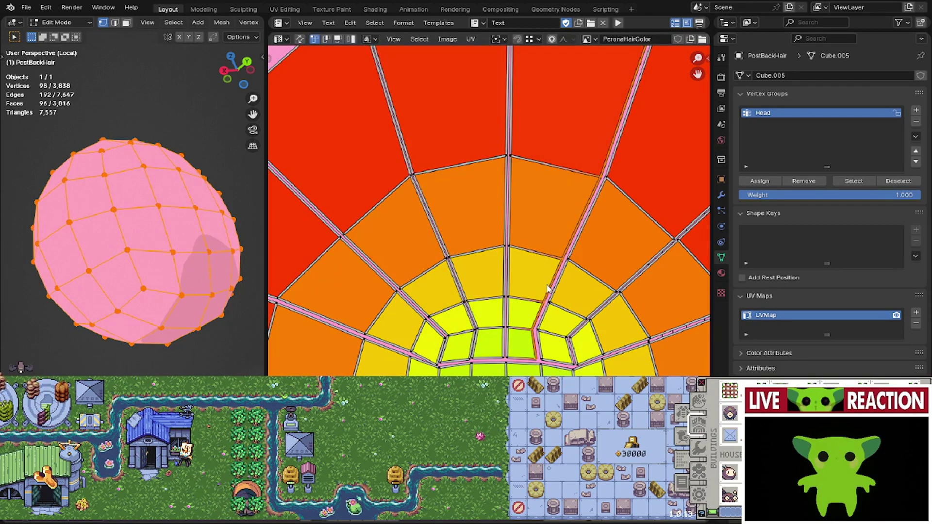
- Select the entire round bun UV island and move it to the texture's left side, clear of the right edge
scroll(515, 239, down, 5)
scroll(515, 240, down, 4)
drag(366, 188, 634, 407)
key(g)
middle_drag(562, 341, 573, 322)
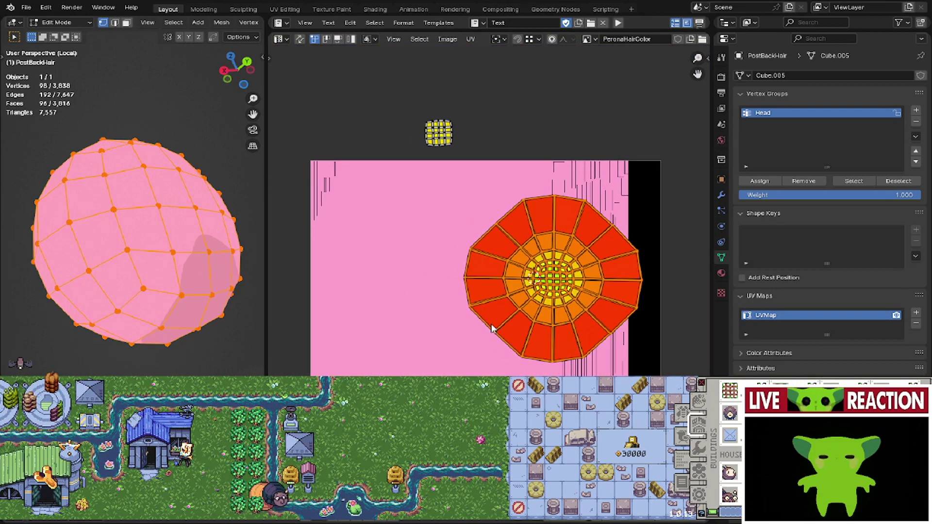
key(g)
click(343, 345)
middle_drag(343, 346, 401, 381)
- Select the radial UV strip just left of the round island's upper centre and move it up out of the island
scroll(459, 291, up, 7)
middle_drag(444, 325, 448, 309)
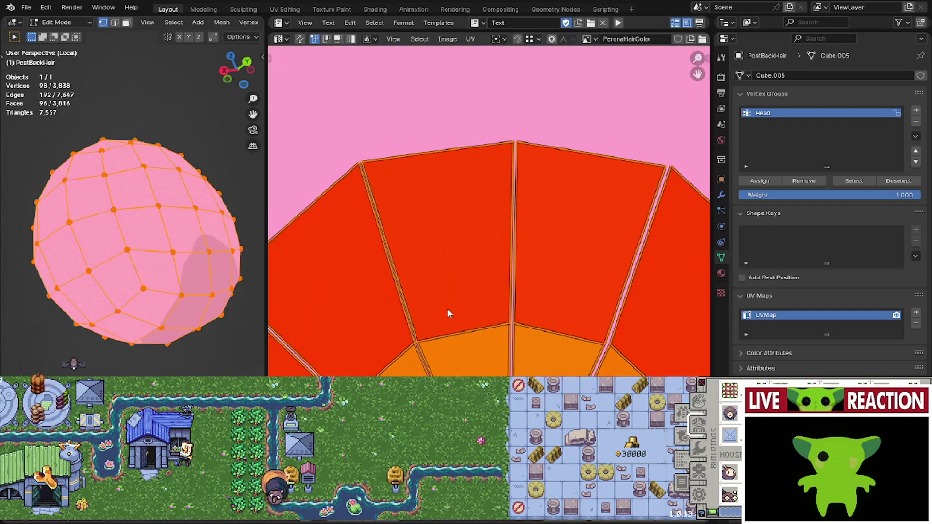
scroll(450, 325, down, 4)
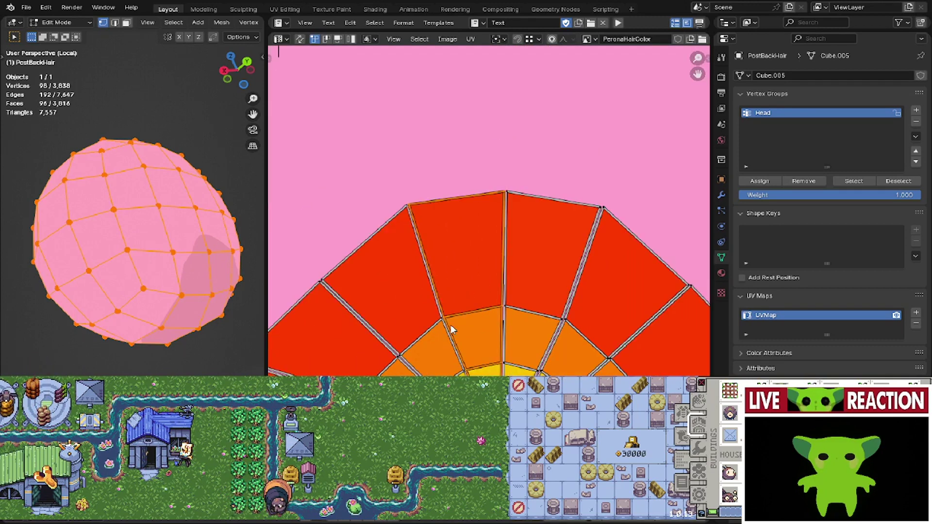
key(g)
click(494, 252)
middle_drag(494, 252, 505, 297)
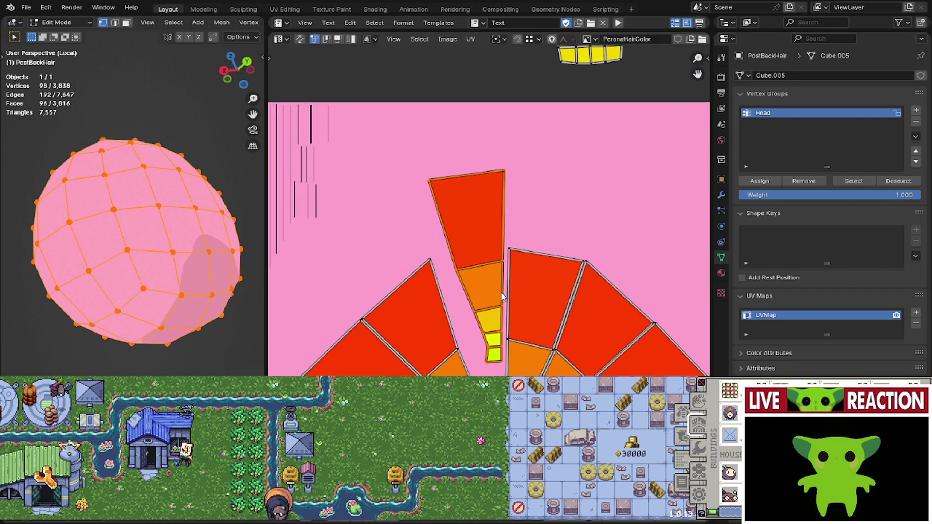
- Show the UV Squares tools and straighten the detached strip into a narrow vertical column with To Grid By Shape
key(n)
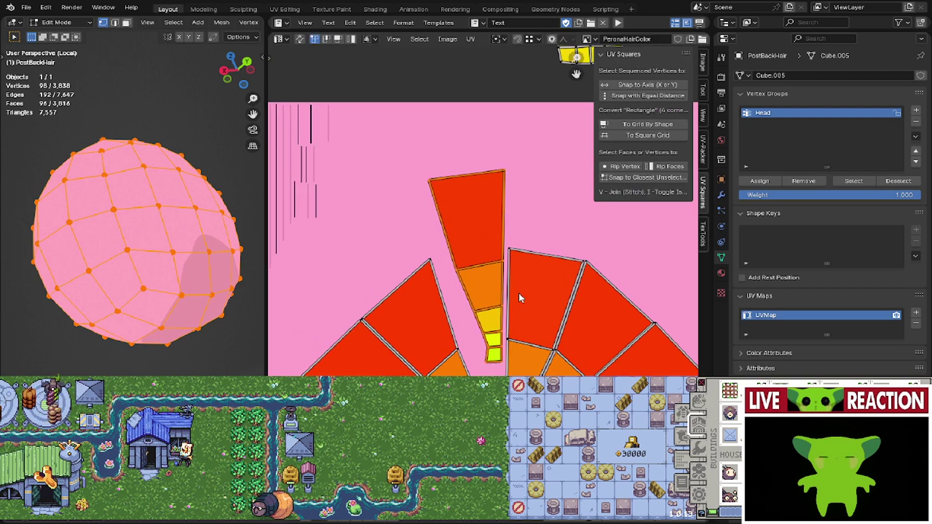
click(645, 126)
key(ctrl+z)
click(645, 126)
key(ctrl+z)
click(644, 126)
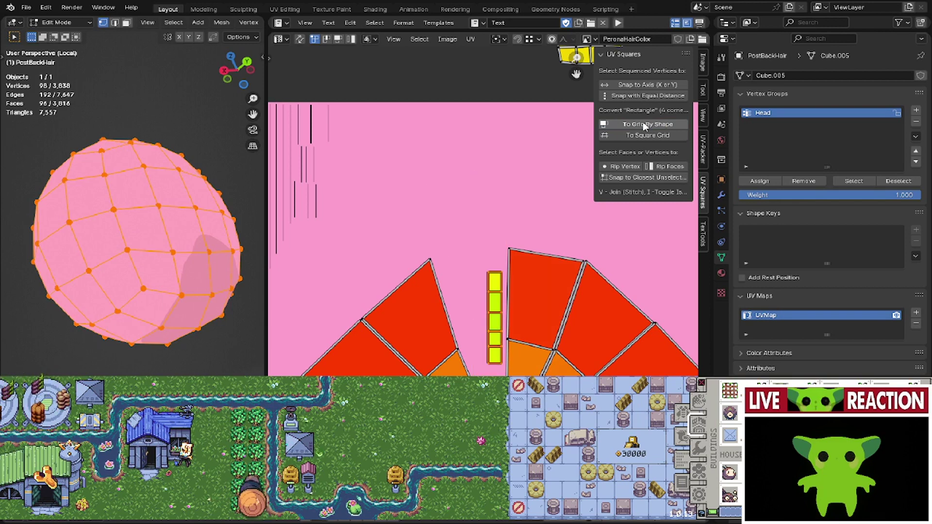
key(ctrl+z)
click(643, 123)
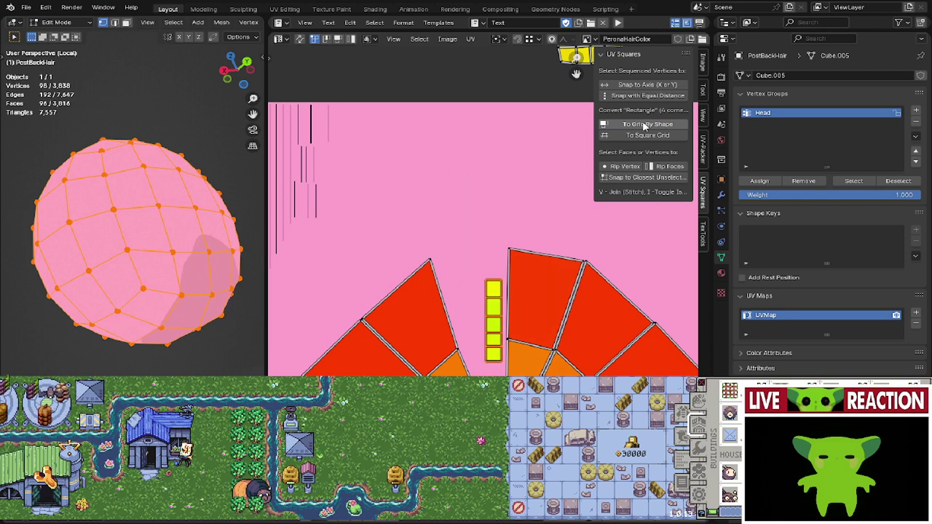
- Move the straightened strip to the texture's top edge, just right of the existing thin strand islands
middle_drag(479, 279, 500, 326)
key(g)
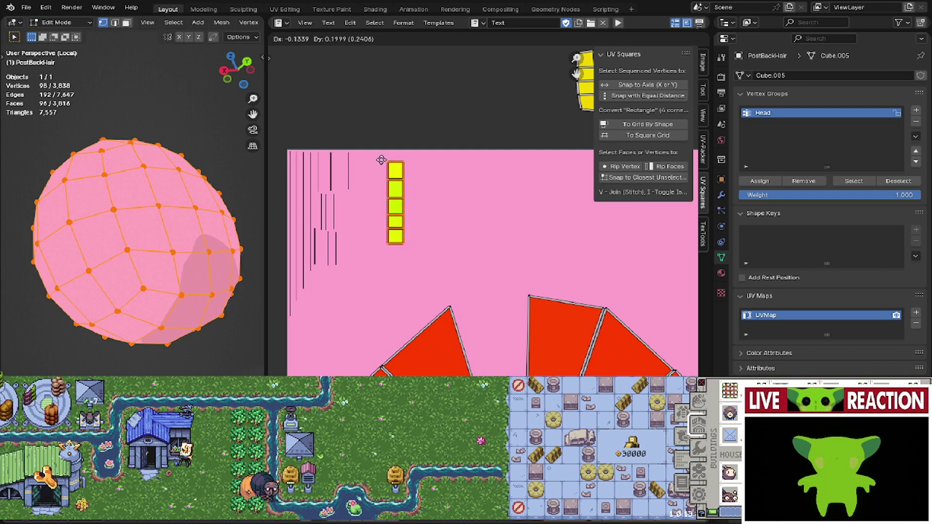
click(381, 159)
scroll(457, 218, up, 2)
middle_drag(414, 229, 466, 245)
scroll(394, 334, down, 3)
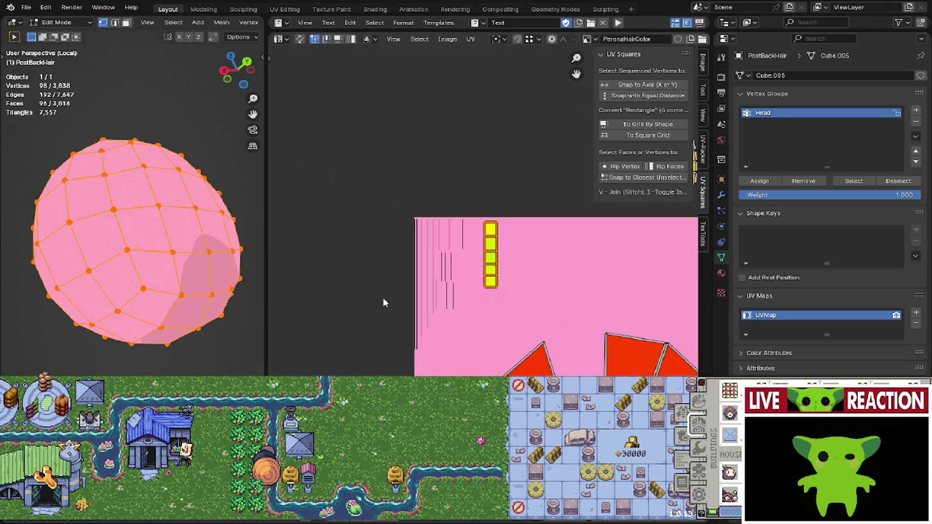
key(g)
click(367, 302)
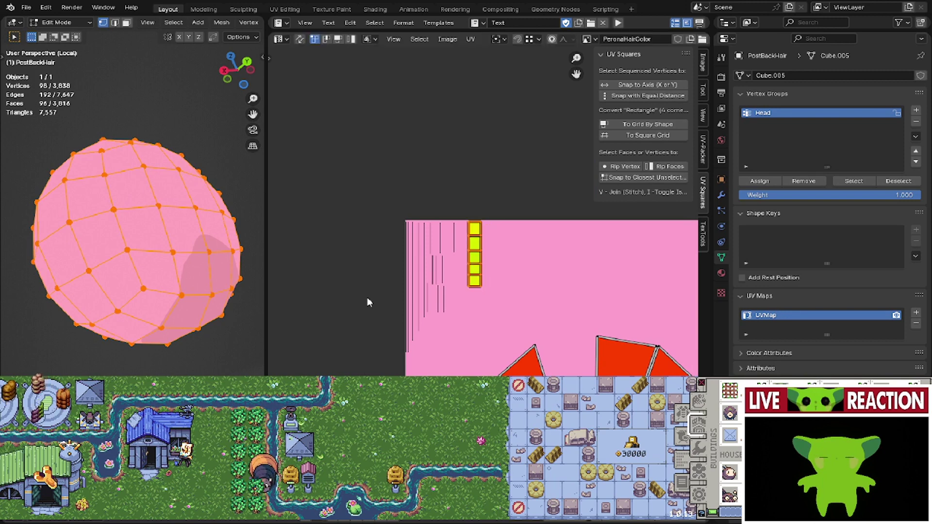
- Straighten the radial strip on the gap's right side with To Grid By Shape and place it beside the first column
scroll(514, 261, up, 4)
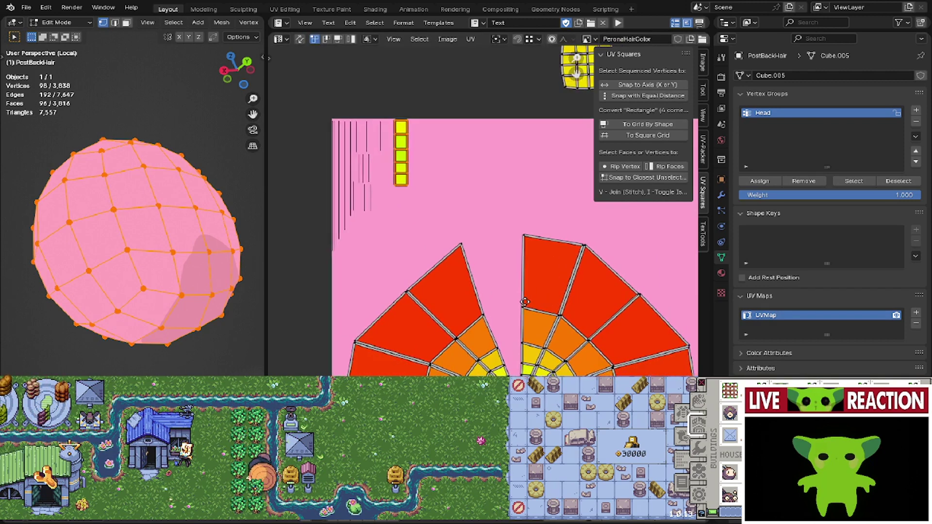
scroll(487, 316, down, 1)
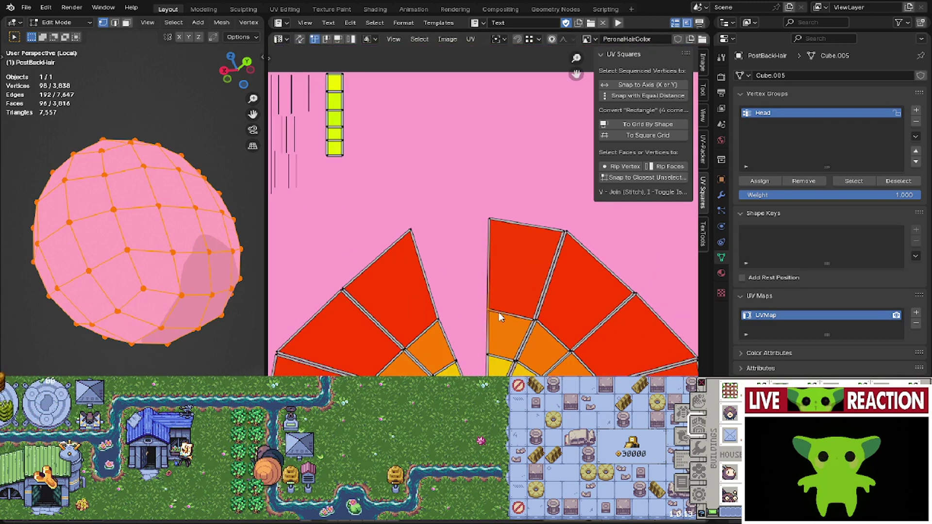
click(530, 268)
click(631, 122)
key(g)
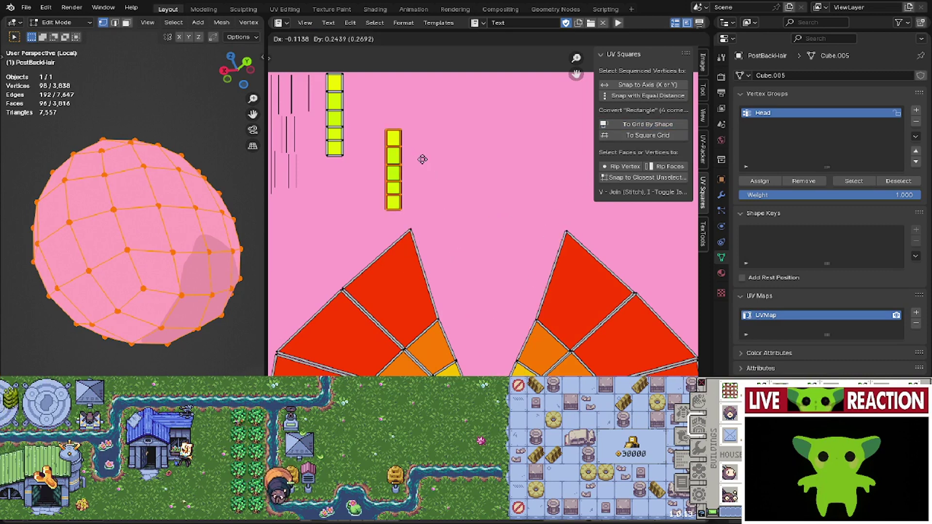
click(394, 116)
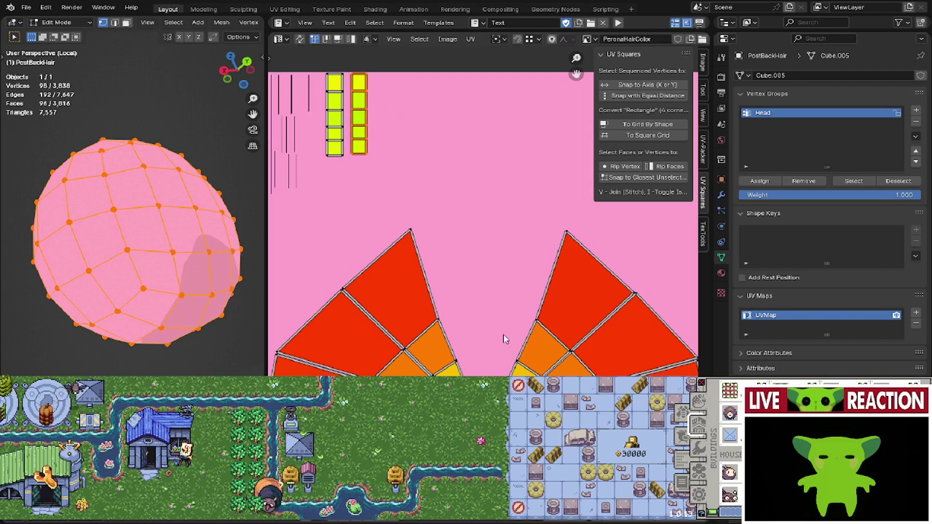
- Deselect all UVs and select the linked radial strip now bordering the gap's right side
key(alt+a)
key(l)
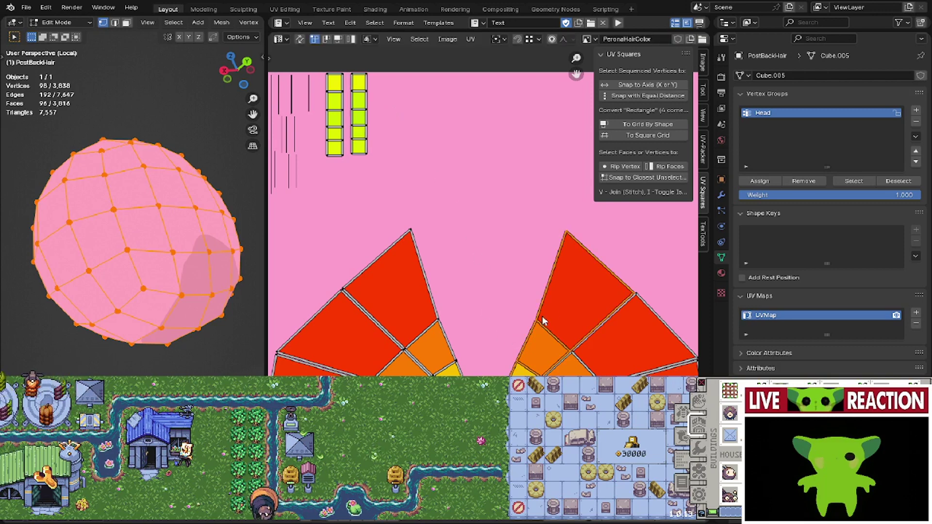
click(630, 125)
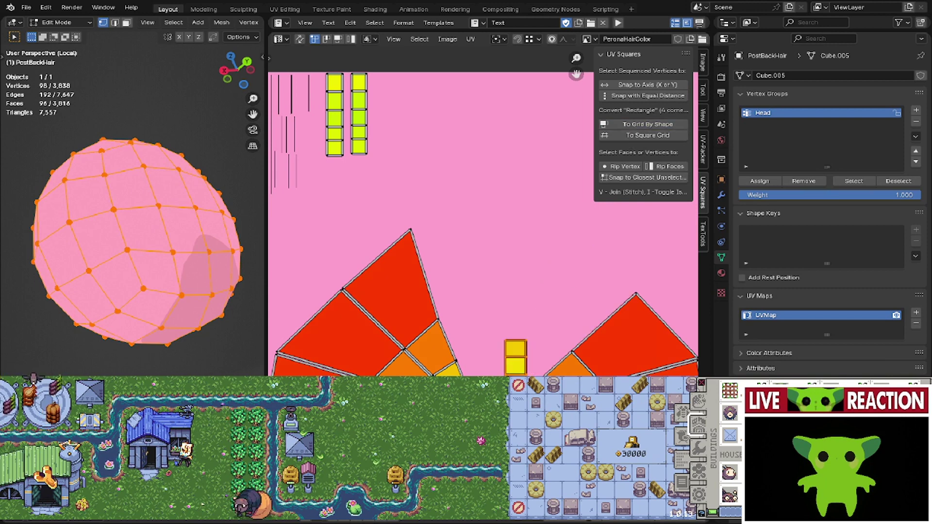
key(g)
right_click(405, 134)
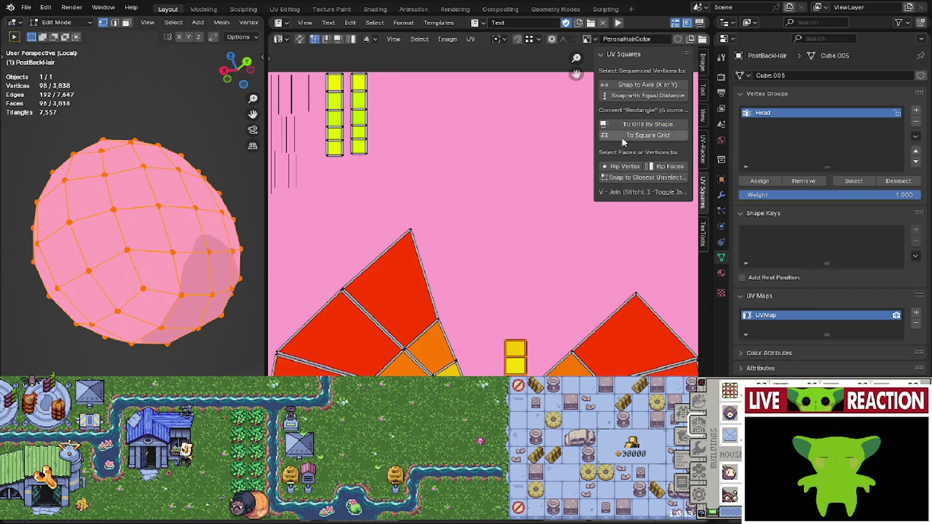
key(ctrl+z)
click(628, 126)
key(ctrl+z)
click(642, 125)
key(ctrl+z)
click(641, 125)
key(ctrl+z)
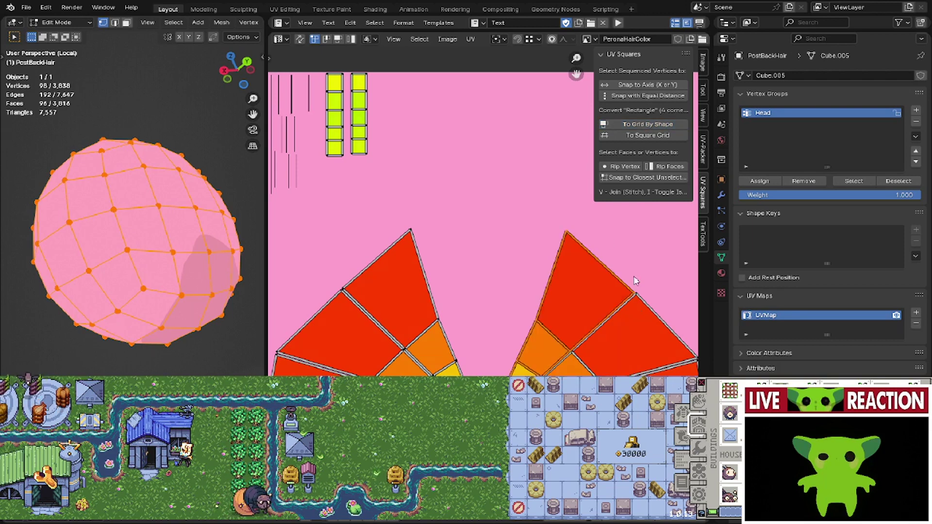
click(631, 125)
key(g)
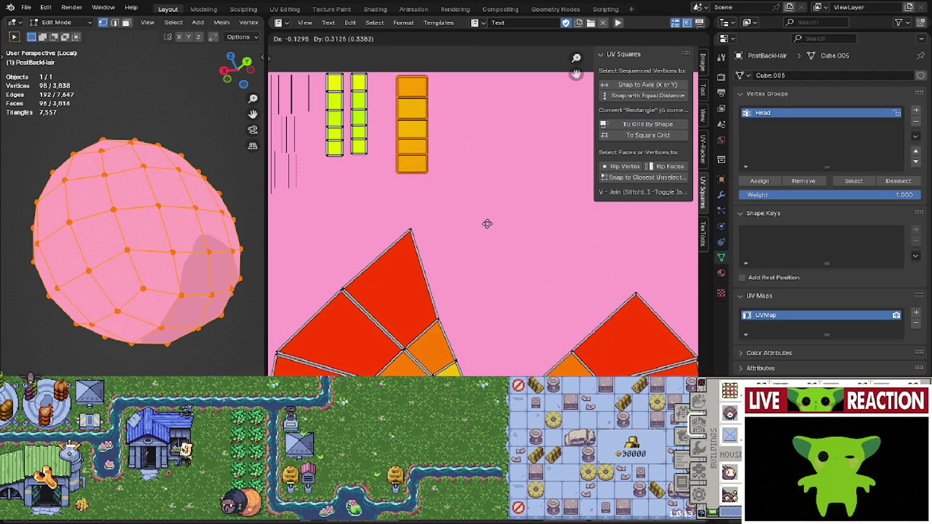
right_click(466, 221)
key(ctrl+z)
- Straighten the selected radial strip with To Grid By Shape and place it right of the two finished columns
click(637, 125)
key(g)
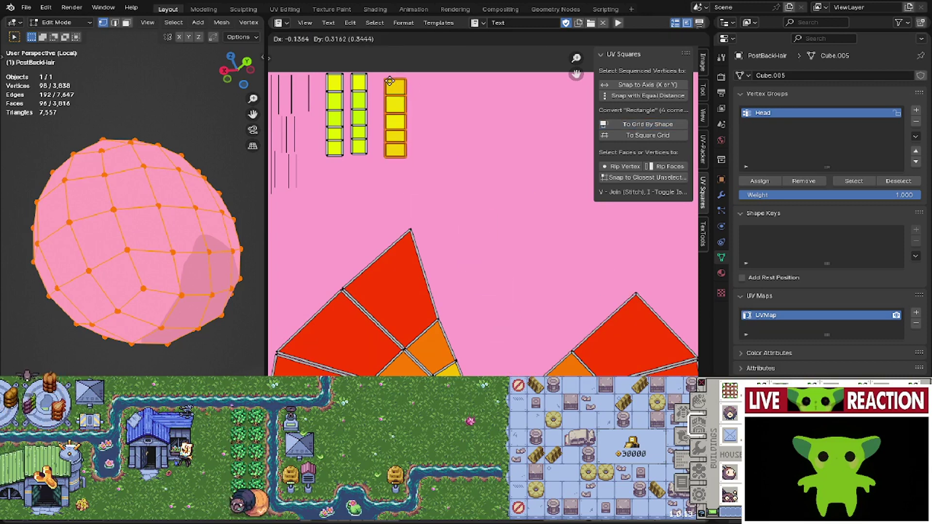
click(383, 83)
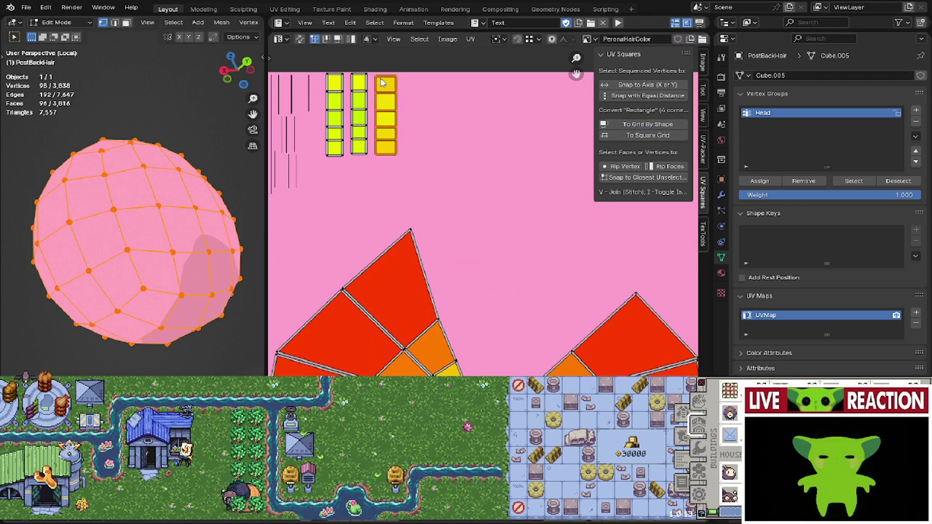
- Select the next radial strip on the gap's right side, rotate it upright and move it into the open gap
middle_drag(557, 347, 535, 308)
click(536, 308)
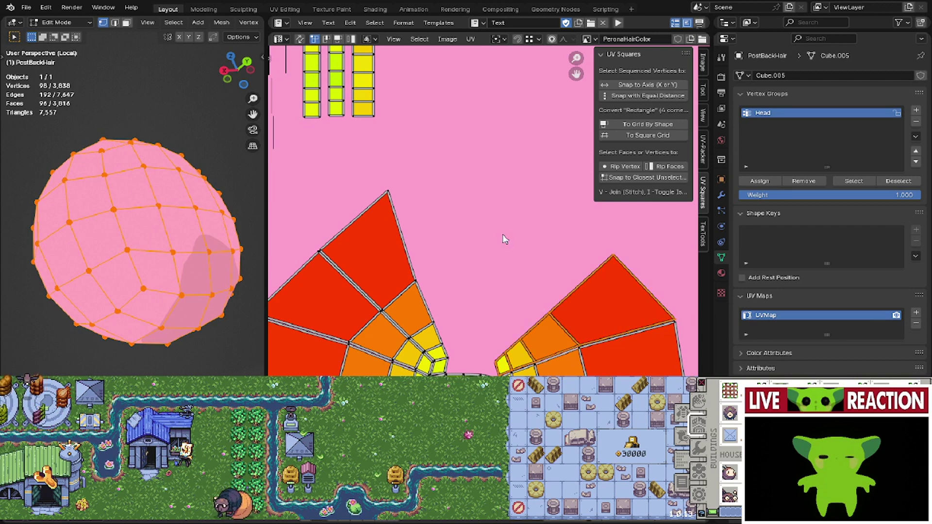
scroll(503, 239, up, 2)
click(638, 127)
key(ctrl+z)
key(r)
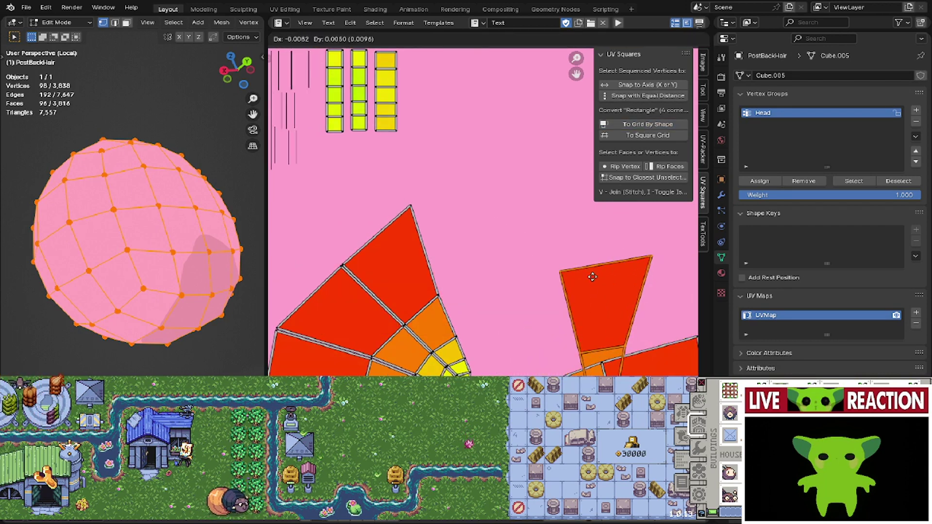
click(535, 224)
click(630, 125)
key(ctrl+z)
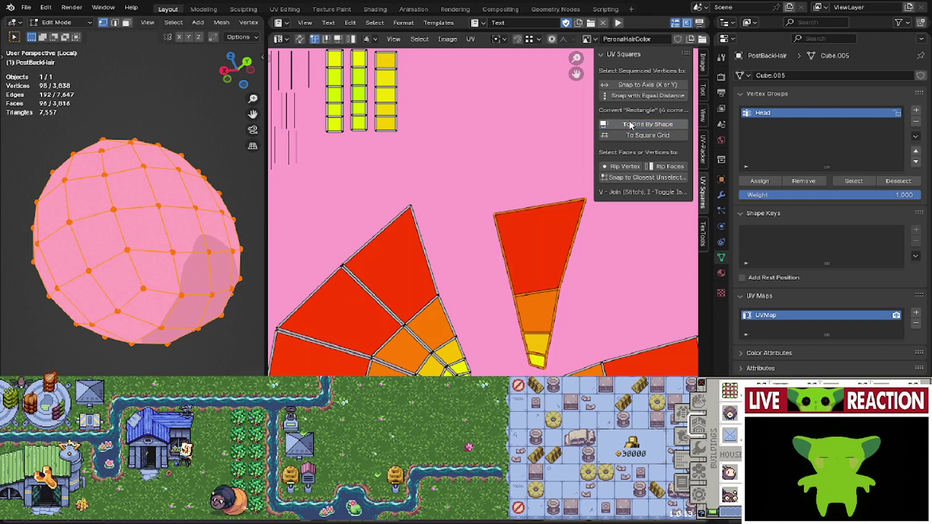
click(631, 126)
key(ctrl+z)
click(629, 126)
key(ctrl+z)
click(627, 124)
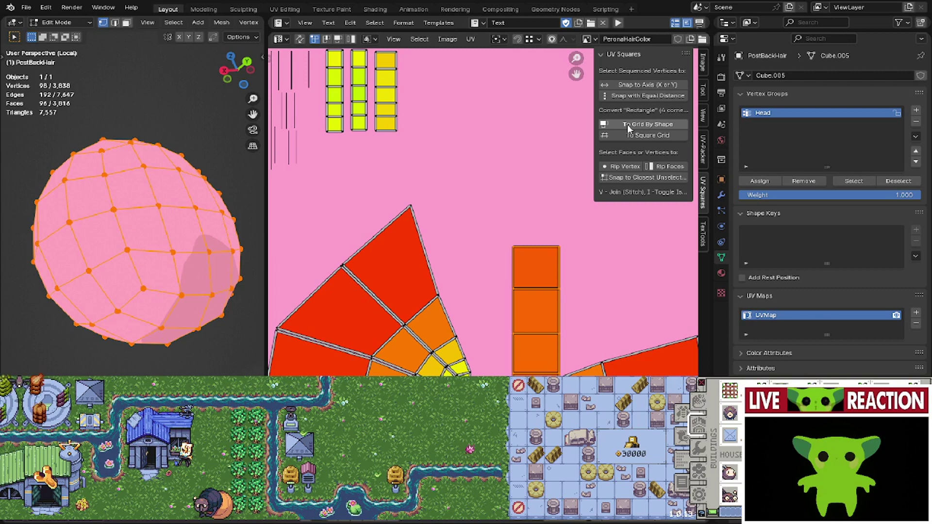
key(ctrl+z)
click(627, 124)
key(ctrl+z)
click(627, 125)
key(ctrl+z)
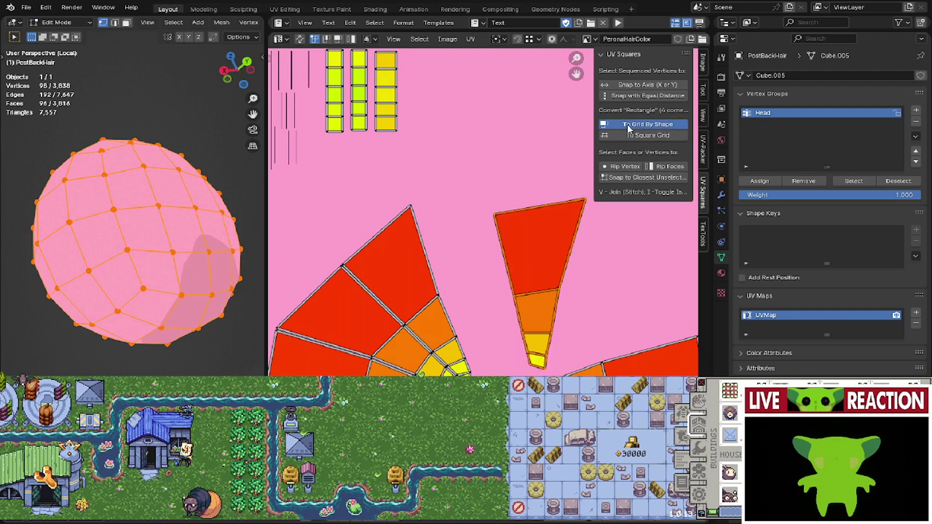
- Straighten the upright strip with To Grid By Shape and place it as the fourth column in the row
click(627, 124)
key(g)
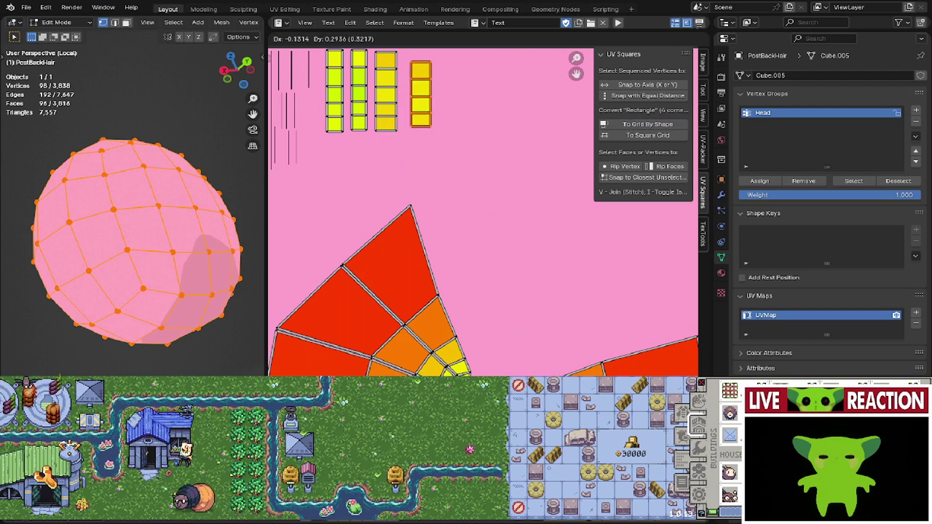
click(495, 291)
- Select only the radial strip bordering the gap's left side and move it out of the round island into open space
key(alt+a)
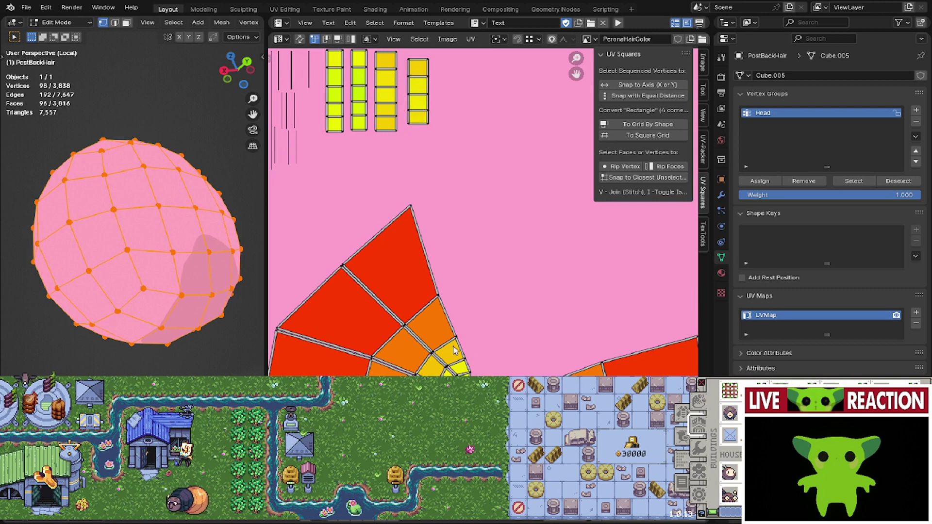
key(l)
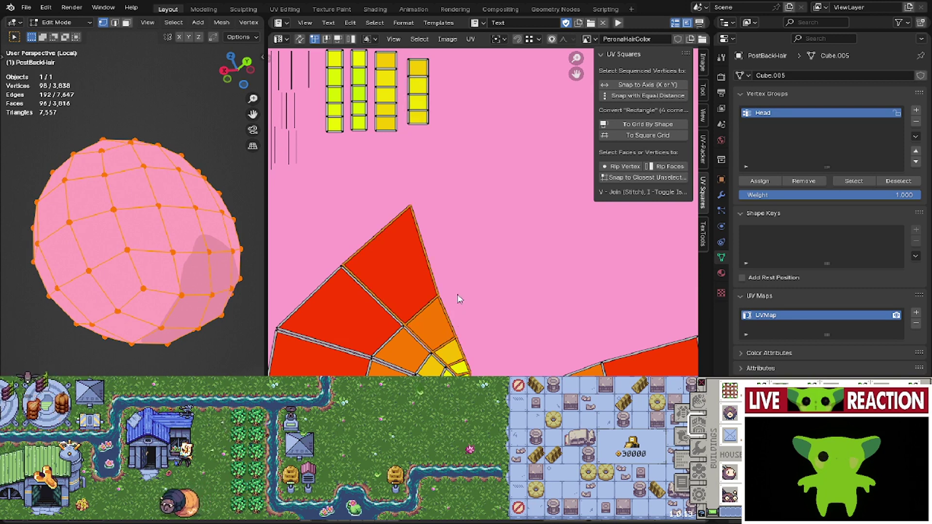
middle_drag(459, 305, 502, 338)
key(g)
click(547, 311)
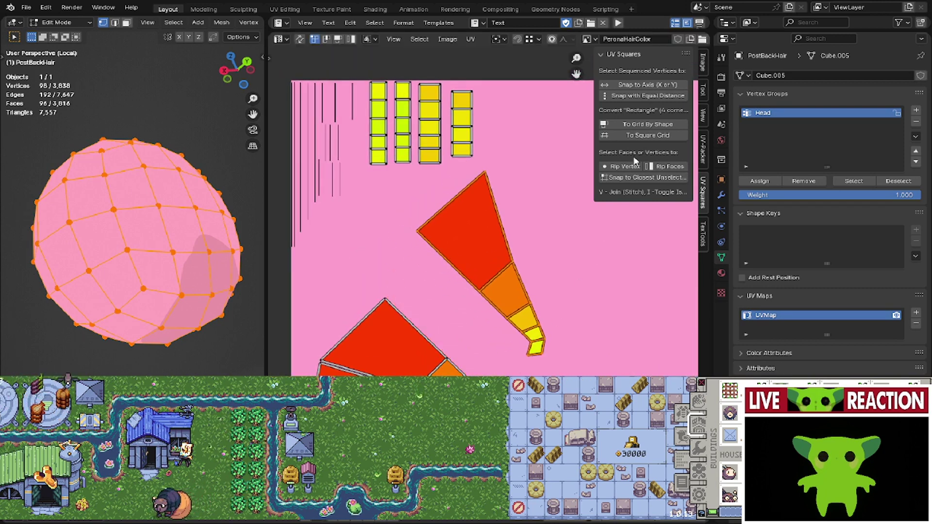
click(645, 125)
key(g)
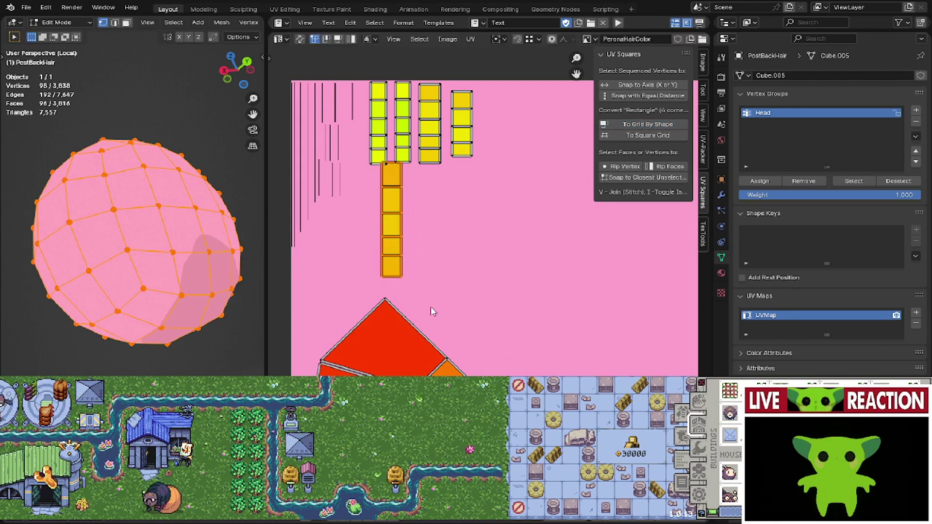
click(429, 308)
middle_drag(432, 298, 485, 383)
key(g)
right_click(454, 284)
key(ctrl+z)
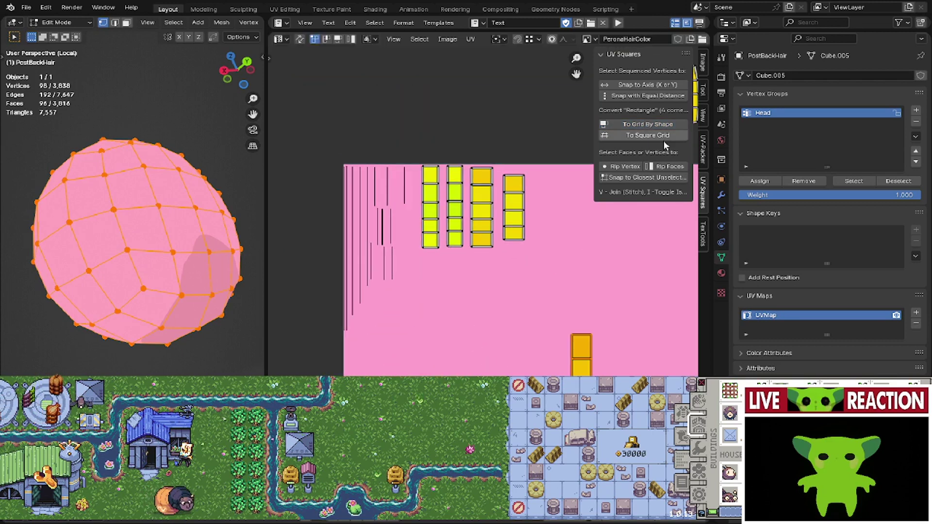
key(ctrl+z)
click(655, 126)
click(652, 132)
key(ctrl+z)
click(651, 127)
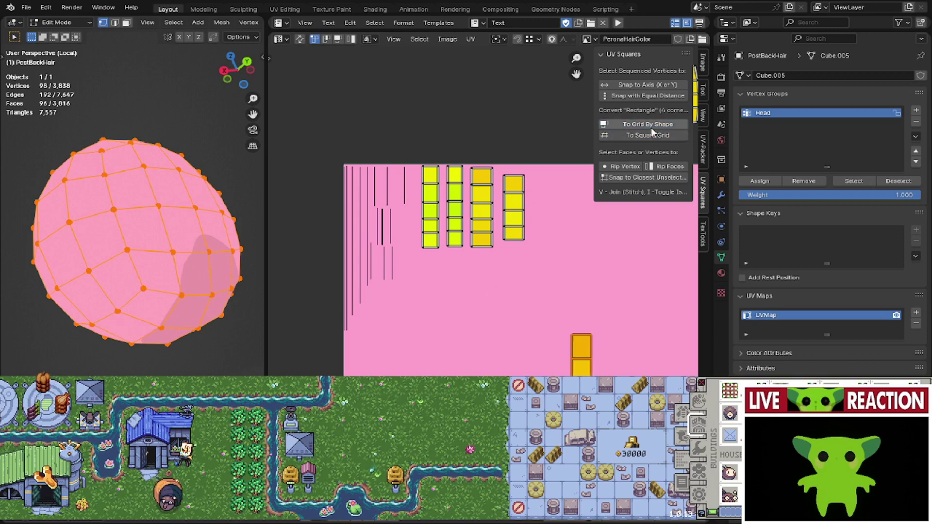
key(ctrl+z)
click(651, 127)
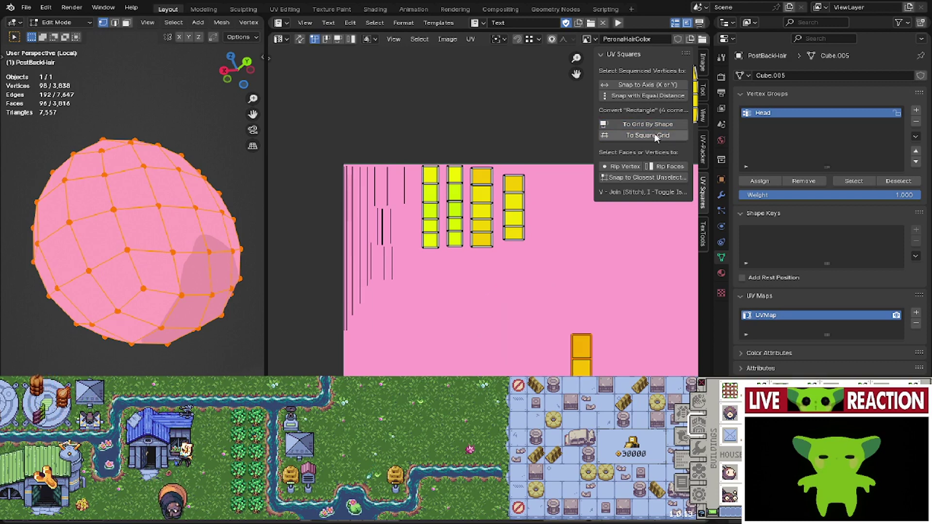
key(ctrl+z)
- Straighten the moved radial strip with To Grid By Shape and place it as a column left of the existing row
click(653, 125)
key(g)
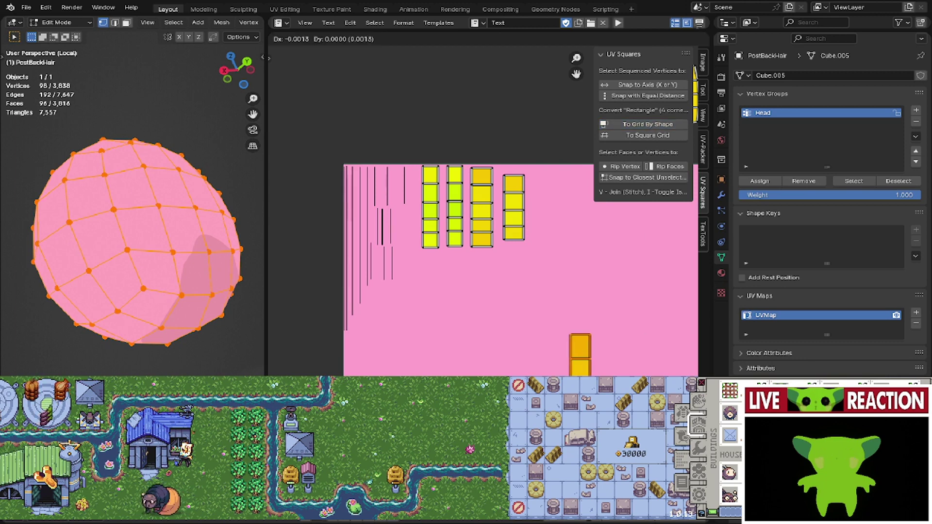
click(447, 287)
drag(388, 192, 555, 337)
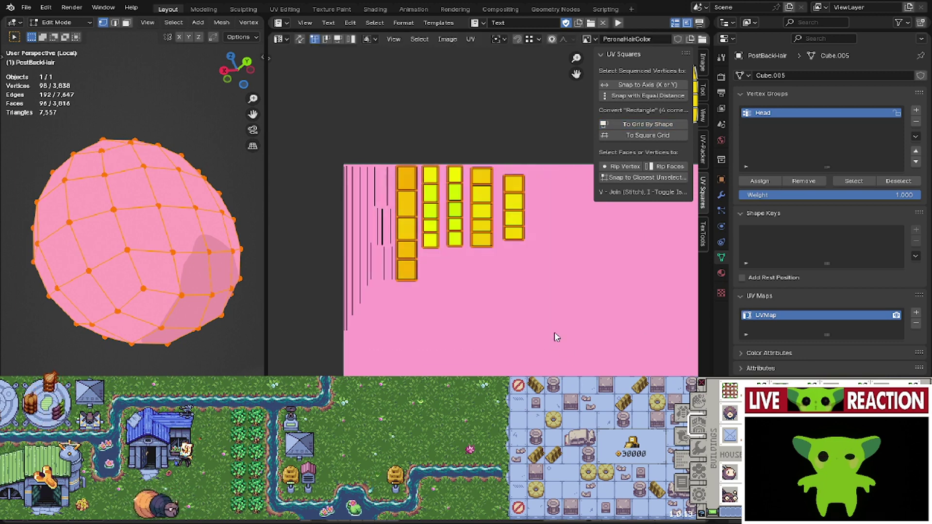
key(g)
click(623, 339)
- Select the next radial strip at the round island's upper edge and rotate it upright
middle_drag(479, 388, 495, 316)
click(495, 348)
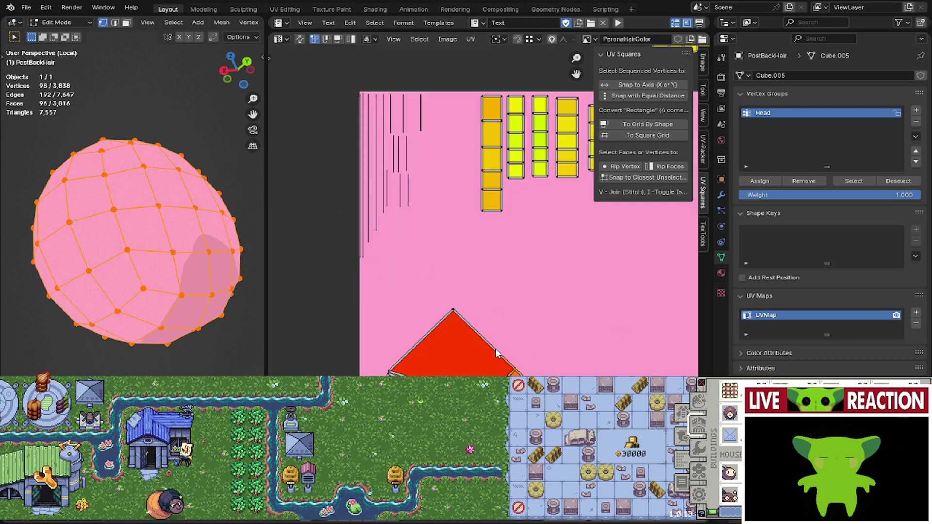
key(l)
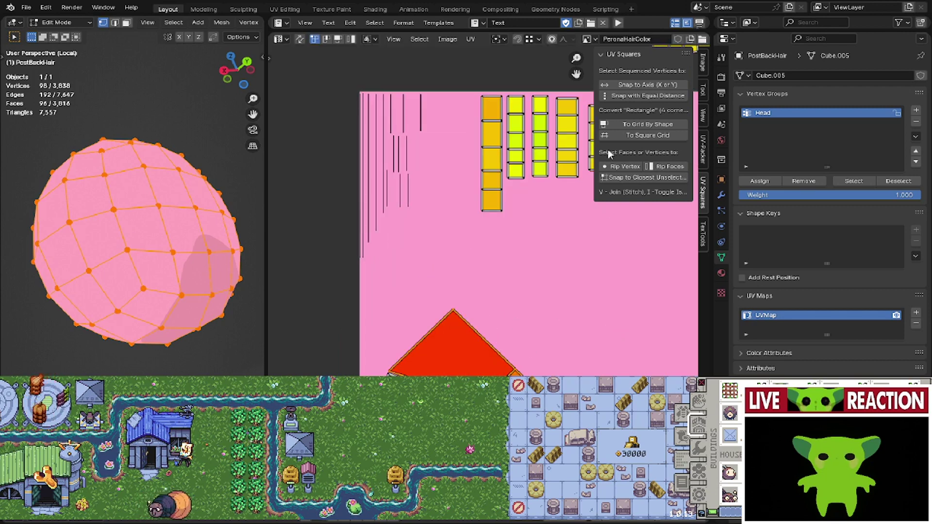
key(r)
click(550, 426)
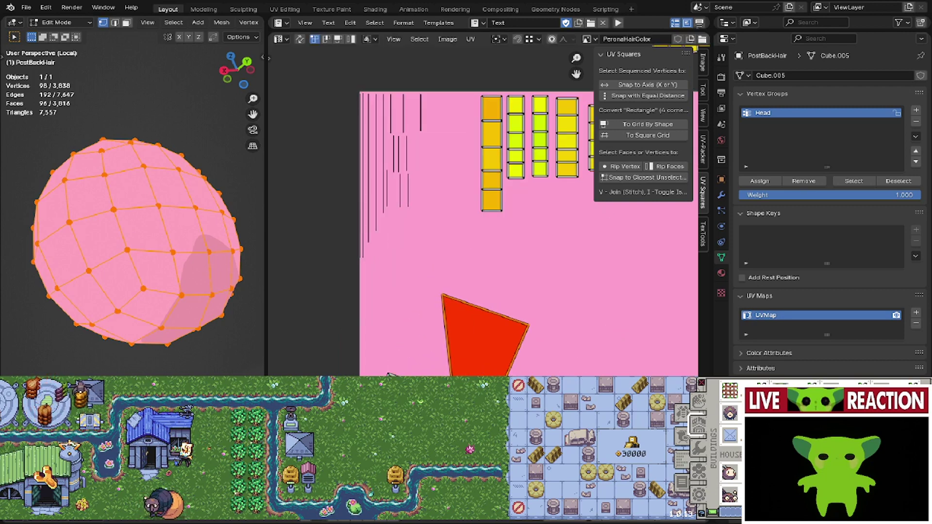
click(615, 124)
key(ctrl+z)
click(639, 123)
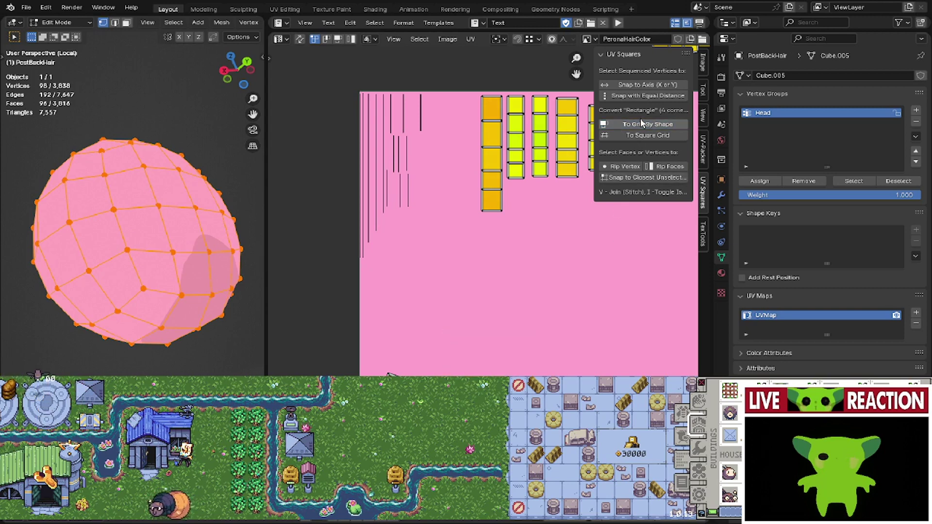
key(ctrl+z)
click(640, 125)
key(ctrl+z)
click(641, 125)
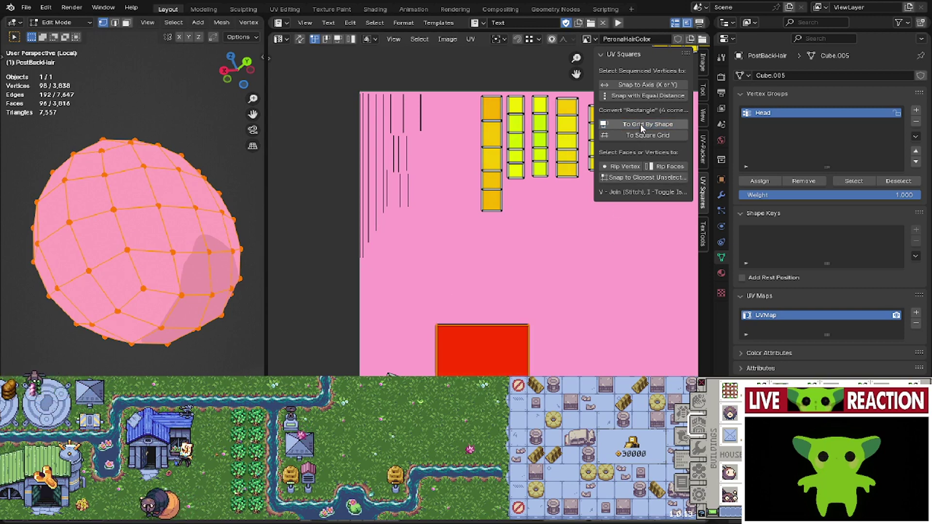
key(ctrl+z)
click(640, 125)
key(ctrl+z)
- Straighten the upright strip with To Grid By Shape and place it at the left end of the column row
click(641, 125)
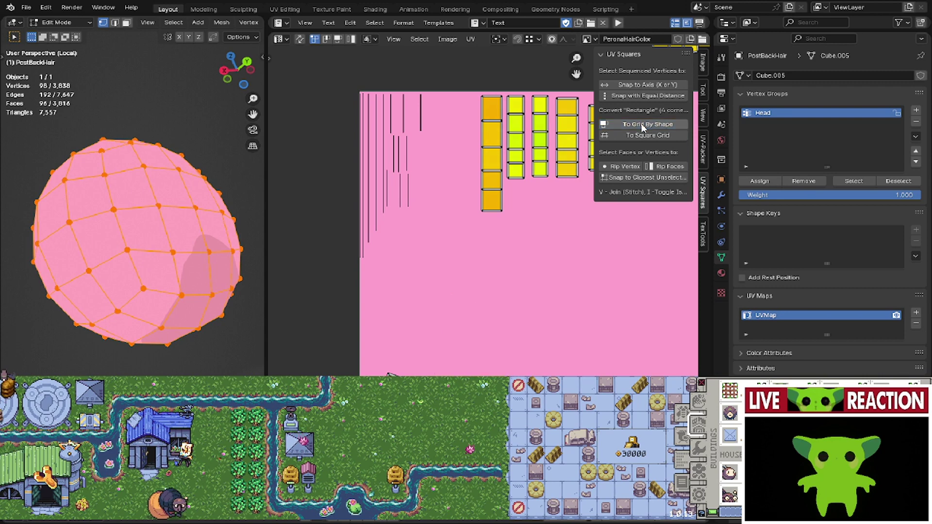
click(642, 125)
key(g)
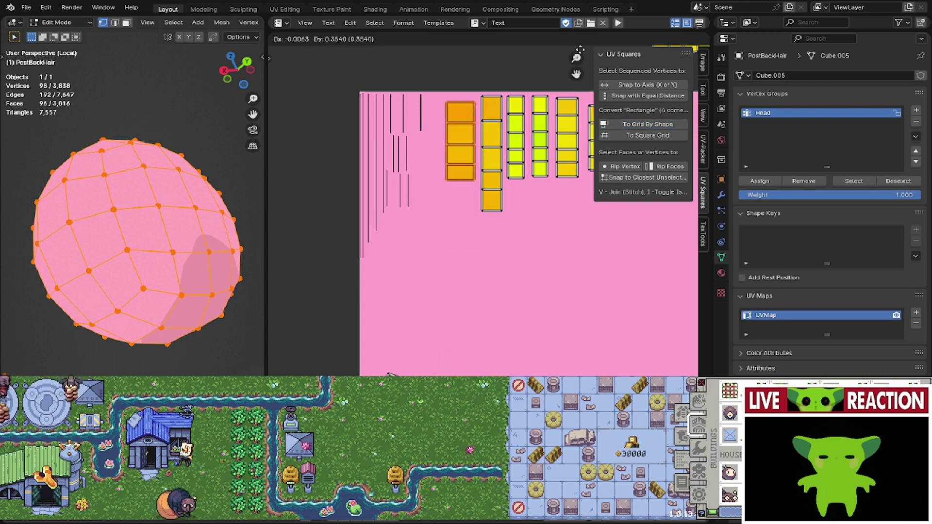
key(Return)
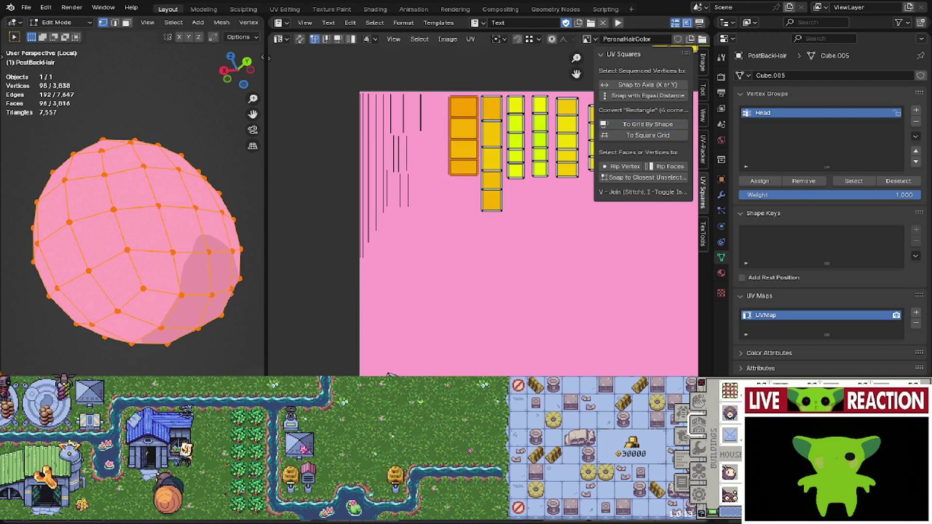
- Select only the next strip along the remaining island's upper edge and straighten it with To Grid By Shape
middle_drag(388, 374, 374, 342)
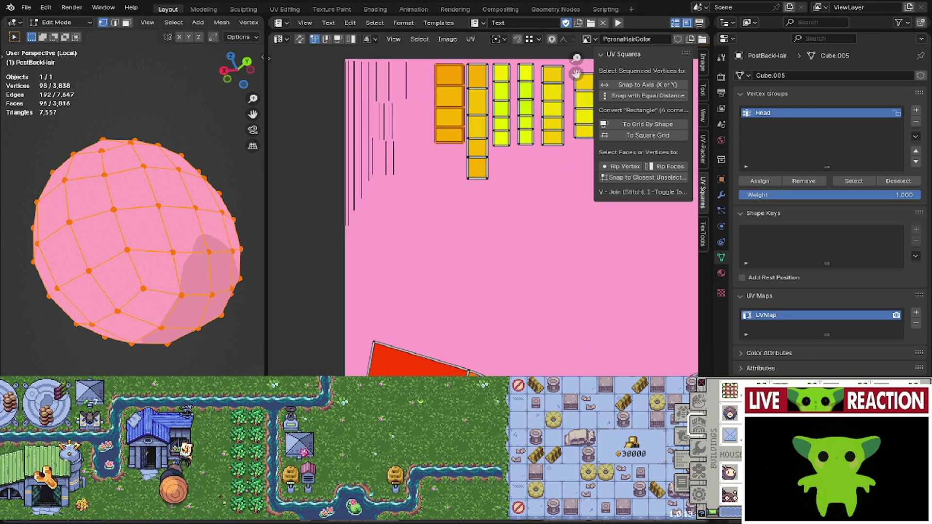
key(alt+a)
key(l)
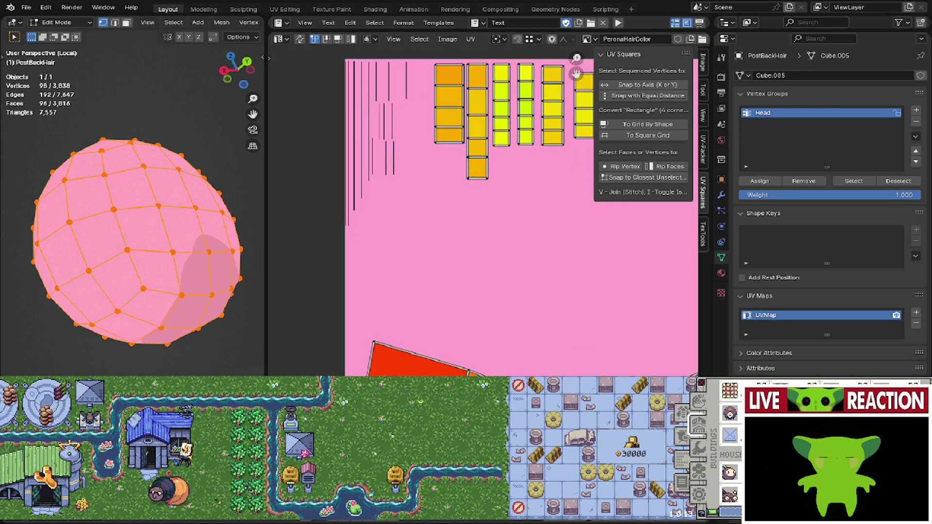
click(630, 123)
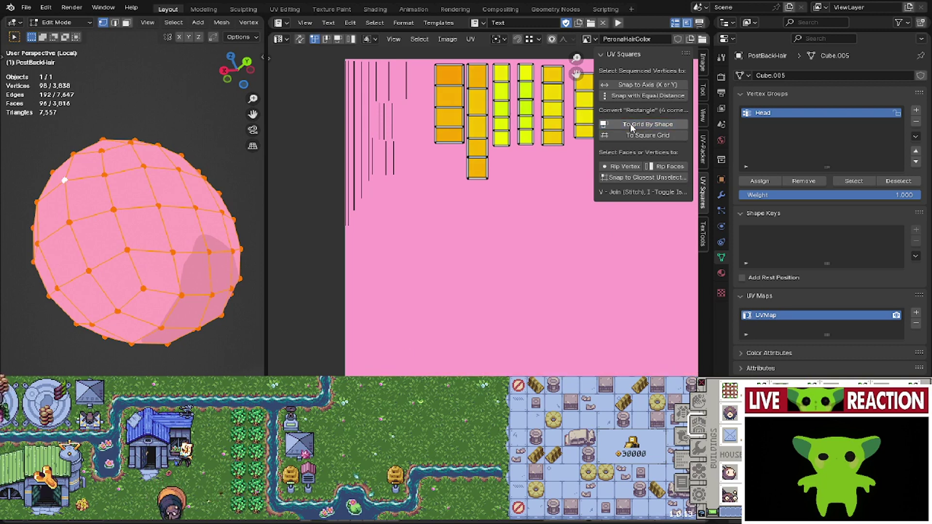
- Rotate the long straightened strip about 90° upright and place it below the row's leftmost column
key(g)
click(446, 187)
key(r)
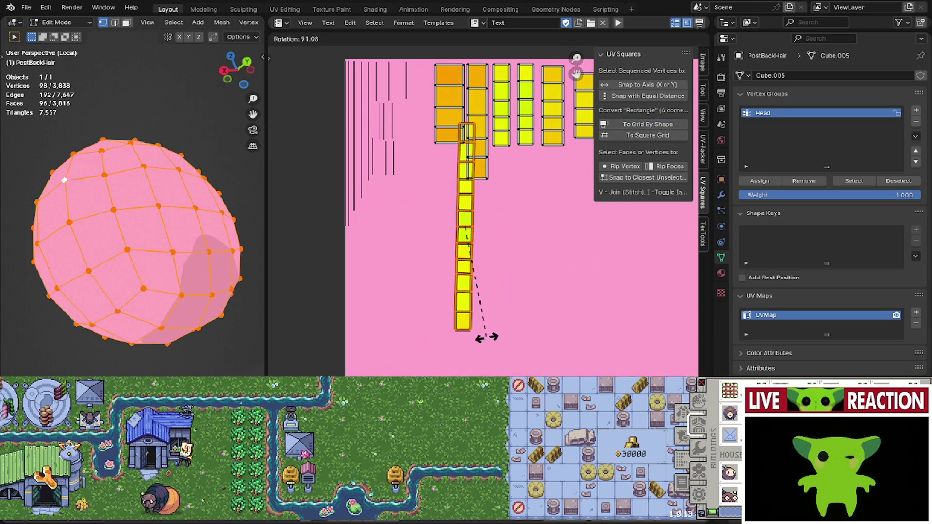
click(491, 337)
key(g)
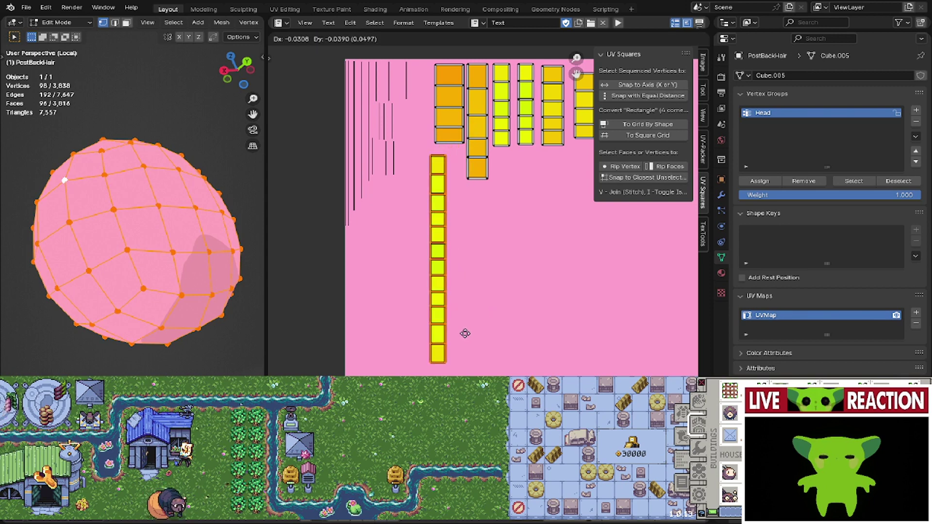
click(466, 333)
- Select the next long strip along the top of the remaining island and straighten it with To Grid By Shape
middle_drag(466, 333, 458, 229)
click(509, 348)
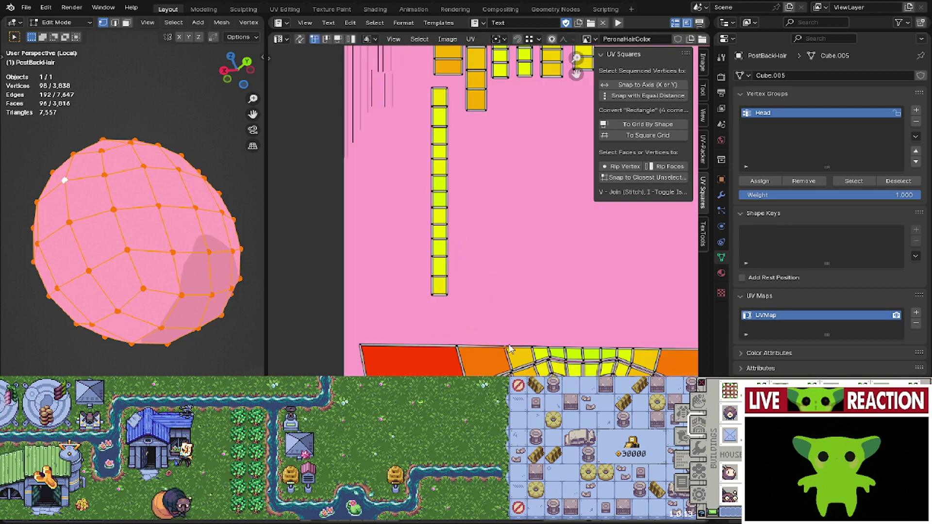
key(l)
click(631, 126)
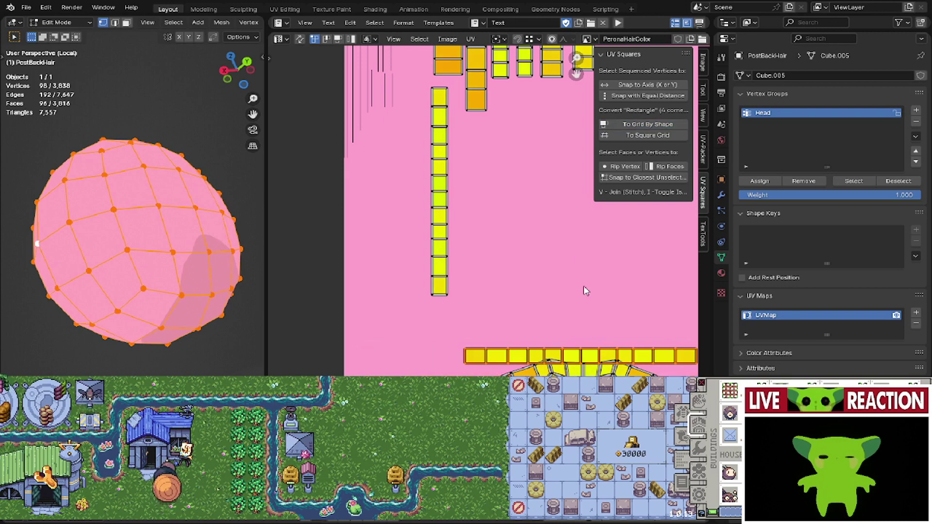
- Rotate this horizontal strip upright and place it to the right of the first long column
key(r)
click(605, 359)
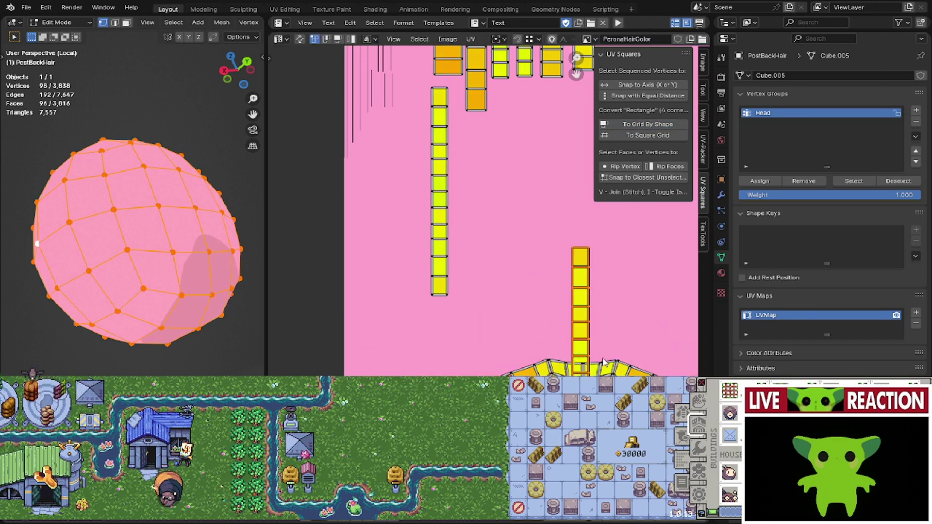
key(g)
click(491, 225)
- Select the remaining fan of strips, rotate it about 180° and move it up beside the two long columns
middle_drag(482, 224, 456, 121)
middle_drag(504, 240, 488, 289)
scroll(472, 263, down, 1)
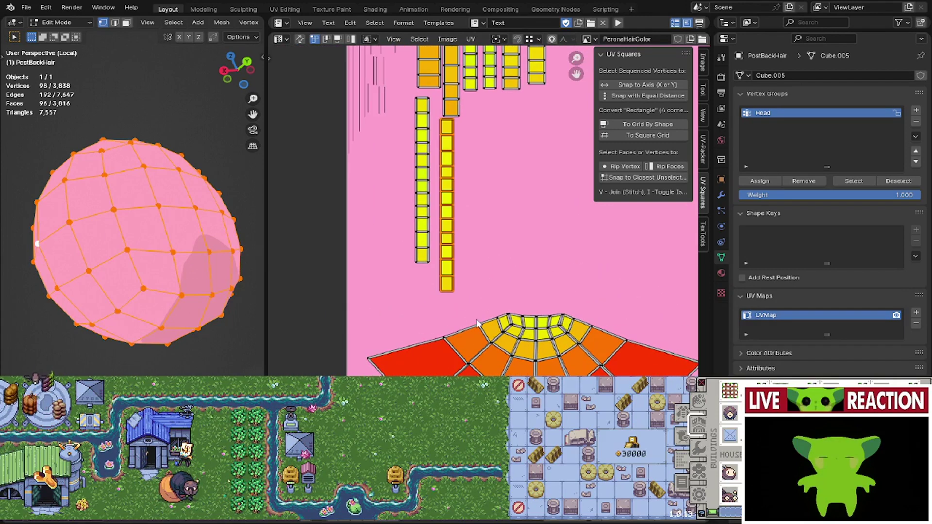
key(alt+a)
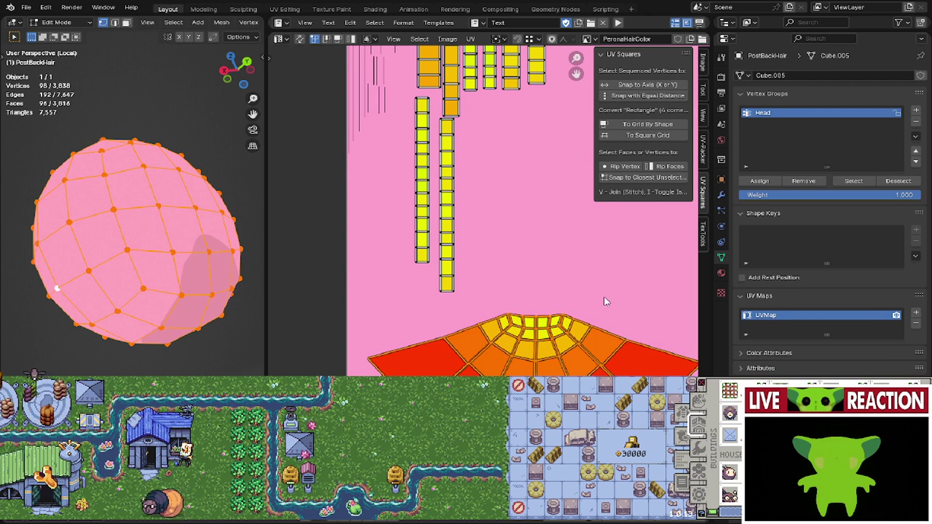
key(r)
click(471, 509)
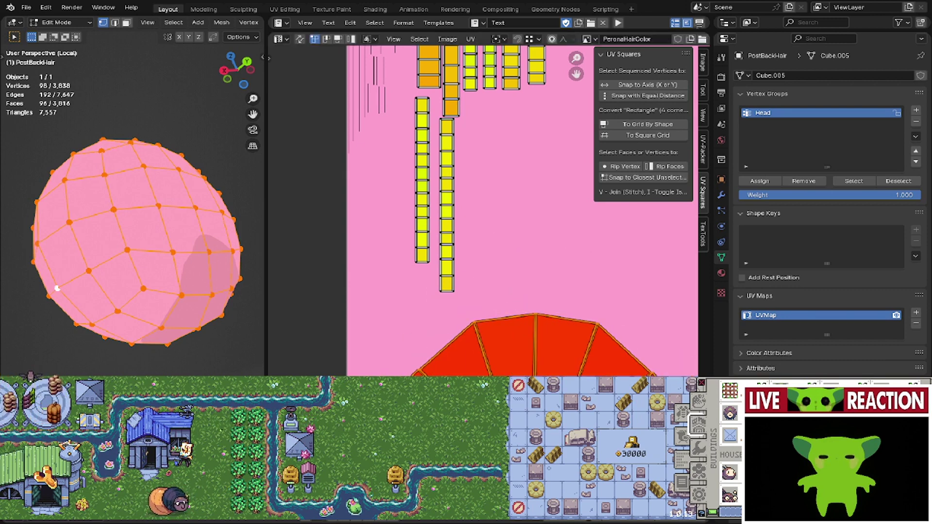
key(g)
click(537, 240)
middle_drag(537, 216, 467, 317)
key(g)
click(500, 282)
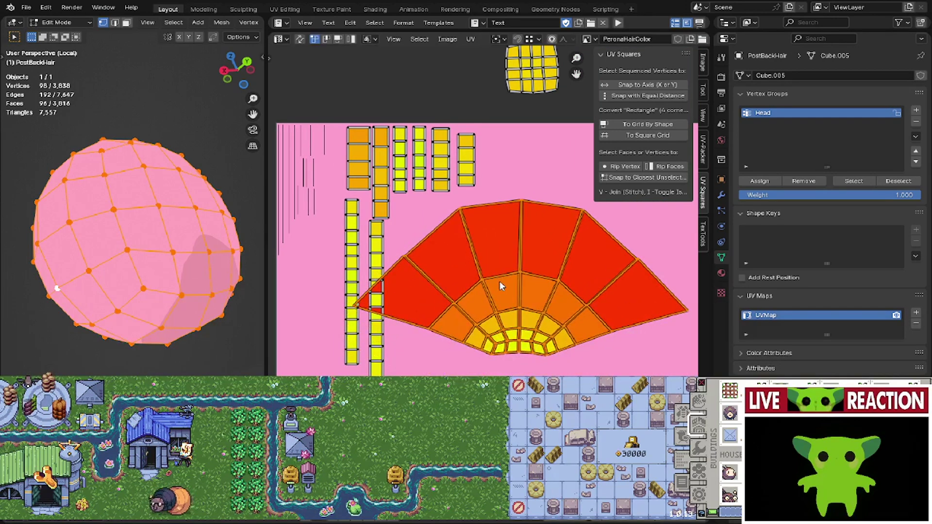
- Select all strips of the fan and move them right, clear of the two long columns
middle_drag(505, 257, 496, 277)
click(390, 303)
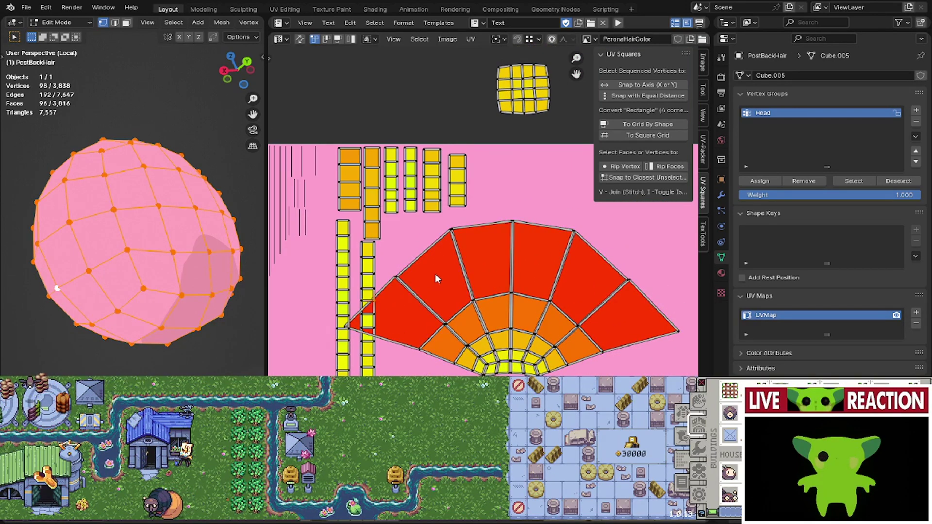
key(l)
key(l)
key(l)
key(l)
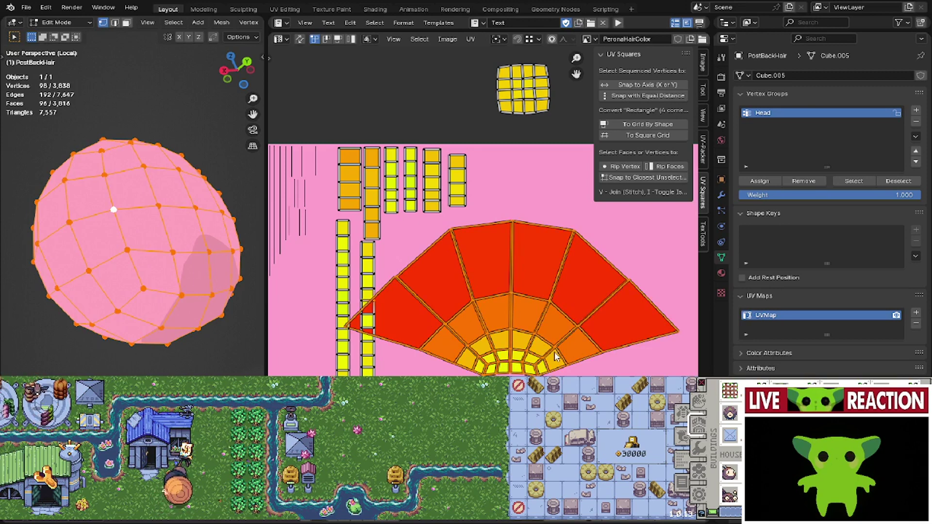
key(g)
right_click(461, 309)
middle_drag(392, 306, 477, 316)
key(c)
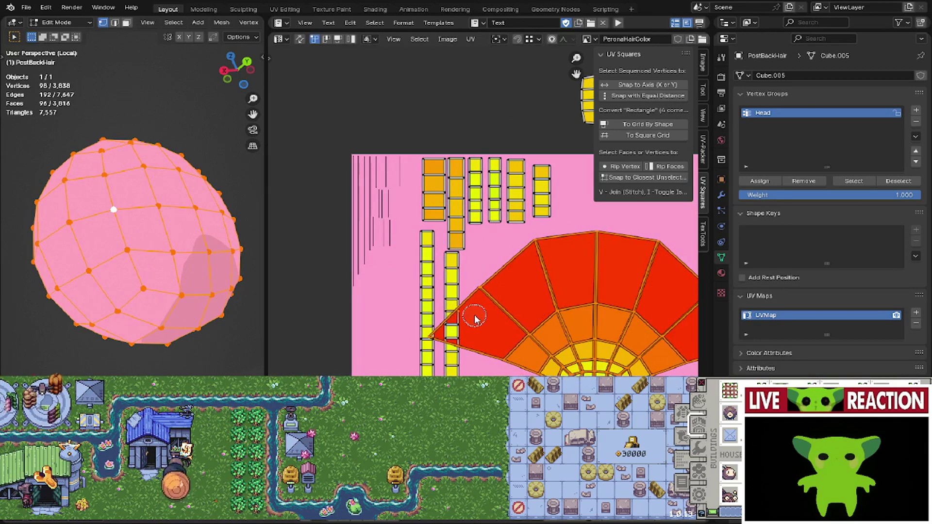
key(g)
click(613, 364)
- Select only the fan's leftmost strip and rotate it upright
middle_drag(526, 344, 459, 303)
click(499, 338)
key(l)
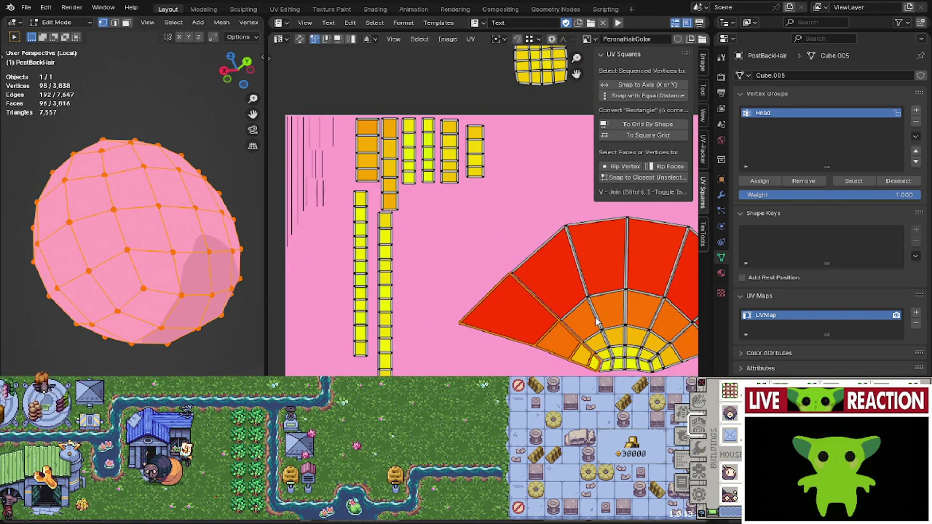
key(r)
click(572, 375)
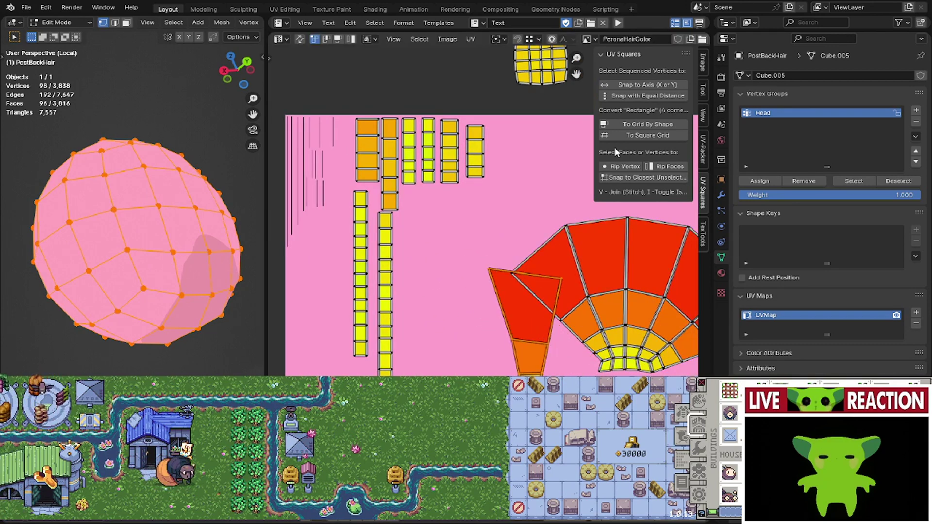
- Straighten the rotated fan strip with To Grid By Shape and place it right of the second long column
click(636, 126)
key(ctrl+z)
click(637, 126)
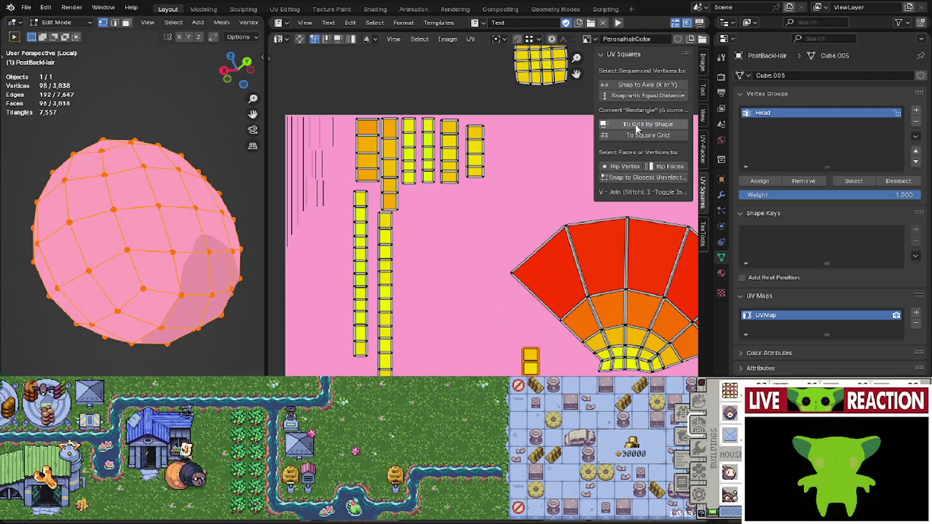
key(g)
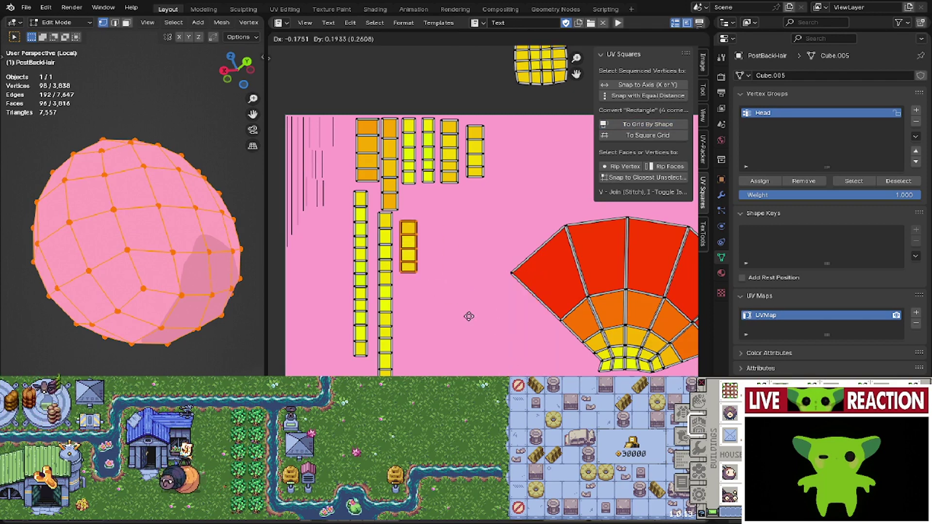
click(468, 316)
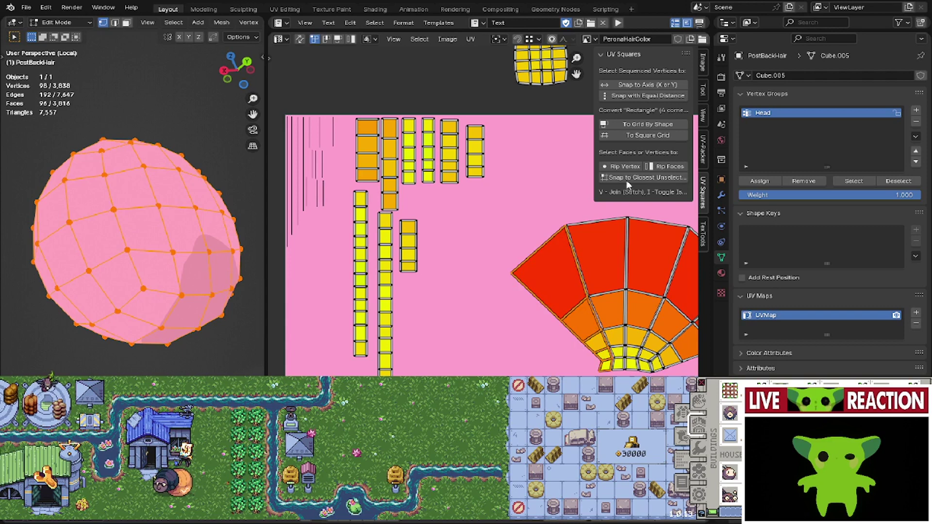
- Straighten the next strip at the fan's left edge into a grid and place it below the short column
click(647, 135)
key(g)
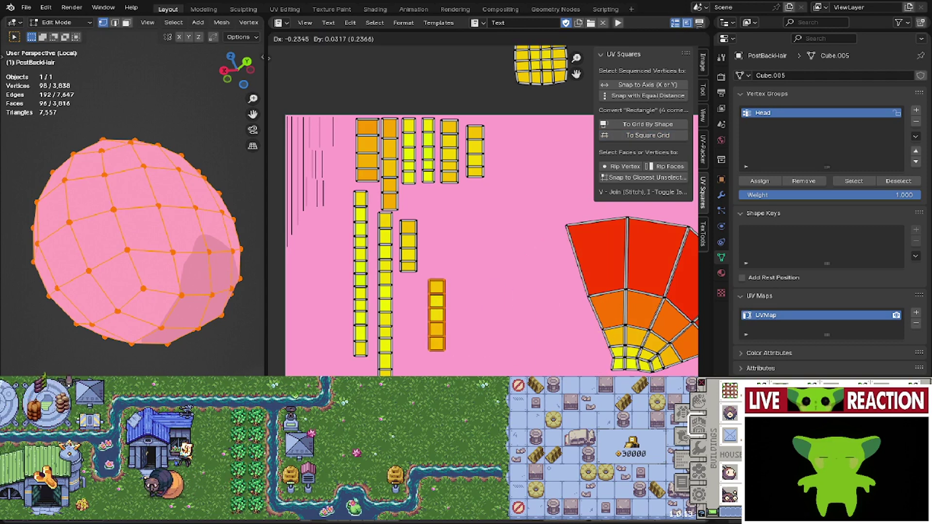
click(545, 328)
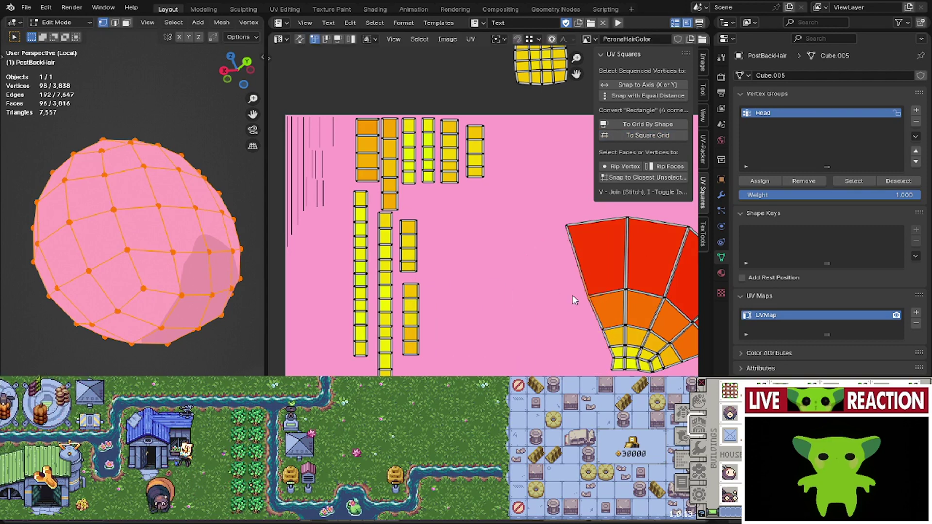
- Straighten the following fan strip with To Grid By Shape and place it right of the upper short column
click(636, 120)
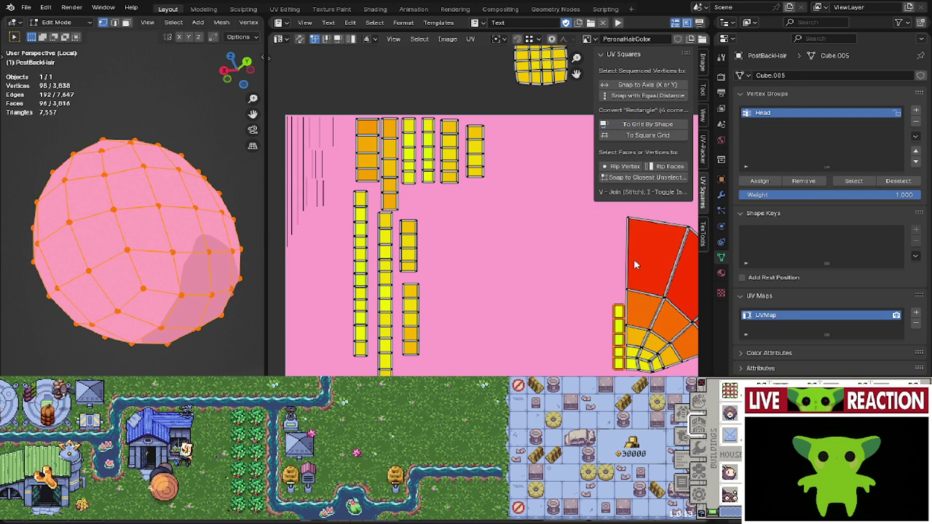
key(g)
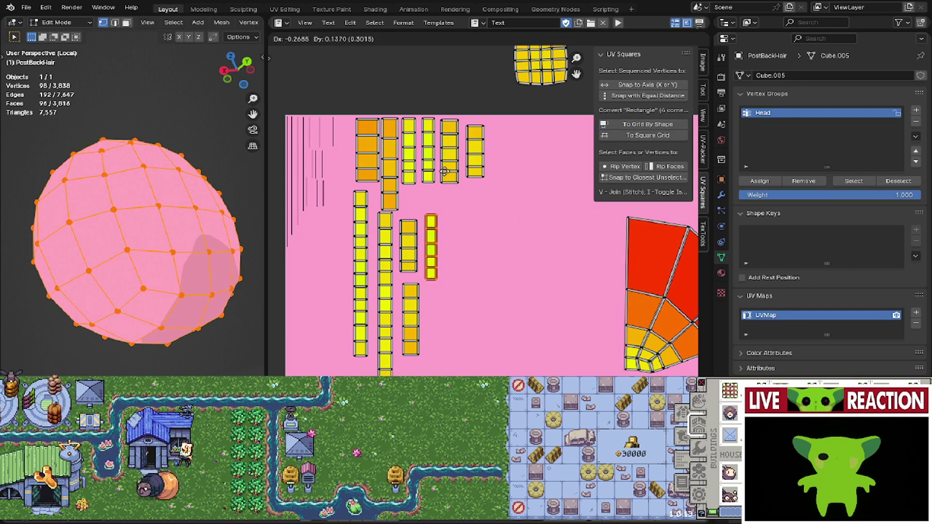
click(445, 172)
- Straighten only the fan's leftmost strip with To Grid By Shape and place it right of the lower short column
key(alt+a)
key(l)
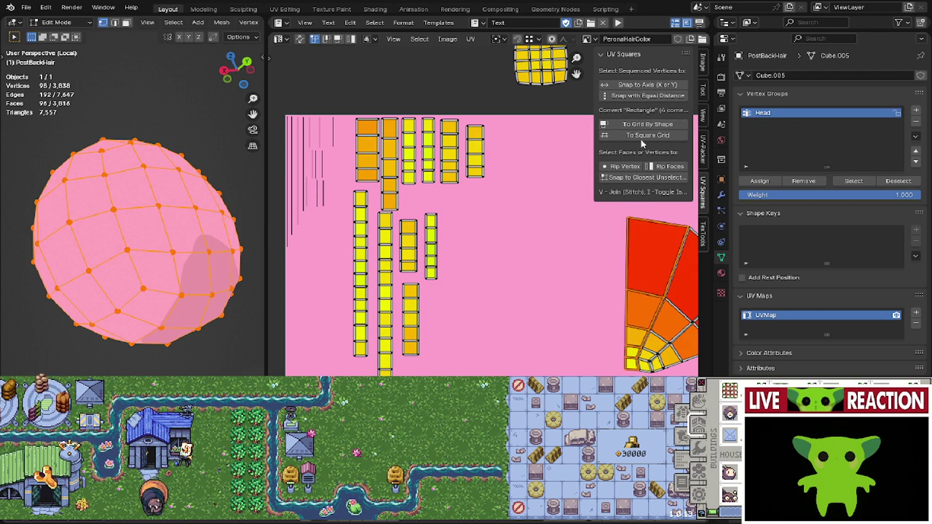
click(639, 123)
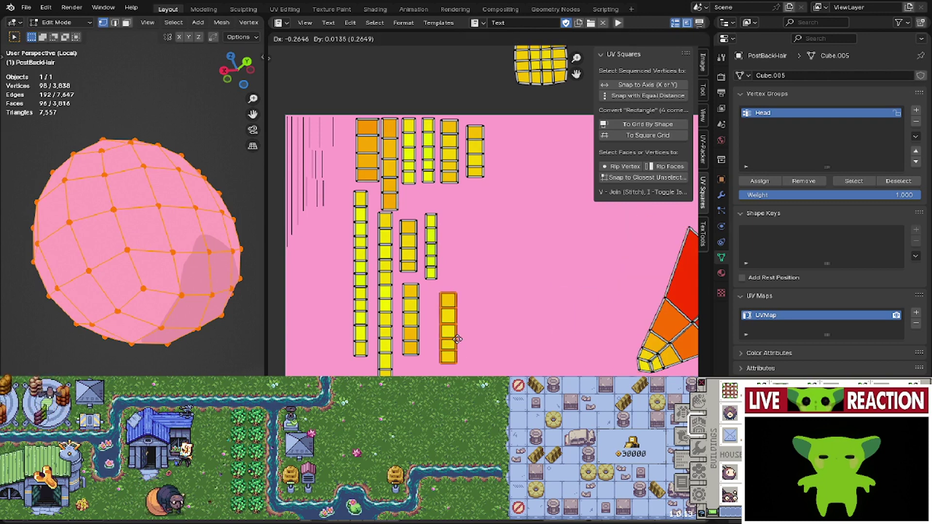
click(446, 334)
middle_drag(533, 304, 499, 316)
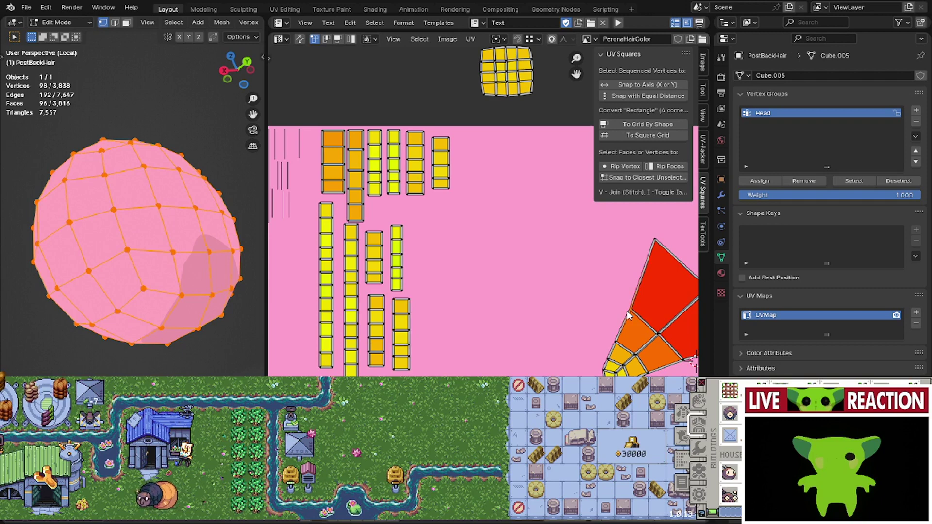
- Rotate the remaining two fan strips upright and move them closer to the columns
click(656, 335)
key(r)
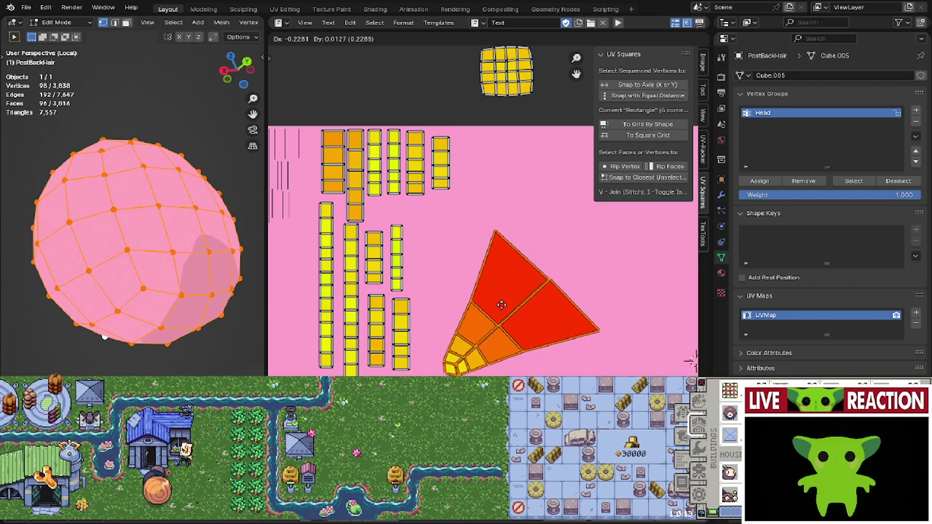
click(591, 269)
click(505, 282)
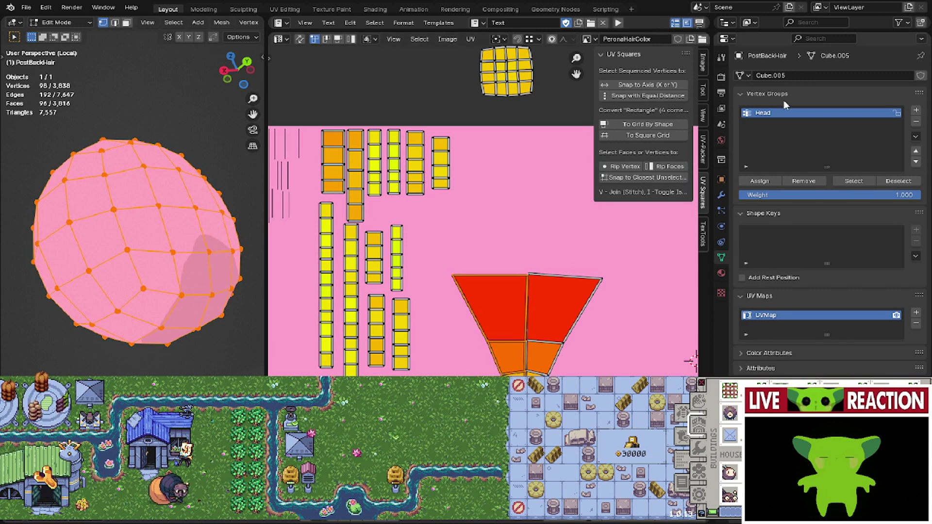
- Straighten the left one of the two remaining strips with To Grid By Shape and place it at the middle row's right end
click(661, 121)
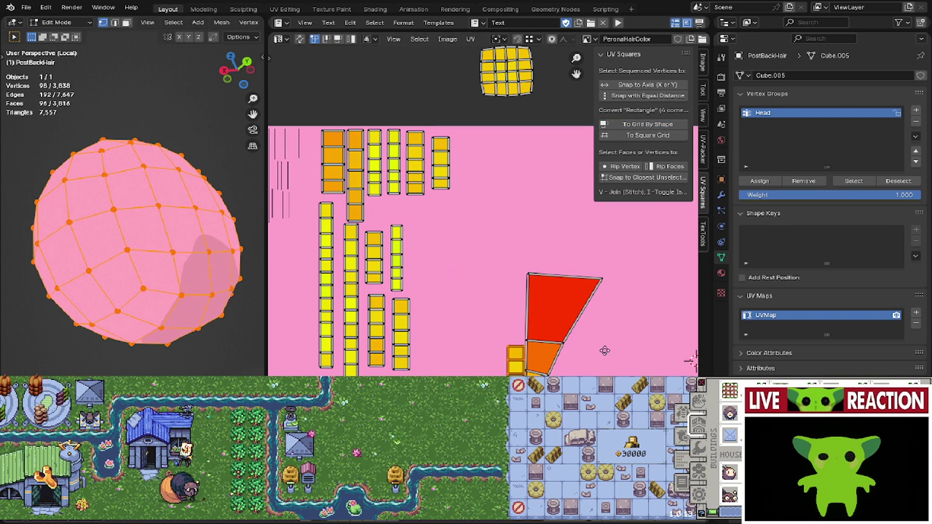
key(g)
click(518, 307)
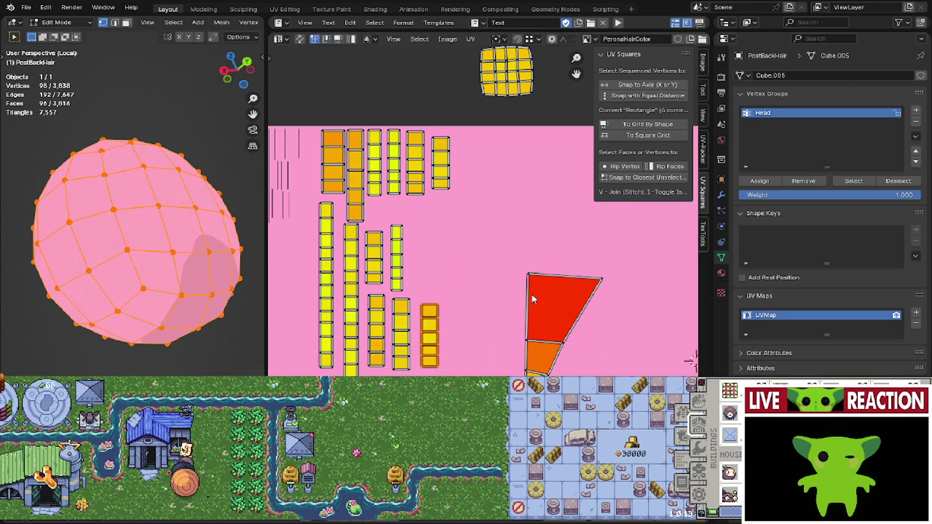
key(g)
click(503, 221)
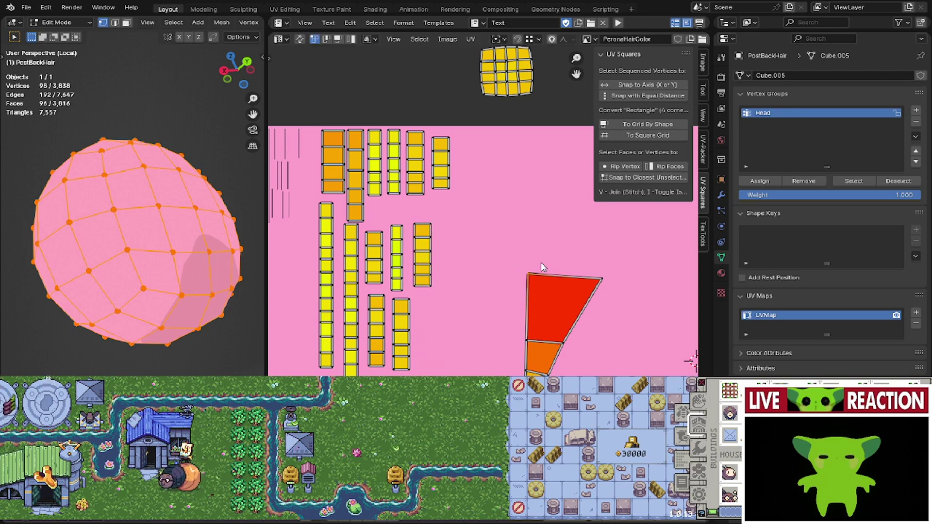
click(651, 127)
key(ctrl+z)
click(651, 128)
key(ctrl+z)
click(650, 127)
key(ctrl+z)
click(650, 128)
key(ctrl+z)
click(651, 127)
key(ctrl+z)
click(650, 128)
click(651, 128)
key(ctrl+z)
click(651, 127)
key(ctrl+z)
click(651, 128)
key(ctrl+z)
click(650, 128)
key(ctrl+z)
- Straighten the last fan strip with To Grid By Shape, scale it down, and place it at the lower row's right end
click(651, 128)
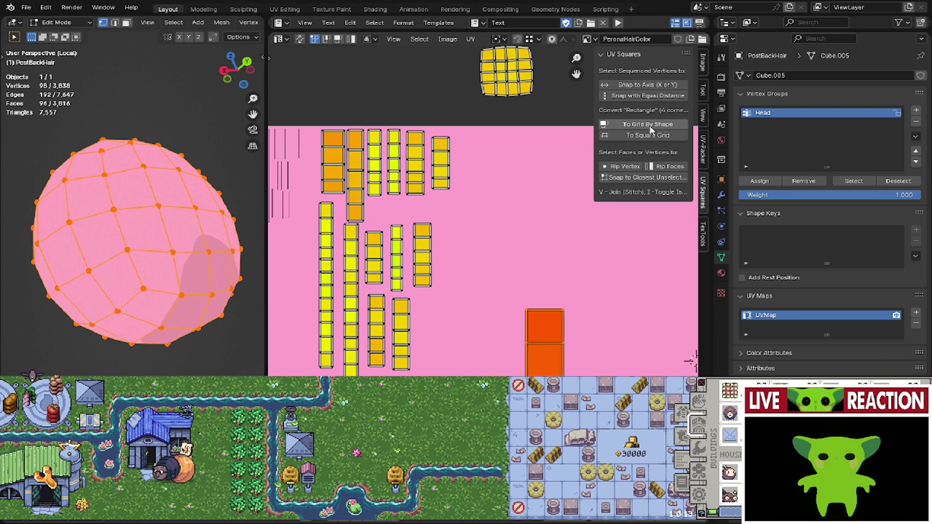
key(g)
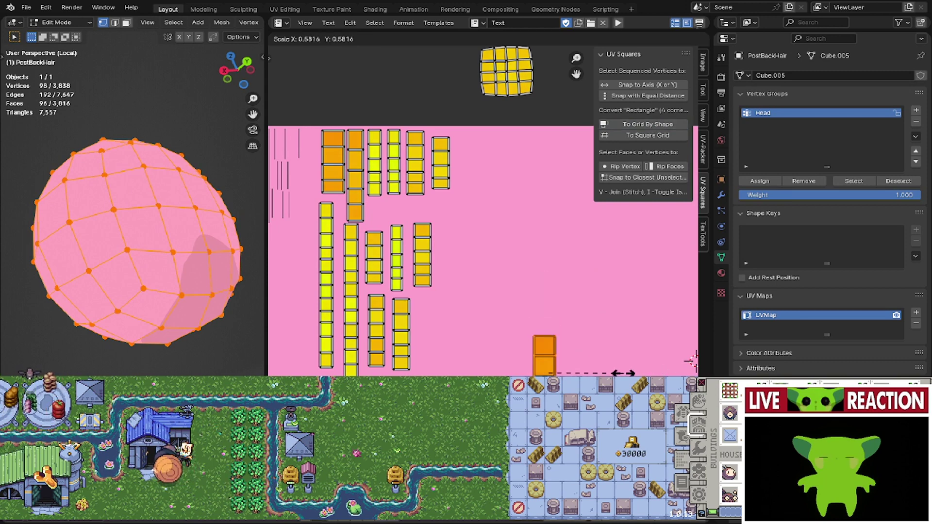
click(499, 322)
scroll(500, 322, up, 1)
key(s)
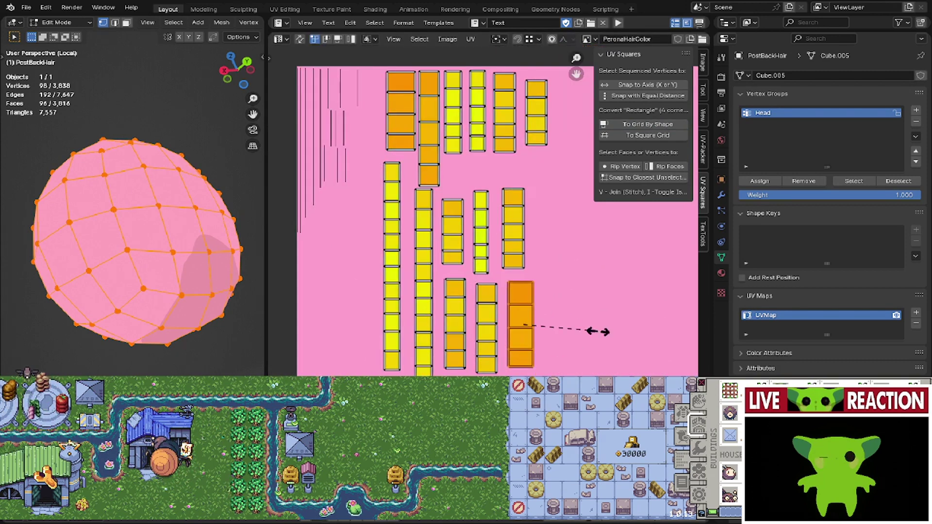
click(591, 331)
key(g)
click(589, 338)
- Nudge the first long column left and move the second long column close beside it
middle_drag(554, 245, 564, 294)
middle_drag(464, 319, 466, 291)
scroll(466, 292, down, 1)
middle_drag(436, 218, 455, 209)
scroll(467, 257, up, 2)
click(454, 210)
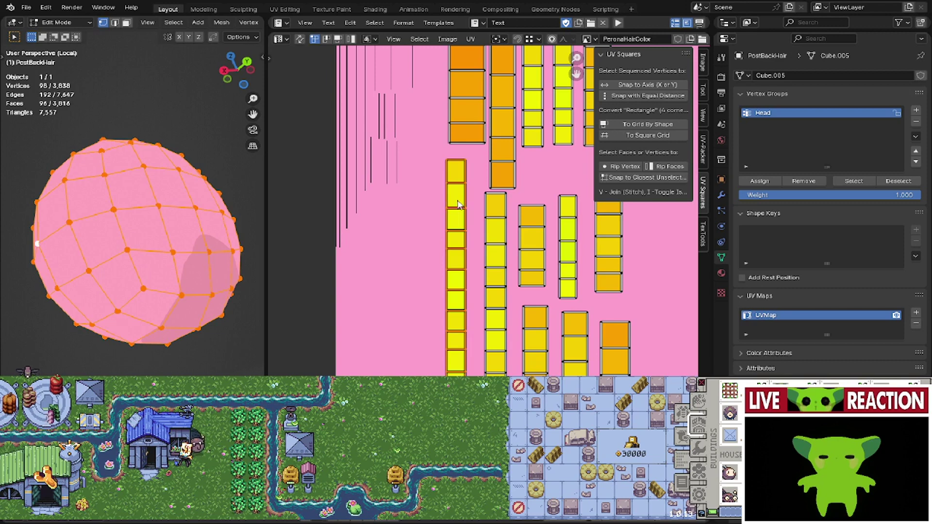
key(g)
click(455, 205)
click(478, 242)
click(503, 246)
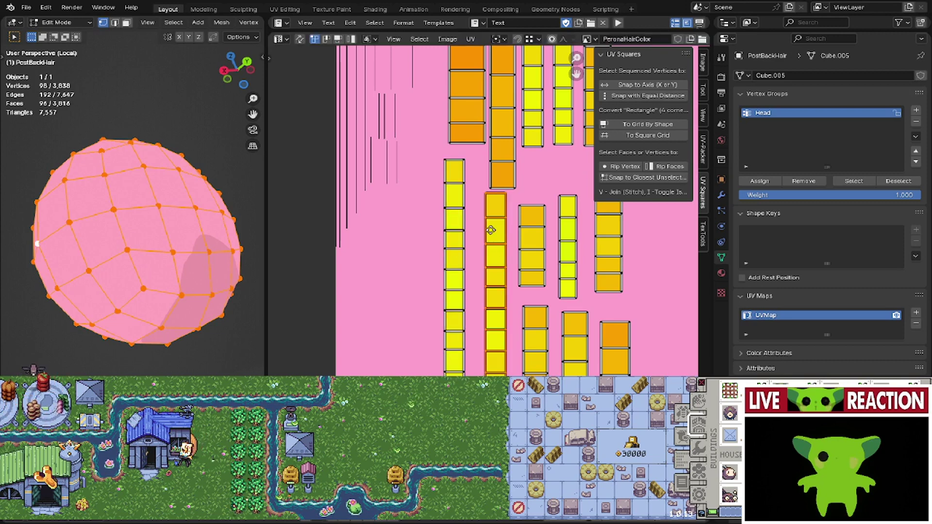
key(g)
click(478, 203)
- Select the upper row's second through sixth columns together and shift them slightly right along X
middle_drag(528, 159, 503, 276)
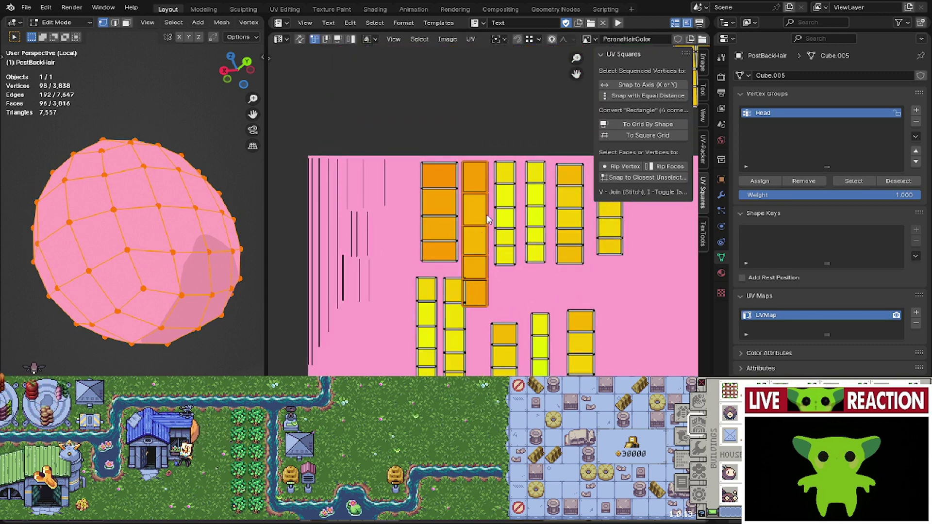
shift+click(536, 211)
shift+click(564, 213)
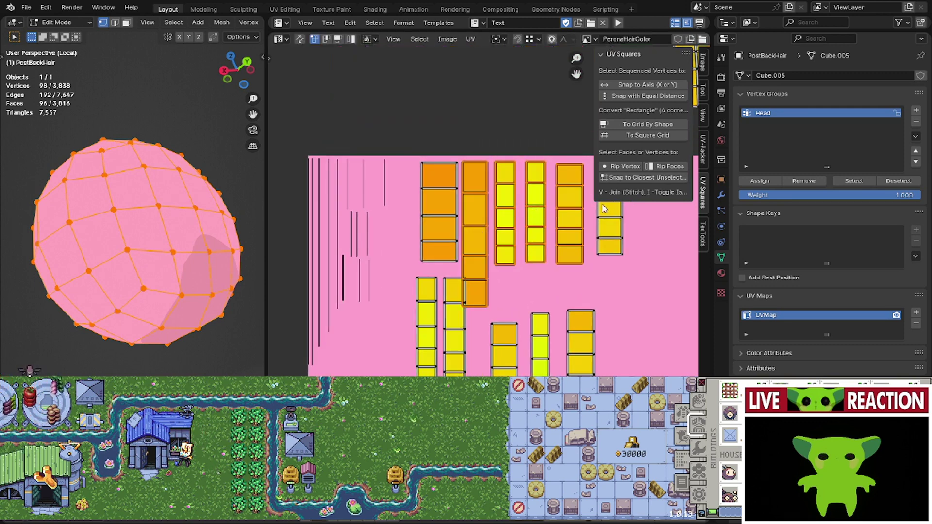
key(g)
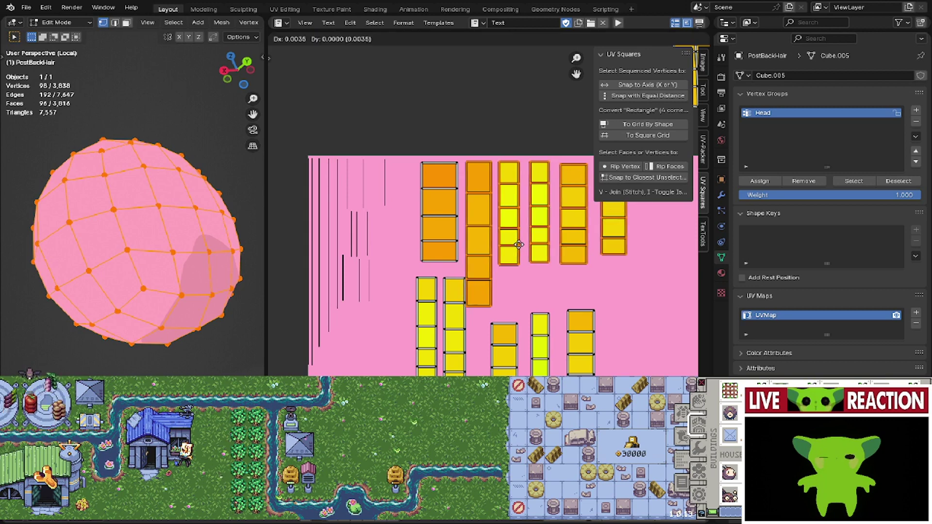
click(520, 245)
- Shorten the upper row's second column along Y to about its neighbours' height and place it level with them
middle_drag(491, 232, 492, 267)
click(490, 266)
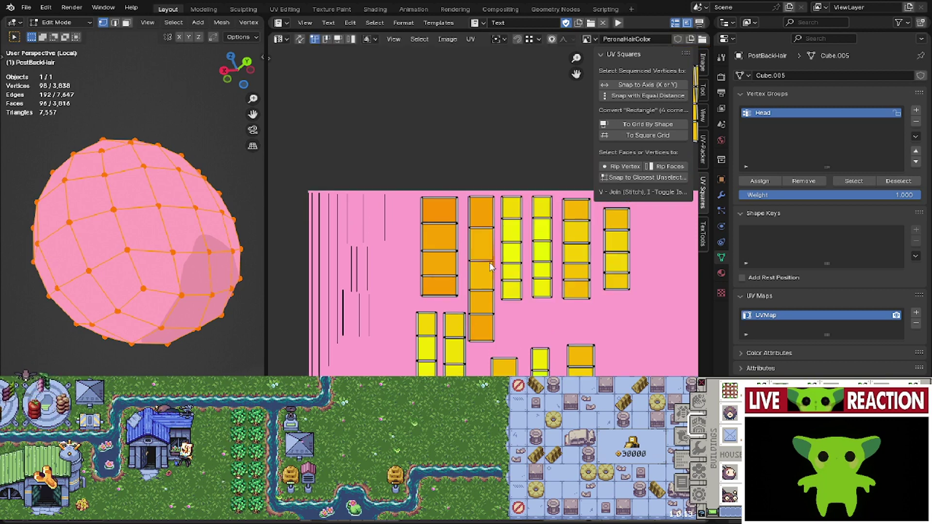
scroll(491, 266, up, 1)
key(s)
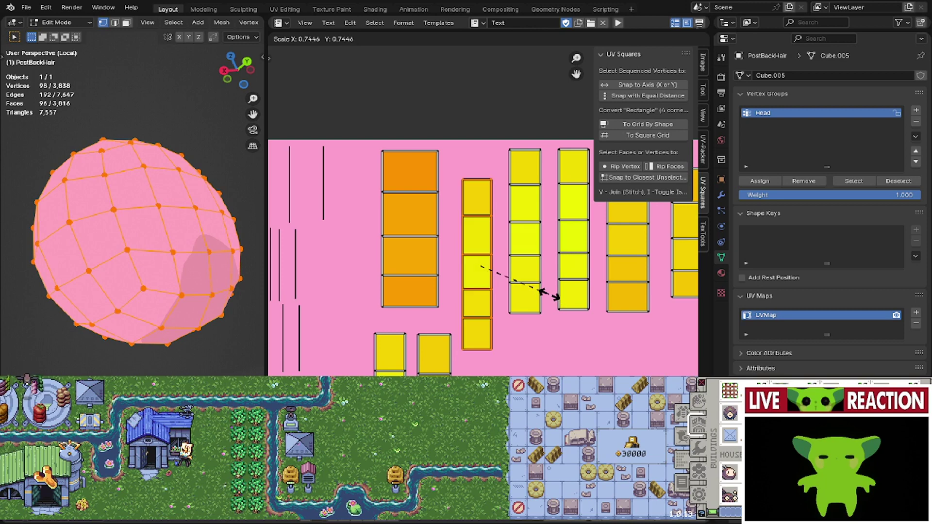
key(y)
click(526, 290)
key(g)
click(535, 258)
middle_drag(517, 282, 513, 294)
key(g)
click(505, 290)
- Move the six short columns of the middle and lower rows closer to the long columns and save the file
scroll(487, 275, down, 2)
click(461, 279)
middle_drag(485, 355, 488, 285)
middle_drag(493, 317, 493, 238)
scroll(495, 238, down, 2)
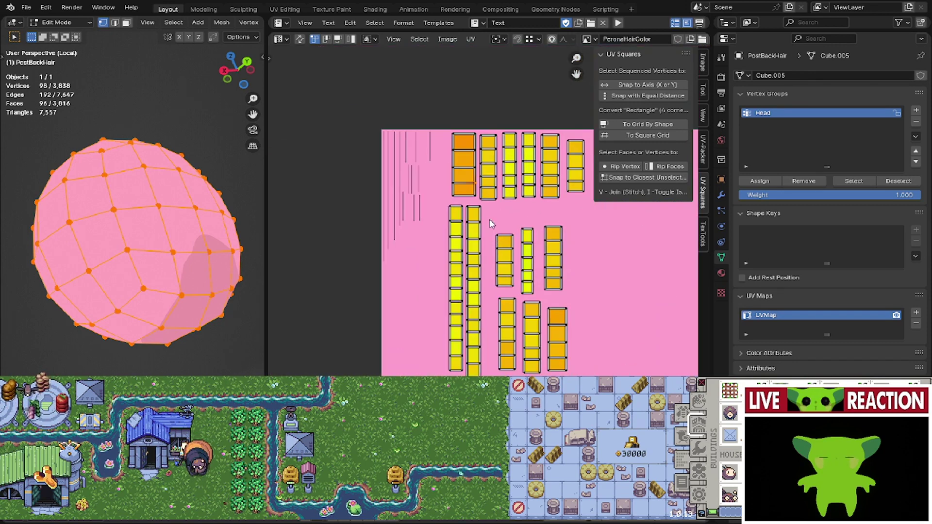
drag(598, 367, 599, 374)
key(g)
click(566, 294)
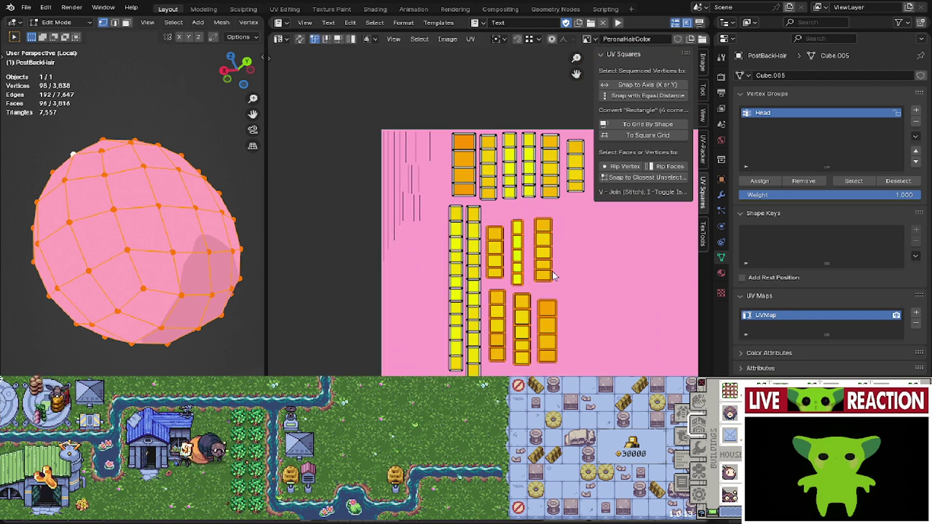
middle_drag(563, 286, 561, 367)
scroll(549, 349, down, 2)
scroll(490, 277, down, 2)
key(ctrl+s)
- Move the curved grid patch from above the texture to the upper row's right end and save the file
click(610, 287)
drag(523, 194, 587, 263)
scroll(587, 263, up, 3)
middle_drag(587, 263, 540, 307)
key(g)
right_click(533, 231)
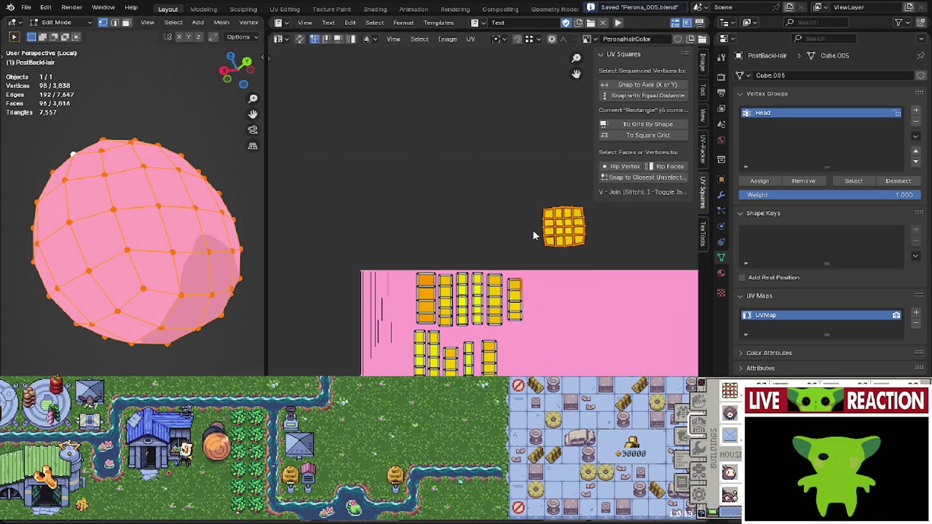
key(g)
click(538, 369)
key(ctrl+s)
click(615, 296)
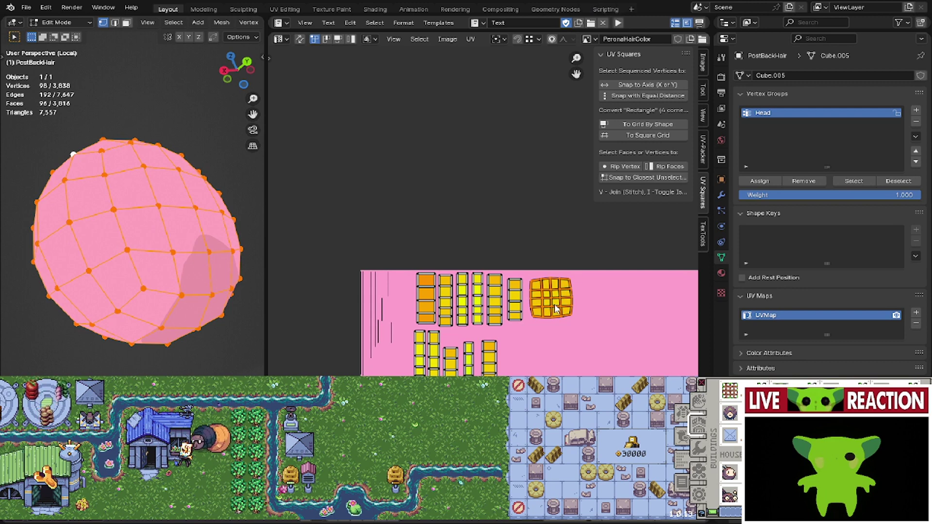
scroll(556, 308, up, 2)
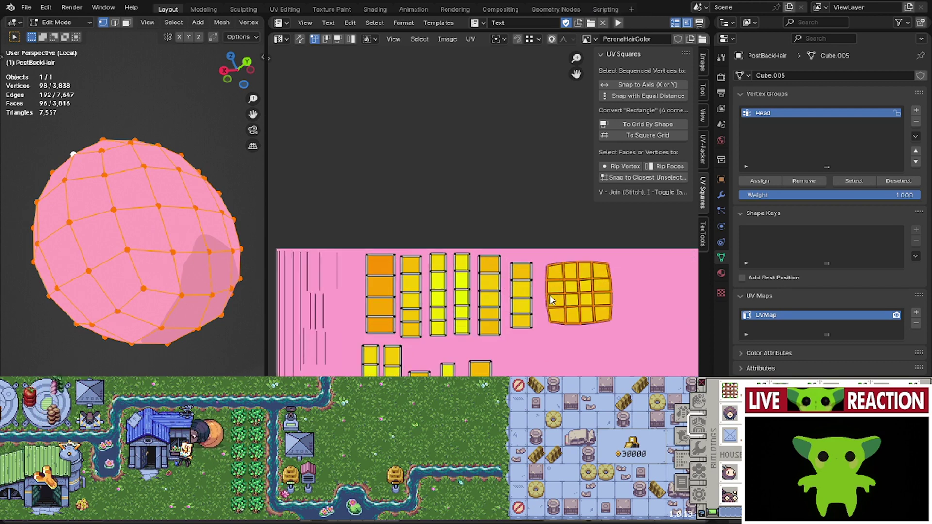
scroll(539, 291, down, 4)
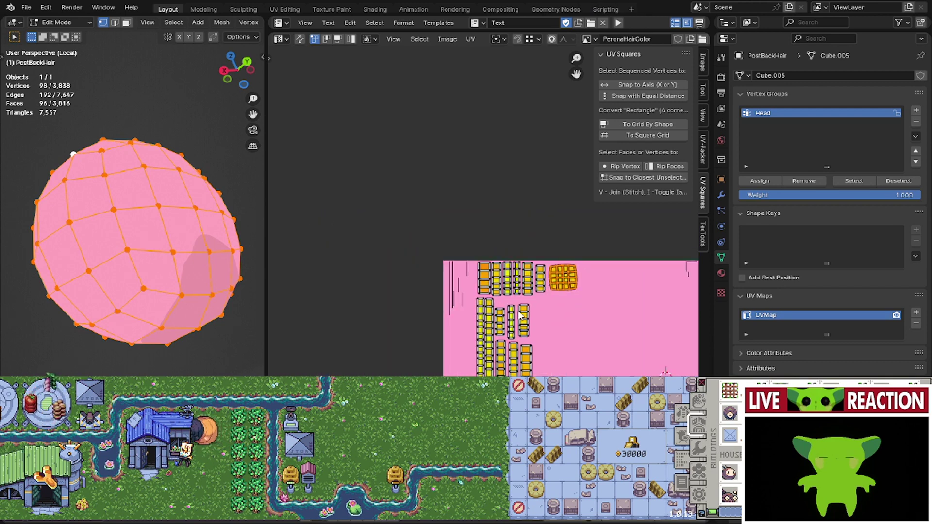
key(ctrl+s)
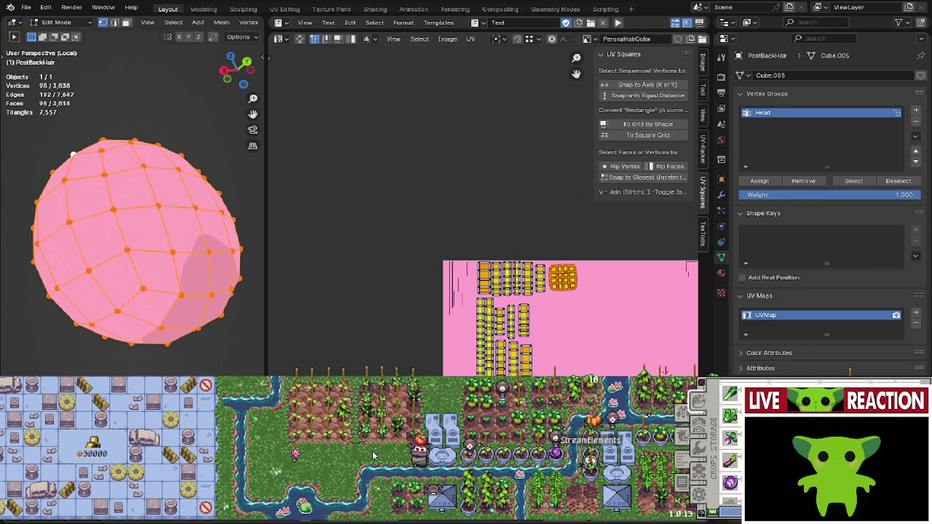
- Straighten the curved grid patch with To Grid By Shape and save the file
click(615, 127)
middle_drag(594, 235, 538, 252)
scroll(516, 238, up, 6)
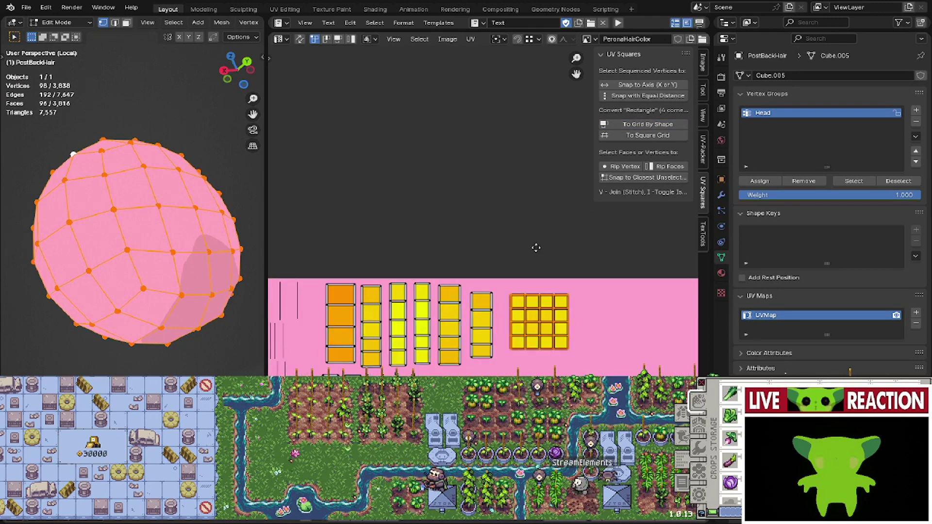
right_click(515, 234)
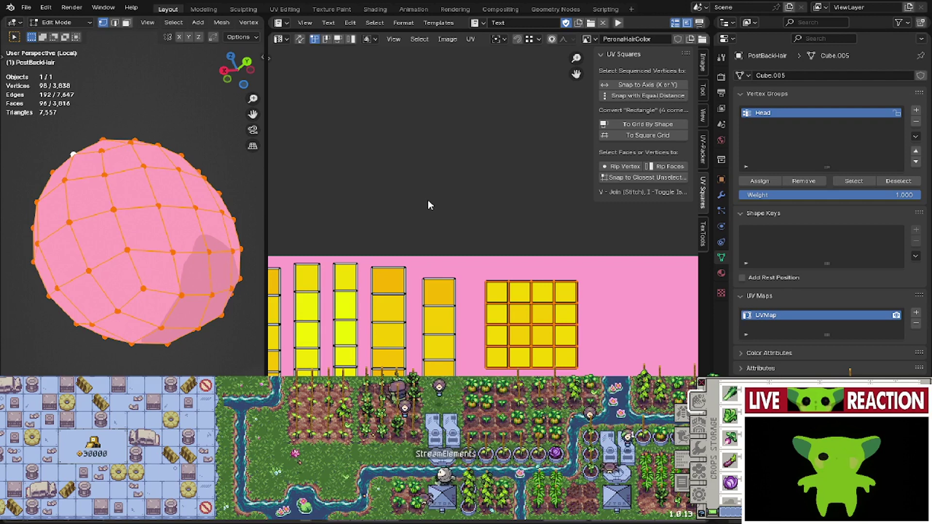
key(ctrl+s)
click(487, 193)
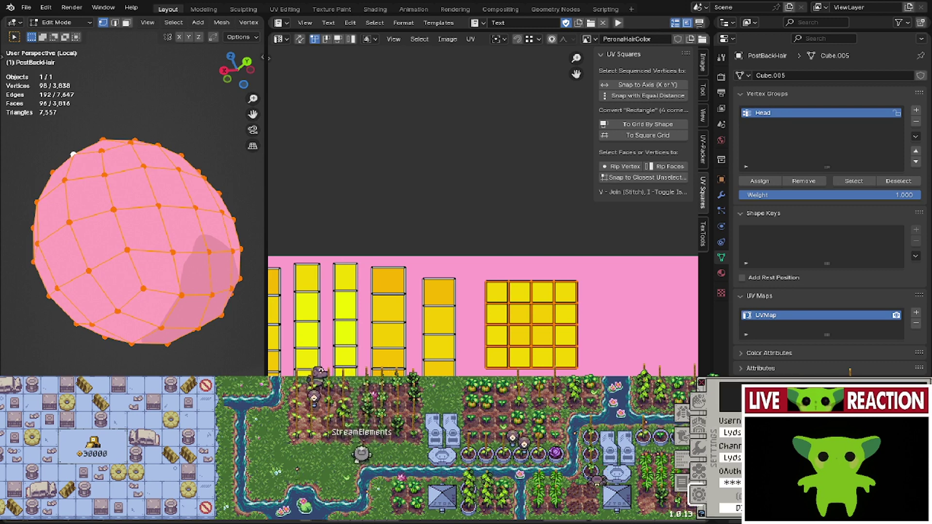
click(703, 420)
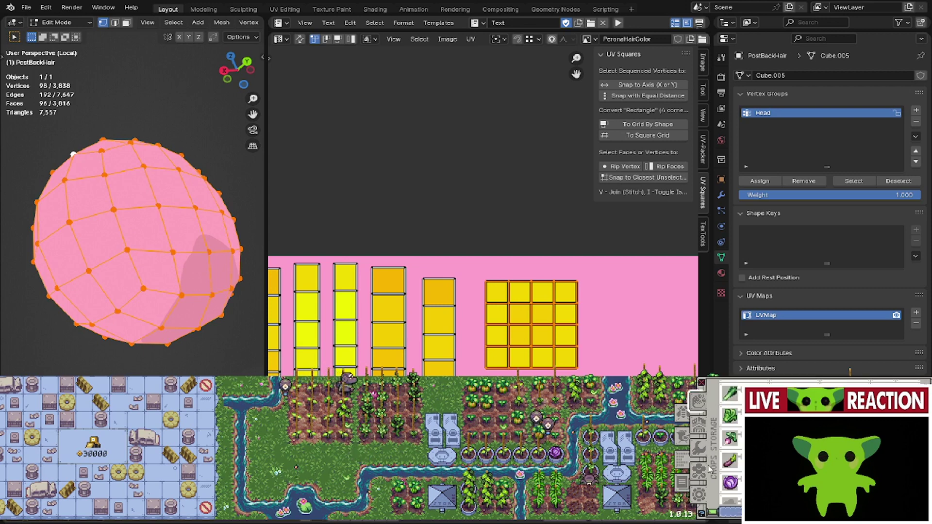
click(699, 494)
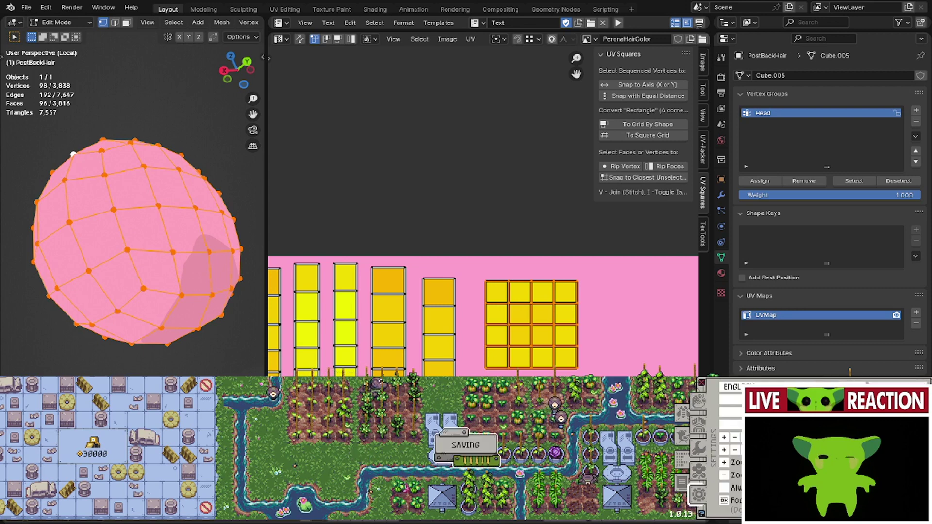
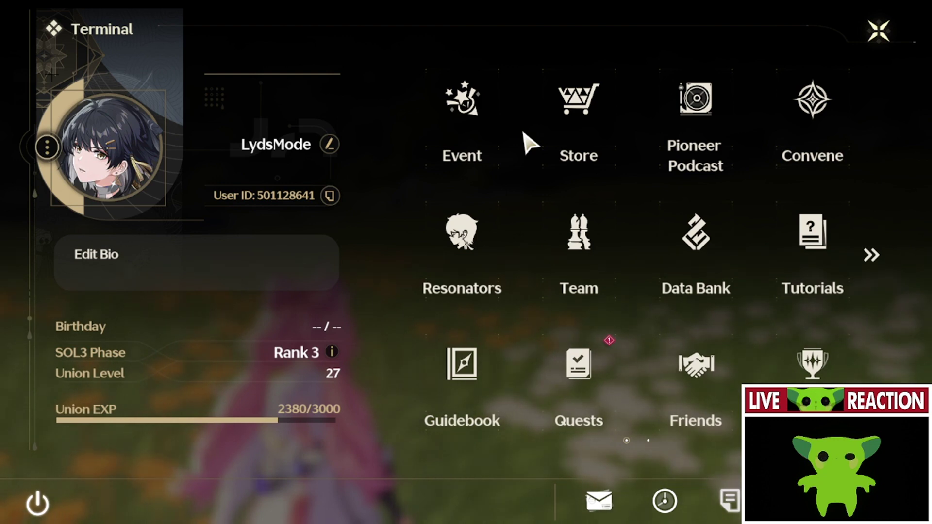
- Switch to the game and check its friends list twice, returning to the Terminal menu each time
click(711, 410)
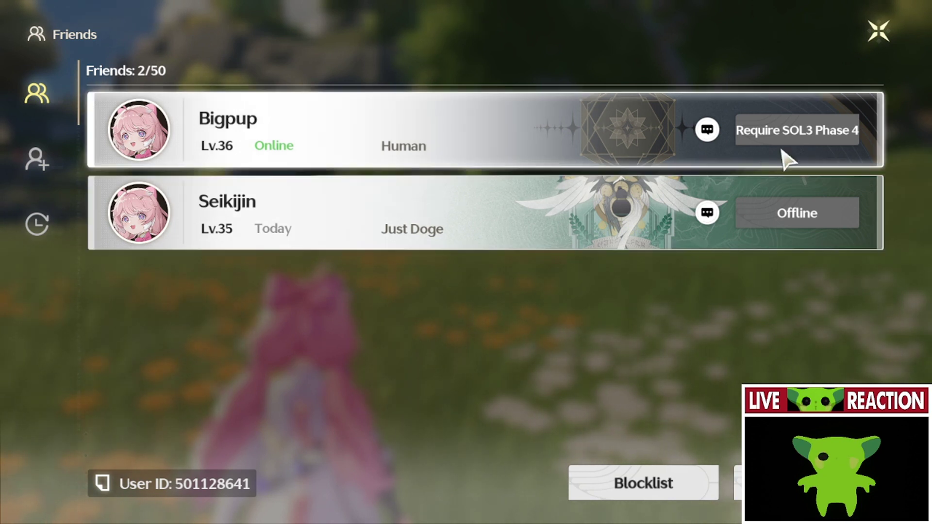
click(876, 39)
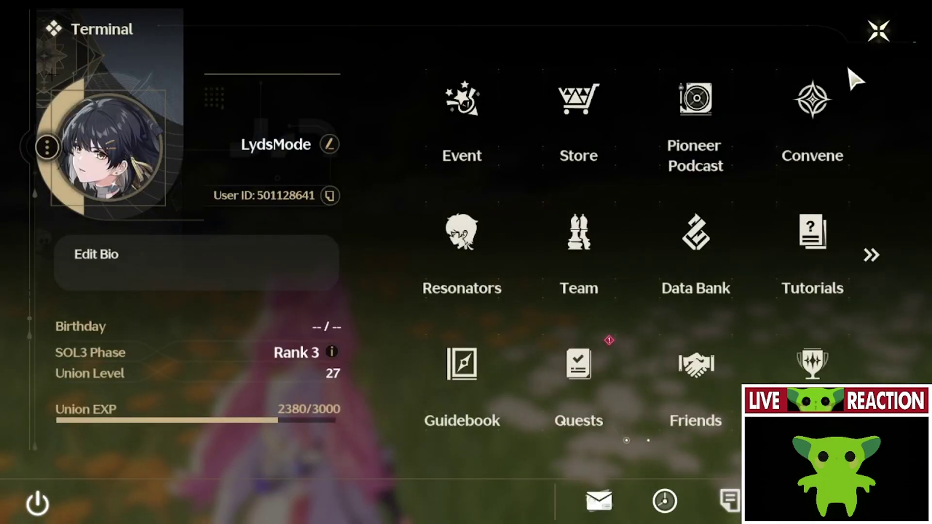
click(719, 363)
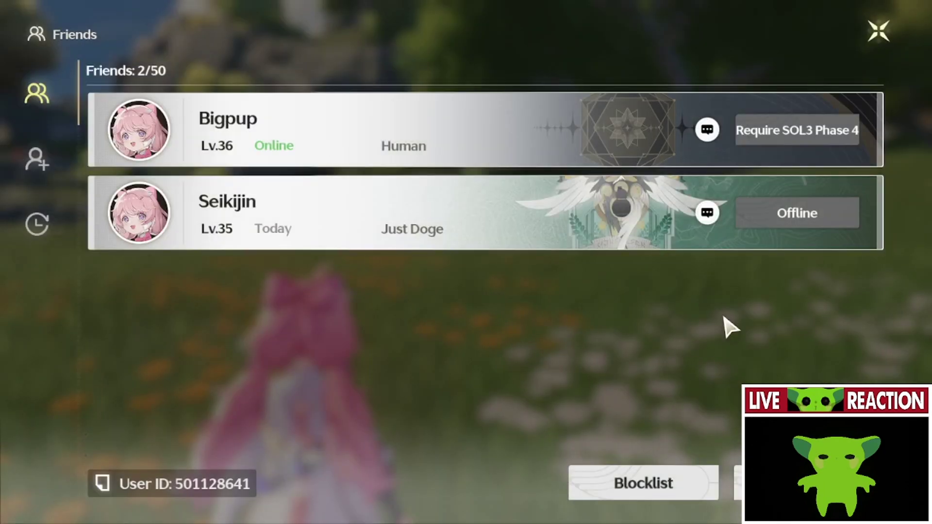
click(892, 29)
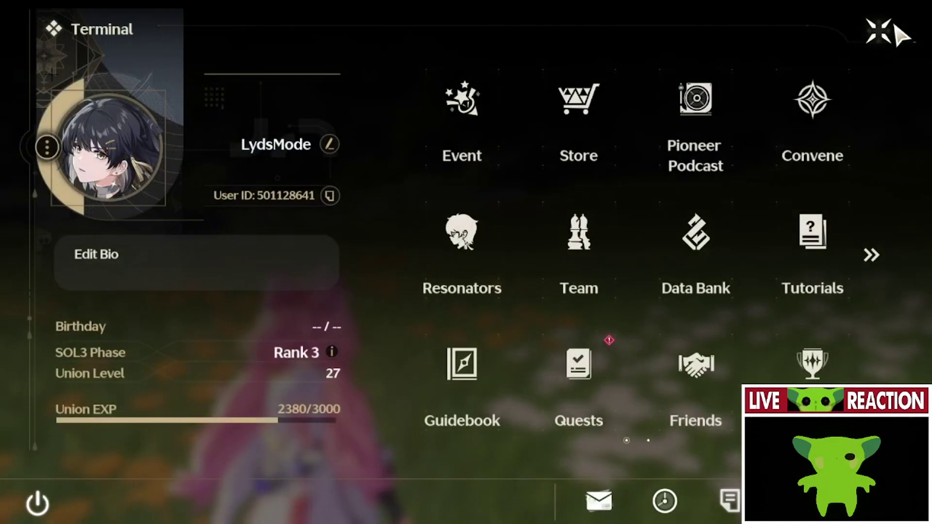
- Leave the Terminal menu and run the pink-haired character across the flower meadow, returning to the field once more from the Terminal
click(895, 29)
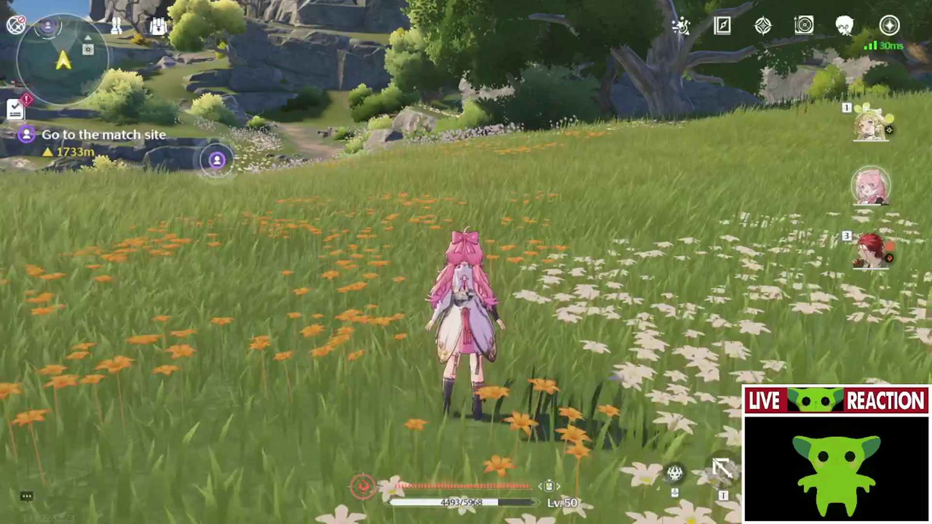
key(w)
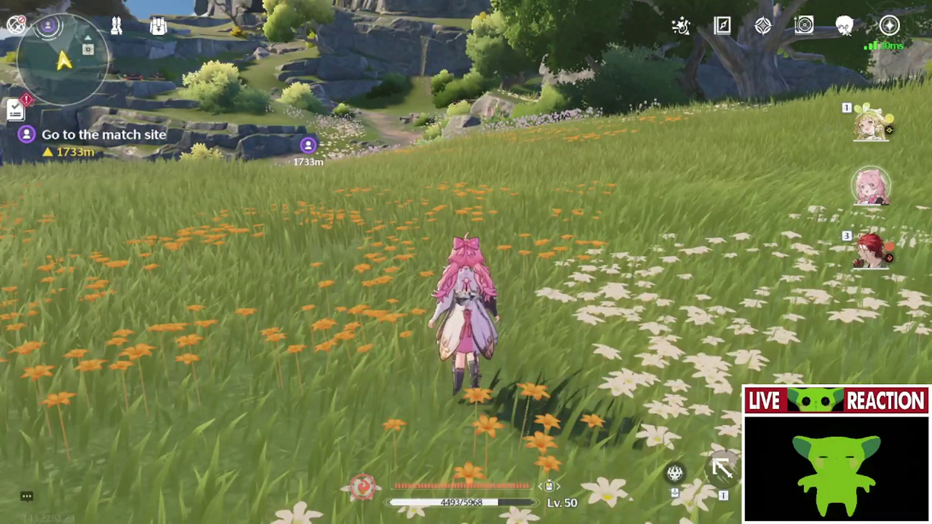
key(w)
key(w)
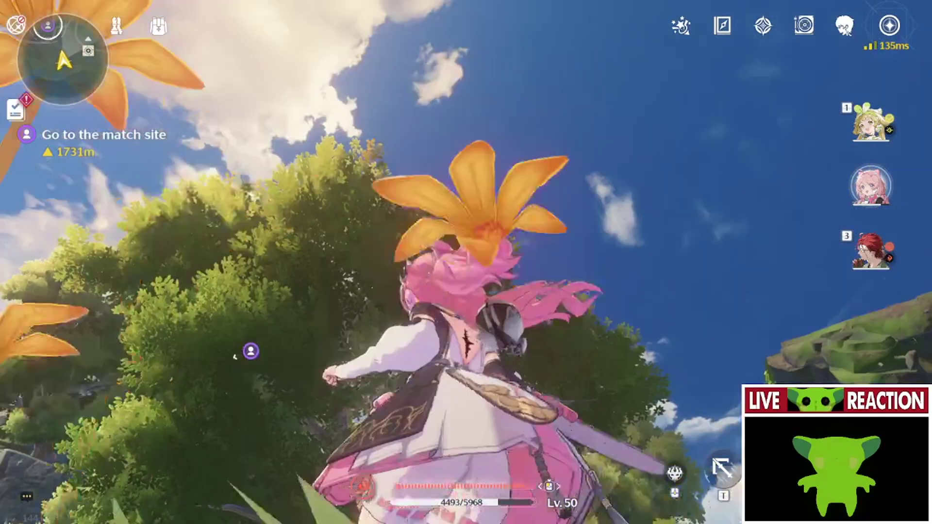
key(w)
key(a)
key(w)
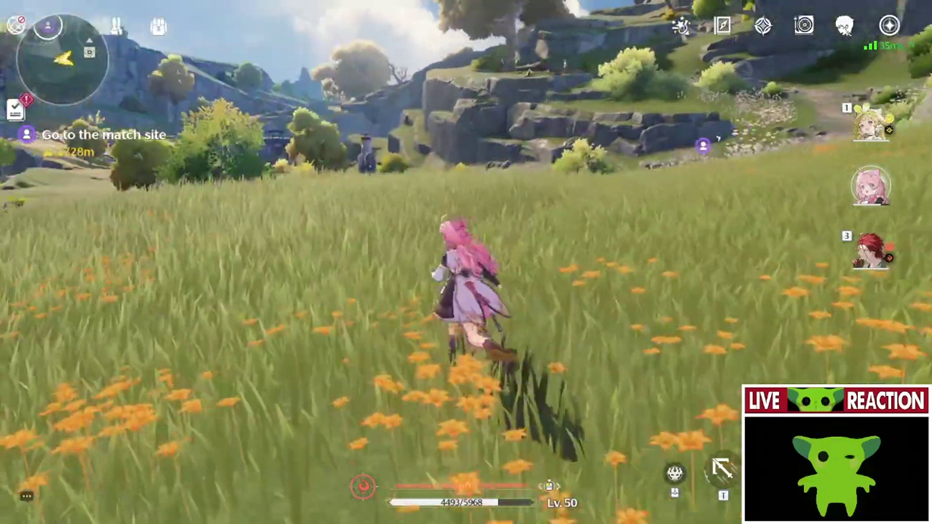
key(w)
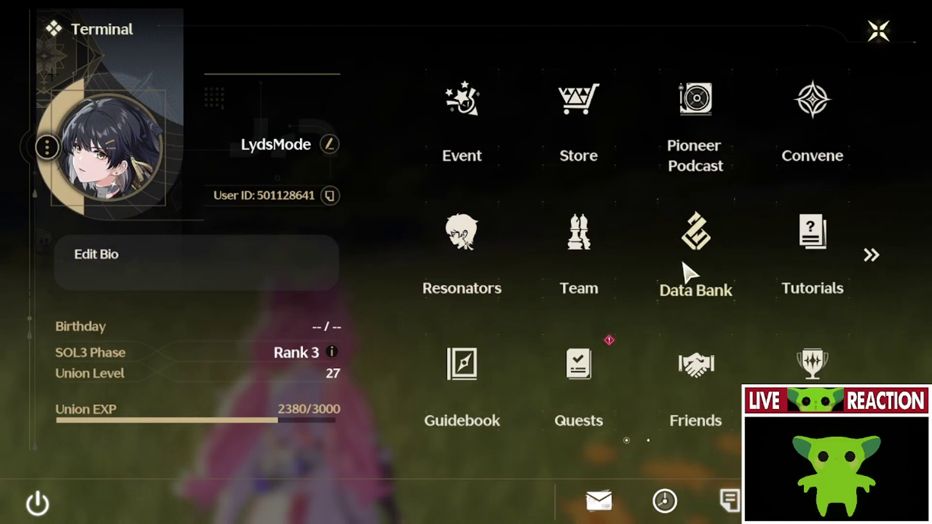
key(Escape)
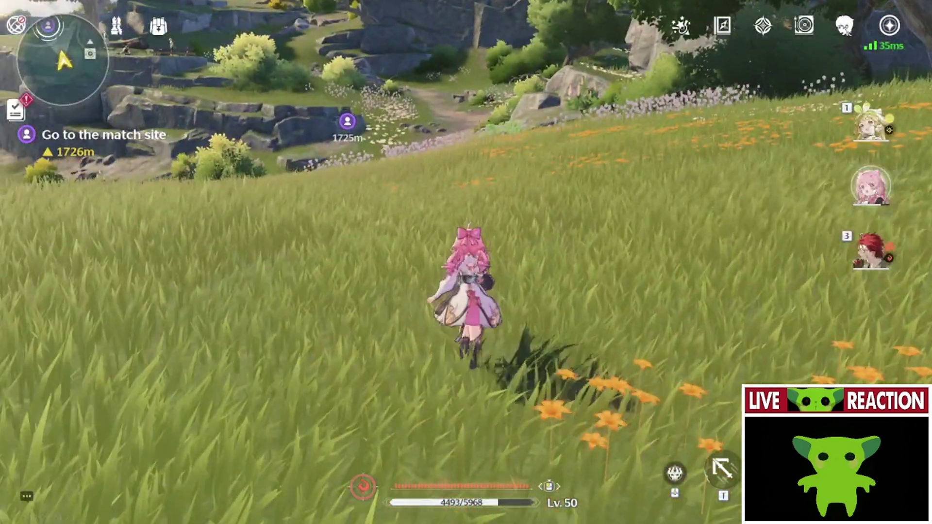
key(w)
key(s)
- Open the event overview and view the Echo Hunters, Depths of Illusive Realm and Rumbling Hollows events
key(alt)
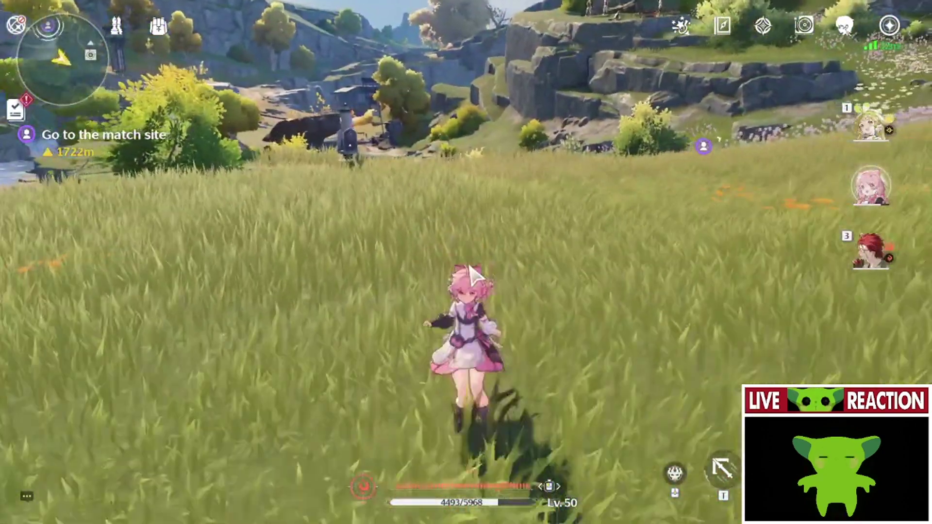
click(679, 28)
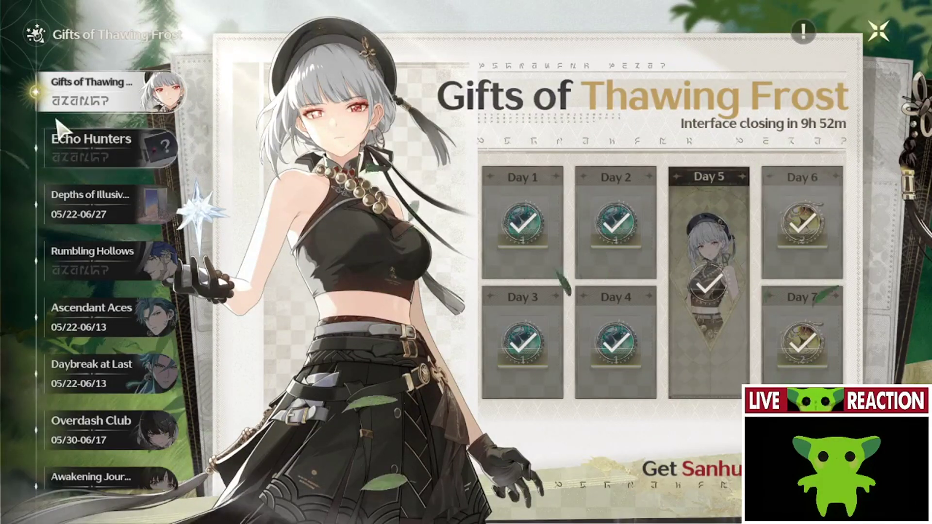
click(64, 138)
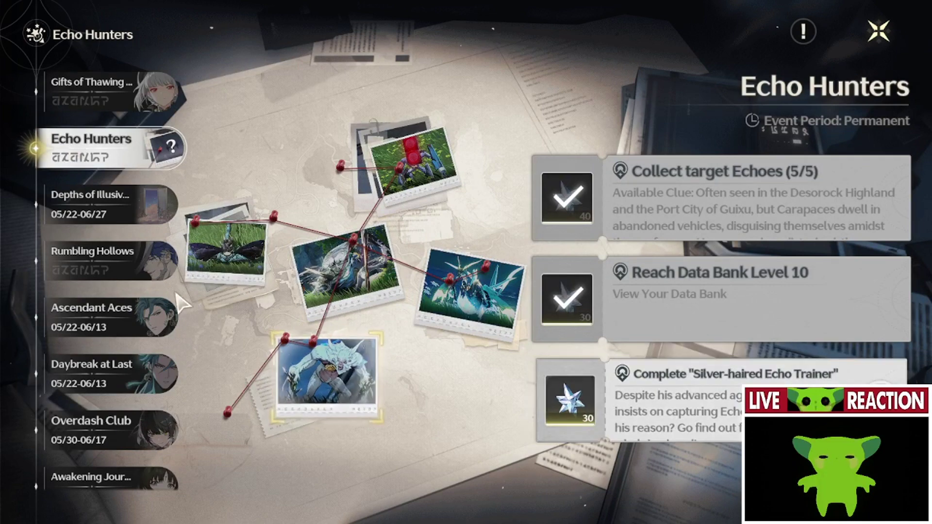
click(129, 206)
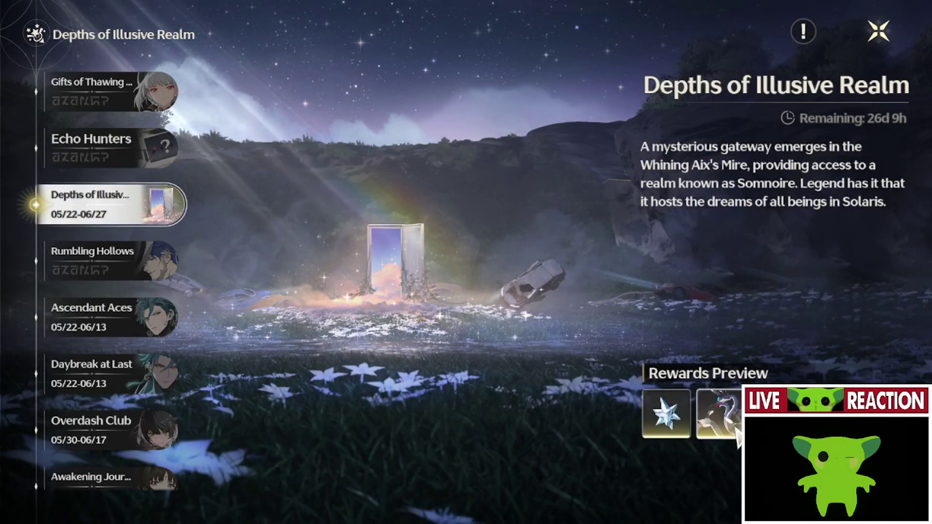
click(165, 271)
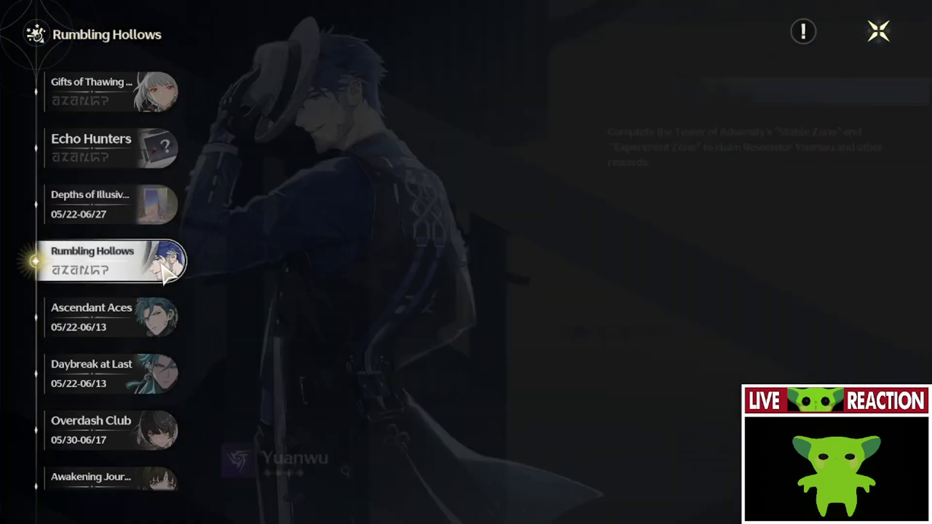